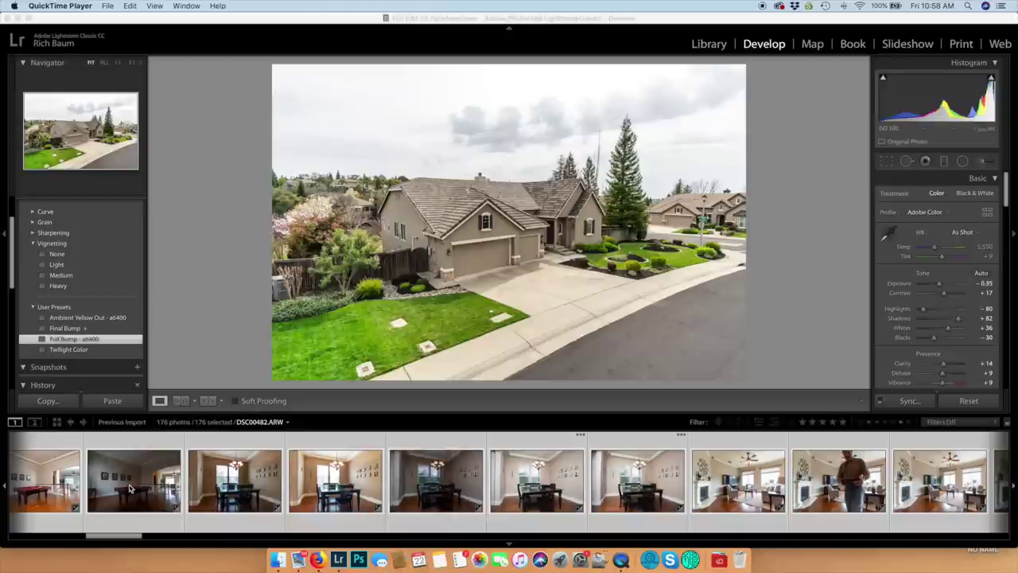
Step: Try the Ambient Yellow Out - a6400 preset on the pool table photo DSC00499, and undo it
{"action": "left_click", "coordinate": [130, 488]}
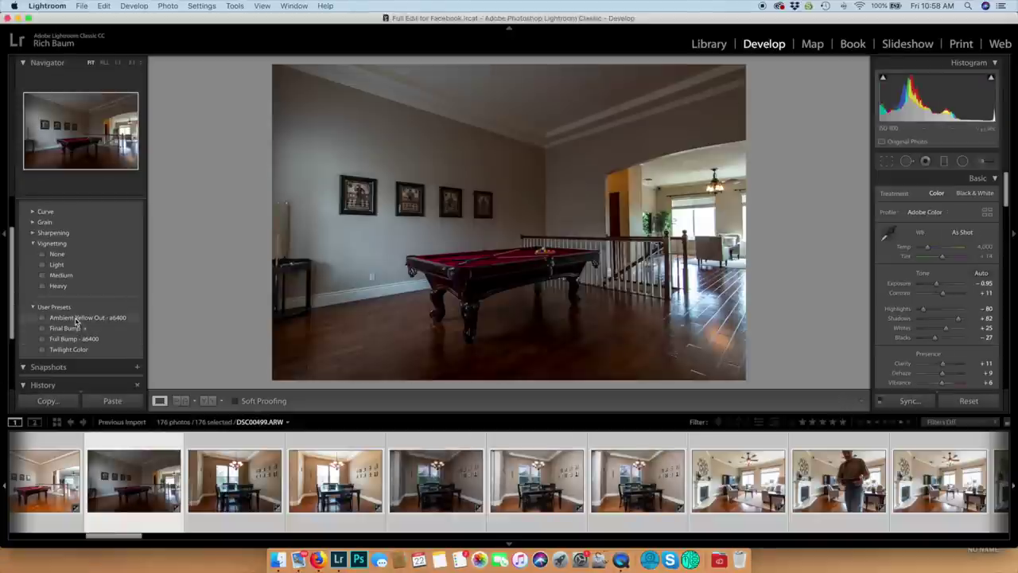
{"action": "left_click", "coordinate": [77, 318]}
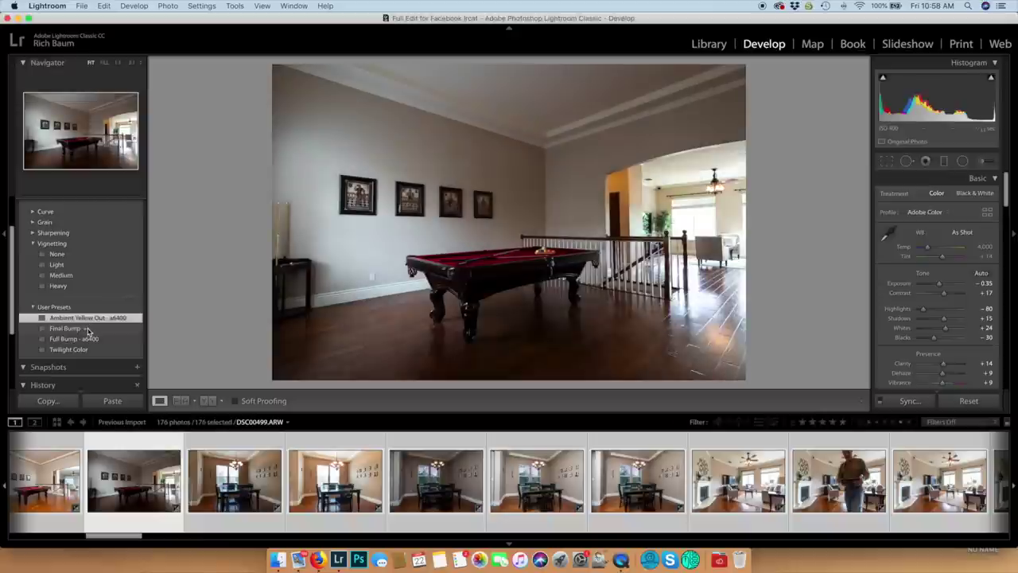
{"action": "key", "text": "super+z"}
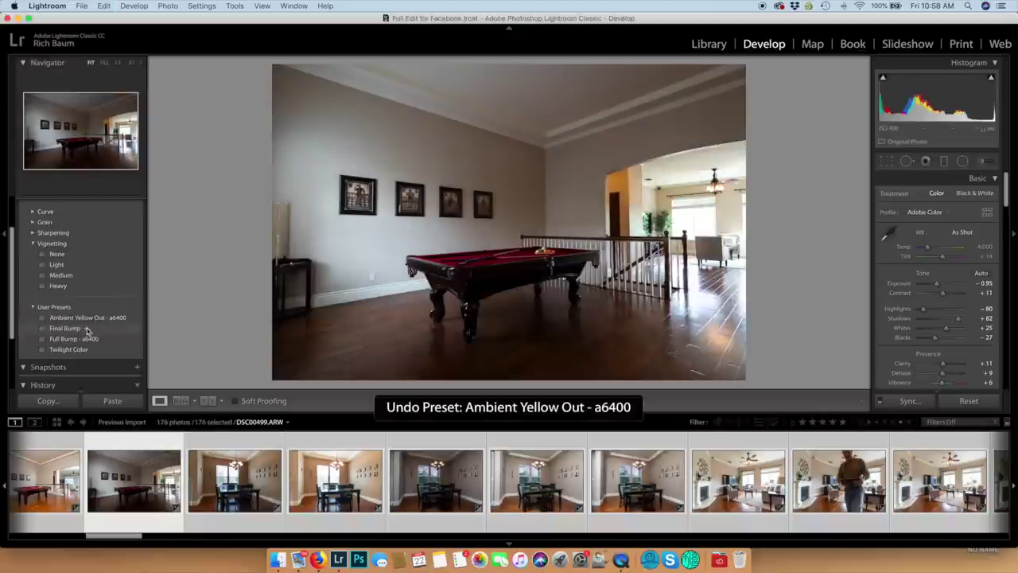
Step: Apply the Full Bump - a6400 preset to the first exterior photo, DSC00482, and set its exposure to -0.65
{"action": "scroll", "coordinate": [392, 472], "scroll_direction": "up", "scroll_amount": 5}
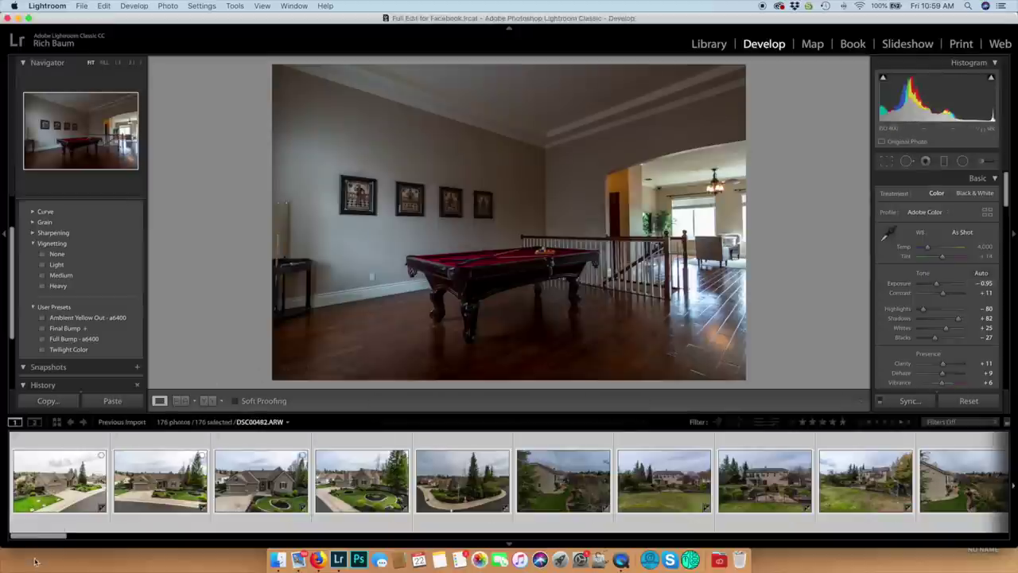
{"action": "left_click", "coordinate": [60, 480]}
{"action": "left_click", "coordinate": [74, 339]}
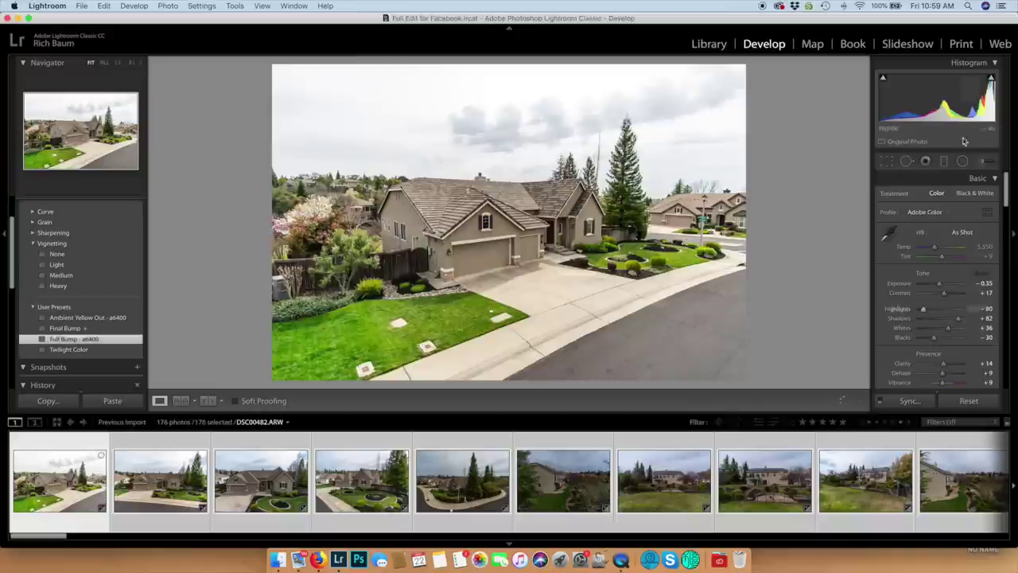
{"action": "mouse_move", "coordinate": [939, 287]}
{"action": "left_mouse_down"}
{"action": "mouse_move", "coordinate": [928, 284]}
{"action": "mouse_move", "coordinate": [937, 286]}
{"action": "left_mouse_up"}
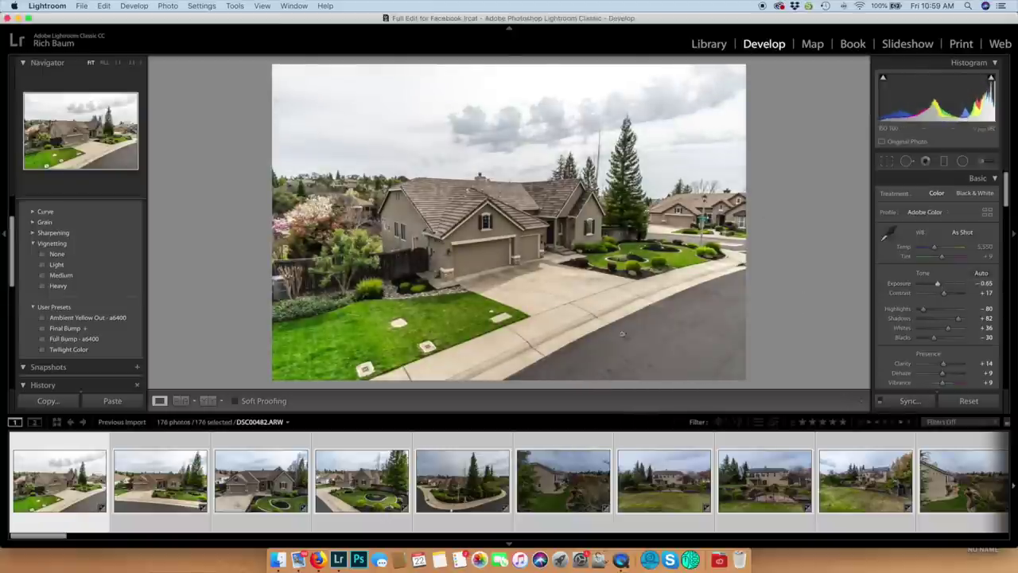
Step: Crop DSC00482 inward from both sides at the original aspect ratio, framing the house tighter, and rate it 3 stars
{"action": "left_click", "coordinate": [887, 161]}
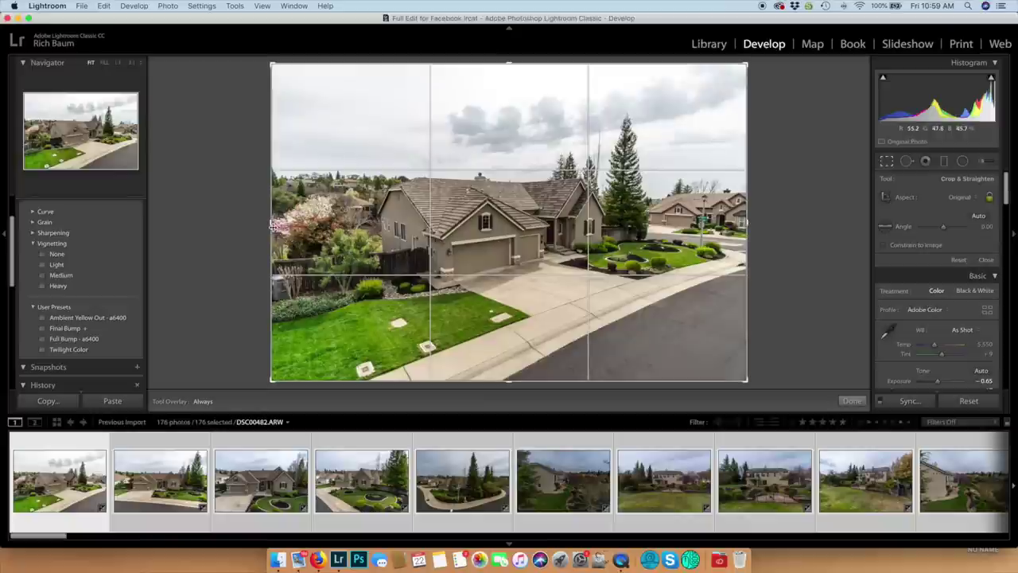
{"action": "left_click_drag", "start_coordinate": [273, 225], "coordinate": [306, 231]}
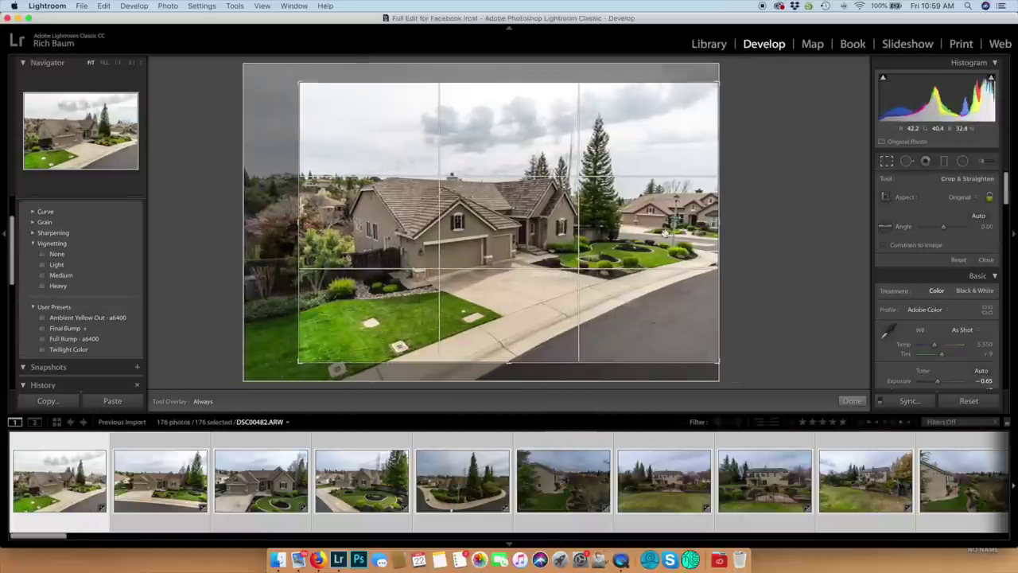
{"action": "left_click_drag", "start_coordinate": [719, 228], "coordinate": [645, 235]}
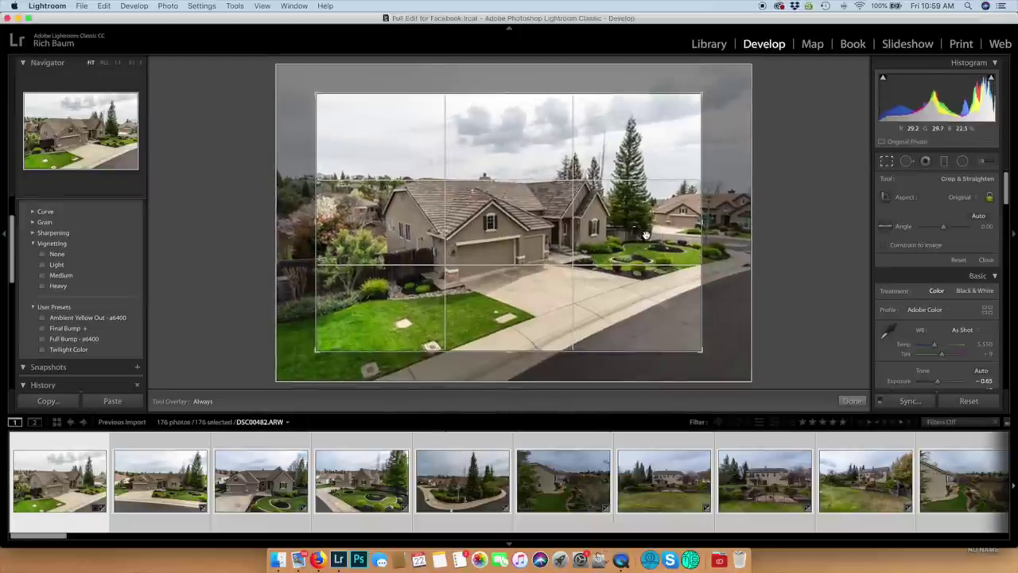
{"action": "key", "text": "Return"}
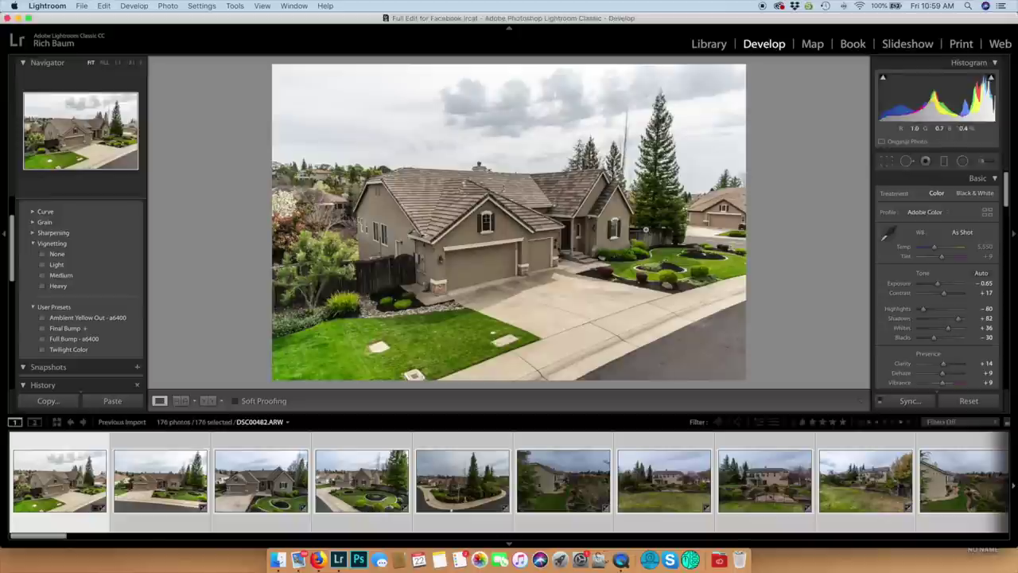
{"action": "key", "text": "3"}
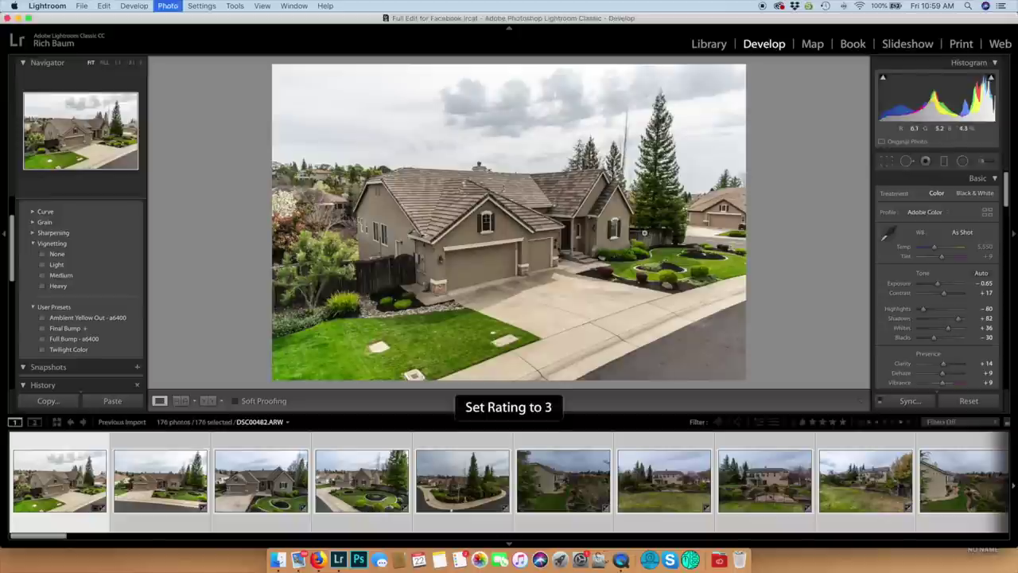
Step: Set the exposure of the second exterior photo, DSC00483, to -0.85
{"action": "left_click", "coordinate": [119, 489]}
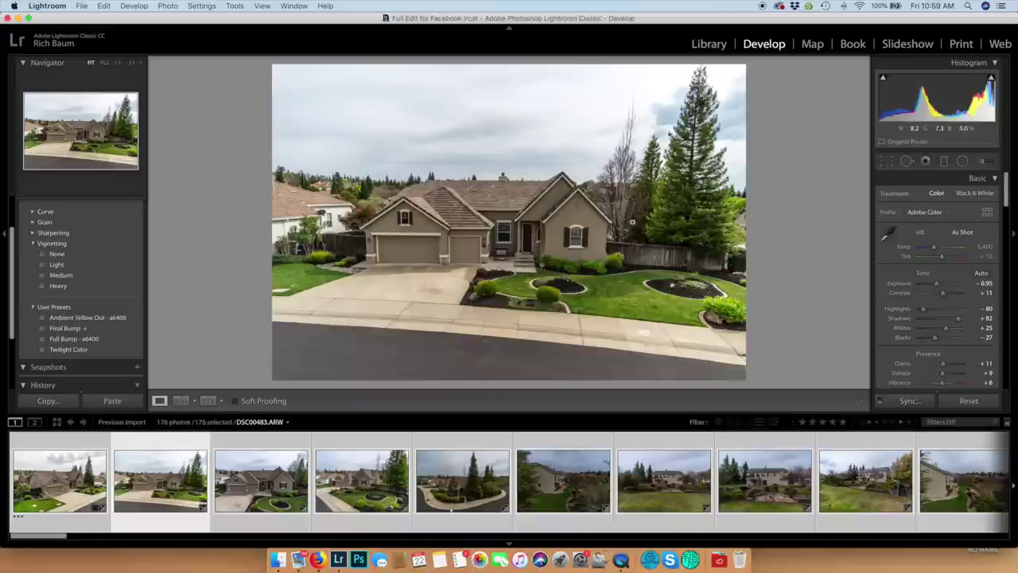
{"action": "left_click_drag", "start_coordinate": [938, 287], "coordinate": [941, 286]}
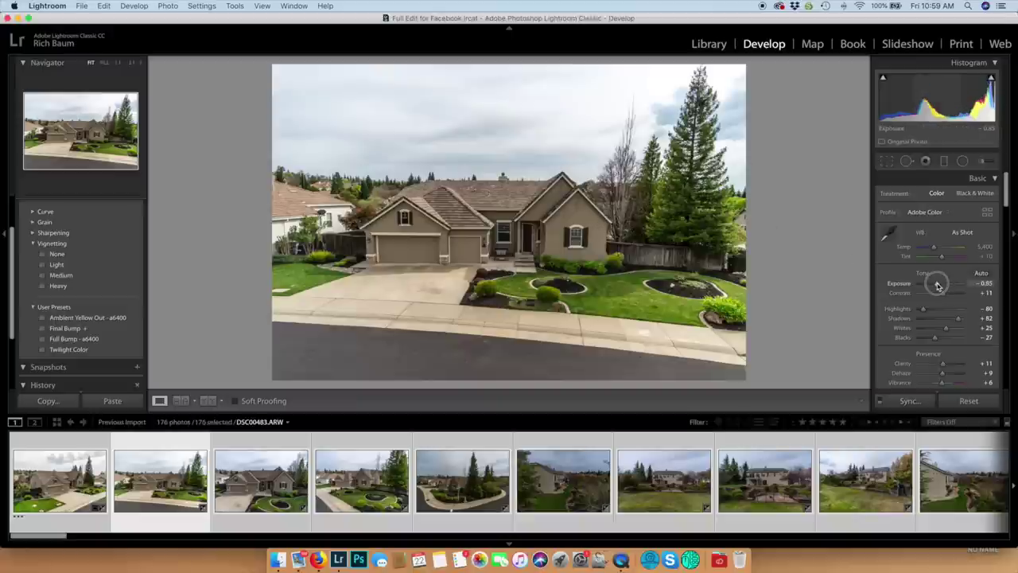
Step: Crop DSC00483 slightly inward from its left edge at the original aspect ratio and rate it 3 stars
{"action": "left_click", "coordinate": [887, 161]}
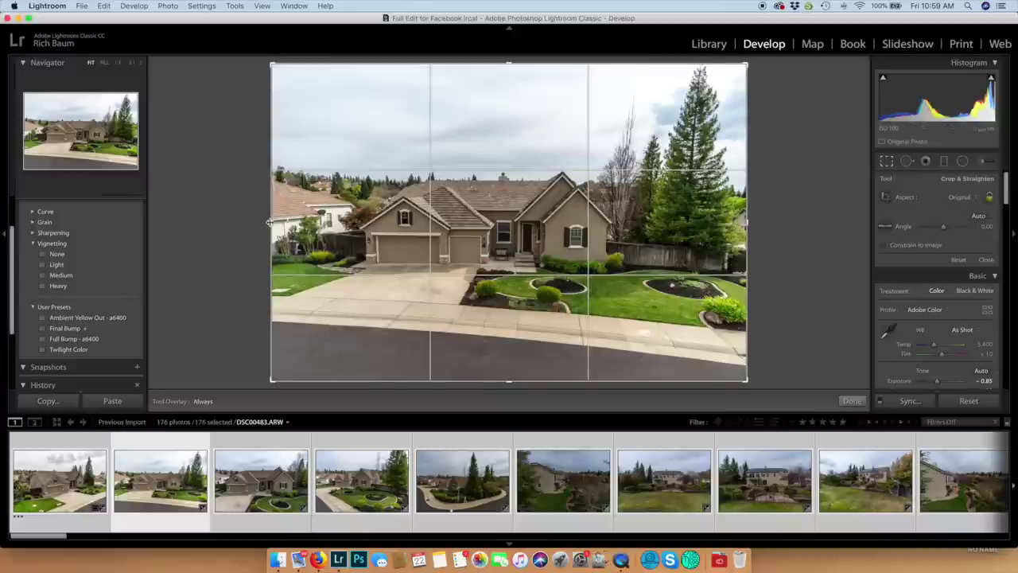
{"action": "left_click_drag", "start_coordinate": [269, 222], "coordinate": [285, 223]}
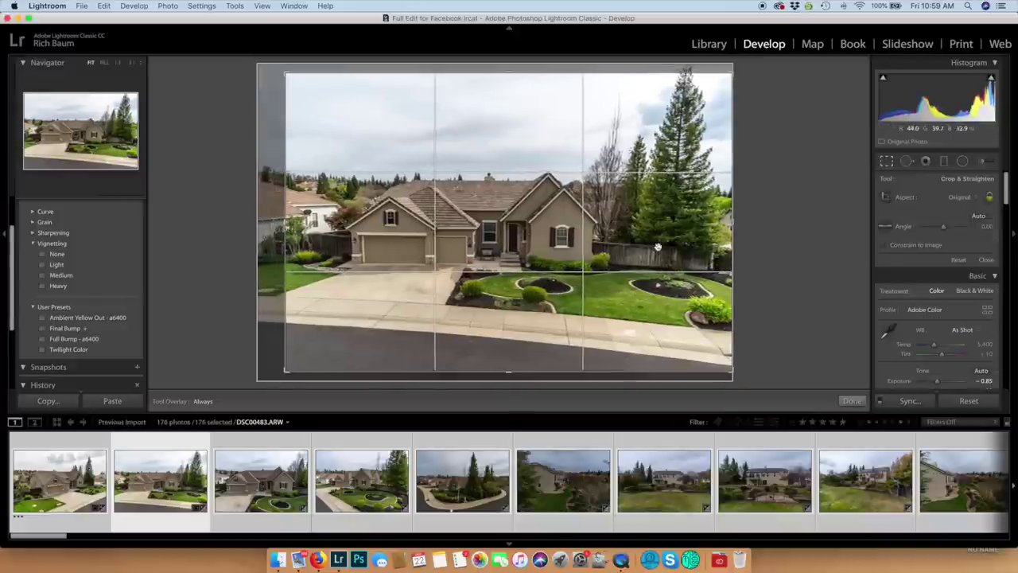
{"action": "key", "text": "Return"}
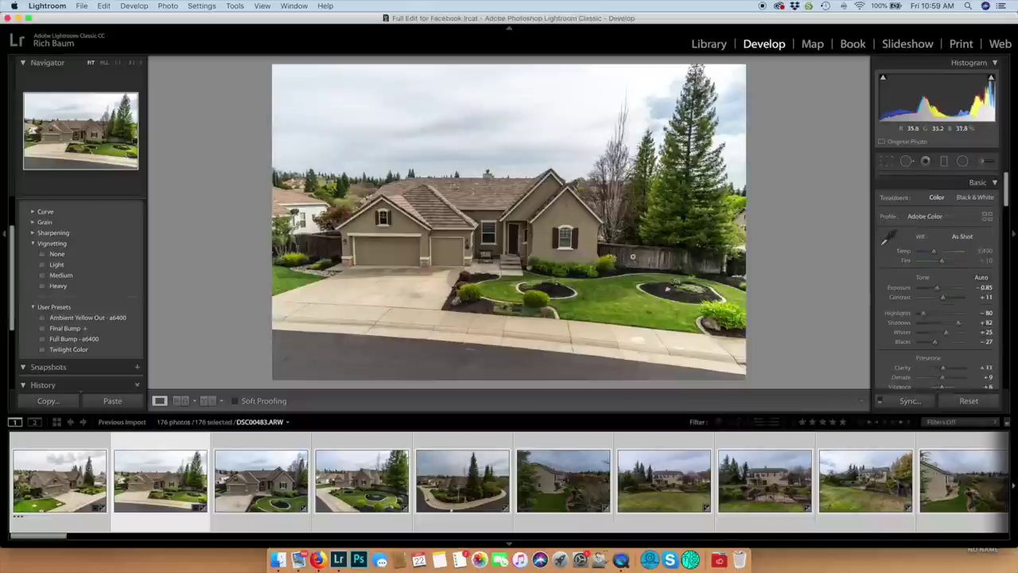
{"action": "key", "text": "3"}
Step: Brighten the third exterior photo, DSC00484, by raising its exposure
{"action": "left_click", "coordinate": [235, 479]}
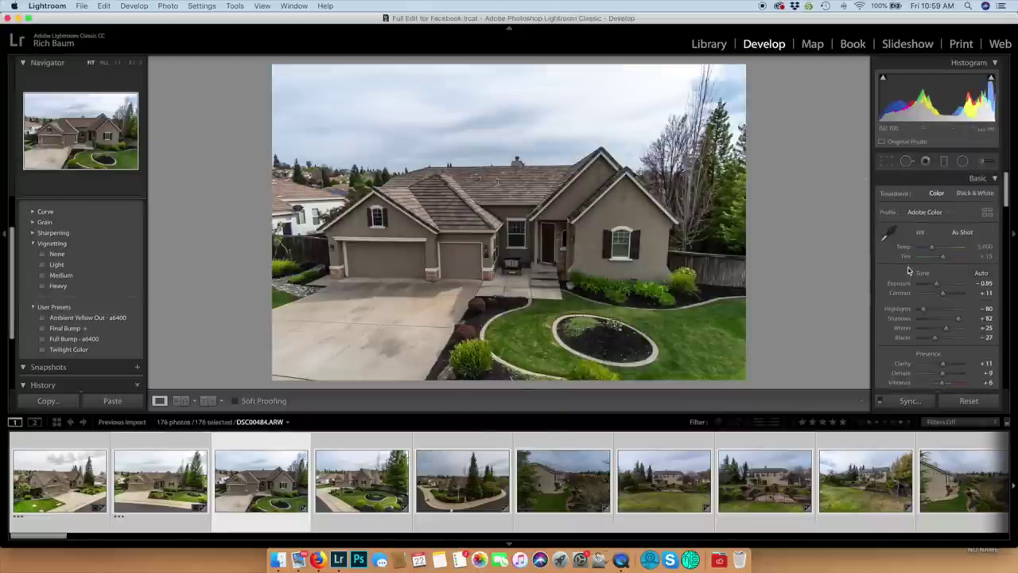
{"action": "left_click_drag", "start_coordinate": [937, 286], "coordinate": [938, 288]}
Step: Correct DSC00484's perspective with a vertical transform of +28 constrained to the crop, and rate it 3 stars
{"action": "scroll", "coordinate": [939, 288], "scroll_direction": "down", "scroll_amount": 15}
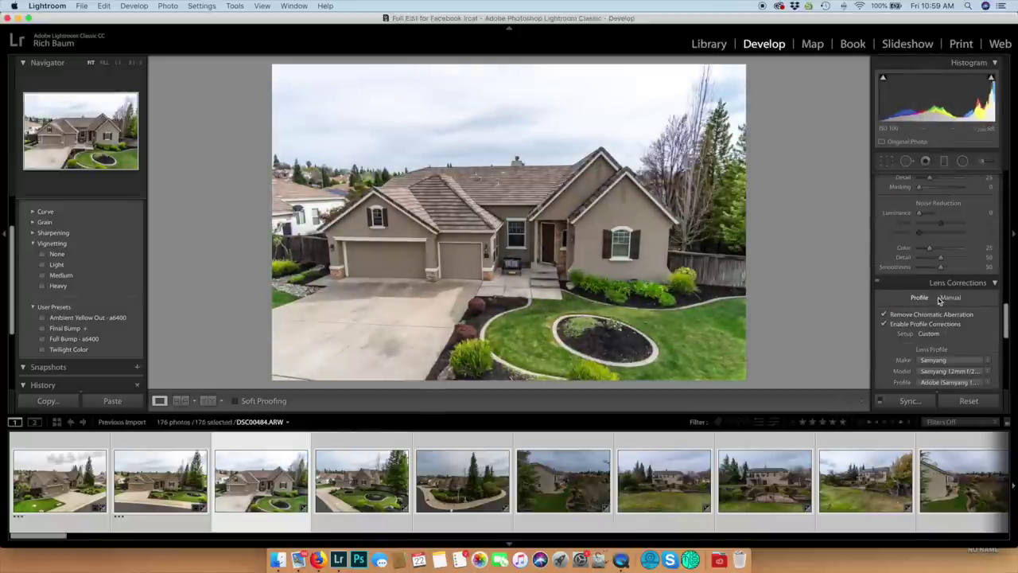
{"action": "scroll", "coordinate": [940, 299], "scroll_direction": "down", "scroll_amount": 6}
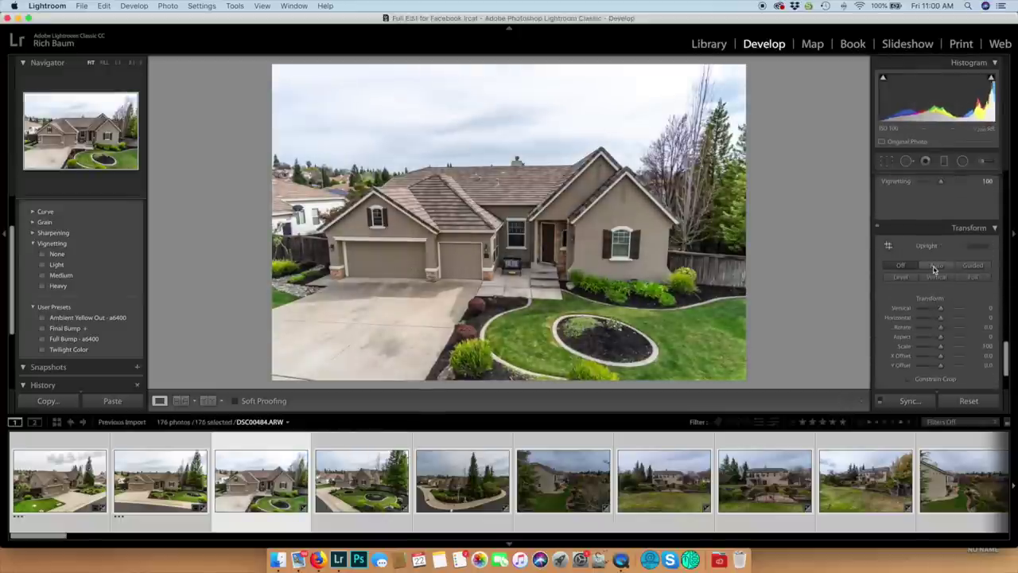
{"action": "left_click_drag", "start_coordinate": [940, 308], "coordinate": [948, 309]}
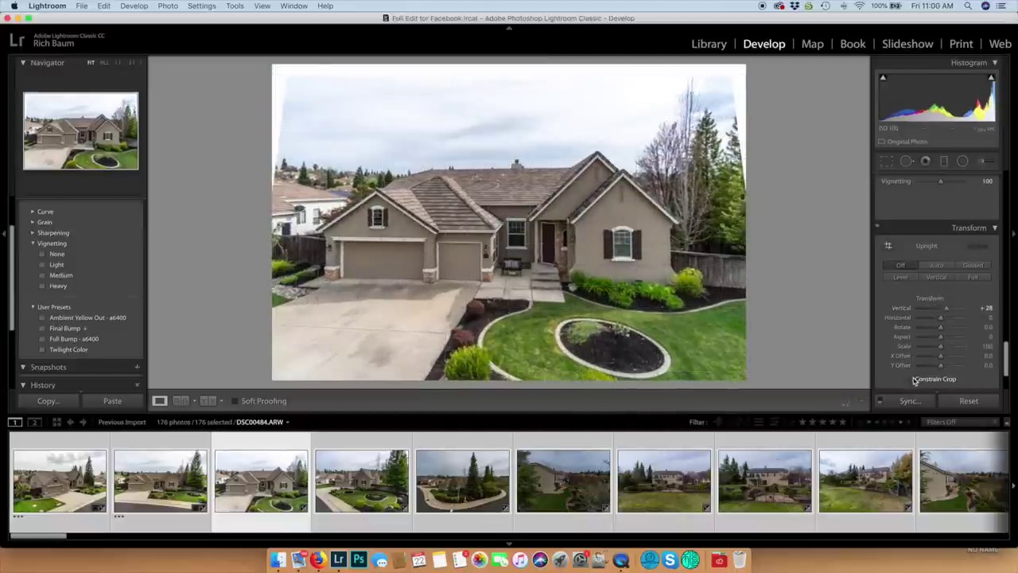
{"action": "left_click", "coordinate": [912, 380]}
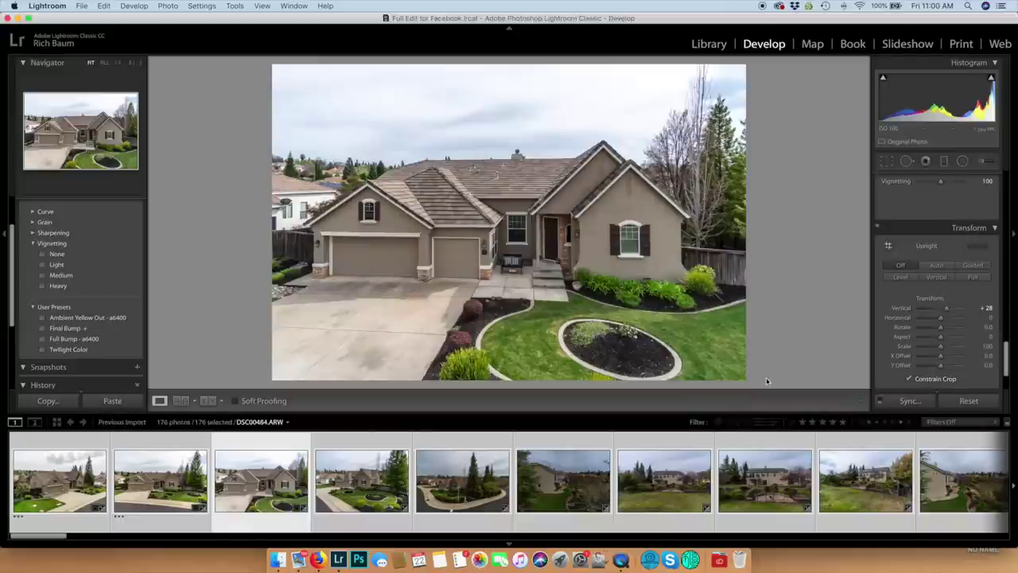
{"action": "key", "text": "3"}
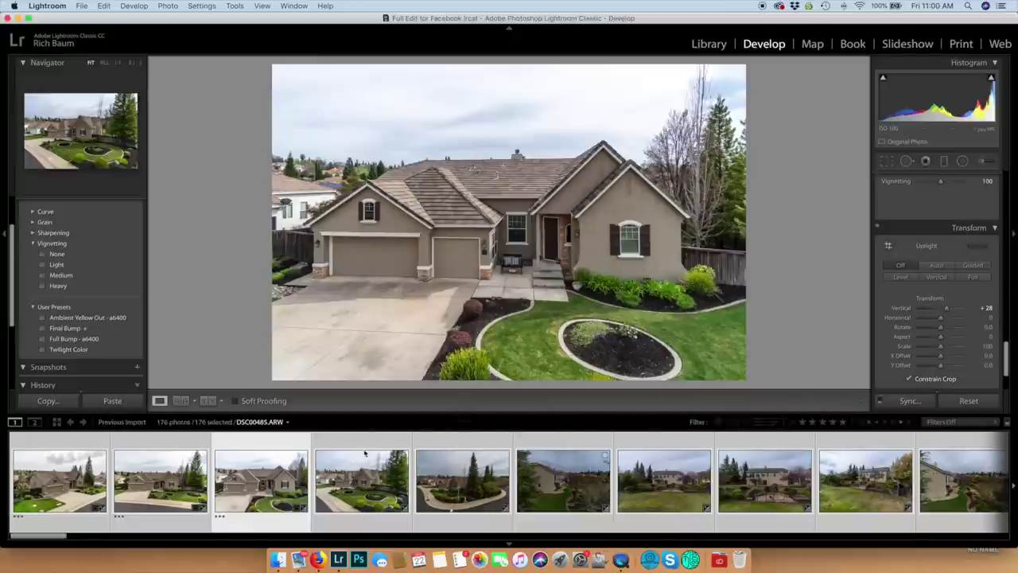
Step: Correct the perspective of DSC00485 with a vertical transform of +34 and constrain the crop
{"action": "left_click", "coordinate": [365, 453]}
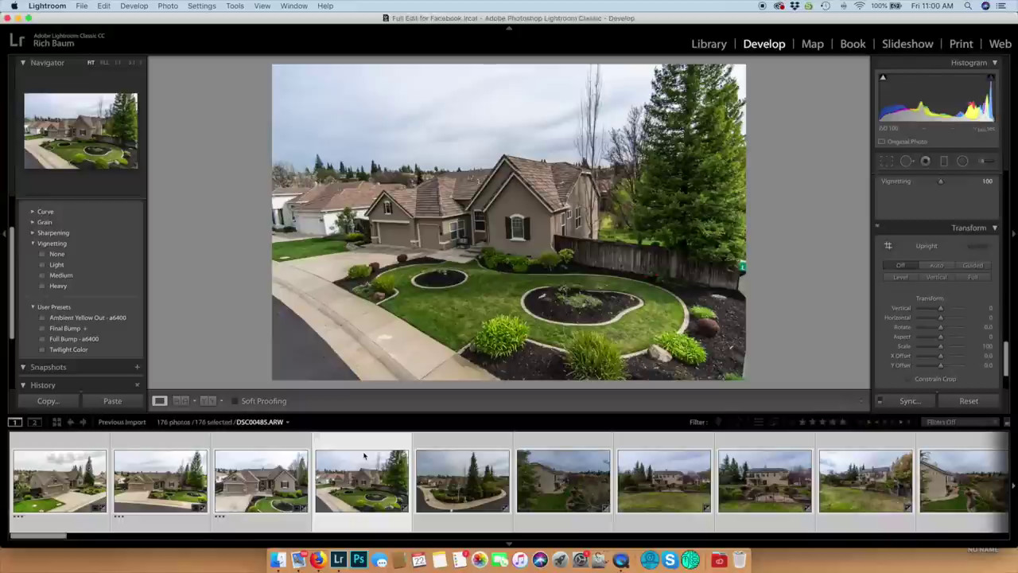
{"action": "left_click_drag", "start_coordinate": [940, 307], "coordinate": [947, 314]}
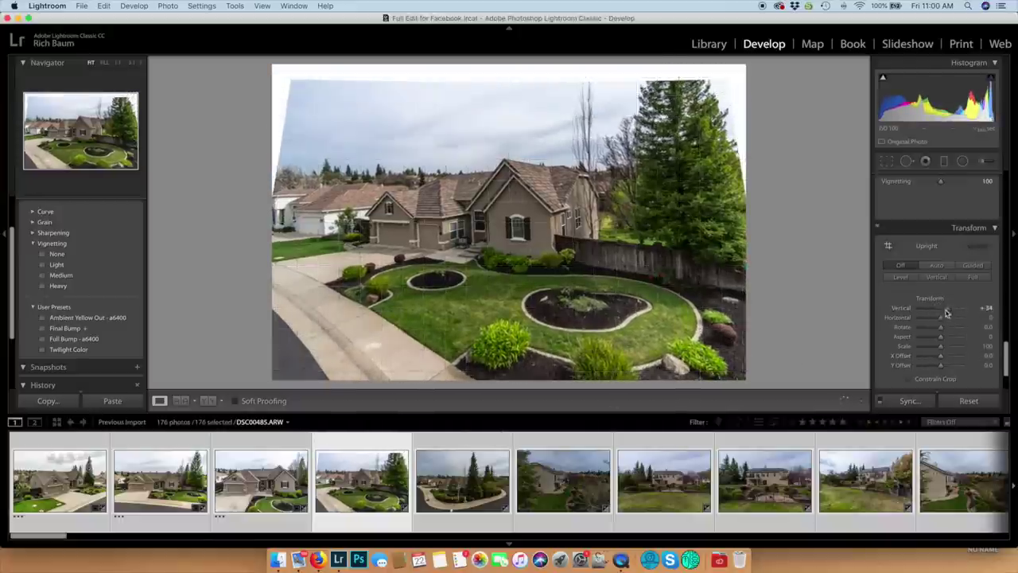
{"action": "left_click", "coordinate": [909, 380]}
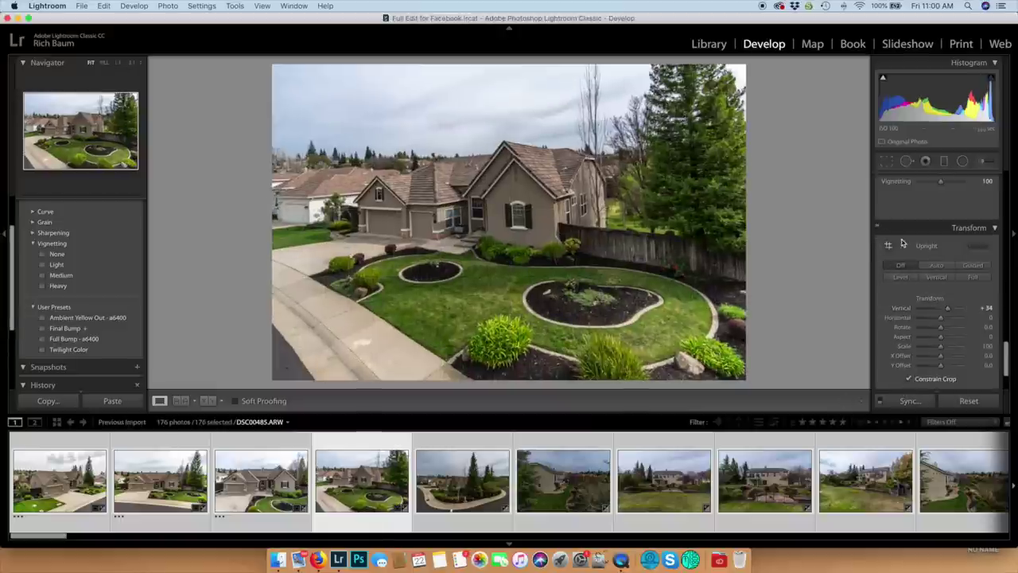
Step: Set the exposure of DSC00485 to -0.30 and rate it 3 stars
{"action": "scroll", "coordinate": [906, 254], "scroll_direction": "up", "scroll_amount": 10}
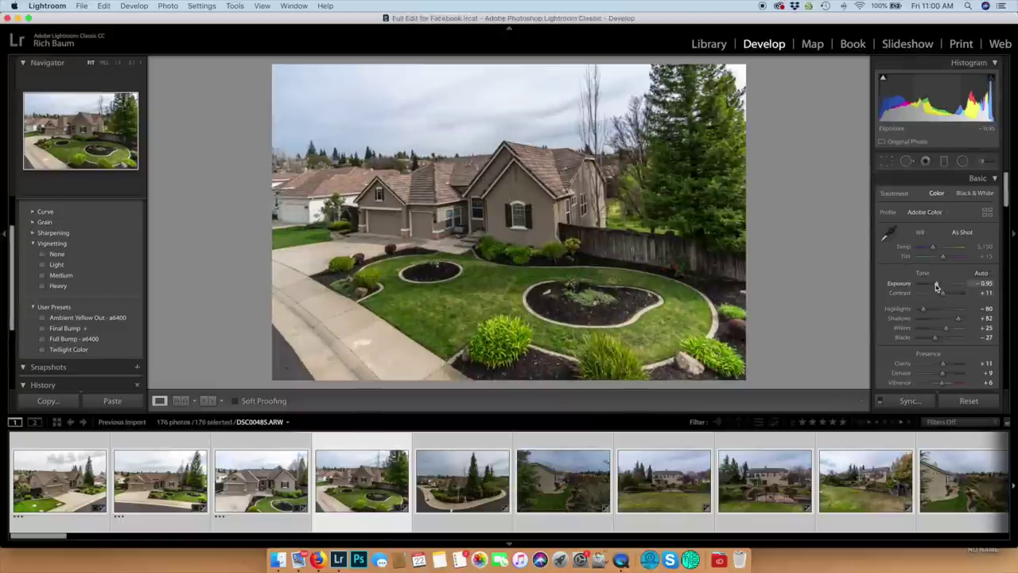
{"action": "left_click_drag", "start_coordinate": [937, 287], "coordinate": [939, 285]}
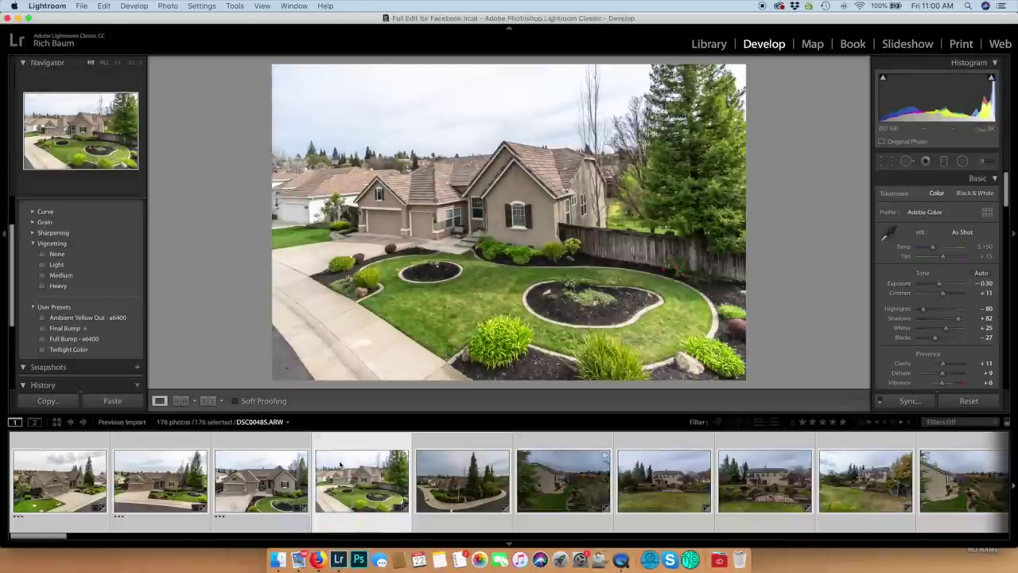
{"action": "key", "text": "3"}
Step: Set the exposure of the street corner photo, DSC00487, to -0.05
{"action": "left_click", "coordinate": [442, 489]}
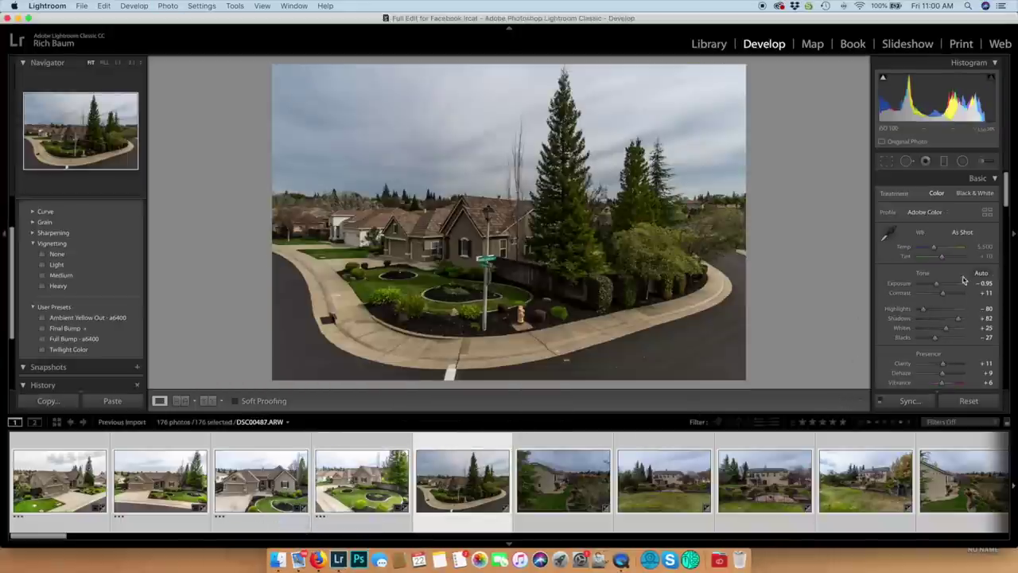
{"action": "left_click_drag", "start_coordinate": [938, 286], "coordinate": [943, 284]}
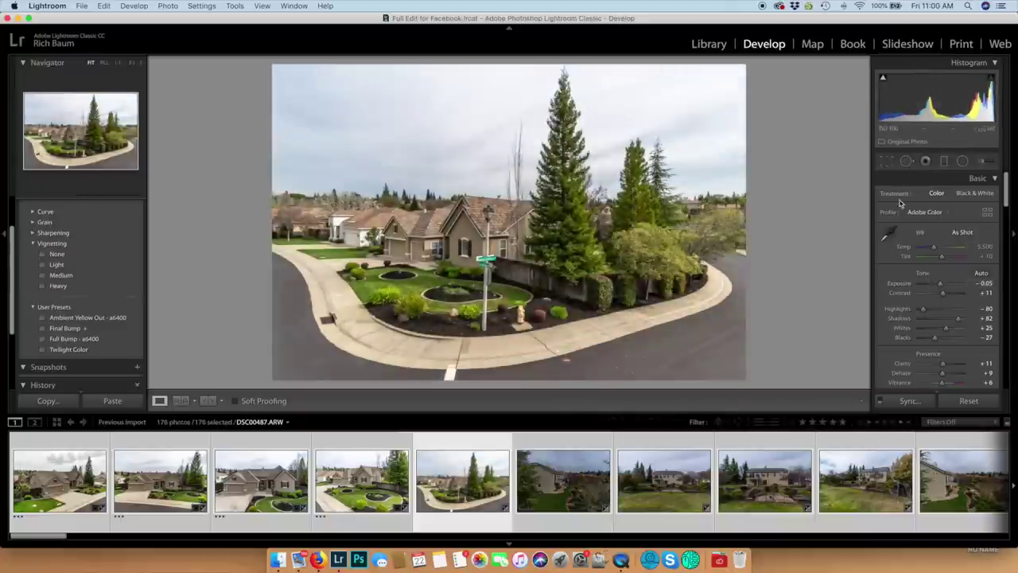
Step: Crop DSC00487 inward from both sides, shift the frame lower to keep more of the street, and rate it 3 stars
{"action": "left_click", "coordinate": [886, 160]}
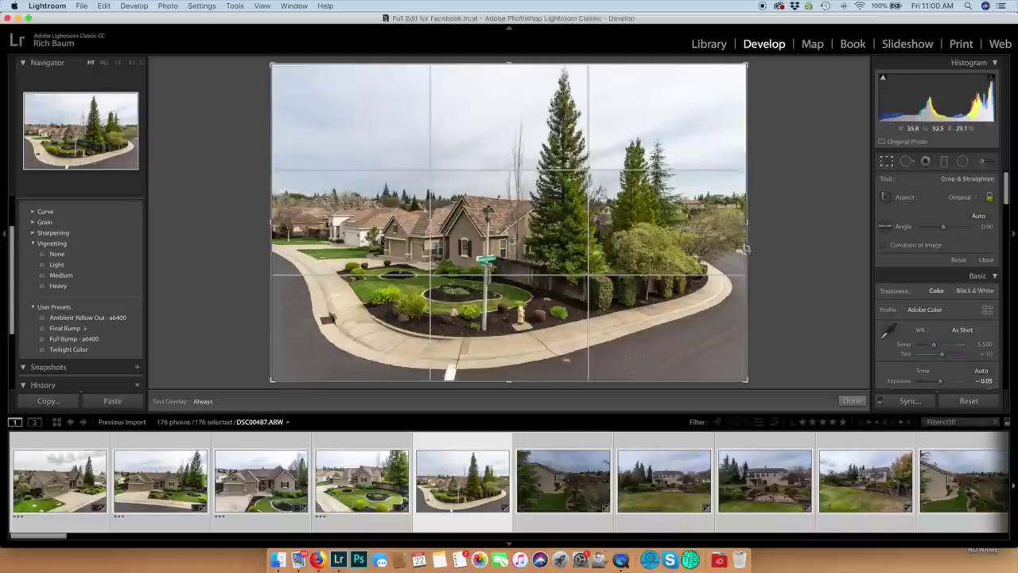
{"action": "left_click_drag", "start_coordinate": [743, 225], "coordinate": [731, 232]}
{"action": "left_click_drag", "start_coordinate": [282, 232], "coordinate": [311, 236]}
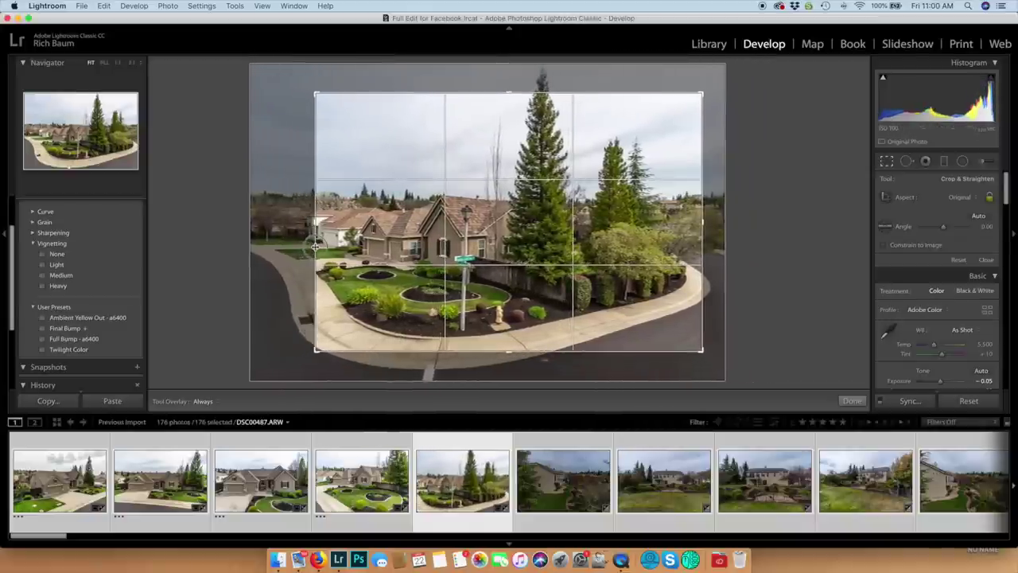
{"action": "left_click_drag", "start_coordinate": [600, 271], "coordinate": [599, 248]}
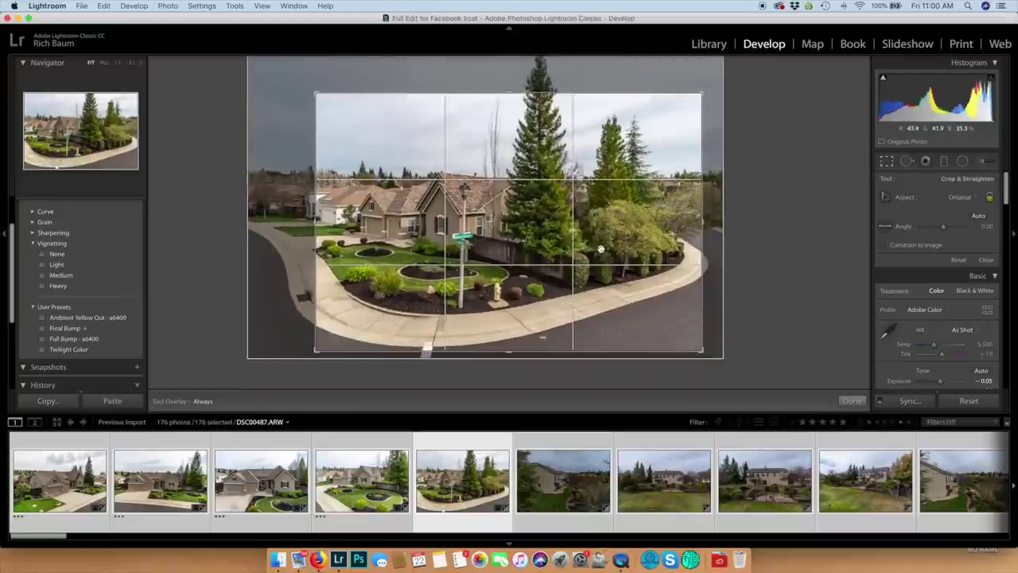
{"action": "key", "text": "Return"}
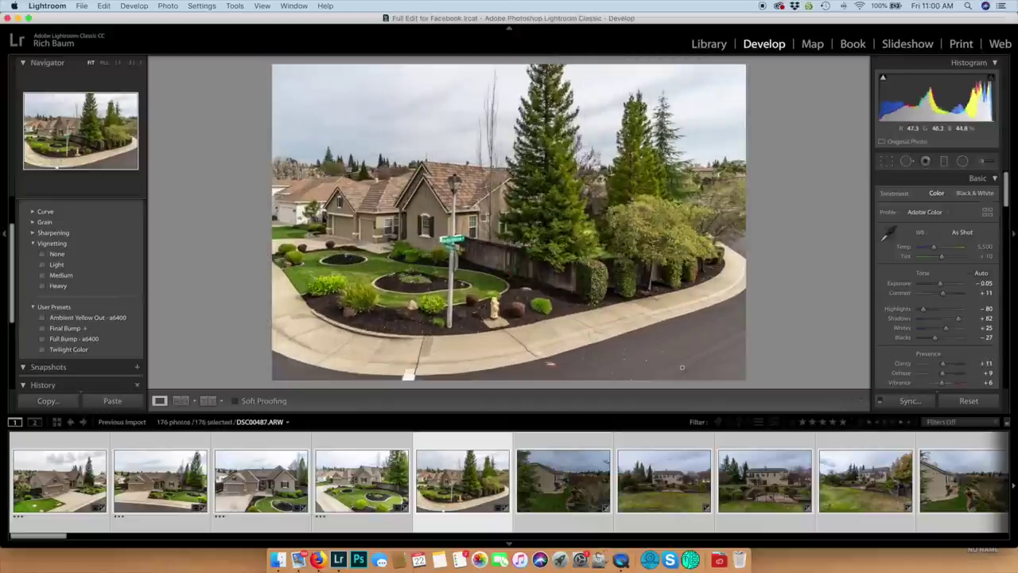
{"action": "key", "text": "3"}
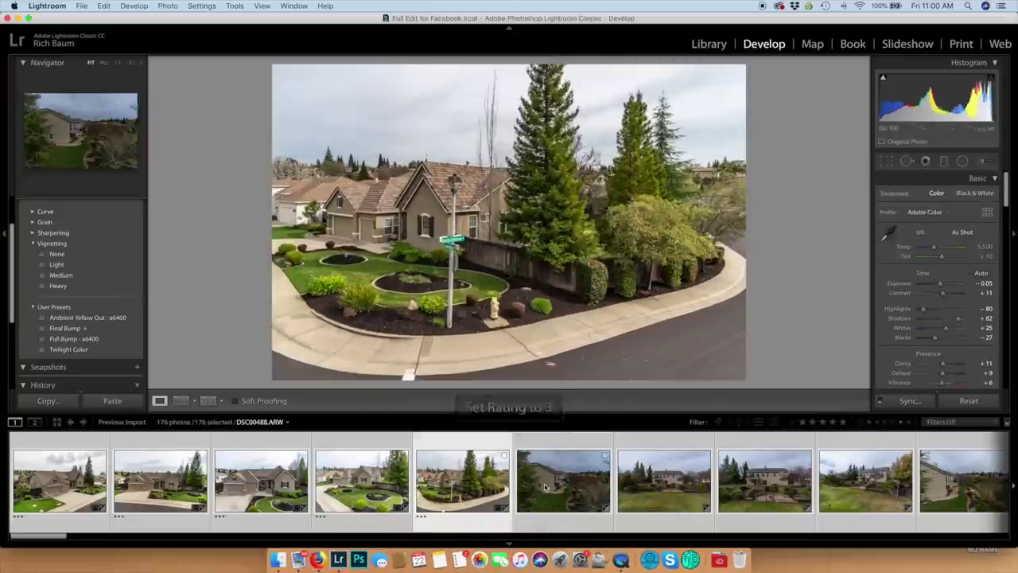
Step: Set the exposure of the side yard photo, DSC00488, to -0.05
{"action": "left_click", "coordinate": [546, 486]}
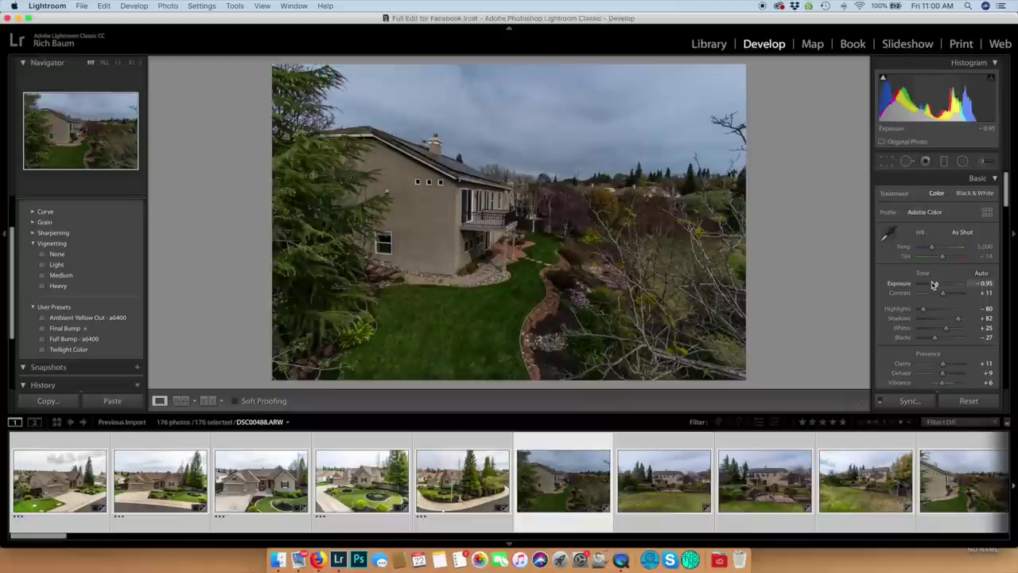
{"action": "left_click_drag", "start_coordinate": [937, 286], "coordinate": [941, 286]}
Step: Apply the automatic Upright perspective correction to DSC00488 and rate it 3 stars
{"action": "scroll", "coordinate": [939, 290], "scroll_direction": "down", "scroll_amount": 8}
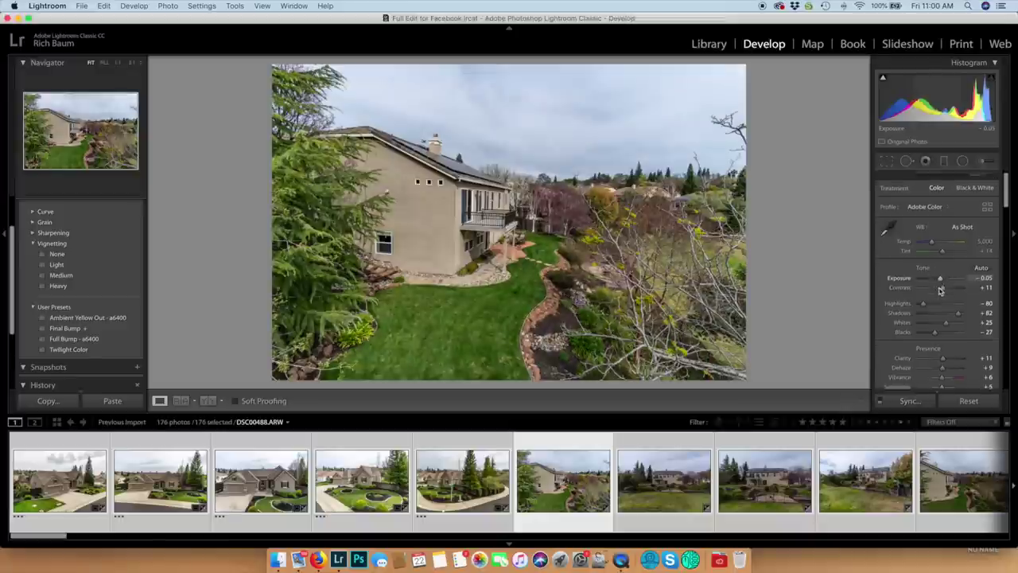
{"action": "scroll", "coordinate": [939, 292], "scroll_direction": "down", "scroll_amount": 8}
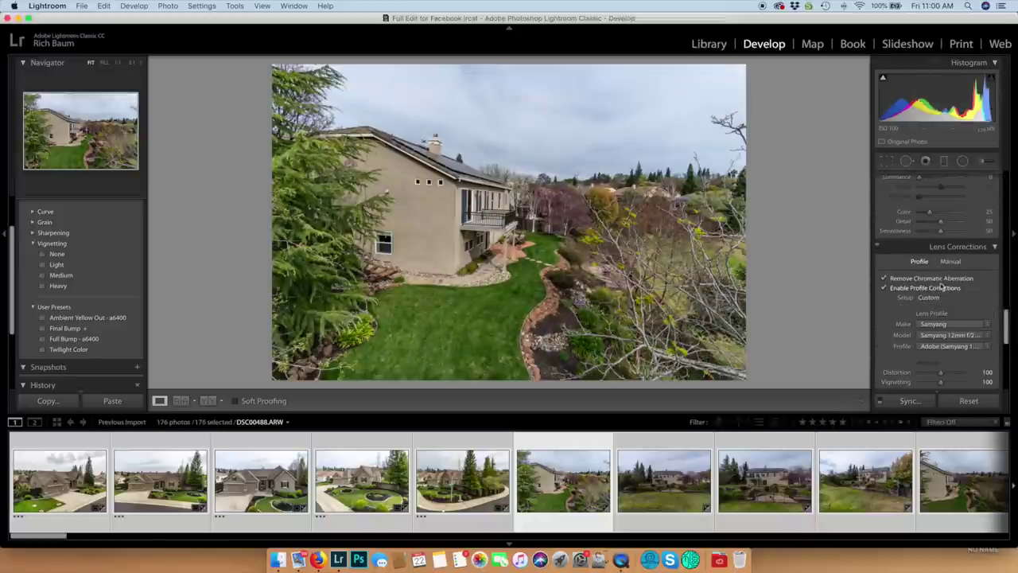
{"action": "scroll", "coordinate": [942, 288], "scroll_direction": "down", "scroll_amount": 5}
{"action": "left_click", "coordinate": [939, 195]}
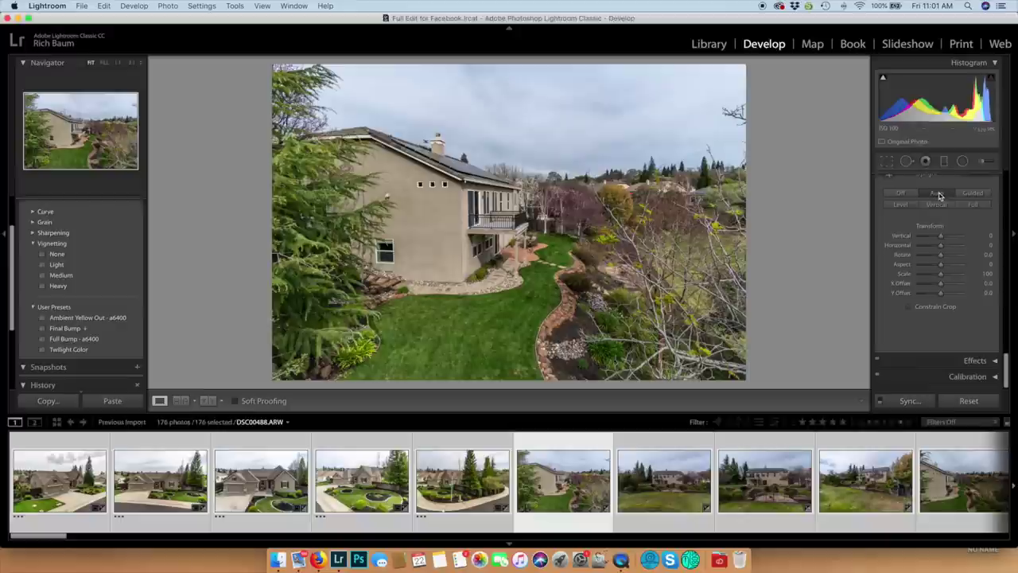
{"action": "key", "text": "3"}
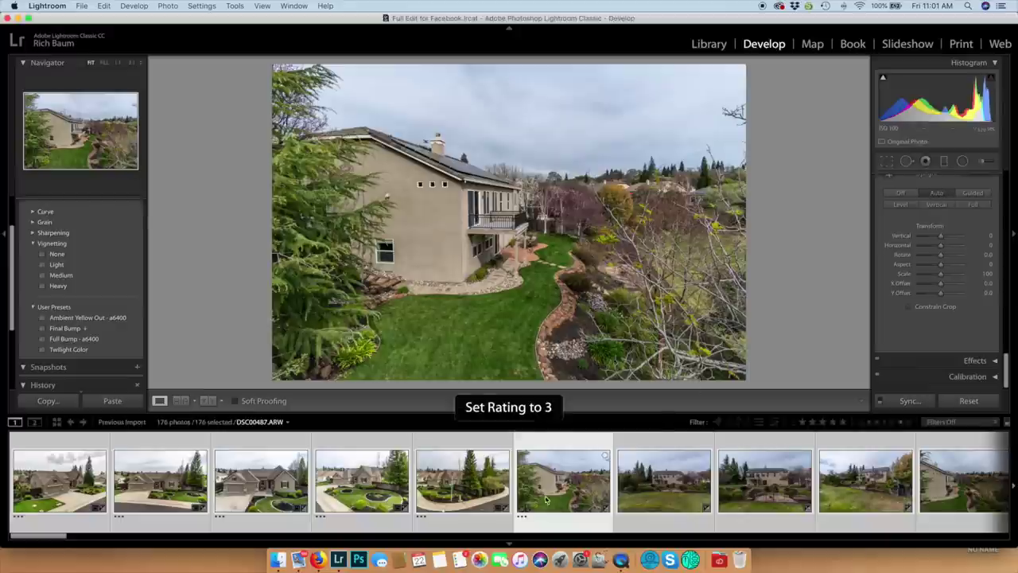
Step: Set the exposure of the wide back lawn photo, DSC00489, to -0.65 and rate it 3 stars
{"action": "left_click", "coordinate": [646, 489]}
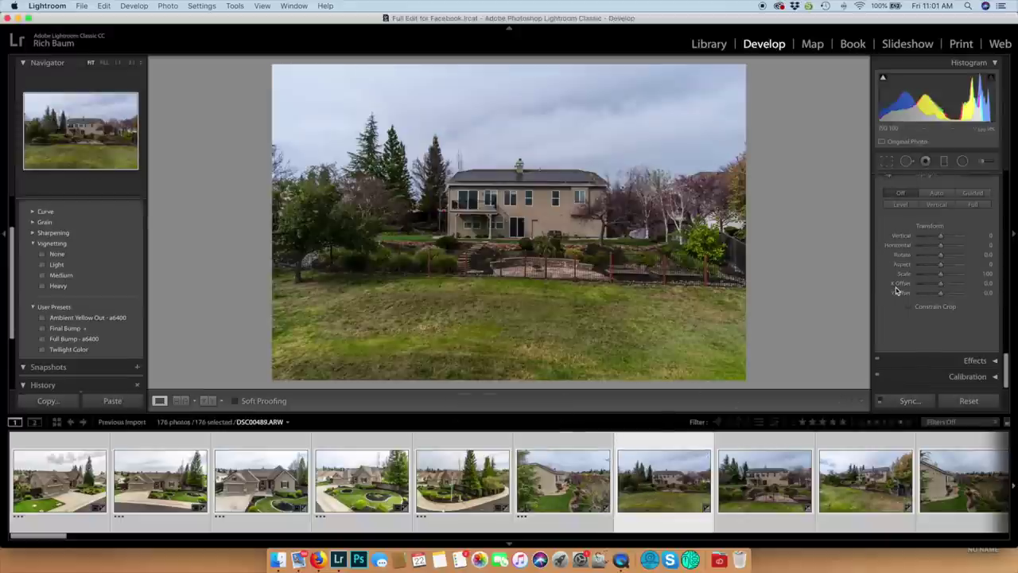
{"action": "scroll", "coordinate": [921, 264], "scroll_direction": "up", "scroll_amount": 10}
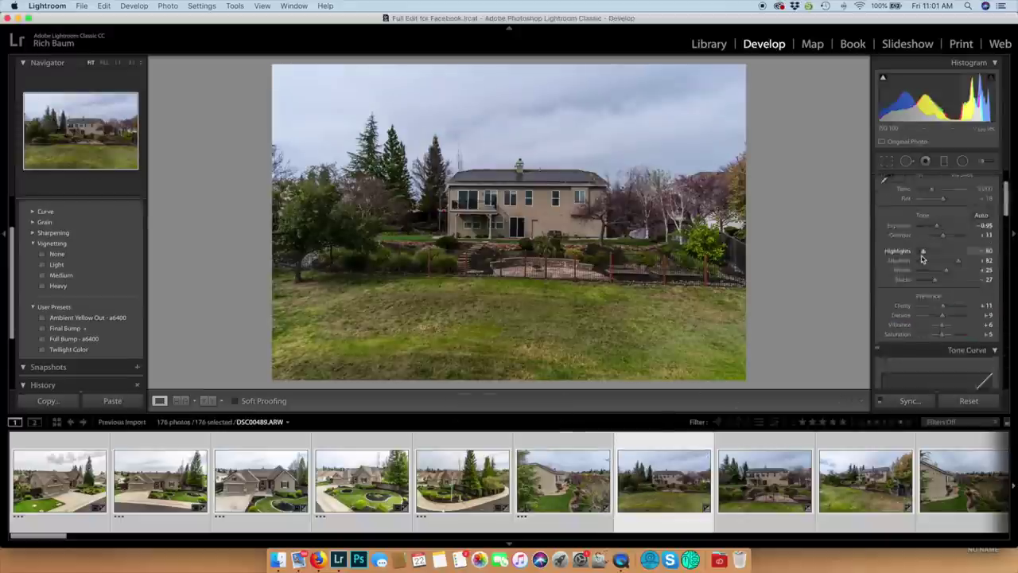
{"action": "left_click_drag", "start_coordinate": [936, 285], "coordinate": [937, 288]}
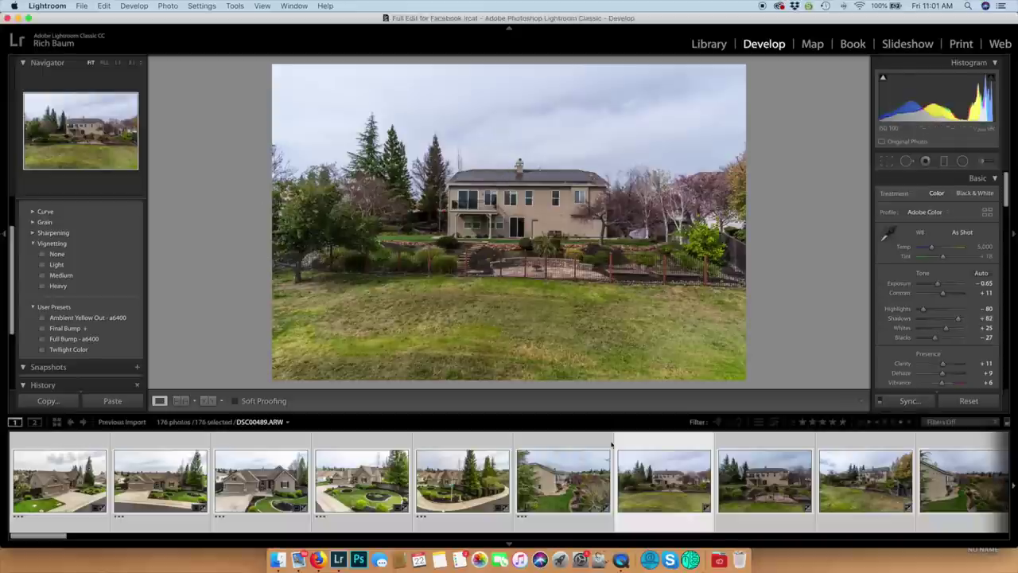
{"action": "left_click", "coordinate": [835, 493]}
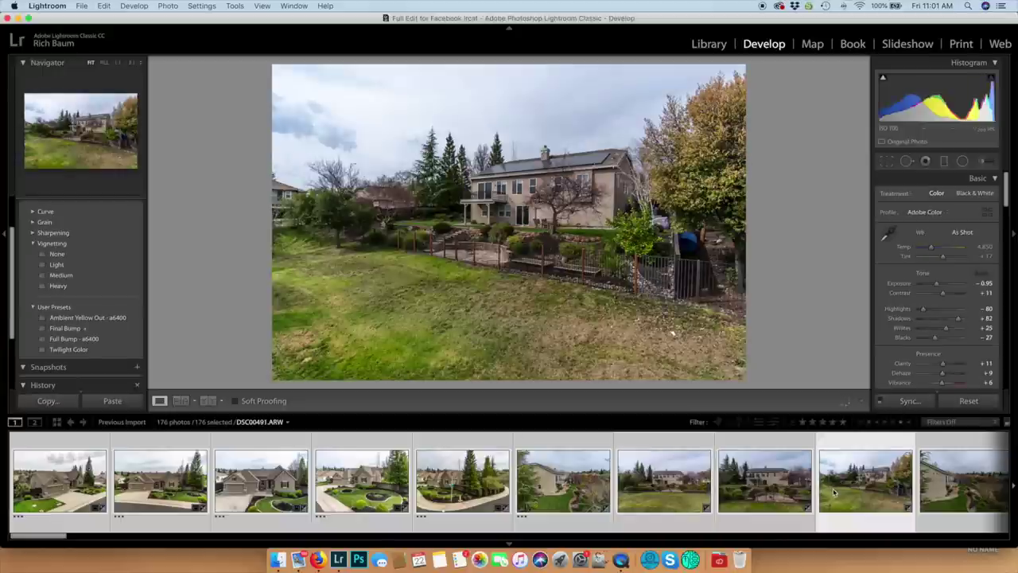
{"action": "left_click", "coordinate": [637, 496]}
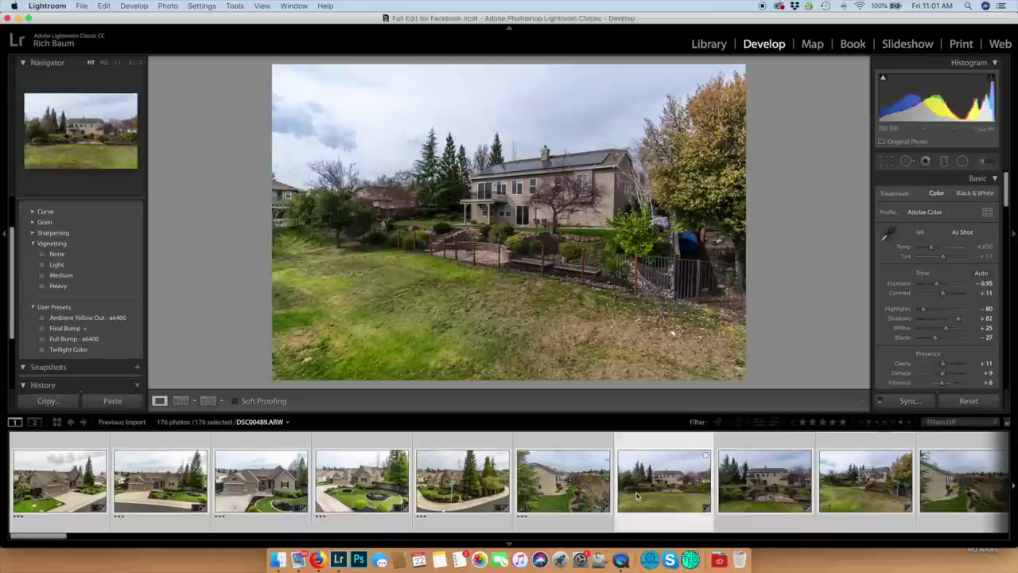
{"action": "key", "text": "3"}
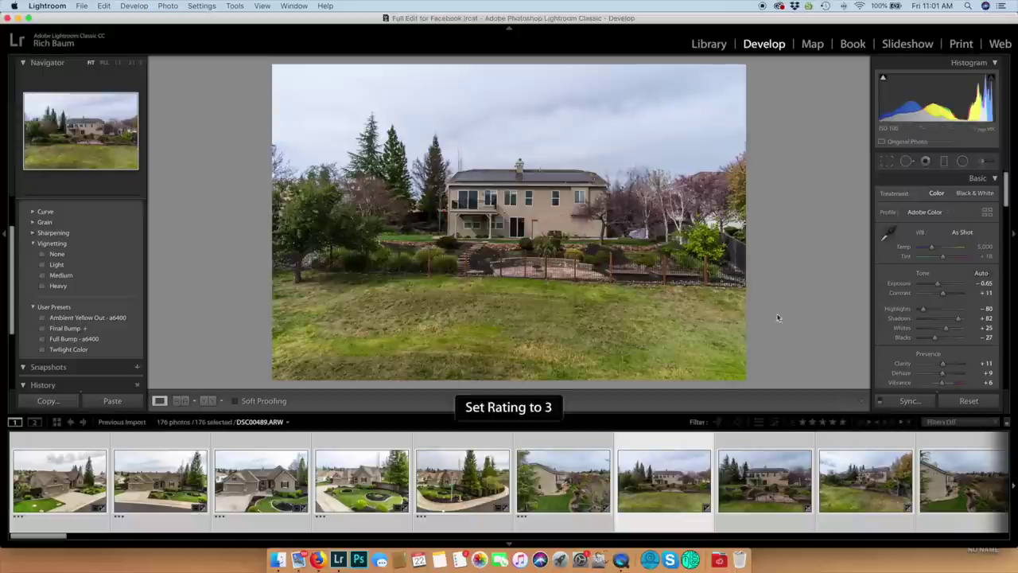
Step: Set the exposure of the fenced backyard patio photo, DSC00490, to -0.60 and rate it 3 stars
{"action": "left_click", "coordinate": [784, 477]}
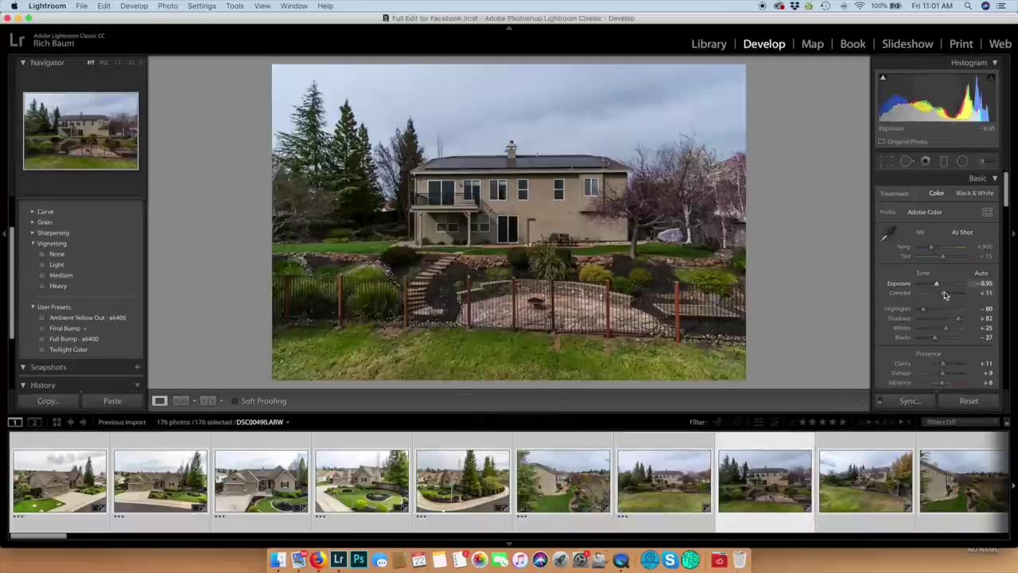
{"action": "left_click_drag", "start_coordinate": [936, 286], "coordinate": [939, 288]}
{"action": "key", "text": "3"}
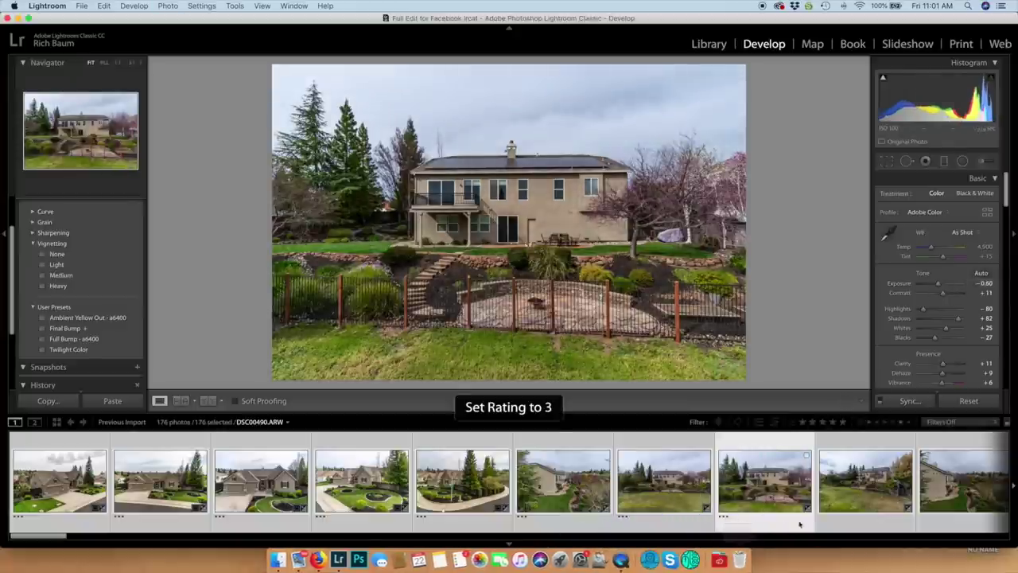
Step: Set the exposure of the angled back lawn photo, DSC00491, to -0.75 and rate it 3 stars
{"action": "left_click", "coordinate": [843, 493]}
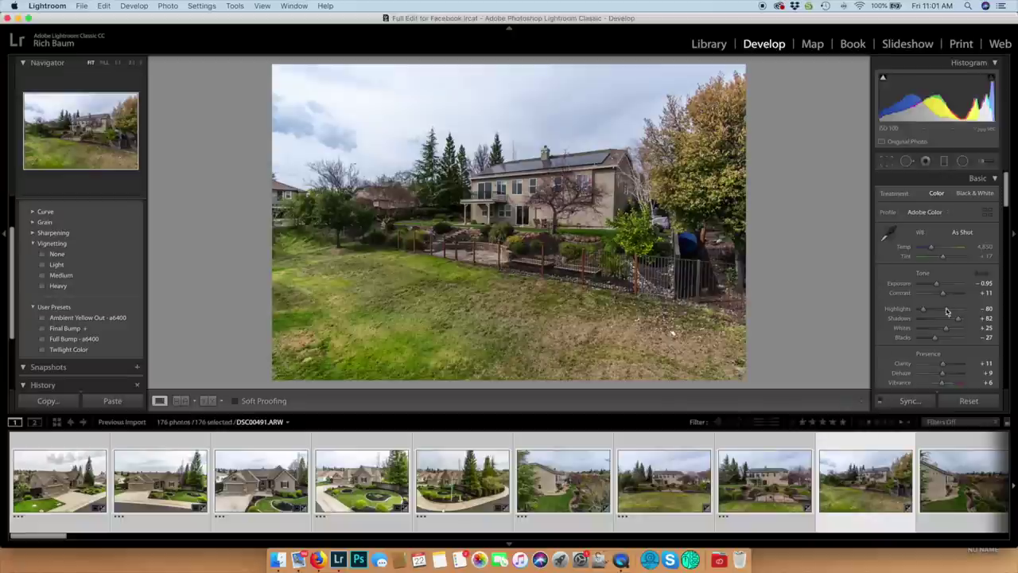
{"action": "left_click_drag", "start_coordinate": [936, 286], "coordinate": [936, 289]}
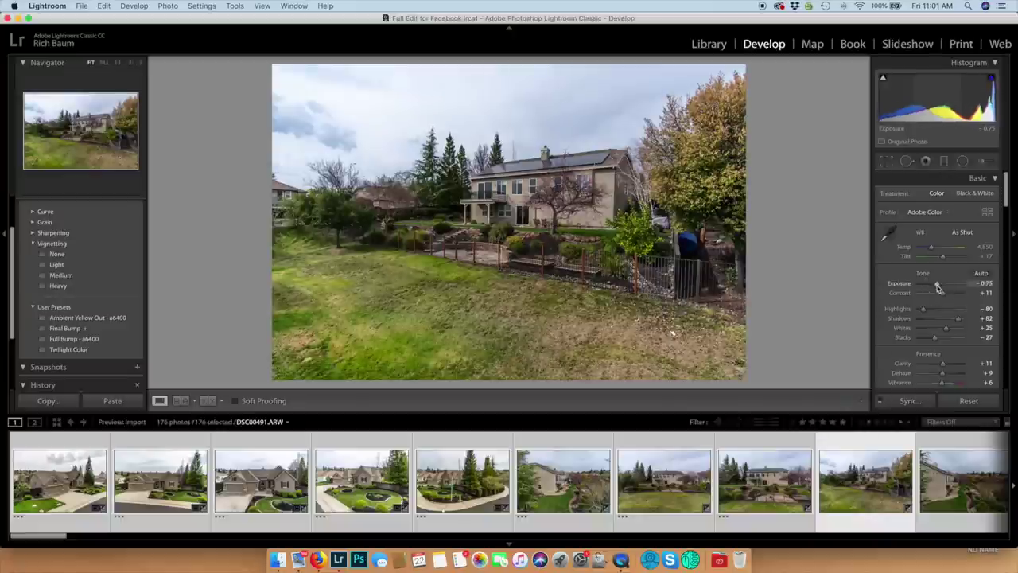
{"action": "key", "text": "3"}
Step: Set the exposure of the second side yard photo, DSC00492, to -0.55 and rate it 3 stars
{"action": "scroll", "coordinate": [804, 513], "scroll_direction": "down", "scroll_amount": 1}
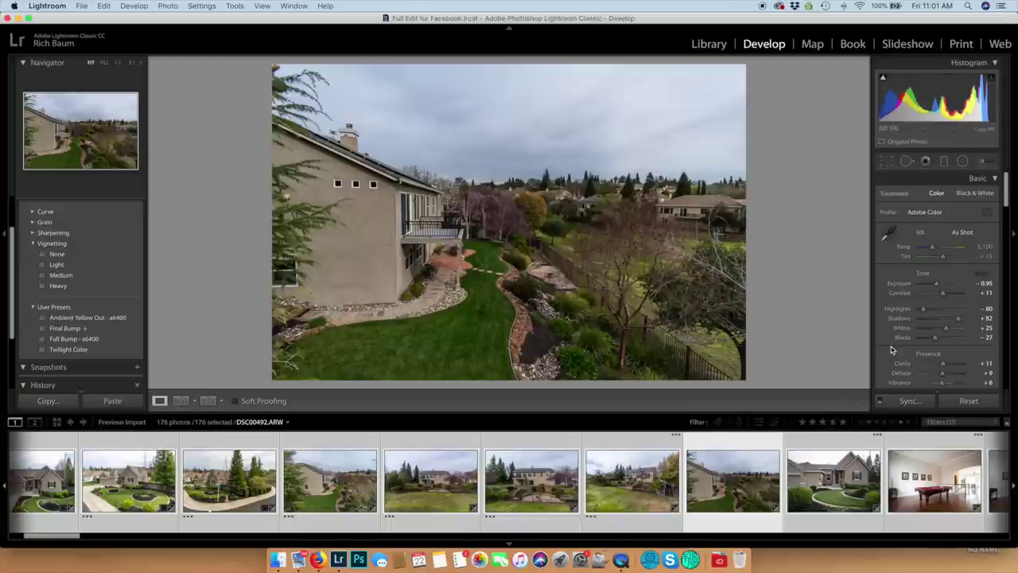
{"action": "left_click_drag", "start_coordinate": [939, 282], "coordinate": [938, 288]}
{"action": "key", "text": "3"}
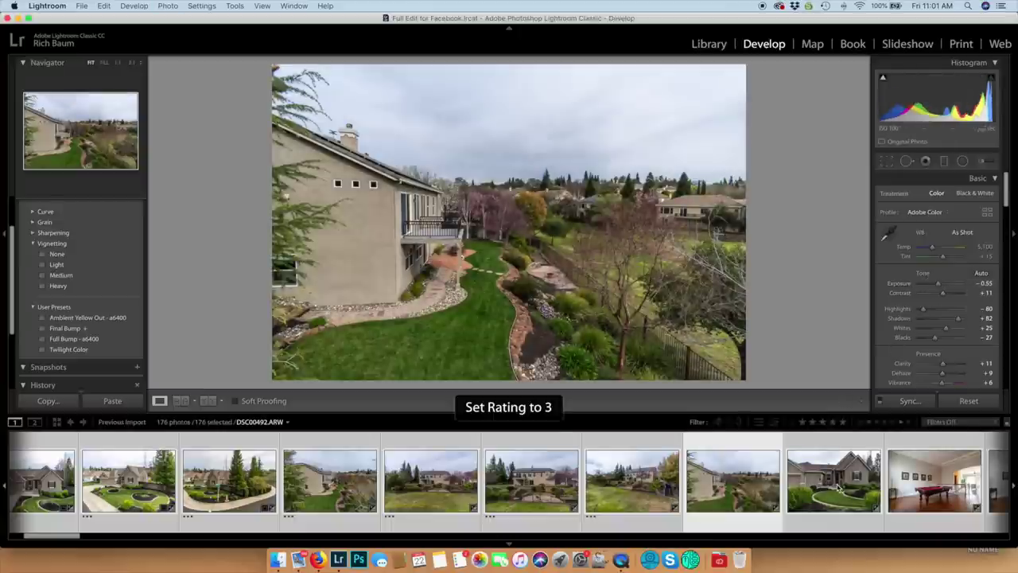
Step: Set the exposure of the front entrance photo, DSC00495, to -0.35
{"action": "left_click", "coordinate": [815, 507]}
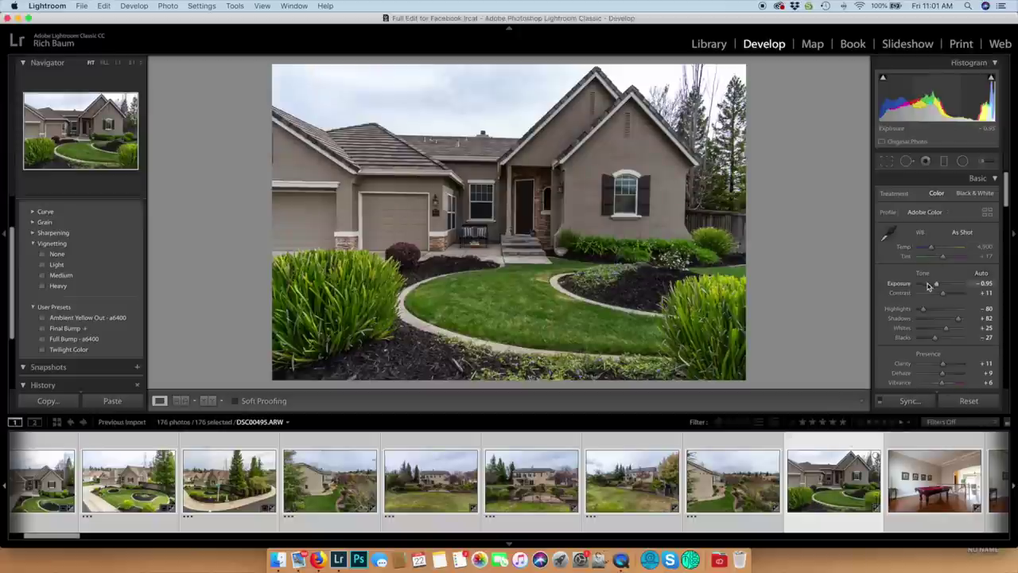
{"action": "left_click_drag", "start_coordinate": [939, 288], "coordinate": [938, 286]}
Step: Apply the automatic Upright correction to DSC00495 and rate it 3 stars
{"action": "scroll", "coordinate": [907, 342], "scroll_direction": "down", "scroll_amount": 1}
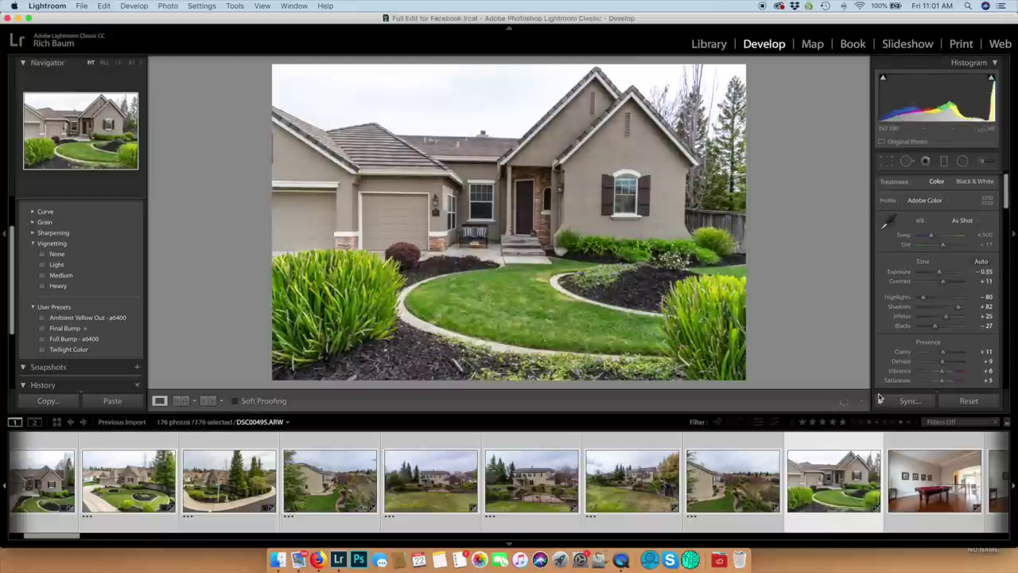
{"action": "scroll", "coordinate": [915, 344], "scroll_direction": "down", "scroll_amount": 10}
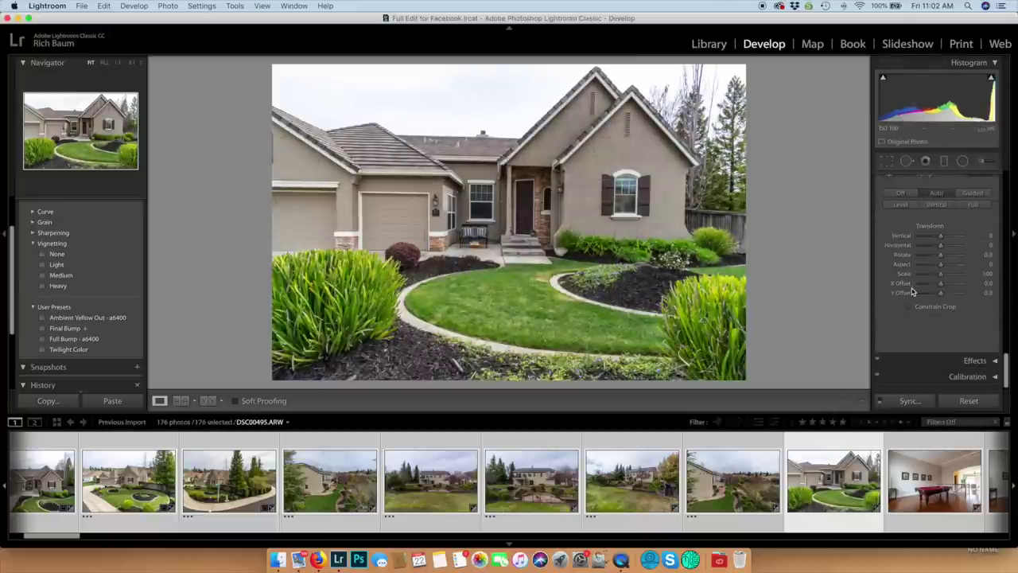
{"action": "key", "text": "3"}
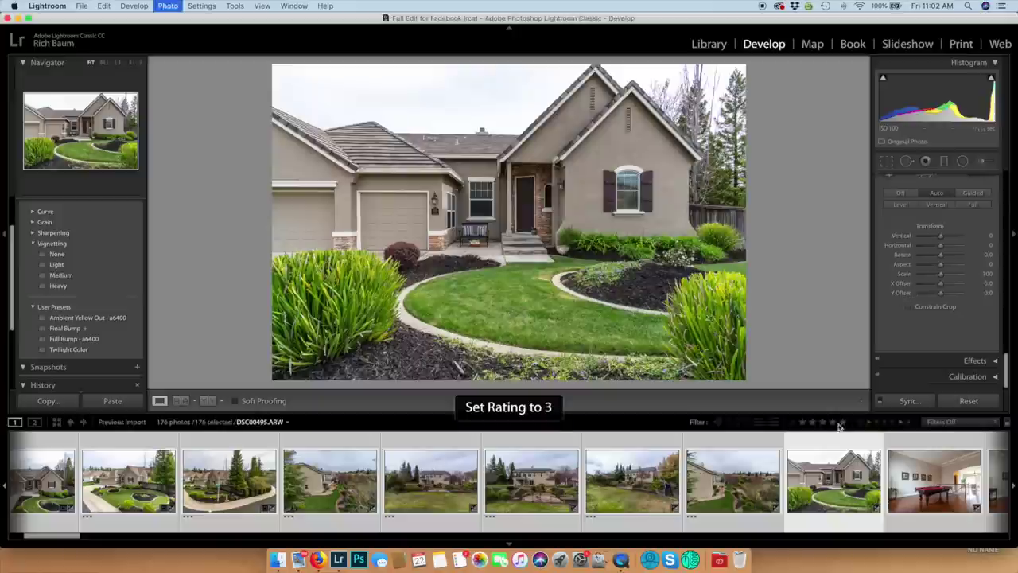
Step: Compare the pool table room shots and rate the ambient-light one, DSC00496, 1 star
{"action": "scroll", "coordinate": [665, 476], "scroll_direction": "right", "scroll_amount": 4}
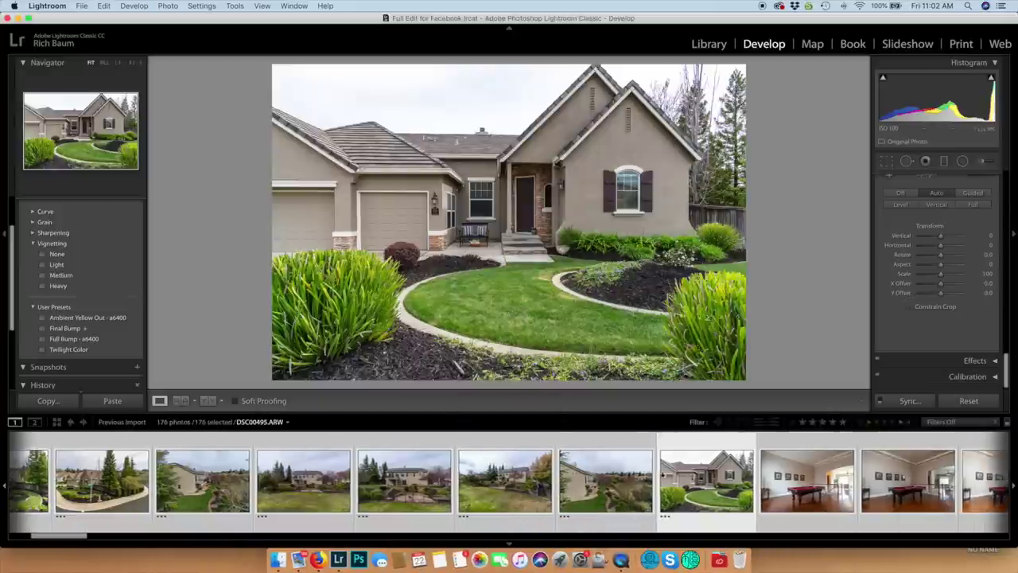
{"action": "scroll", "coordinate": [659, 482], "scroll_direction": "right", "scroll_amount": 3}
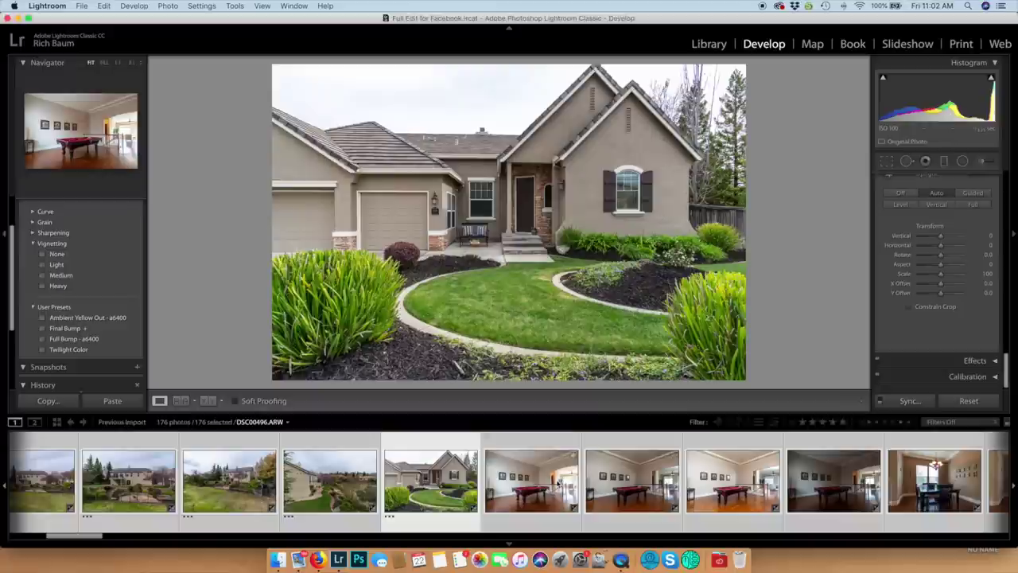
{"action": "left_click", "coordinate": [559, 484]}
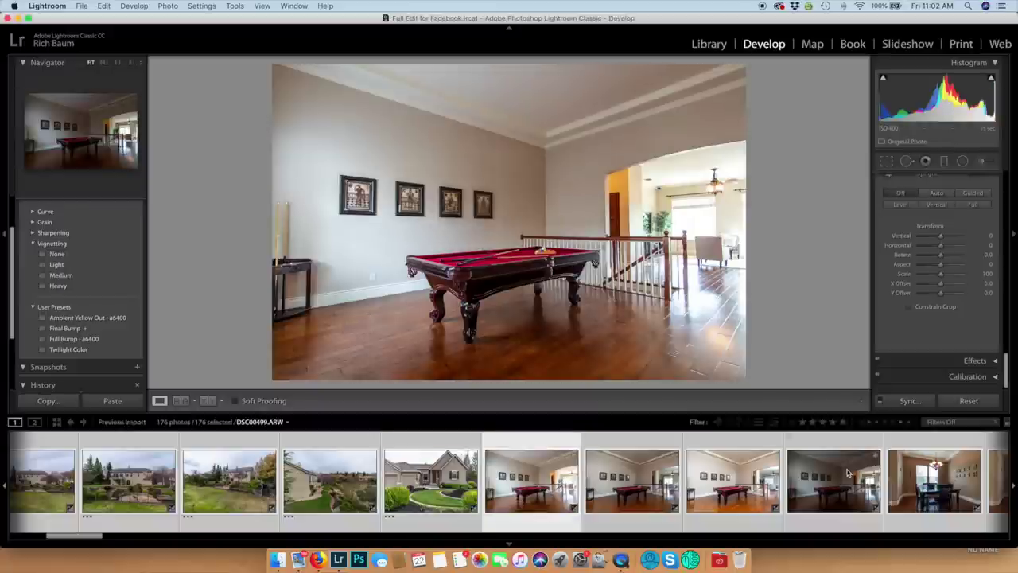
{"action": "left_click", "coordinate": [748, 485]}
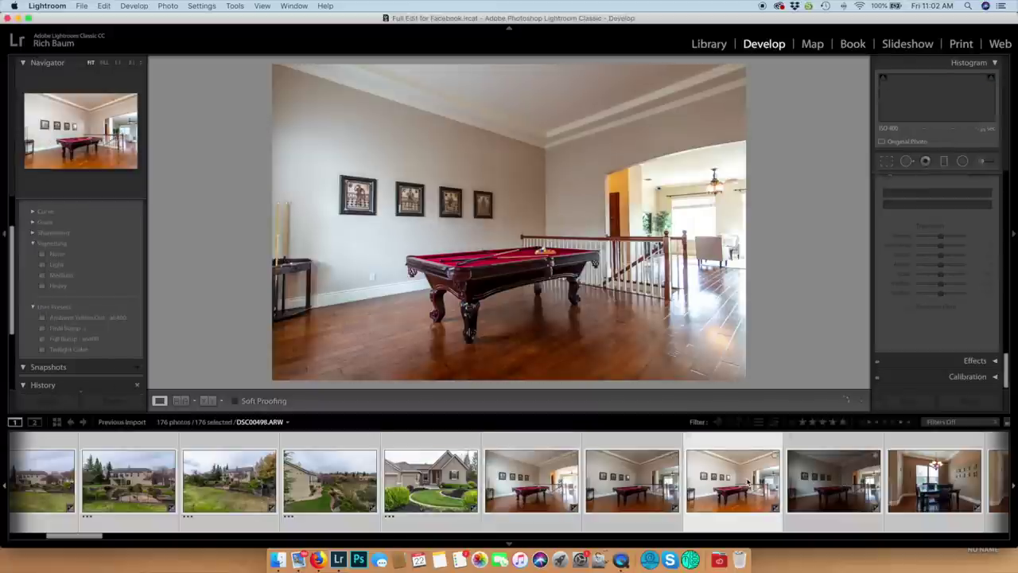
{"action": "left_click", "coordinate": [544, 490]}
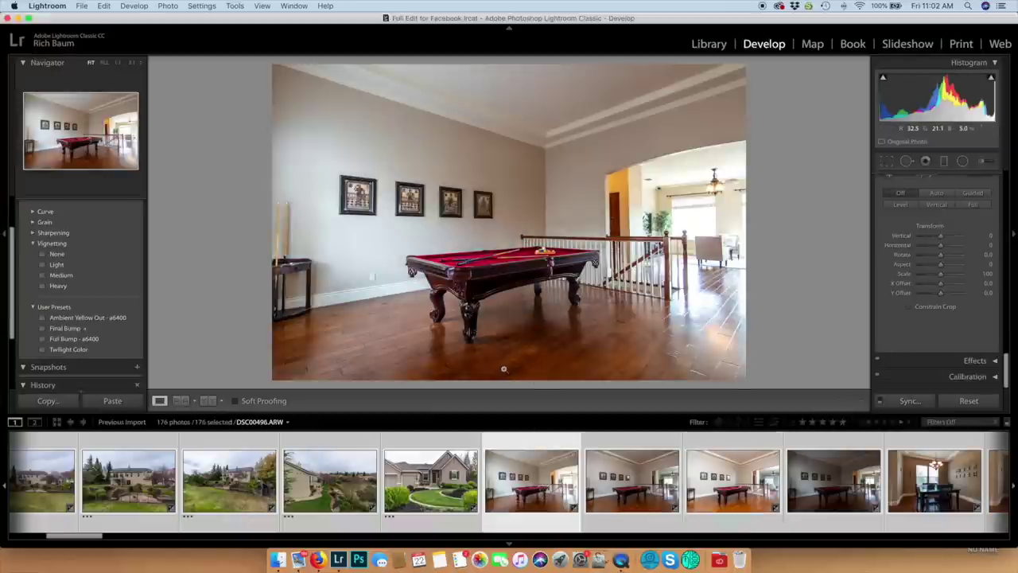
{"action": "key", "text": "1"}
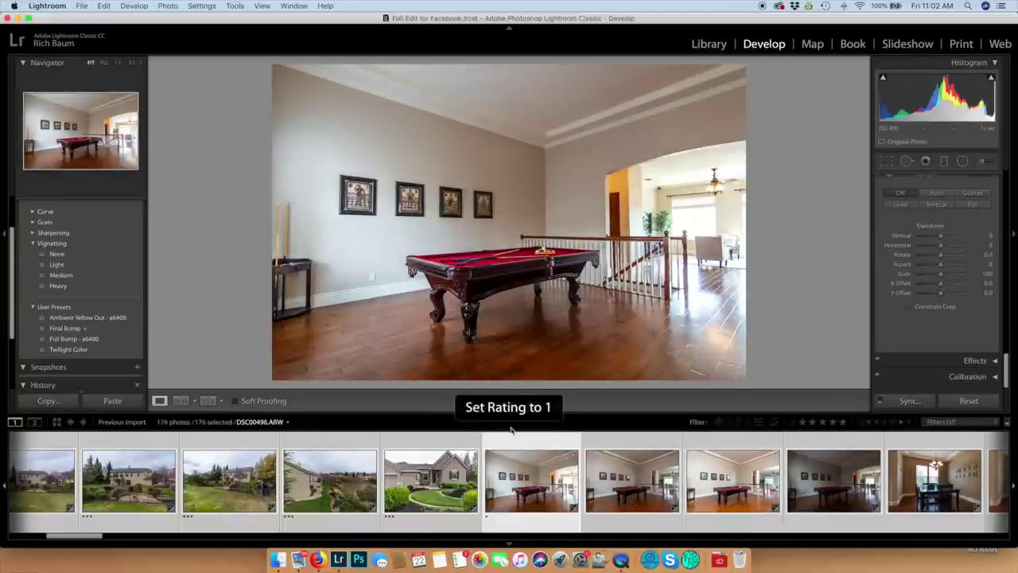
Step: Set the exposure of the brighter pool table shot, DSC00498, to -1.30 and rate it 1 star
{"action": "left_click", "coordinate": [746, 481]}
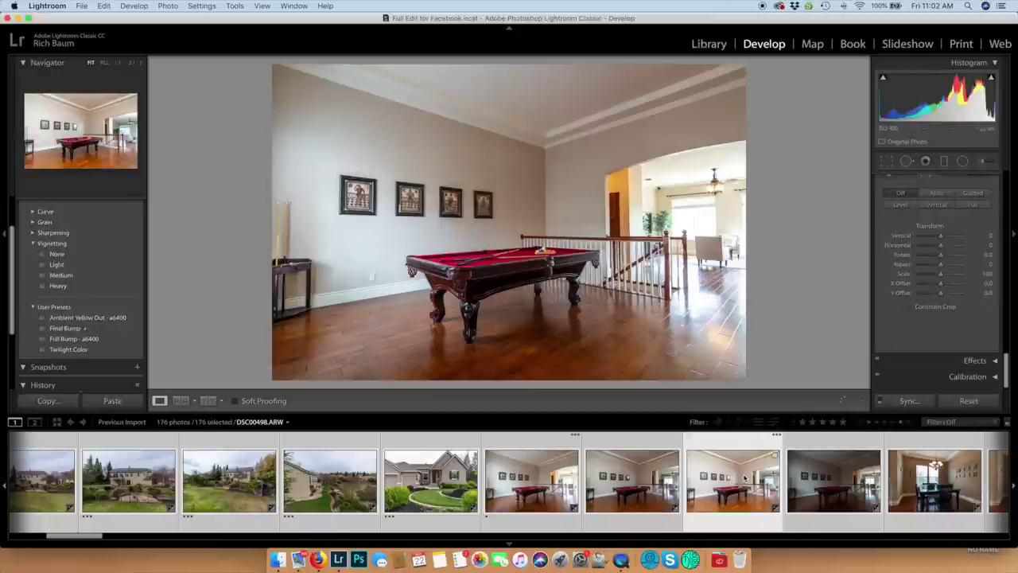
{"action": "scroll", "coordinate": [946, 280], "scroll_direction": "up", "scroll_amount": 10}
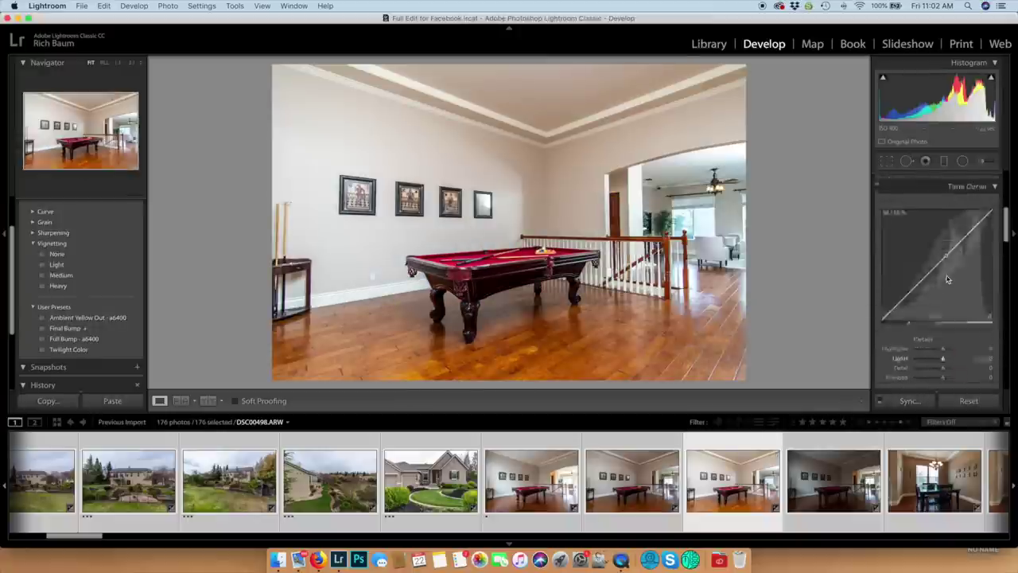
{"action": "left_click_drag", "start_coordinate": [937, 229], "coordinate": [935, 228]}
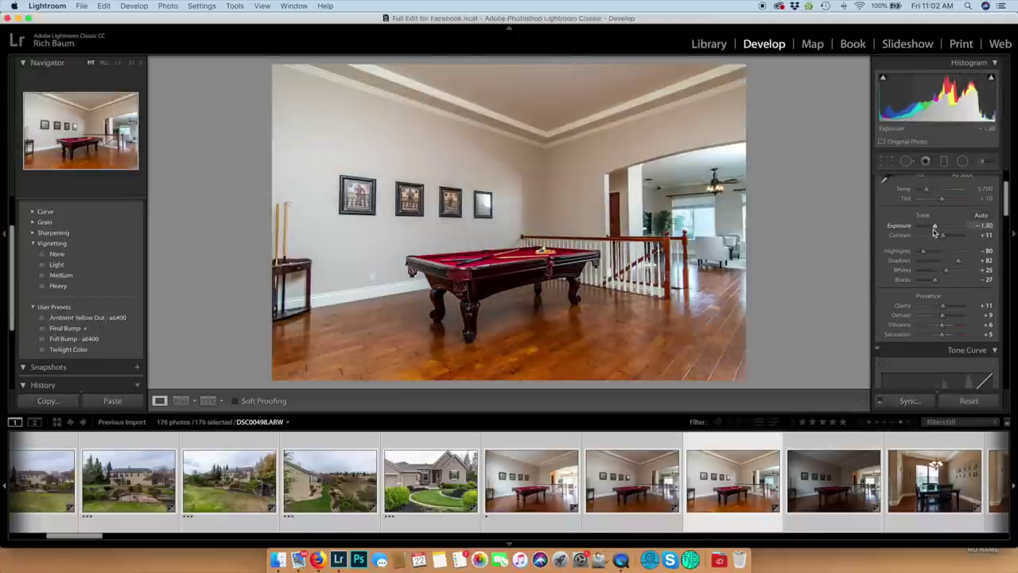
{"action": "key", "text": "1"}
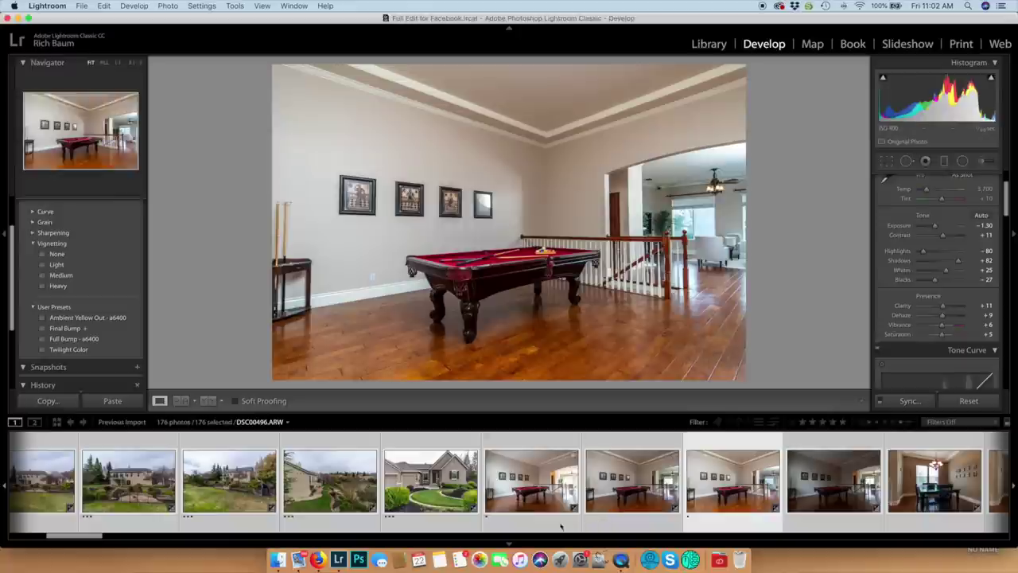
Step: Open the two 1-star pool table shots, DSC00498 and DSC00496, together as layers in Photoshop
{"action": "left_click", "coordinate": [539, 500]}
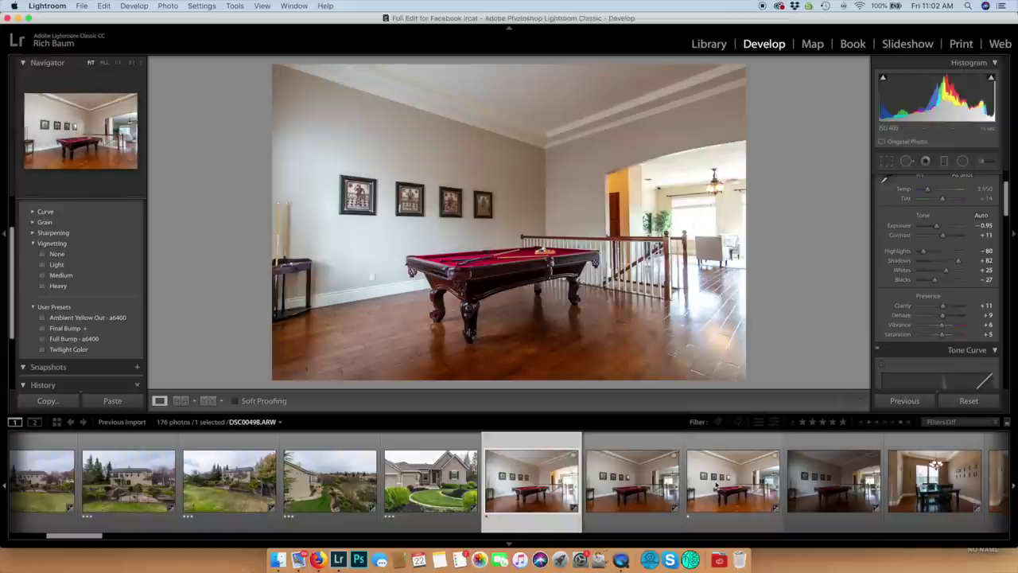
{"action": "left_click", "coordinate": [716, 485], "text": "super"}
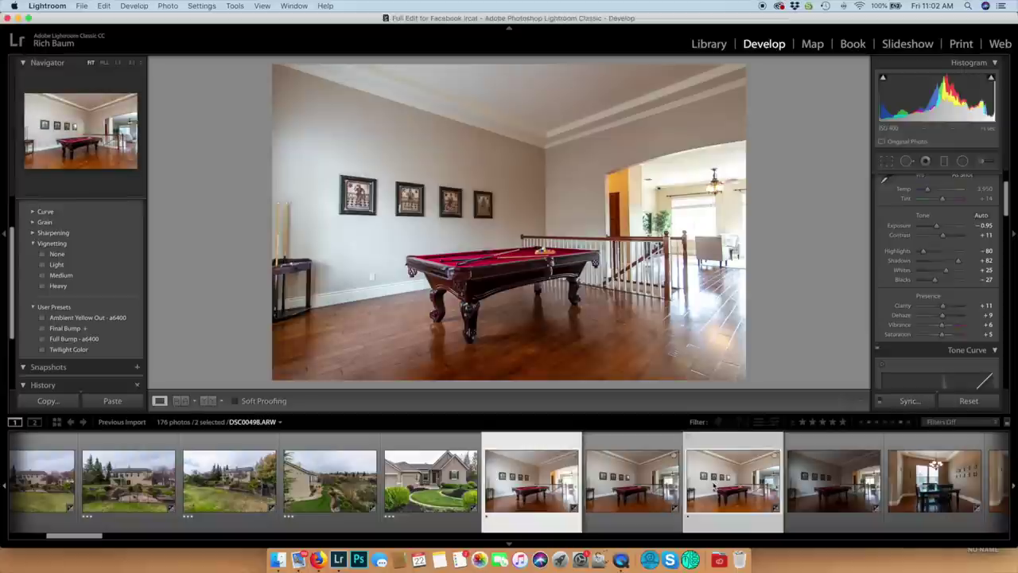
{"action": "right_click", "coordinate": [448, 217]}
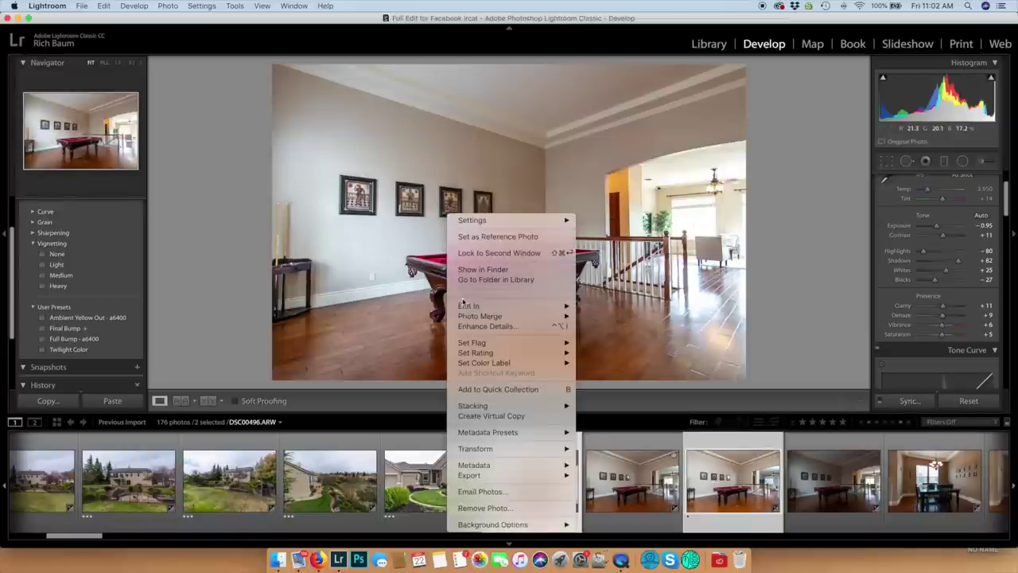
{"action": "mouse_move", "coordinate": [472, 308]}
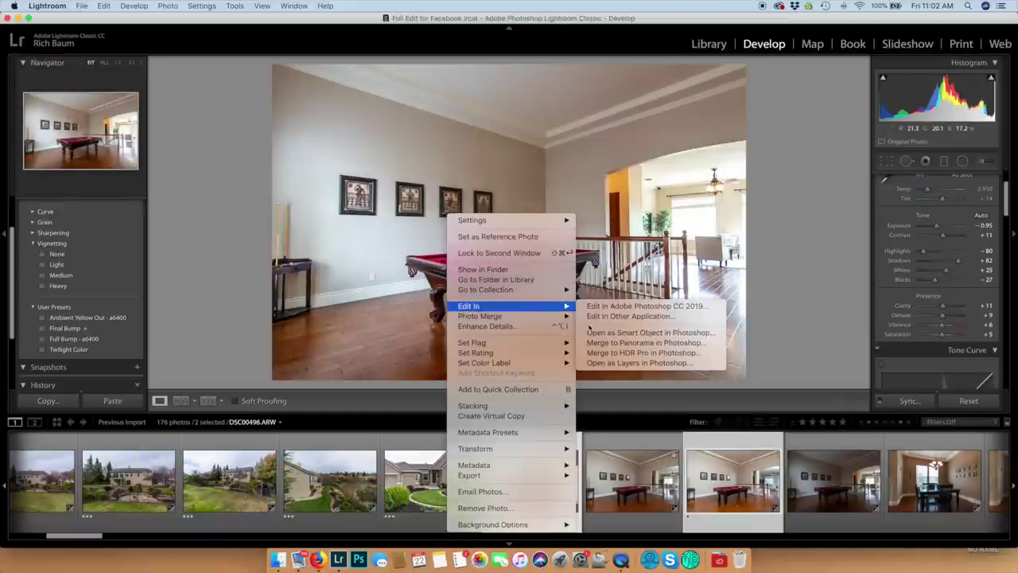
{"action": "left_click", "coordinate": [604, 362]}
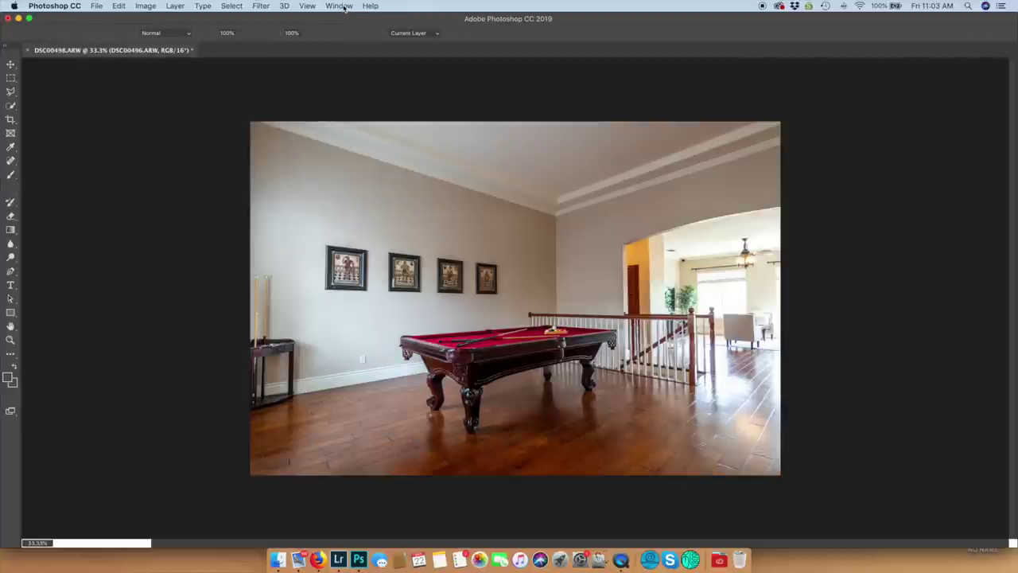
Step: Show the list of layers and place it beside the image so it does not cover the photo
{"action": "left_click", "coordinate": [340, 6]}
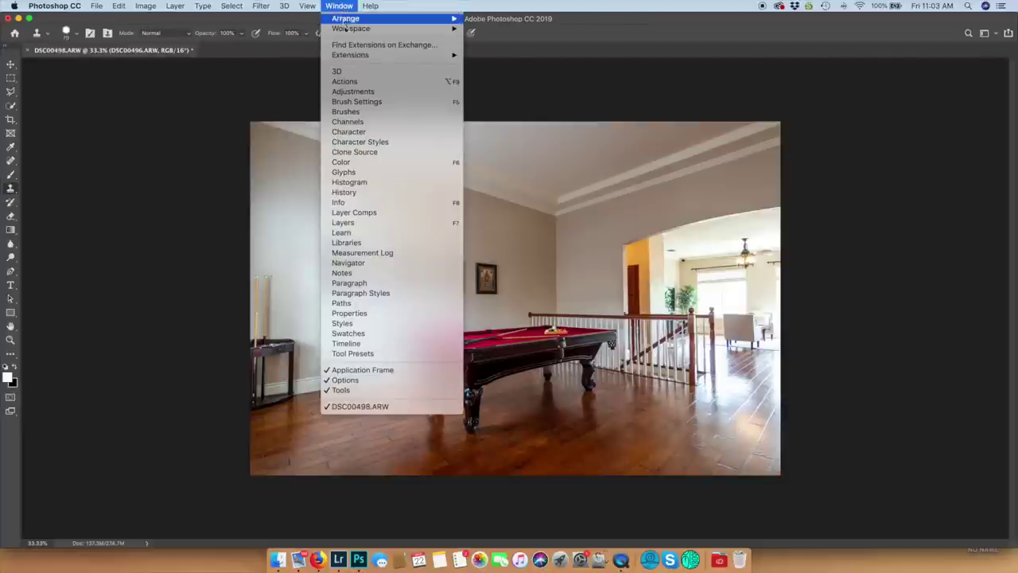
{"action": "left_click", "coordinate": [351, 225]}
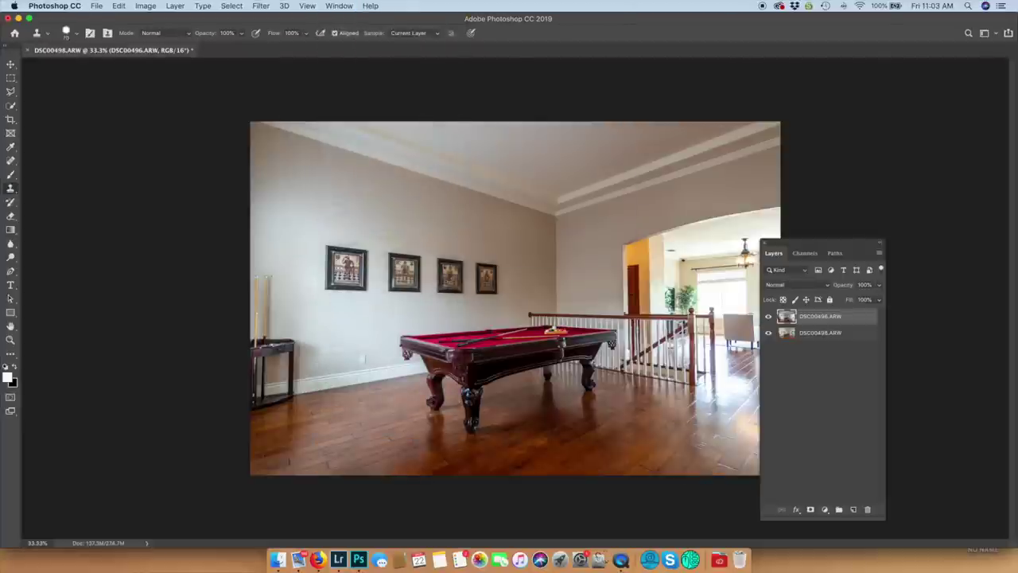
{"action": "left_click_drag", "start_coordinate": [783, 243], "coordinate": [908, 226]}
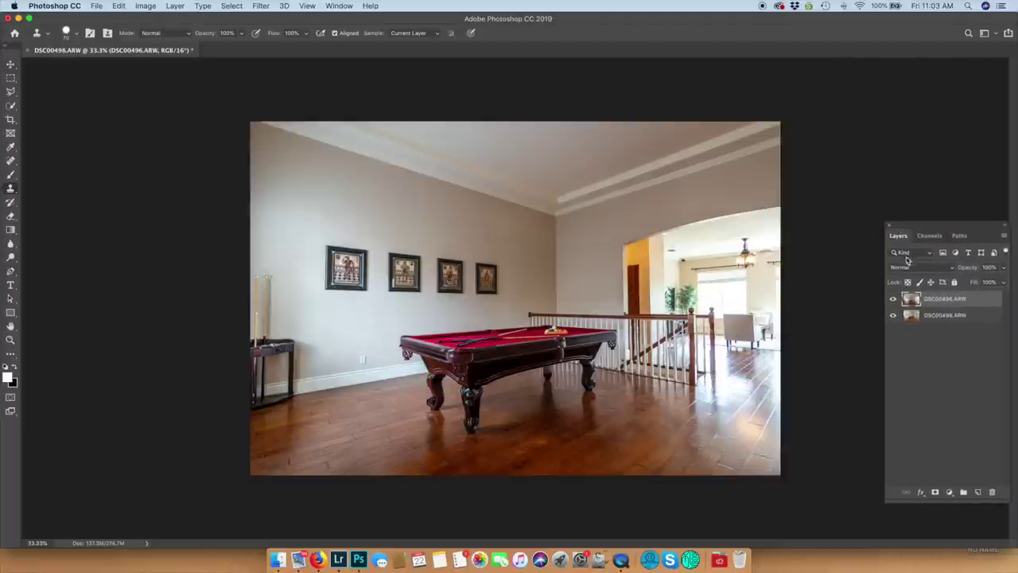
Step: Auto-align both pool table layers with the Auto projection and add a black layer mask to the DSC00496 layer
{"action": "left_click", "coordinate": [937, 316], "text": "shift"}
{"action": "key", "text": "super+shift+a"}
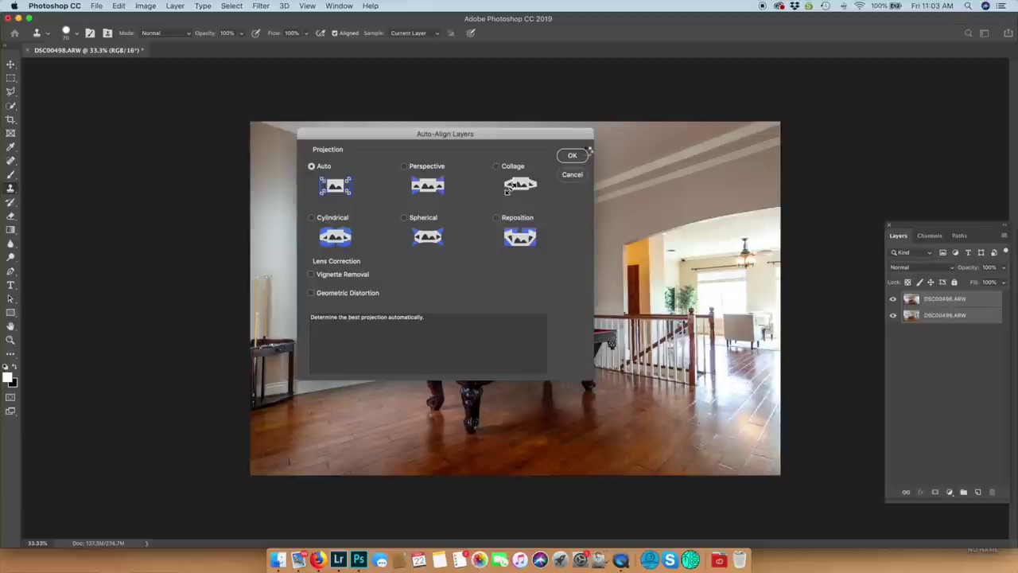
{"action": "left_click", "coordinate": [586, 154]}
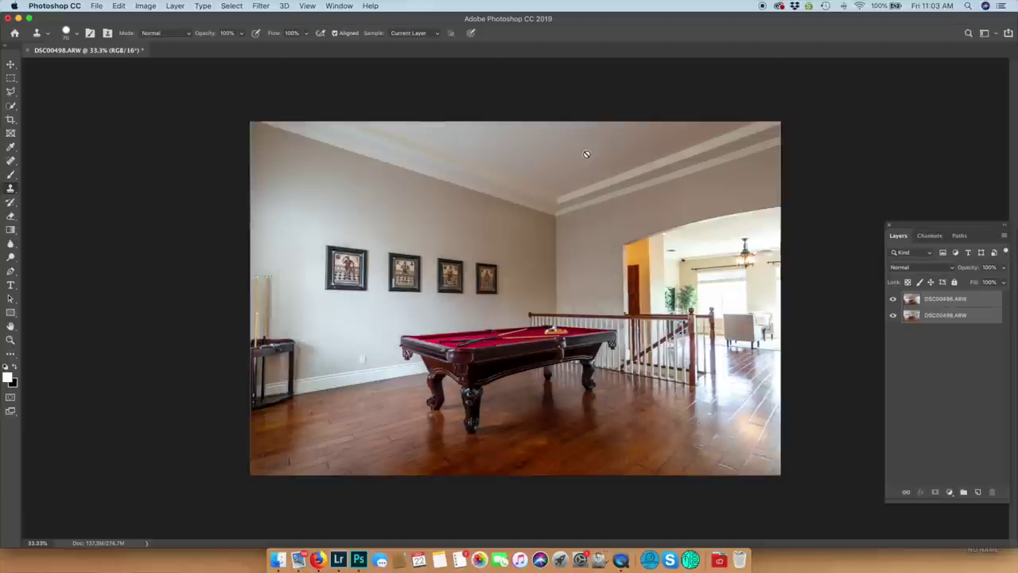
{"action": "left_click", "coordinate": [947, 300]}
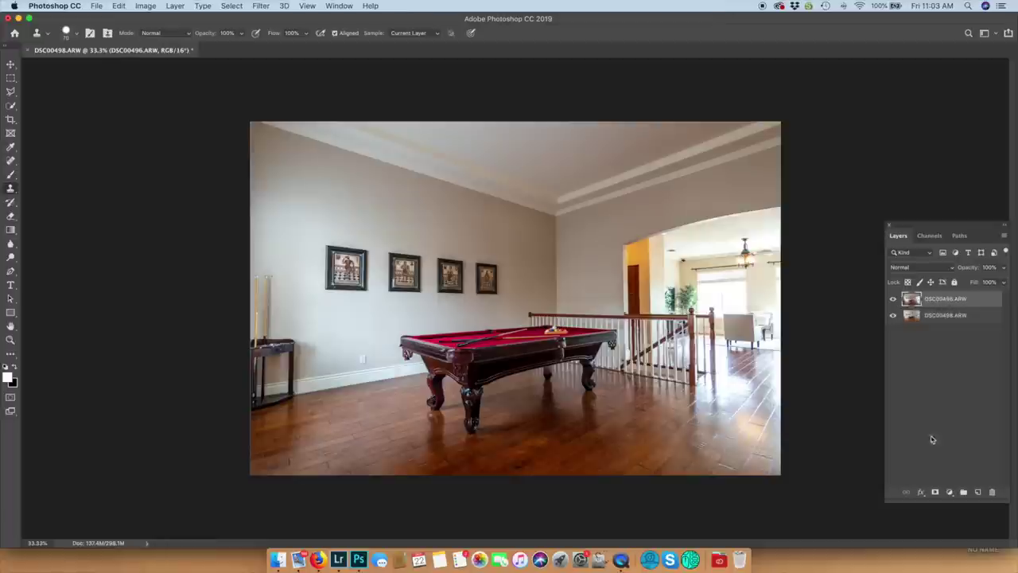
{"action": "left_click", "coordinate": [936, 493], "text": "alt"}
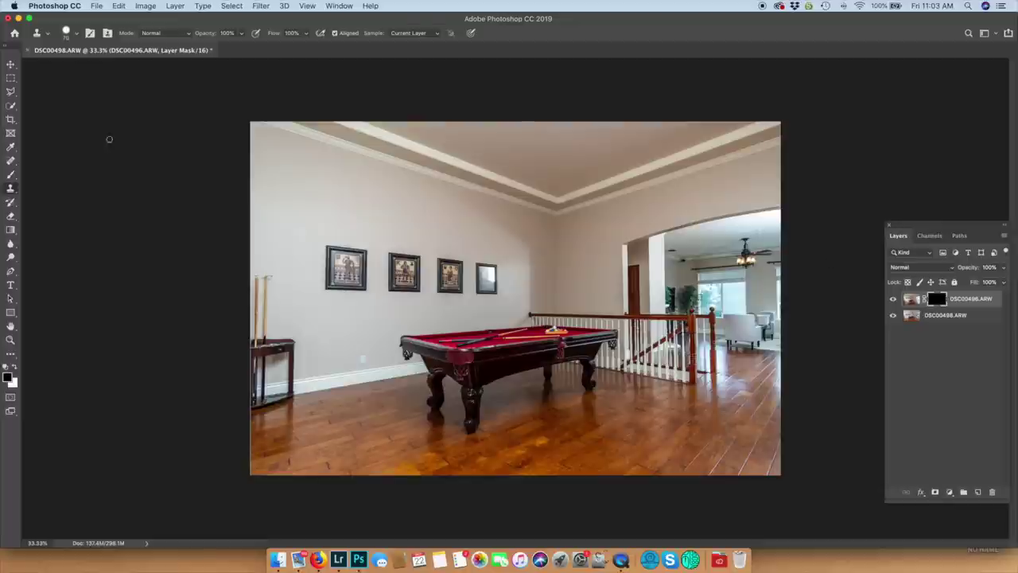
Step: Paint white with a large low-flow brush on the DSC00496 mask to blend ambient light into the walls, ceiling and doorway area
{"action": "left_click", "coordinate": [11, 174]}
{"action": "key", "text": "x"}
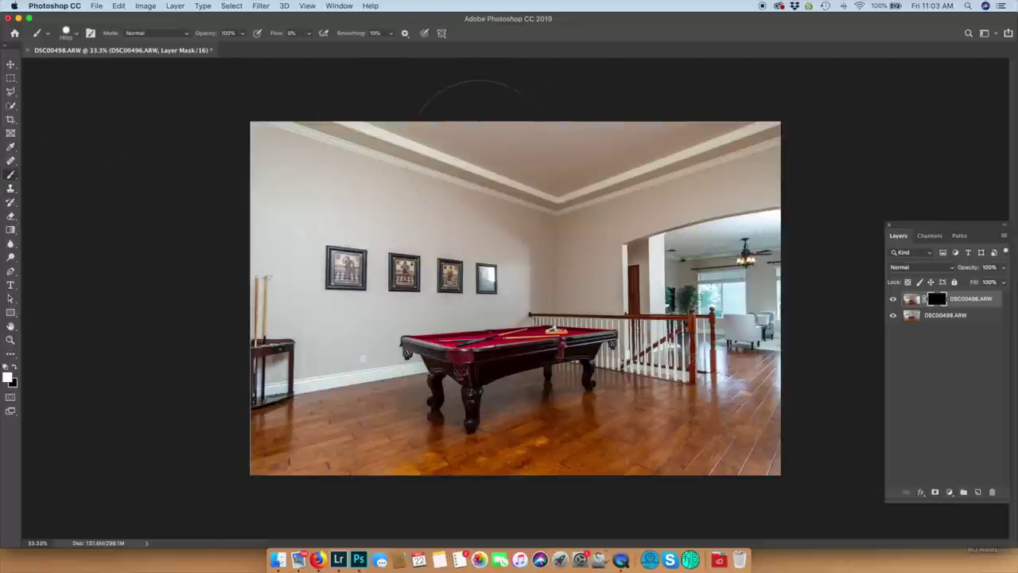
{"action": "mouse_move", "coordinate": [709, 205]}
{"action": "left_mouse_down"}
{"action": "mouse_move", "coordinate": [711, 294]}
{"action": "mouse_move", "coordinate": [748, 318]}
{"action": "mouse_move", "coordinate": [731, 414]}
{"action": "left_mouse_up"}
{"action": "mouse_move", "coordinate": [290, 262]}
{"action": "left_mouse_down"}
{"action": "mouse_move", "coordinate": [477, 262]}
{"action": "mouse_move", "coordinate": [422, 195]}
{"action": "left_mouse_up"}
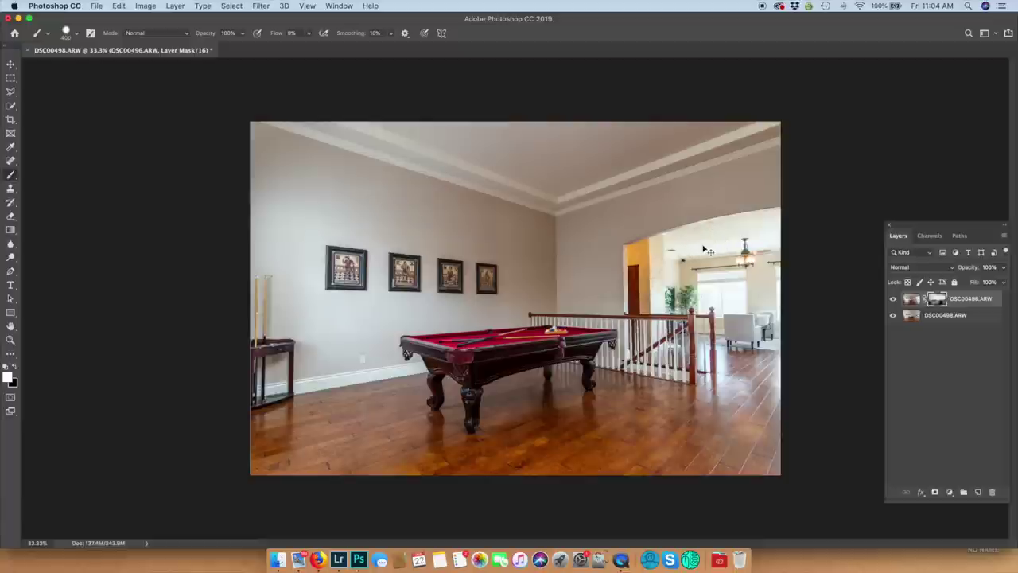
Step: Save the blended pool table image, switch back to Lightroom and rate DSC00496-Edit.tif 3 stars
{"action": "key", "text": "super+s"}
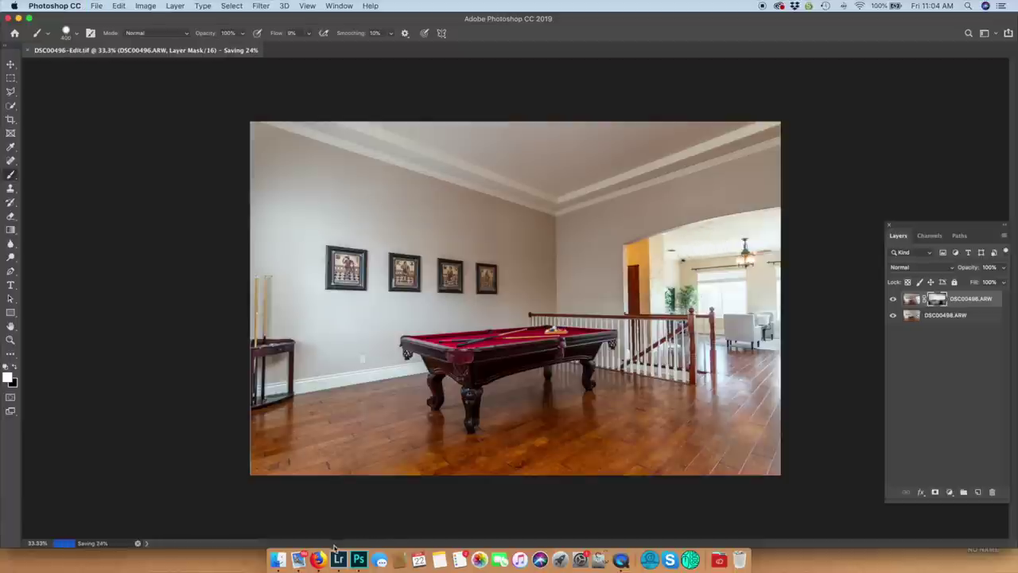
{"action": "left_click", "coordinate": [340, 557]}
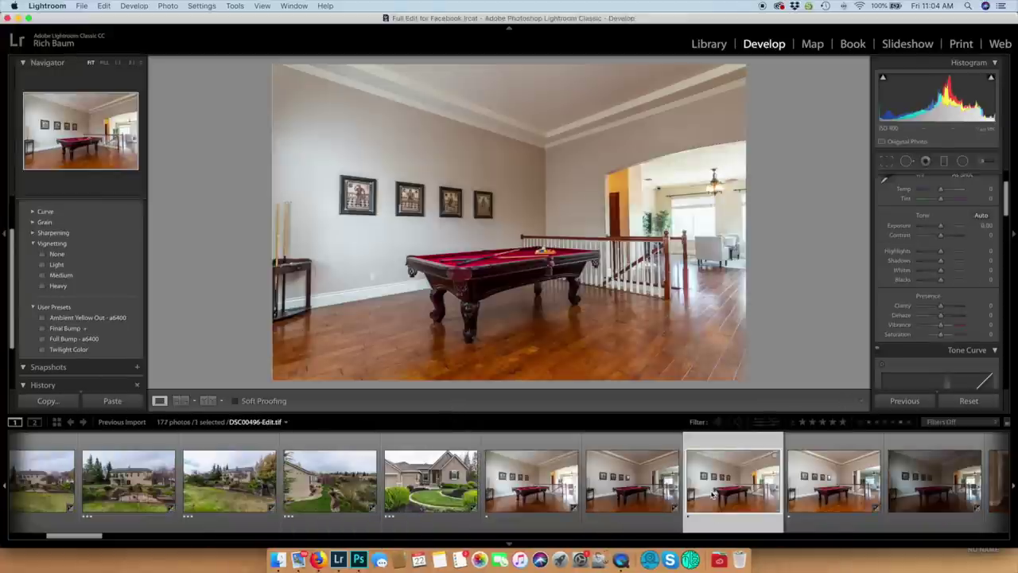
{"action": "key", "text": "3"}
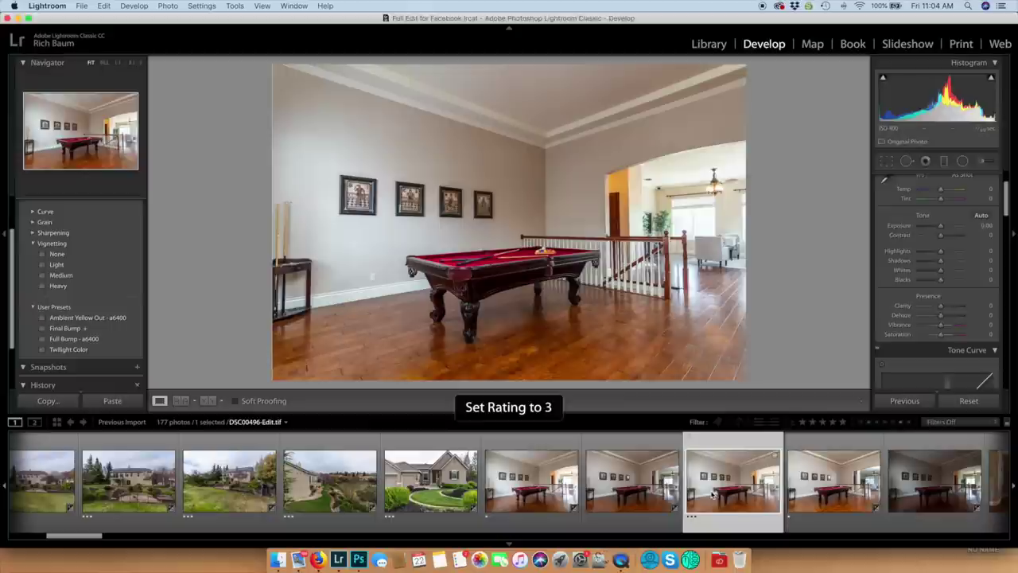
Step: Apply the Ambient Yellow Out - a6400 preset to the brighter ambient-light dining room shot, DSC00501
{"action": "scroll", "coordinate": [713, 495], "scroll_direction": "down", "scroll_amount": 2}
{"action": "scroll", "coordinate": [710, 495], "scroll_direction": "down", "scroll_amount": 4}
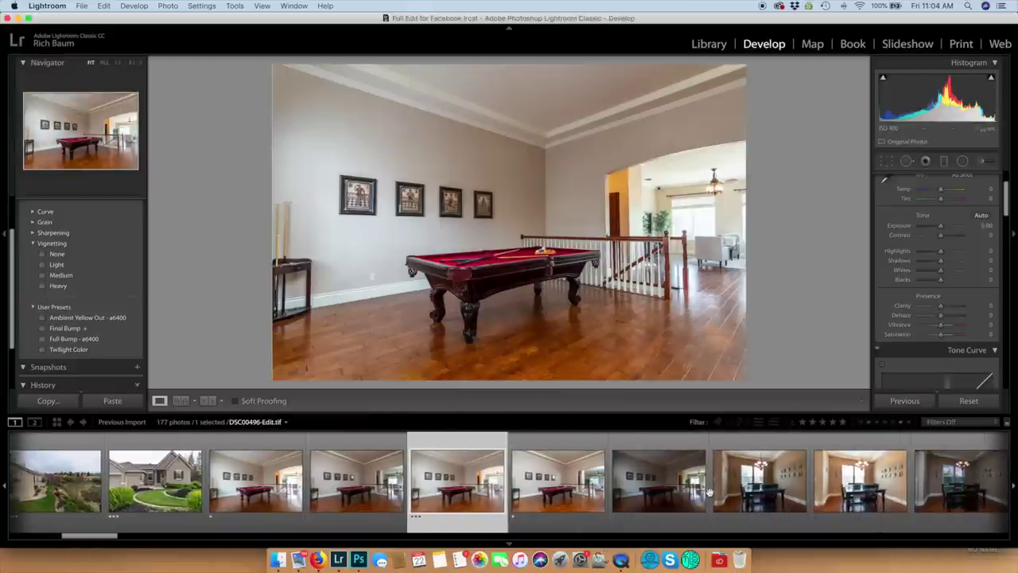
{"action": "scroll", "coordinate": [710, 495], "scroll_direction": "down", "scroll_amount": 3}
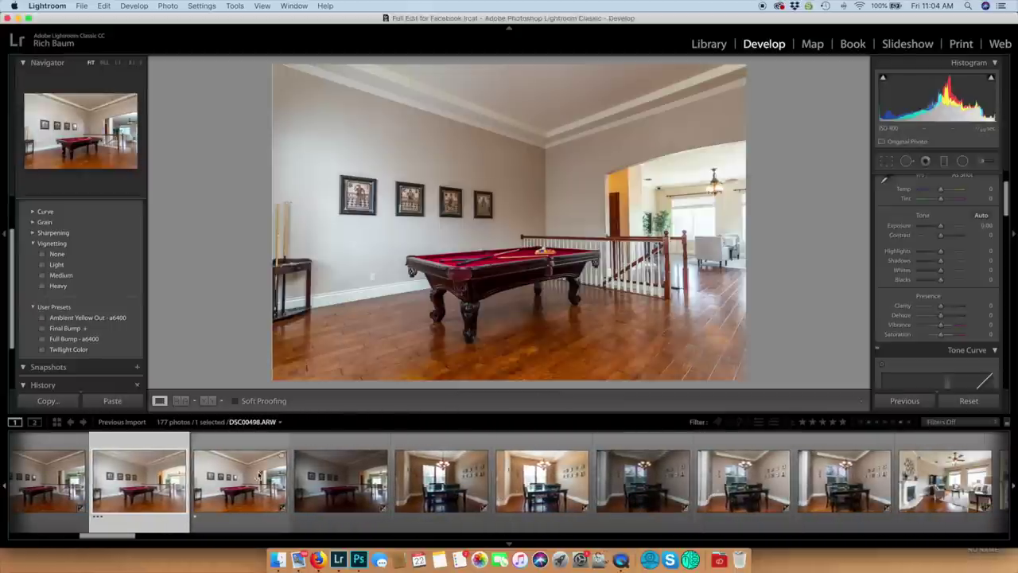
{"action": "left_click", "coordinate": [456, 488]}
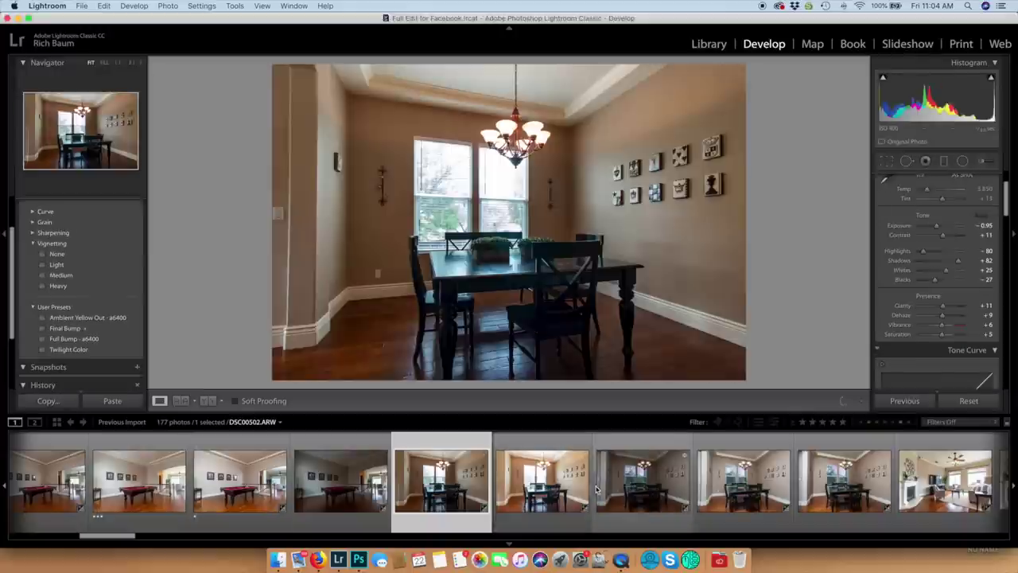
{"action": "left_click", "coordinate": [568, 486]}
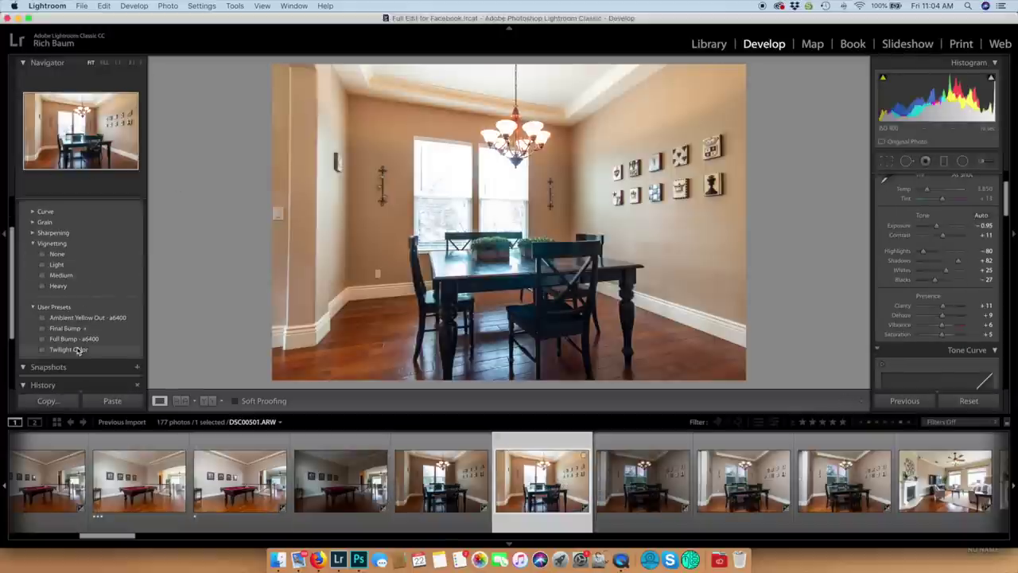
{"action": "left_click", "coordinate": [71, 330]}
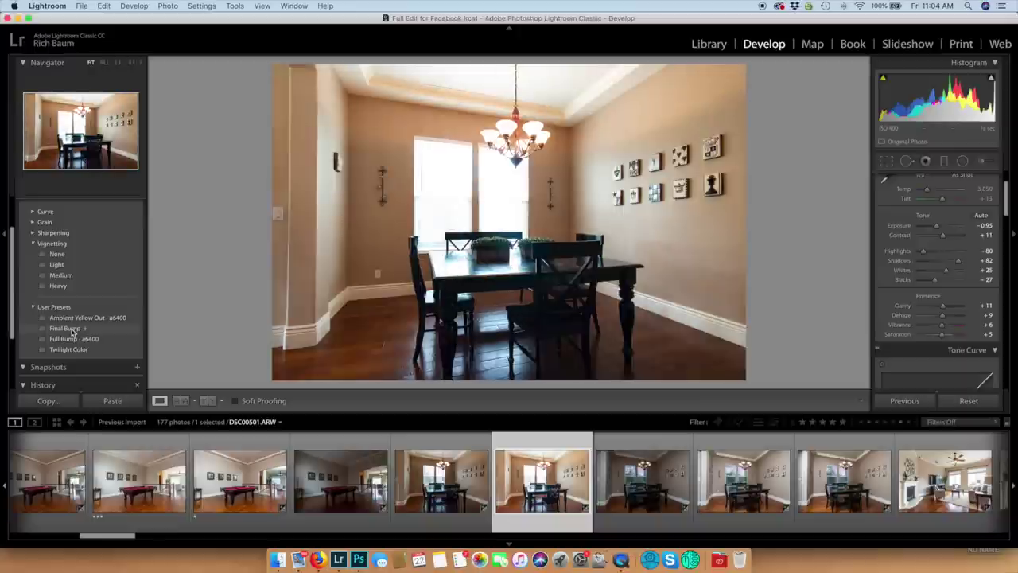
{"action": "left_click", "coordinate": [70, 317]}
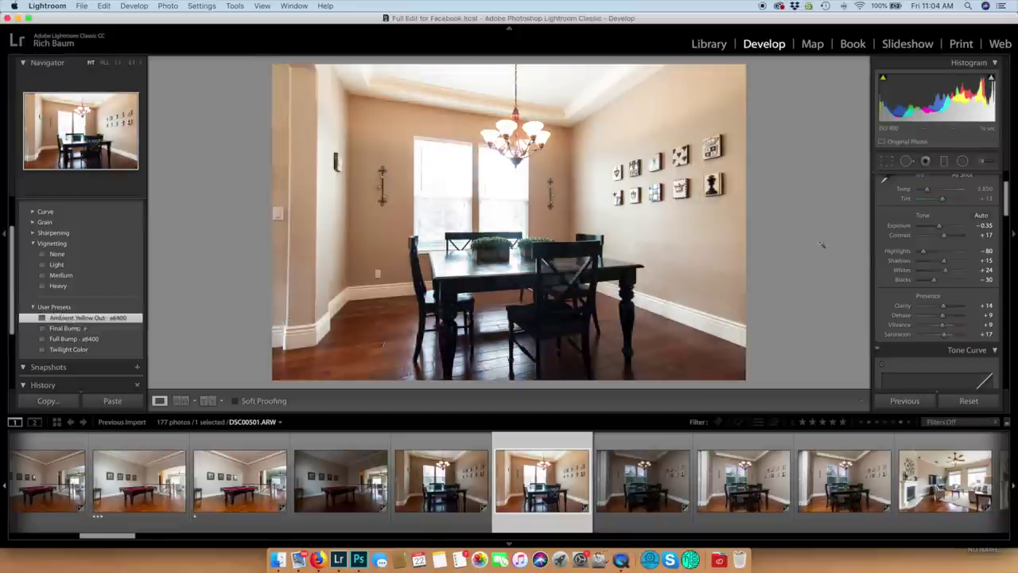
Step: Set the exposure of DSC00501 to -0.50 and rate it 1 star
{"action": "left_click_drag", "start_coordinate": [939, 226], "coordinate": [938, 229]}
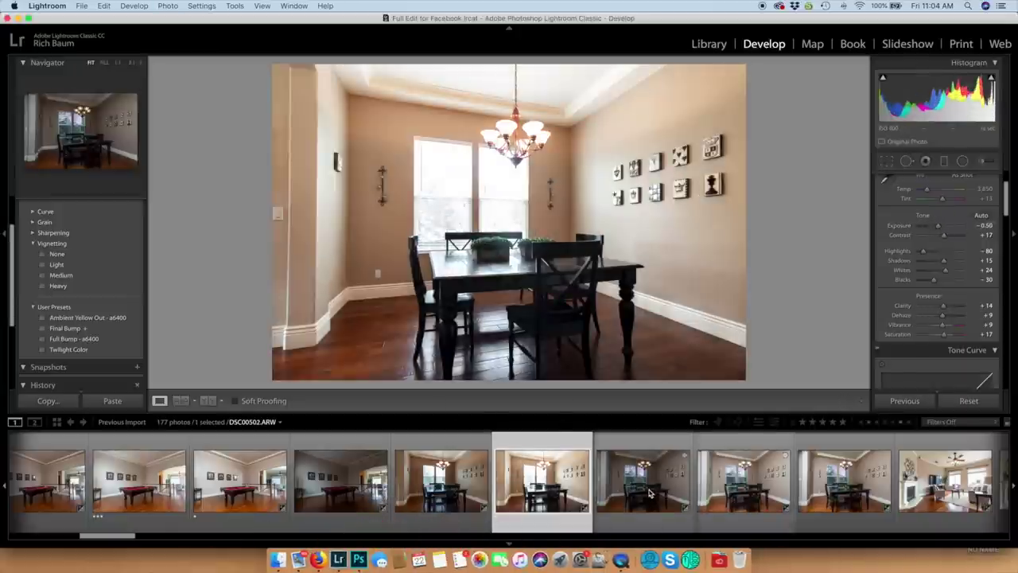
{"action": "key", "text": "1"}
Step: Rate the dining room shot with the clear window view, DSC00504, 1 star and open it with DSC00501 as layers in Photoshop
{"action": "left_click", "coordinate": [834, 487]}
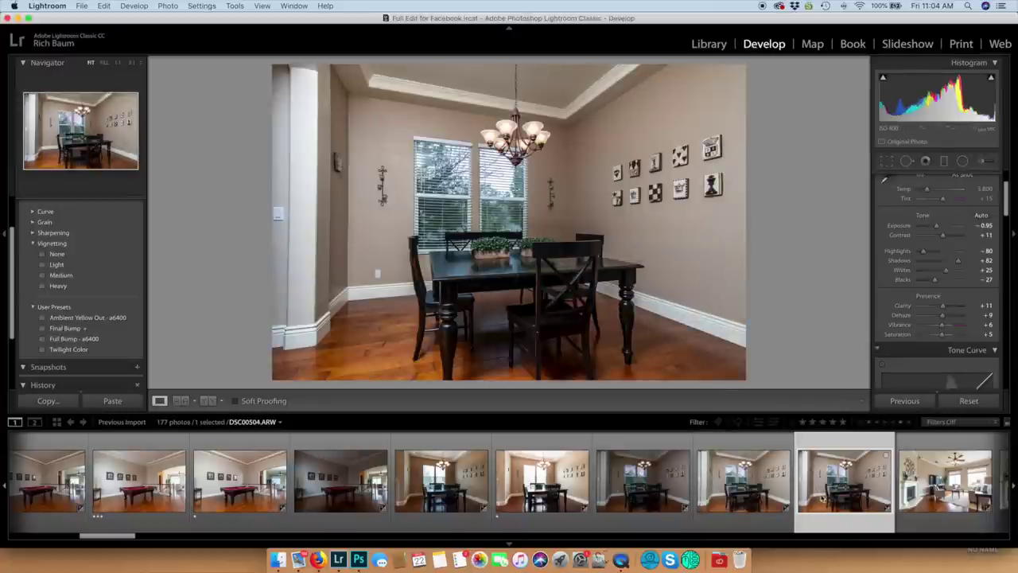
{"action": "key", "text": "1"}
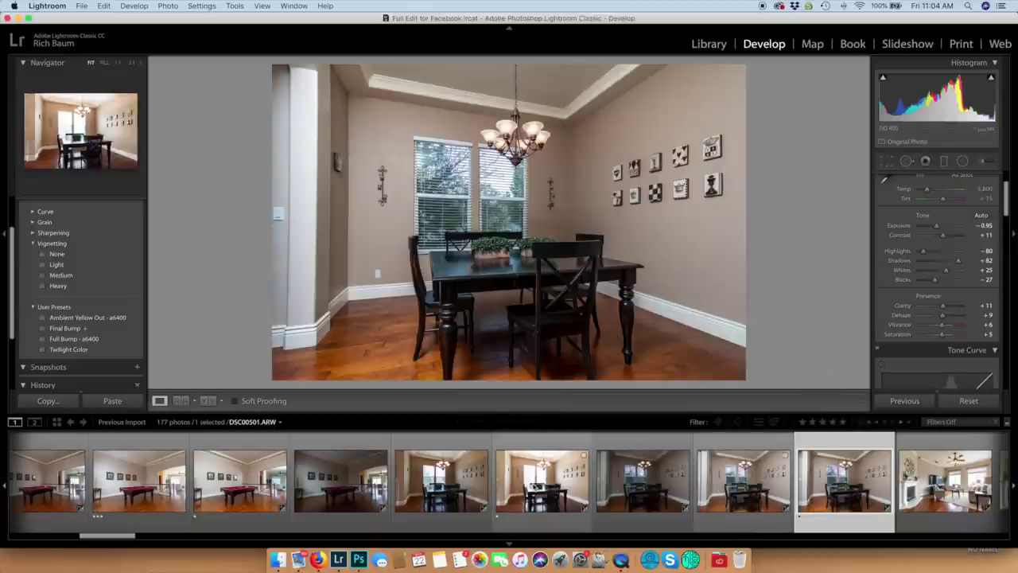
{"action": "left_click", "coordinate": [530, 481], "text": "super"}
{"action": "key", "text": "super+e"}
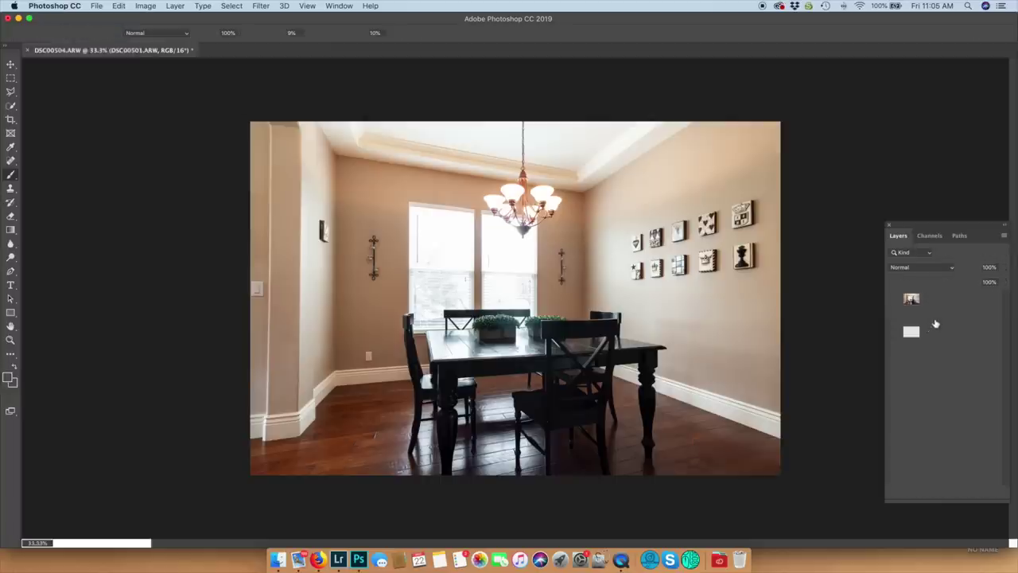
Step: Auto-align both dining room layers with the Auto projection and add a black layer mask to the DSC00501 layer
{"action": "left_click", "coordinate": [938, 315], "text": "shift"}
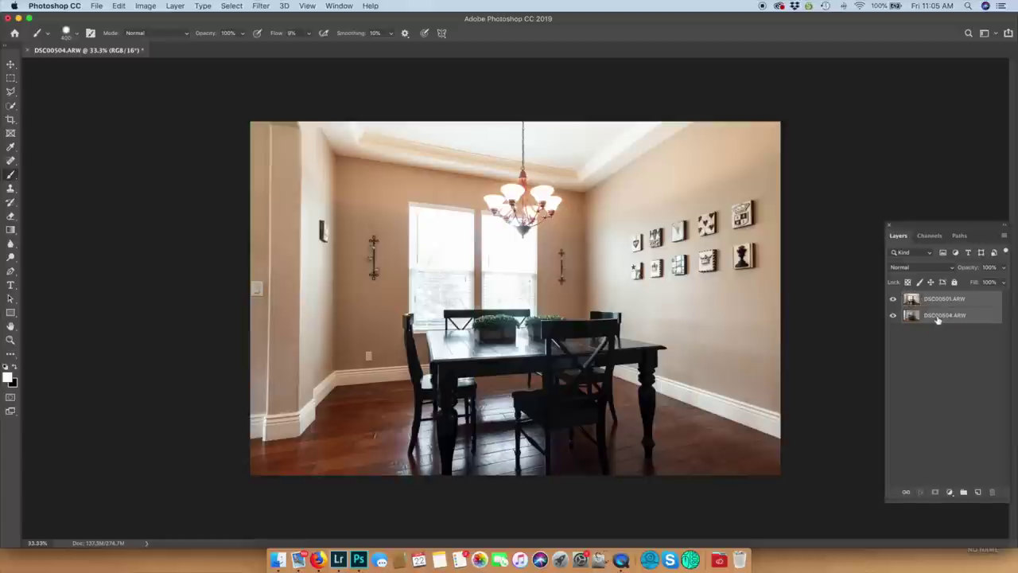
{"action": "key", "text": "super+shift+a"}
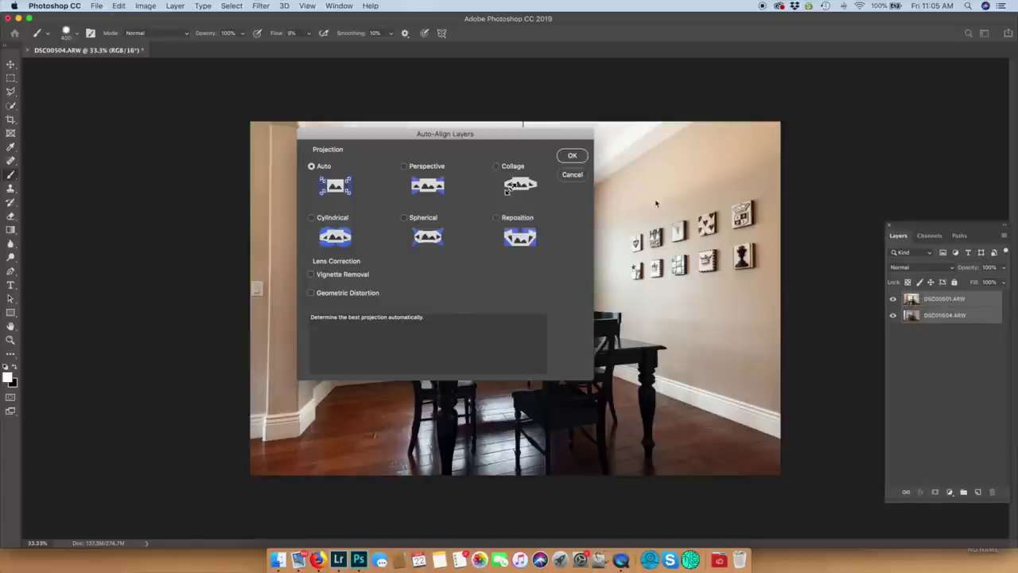
{"action": "key", "text": "Return"}
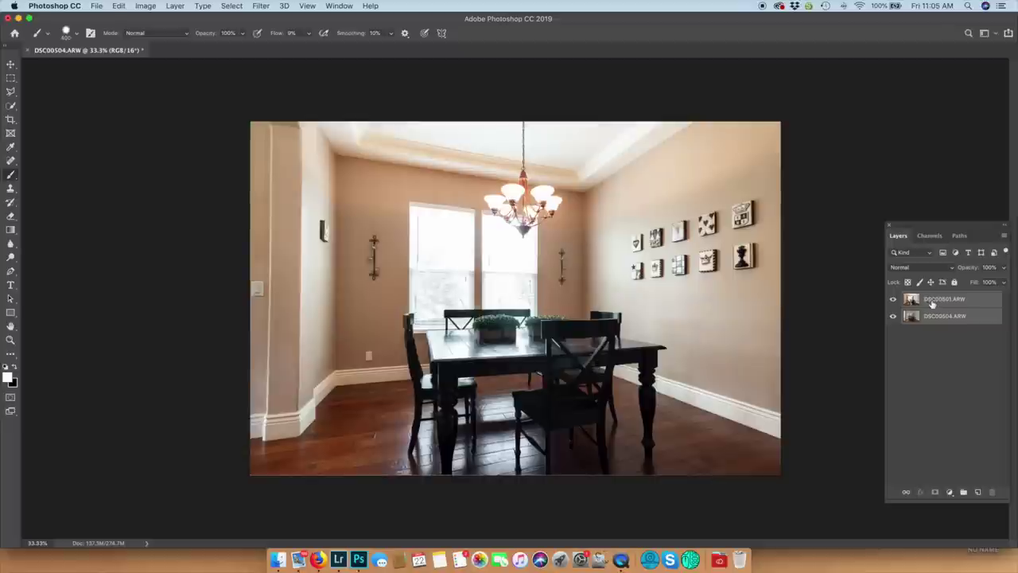
{"action": "left_click", "coordinate": [932, 301]}
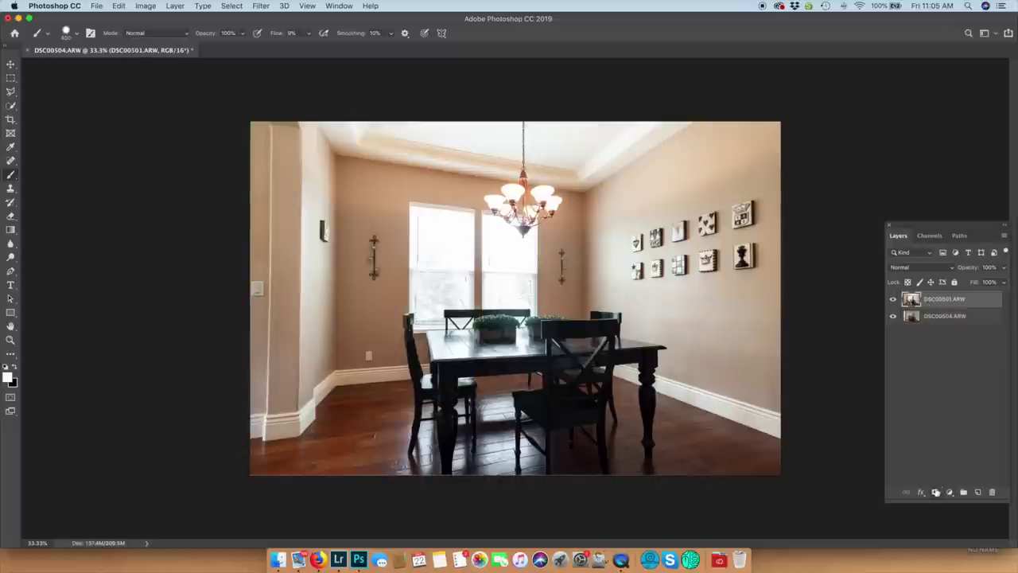
{"action": "left_click", "coordinate": [935, 493], "text": "alt"}
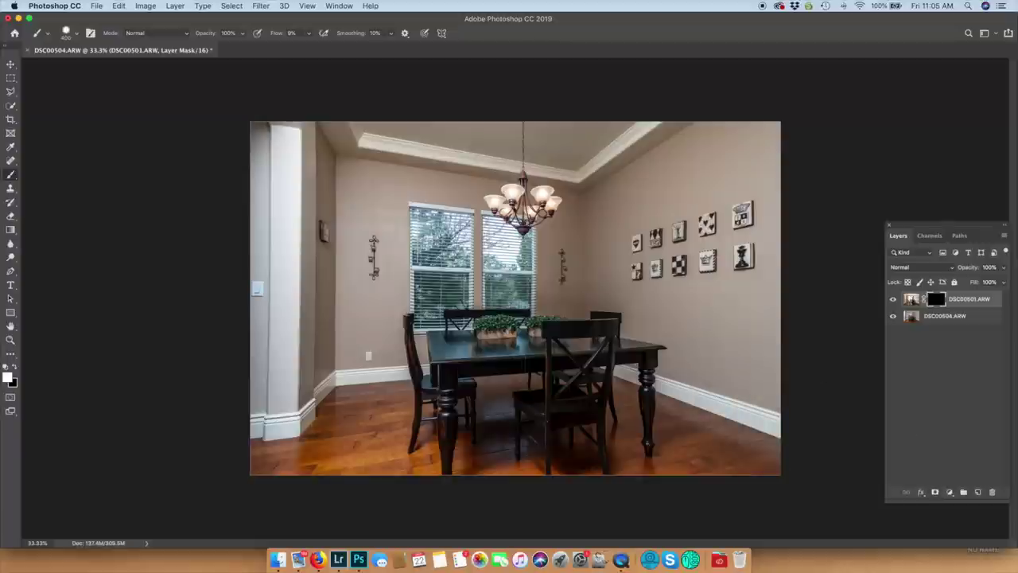
Step: Paint white on the DSC00501 mask over the walls and ceiling with a brush of size 2000, and save the blended image
{"action": "key", "text": "bracketright"}
{"action": "key", "text": "bracketright"}
{"action": "key", "text": "bracketright"}
{"action": "key", "text": "bracketright"}
{"action": "key", "text": "bracketright"}
{"action": "key", "text": "bracketright"}
{"action": "mouse_move", "coordinate": [303, 171]}
{"action": "left_mouse_down"}
{"action": "mouse_move", "coordinate": [284, 205]}
{"action": "mouse_move", "coordinate": [659, 46]}
{"action": "mouse_move", "coordinate": [528, 35]}
{"action": "mouse_move", "coordinate": [661, 255]}
{"action": "left_mouse_up"}
{"action": "mouse_move", "coordinate": [664, 294]}
{"action": "left_mouse_down"}
{"action": "mouse_move", "coordinate": [724, 83]}
{"action": "mouse_move", "coordinate": [690, 372]}
{"action": "mouse_move", "coordinate": [702, 394]}
{"action": "mouse_move", "coordinate": [458, 432]}
{"action": "mouse_move", "coordinate": [344, 431]}
{"action": "mouse_move", "coordinate": [278, 386]}
{"action": "mouse_move", "coordinate": [278, 314]}
{"action": "mouse_move", "coordinate": [327, 177]}
{"action": "mouse_move", "coordinate": [323, 155]}
{"action": "mouse_move", "coordinate": [489, 97]}
{"action": "mouse_move", "coordinate": [676, 96]}
{"action": "left_mouse_up"}
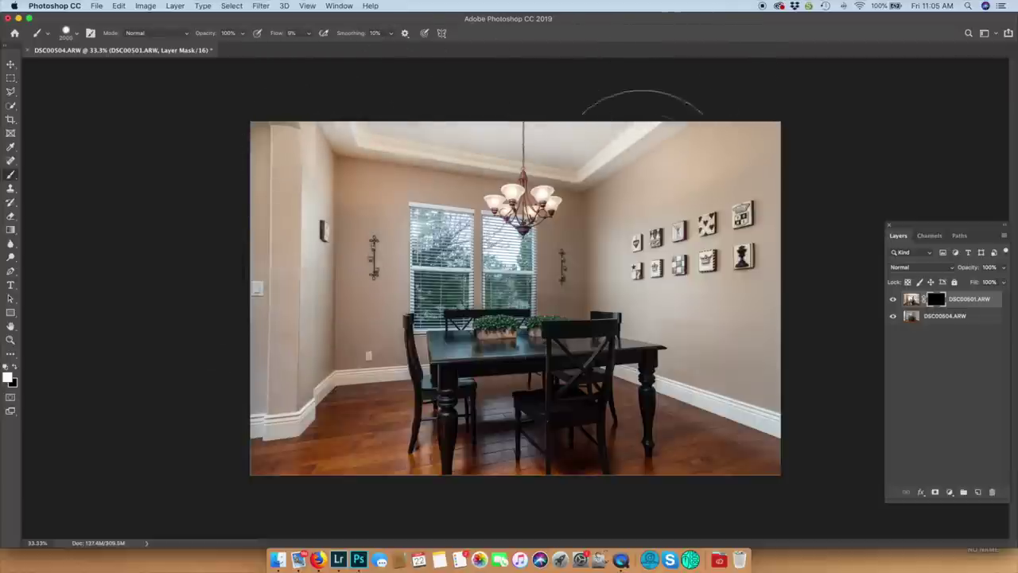
{"action": "mouse_move", "coordinate": [708, 370]}
{"action": "left_mouse_down"}
{"action": "mouse_move", "coordinate": [708, 330]}
{"action": "mouse_move", "coordinate": [721, 310]}
{"action": "left_mouse_up"}
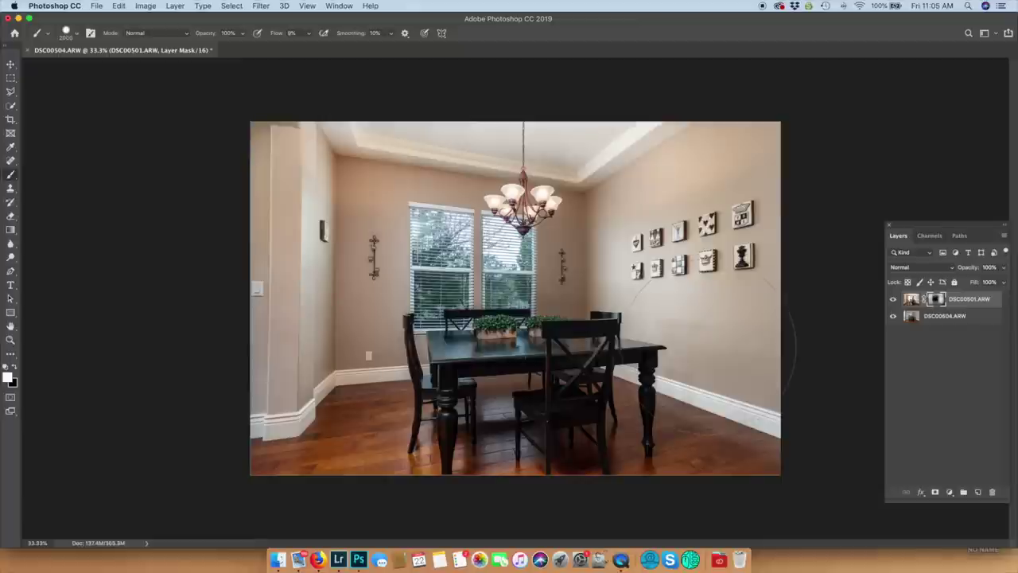
{"action": "key", "text": "super+s"}
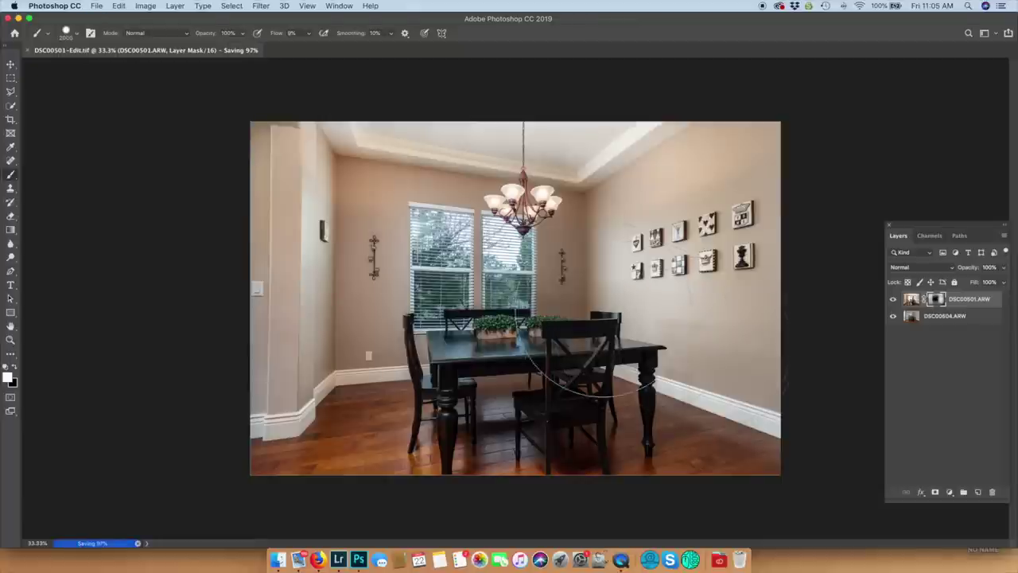
Step: Close the saved dining room blend, switch back to Lightroom and rate DSC00501-Edit.tif 3 stars
{"action": "key", "text": "super+w"}
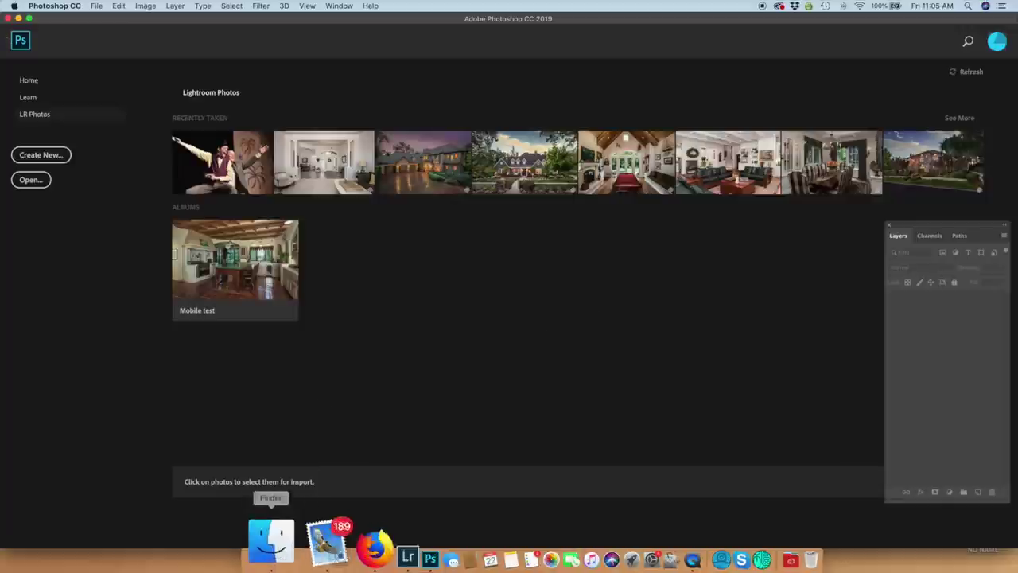
{"action": "left_click", "coordinate": [335, 543]}
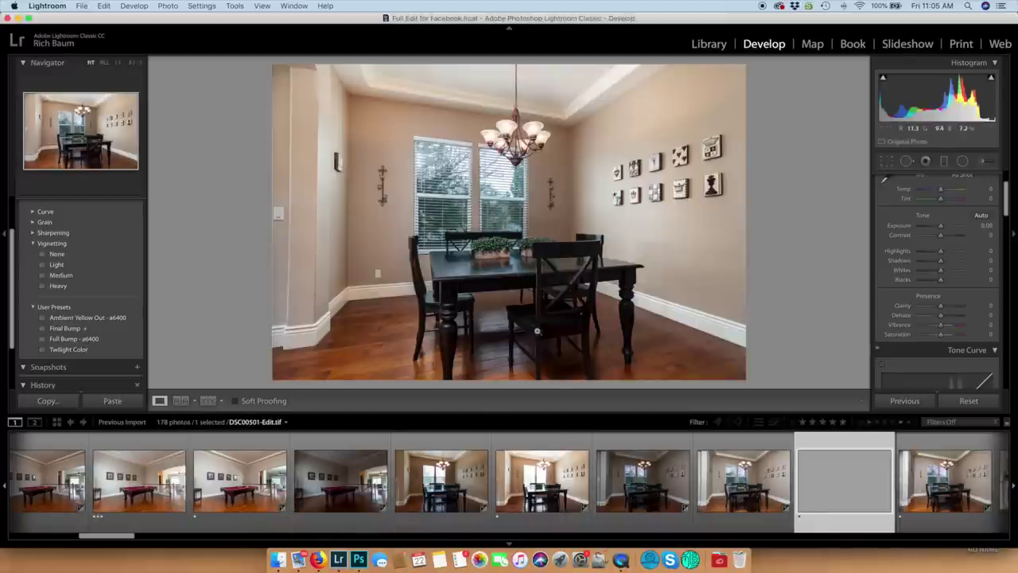
{"action": "key", "text": "3"}
Step: Compare the first living room shots, set the exposure of DSC00507 to -1.40 and rate it 1 star
{"action": "scroll", "coordinate": [863, 478], "scroll_direction": "right", "scroll_amount": 5}
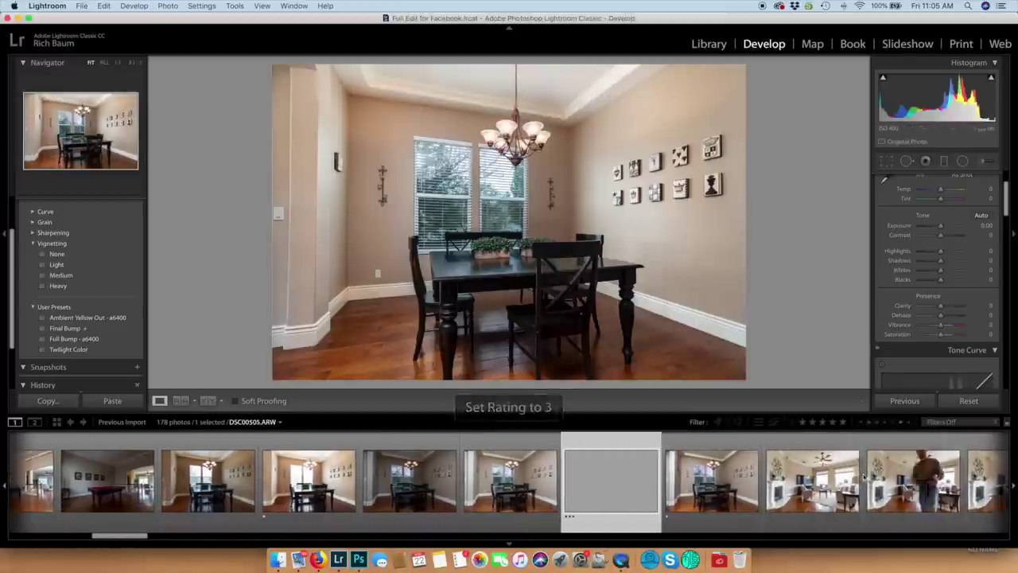
{"action": "scroll", "coordinate": [853, 479], "scroll_direction": "right", "scroll_amount": 2}
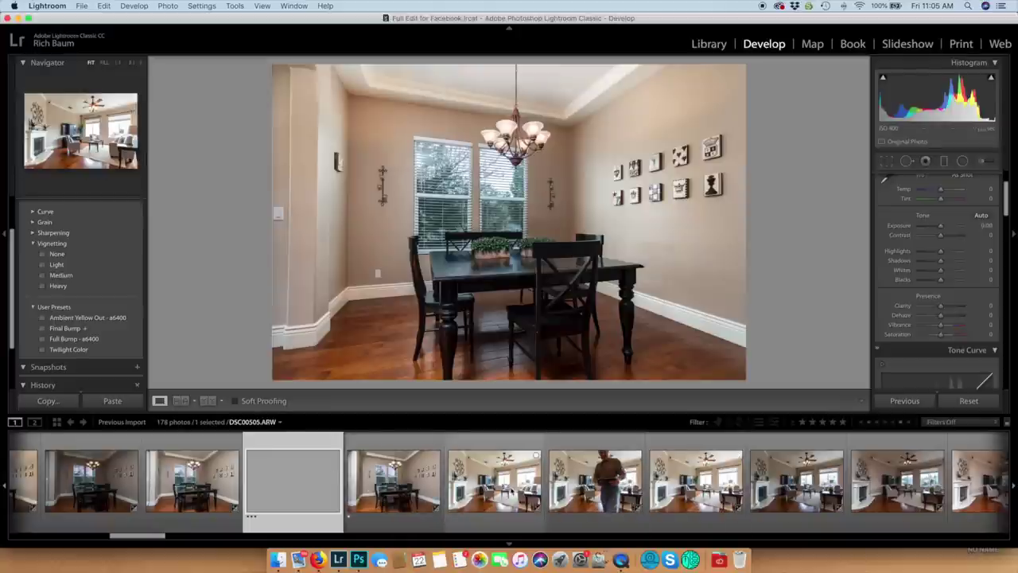
{"action": "left_click", "coordinate": [493, 481]}
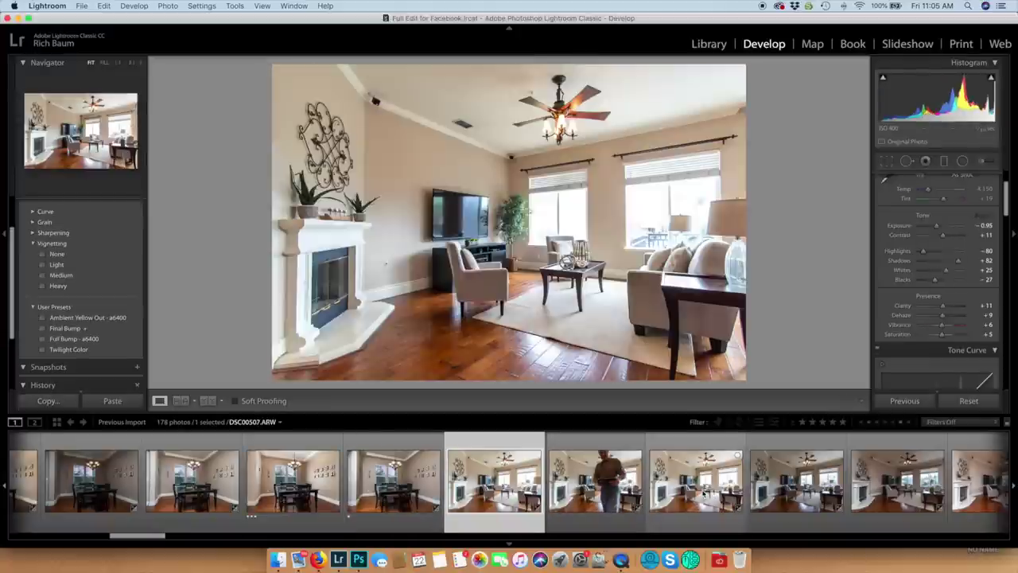
{"action": "left_click", "coordinate": [696, 482]}
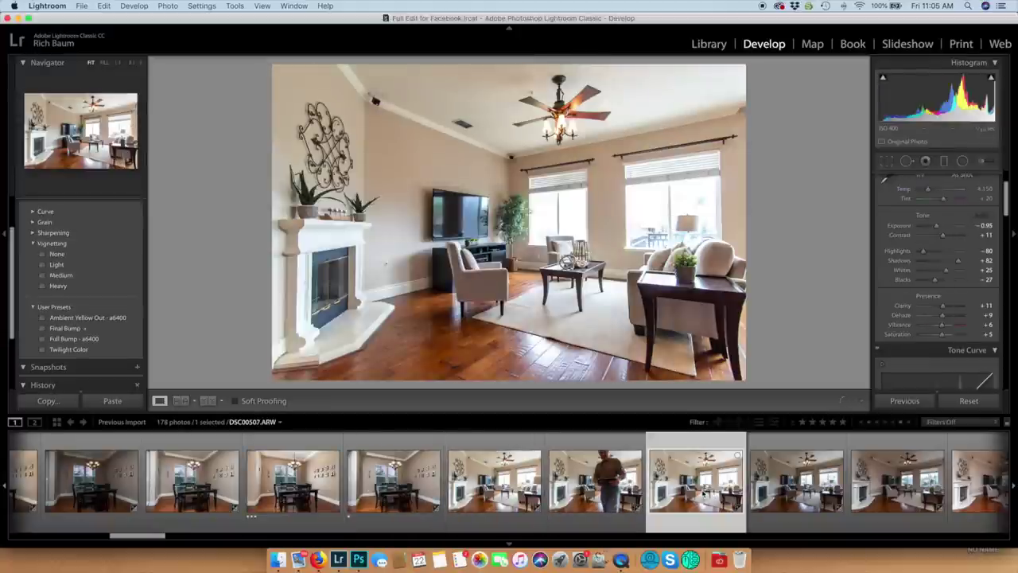
{"action": "left_click", "coordinate": [520, 493]}
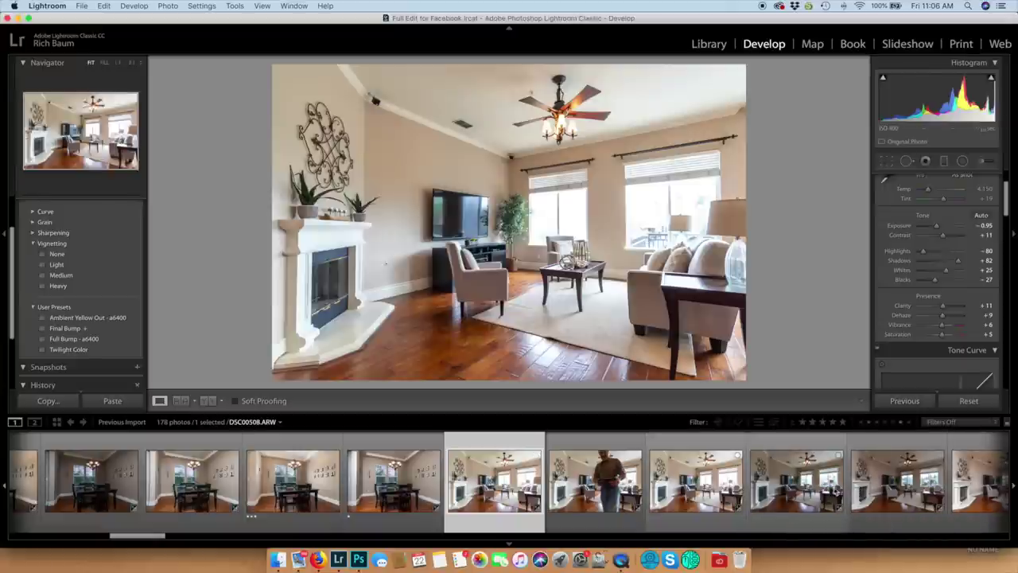
{"action": "left_click", "coordinate": [818, 491]}
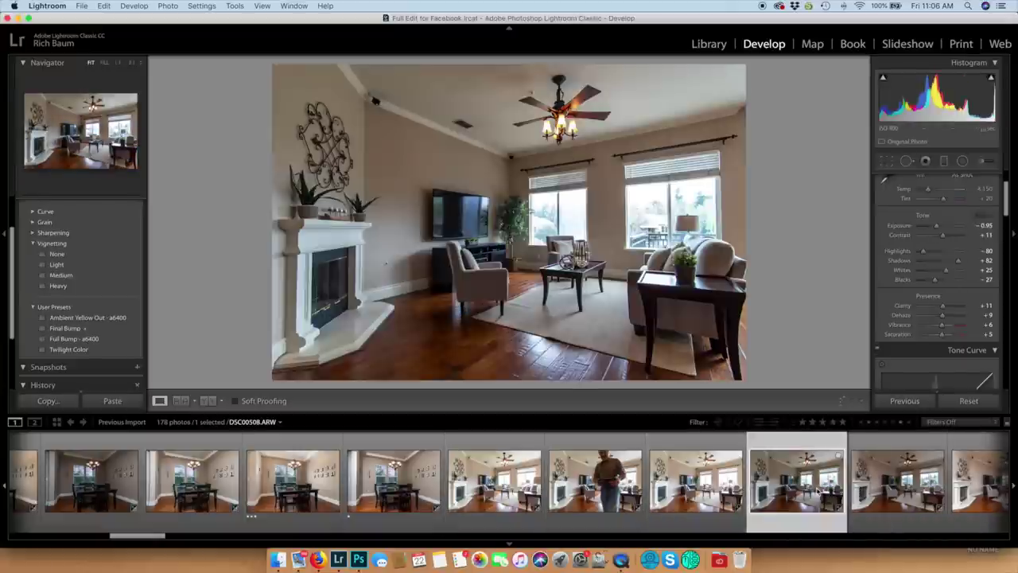
{"action": "left_click", "coordinate": [898, 486]}
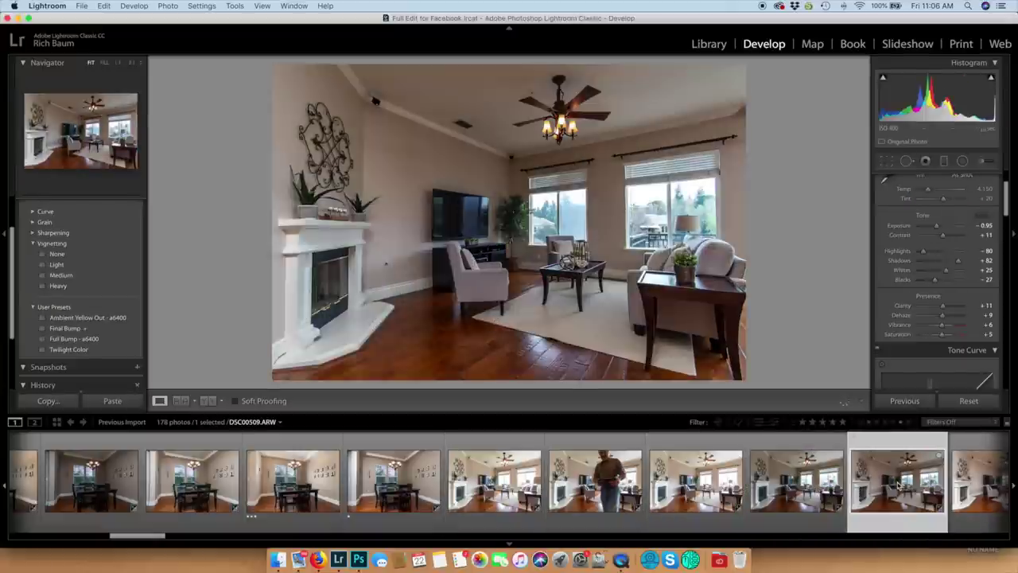
{"action": "left_click", "coordinate": [719, 489]}
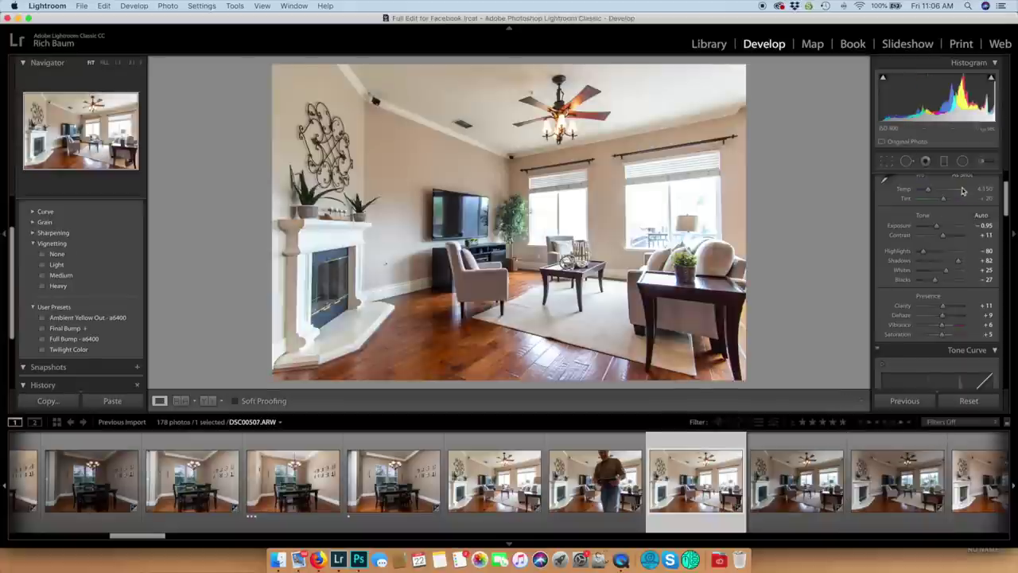
{"action": "left_click_drag", "start_coordinate": [937, 229], "coordinate": [934, 228]}
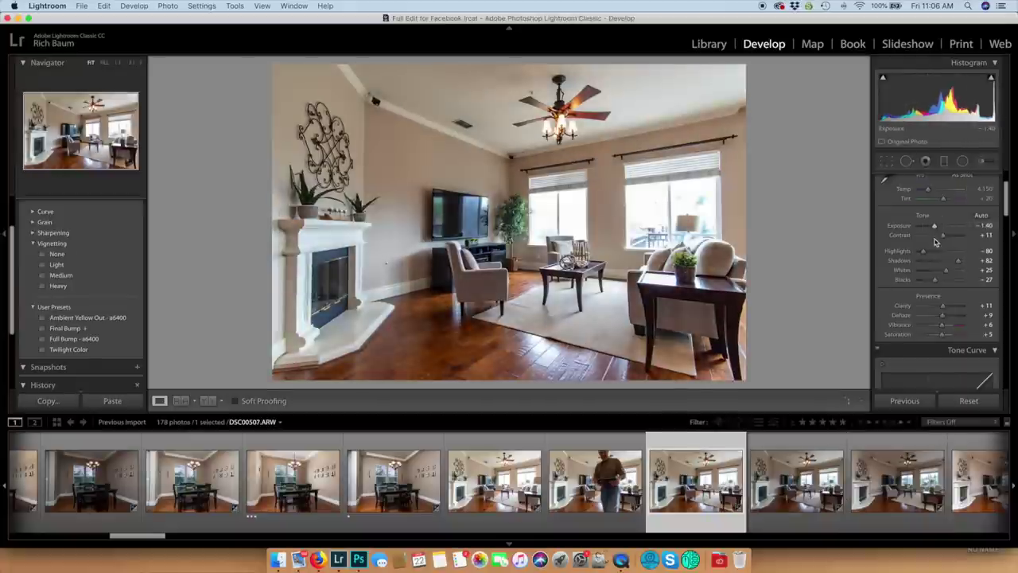
{"action": "key", "text": "1"}
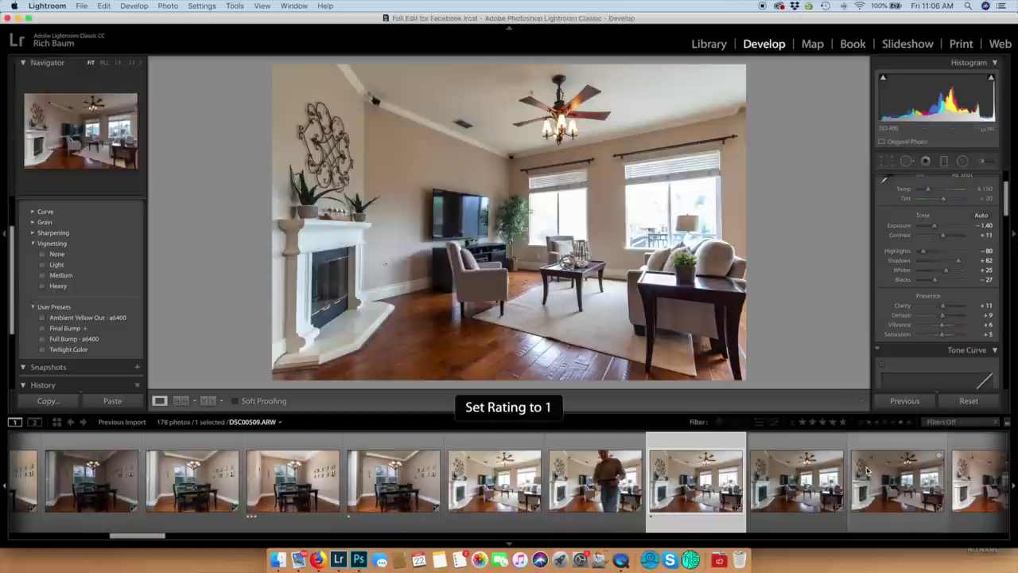
Step: Review the remaining living room exposures, then select DSC00507 together with DSC00510 and open both as layers in Photoshop
{"action": "scroll", "coordinate": [855, 465], "scroll_direction": "right", "scroll_amount": 3}
{"action": "scroll", "coordinate": [851, 469], "scroll_direction": "right", "scroll_amount": 12}
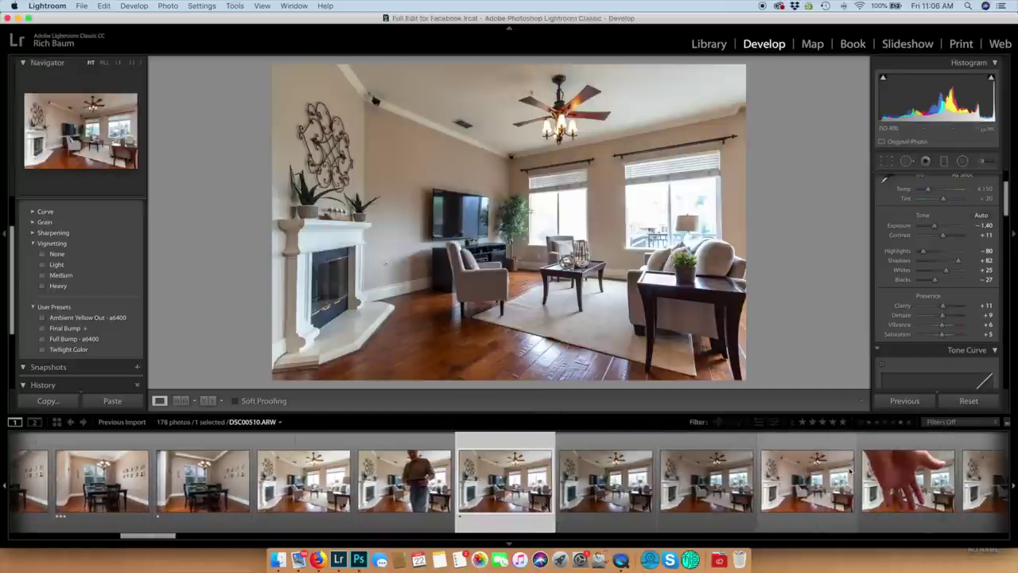
{"action": "scroll", "coordinate": [845, 471], "scroll_direction": "left", "scroll_amount": 2}
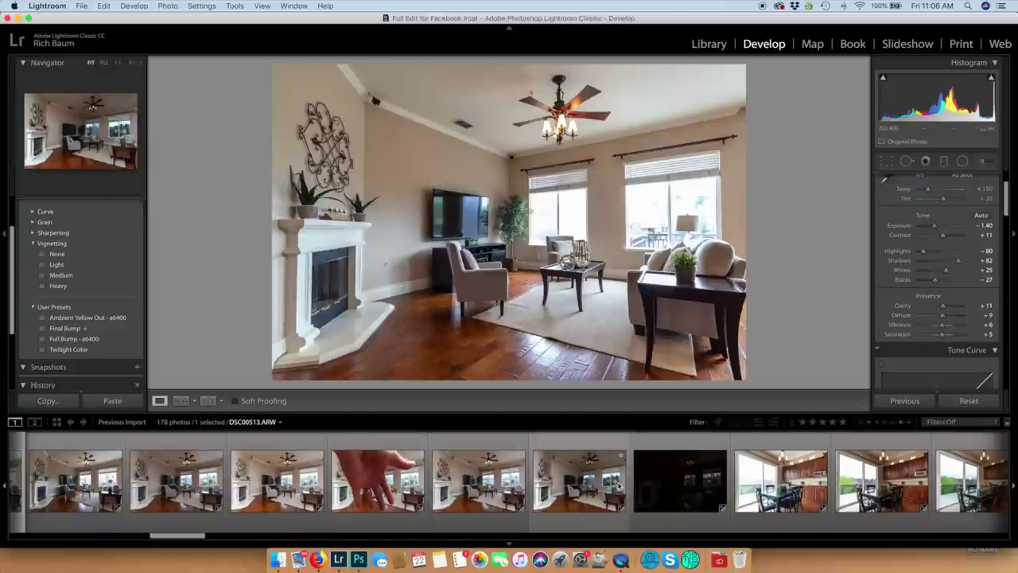
{"action": "left_click", "coordinate": [497, 485]}
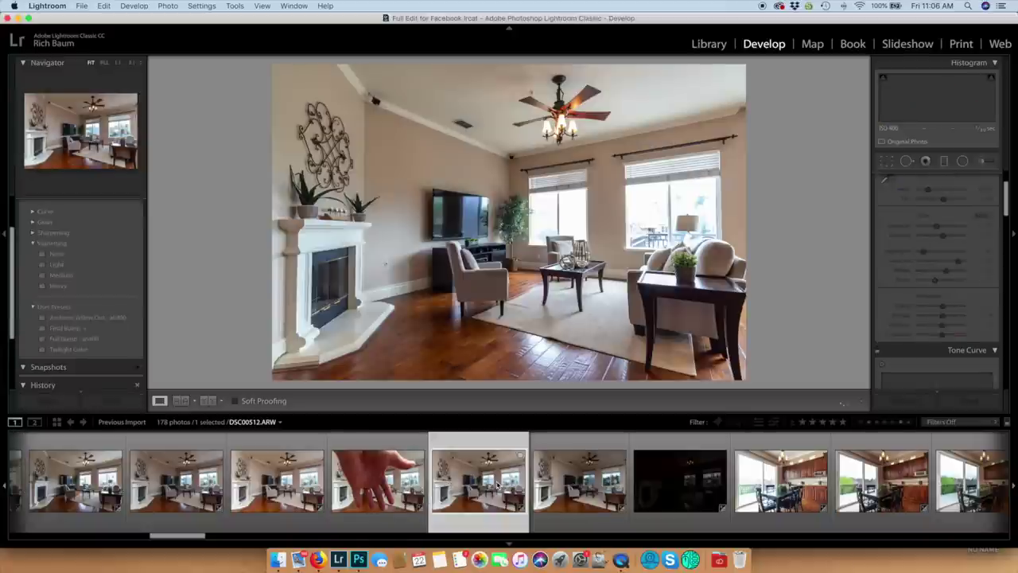
{"action": "left_click", "coordinate": [574, 484]}
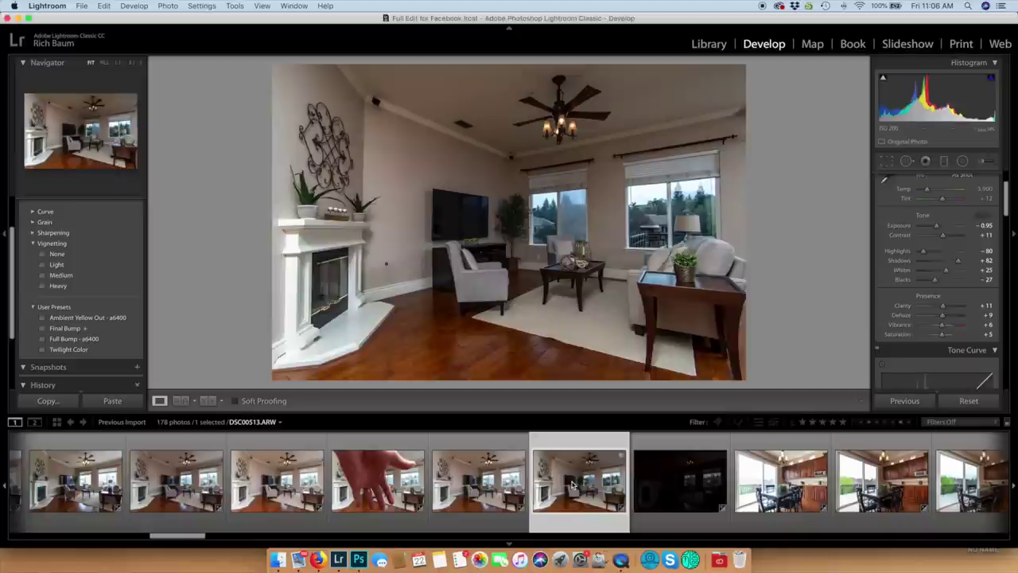
{"action": "left_click", "coordinate": [285, 495]}
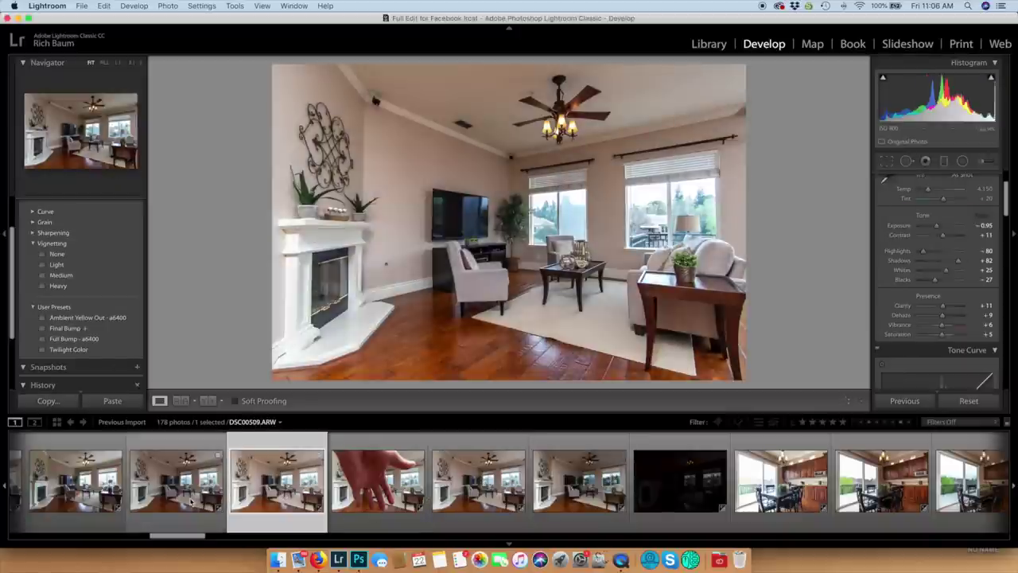
{"action": "scroll", "coordinate": [191, 500], "scroll_direction": "left", "scroll_amount": 10}
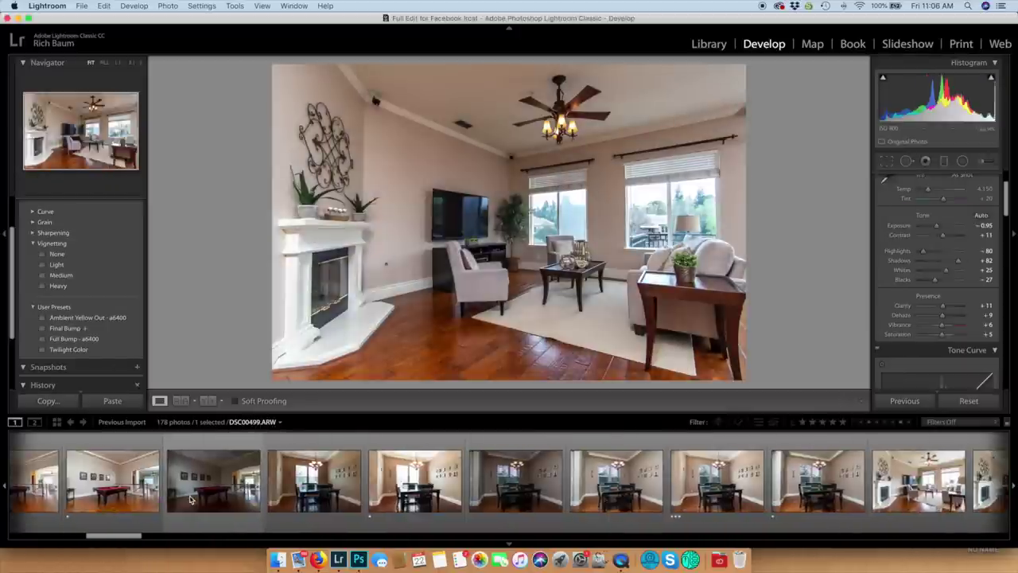
{"action": "scroll", "coordinate": [190, 499], "scroll_direction": "right", "scroll_amount": 4}
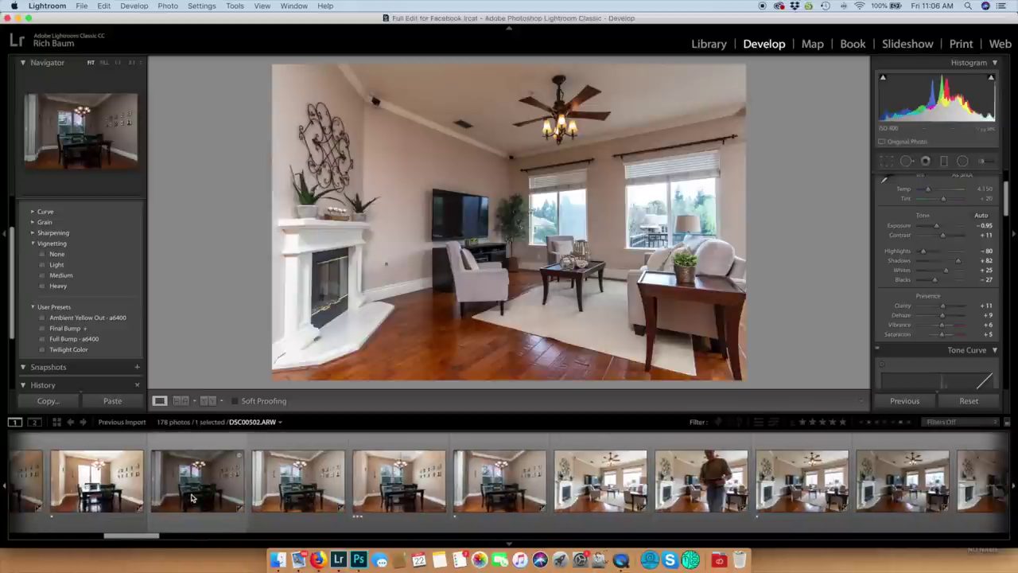
{"action": "scroll", "coordinate": [191, 500], "scroll_direction": "right", "scroll_amount": 2}
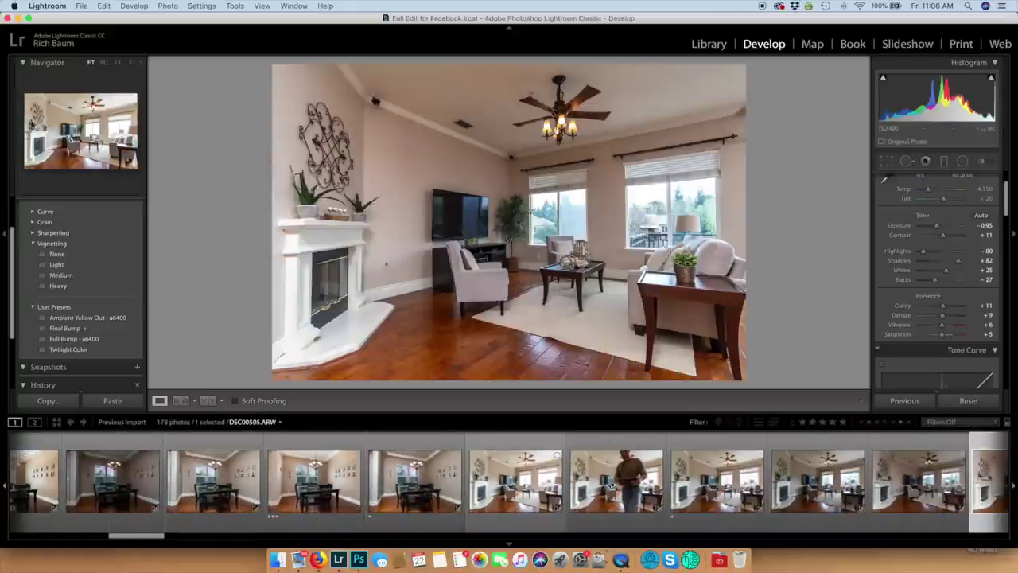
{"action": "left_click", "coordinate": [692, 487]}
{"action": "scroll", "coordinate": [692, 486], "scroll_direction": "right", "scroll_amount": 5}
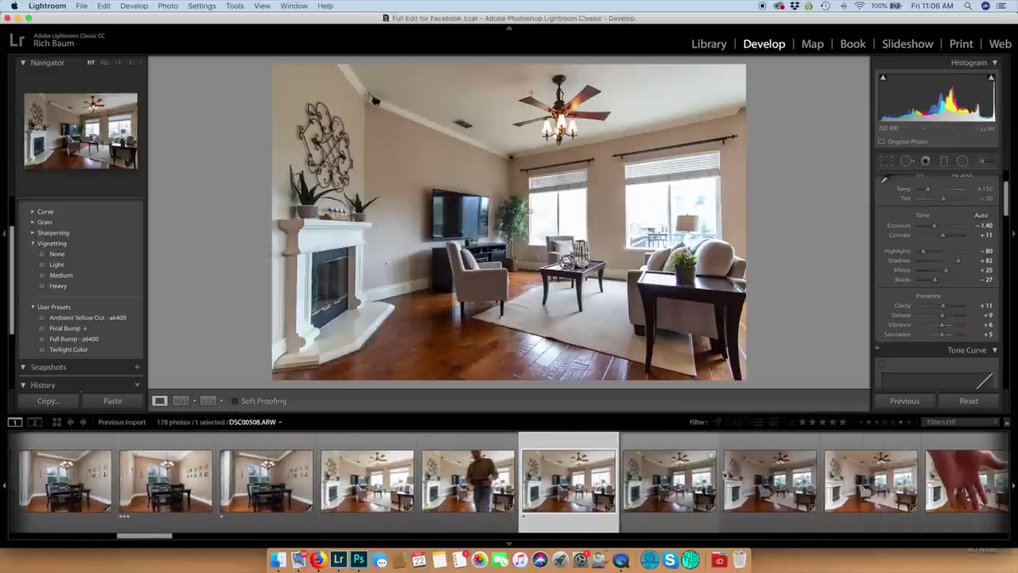
{"action": "scroll", "coordinate": [715, 474], "scroll_direction": "right", "scroll_amount": 3}
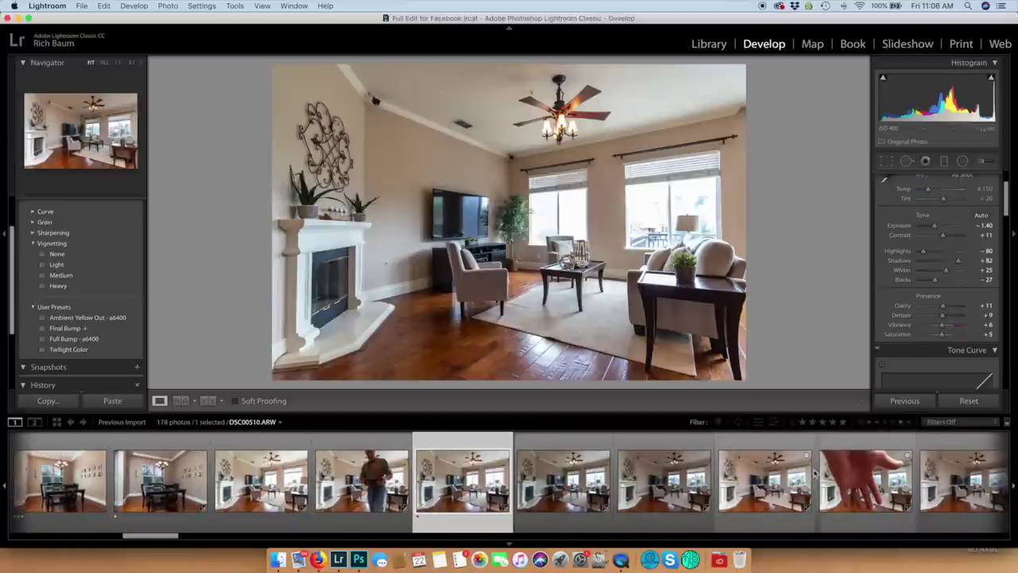
{"action": "left_click", "coordinate": [765, 482], "text": "super"}
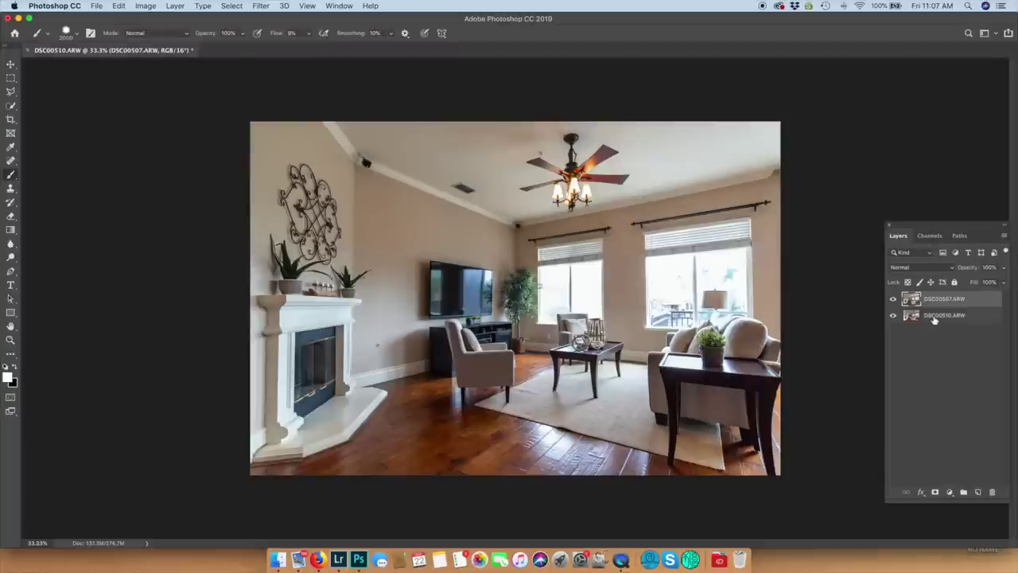
Step: Add a black layer mask to DSC00507 and paint white over the walls, ceiling and floor with a brush of size 2000
{"action": "left_click", "coordinate": [935, 493], "text": "alt"}
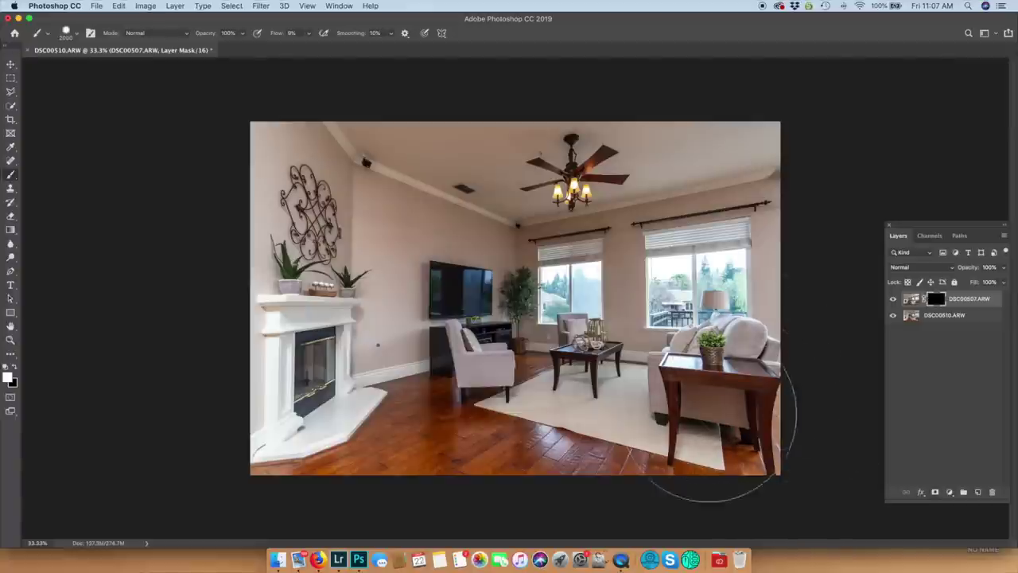
{"action": "mouse_move", "coordinate": [274, 389]}
{"action": "left_mouse_down"}
{"action": "mouse_move", "coordinate": [249, 171]}
{"action": "mouse_move", "coordinate": [194, 420]}
{"action": "mouse_move", "coordinate": [249, 352]}
{"action": "mouse_move", "coordinate": [290, 131]}
{"action": "left_mouse_up"}
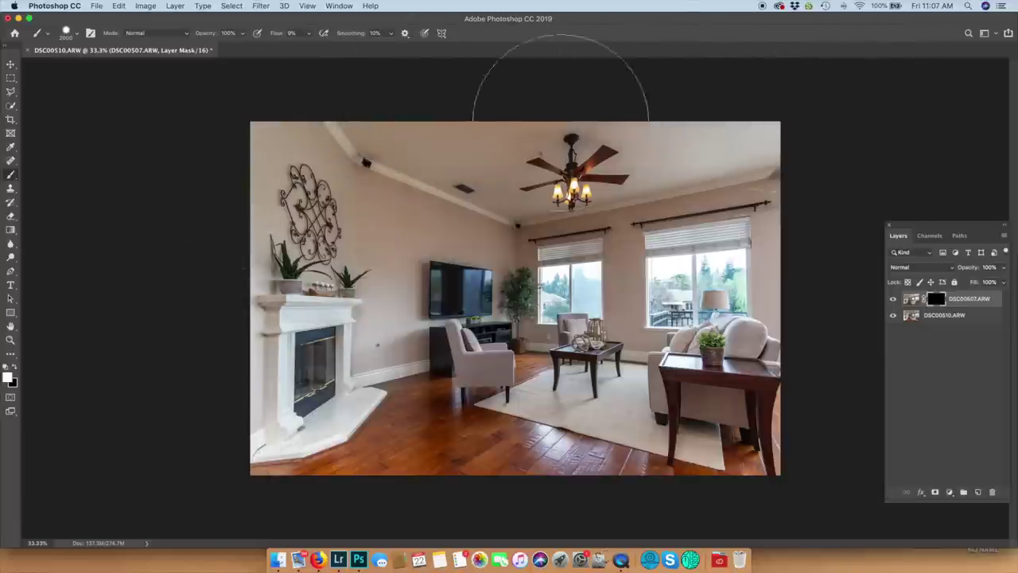
{"action": "mouse_move", "coordinate": [533, 373]}
{"action": "left_mouse_down"}
{"action": "mouse_move", "coordinate": [544, 373]}
{"action": "mouse_move", "coordinate": [493, 382]}
{"action": "mouse_move", "coordinate": [397, 364]}
{"action": "left_mouse_up"}
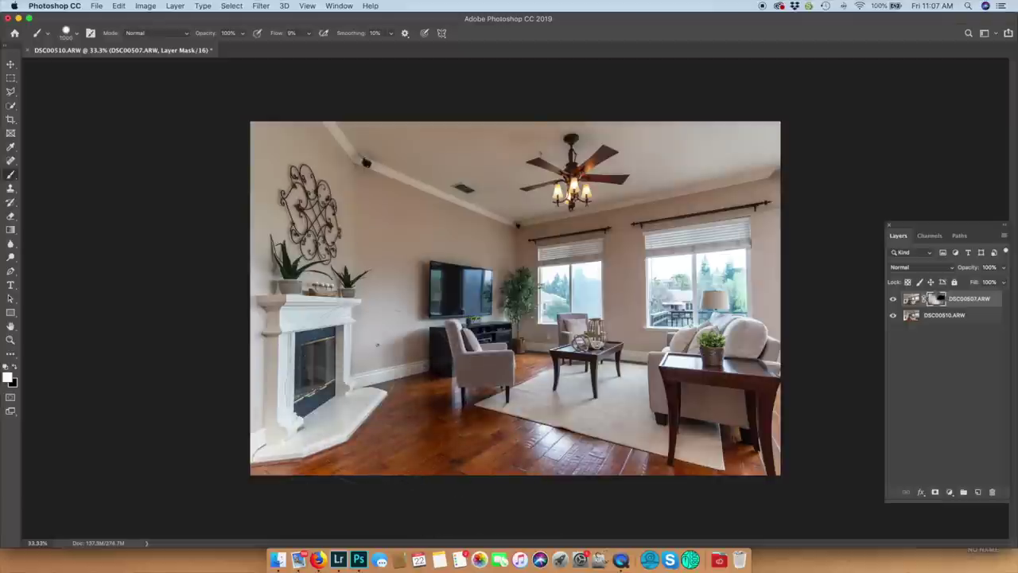
Step: Reduce the brush size to 1100 to refine the DSC00507 mask outside the windows, and save the blended living room image
{"action": "key", "text": "bracketleft"}
{"action": "key", "text": "bracketleft"}
{"action": "key", "text": "bracketleft"}
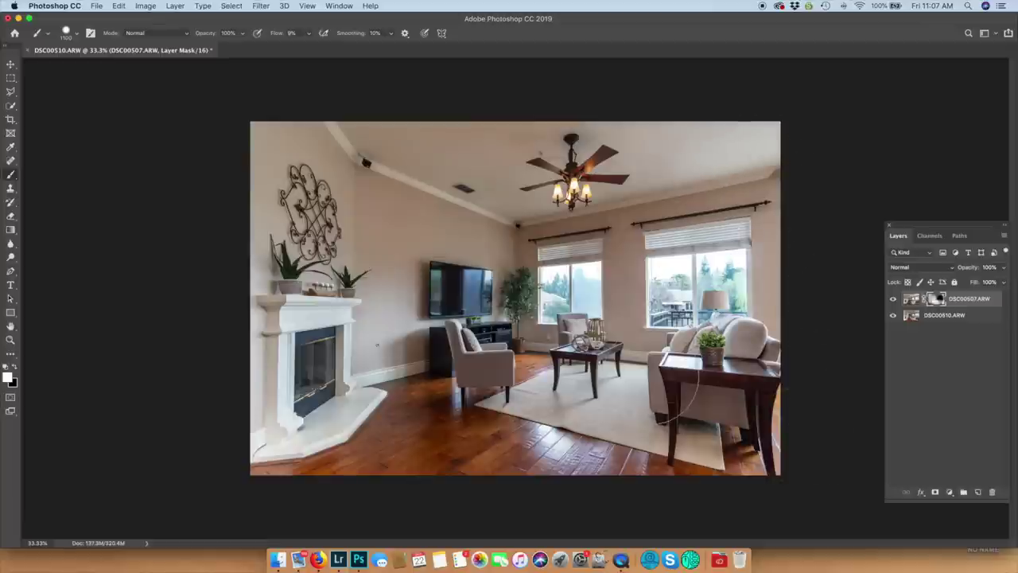
{"action": "key", "text": "super+s"}
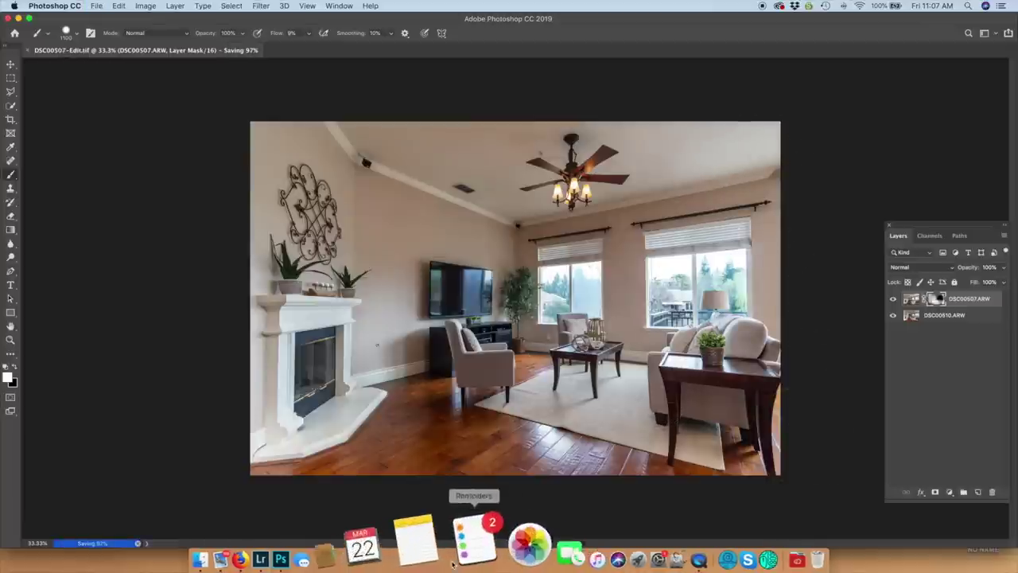
Step: Close the saved living room blend, switch back to Lightroom and rate DSC00507-Edit.tif 3 stars
{"action": "key", "text": "super+w"}
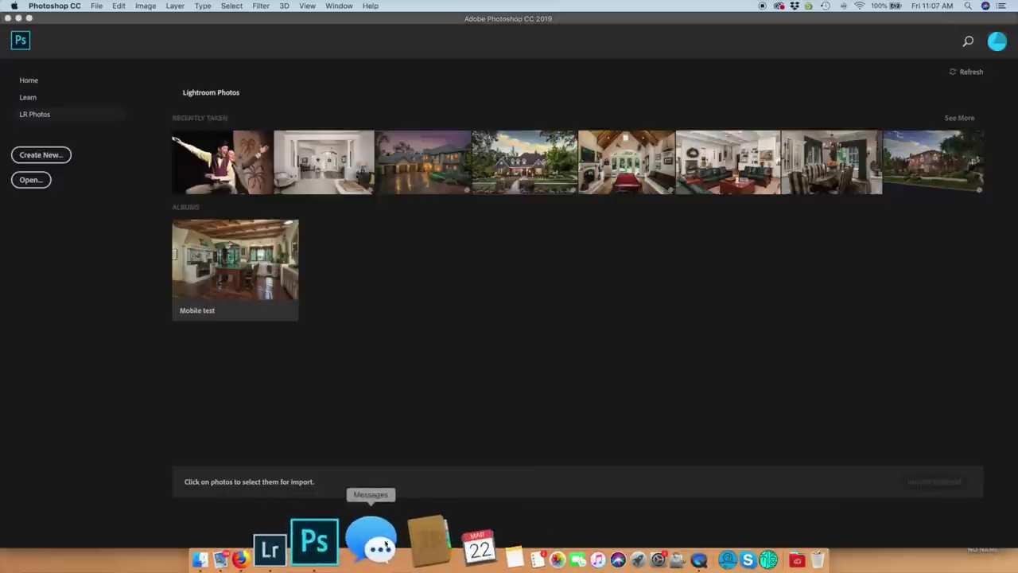
{"action": "left_click", "coordinate": [334, 563]}
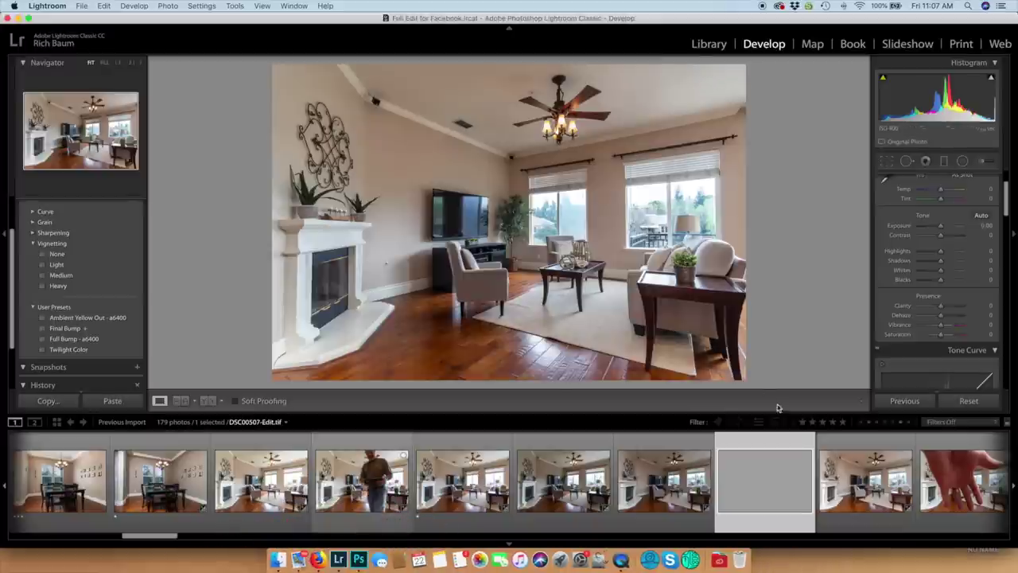
{"action": "key", "text": "3"}
{"action": "key", "text": "3"}
{"action": "key", "text": "3"}
{"action": "key", "text": "3"}
{"action": "key", "text": "3"}
{"action": "key", "text": "3"}
{"action": "key", "text": "3"}
{"action": "key", "text": "3"}
{"action": "key", "text": "3"}
{"action": "key", "text": "3"}
{"action": "key", "text": "3"}
{"action": "key", "text": "3"}
{"action": "key", "text": "3"}
{"action": "key", "text": "3"}
{"action": "key", "text": "3"}
{"action": "key", "text": "3"}
{"action": "key", "text": "3"}
{"action": "key", "text": "3"}
{"action": "key", "text": "3"}
{"action": "key", "text": "3"}
Step: Go to the kitchen dining area shots and rate the one with the clear patio door view, DSC00517, 1 star
{"action": "key", "text": "Left"}
{"action": "key", "text": "Left"}
{"action": "key", "text": "Left"}
{"action": "key", "text": "Left"}
{"action": "key", "text": "Left"}
{"action": "key", "text": "Left"}
{"action": "key", "text": "Left"}
{"action": "key", "text": "Left"}
{"action": "key", "text": "Left"}
{"action": "key", "text": "Left"}
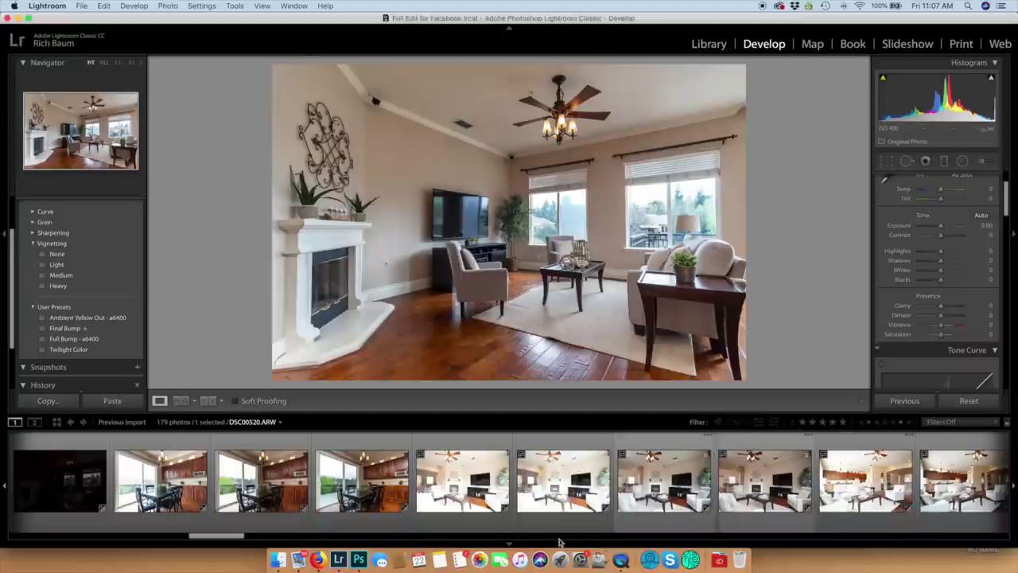
{"action": "left_click", "coordinate": [371, 494]}
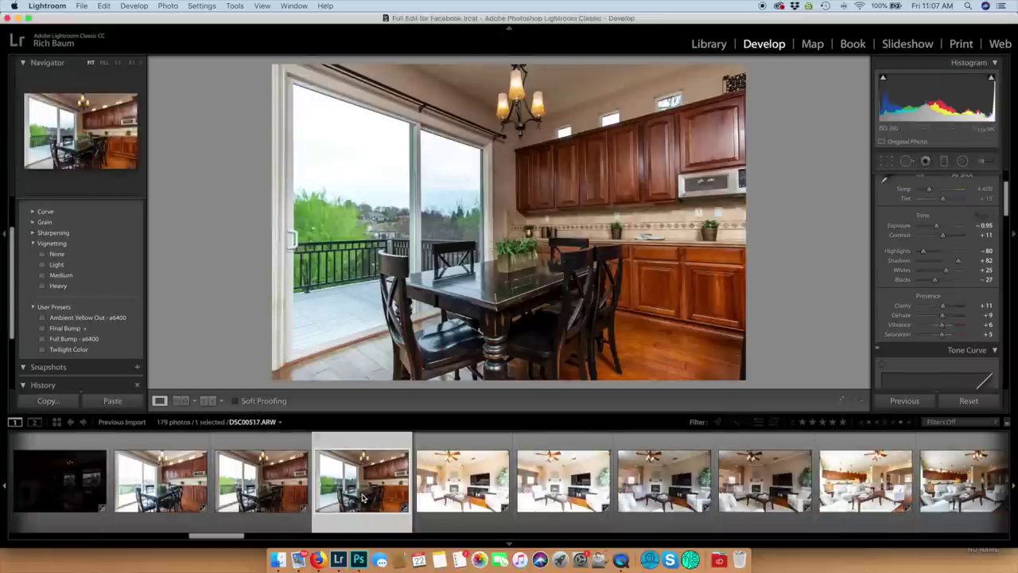
{"action": "key", "text": "1"}
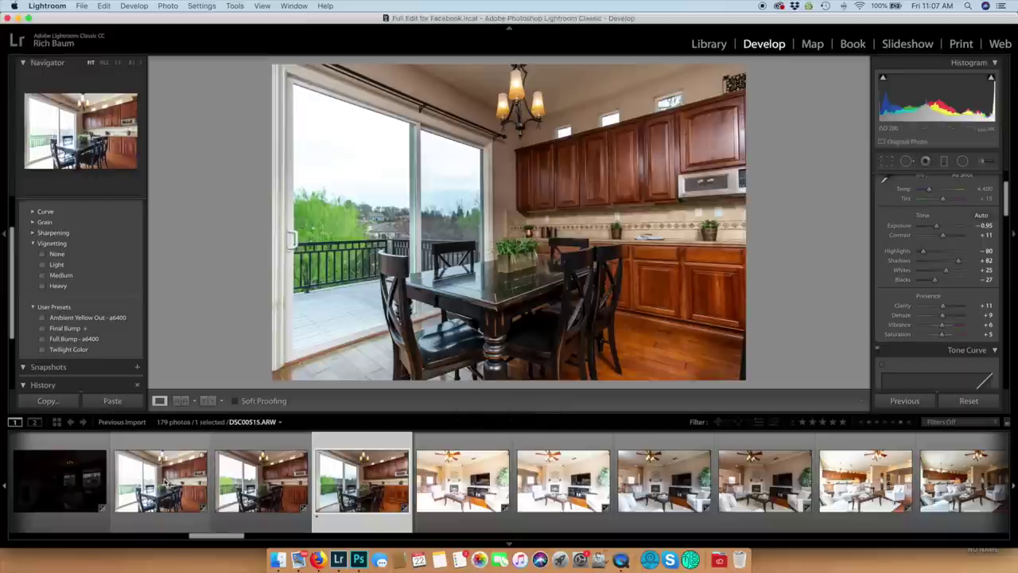
Step: Add the bright kitchen dining area shot DSC00515 to the selection and rate it 1 star
{"action": "left_click", "coordinate": [164, 481], "text": "super"}
{"action": "key", "text": "1"}
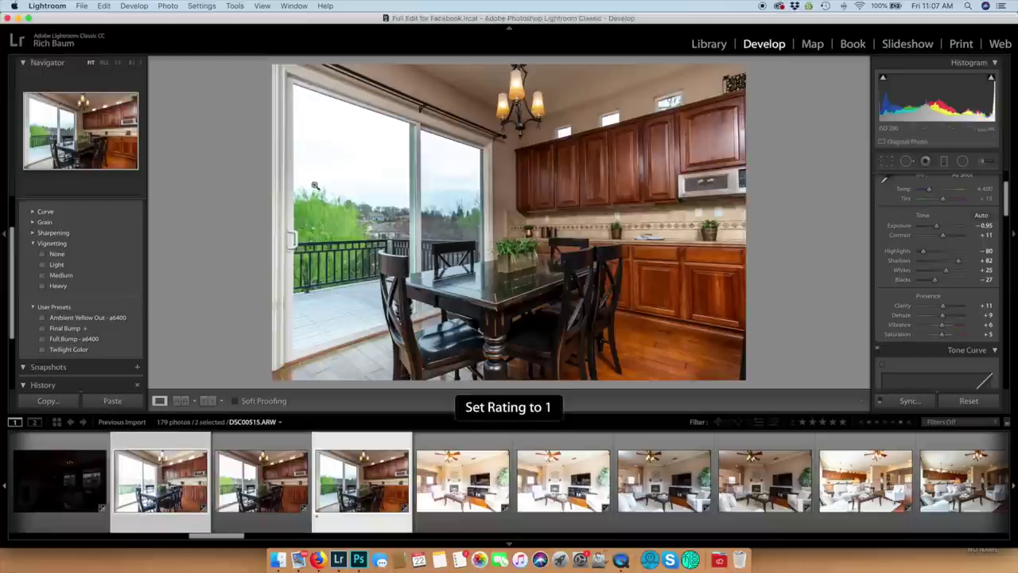
{"action": "left_click", "coordinate": [183, 493]}
{"action": "key", "text": "1"}
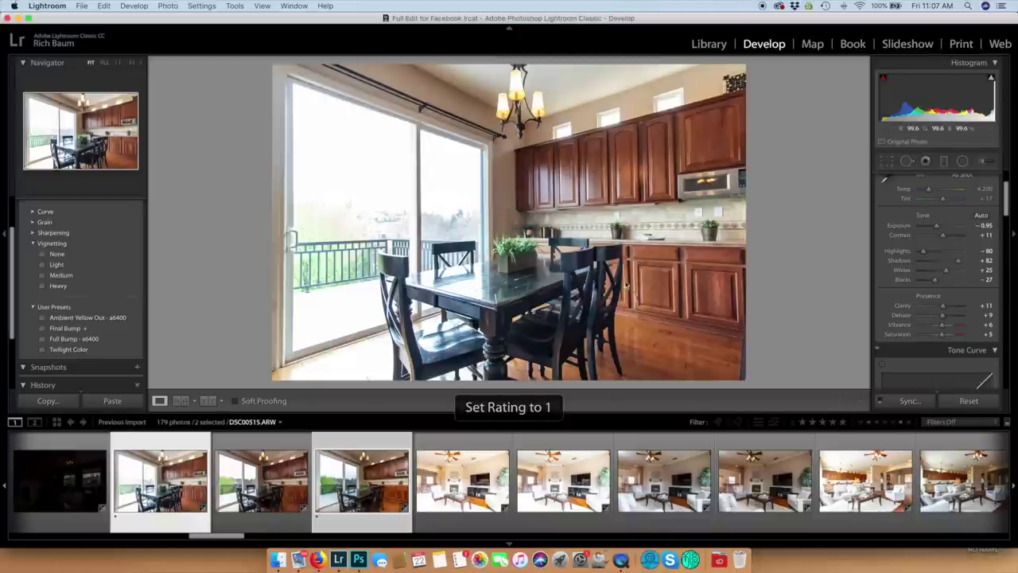
Step: Open the two selected kitchen dining shots as layers in Photoshop and hide the DSC00515 layer behind a black mask
{"action": "right_click", "coordinate": [625, 283]}
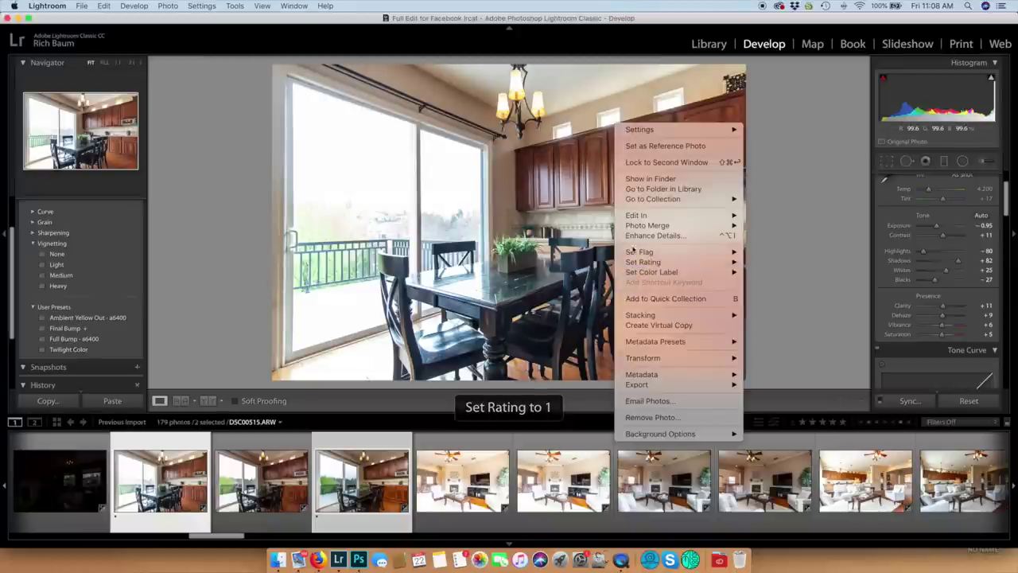
{"action": "mouse_move", "coordinate": [657, 217]}
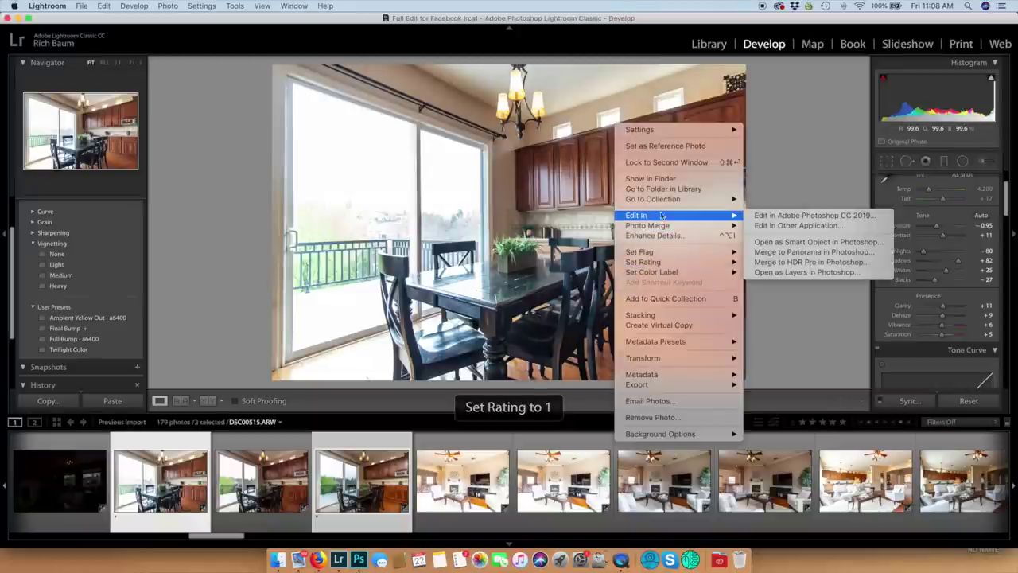
{"action": "left_click", "coordinate": [776, 272]}
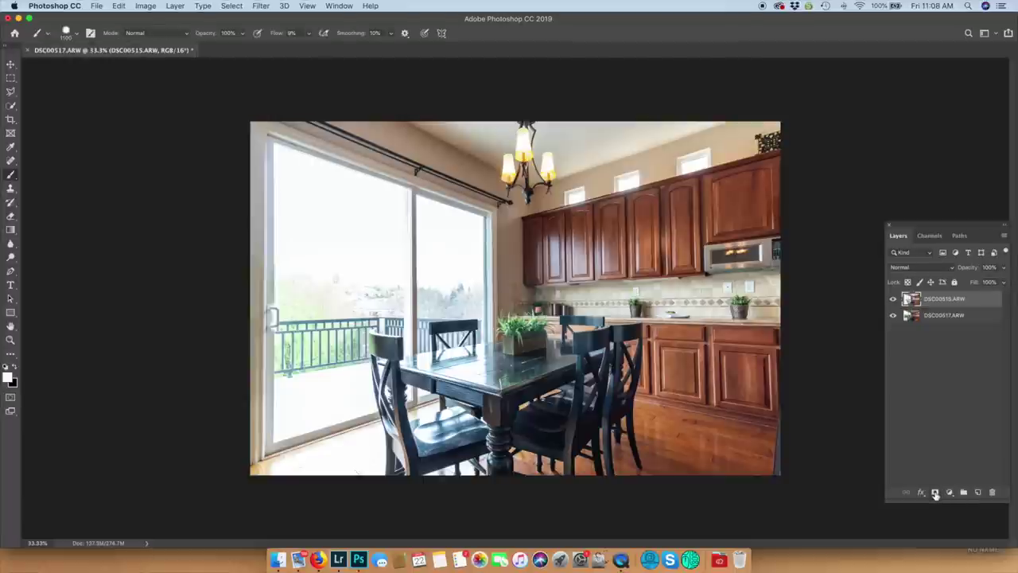
{"action": "left_click", "coordinate": [935, 493], "text": "alt"}
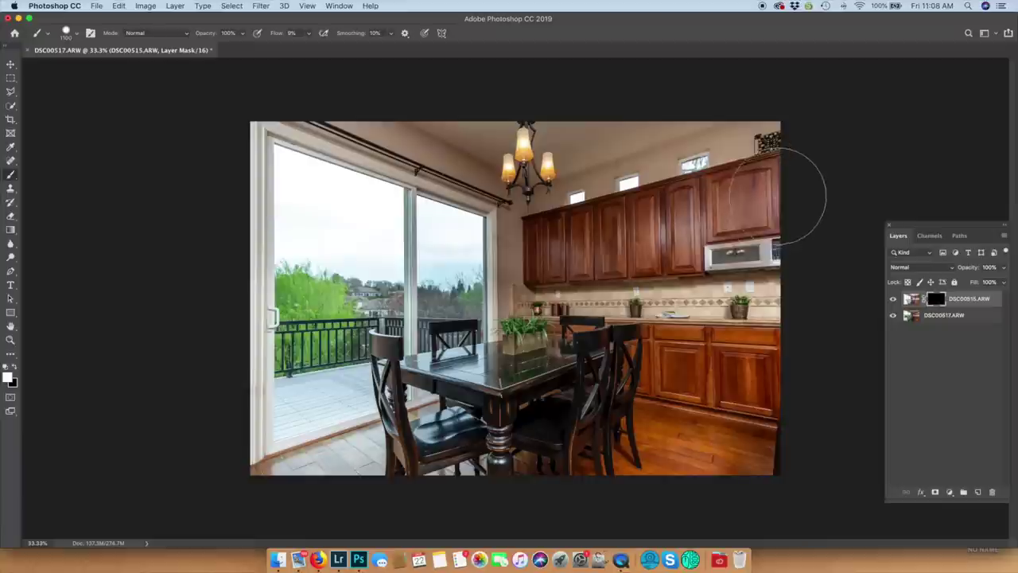
Step: Paint white on the DSC00515 mask across the ceiling and walls with the brush enlarged to 1600, and save the blended image
{"action": "mouse_move", "coordinate": [783, 218]}
{"action": "left_mouse_down"}
{"action": "mouse_move", "coordinate": [760, 159]}
{"action": "mouse_move", "coordinate": [728, 147]}
{"action": "mouse_move", "coordinate": [915, 127]}
{"action": "mouse_move", "coordinate": [239, 131]}
{"action": "left_mouse_up"}
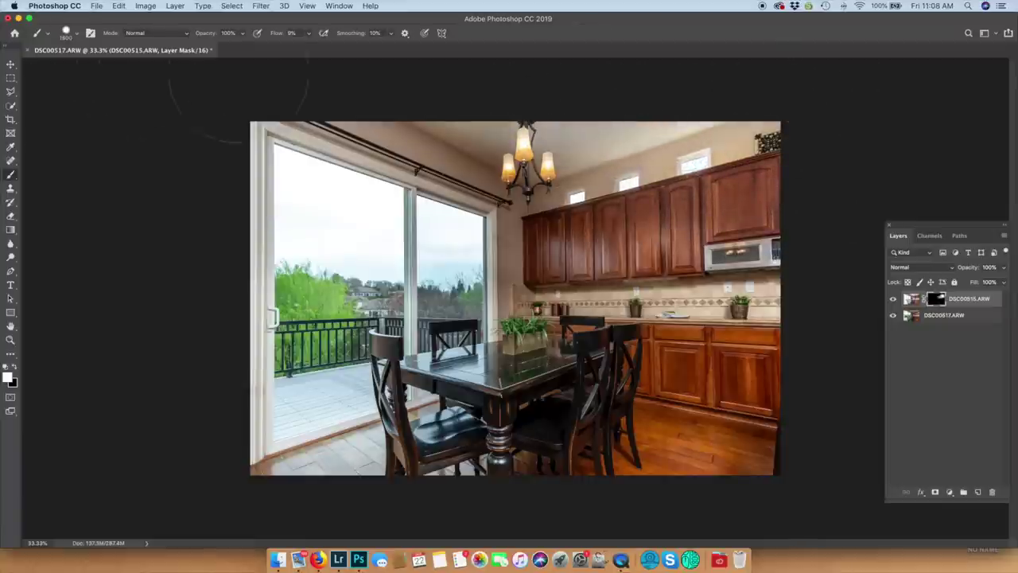
{"action": "left_click_drag", "start_coordinate": [441, 131], "coordinate": [525, 131]}
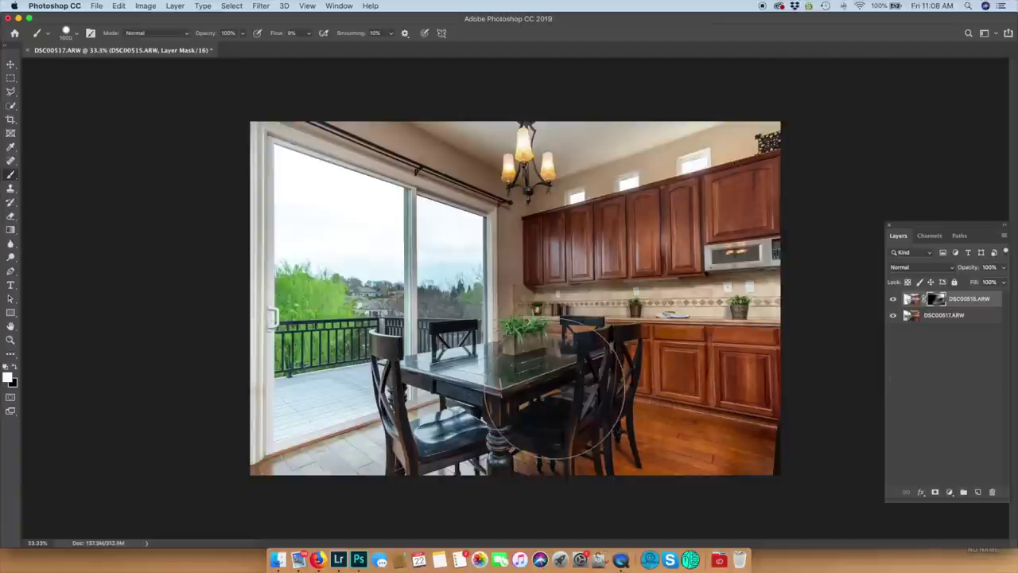
{"action": "key", "text": "super+s"}
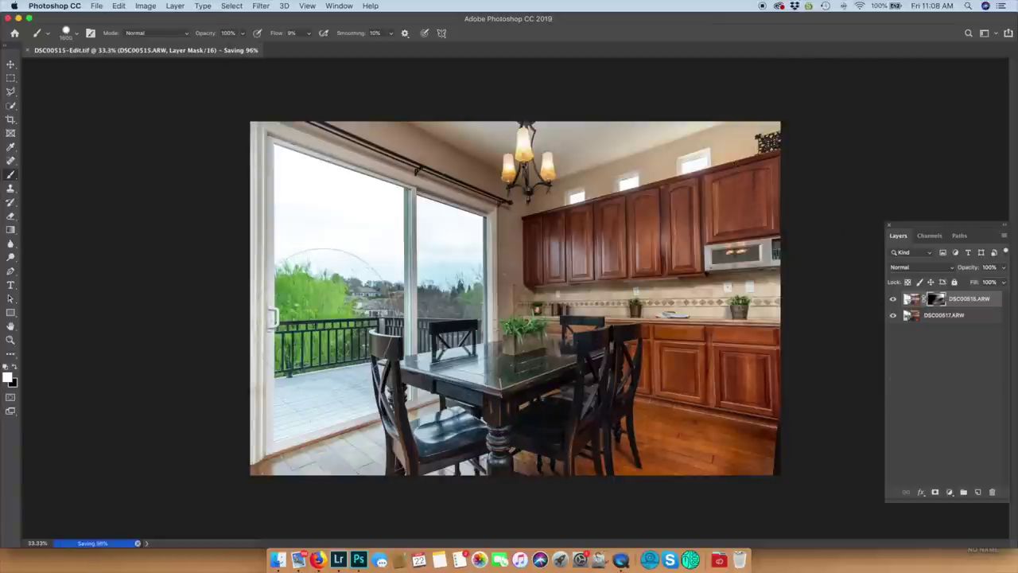
Step: Close the saved kitchen dining blend, switch back to Lightroom and rate the blended image 3 stars
{"action": "key", "text": "super+w"}
{"action": "left_click", "coordinate": [339, 548]}
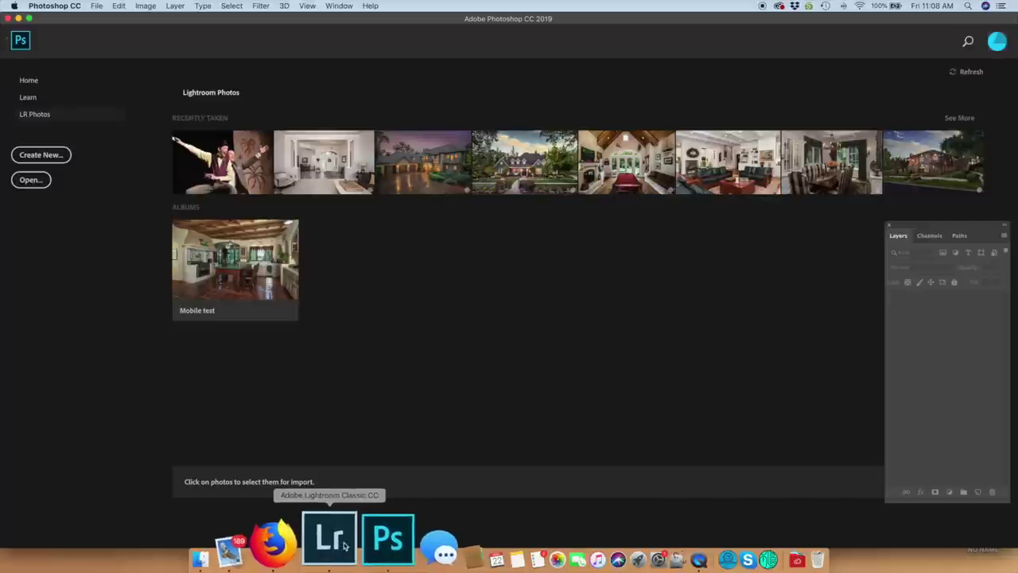
{"action": "left_click", "coordinate": [344, 546]}
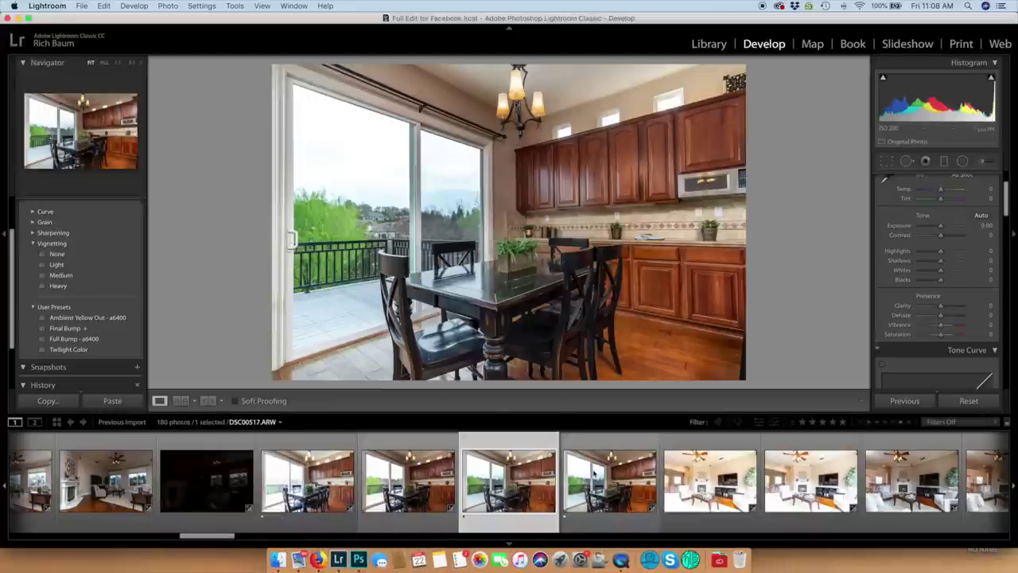
{"action": "key", "text": "3"}
Step: Go to the darker living room shot with the TV and fireplace, DSC00521, and rate it 1 star
{"action": "scroll", "coordinate": [716, 485], "scroll_direction": "right", "scroll_amount": 5}
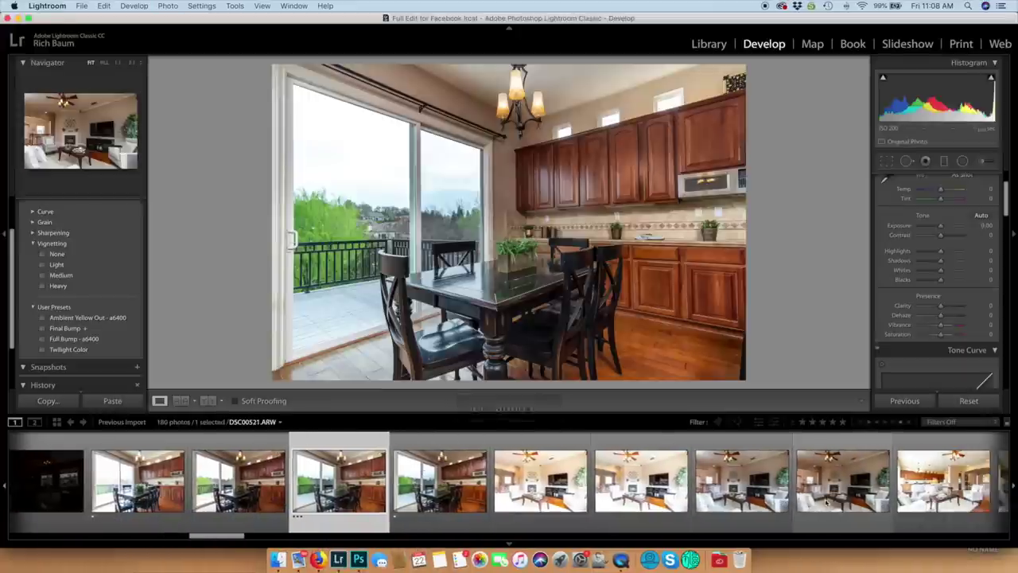
{"action": "left_click", "coordinate": [815, 497]}
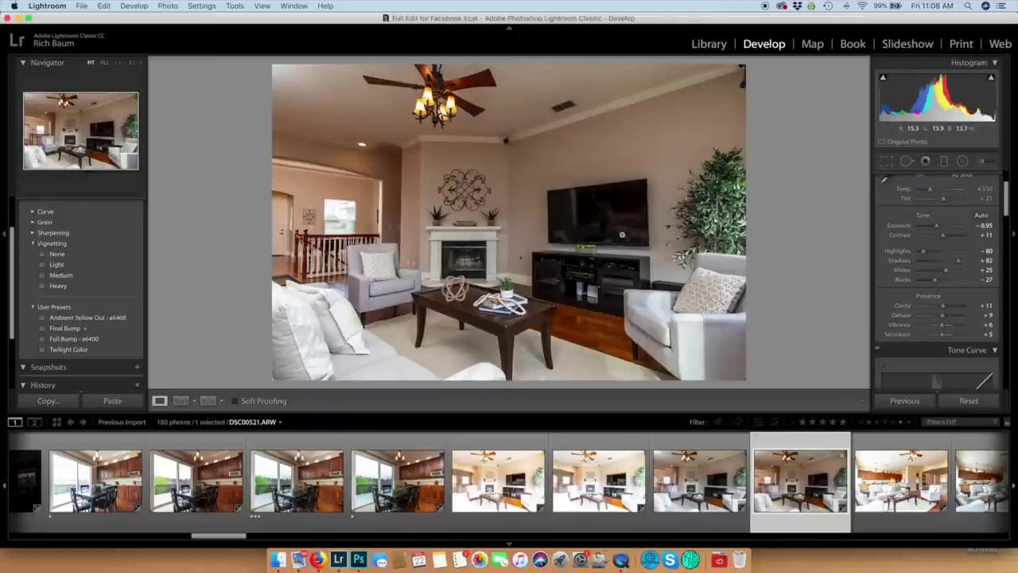
{"action": "left_click_drag", "start_coordinate": [613, 212], "coordinate": [428, 145]}
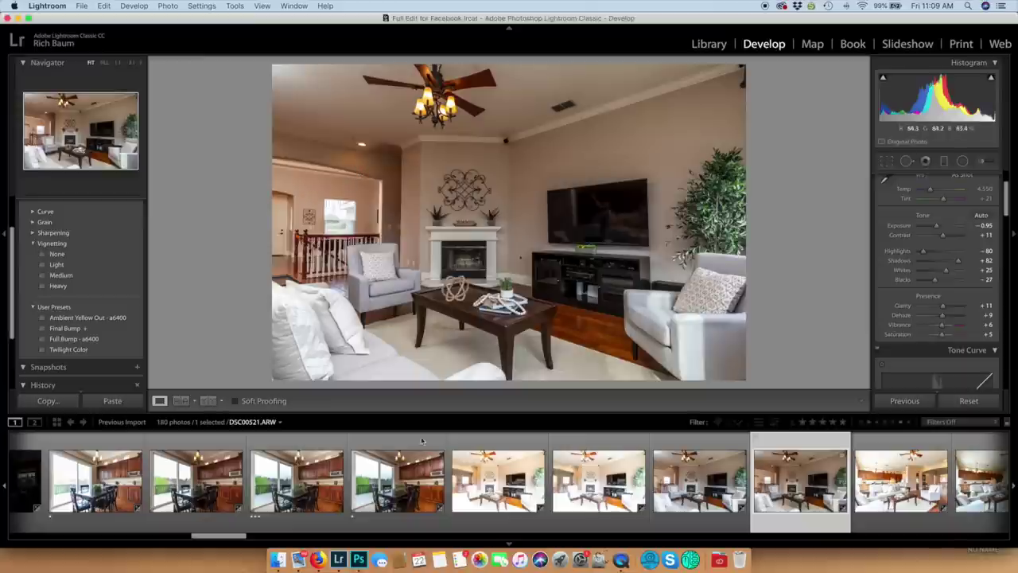
{"action": "key", "text": "1"}
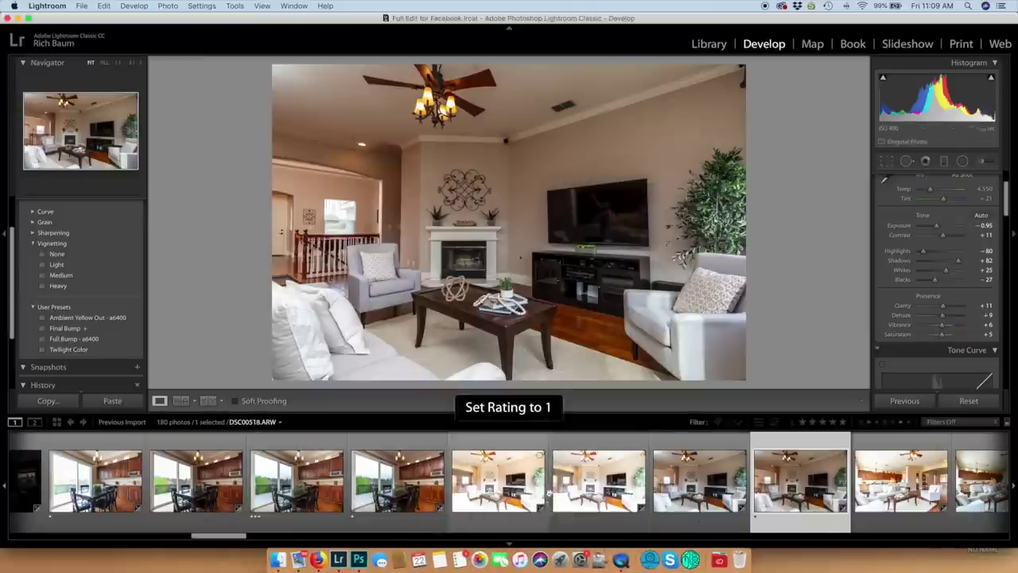
Step: Compare the bright living room shots DSC00518 and DSC00519 up close at the coffee table, and return DSC00519 to the fitted view
{"action": "left_click", "coordinate": [587, 486]}
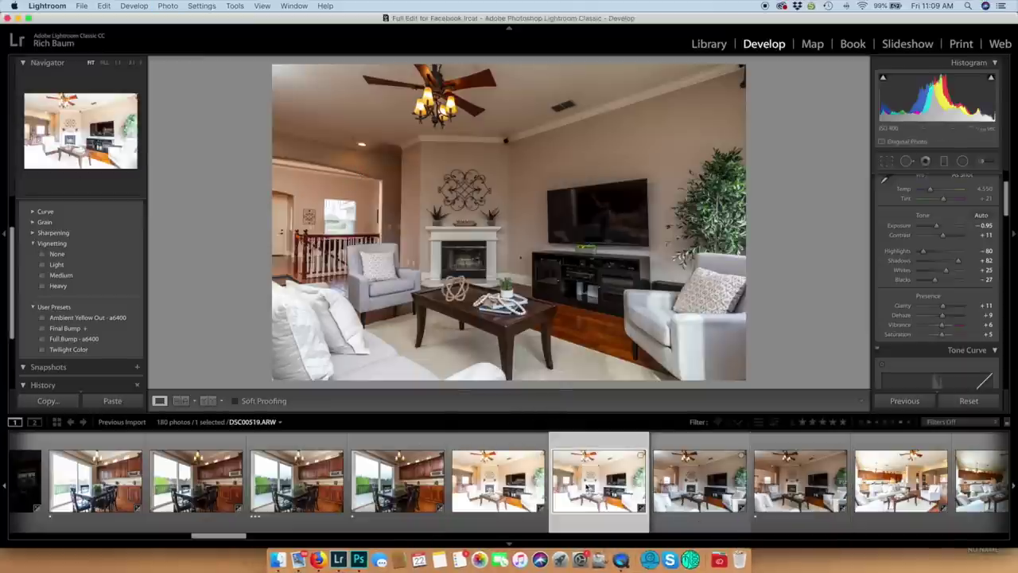
{"action": "key", "text": "Left"}
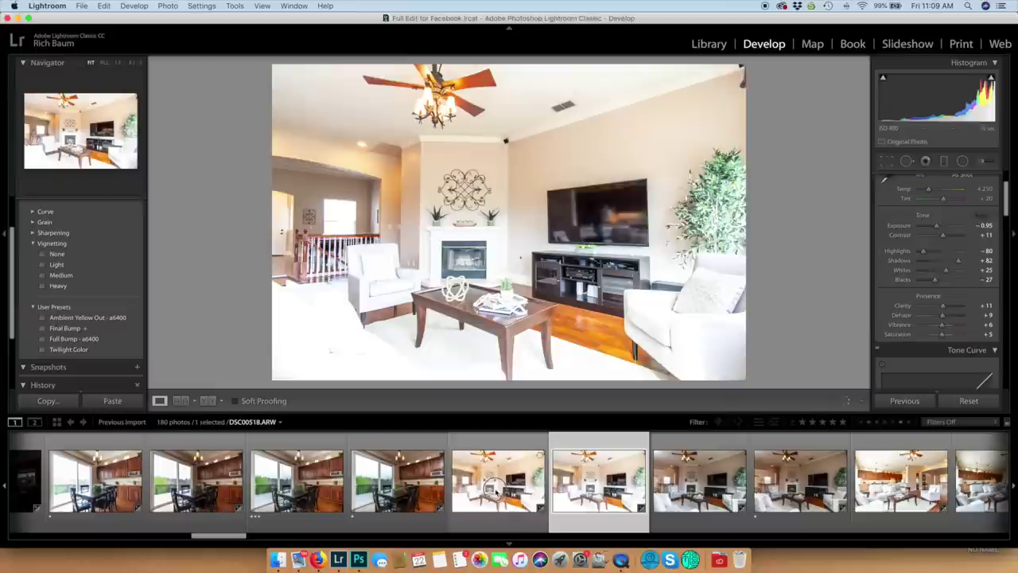
{"action": "left_click", "coordinate": [494, 488]}
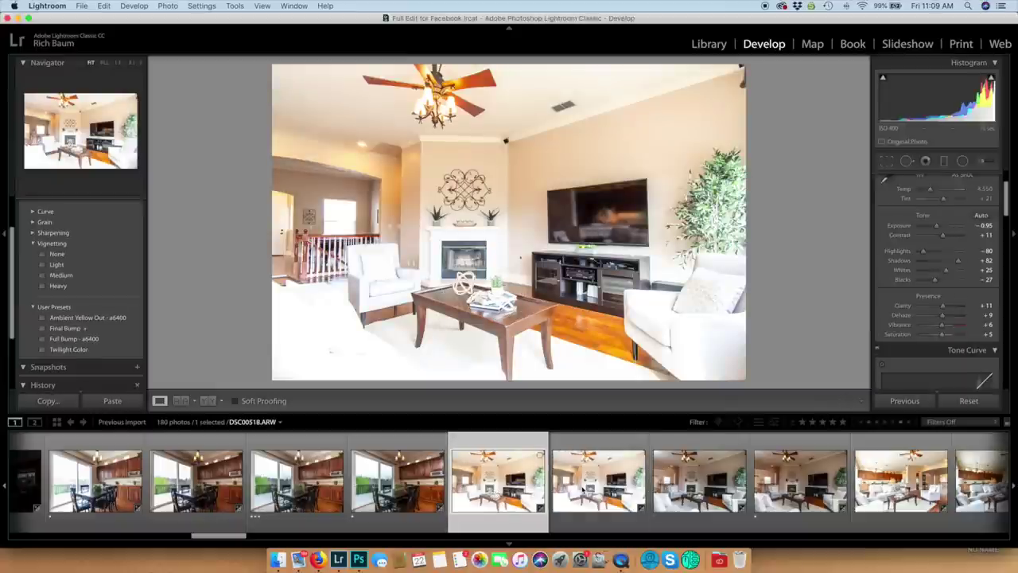
{"action": "left_click", "coordinate": [477, 303]}
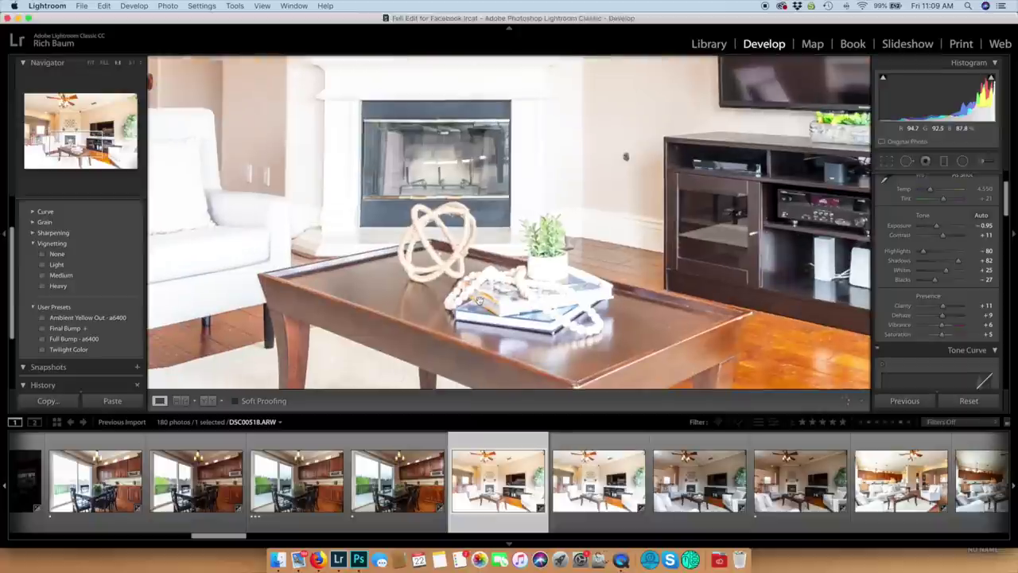
{"action": "left_click", "coordinate": [598, 497]}
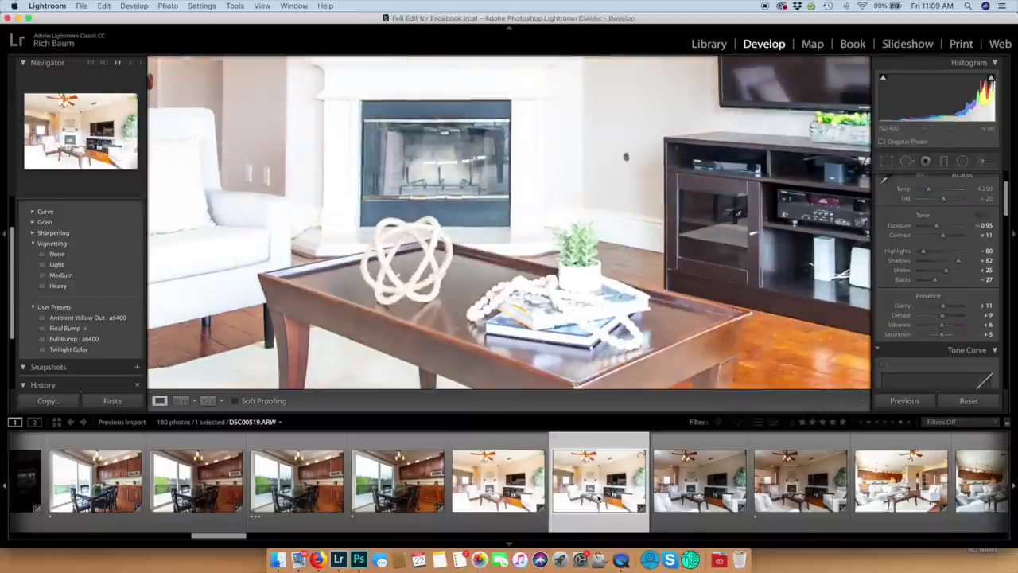
{"action": "left_click", "coordinate": [494, 483]}
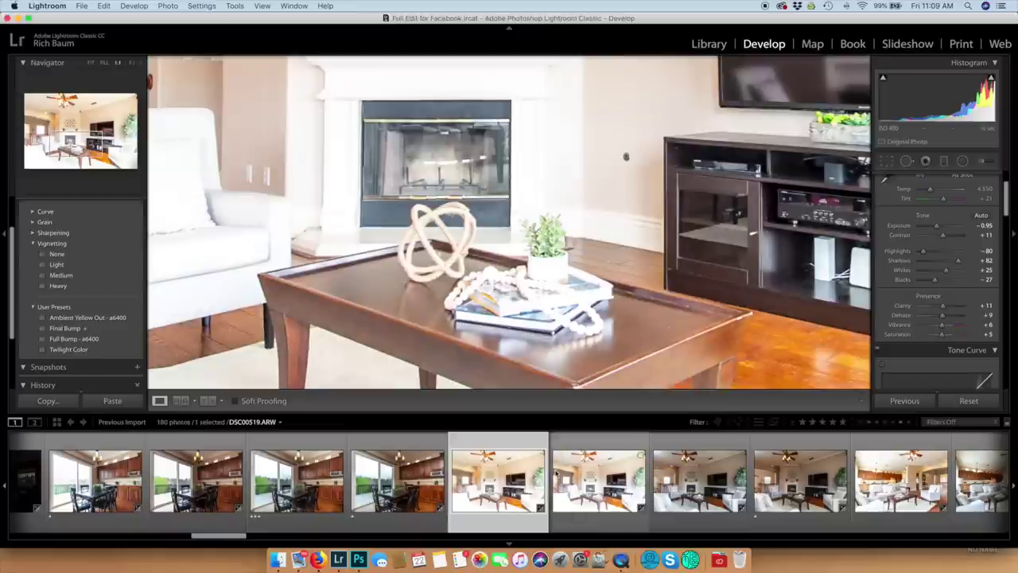
{"action": "left_click", "coordinate": [587, 478]}
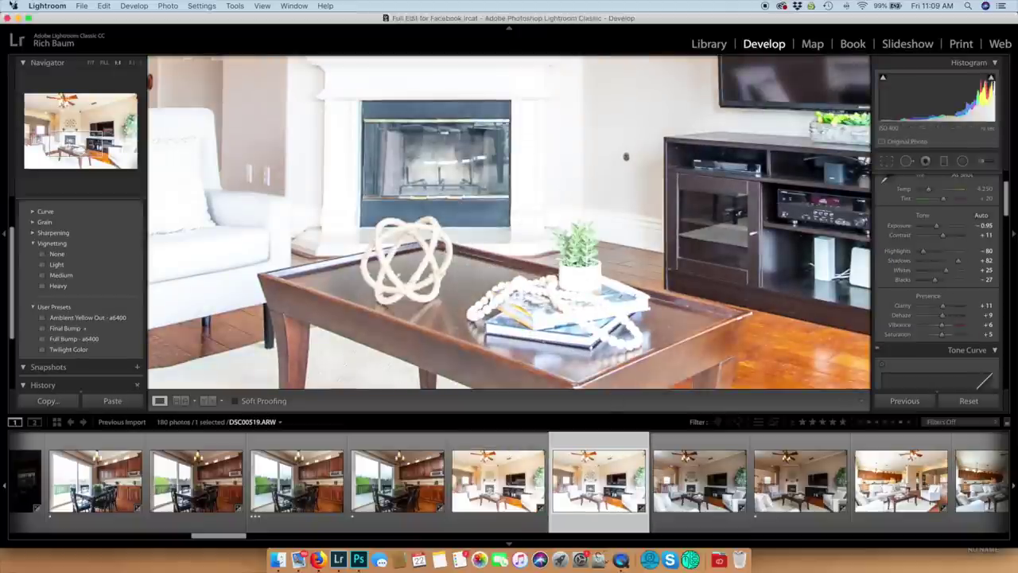
{"action": "left_click", "coordinate": [92, 64]}
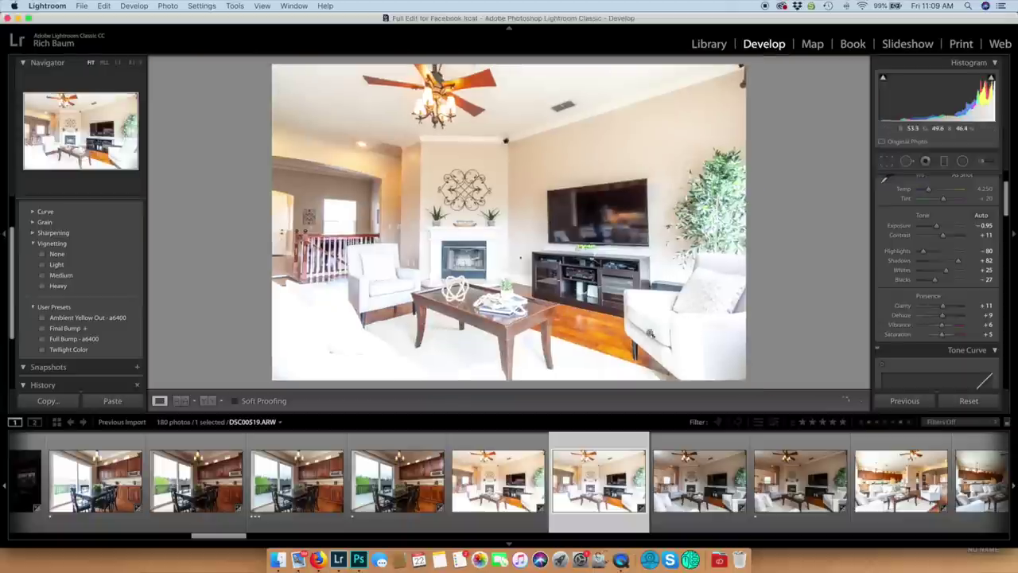
Step: Lower the exposure of DSC00519 to −1.70 and rate it 1 star
{"action": "left_click_drag", "start_coordinate": [937, 229], "coordinate": [935, 232]}
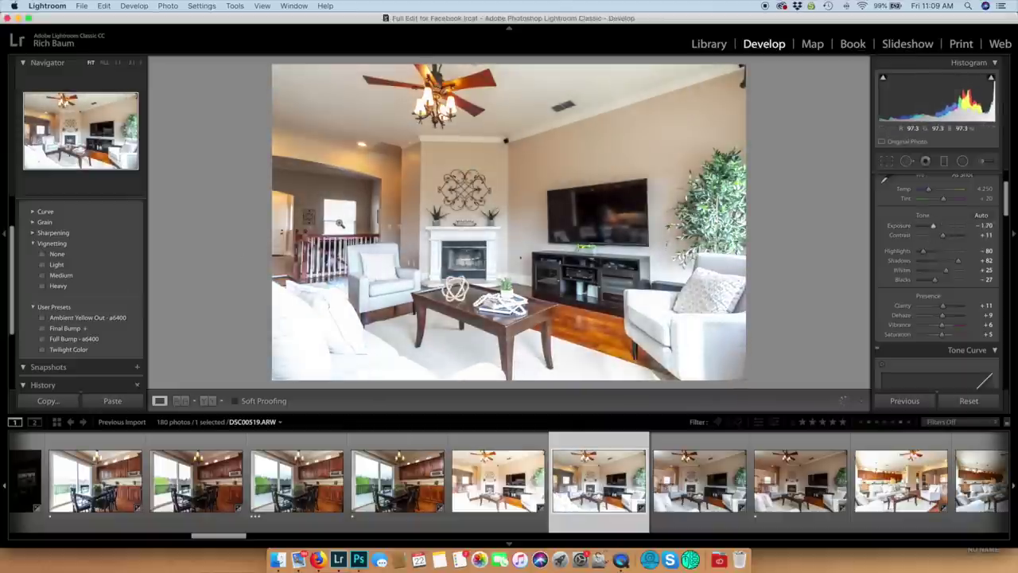
{"action": "key", "text": "1"}
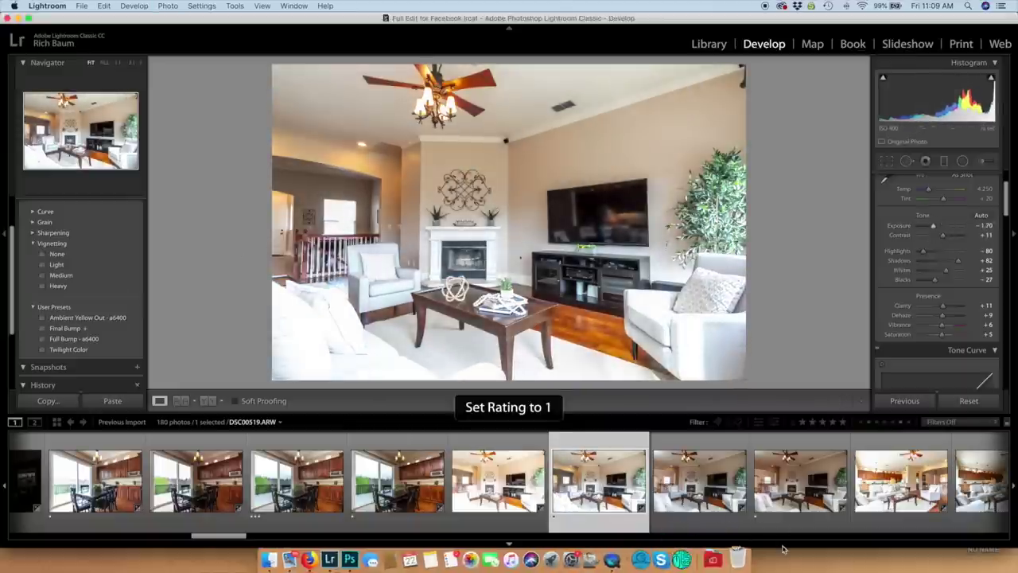
Step: Open DSC00519 and DSC00521 together as layers in Photoshop and hide the DSC00519 layer behind a black mask
{"action": "left_click", "coordinate": [802, 487], "text": "super"}
{"action": "right_click", "coordinate": [420, 135]}
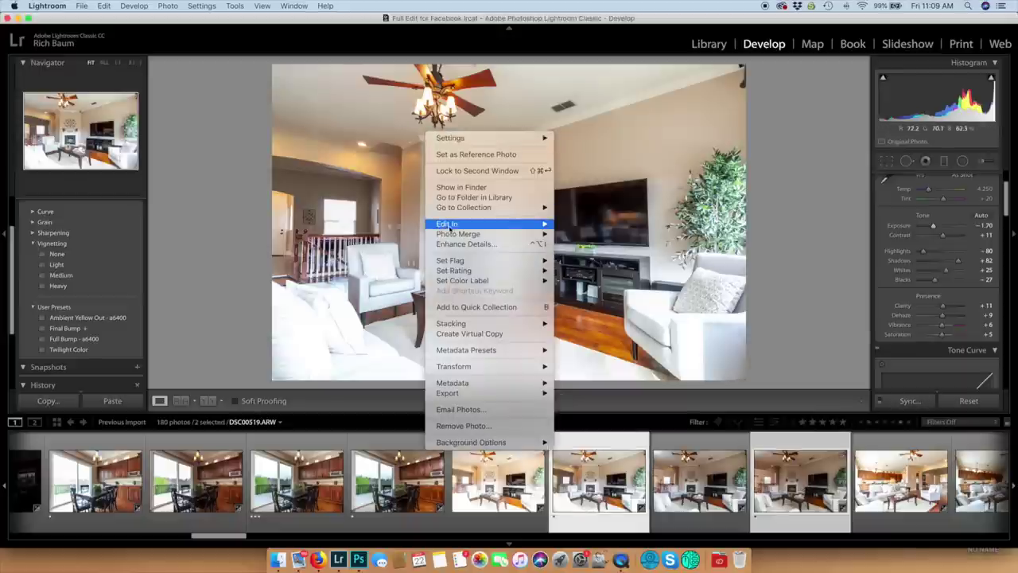
{"action": "mouse_move", "coordinate": [449, 226]}
{"action": "left_click", "coordinate": [624, 282]}
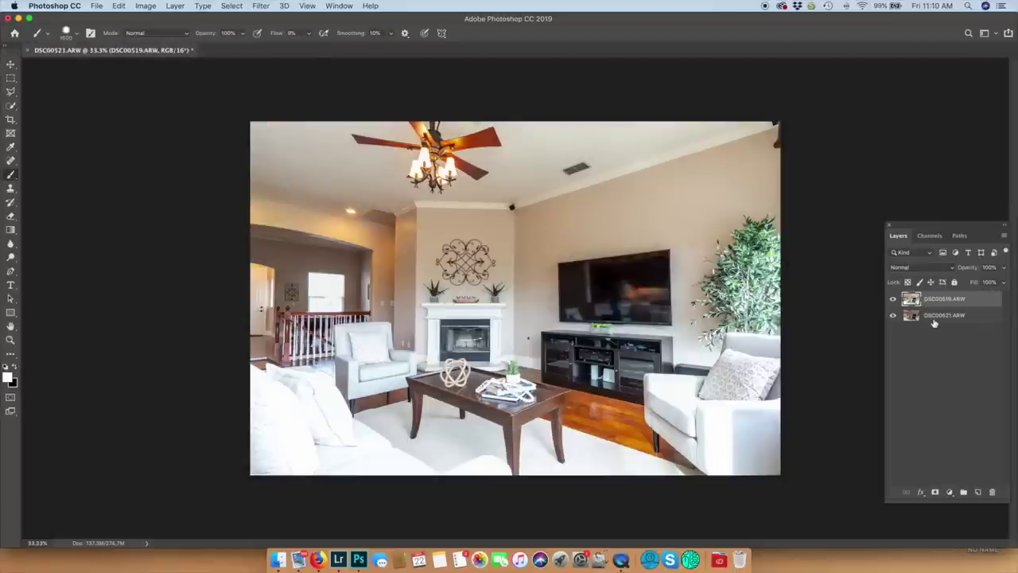
{"action": "left_click", "coordinate": [936, 492], "text": "alt"}
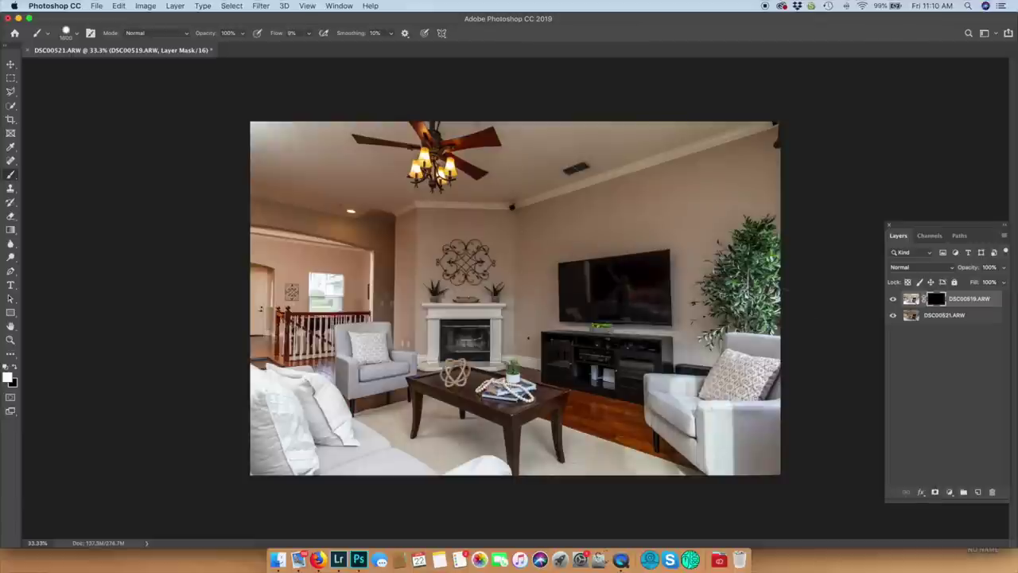
Step: Paint white on the DSC00519 mask over the ceiling, walls and furniture to bring in the brighter exposure
{"action": "mouse_move", "coordinate": [290, 143]}
{"action": "left_mouse_down"}
{"action": "mouse_move", "coordinate": [127, 135]}
{"action": "mouse_move", "coordinate": [493, 151]}
{"action": "mouse_move", "coordinate": [727, 119]}
{"action": "mouse_move", "coordinate": [736, 231]}
{"action": "mouse_move", "coordinate": [596, 374]}
{"action": "mouse_move", "coordinate": [557, 302]}
{"action": "mouse_move", "coordinate": [636, 219]}
{"action": "mouse_move", "coordinate": [430, 215]}
{"action": "left_mouse_up"}
{"action": "mouse_move", "coordinate": [334, 231]}
{"action": "left_mouse_down"}
{"action": "mouse_move", "coordinate": [295, 239]}
{"action": "mouse_move", "coordinate": [175, 159]}
{"action": "mouse_move", "coordinate": [239, 119]}
{"action": "left_mouse_up"}
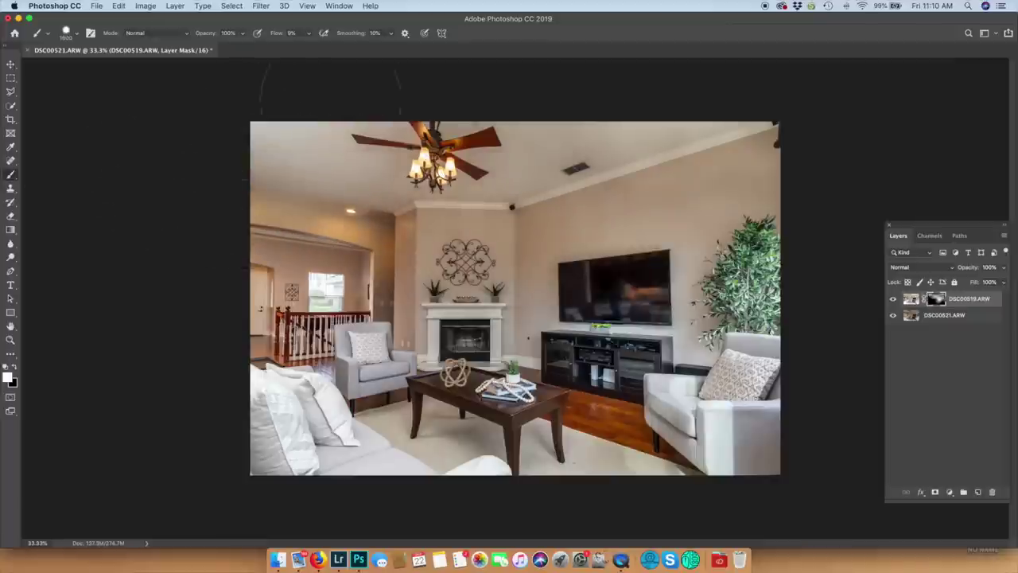
{"action": "left_click_drag", "start_coordinate": [330, 135], "coordinate": [438, 147]}
{"action": "mouse_move", "coordinate": [465, 314]}
{"action": "left_mouse_down"}
{"action": "mouse_move", "coordinate": [389, 318]}
{"action": "mouse_move", "coordinate": [318, 342]}
{"action": "mouse_move", "coordinate": [258, 163]}
{"action": "left_mouse_up"}
{"action": "mouse_move", "coordinate": [384, 151]}
{"action": "left_mouse_down"}
{"action": "mouse_move", "coordinate": [577, 410]}
{"action": "mouse_move", "coordinate": [305, 457]}
{"action": "mouse_move", "coordinate": [264, 474]}
{"action": "mouse_move", "coordinate": [473, 468]}
{"action": "mouse_move", "coordinate": [794, 414]}
{"action": "mouse_move", "coordinate": [854, 377]}
{"action": "mouse_move", "coordinate": [722, 451]}
{"action": "mouse_move", "coordinate": [841, 426]}
{"action": "mouse_move", "coordinate": [699, 448]}
{"action": "mouse_move", "coordinate": [739, 357]}
{"action": "mouse_move", "coordinate": [757, 394]}
{"action": "mouse_move", "coordinate": [729, 437]}
{"action": "mouse_move", "coordinate": [667, 478]}
{"action": "mouse_move", "coordinate": [692, 426]}
{"action": "mouse_move", "coordinate": [762, 416]}
{"action": "mouse_move", "coordinate": [686, 433]}
{"action": "mouse_move", "coordinate": [748, 414]}
{"action": "left_mouse_up"}
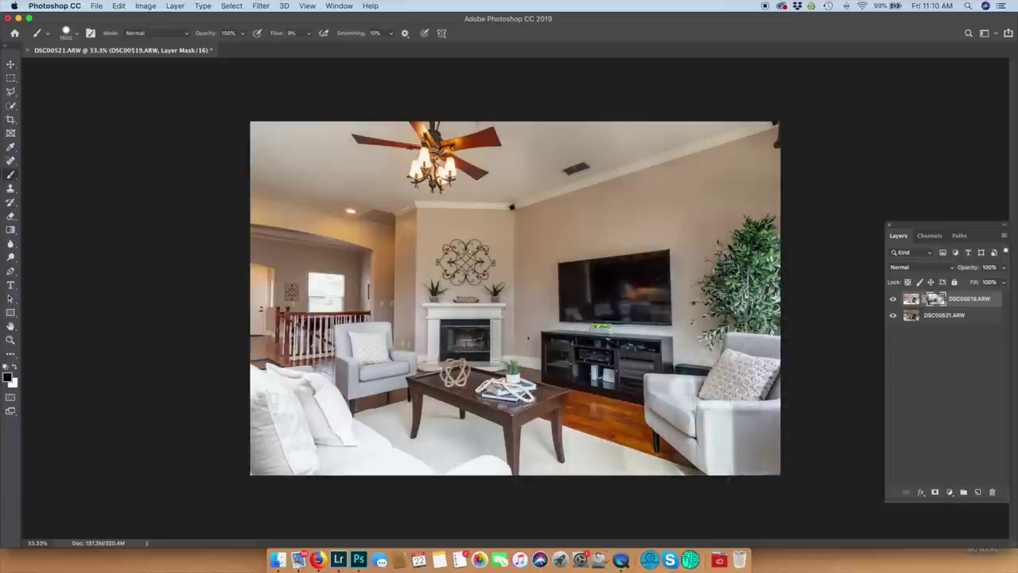
Step: Paint black on the DSC00519 mask over the foreground sofa and rug, and save and close the blended living room image
{"action": "mouse_move", "coordinate": [445, 478]}
{"action": "left_mouse_down"}
{"action": "mouse_move", "coordinate": [334, 446]}
{"action": "mouse_move", "coordinate": [453, 421]}
{"action": "mouse_move", "coordinate": [449, 453]}
{"action": "left_mouse_up"}
{"action": "key", "text": "super+s"}
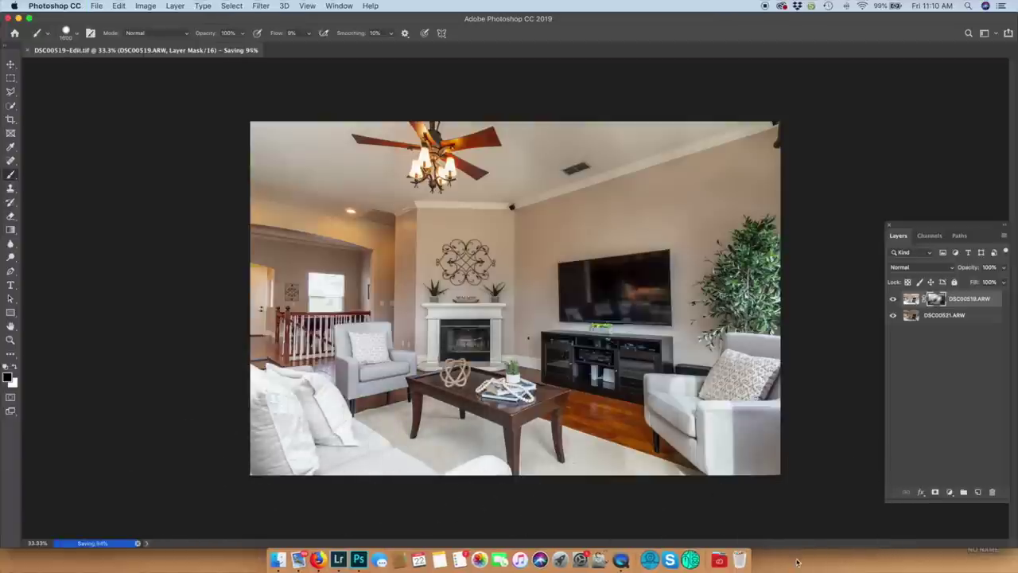
{"action": "key", "text": "super+w"}
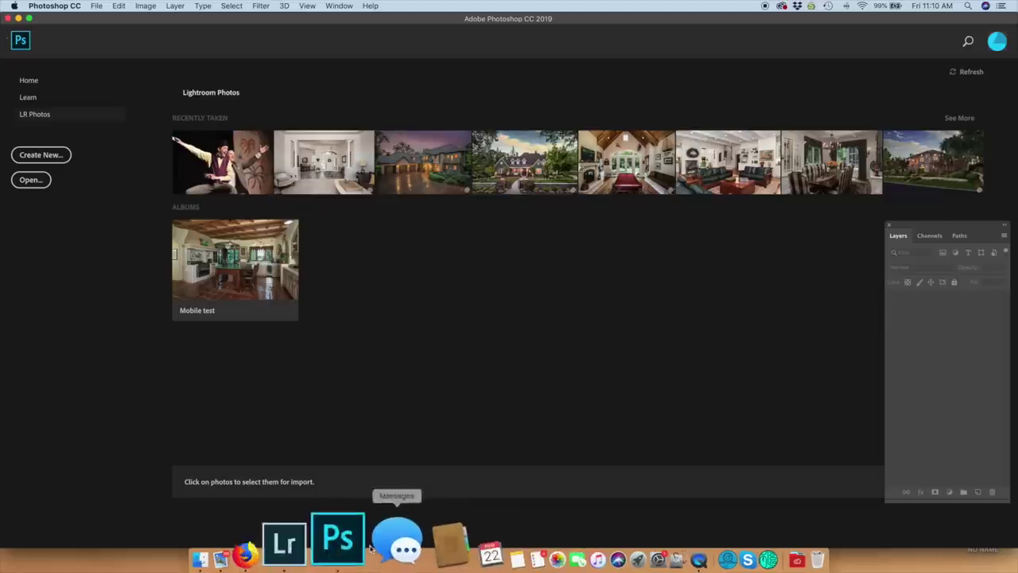
Step: Switch back to Lightroom and crop DSC00519-Edit.tif slightly tighter, keeping the original aspect ratio
{"action": "left_click", "coordinate": [329, 541]}
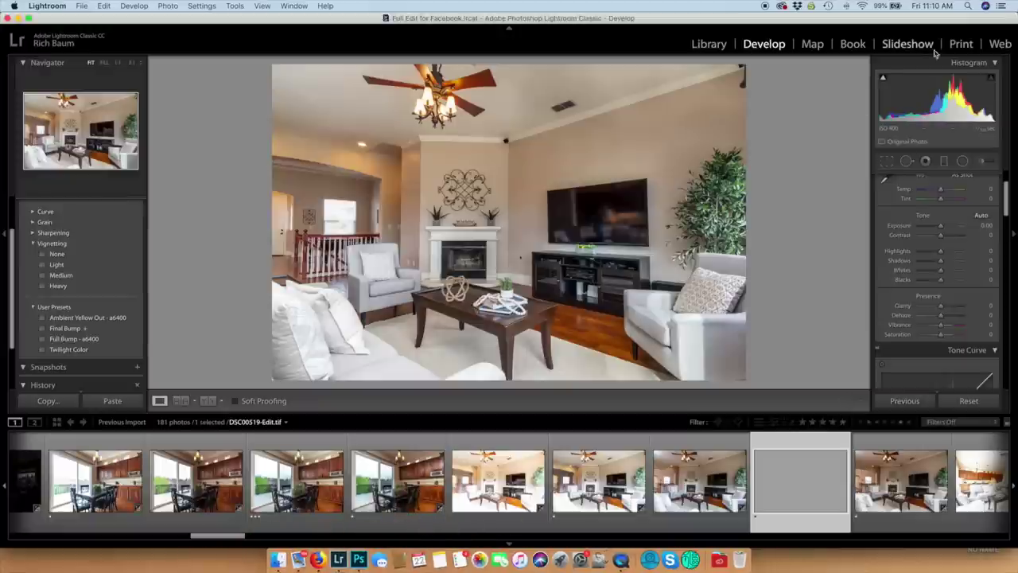
{"action": "left_click", "coordinate": [888, 162]}
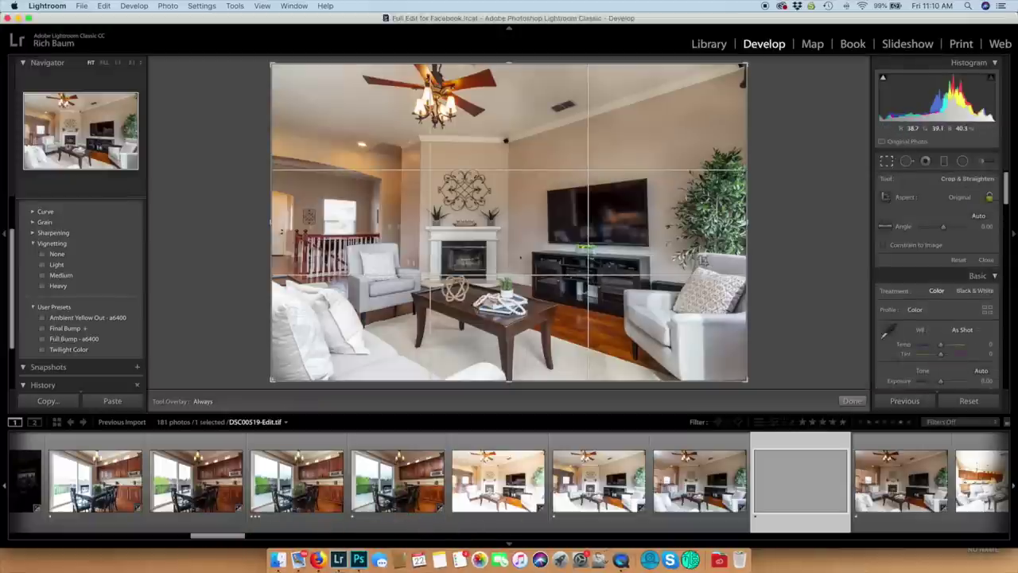
{"action": "left_click_drag", "start_coordinate": [749, 215], "coordinate": [299, 174]}
{"action": "left_click_drag", "start_coordinate": [277, 215], "coordinate": [358, 195]}
{"action": "left_click_drag", "start_coordinate": [501, 202], "coordinate": [525, 205]}
{"action": "key", "text": "Return"}
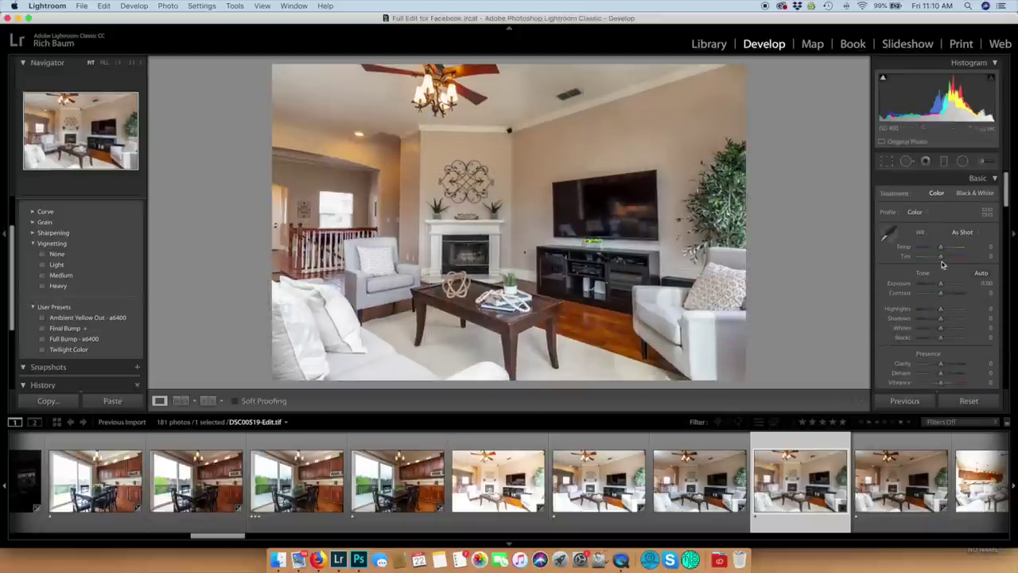
Step: Set the vertical transform of DSC00519-Edit.tif to -5 with Constrain Crop on, and rate the photo 3 stars
{"action": "scroll", "coordinate": [941, 276], "scroll_direction": "down", "scroll_amount": 10}
{"action": "scroll", "coordinate": [941, 276], "scroll_direction": "down", "scroll_amount": 5}
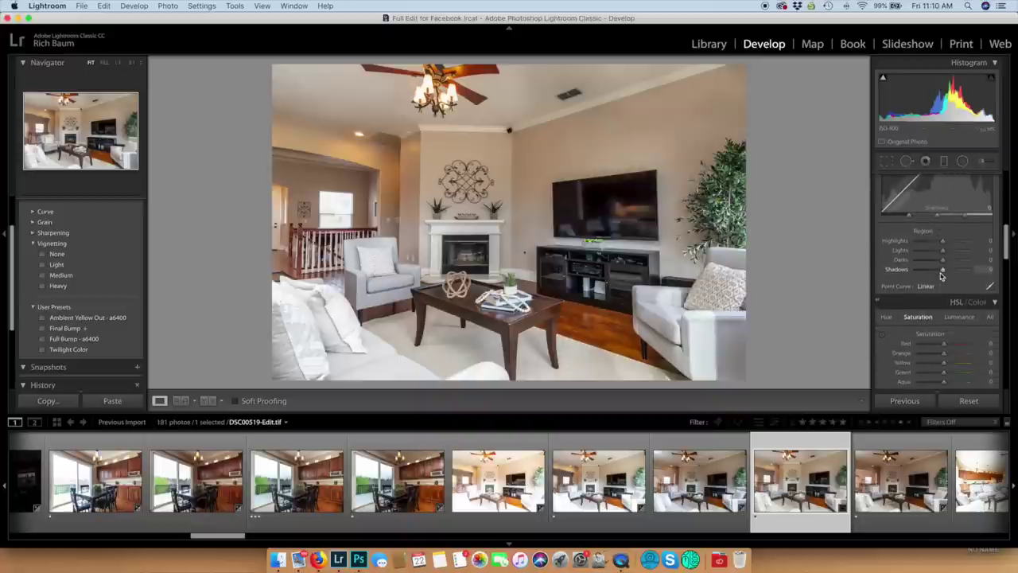
{"action": "scroll", "coordinate": [941, 276], "scroll_direction": "down", "scroll_amount": 8}
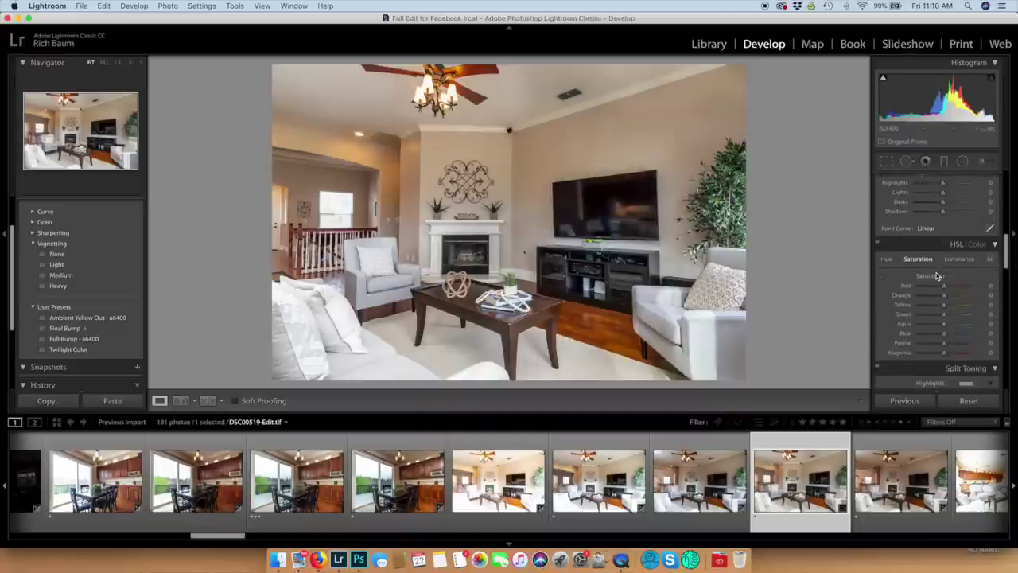
{"action": "scroll", "coordinate": [936, 276], "scroll_direction": "down", "scroll_amount": 8}
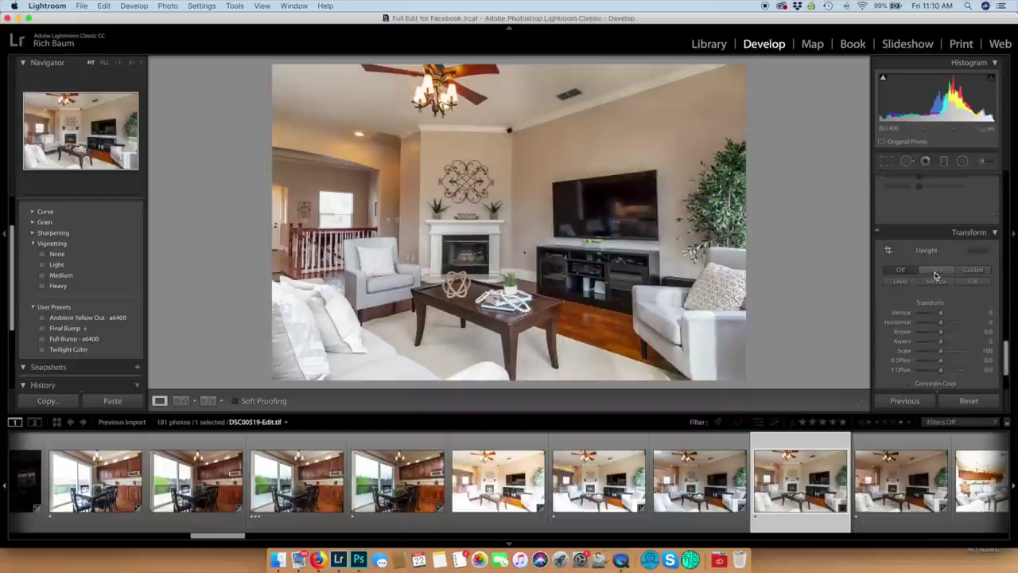
{"action": "left_click", "coordinate": [940, 315]}
{"action": "left_click_drag", "start_coordinate": [941, 316], "coordinate": [939, 315]}
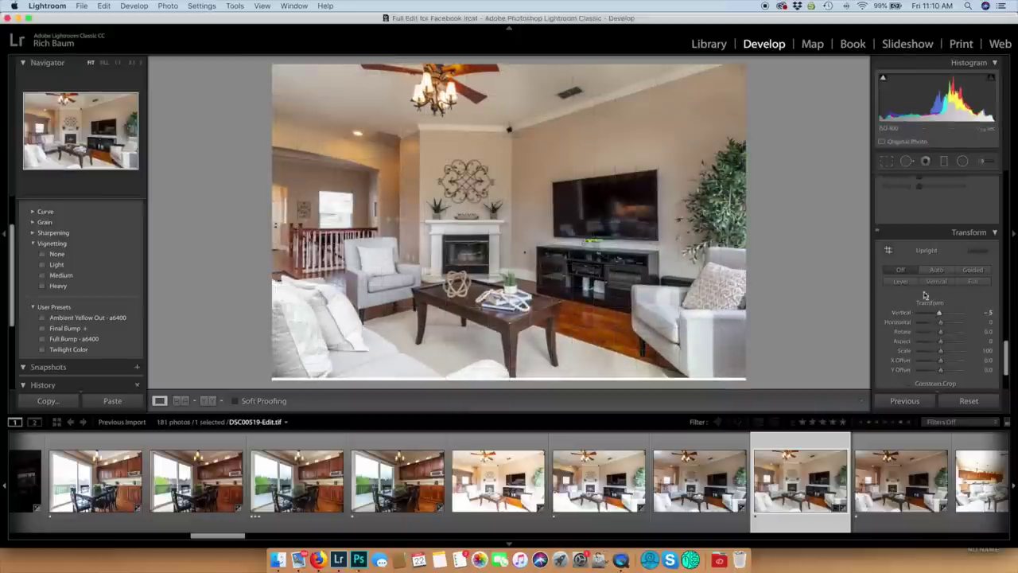
{"action": "left_click", "coordinate": [909, 384]}
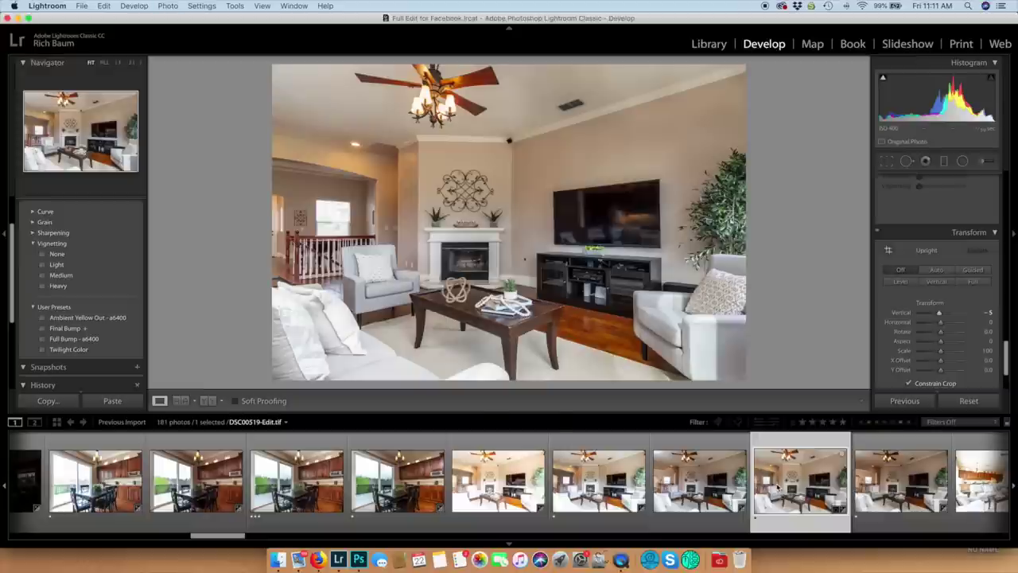
{"action": "key", "text": "3"}
Step: Apply the Ambient Yellow Out - a6400 preset to the bright living room shot DSC00522 and set its exposure to -1.30
{"action": "scroll", "coordinate": [787, 485], "scroll_direction": "right", "scroll_amount": 3}
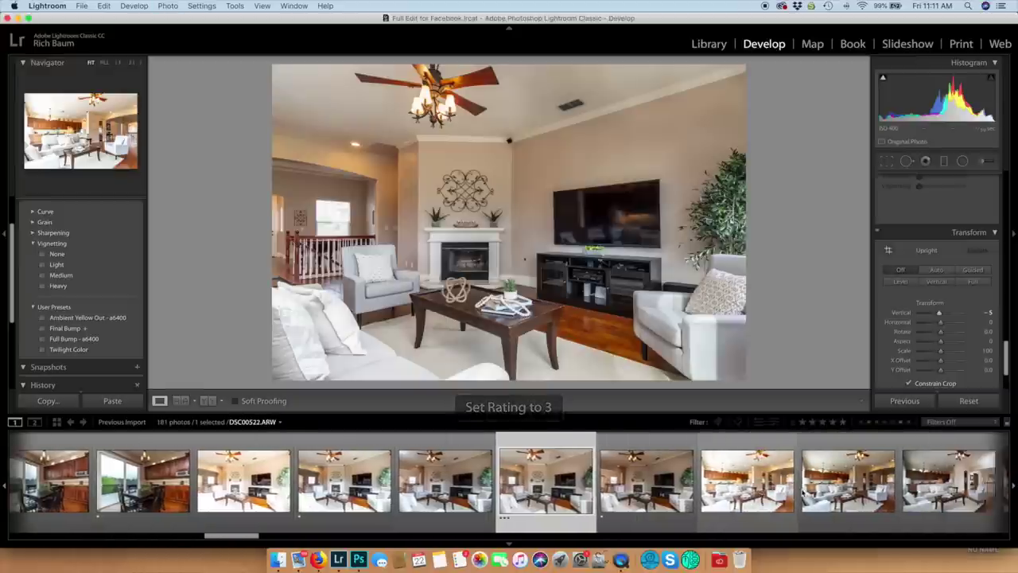
{"action": "scroll", "coordinate": [804, 493], "scroll_direction": "right", "scroll_amount": 3}
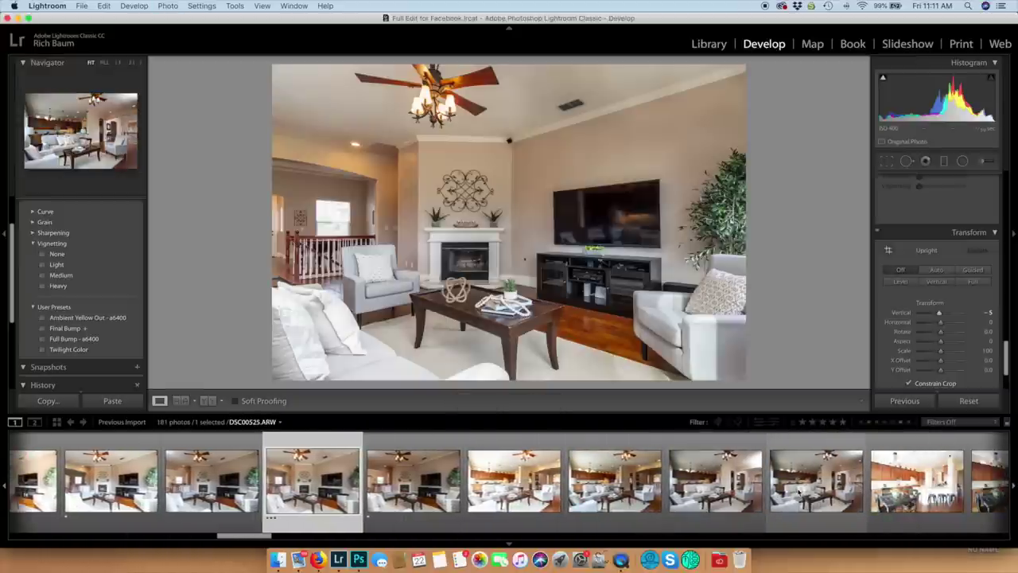
{"action": "left_click", "coordinate": [799, 491]}
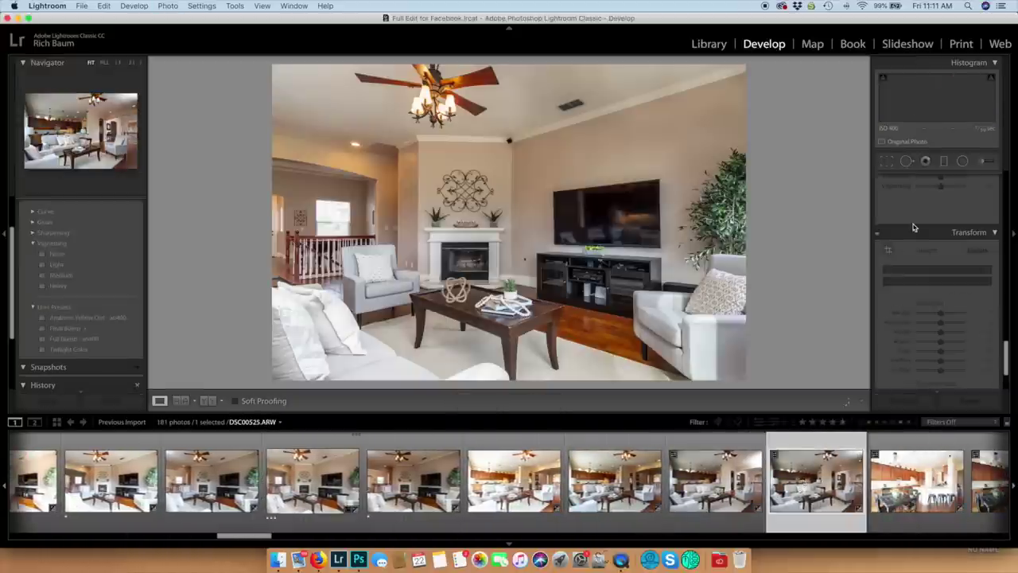
{"action": "scroll", "coordinate": [922, 239], "scroll_direction": "up", "scroll_amount": 10}
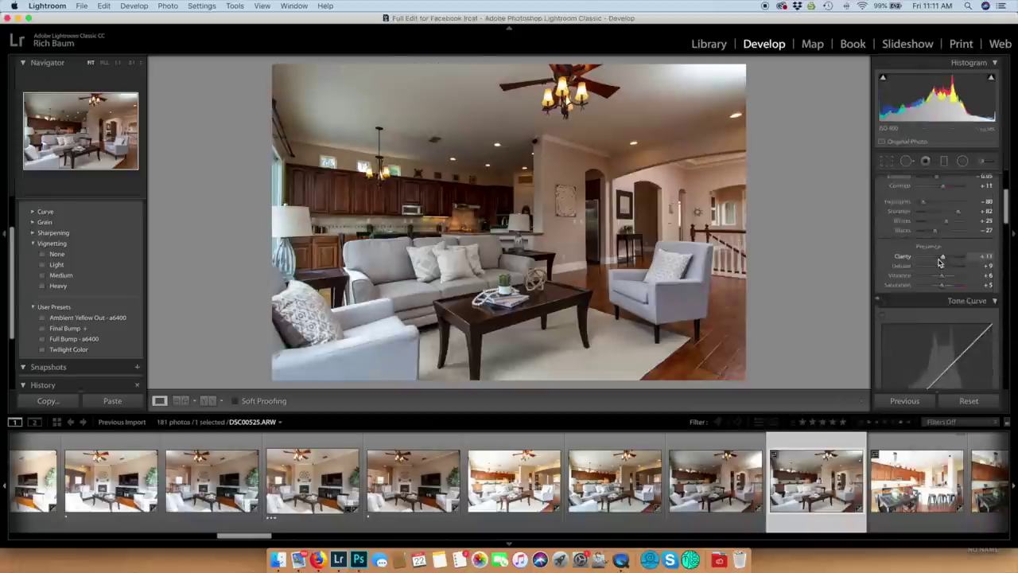
{"action": "scroll", "coordinate": [940, 262], "scroll_direction": "up", "scroll_amount": 3}
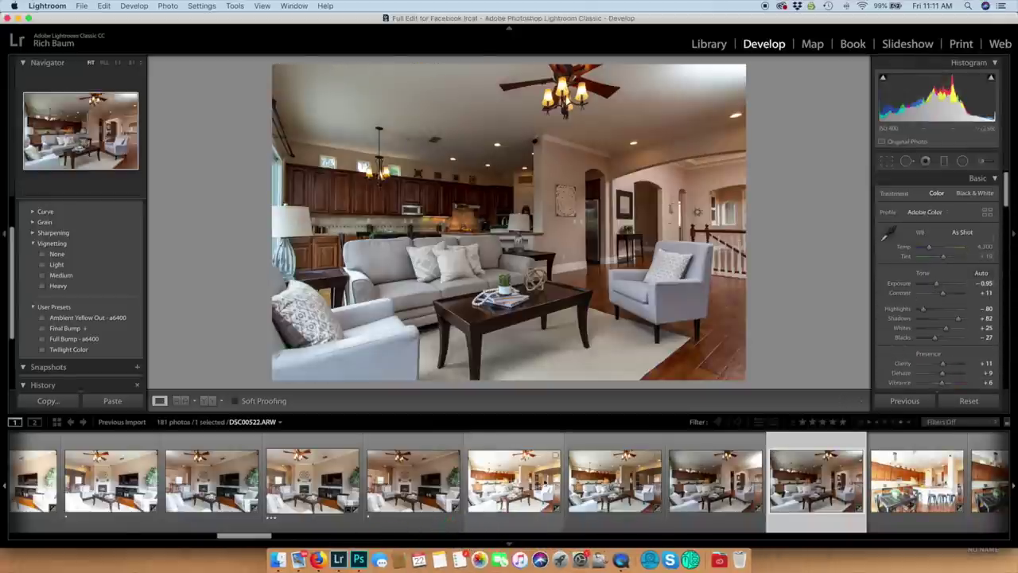
{"action": "left_click", "coordinate": [535, 481]}
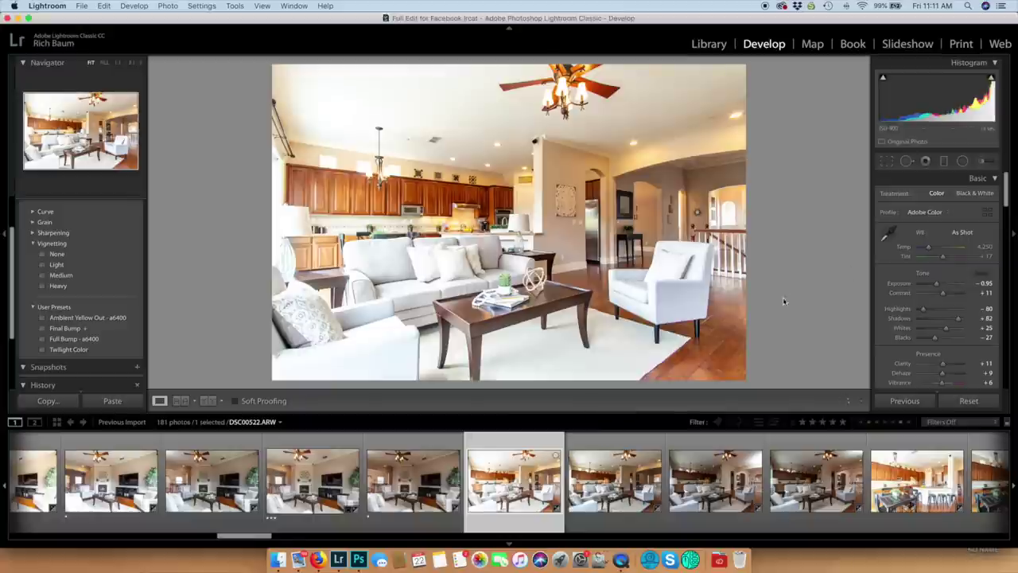
{"action": "left_click", "coordinate": [89, 318]}
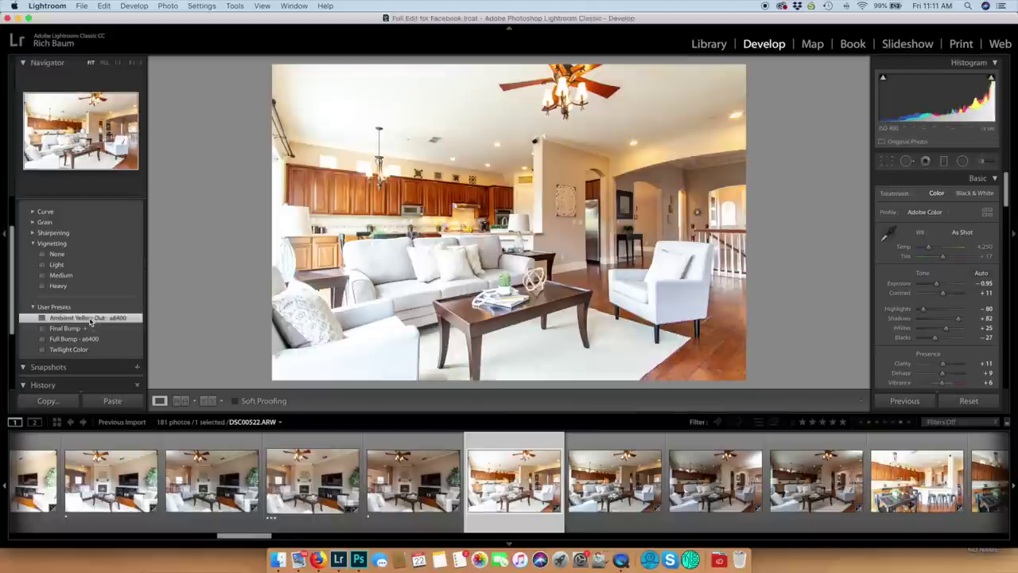
{"action": "left_click_drag", "start_coordinate": [939, 284], "coordinate": [936, 284]}
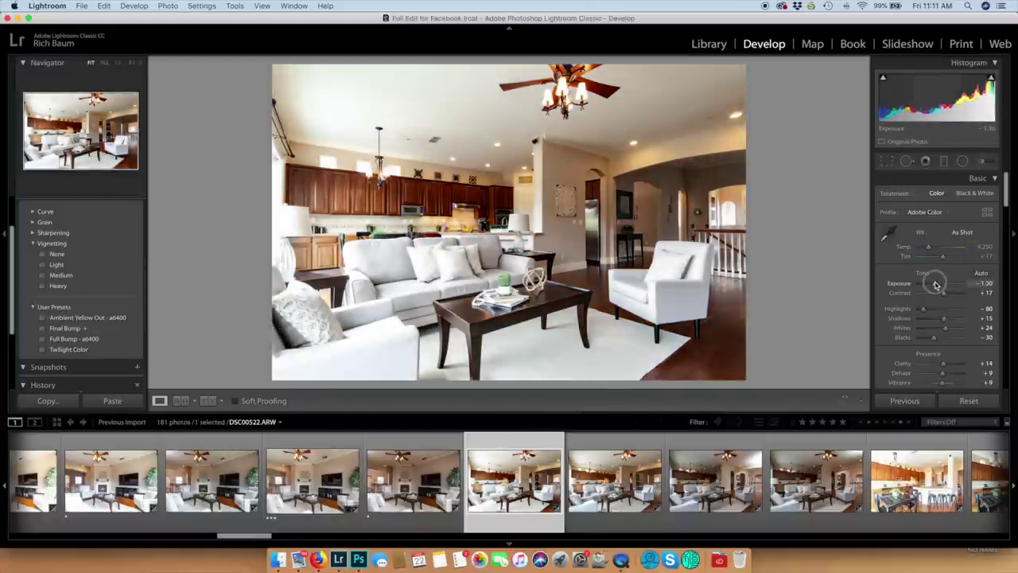
Step: Open DSC00522 and DSC00525 together as layers in Photoshop and hide the DSC00522 layer behind a black mask
{"action": "left_click", "coordinate": [785, 498], "text": "super"}
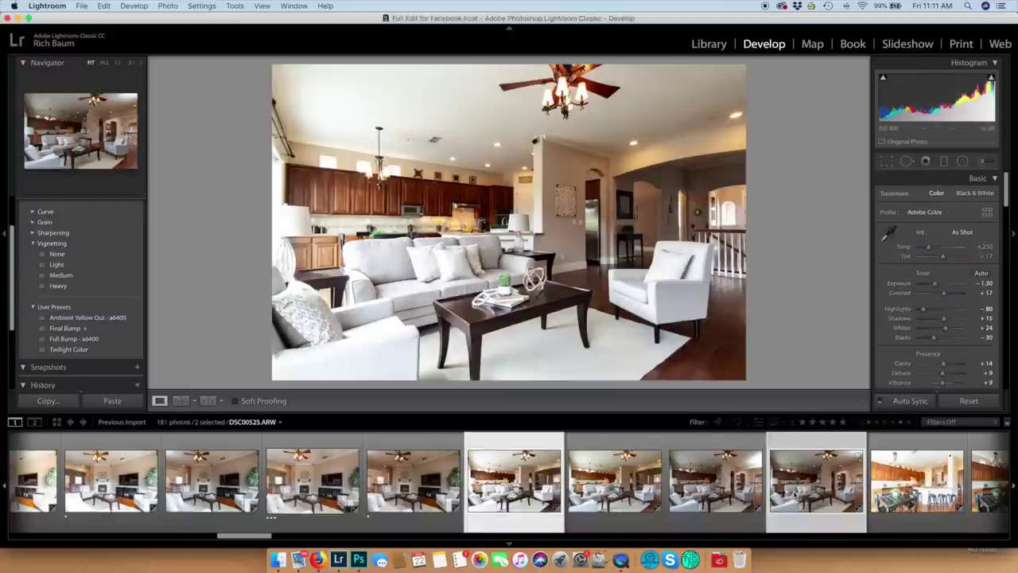
{"action": "right_click", "coordinate": [477, 144]}
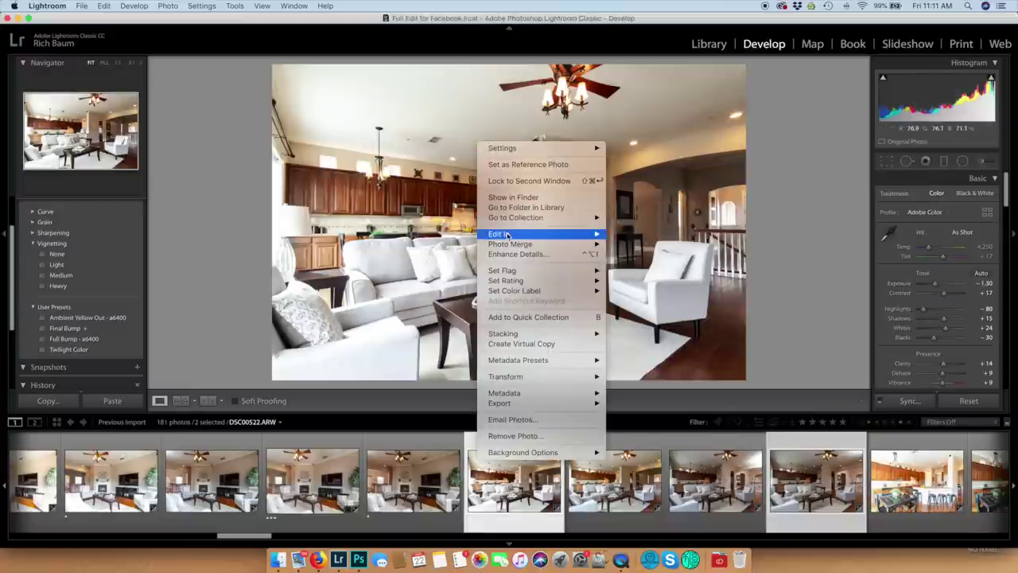
{"action": "mouse_move", "coordinate": [596, 237]}
{"action": "left_click", "coordinate": [648, 290]}
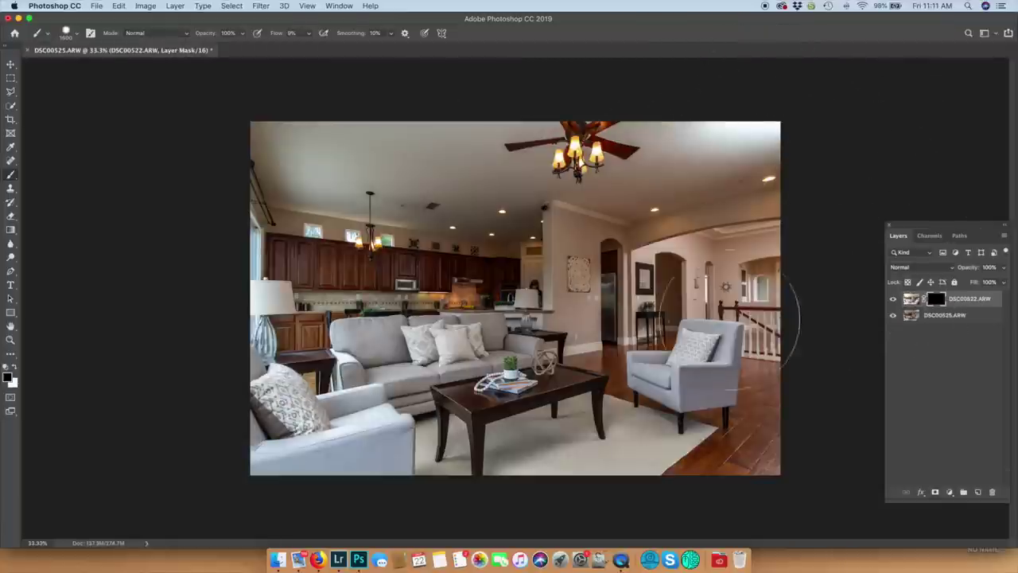
Step: Paint white on the DSC00522 mask over the ceiling, walls, furniture and rug, and save and close the blended image
{"action": "key", "text": "x"}
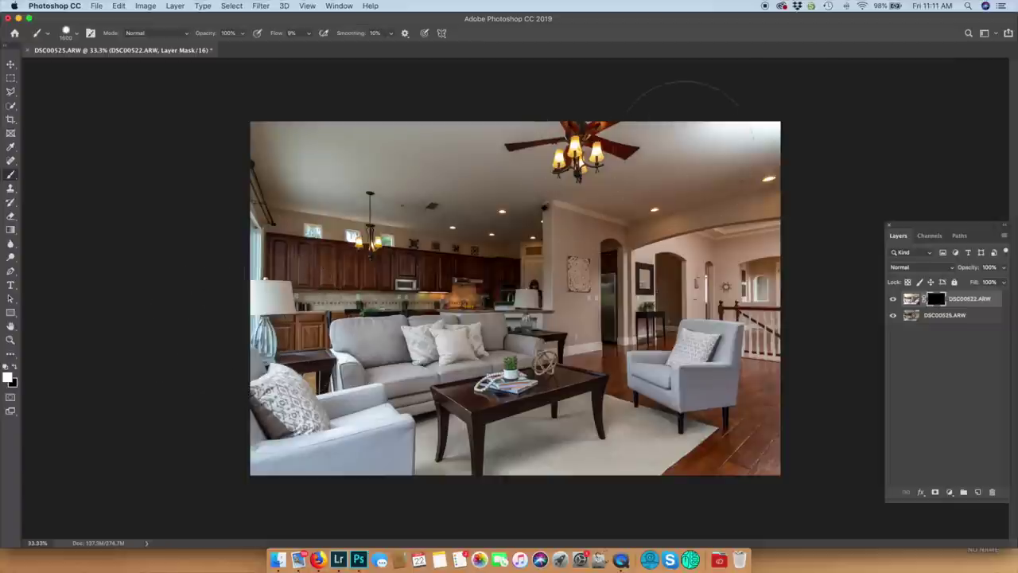
{"action": "mouse_move", "coordinate": [604, 159]}
{"action": "left_mouse_down"}
{"action": "mouse_move", "coordinate": [326, 191]}
{"action": "mouse_move", "coordinate": [413, 239]}
{"action": "mouse_move", "coordinate": [413, 270]}
{"action": "mouse_move", "coordinate": [525, 239]}
{"action": "mouse_move", "coordinate": [529, 286]}
{"action": "mouse_move", "coordinate": [477, 358]}
{"action": "mouse_move", "coordinate": [318, 469]}
{"action": "left_mouse_up"}
{"action": "mouse_move", "coordinate": [262, 493]}
{"action": "left_mouse_down"}
{"action": "mouse_move", "coordinate": [183, 374]}
{"action": "mouse_move", "coordinate": [136, 204]}
{"action": "mouse_move", "coordinate": [204, 262]}
{"action": "left_mouse_up"}
{"action": "mouse_move", "coordinate": [604, 262]}
{"action": "left_mouse_down"}
{"action": "mouse_move", "coordinate": [660, 238]}
{"action": "mouse_move", "coordinate": [700, 239]}
{"action": "mouse_move", "coordinate": [660, 275]}
{"action": "mouse_move", "coordinate": [628, 279]}
{"action": "mouse_move", "coordinate": [740, 262]}
{"action": "mouse_move", "coordinate": [807, 318]}
{"action": "left_mouse_up"}
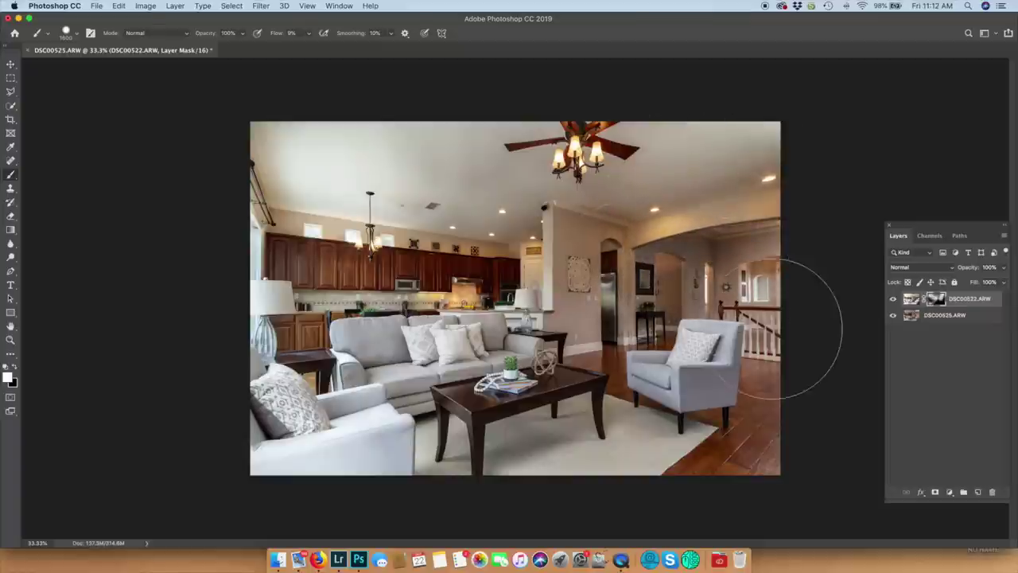
{"action": "mouse_move", "coordinate": [477, 446]}
{"action": "left_mouse_down"}
{"action": "mouse_move", "coordinate": [509, 442]}
{"action": "mouse_move", "coordinate": [569, 389]}
{"action": "mouse_move", "coordinate": [636, 366]}
{"action": "left_mouse_up"}
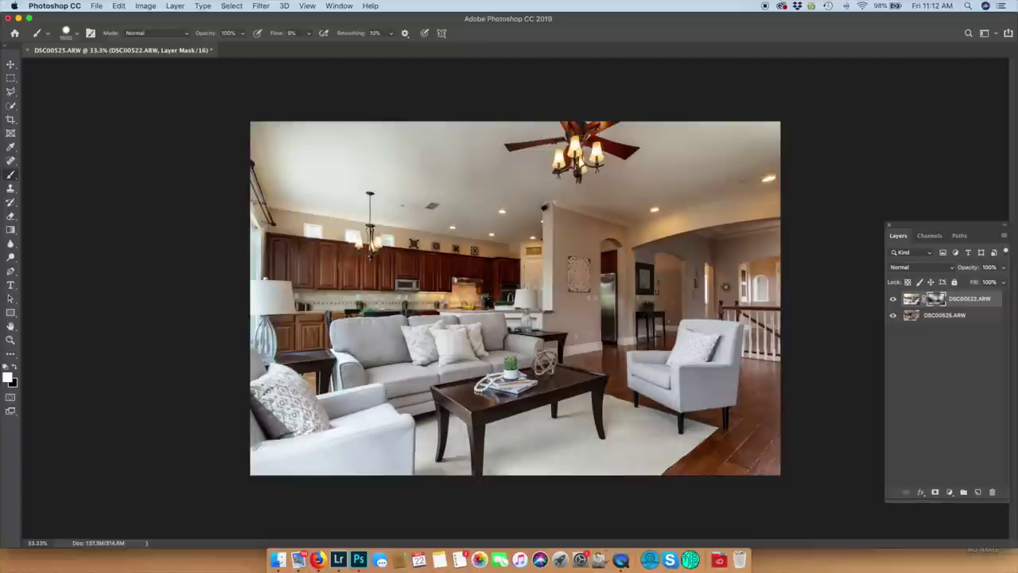
{"action": "key", "text": "super+s"}
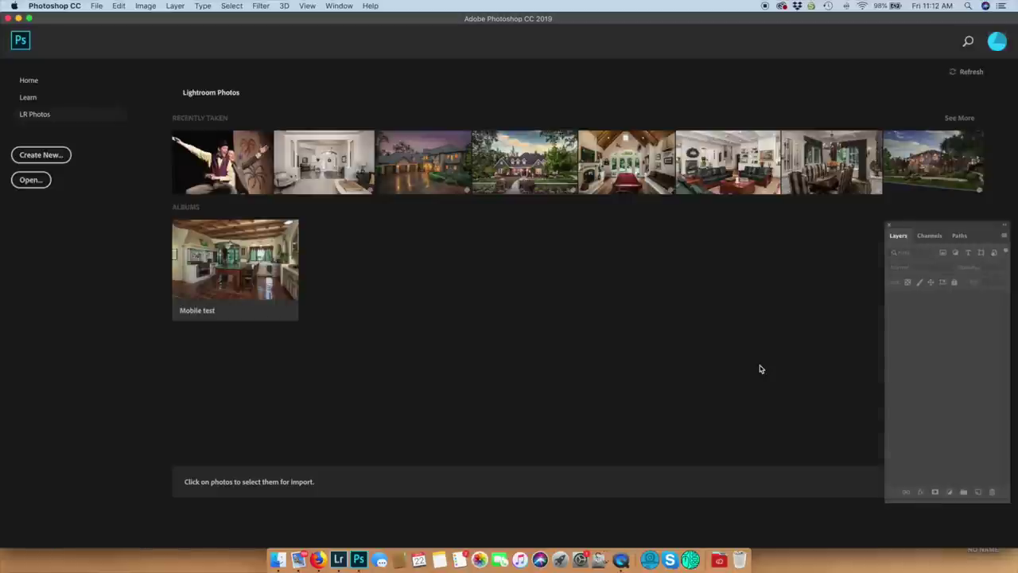
Step: Switch back to Lightroom and rate DSC00522-Edit.tif 3 stars
{"action": "left_click", "coordinate": [337, 538]}
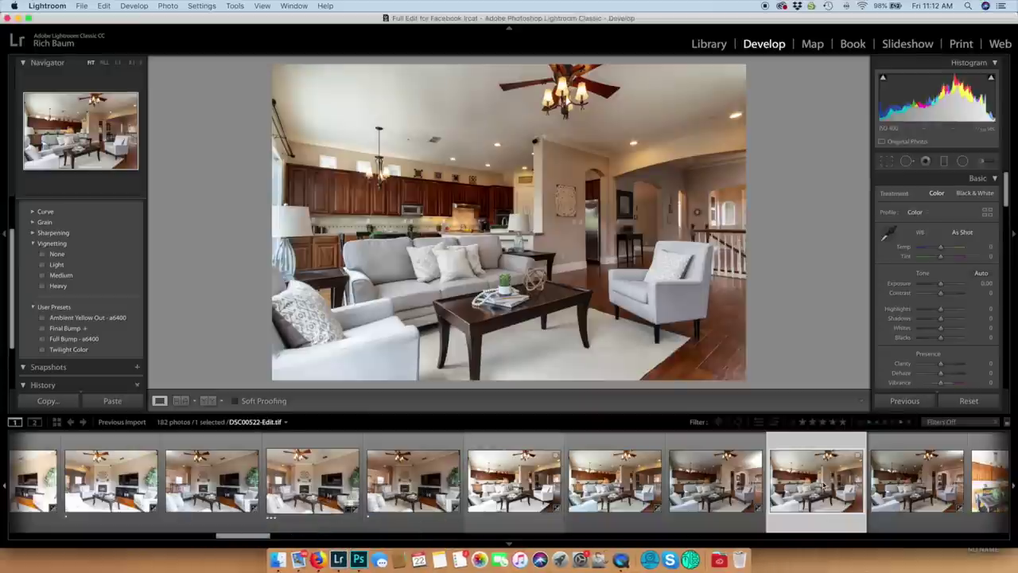
{"action": "key", "text": "3"}
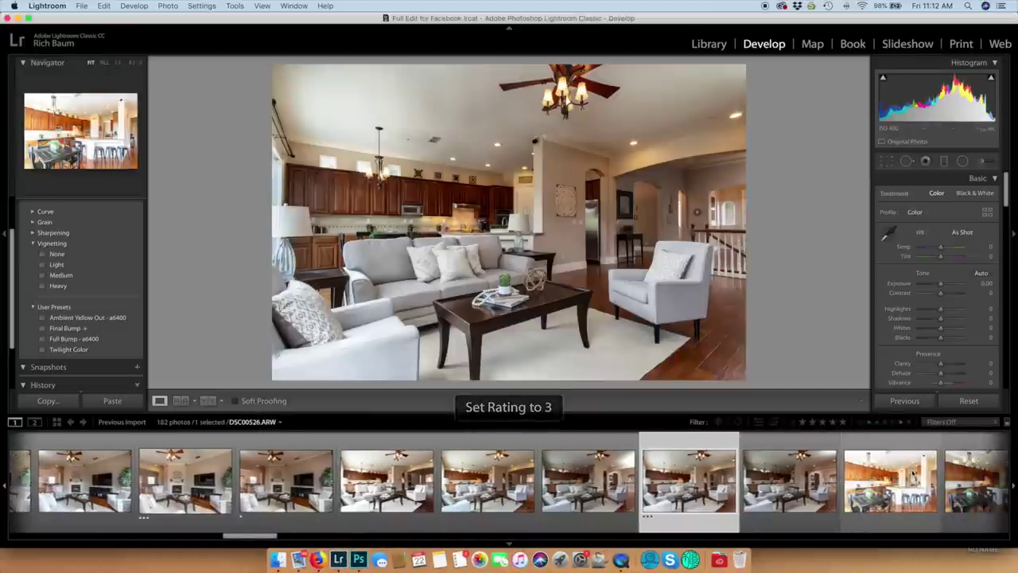
{"action": "key", "text": "3"}
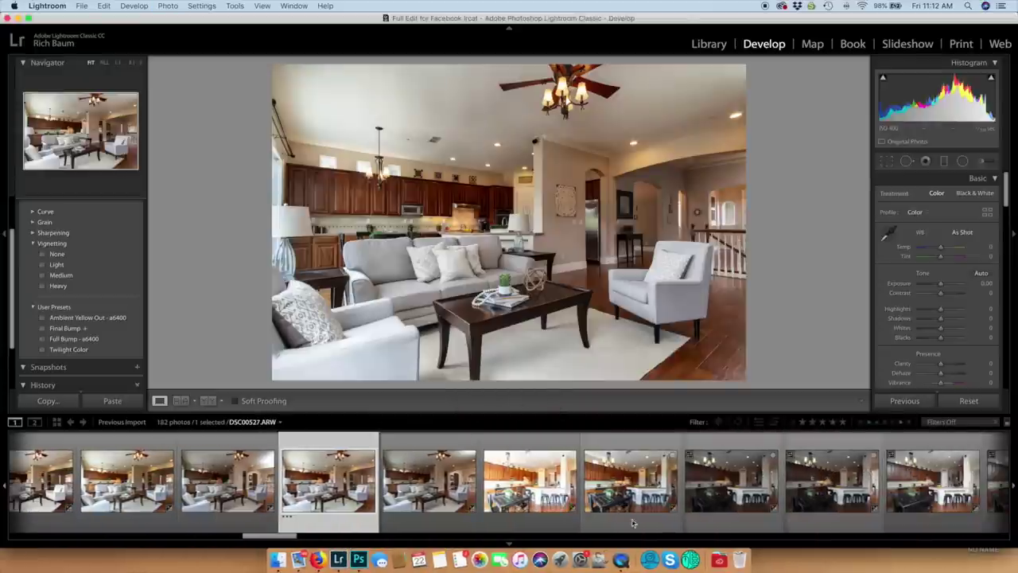
{"action": "key", "text": "3"}
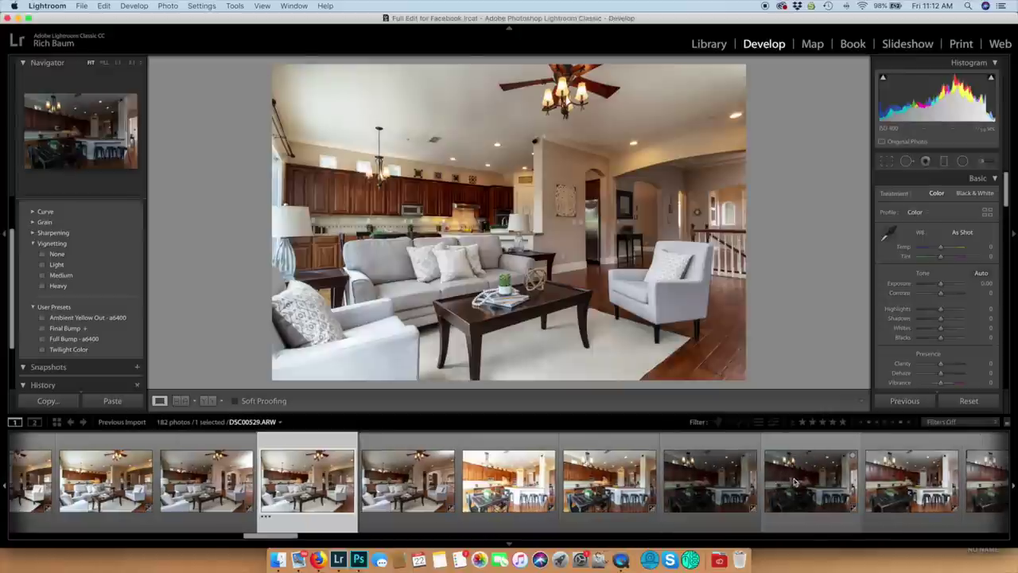
Step: Rate kitchen shots DSC00527 and DSC00526 1 star, applying the Ambient Yellow Out - a6400 preset and -1.75 exposure to DSC00526
{"action": "left_click", "coordinate": [621, 489]}
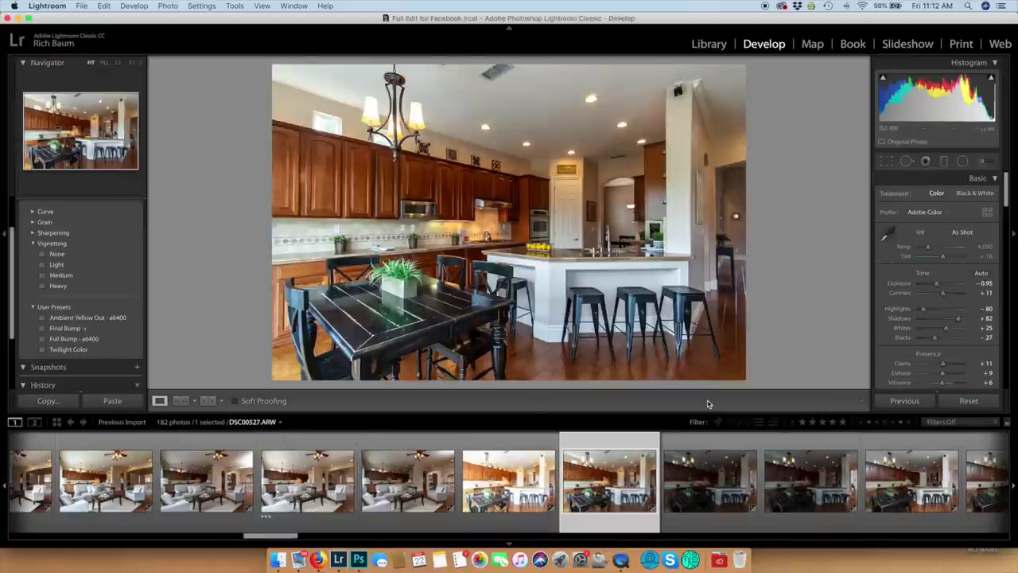
{"action": "key", "text": "1"}
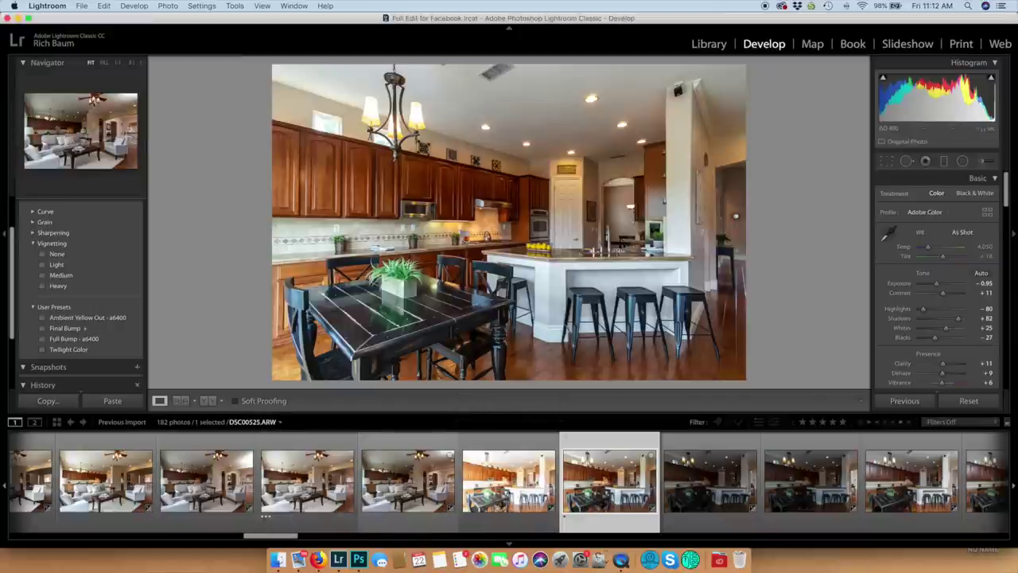
{"action": "left_click", "coordinate": [517, 493]}
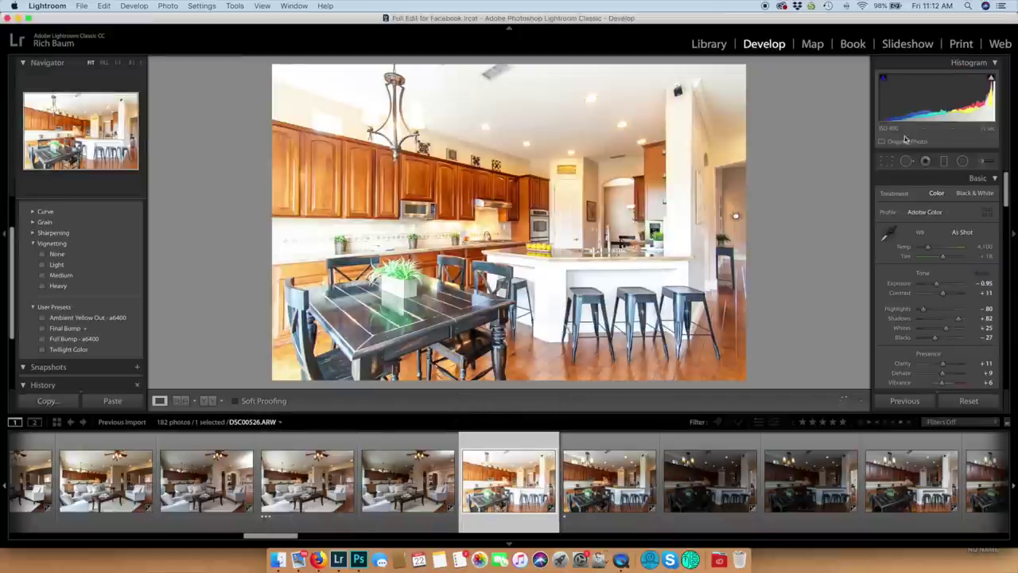
{"action": "left_click", "coordinate": [86, 317]}
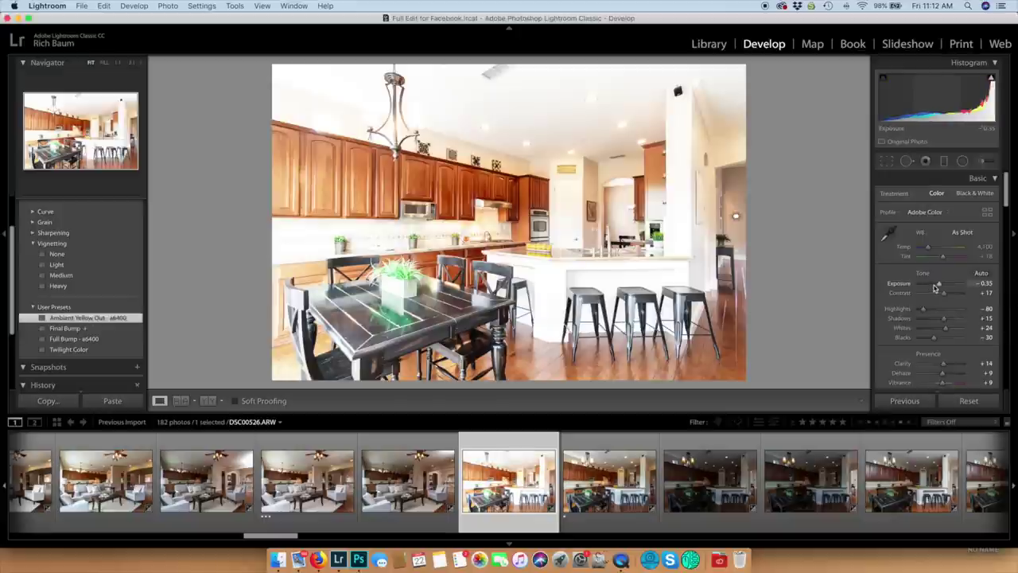
{"action": "mouse_move", "coordinate": [940, 286]}
{"action": "left_mouse_down"}
{"action": "mouse_move", "coordinate": [922, 286]}
{"action": "mouse_move", "coordinate": [934, 287]}
{"action": "left_mouse_up"}
{"action": "key", "text": "1"}
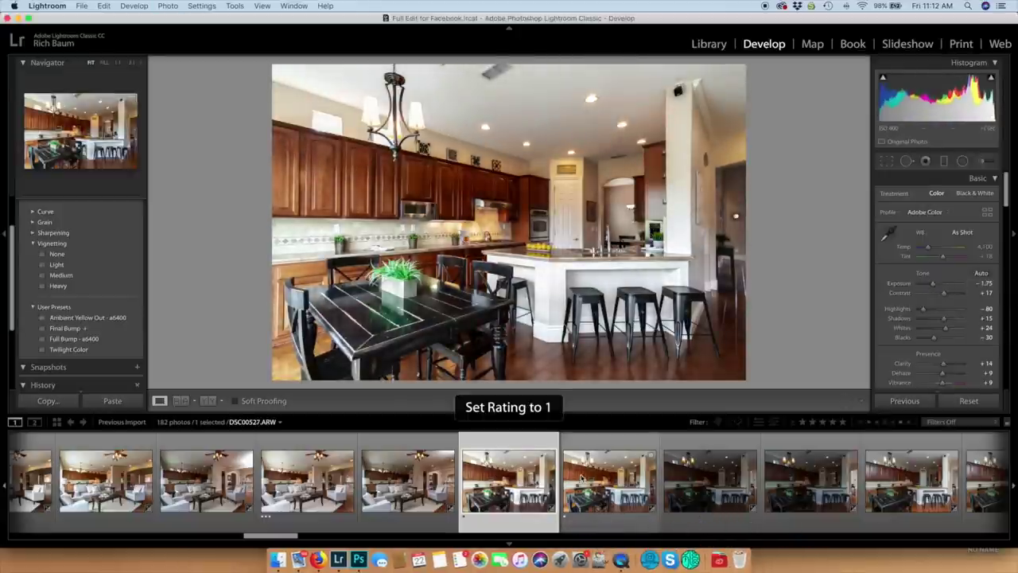
Step: Open the kitchen shots DSC00526 and DSC00527 together as layers in Photoshop
{"action": "left_click", "coordinate": [596, 467], "text": "super"}
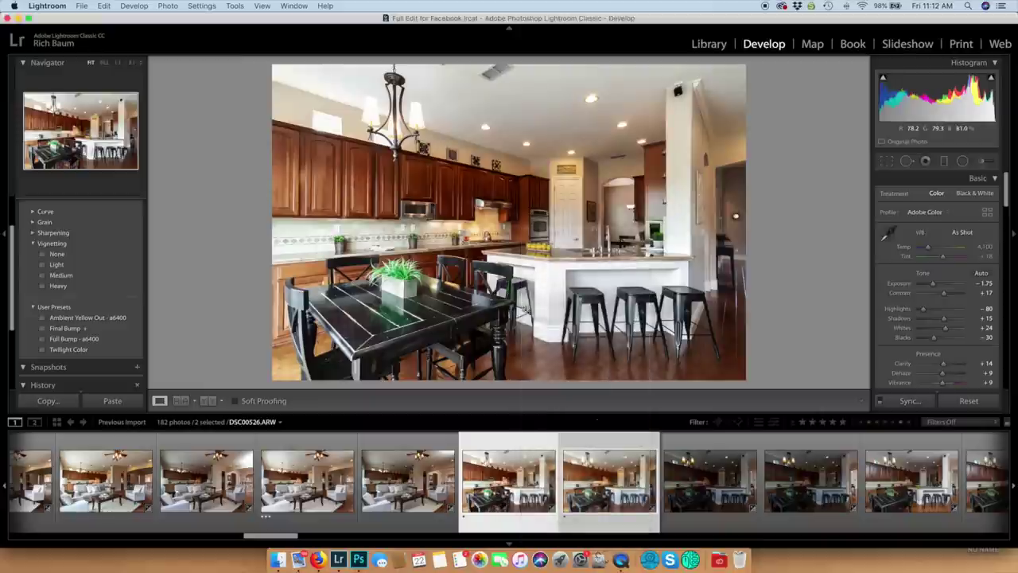
{"action": "right_click", "coordinate": [543, 291]}
{"action": "mouse_move", "coordinate": [559, 319]}
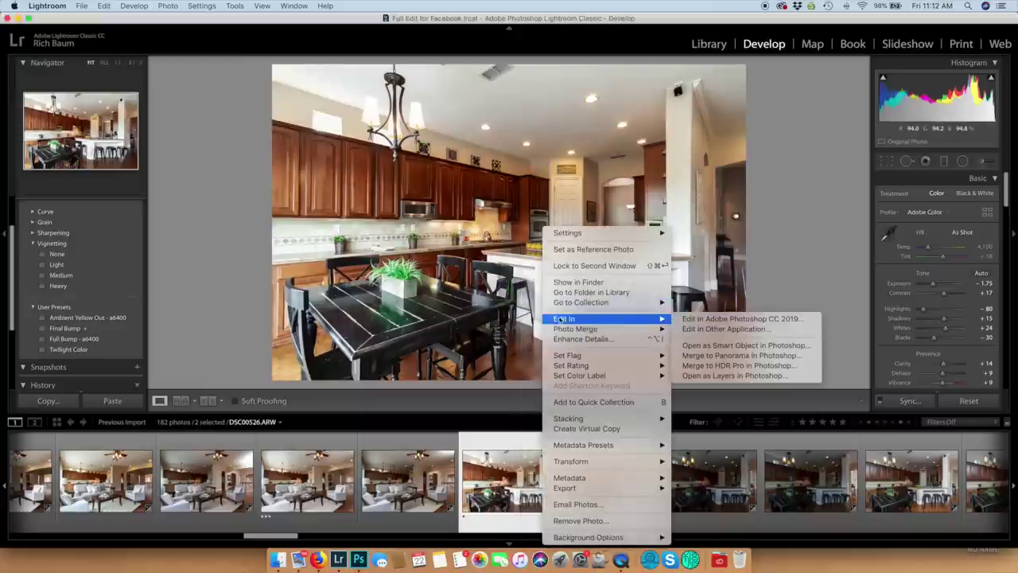
{"action": "left_click", "coordinate": [713, 376]}
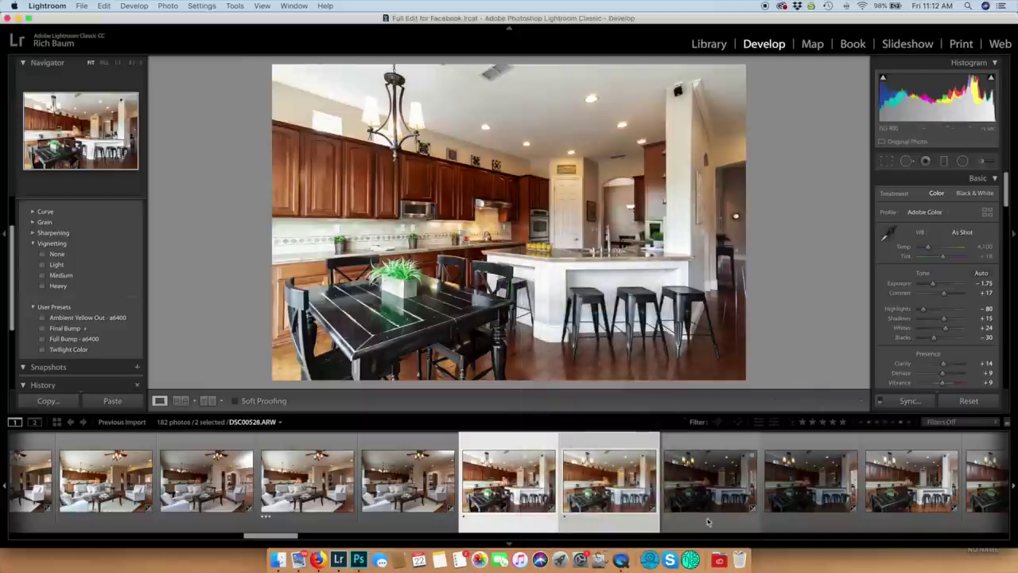
Step: Compare the darker kitchen exposures DSC00529 and DSC00528 with the brighter DSC00527
{"action": "left_click", "coordinate": [785, 490]}
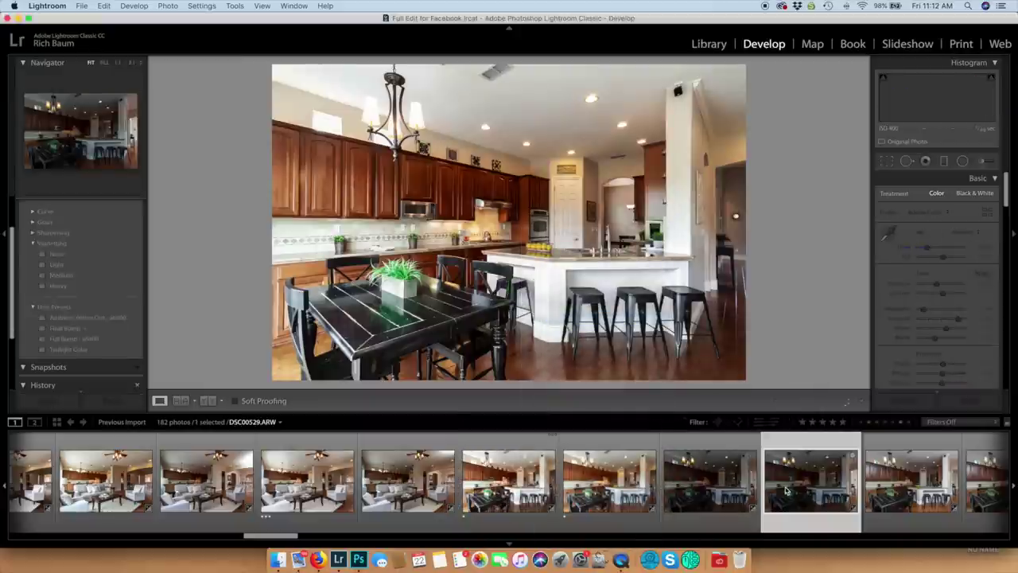
{"action": "left_click", "coordinate": [727, 490]}
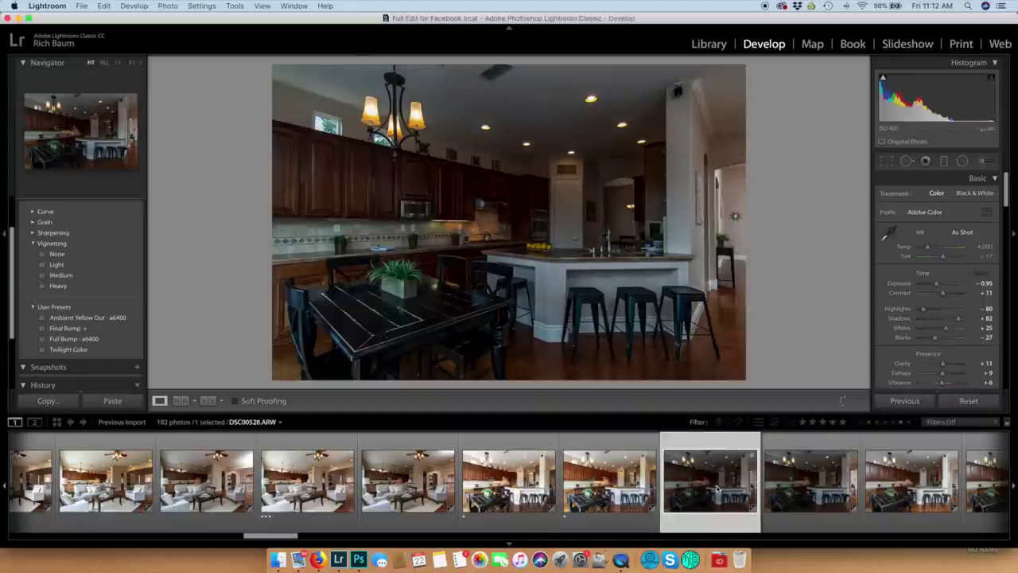
{"action": "left_click", "coordinate": [630, 490]}
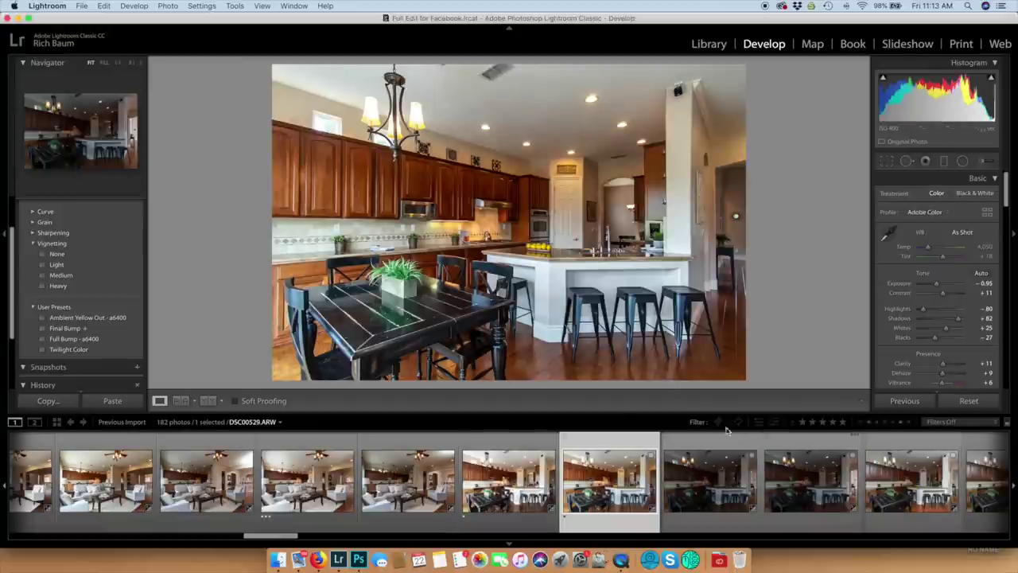
Step: Raise DSC00529's exposure to +0.45 and open it together with DSC00526 as layers in Photoshop
{"action": "left_click", "coordinate": [839, 473]}
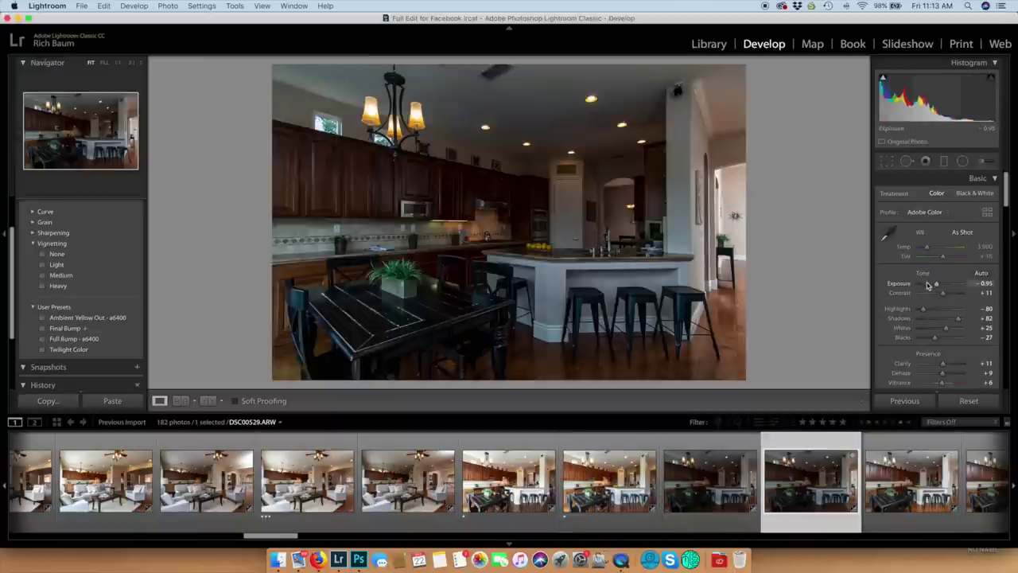
{"action": "left_click_drag", "start_coordinate": [937, 284], "coordinate": [944, 290]}
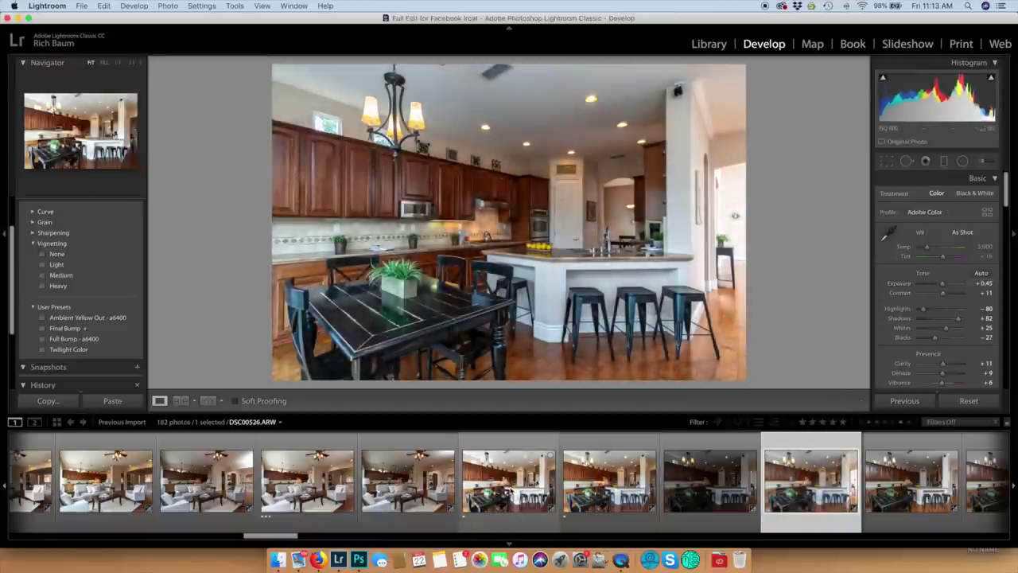
{"action": "left_click", "coordinate": [509, 481], "text": "super"}
{"action": "right_click", "coordinate": [534, 229]}
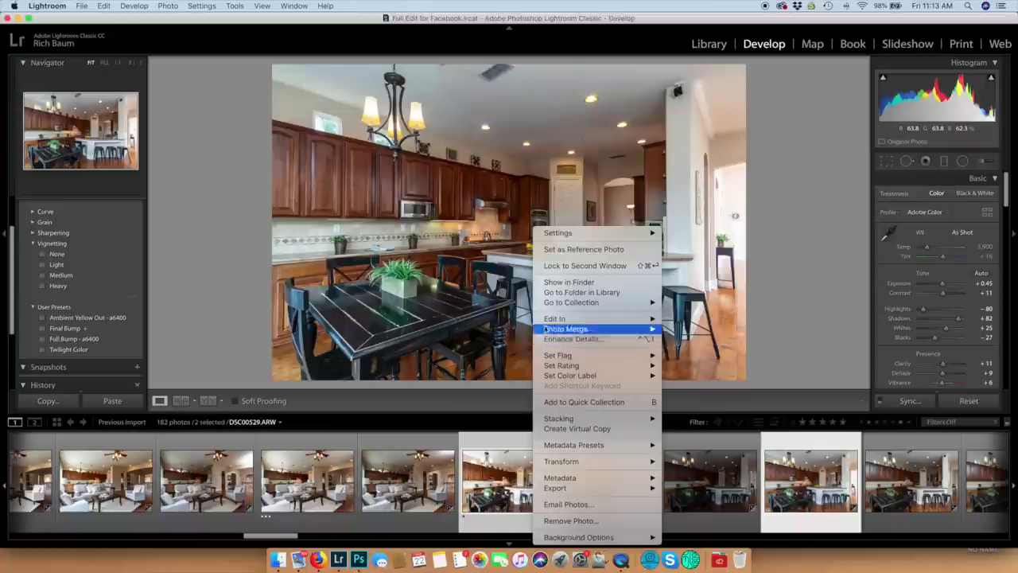
{"action": "mouse_move", "coordinate": [552, 320]}
{"action": "left_click", "coordinate": [708, 376]}
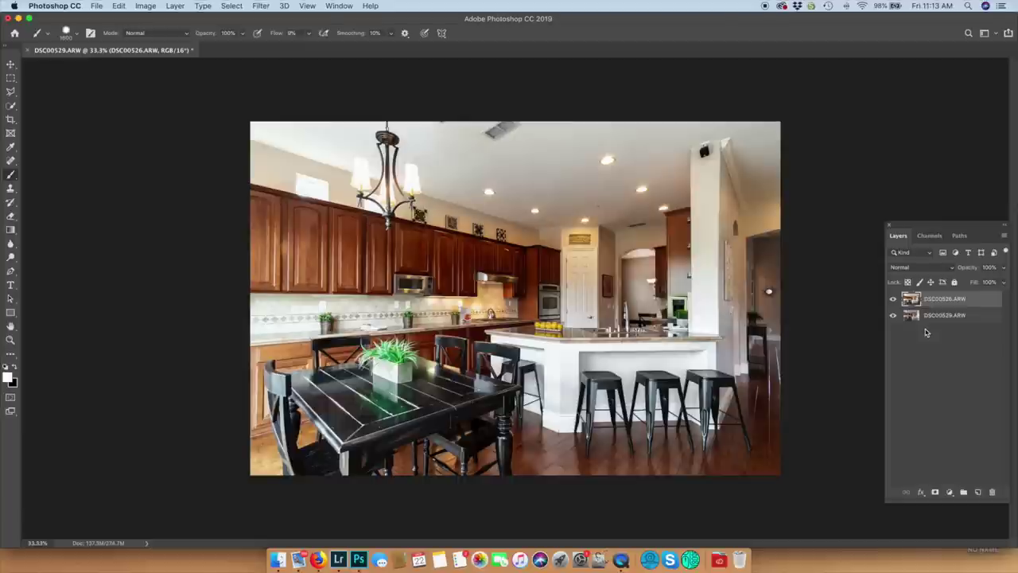
Step: Add a black mask to the DSC00526 layer and paint it back in white over the ceiling, table, hallway and island
{"action": "left_click", "coordinate": [935, 493], "text": "alt"}
{"action": "left_click", "coordinate": [605, 160]}
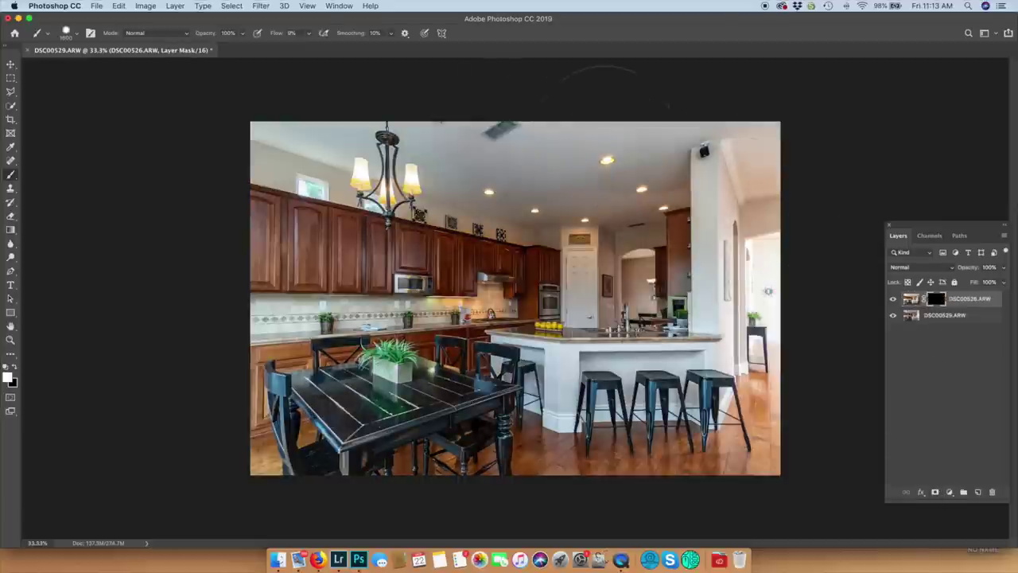
{"action": "mouse_move", "coordinate": [605, 159]}
{"action": "left_mouse_down"}
{"action": "mouse_move", "coordinate": [493, 159]}
{"action": "mouse_move", "coordinate": [668, 167]}
{"action": "mouse_move", "coordinate": [668, 254]}
{"action": "mouse_move", "coordinate": [557, 310]}
{"action": "mouse_move", "coordinate": [565, 239]}
{"action": "mouse_move", "coordinate": [398, 294]}
{"action": "mouse_move", "coordinate": [302, 302]}
{"action": "mouse_move", "coordinate": [303, 163]}
{"action": "left_mouse_up"}
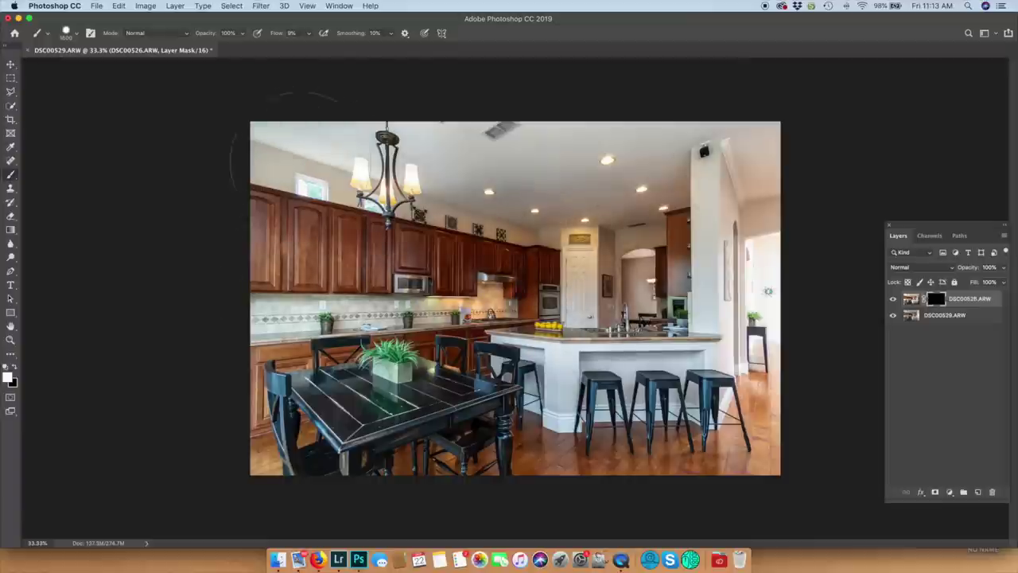
{"action": "mouse_move", "coordinate": [382, 350]}
{"action": "left_mouse_down"}
{"action": "mouse_move", "coordinate": [326, 421]}
{"action": "mouse_move", "coordinate": [385, 382]}
{"action": "left_mouse_up"}
{"action": "mouse_move", "coordinate": [766, 230]}
{"action": "left_mouse_down"}
{"action": "mouse_move", "coordinate": [765, 333]}
{"action": "mouse_move", "coordinate": [731, 152]}
{"action": "left_mouse_up"}
{"action": "mouse_move", "coordinate": [762, 239]}
{"action": "left_mouse_down"}
{"action": "mouse_move", "coordinate": [748, 414]}
{"action": "mouse_move", "coordinate": [731, 461]}
{"action": "mouse_move", "coordinate": [540, 397]}
{"action": "mouse_move", "coordinate": [676, 286]}
{"action": "left_mouse_up"}
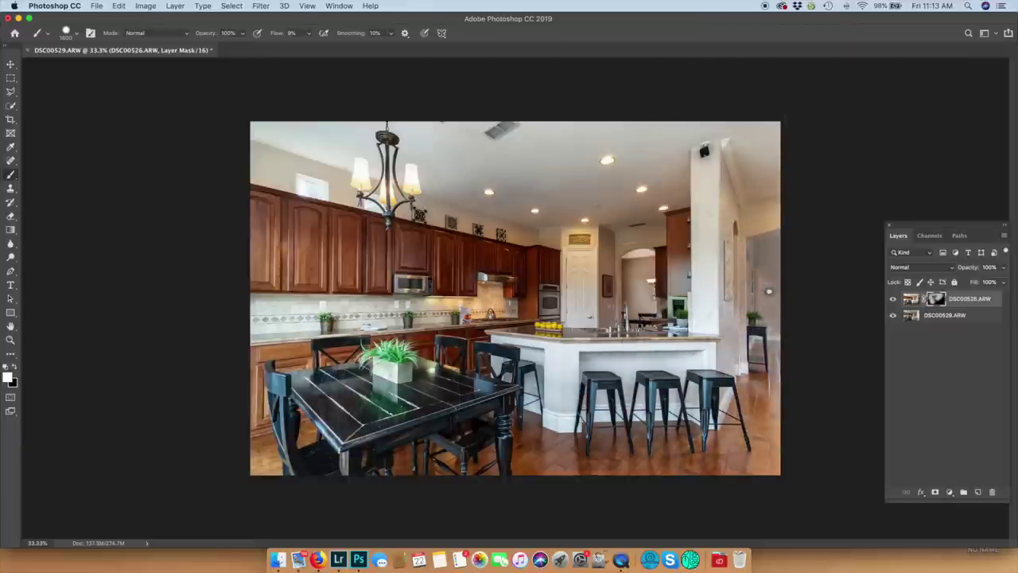
{"action": "left_click_drag", "start_coordinate": [536, 354], "coordinate": [579, 387]}
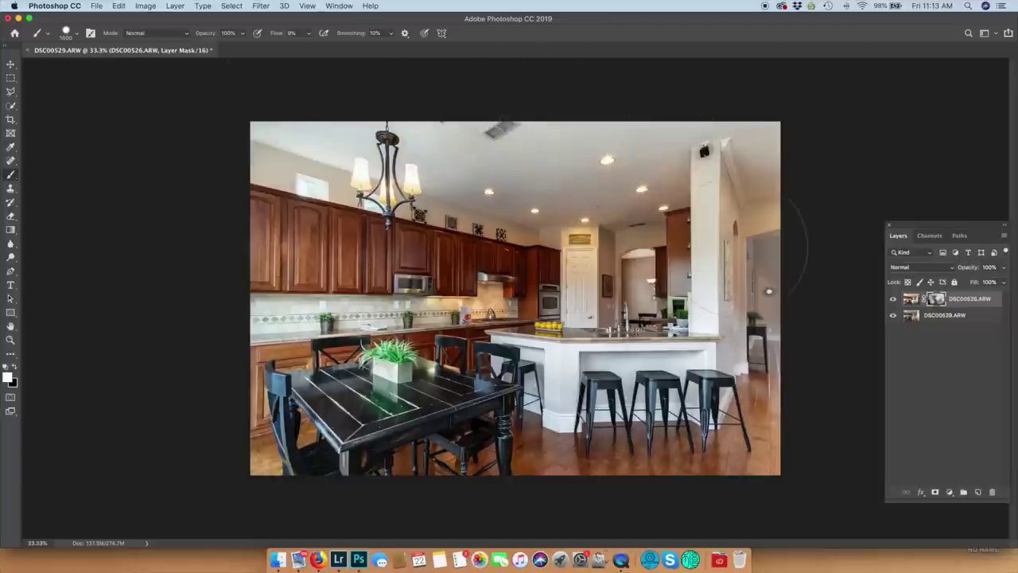
Step: Save the blended kitchen image, switch back to Lightroom and rate it 3 stars
{"action": "key", "text": "super+s"}
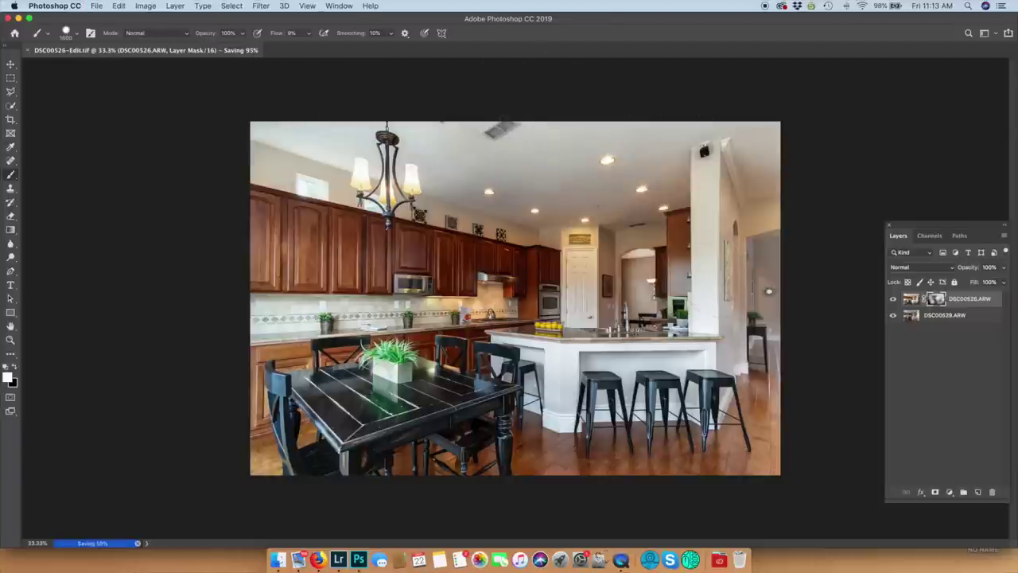
{"action": "left_click", "coordinate": [338, 557]}
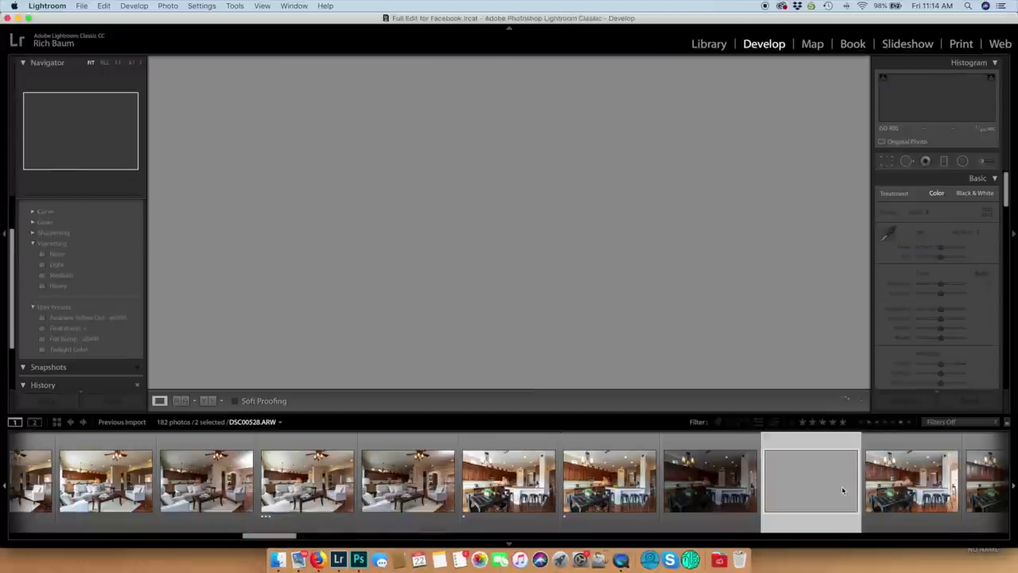
{"action": "key", "text": "3"}
Step: Find the darker kitchen shot DSC00545 facing the windows, set its exposure to -0.35 and rate it 1 star
{"action": "scroll", "coordinate": [827, 478], "scroll_direction": "right", "scroll_amount": 5}
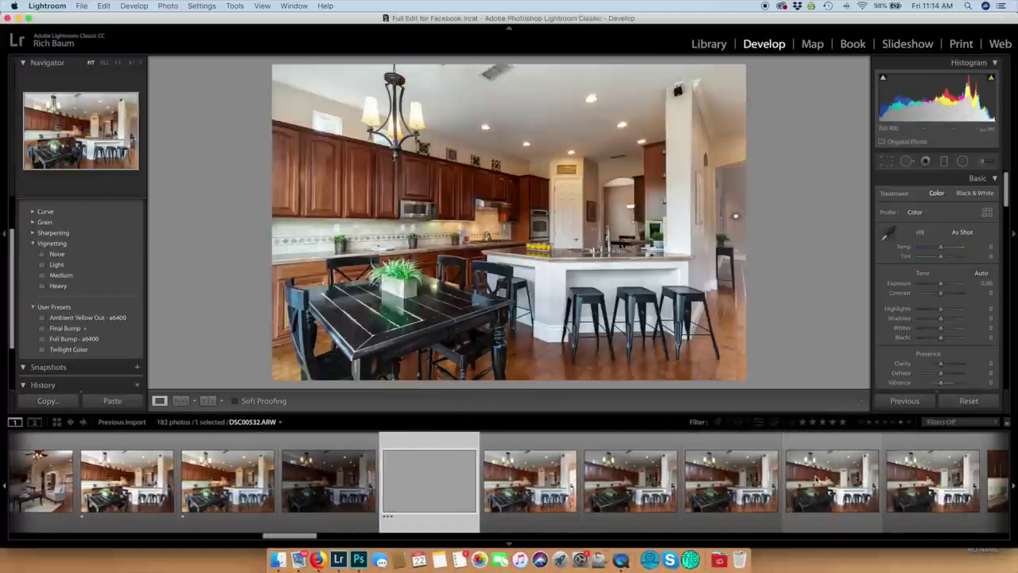
{"action": "scroll", "coordinate": [815, 478], "scroll_direction": "right", "scroll_amount": 3}
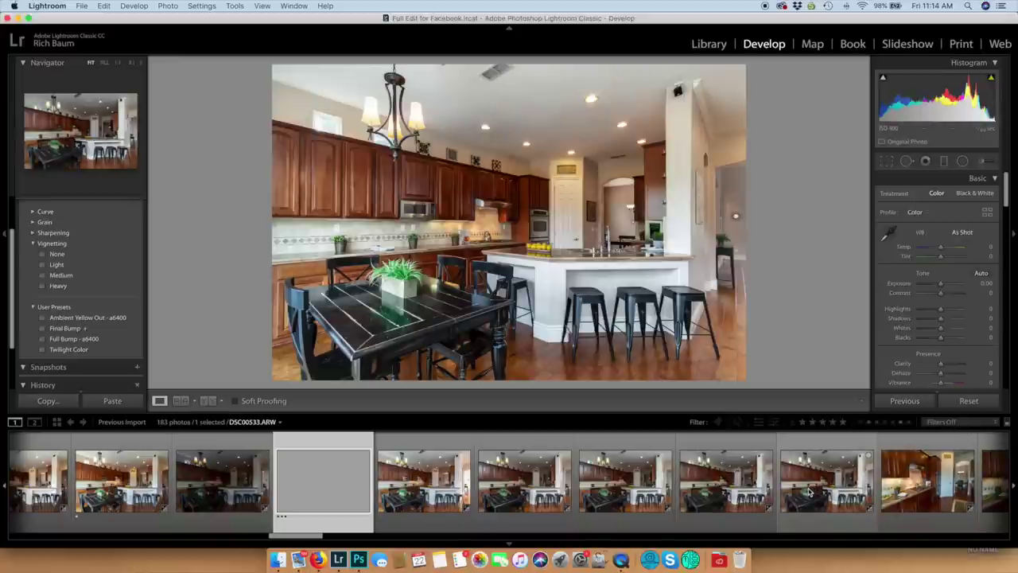
{"action": "scroll", "coordinate": [803, 494], "scroll_direction": "right", "scroll_amount": 2}
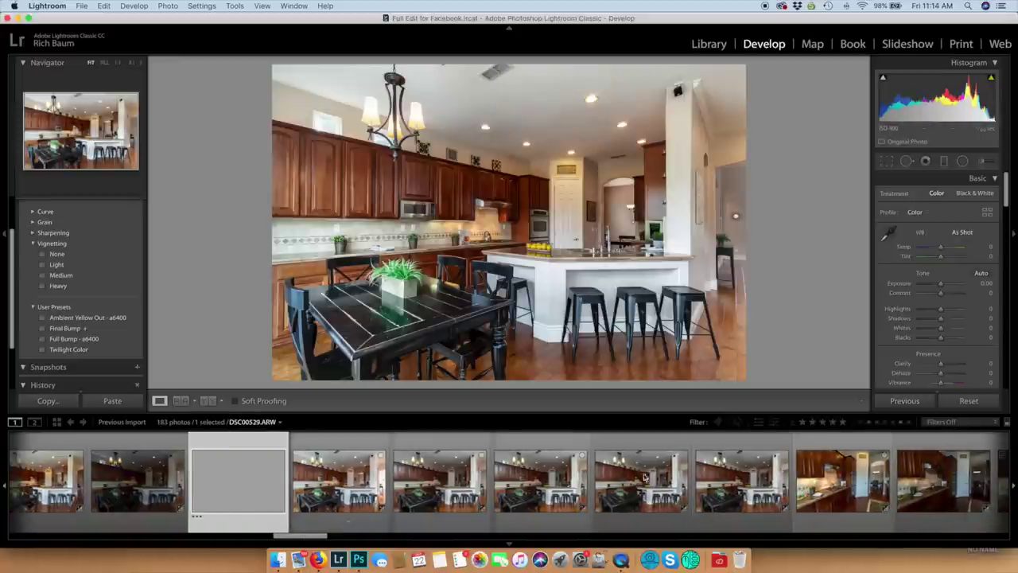
{"action": "scroll", "coordinate": [660, 478], "scroll_direction": "right", "scroll_amount": 3}
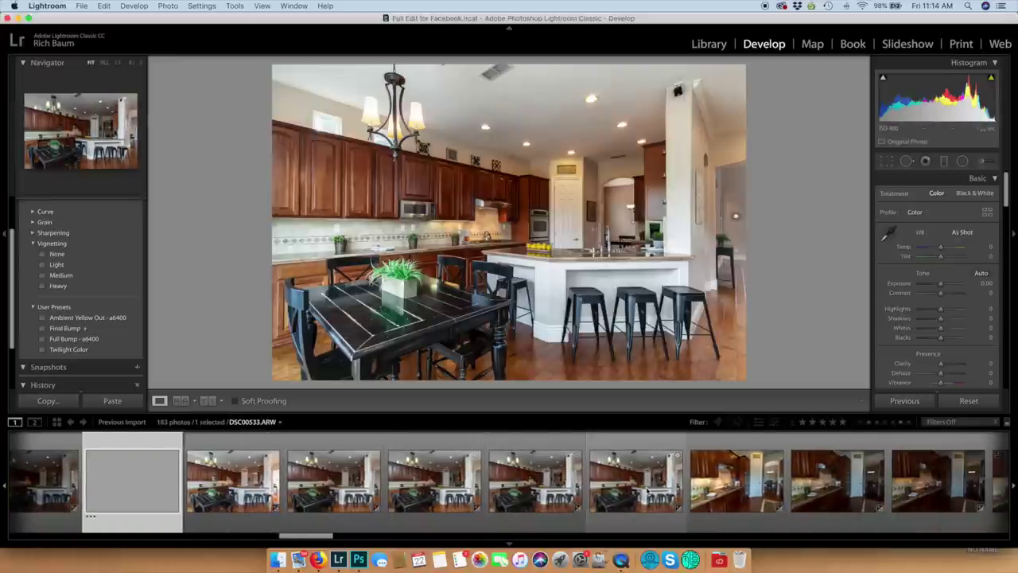
{"action": "scroll", "coordinate": [648, 491], "scroll_direction": "right", "scroll_amount": 5}
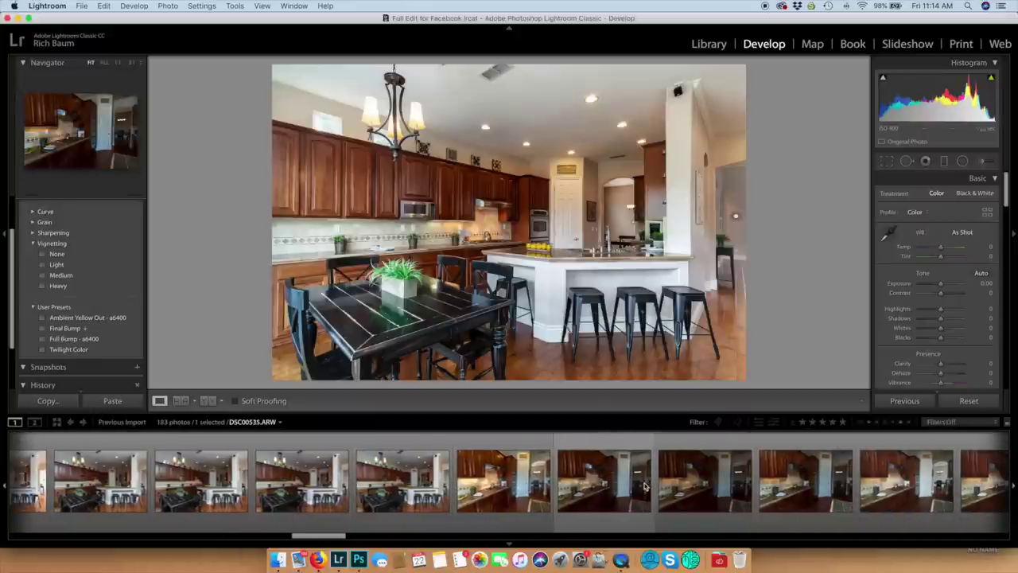
{"action": "scroll", "coordinate": [914, 490], "scroll_direction": "right", "scroll_amount": 10}
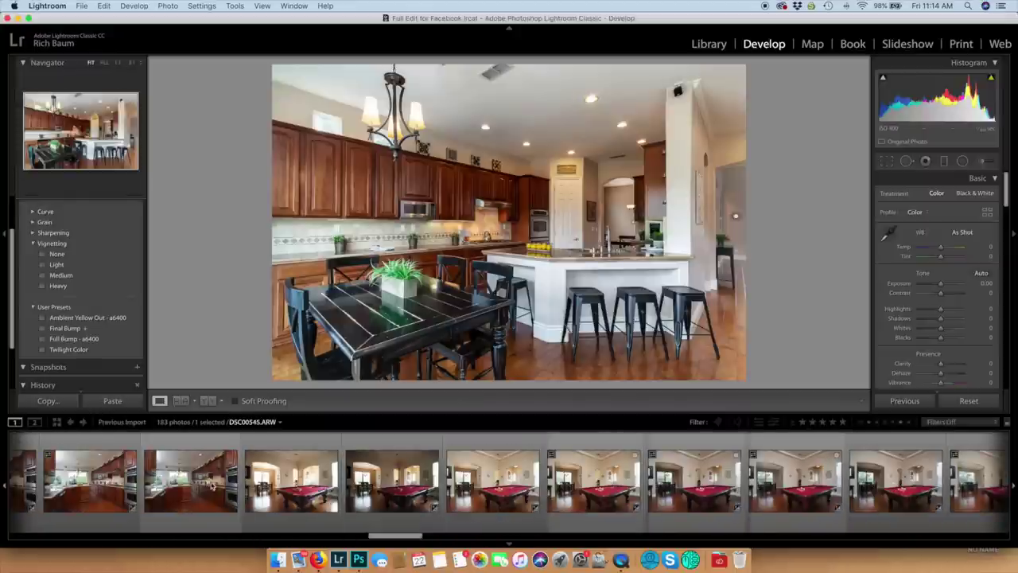
{"action": "left_click", "coordinate": [215, 486]}
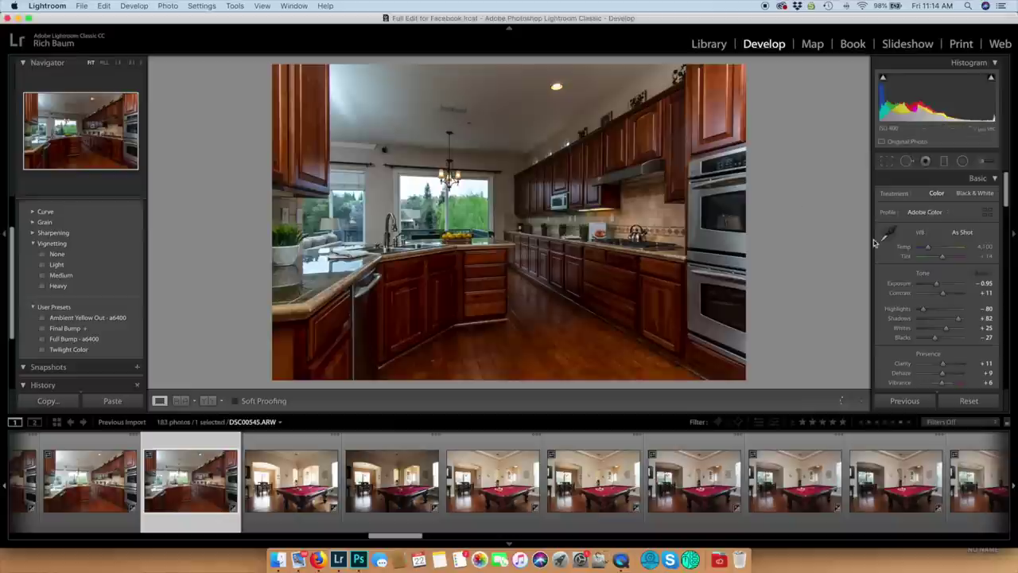
{"action": "left_click_drag", "start_coordinate": [935, 287], "coordinate": [938, 290]}
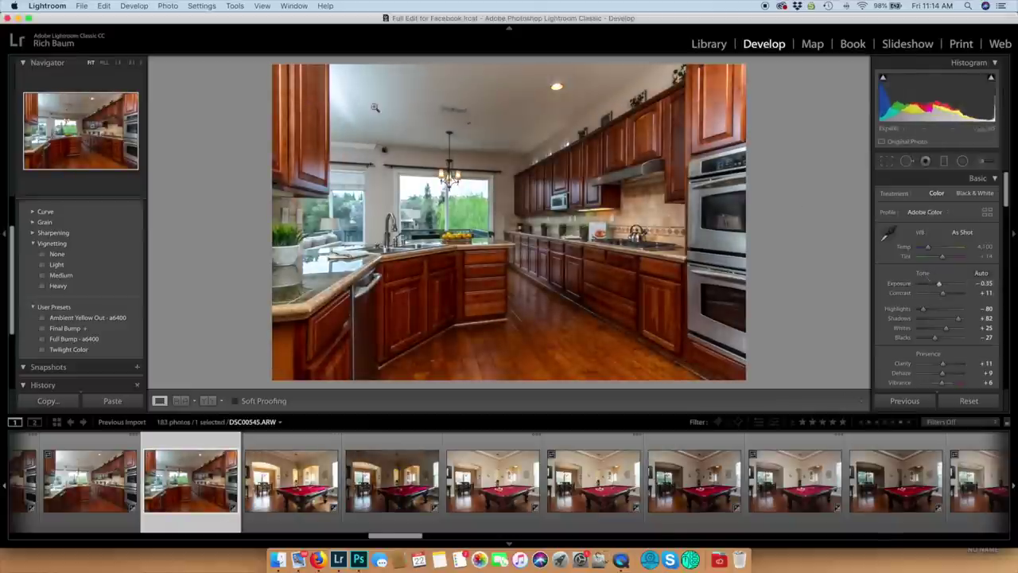
{"action": "key", "text": "1"}
Step: Set the exposure of the bright kitchen shot DSC00541 to -1.50 and rate it 1 star
{"action": "scroll", "coordinate": [196, 489], "scroll_direction": "left", "scroll_amount": 3}
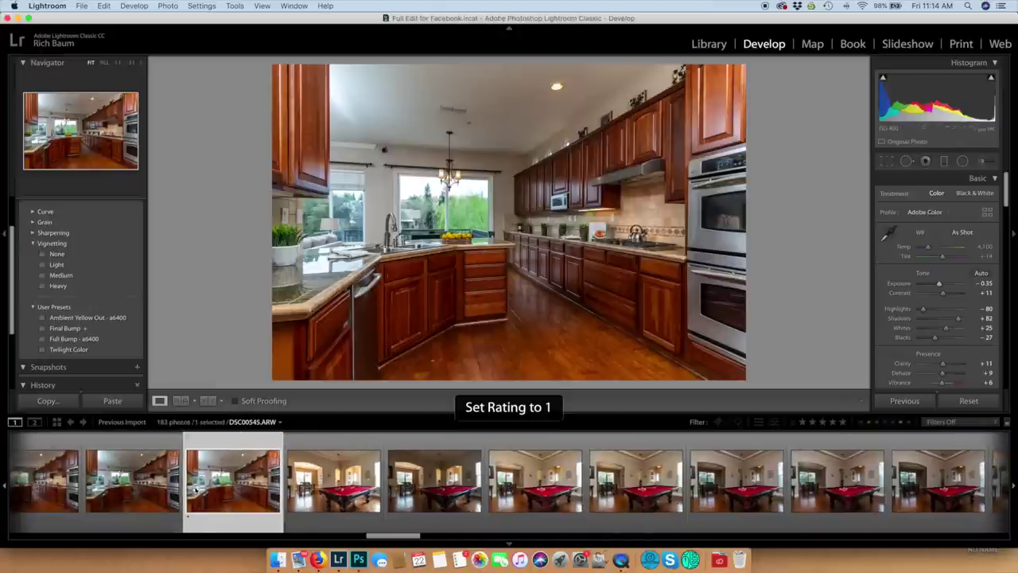
{"action": "scroll", "coordinate": [197, 489], "scroll_direction": "left", "scroll_amount": 1}
{"action": "left_click", "coordinate": [129, 477]}
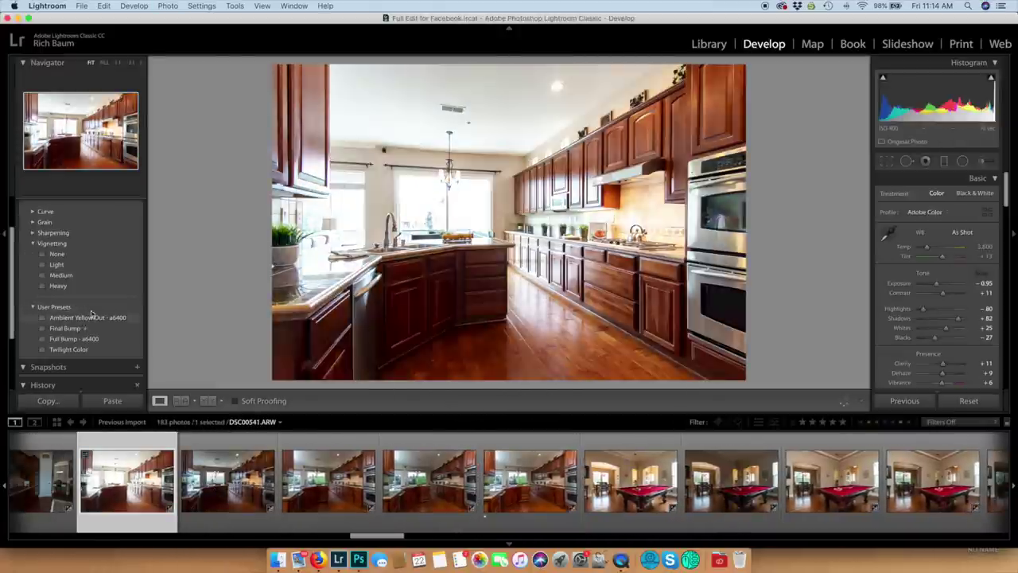
{"action": "left_click_drag", "start_coordinate": [936, 284], "coordinate": [935, 288]}
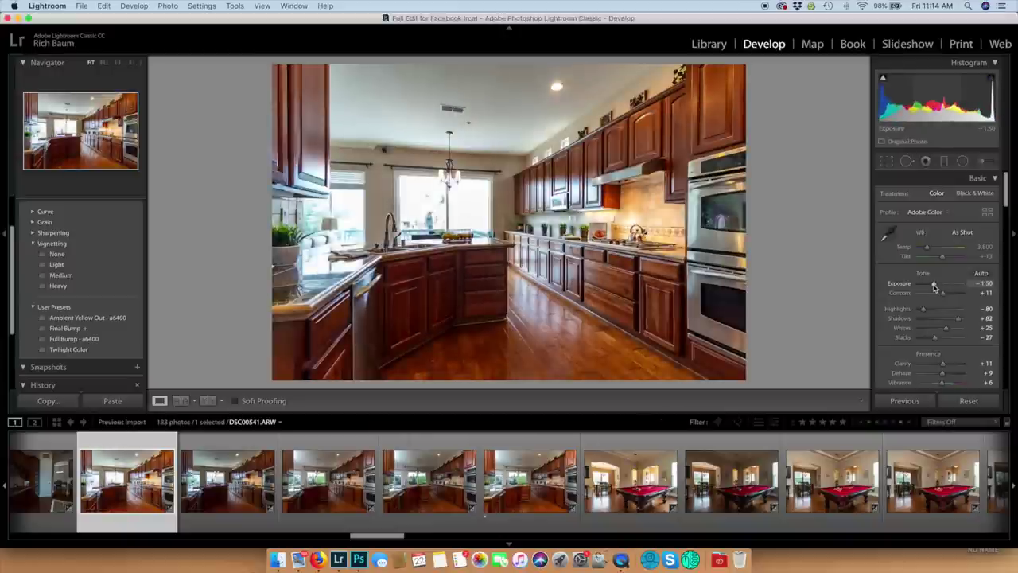
{"action": "key", "text": "1"}
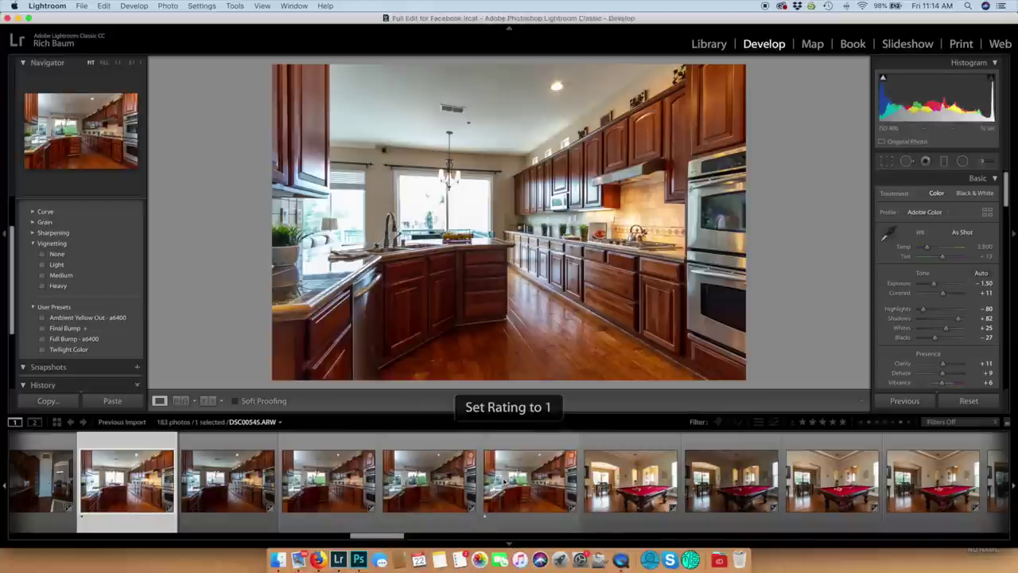
Step: Open the kitchen shots DSC00541 and DSC00545 together as layers in Photoshop
{"action": "left_click", "coordinate": [517, 476], "text": "super"}
{"action": "right_click", "coordinate": [501, 476]}
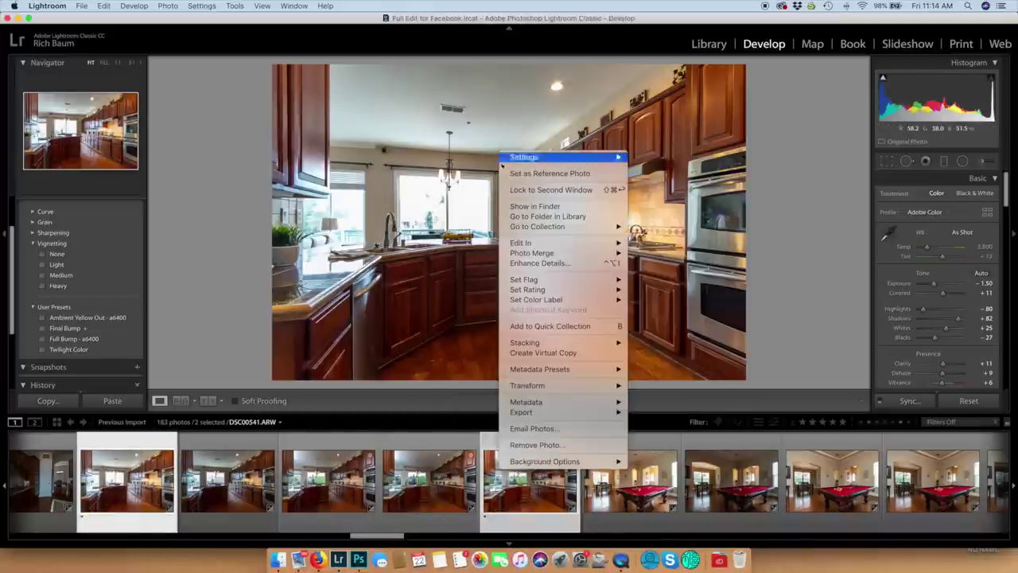
{"action": "mouse_move", "coordinate": [549, 279]}
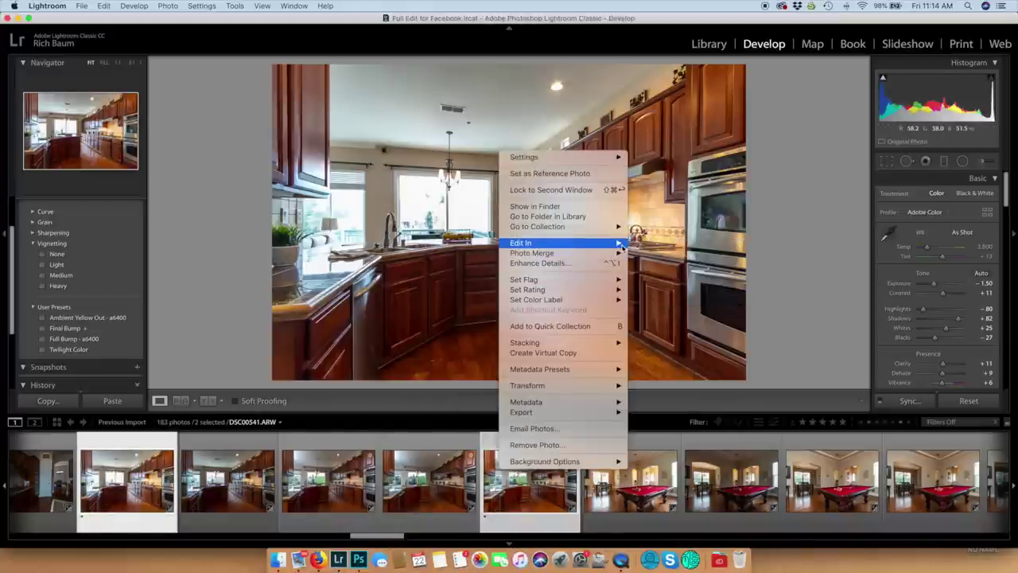
{"action": "mouse_move", "coordinate": [609, 243]}
{"action": "left_click", "coordinate": [663, 301]}
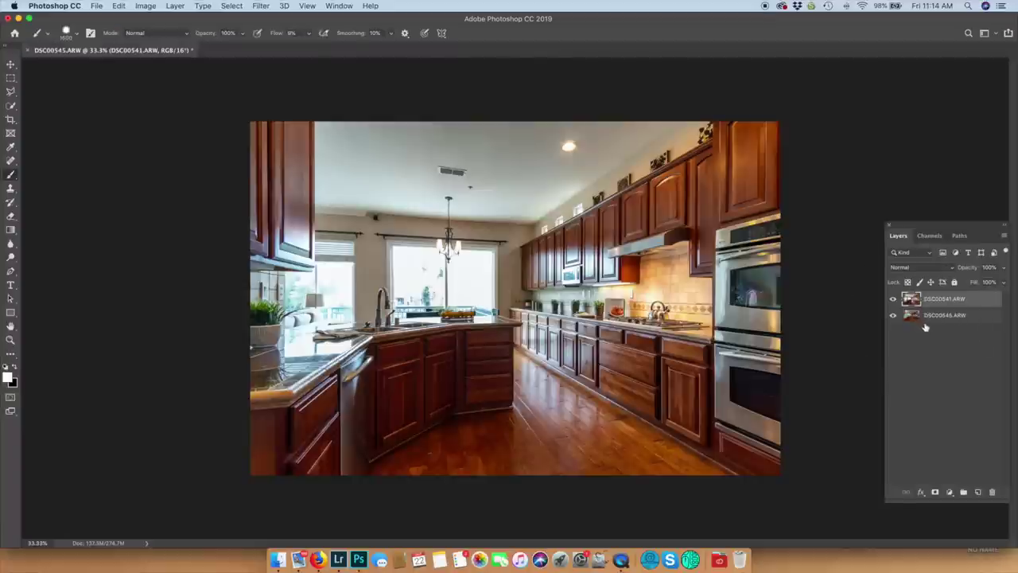
Step: Add a black mask to the DSC00541 layer and paint white over the kitchen interior, keeping the window views from DSC00545
{"action": "left_click", "coordinate": [935, 493], "text": "alt"}
{"action": "mouse_move", "coordinate": [425, 278]}
{"action": "left_mouse_down"}
{"action": "mouse_move", "coordinate": [382, 282]}
{"action": "mouse_move", "coordinate": [660, 278]}
{"action": "mouse_move", "coordinate": [549, 278]}
{"action": "left_mouse_up"}
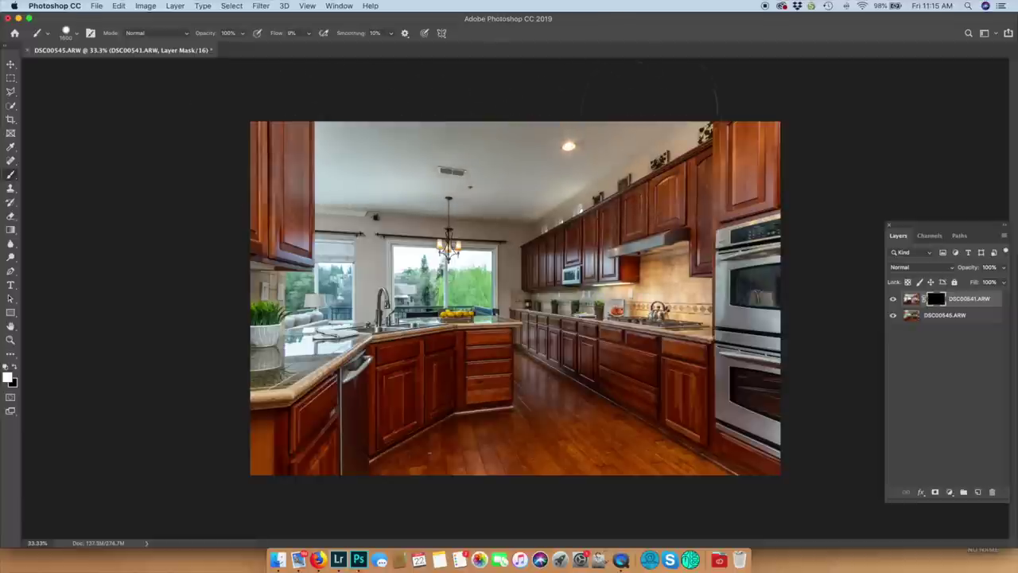
{"action": "mouse_move", "coordinate": [117, 411]}
{"action": "left_mouse_down"}
{"action": "mouse_move", "coordinate": [135, 362]}
{"action": "mouse_move", "coordinate": [219, 268]}
{"action": "mouse_move", "coordinate": [239, 434]}
{"action": "mouse_move", "coordinate": [256, 348]}
{"action": "mouse_move", "coordinate": [248, 398]}
{"action": "mouse_move", "coordinate": [273, 434]}
{"action": "mouse_move", "coordinate": [241, 175]}
{"action": "mouse_move", "coordinate": [251, 132]}
{"action": "mouse_move", "coordinate": [434, 141]}
{"action": "mouse_move", "coordinate": [447, 148]}
{"action": "mouse_move", "coordinate": [426, 189]}
{"action": "mouse_move", "coordinate": [597, 147]}
{"action": "mouse_move", "coordinate": [551, 389]}
{"action": "mouse_move", "coordinate": [458, 441]}
{"action": "mouse_move", "coordinate": [373, 436]}
{"action": "mouse_move", "coordinate": [435, 399]}
{"action": "mouse_move", "coordinate": [364, 413]}
{"action": "mouse_move", "coordinate": [364, 451]}
{"action": "mouse_move", "coordinate": [396, 172]}
{"action": "left_mouse_up"}
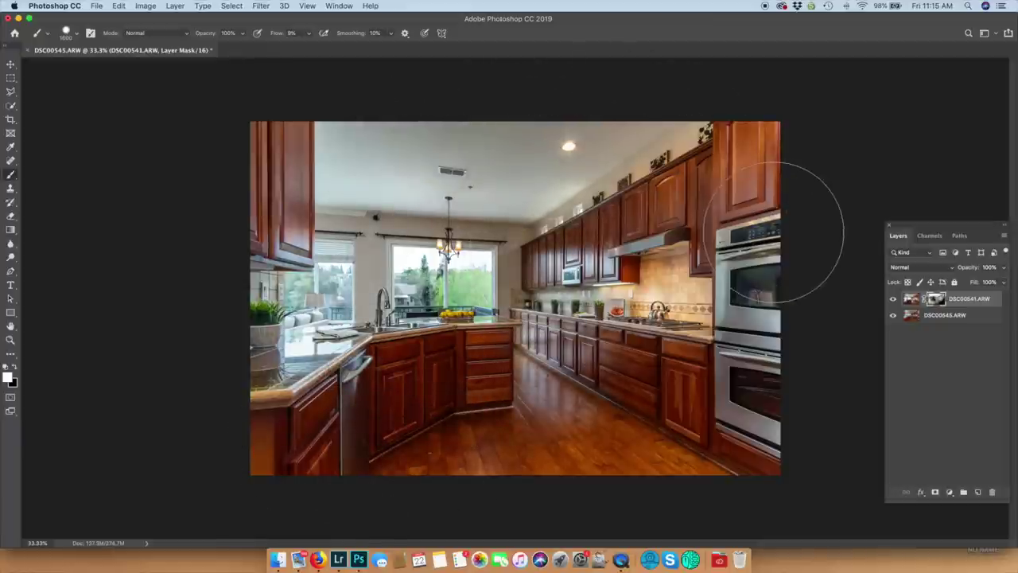
Step: Save and close the blended kitchen image, switch back to Lightroom and rate it 3 stars
{"action": "key", "text": "super+s"}
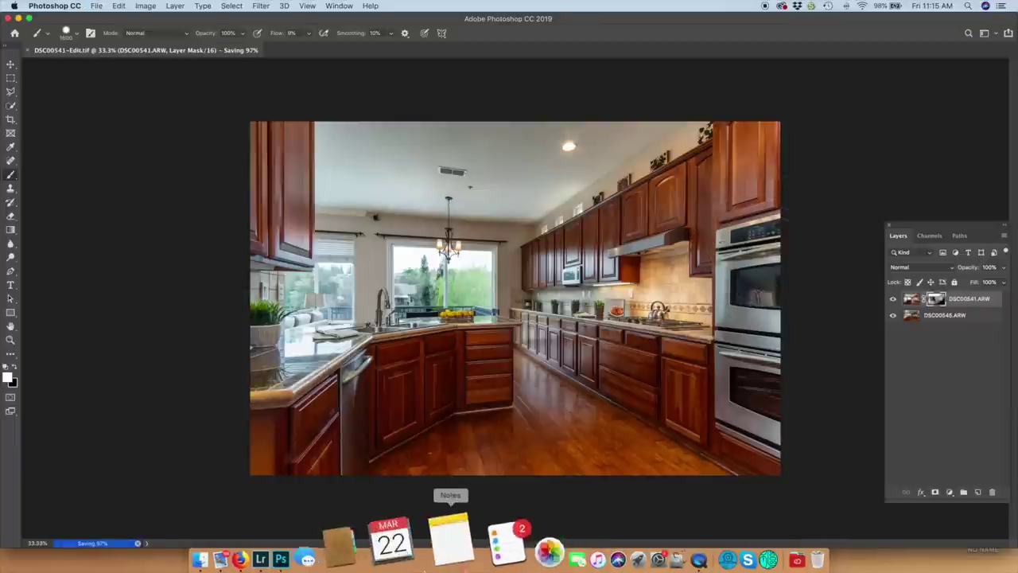
{"action": "key", "text": "super+w"}
{"action": "left_click", "coordinate": [342, 554]}
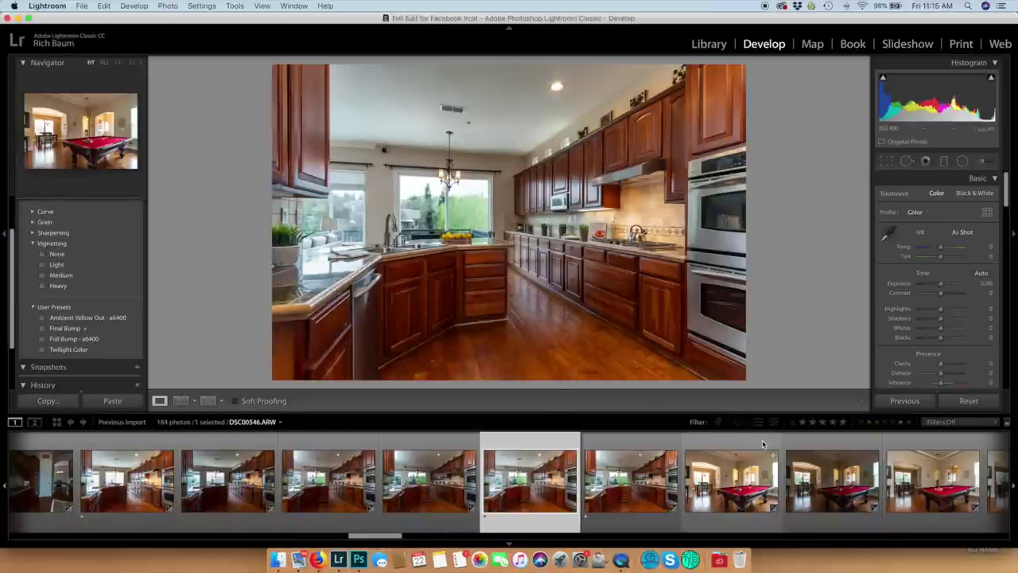
{"action": "key", "text": "3"}
Step: Apply the Ambient Yellow Out - a6400 preset and -0.75 exposure to pool table shot DSC00546, and rate it 1 star
{"action": "scroll", "coordinate": [849, 499], "scroll_direction": "down", "scroll_amount": 3}
{"action": "scroll", "coordinate": [849, 500], "scroll_direction": "down", "scroll_amount": 4}
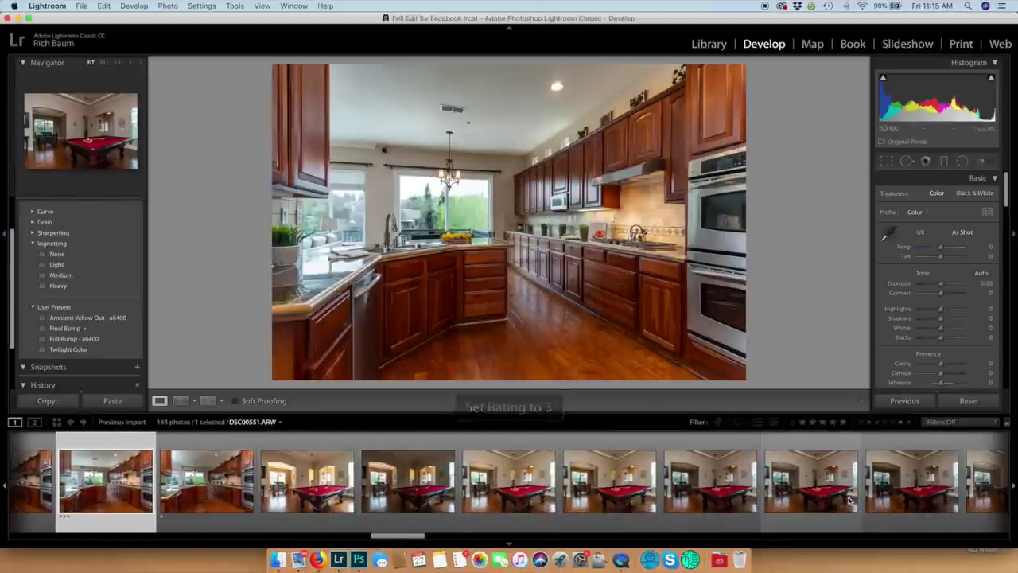
{"action": "left_click", "coordinate": [803, 485]}
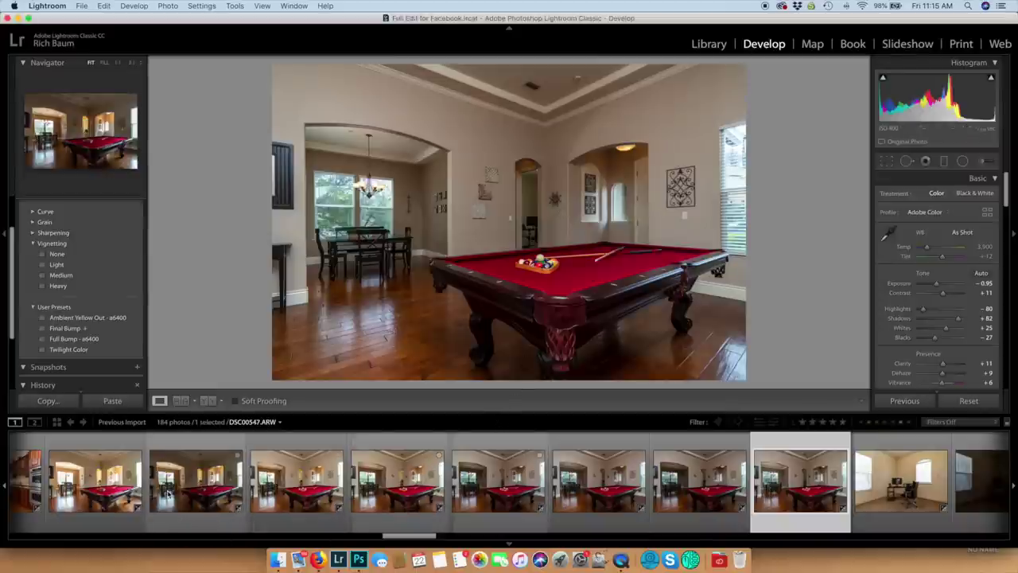
{"action": "left_click", "coordinate": [107, 477]}
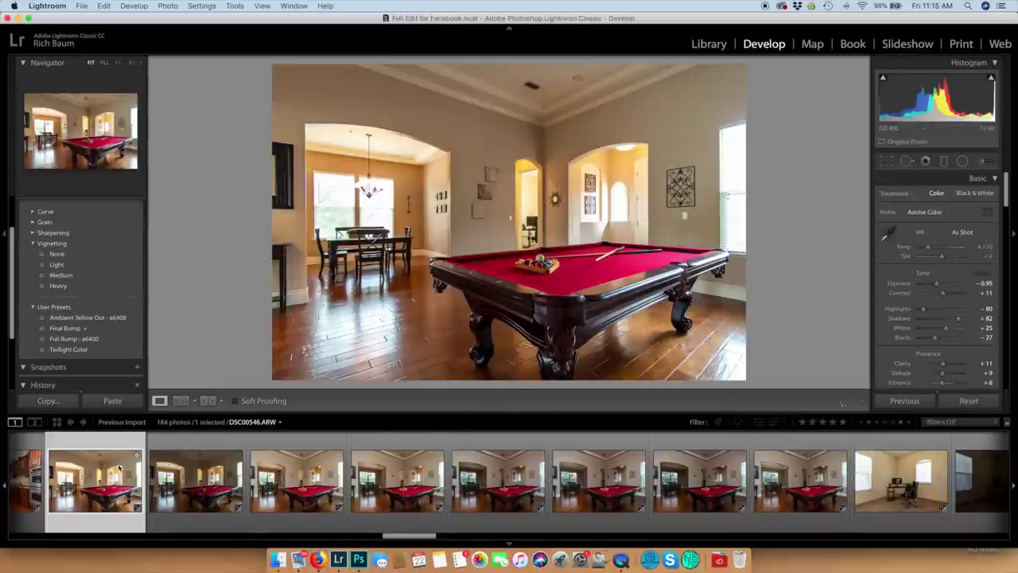
{"action": "left_click", "coordinate": [88, 317]}
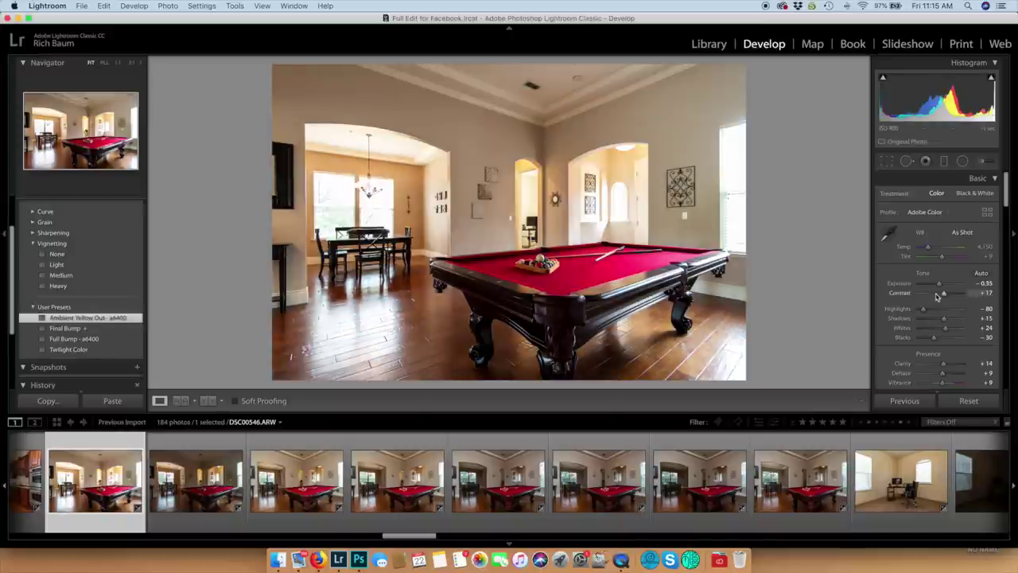
{"action": "left_click_drag", "start_coordinate": [940, 284], "coordinate": [935, 291]}
{"action": "key", "text": "1"}
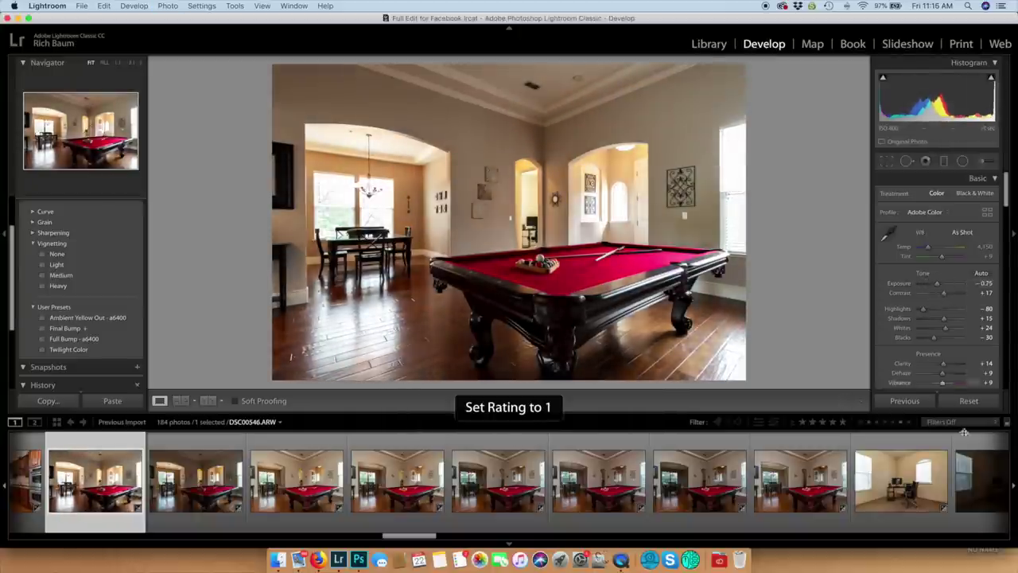
Step: Rate pool table flash shot DSC00553 1 star and open it together with DSC00546 as layers in Photoshop
{"action": "left_click", "coordinate": [806, 497]}
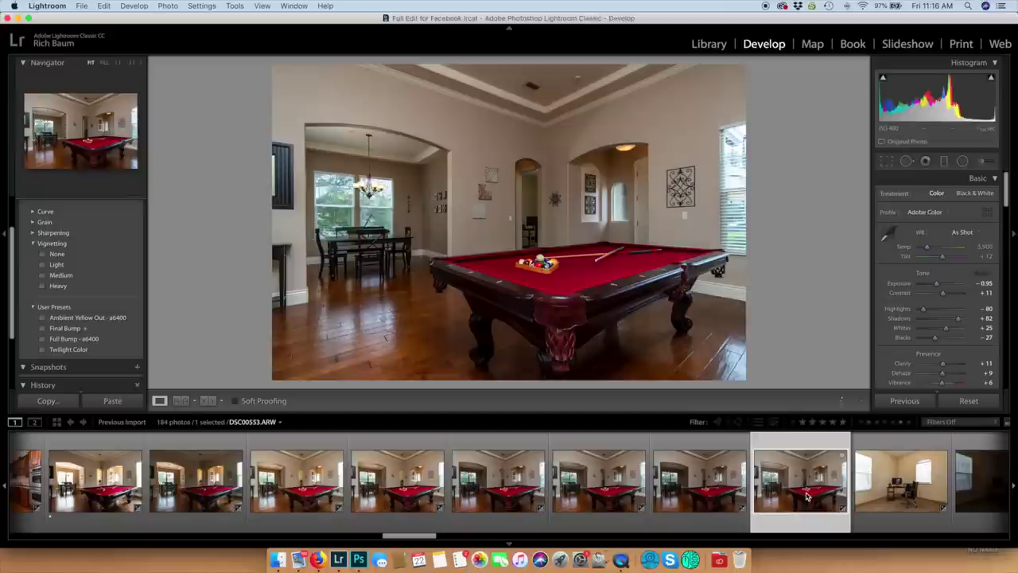
{"action": "key", "text": "1"}
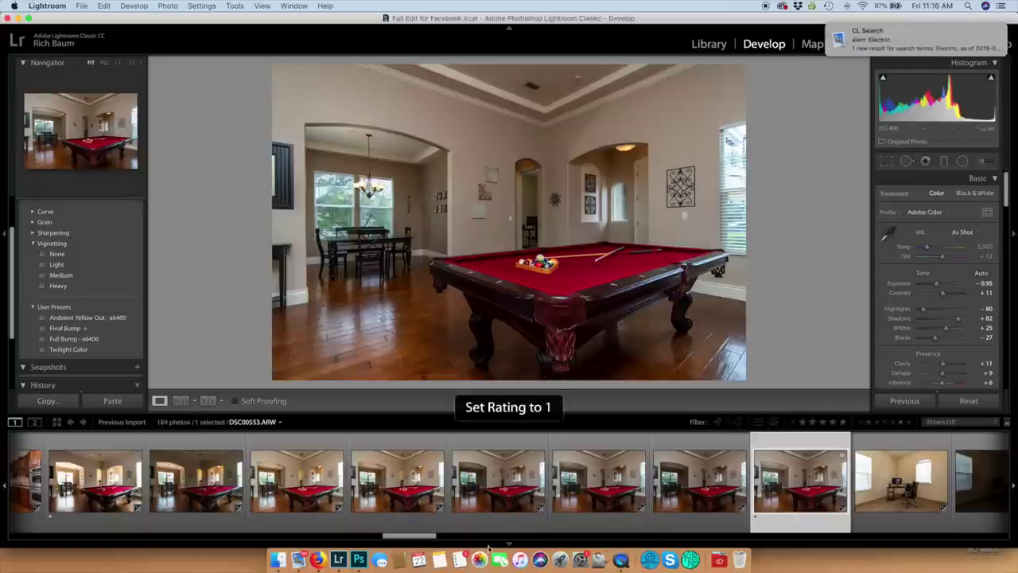
{"action": "left_click", "coordinate": [96, 490], "text": "super"}
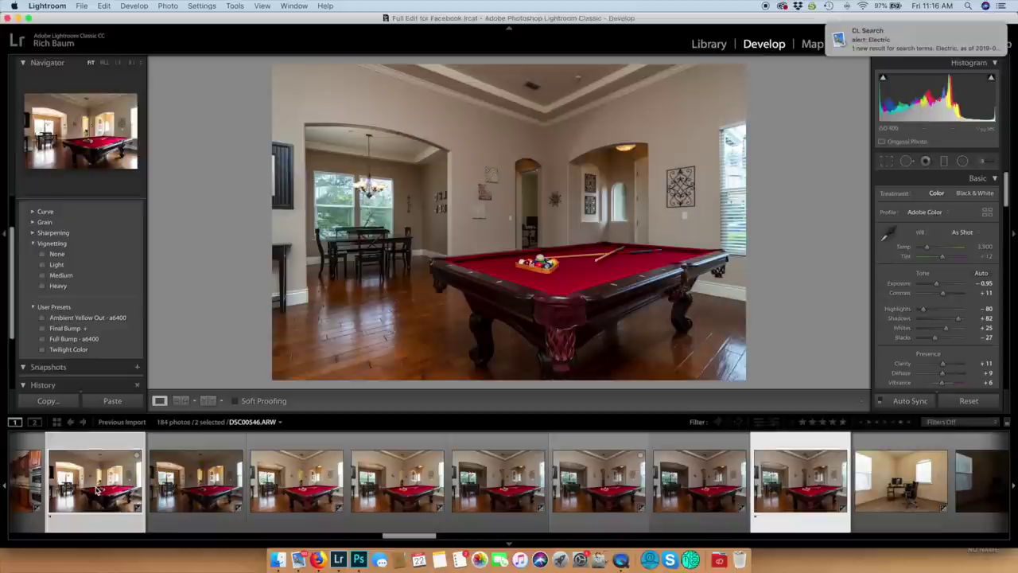
{"action": "right_click", "coordinate": [580, 174]}
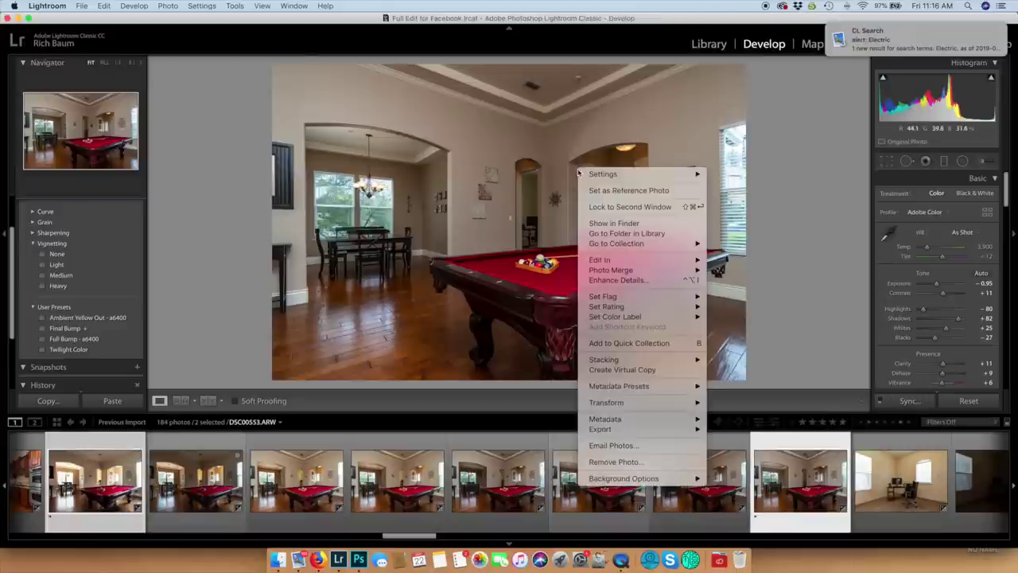
{"action": "mouse_move", "coordinate": [637, 260]}
{"action": "left_click", "coordinate": [813, 317]}
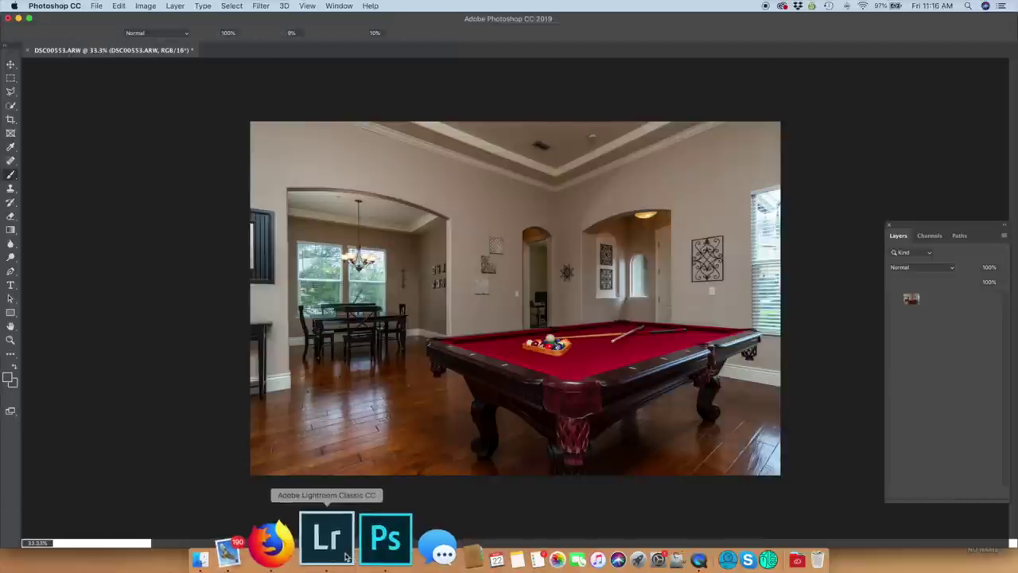
{"action": "left_click", "coordinate": [338, 560]}
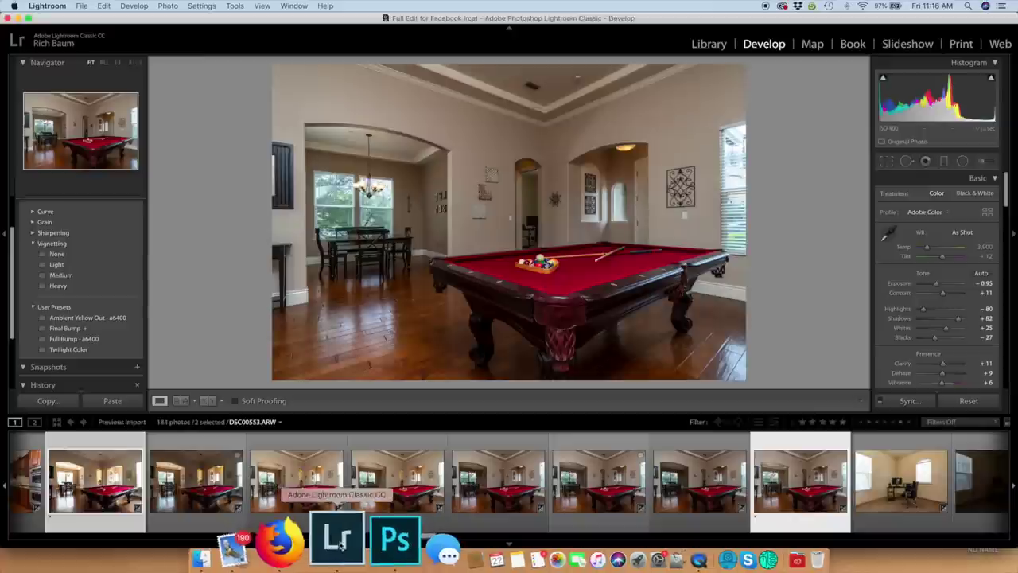
{"action": "left_click", "coordinate": [401, 541]}
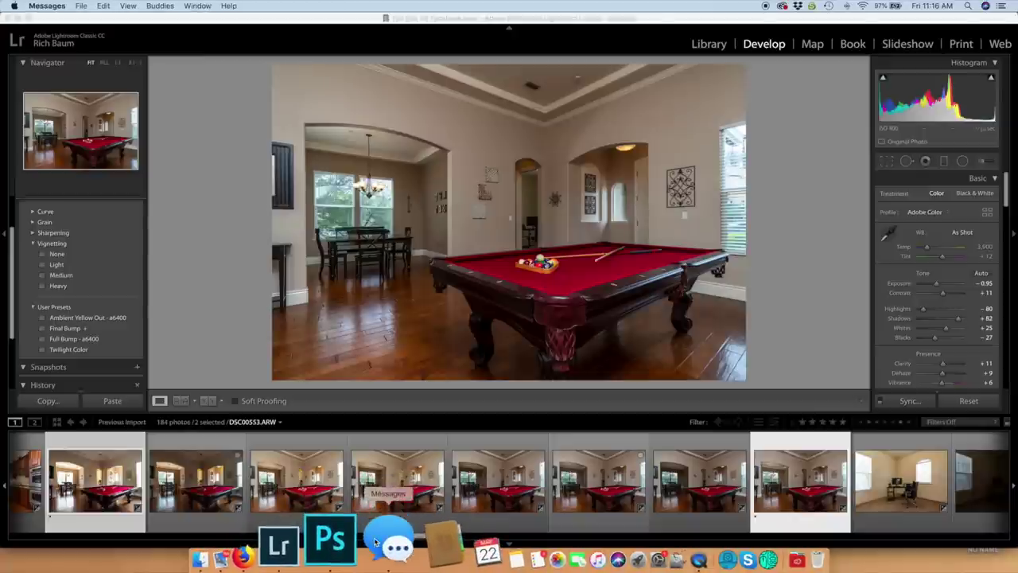
{"action": "right_click", "coordinate": [379, 522]}
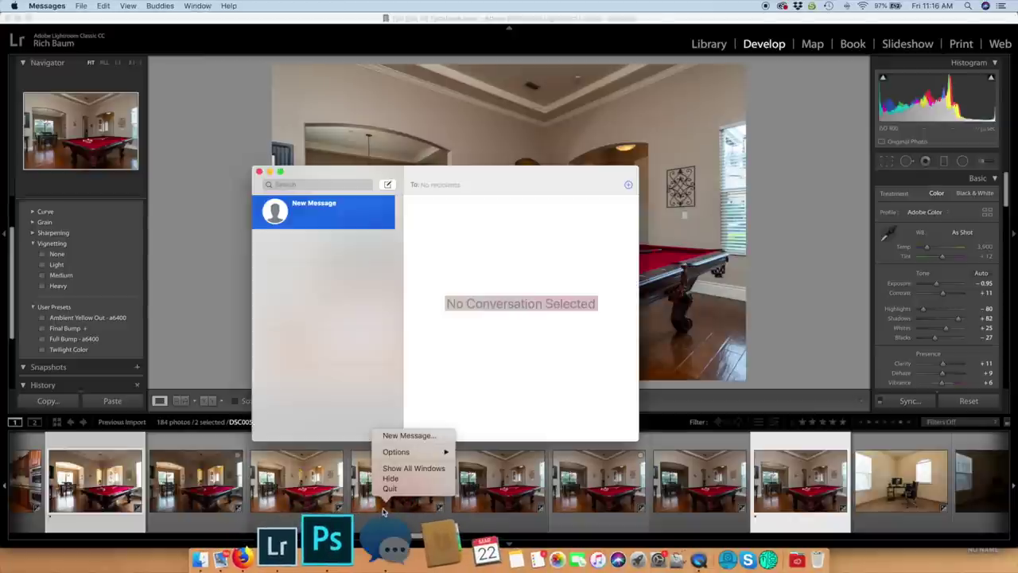
{"action": "left_click", "coordinate": [388, 490]}
{"action": "left_click", "coordinate": [362, 539]}
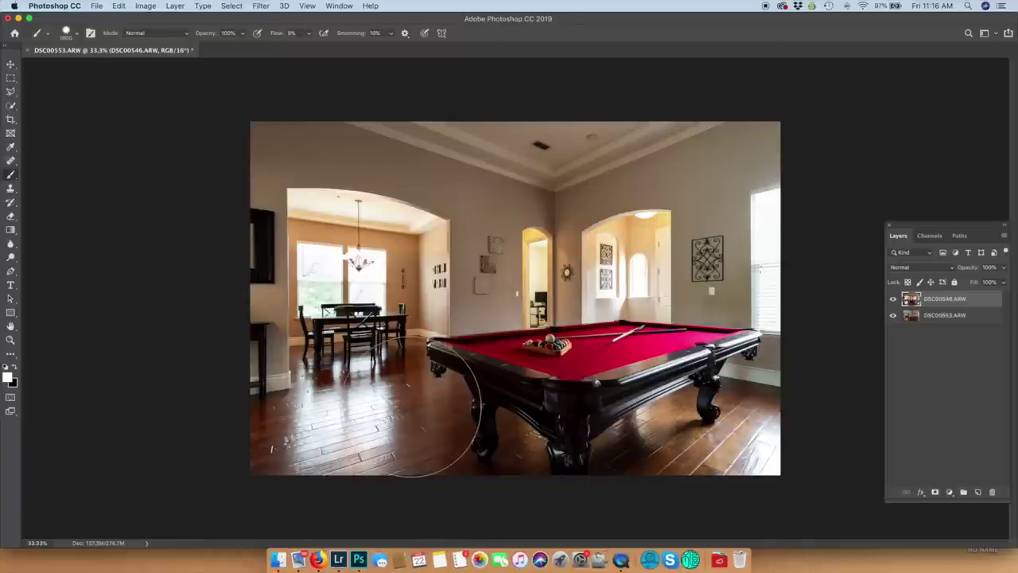
Step: Add a black mask to the DSC00546 layer and paint white over the dining room, archways, walls and floor, keeping DSC00553's right window
{"action": "left_click", "coordinate": [935, 491], "text": "alt"}
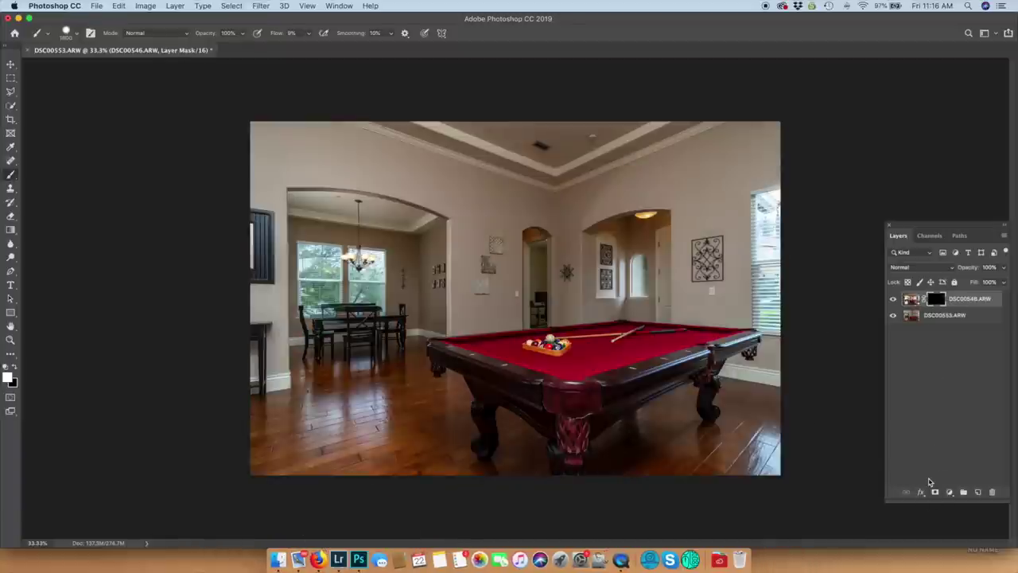
{"action": "mouse_move", "coordinate": [382, 302]}
{"action": "left_mouse_down"}
{"action": "mouse_move", "coordinate": [289, 183]}
{"action": "mouse_move", "coordinate": [320, 183]}
{"action": "mouse_move", "coordinate": [310, 261]}
{"action": "mouse_move", "coordinate": [276, 323]}
{"action": "mouse_move", "coordinate": [253, 104]}
{"action": "mouse_move", "coordinate": [751, 154]}
{"action": "mouse_move", "coordinate": [542, 180]}
{"action": "mouse_move", "coordinate": [599, 163]}
{"action": "mouse_move", "coordinate": [564, 163]}
{"action": "mouse_move", "coordinate": [775, 119]}
{"action": "mouse_move", "coordinate": [779, 362]}
{"action": "mouse_move", "coordinate": [618, 445]}
{"action": "mouse_move", "coordinate": [578, 422]}
{"action": "mouse_move", "coordinate": [490, 414]}
{"action": "mouse_move", "coordinate": [494, 428]}
{"action": "mouse_move", "coordinate": [441, 426]}
{"action": "mouse_move", "coordinate": [434, 439]}
{"action": "mouse_move", "coordinate": [309, 461]}
{"action": "mouse_move", "coordinate": [659, 432]}
{"action": "left_mouse_up"}
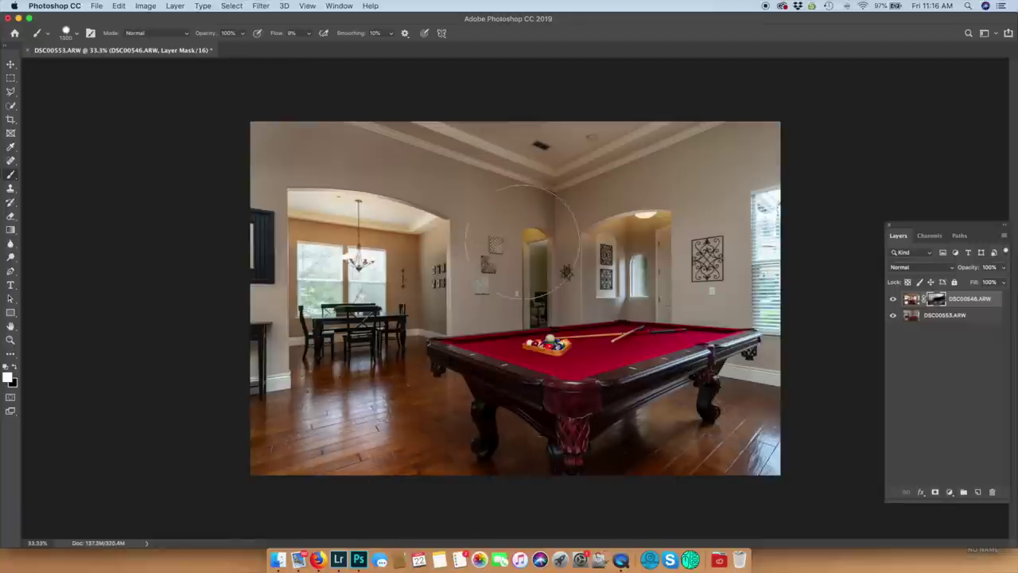
{"action": "mouse_move", "coordinate": [548, 231]}
{"action": "left_mouse_down"}
{"action": "mouse_move", "coordinate": [535, 310]}
{"action": "mouse_move", "coordinate": [541, 238]}
{"action": "mouse_move", "coordinate": [539, 294]}
{"action": "mouse_move", "coordinate": [617, 270]}
{"action": "mouse_move", "coordinate": [648, 234]}
{"action": "mouse_move", "coordinate": [605, 303]}
{"action": "mouse_move", "coordinate": [660, 314]}
{"action": "mouse_move", "coordinate": [557, 302]}
{"action": "mouse_move", "coordinate": [481, 219]}
{"action": "mouse_move", "coordinate": [436, 239]}
{"action": "mouse_move", "coordinate": [434, 314]}
{"action": "mouse_move", "coordinate": [425, 274]}
{"action": "mouse_move", "coordinate": [368, 326]}
{"action": "left_mouse_up"}
{"action": "left_click_drag", "start_coordinate": [213, 268], "coordinate": [306, 394]}
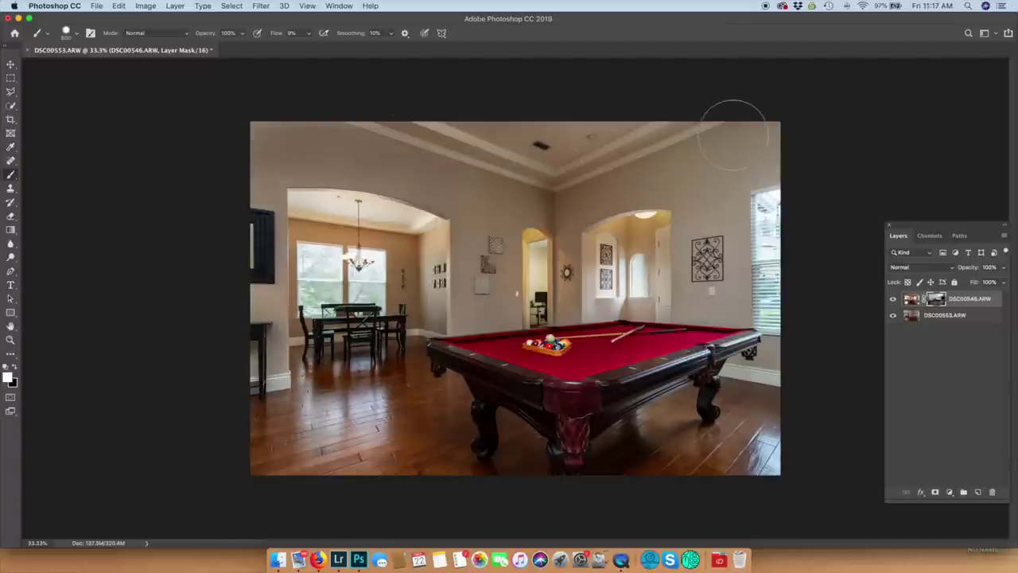
Step: Save and close the blended pool table image, switch back to Lightroom and rate it 3 stars
{"action": "key", "text": "super+s"}
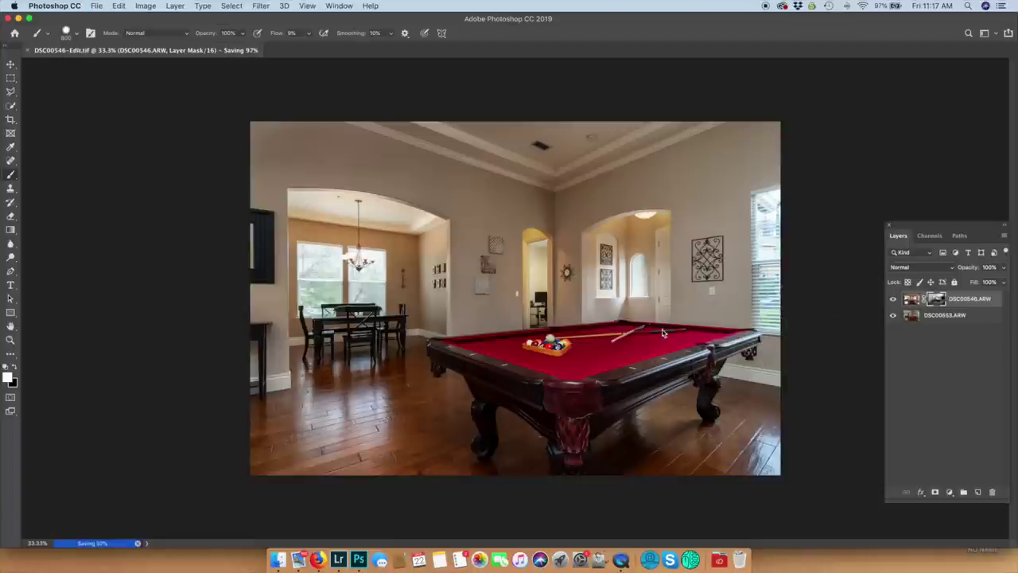
{"action": "key", "text": "super+w"}
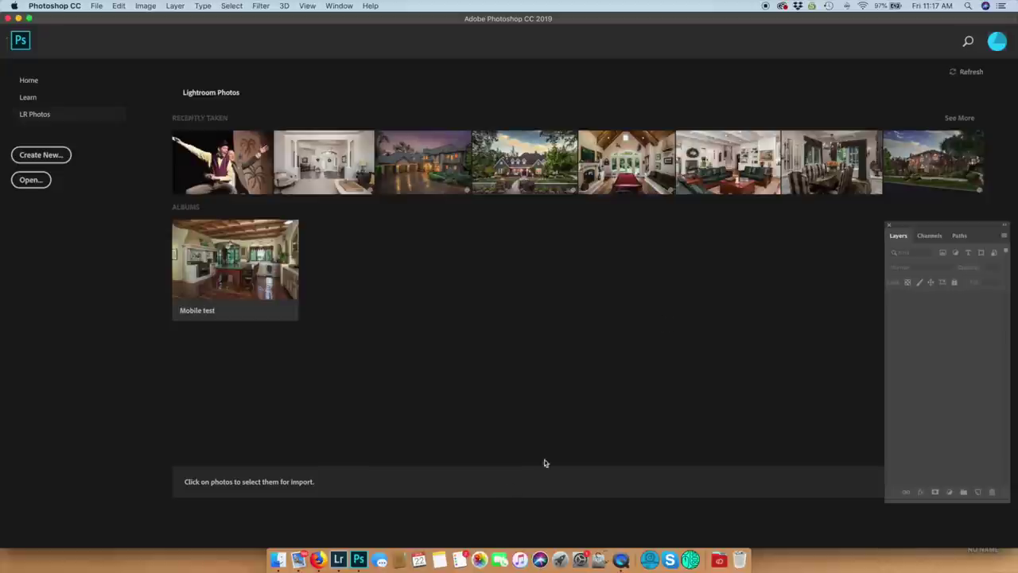
{"action": "left_click", "coordinate": [340, 549]}
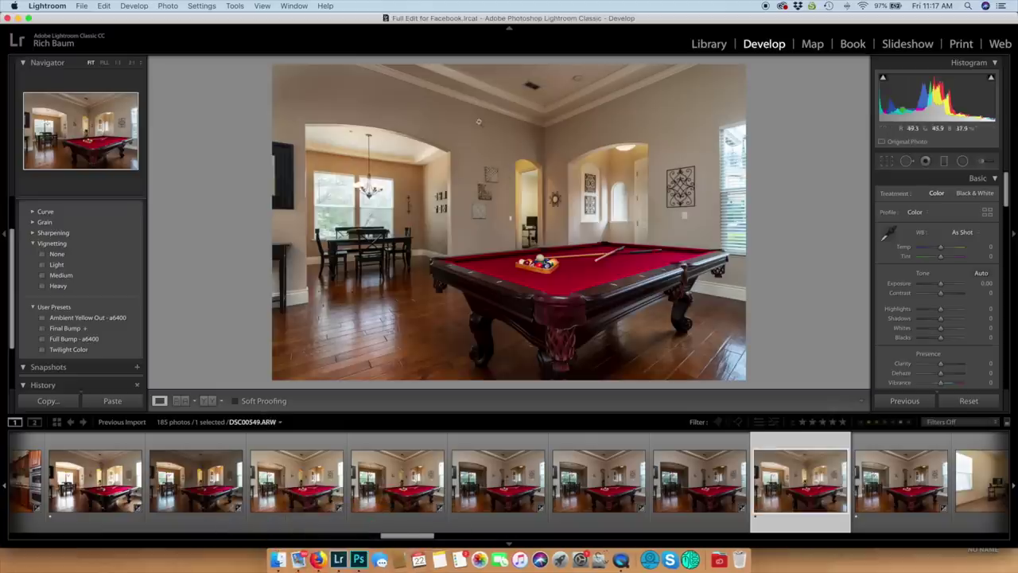
{"action": "key", "text": "3"}
Step: Set the exposure of office flash shot DSC00558 to -0.80 and compare it with DSC00556
{"action": "scroll", "coordinate": [764, 449], "scroll_direction": "right", "scroll_amount": 5}
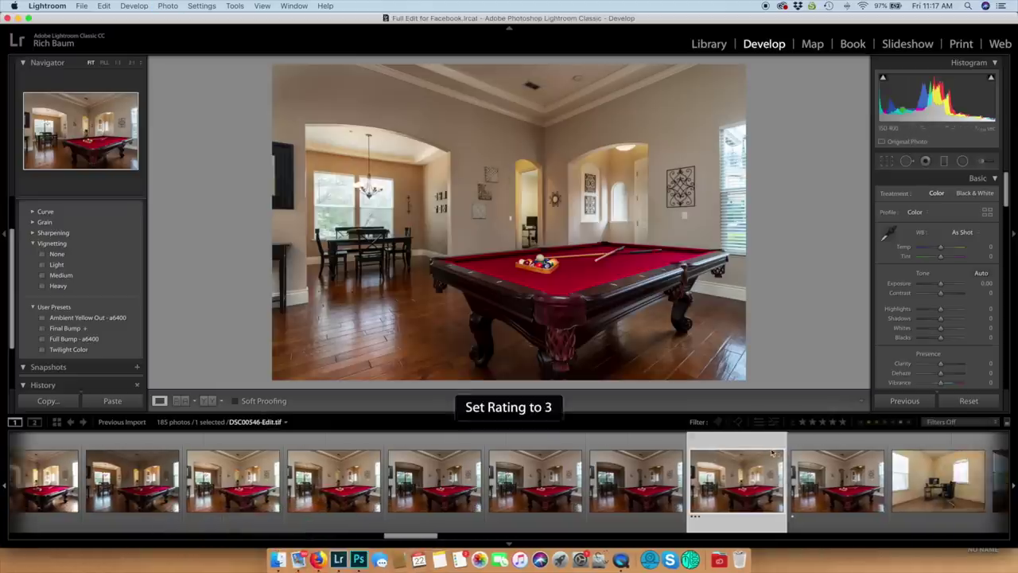
{"action": "scroll", "coordinate": [759, 446], "scroll_direction": "right", "scroll_amount": 4}
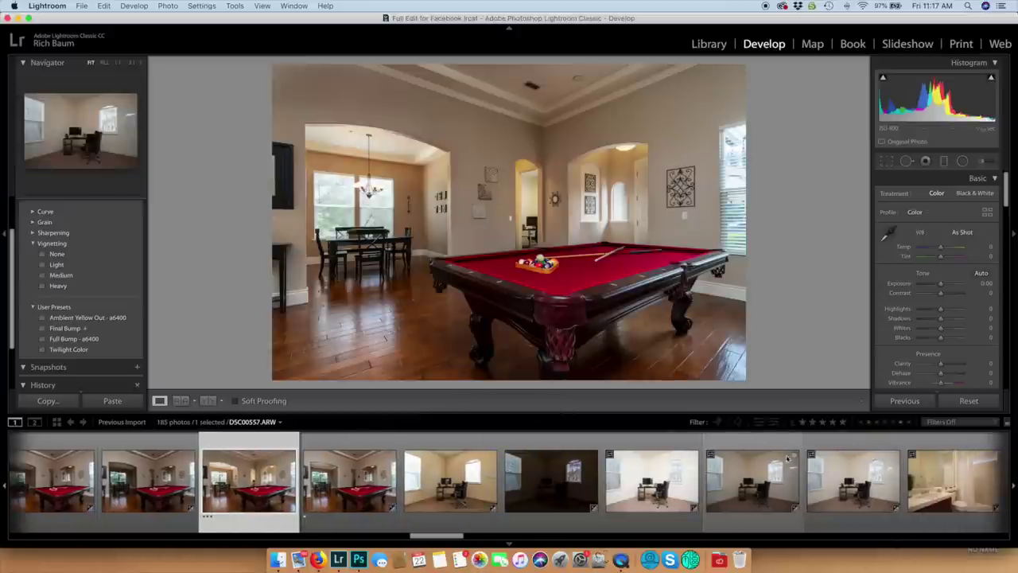
{"action": "left_click", "coordinate": [860, 474]}
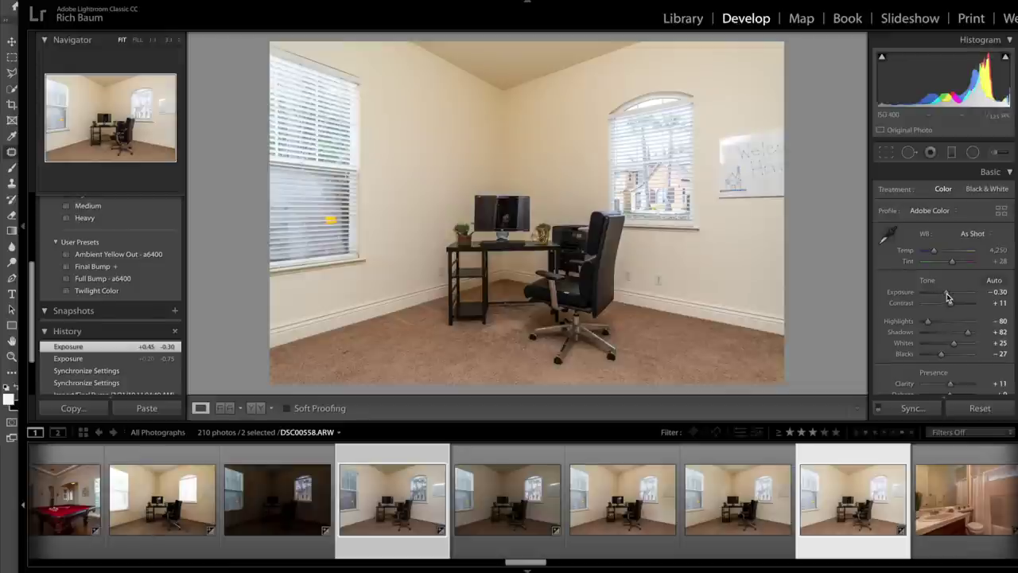
{"action": "left_click_drag", "start_coordinate": [947, 297], "coordinate": [944, 294]}
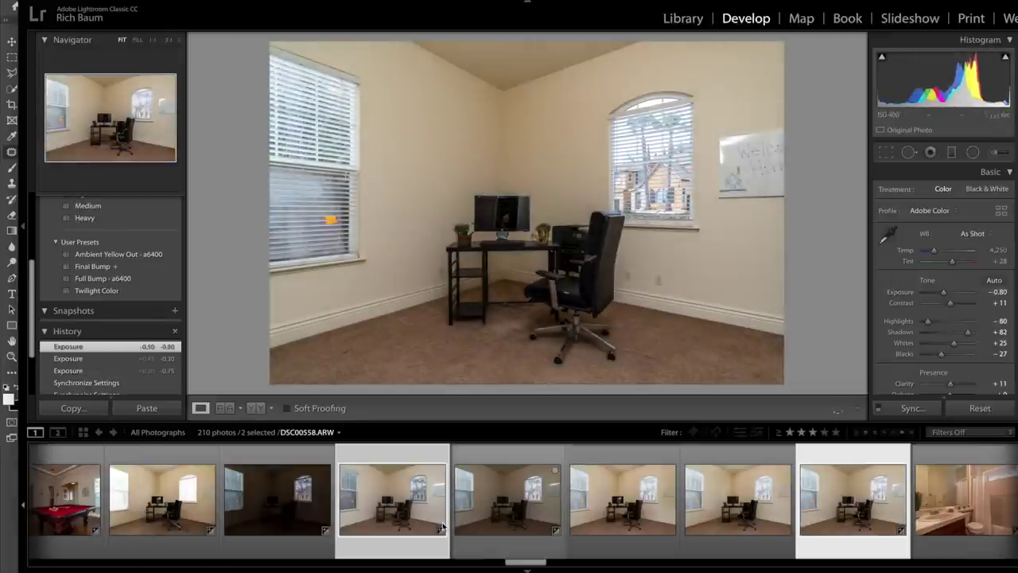
{"action": "left_click", "coordinate": [398, 513]}
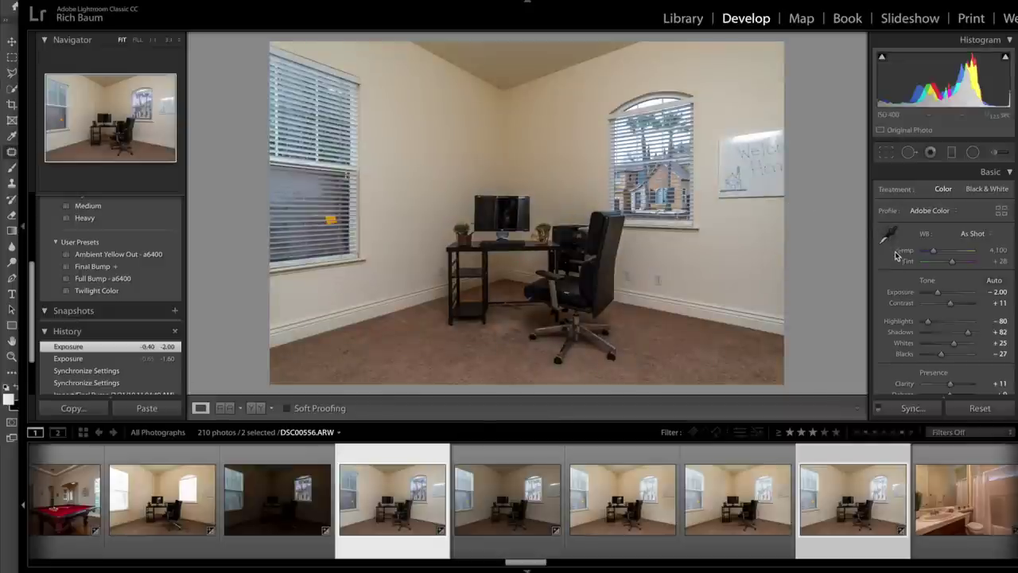
Step: Apply the Ambient Yellow Out - a6400 preset to office shot DSC00554 and set its exposure to -0.60
{"action": "left_click", "coordinate": [183, 510]}
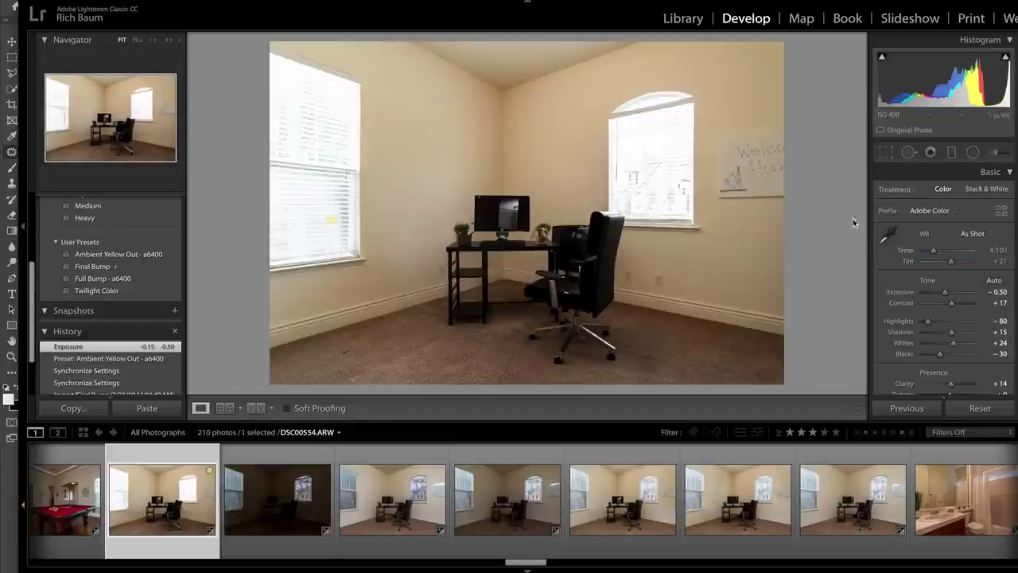
{"action": "left_click", "coordinate": [90, 254]}
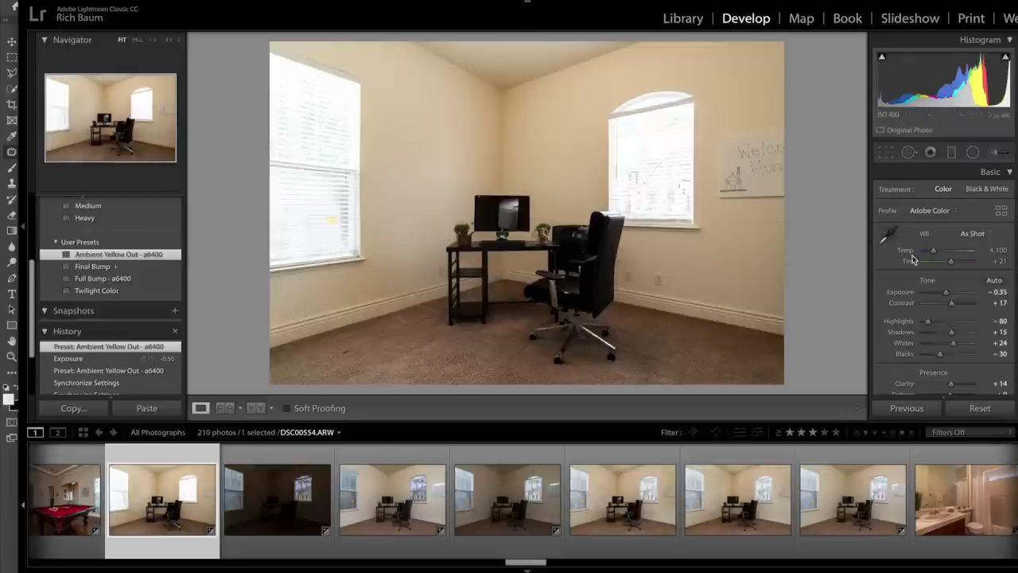
{"action": "left_click_drag", "start_coordinate": [948, 293], "coordinate": [943, 293]}
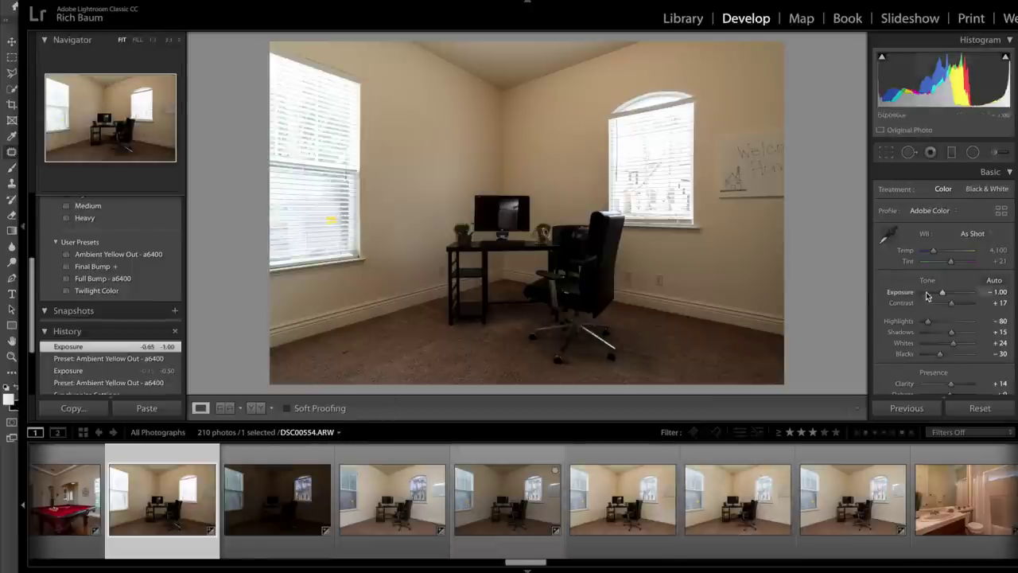
{"action": "left_click_drag", "start_coordinate": [947, 299], "coordinate": [946, 295]}
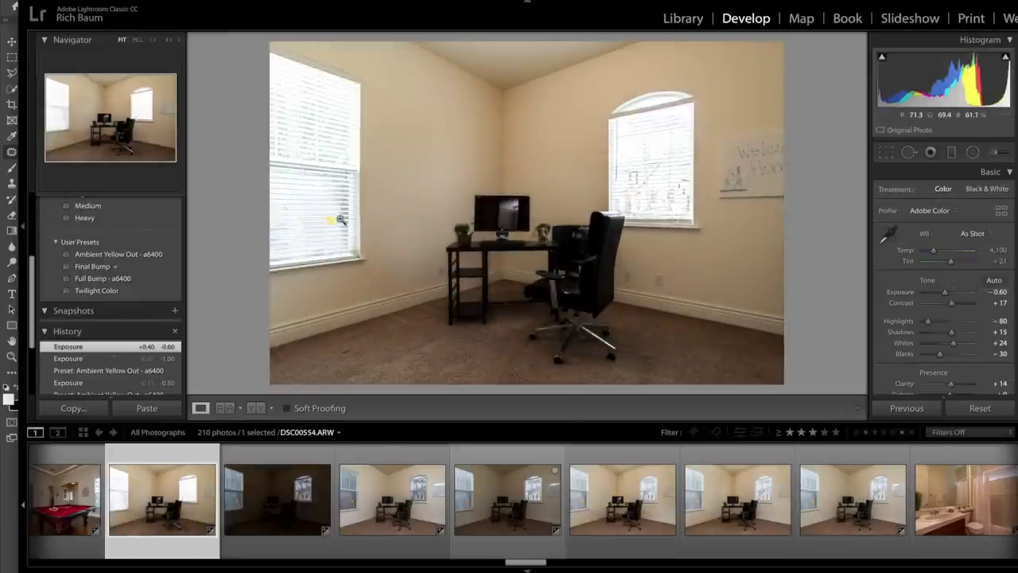
Step: Select office shots DSC00558 and DSC00554 and open them together as layers in Photoshop
{"action": "left_click", "coordinate": [834, 493], "text": "ctrl"}
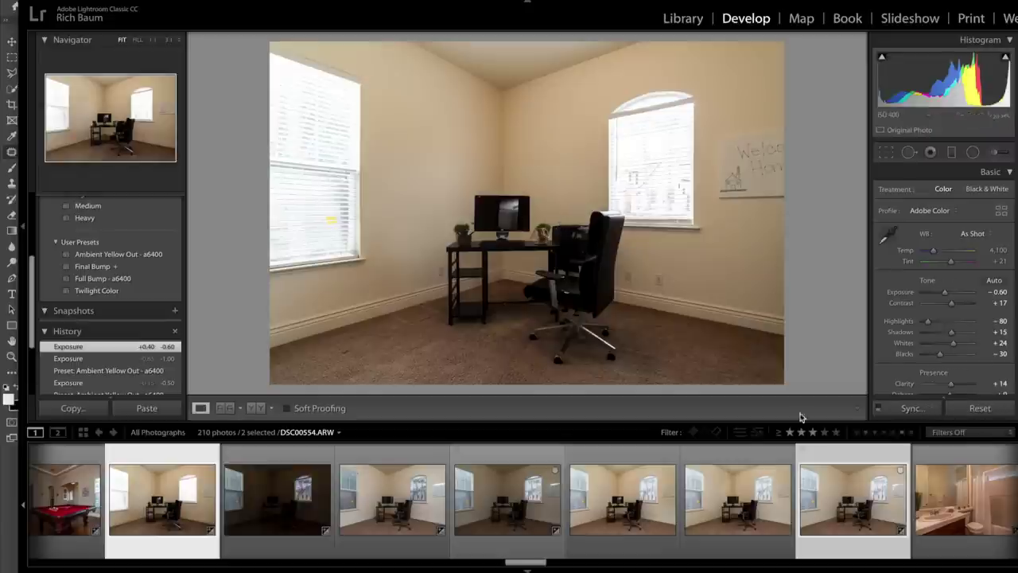
{"action": "left_click", "coordinate": [824, 445]}
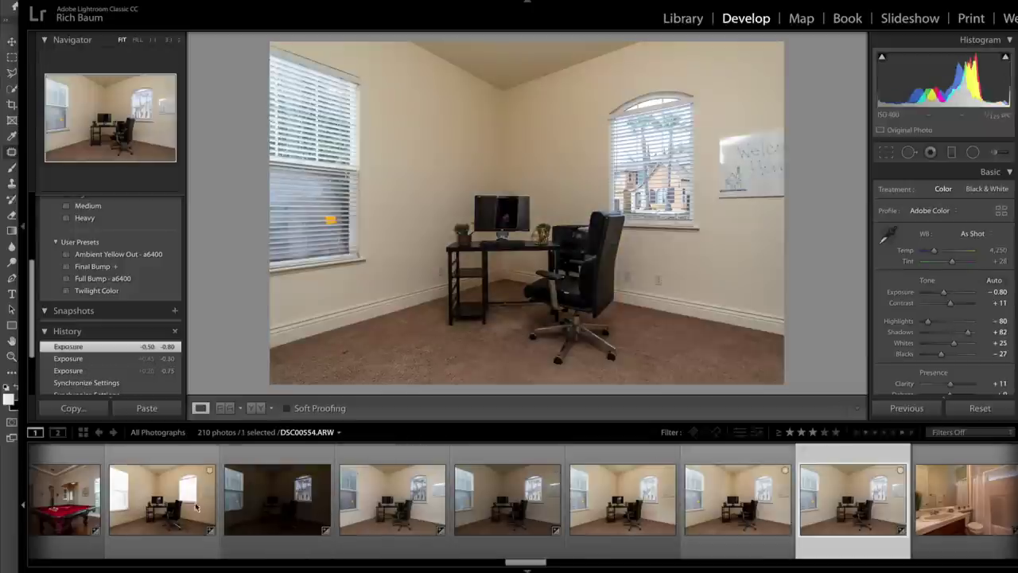
{"action": "left_click", "coordinate": [176, 495], "text": "ctrl"}
{"action": "key", "text": "alt"}
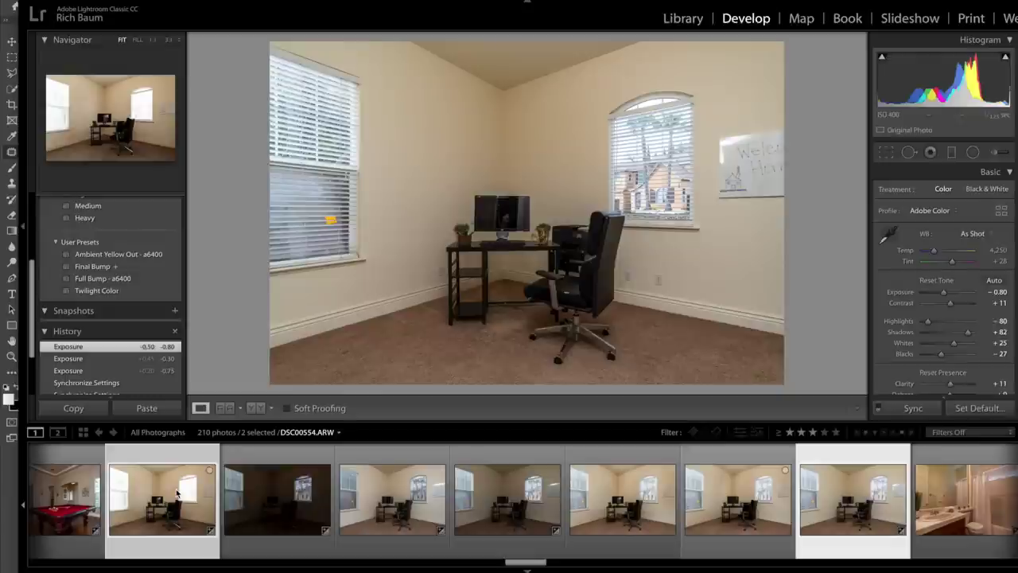
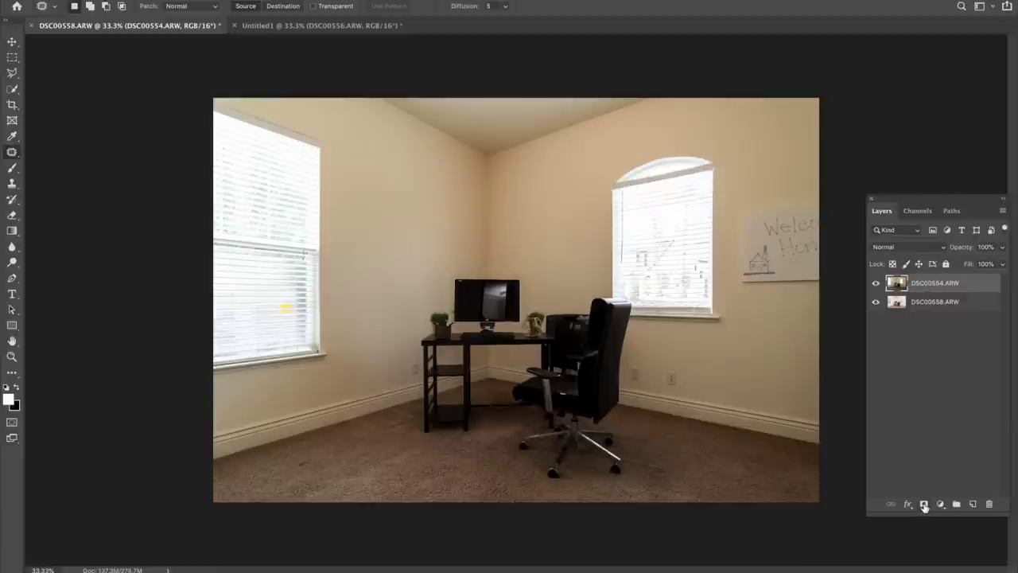
Step: Add a black layer mask to the DSC00554 layer above DSC00558
{"action": "left_click", "coordinate": [924, 505], "text": "alt"}
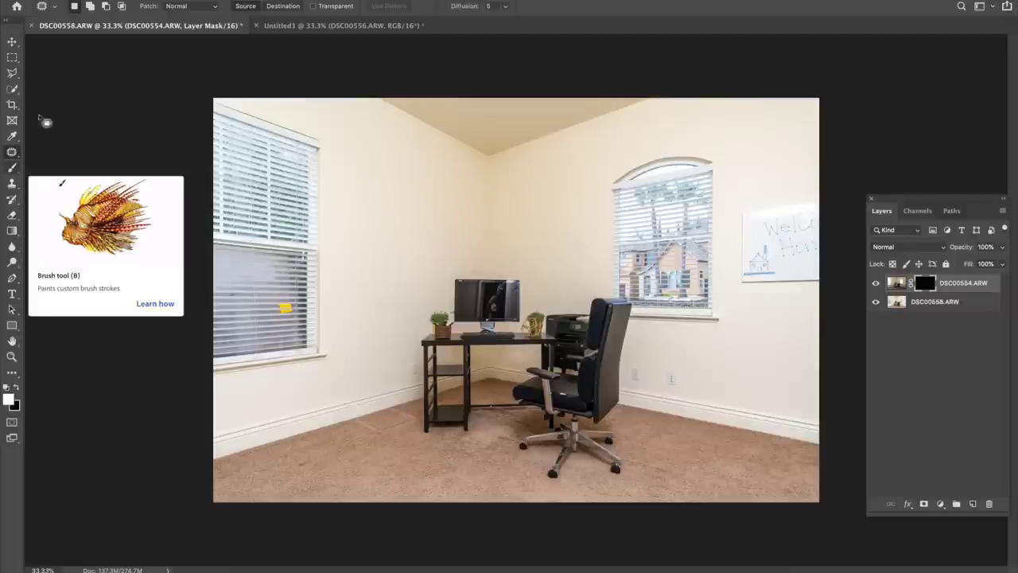
{"action": "left_click", "coordinate": [167, 0]}
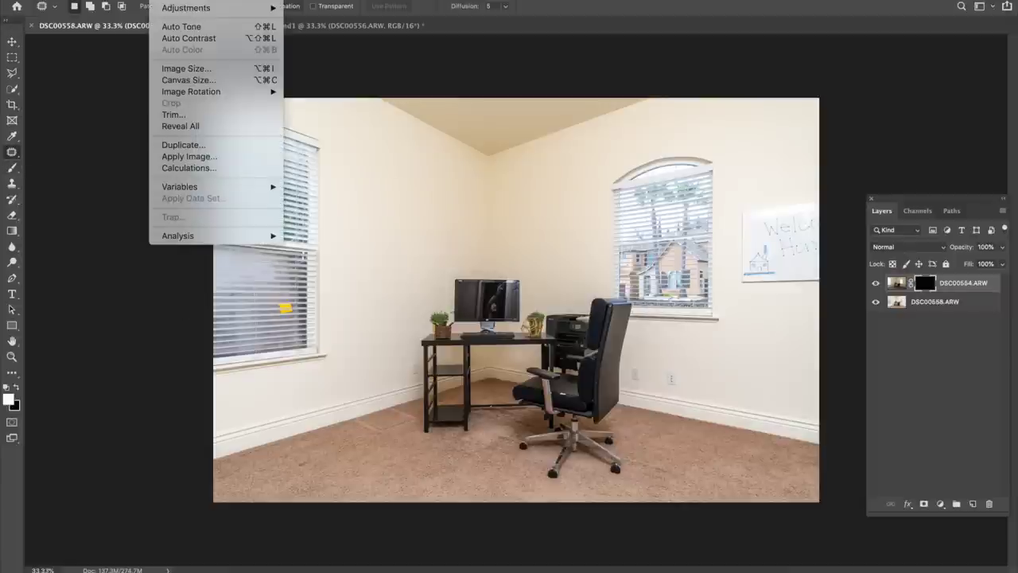
{"action": "mouse_move", "coordinate": [259, 8]}
{"action": "left_click", "coordinate": [765, 35]}
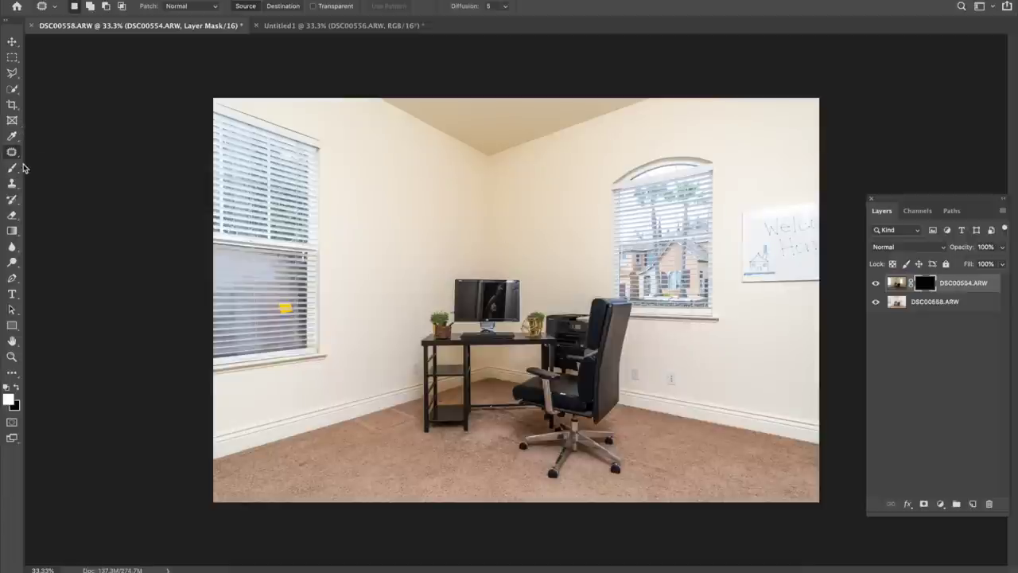
Step: Set up the Brush tool with a 1300 px size, 9% flow and 0% hardness
{"action": "left_click", "coordinate": [12, 168]}
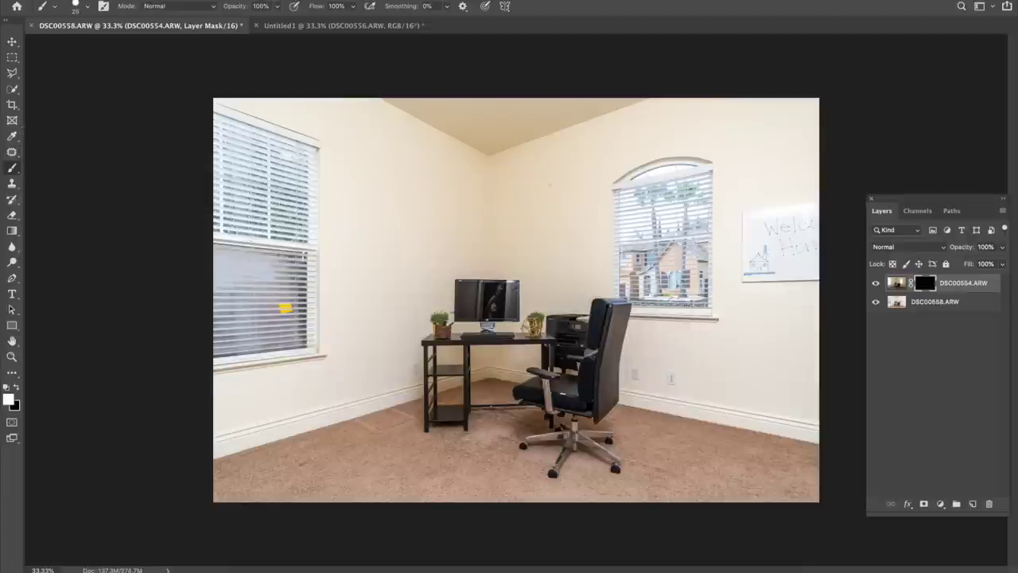
{"action": "key", "text": "bracketright"}
{"action": "key", "text": "bracketright"}
{"action": "key", "text": "bracketright"}
{"action": "key", "text": "bracketright"}
{"action": "key", "text": "bracketright"}
{"action": "key", "text": "bracketright"}
{"action": "key", "text": "bracketright"}
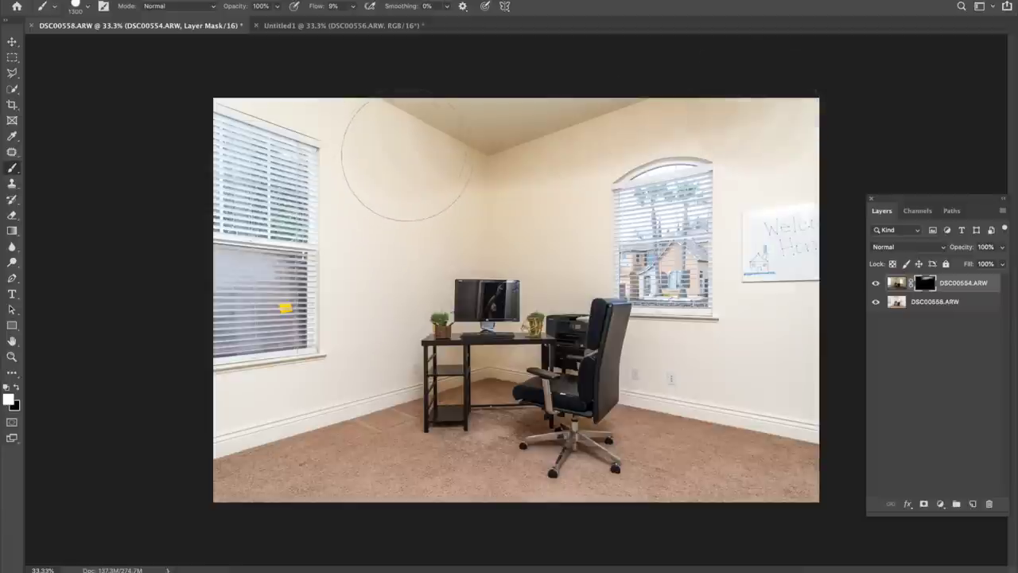
{"action": "right_click", "coordinate": [419, 190]}
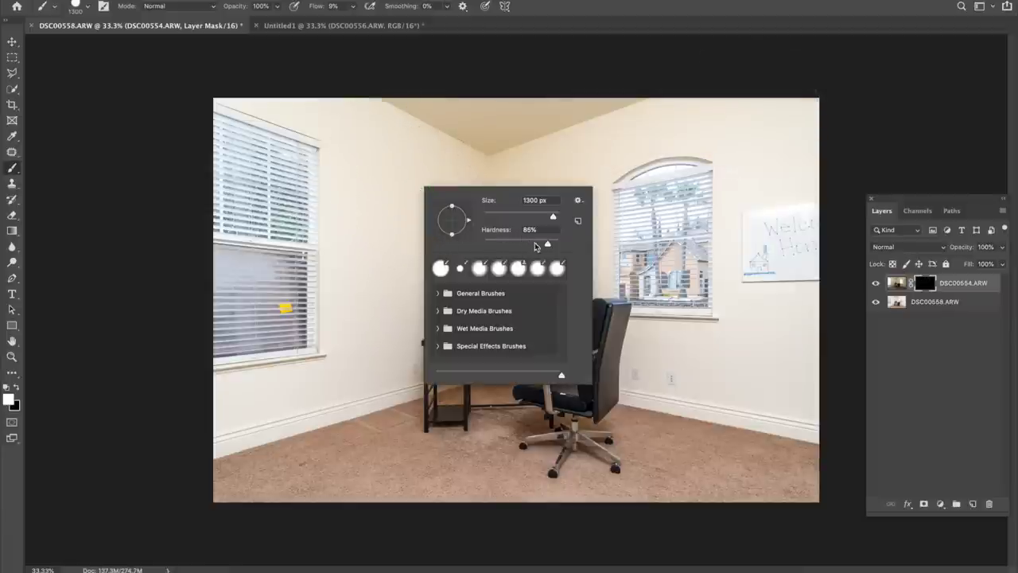
{"action": "left_click_drag", "start_coordinate": [548, 248], "coordinate": [480, 242]}
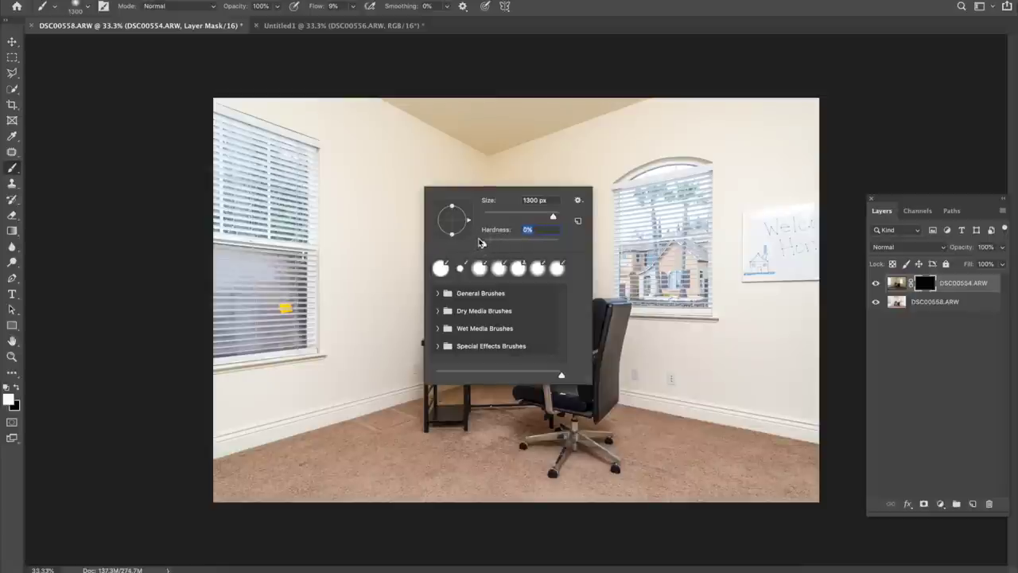
Step: Paint white on the DSC00554 mask over the ceiling, walls, windows and carpet, enlarging the brush from 1300 to 2000 px
{"action": "key", "text": "Return"}
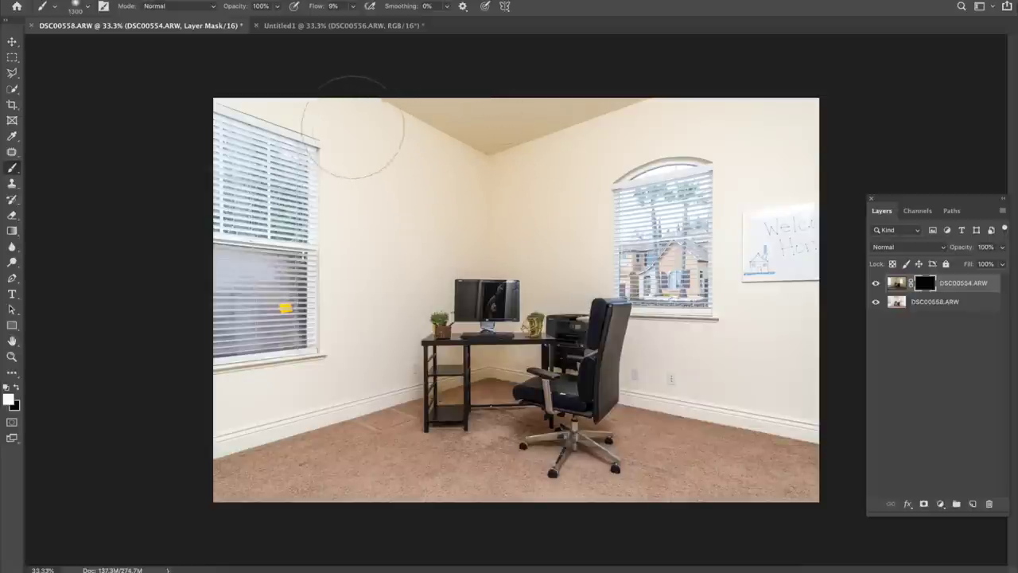
{"action": "mouse_move", "coordinate": [343, 123]}
{"action": "left_mouse_down"}
{"action": "mouse_move", "coordinate": [437, 124]}
{"action": "mouse_move", "coordinate": [773, 82]}
{"action": "mouse_move", "coordinate": [505, 120]}
{"action": "mouse_move", "coordinate": [755, 85]}
{"action": "mouse_move", "coordinate": [735, 99]}
{"action": "mouse_move", "coordinate": [755, 134]}
{"action": "mouse_move", "coordinate": [792, 287]}
{"action": "mouse_move", "coordinate": [820, 167]}
{"action": "mouse_move", "coordinate": [801, 245]}
{"action": "mouse_move", "coordinate": [772, 264]}
{"action": "mouse_move", "coordinate": [800, 208]}
{"action": "mouse_move", "coordinate": [765, 193]}
{"action": "mouse_move", "coordinate": [826, 170]}
{"action": "mouse_move", "coordinate": [615, 193]}
{"action": "mouse_move", "coordinate": [795, 119]}
{"action": "left_mouse_up"}
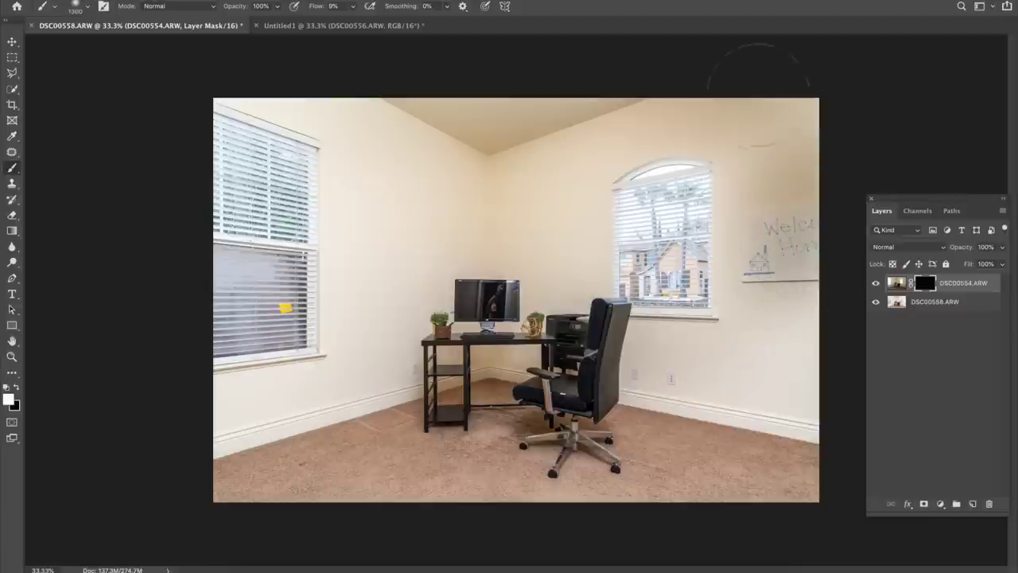
{"action": "key", "text": "bracketright"}
{"action": "key", "text": "bracketright"}
{"action": "key", "text": "bracketright"}
{"action": "key", "text": "bracketright"}
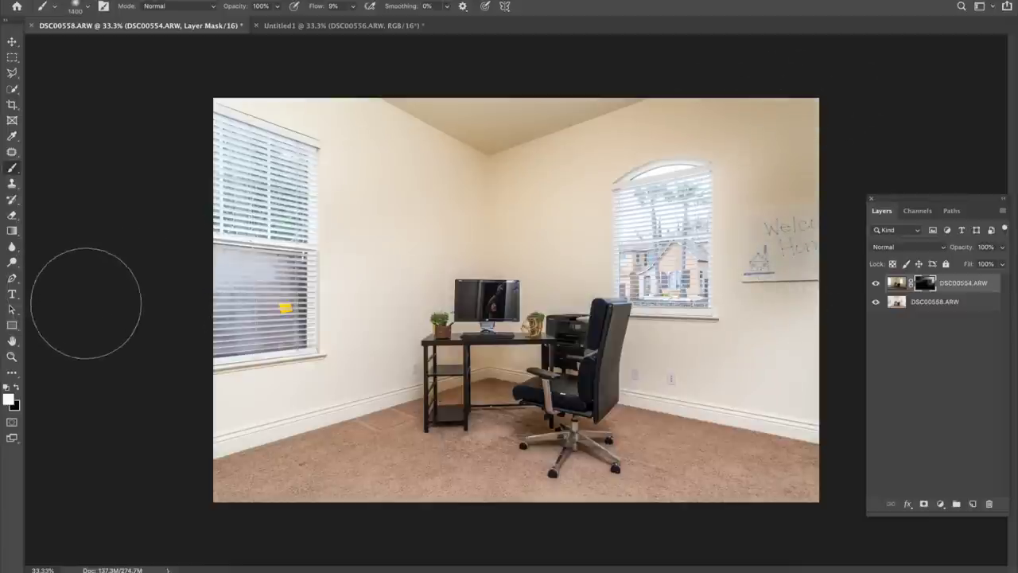
{"action": "key", "text": "bracketright"}
{"action": "key", "text": "bracketright"}
{"action": "key", "text": "bracketright"}
{"action": "mouse_move", "coordinate": [151, 406]}
{"action": "left_mouse_down"}
{"action": "mouse_move", "coordinate": [279, 347]}
{"action": "mouse_move", "coordinate": [623, 434]}
{"action": "mouse_move", "coordinate": [736, 391]}
{"action": "mouse_move", "coordinate": [715, 330]}
{"action": "mouse_move", "coordinate": [783, 291]}
{"action": "mouse_move", "coordinate": [745, 111]}
{"action": "mouse_move", "coordinate": [803, 373]}
{"action": "mouse_move", "coordinate": [774, 411]}
{"action": "mouse_move", "coordinate": [665, 425]}
{"action": "mouse_move", "coordinate": [555, 156]}
{"action": "mouse_move", "coordinate": [256, 120]}
{"action": "left_mouse_up"}
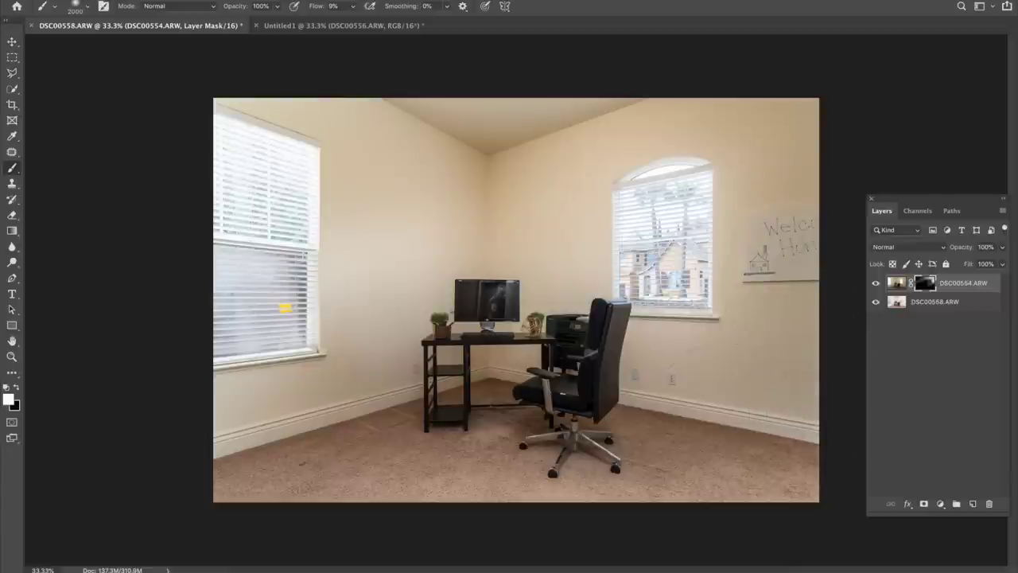
{"action": "left_click_drag", "start_coordinate": [262, 414], "coordinate": [238, 442]}
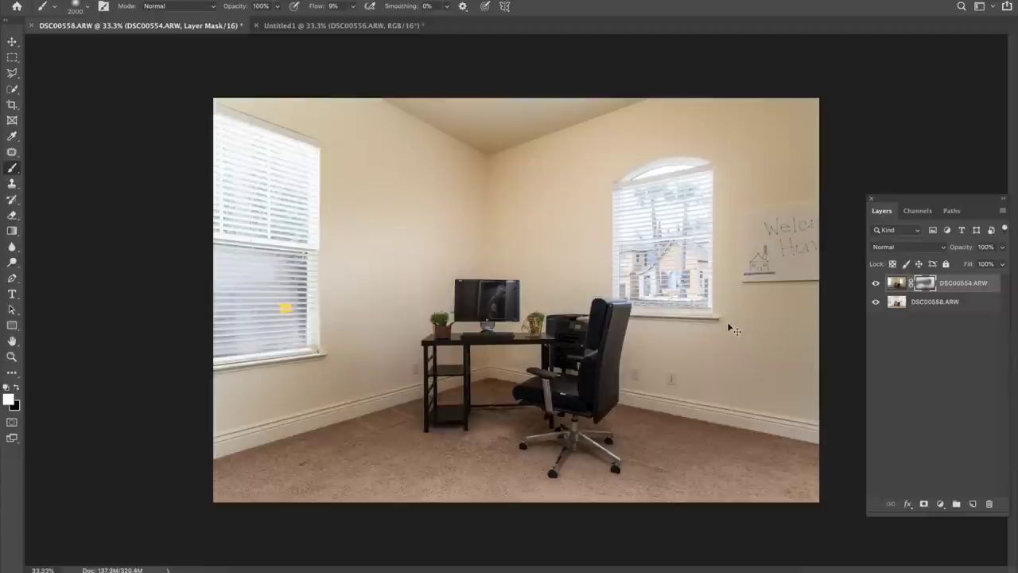
{"action": "key", "text": "ctrl+e"}
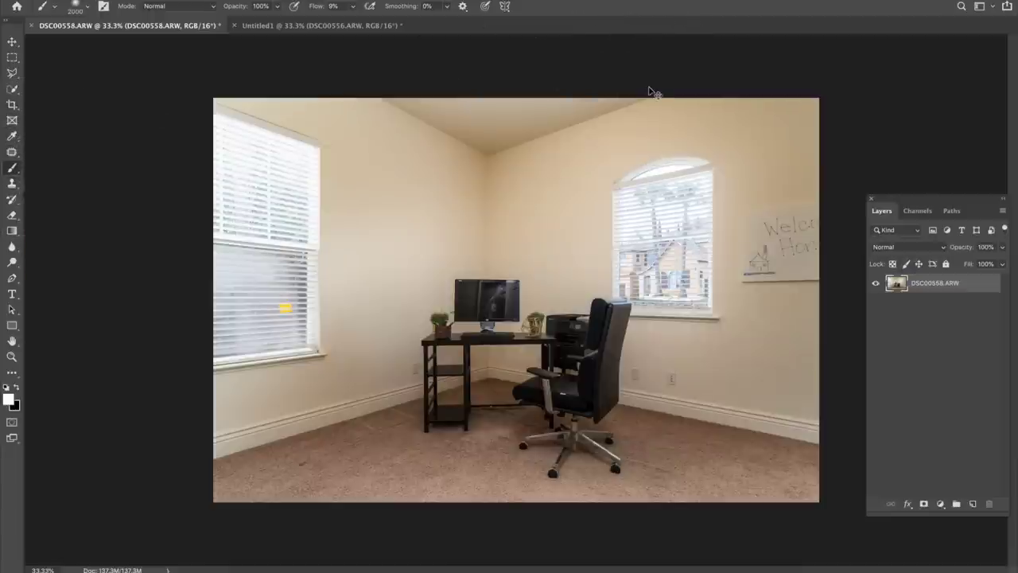
{"action": "key", "text": "ctrl+z"}
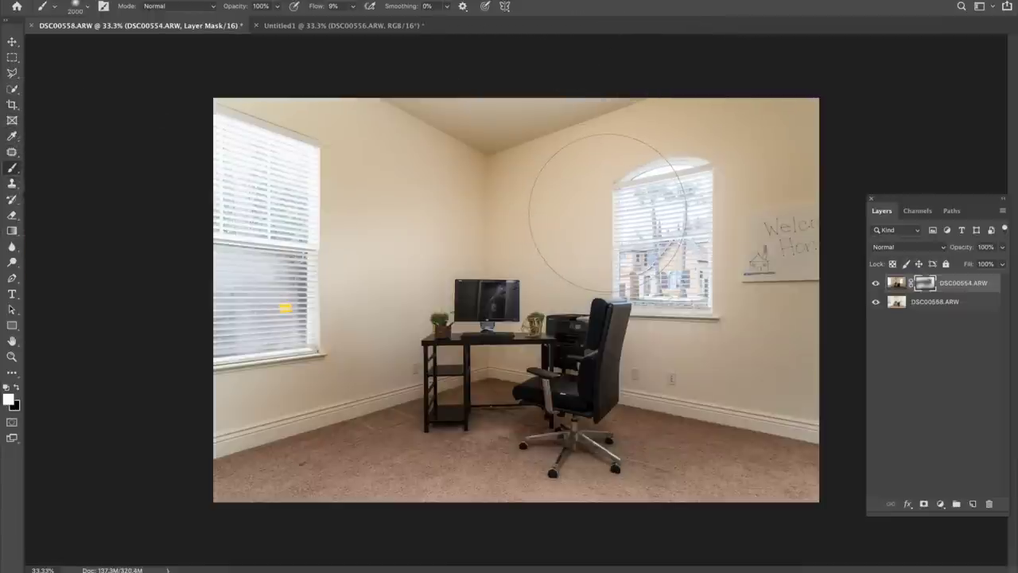
Step: Paint the DSC00554 mask over the photographer's reflection in the computer monitor with a much smaller soft brush, ending at 400 px
{"action": "key", "text": "ctrl+plus"}
{"action": "key", "text": "ctrl+plus"}
{"action": "key", "text": "ctrl+plus"}
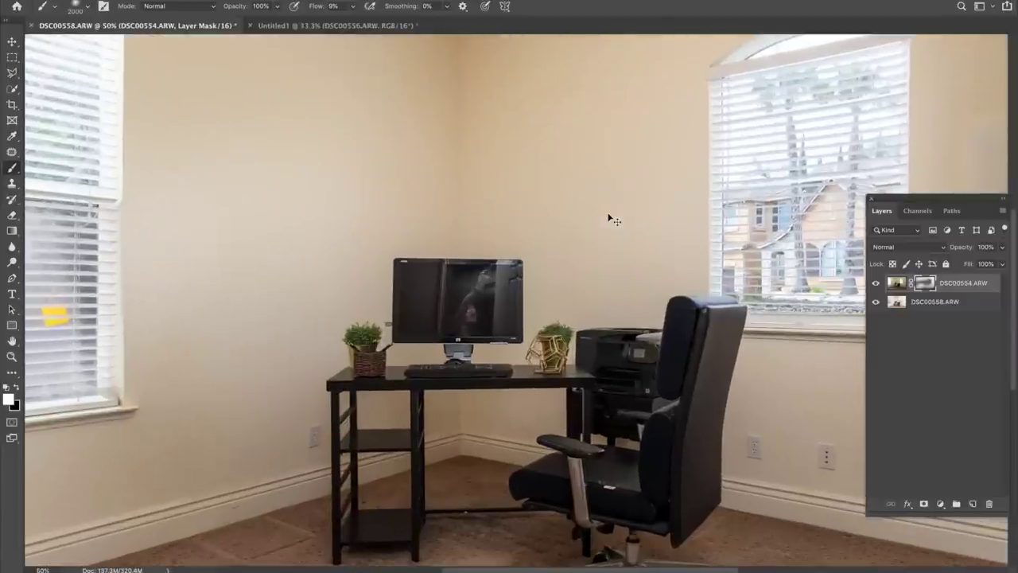
{"action": "key", "text": "ctrl+plus"}
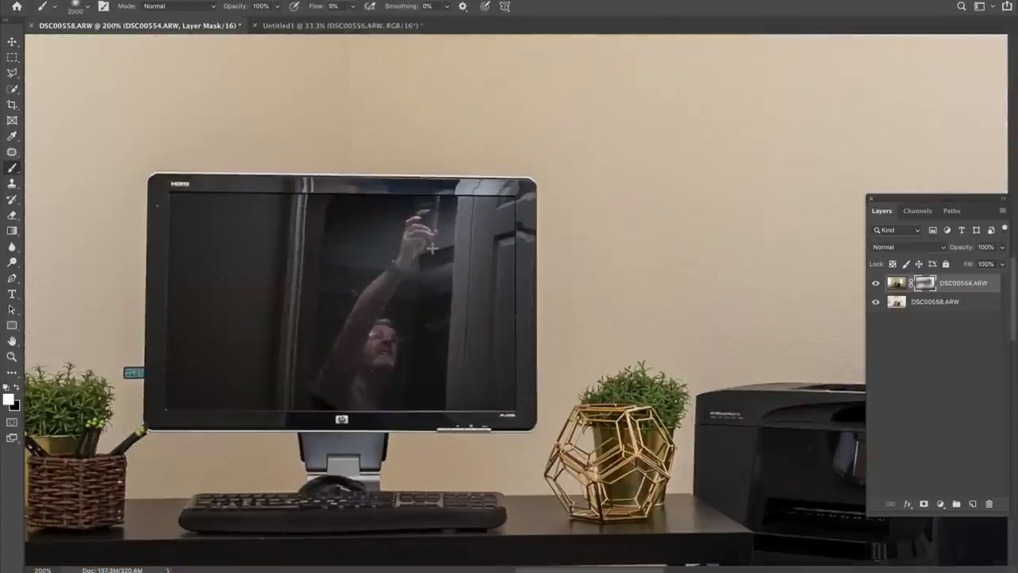
{"action": "key", "text": "bracketleft"}
{"action": "key", "text": "bracketleft"}
{"action": "key", "text": "bracketleft"}
{"action": "key", "text": "bracketleft"}
{"action": "key", "text": "bracketleft"}
{"action": "key", "text": "bracketleft"}
{"action": "key", "text": "bracketleft"}
{"action": "key", "text": "bracketleft"}
{"action": "key", "text": "bracketleft"}
{"action": "key", "text": "bracketleft"}
{"action": "key", "text": "bracketleft"}
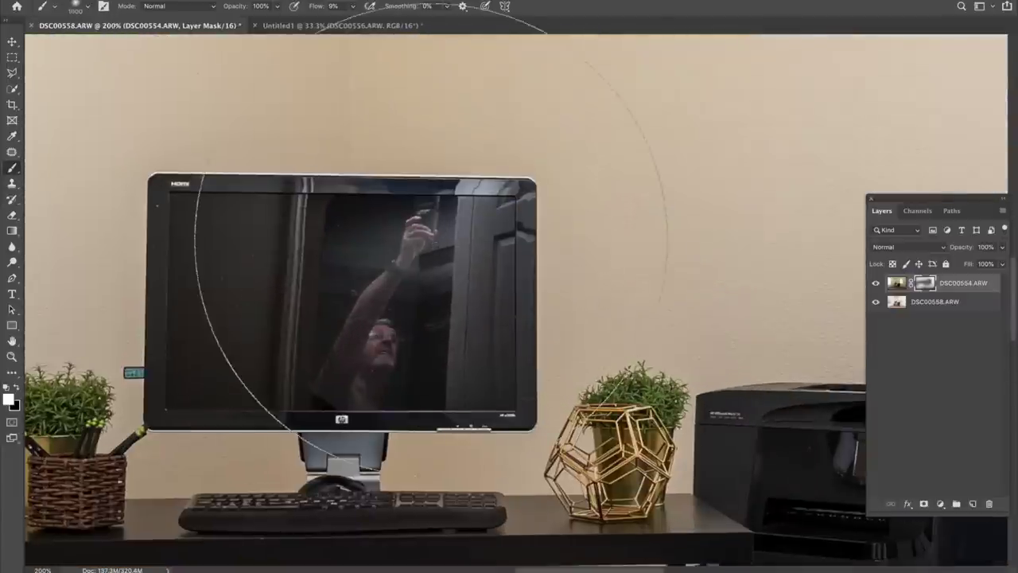
{"action": "mouse_move", "coordinate": [437, 242]}
{"action": "left_mouse_down"}
{"action": "mouse_move", "coordinate": [399, 236]}
{"action": "mouse_move", "coordinate": [498, 217]}
{"action": "mouse_move", "coordinate": [378, 219]}
{"action": "mouse_move", "coordinate": [494, 221]}
{"action": "mouse_move", "coordinate": [435, 229]}
{"action": "mouse_move", "coordinate": [332, 270]}
{"action": "mouse_move", "coordinate": [411, 275]}
{"action": "mouse_move", "coordinate": [406, 306]}
{"action": "mouse_move", "coordinate": [325, 341]}
{"action": "mouse_move", "coordinate": [418, 352]}
{"action": "mouse_move", "coordinate": [345, 373]}
{"action": "mouse_move", "coordinate": [358, 371]}
{"action": "mouse_move", "coordinate": [393, 279]}
{"action": "mouse_move", "coordinate": [323, 289]}
{"action": "mouse_move", "coordinate": [315, 356]}
{"action": "mouse_move", "coordinate": [452, 287]}
{"action": "mouse_move", "coordinate": [395, 356]}
{"action": "mouse_move", "coordinate": [286, 389]}
{"action": "mouse_move", "coordinate": [355, 368]}
{"action": "mouse_move", "coordinate": [451, 301]}
{"action": "mouse_move", "coordinate": [466, 244]}
{"action": "mouse_move", "coordinate": [244, 244]}
{"action": "mouse_move", "coordinate": [336, 252]}
{"action": "mouse_move", "coordinate": [420, 307]}
{"action": "mouse_move", "coordinate": [338, 256]}
{"action": "left_mouse_up"}
{"action": "key", "text": "bracketright"}
{"action": "key", "text": "bracketright"}
{"action": "key", "text": "bracketright"}
{"action": "key", "text": "bracketright"}
{"action": "key", "text": "bracketright"}
{"action": "key", "text": "bracketright"}
{"action": "key", "text": "bracketright"}
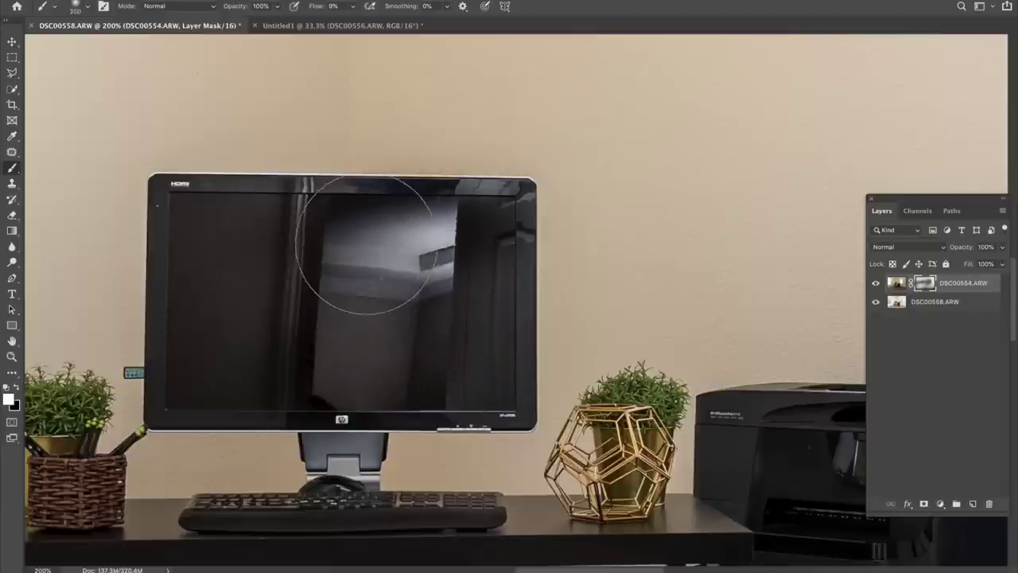
{"action": "mouse_move", "coordinate": [239, 271]}
{"action": "left_mouse_down"}
{"action": "mouse_move", "coordinate": [371, 284]}
{"action": "mouse_move", "coordinate": [477, 264]}
{"action": "mouse_move", "coordinate": [450, 322]}
{"action": "mouse_move", "coordinate": [389, 366]}
{"action": "mouse_move", "coordinate": [398, 352]}
{"action": "left_mouse_up"}
Step: Merge the masked DSC00554 layer down into the DSC00558 layer
{"action": "scroll", "coordinate": [404, 310], "scroll_direction": "down", "scroll_amount": 2}
{"action": "scroll", "coordinate": [403, 311], "scroll_direction": "down", "scroll_amount": 3}
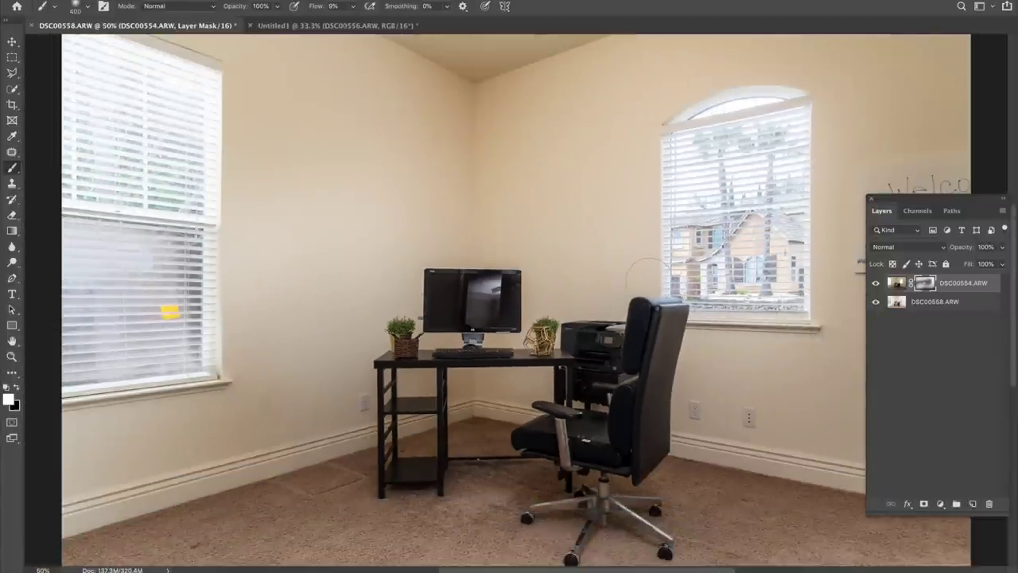
{"action": "key", "text": "ctrl+e"}
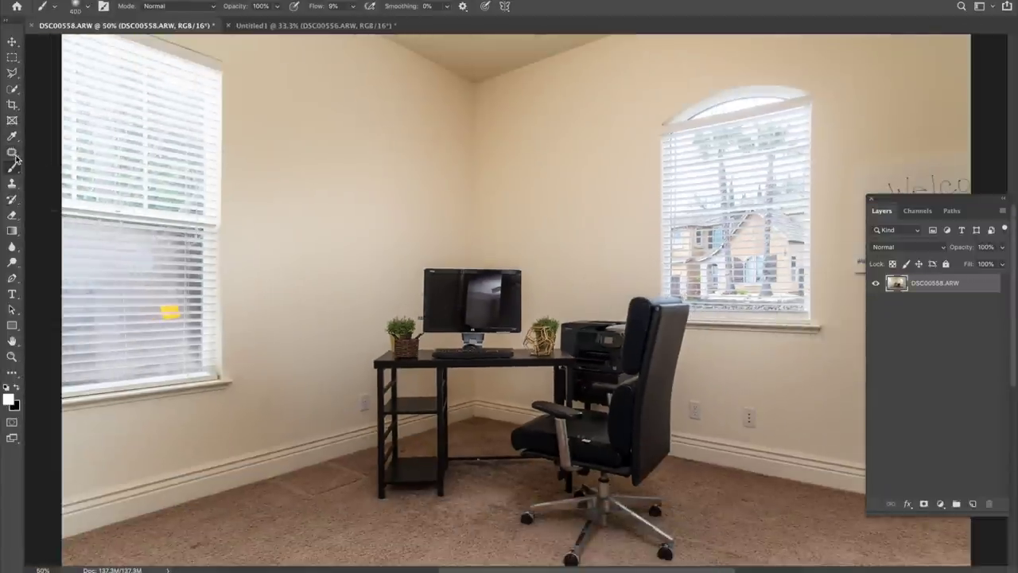
Step: Remove the yellow sticker from the left-hand window with a 200 px Spot Healing Brush, and return to the Brush tool
{"action": "right_click", "coordinate": [12, 152]}
{"action": "left_click", "coordinate": [47, 150]}
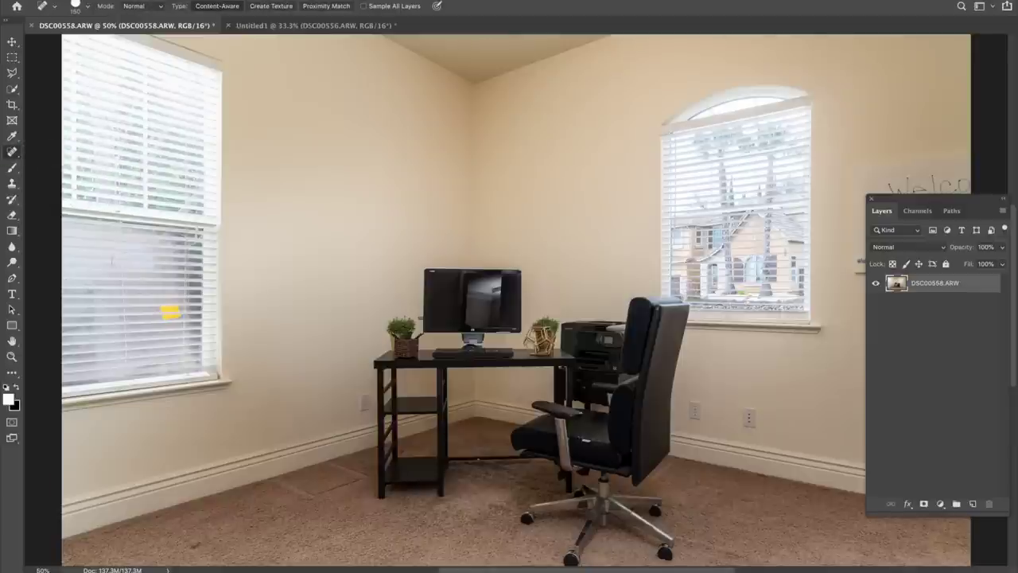
{"action": "key", "text": "bracketleft"}
{"action": "left_click", "coordinate": [170, 311]}
{"action": "left_click", "coordinate": [168, 311]}
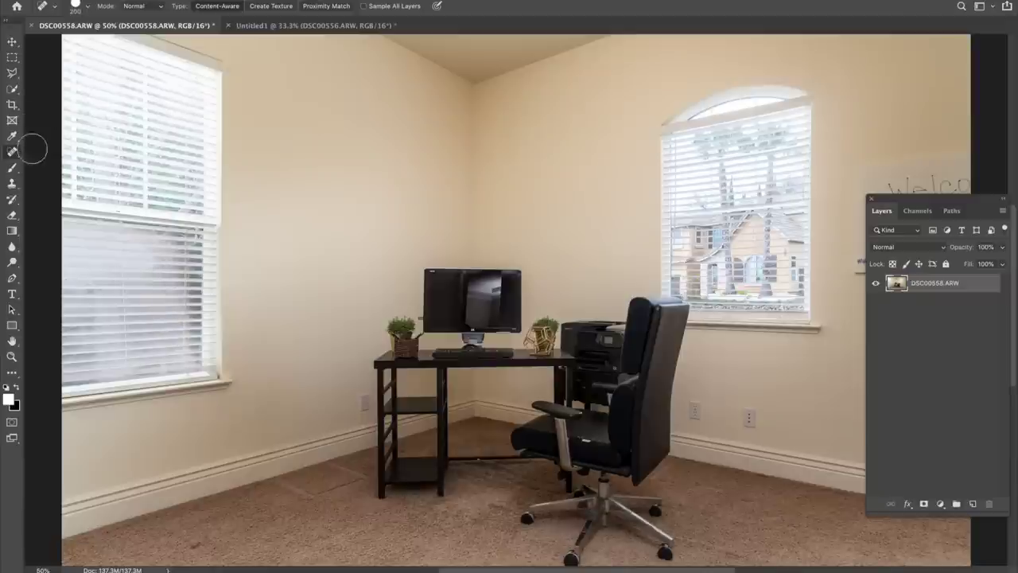
{"action": "left_click", "coordinate": [12, 169]}
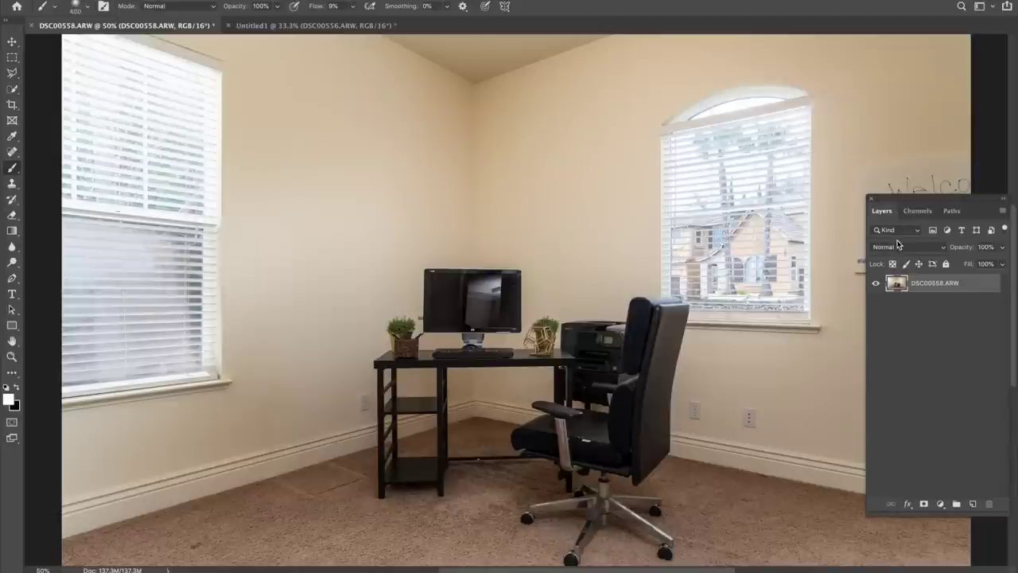
Step: Close the Untitled1 and DSC00558.ARW documents without saving
{"action": "left_click", "coordinate": [228, 26]}
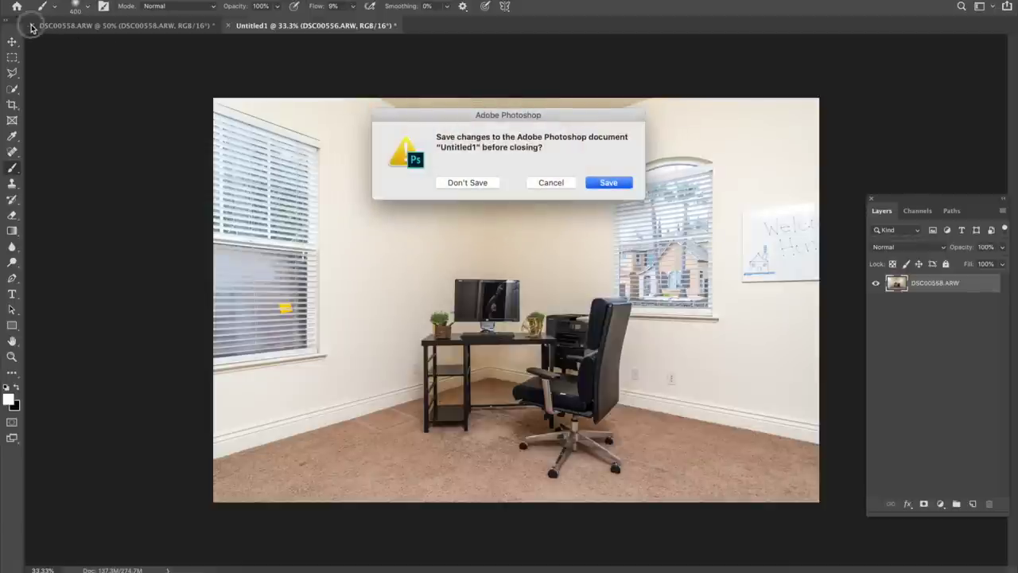
{"action": "left_click", "coordinate": [470, 182]}
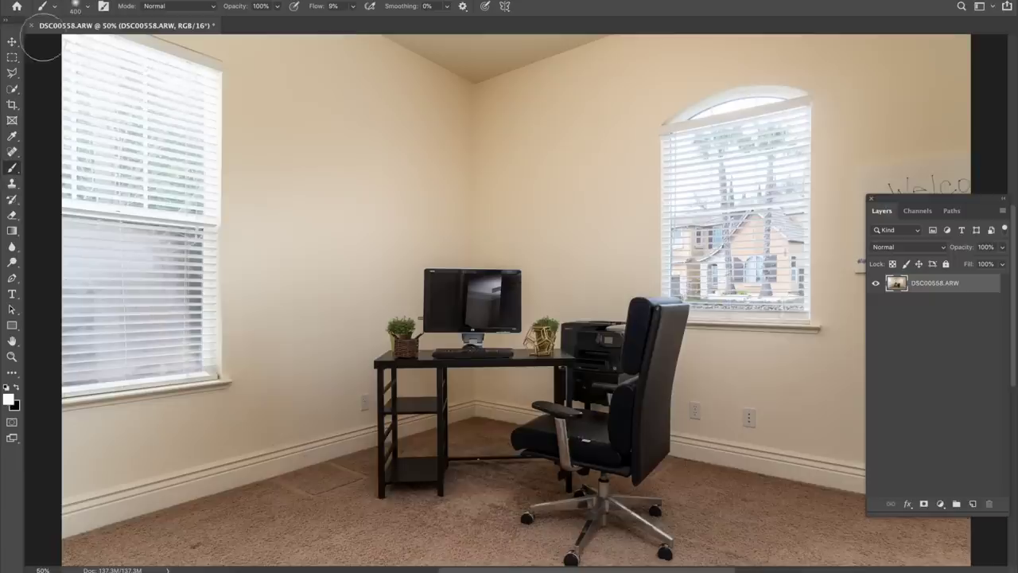
{"action": "left_click", "coordinate": [31, 28]}
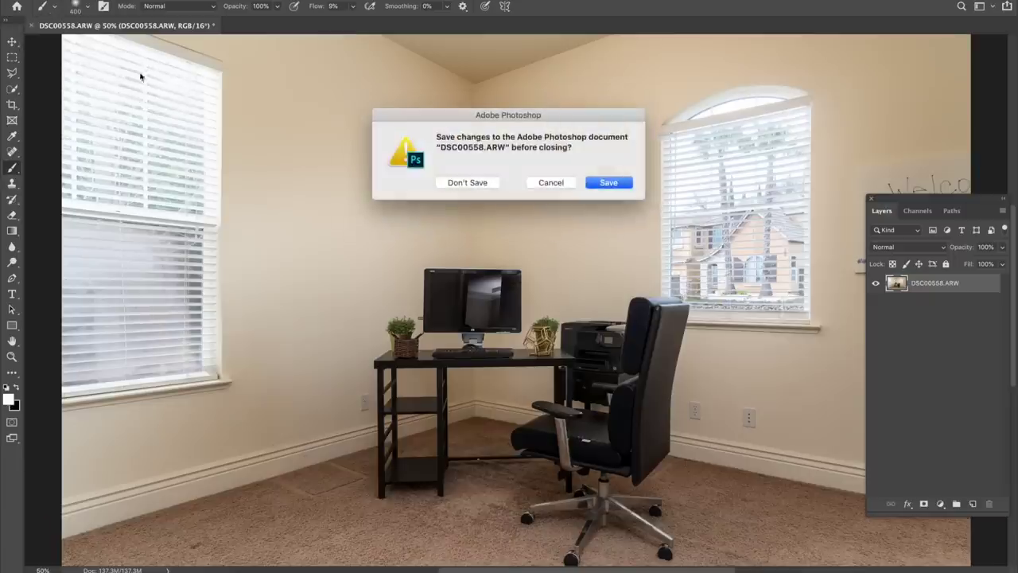
{"action": "left_click", "coordinate": [461, 185]}
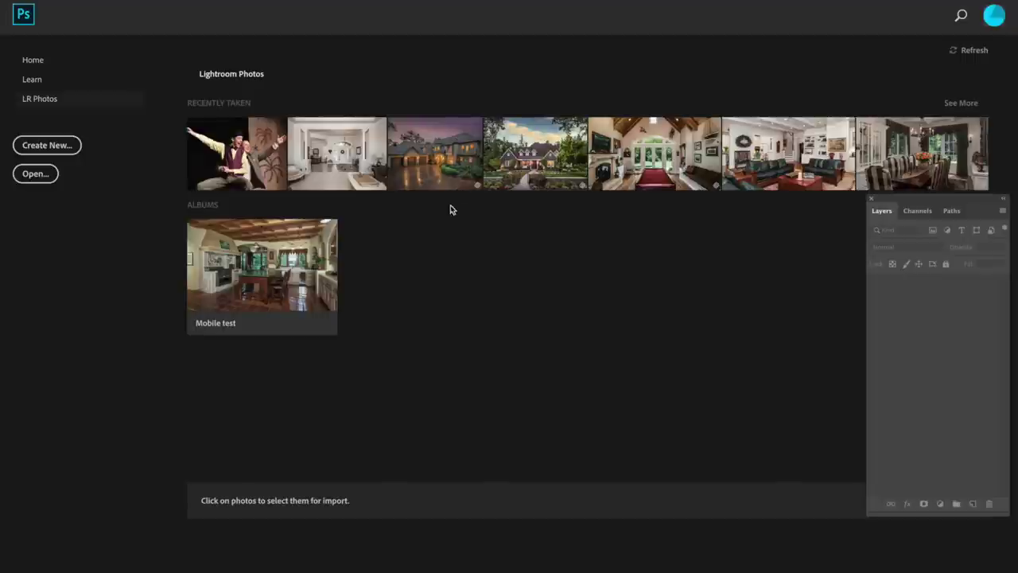
Step: Switch to Lightroom Classic and set the exposure of bathroom shot DSC00561 to -0.15
{"action": "left_click", "coordinate": [336, 555]}
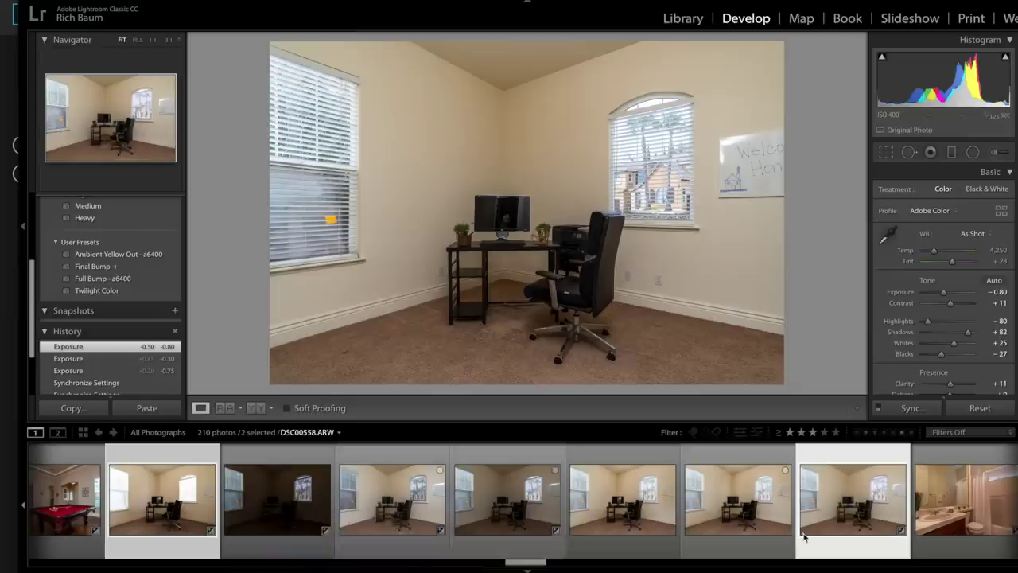
{"action": "scroll", "coordinate": [965, 507], "scroll_direction": "down", "scroll_amount": 5}
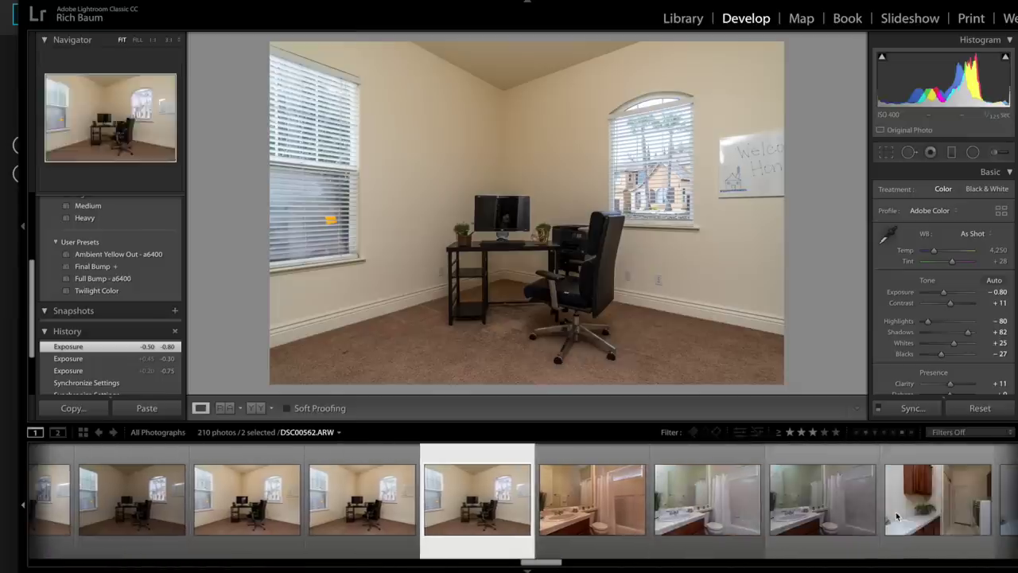
{"action": "scroll", "coordinate": [896, 517], "scroll_direction": "down", "scroll_amount": 2}
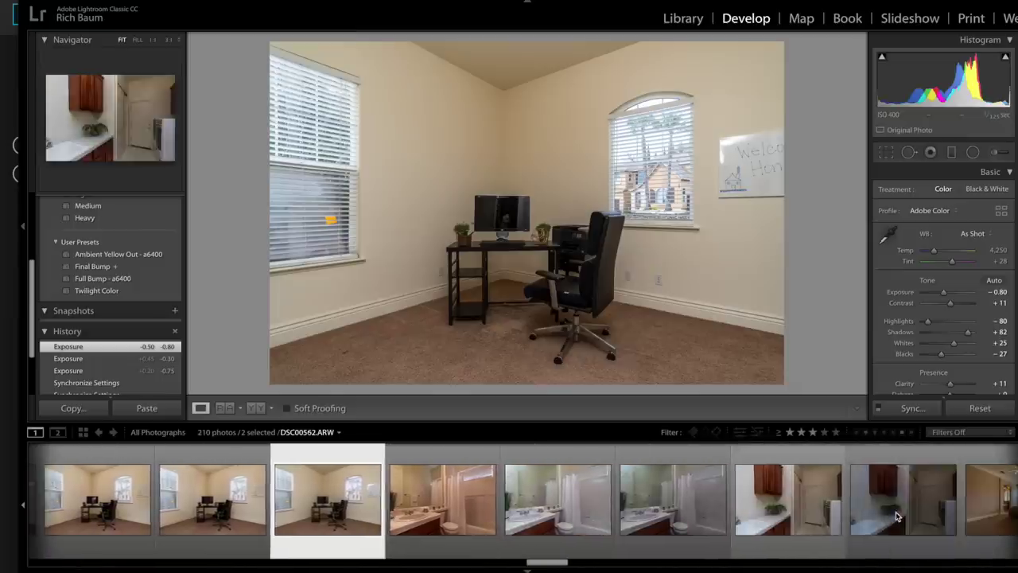
{"action": "left_click", "coordinate": [663, 503]}
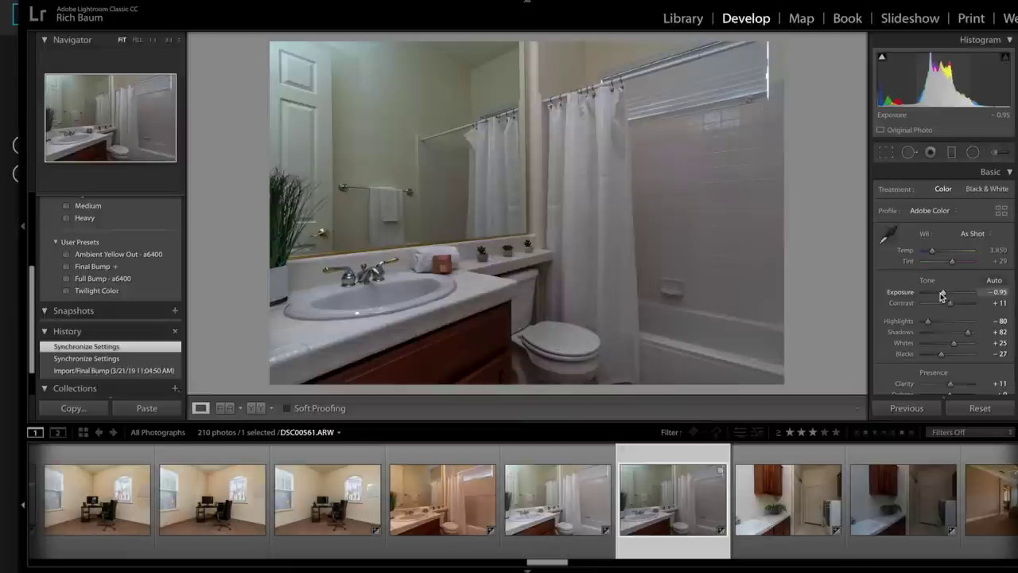
{"action": "left_click_drag", "start_coordinate": [944, 296], "coordinate": [947, 298]}
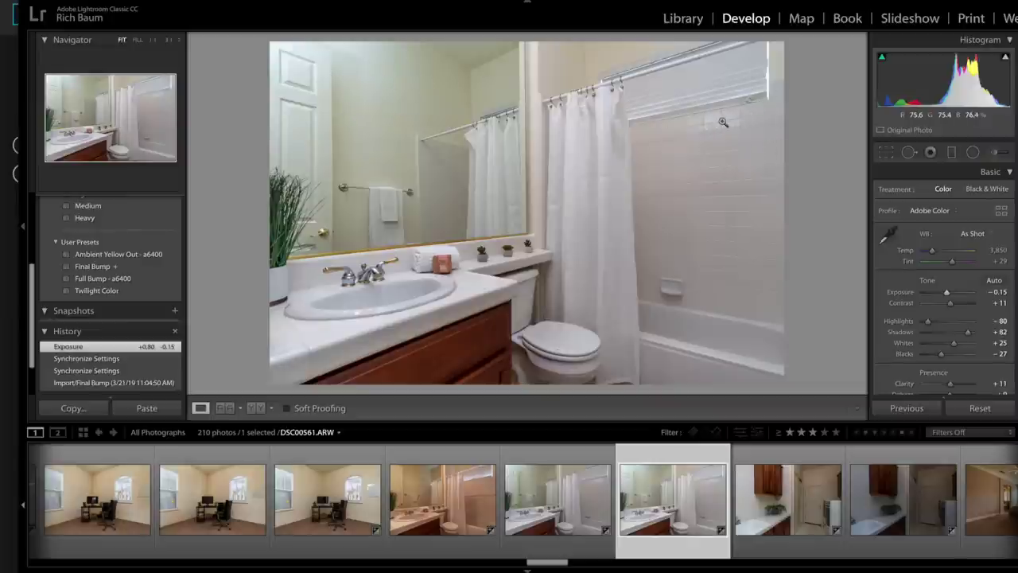
Step: Apply the Ambient Yellow Out - a6400 preset to bathroom shot DSC00559 and sample its white balance from the white sink
{"action": "left_click", "coordinate": [445, 488]}
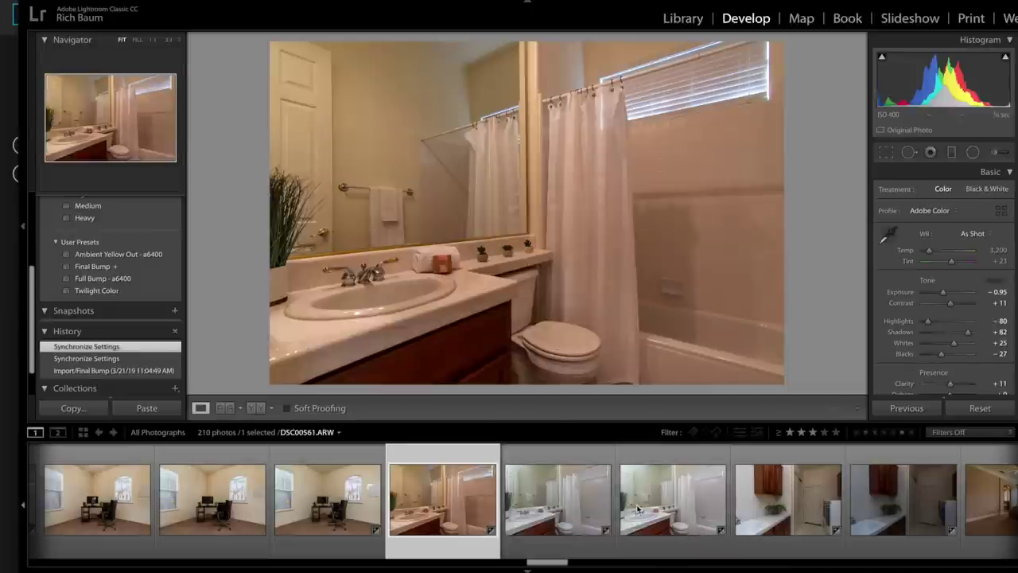
{"action": "left_click", "coordinate": [99, 255]}
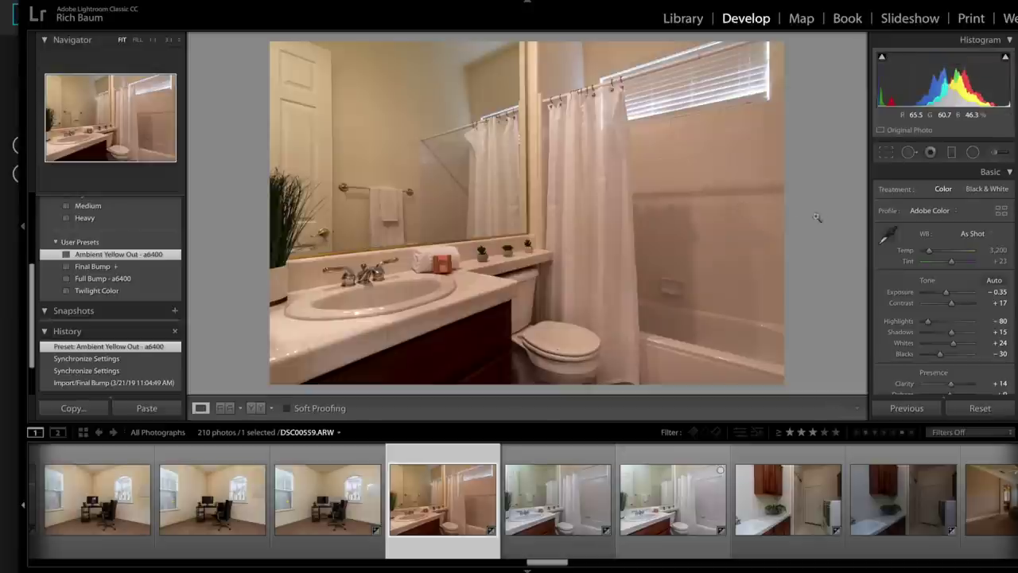
{"action": "left_click", "coordinate": [885, 234]}
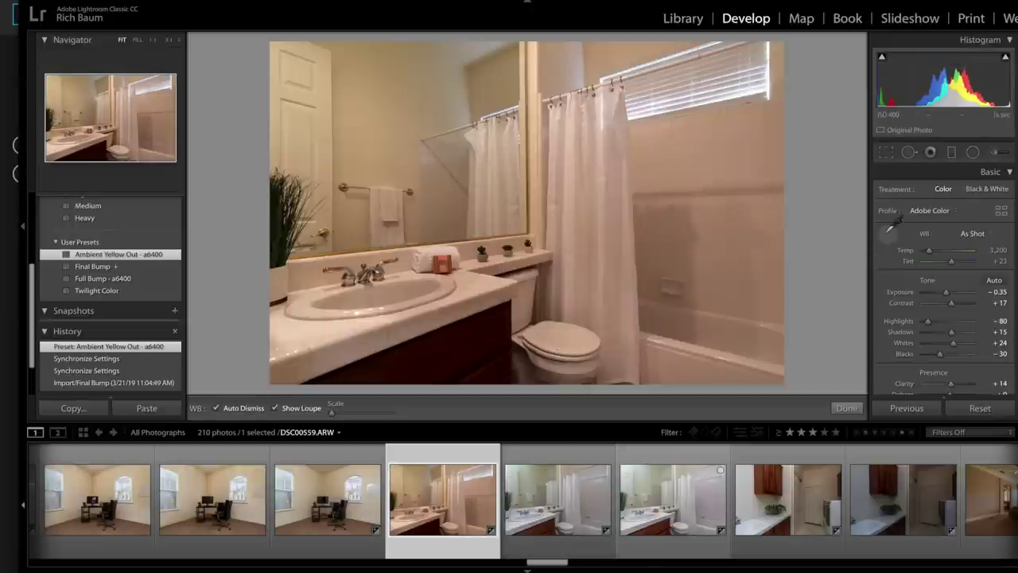
{"action": "left_click", "coordinate": [389, 296]}
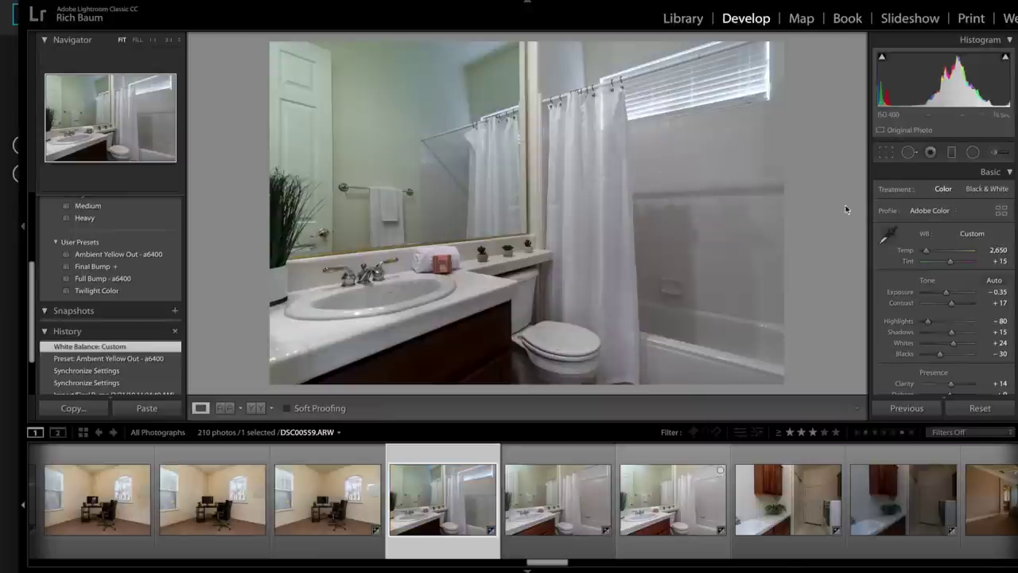
Step: Set DSC00559's exposure to +0.15 and its HSL saturation to Yellow -100, Green -100, Aqua -52 and Blue -87
{"action": "mouse_move", "coordinate": [943, 291]}
{"action": "left_mouse_down"}
{"action": "mouse_move", "coordinate": [962, 294]}
{"action": "mouse_move", "coordinate": [950, 298]}
{"action": "left_mouse_up"}
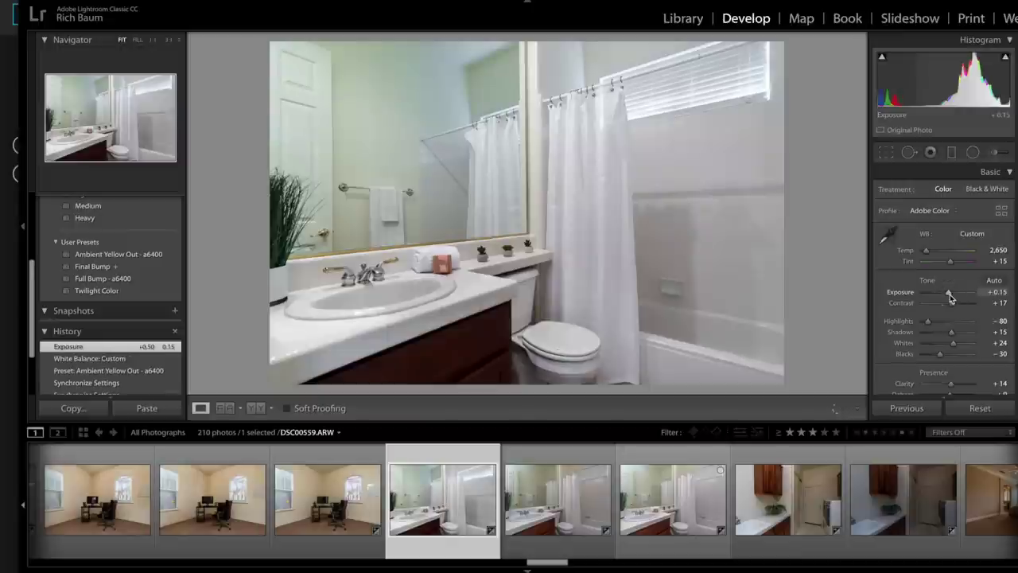
{"action": "scroll", "coordinate": [943, 302], "scroll_direction": "down", "scroll_amount": 4}
{"action": "scroll", "coordinate": [937, 305], "scroll_direction": "down", "scroll_amount": 8}
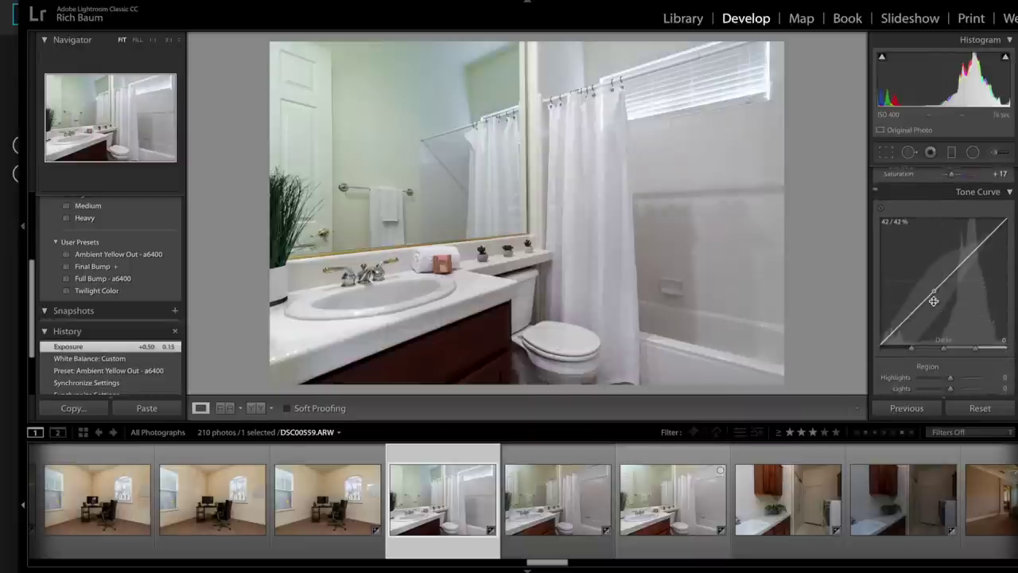
{"action": "scroll", "coordinate": [934, 302], "scroll_direction": "down", "scroll_amount": 8}
{"action": "scroll", "coordinate": [935, 305], "scroll_direction": "down", "scroll_amount": 2}
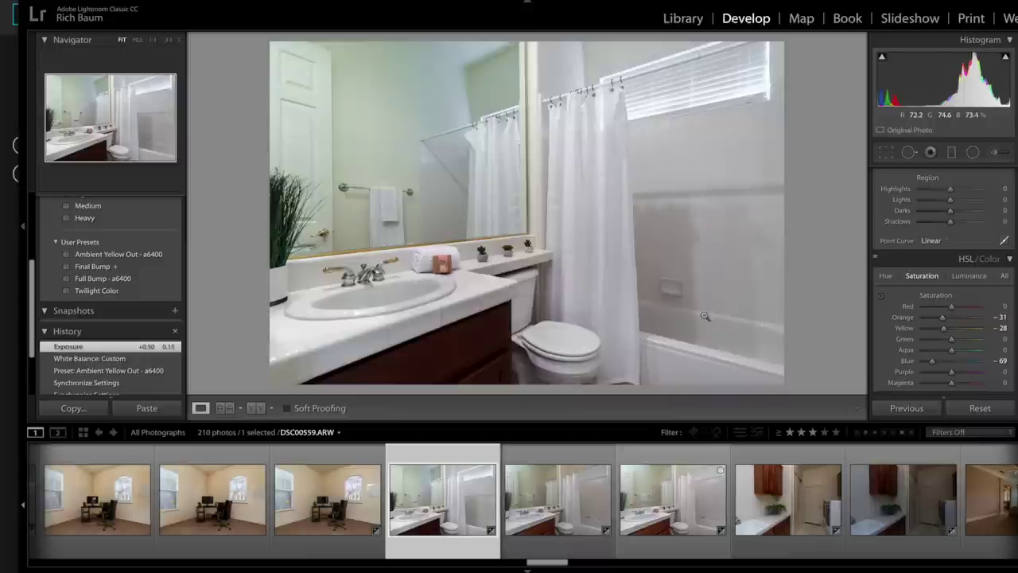
{"action": "left_click_drag", "start_coordinate": [947, 352], "coordinate": [907, 330]}
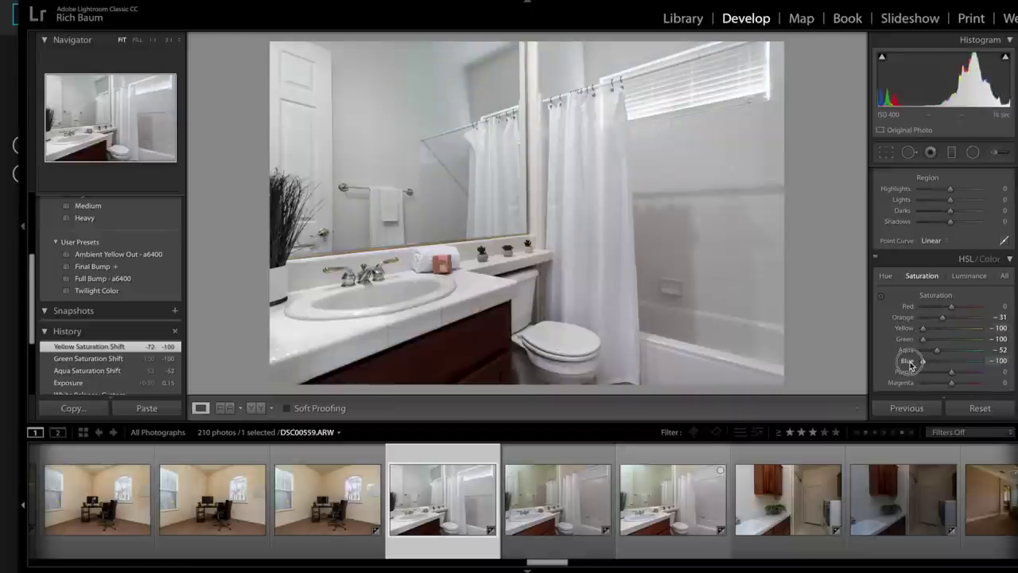
{"action": "left_click_drag", "start_coordinate": [911, 364], "coordinate": [925, 362]}
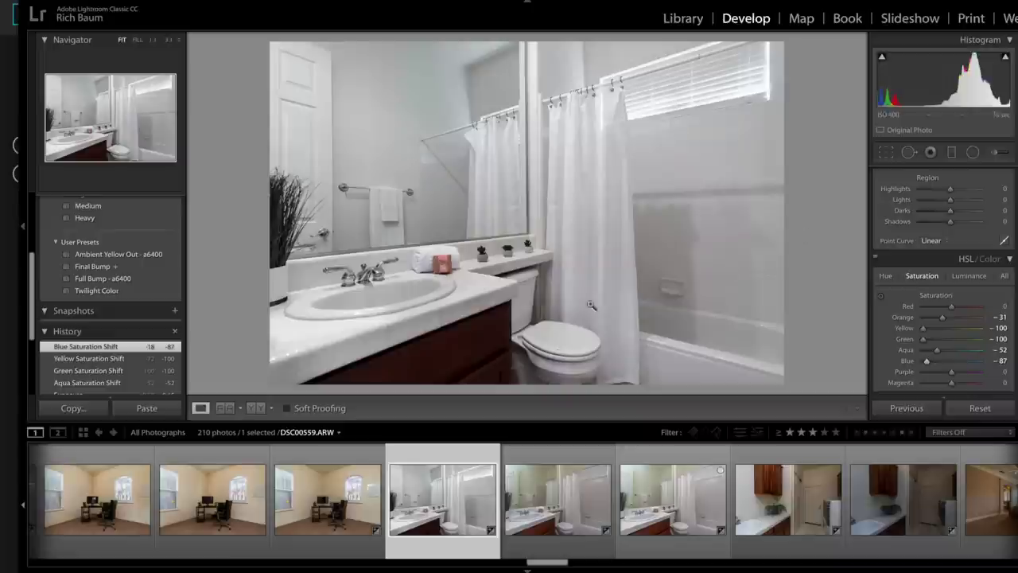
Step: Select bathroom shots DSC00559 and DSC00561 together and bring up the options for editing them in Photoshop
{"action": "left_click", "coordinate": [686, 495], "text": "super"}
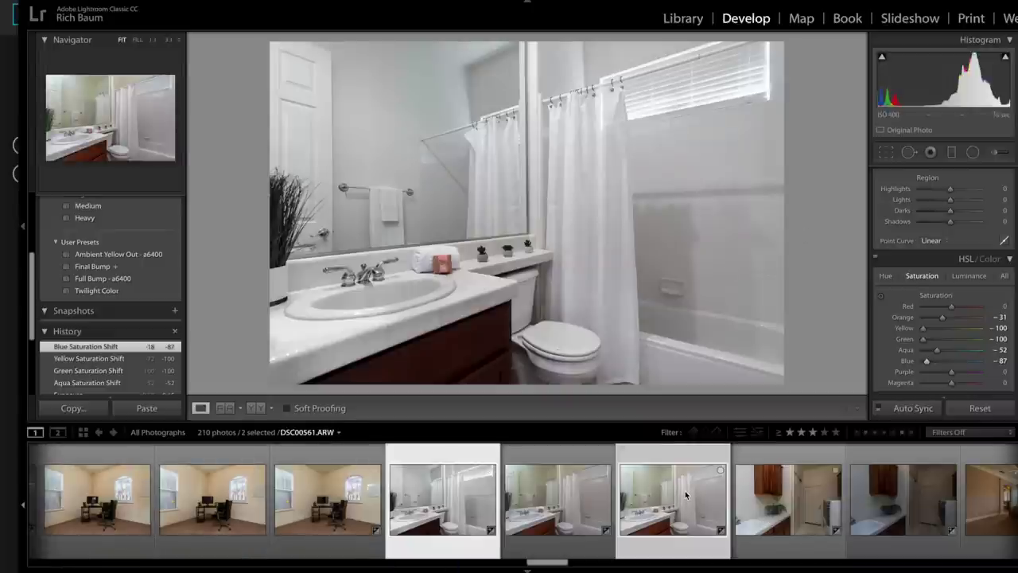
{"action": "key", "text": "super+2"}
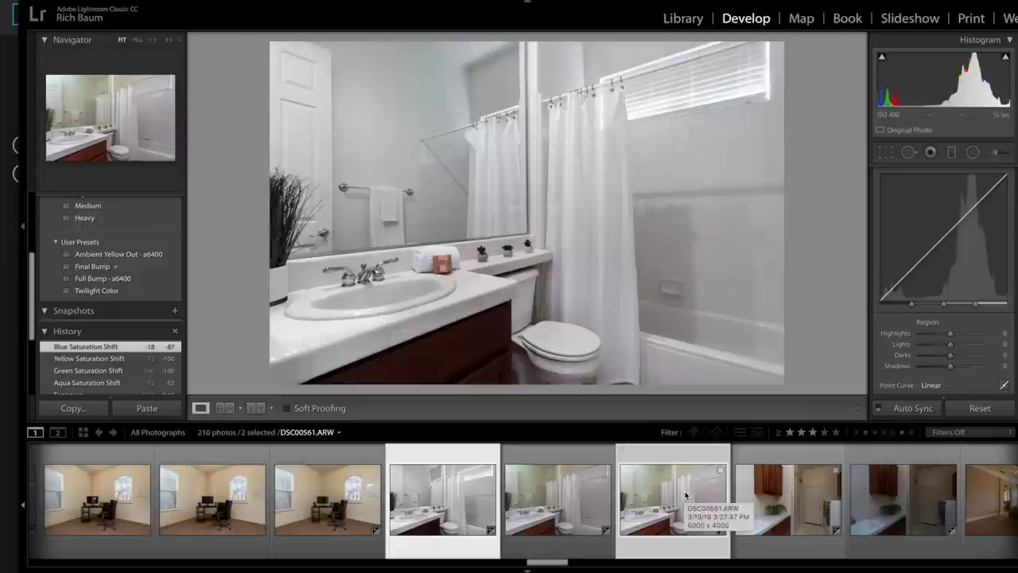
{"action": "key", "text": "super+1"}
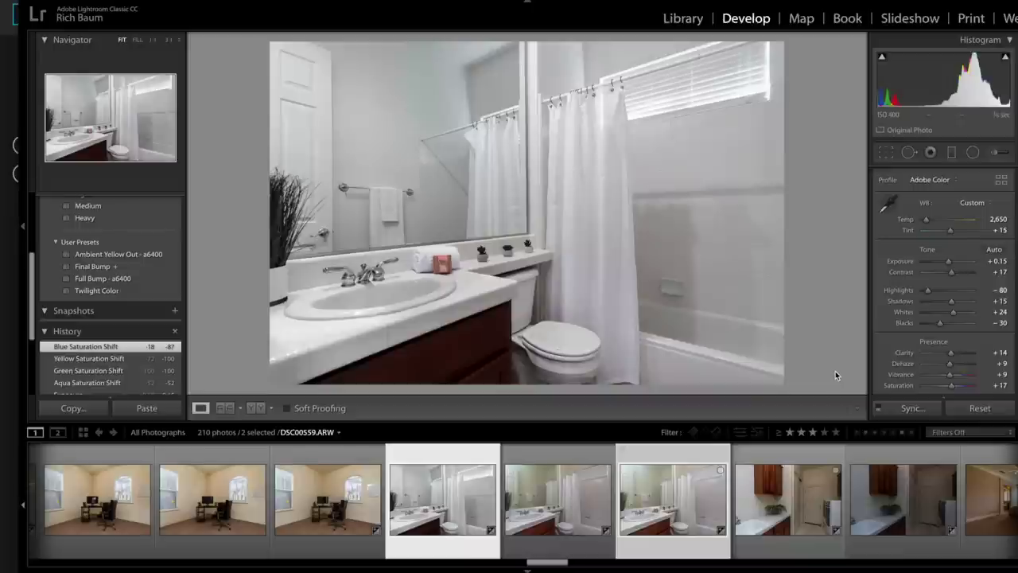
{"action": "key", "text": "ctrl"}
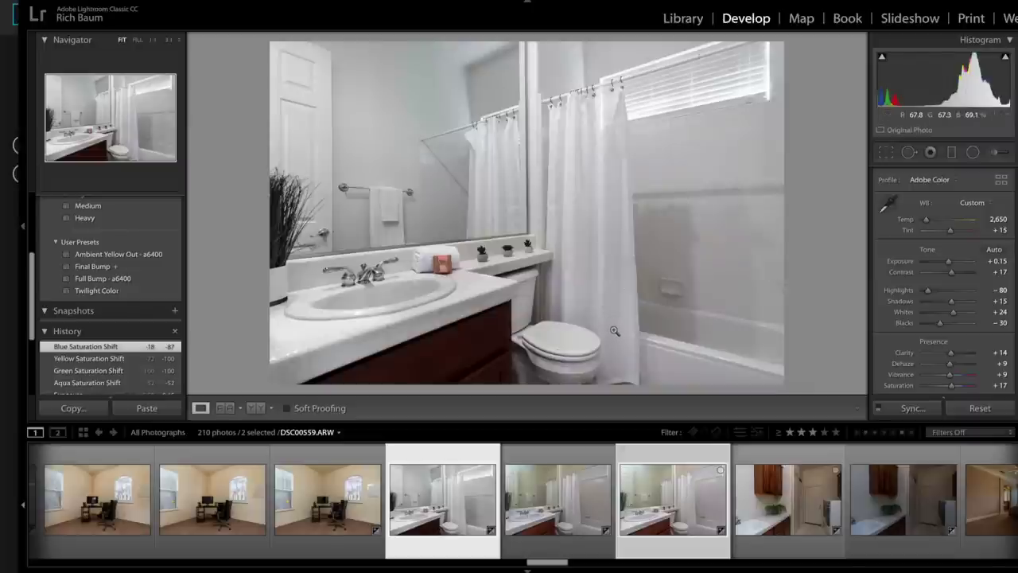
{"action": "right_click", "coordinate": [492, 198]}
{"action": "left_click", "coordinate": [555, 284]}
{"action": "right_click", "coordinate": [555, 284]}
{"action": "mouse_move", "coordinate": [608, 314]}
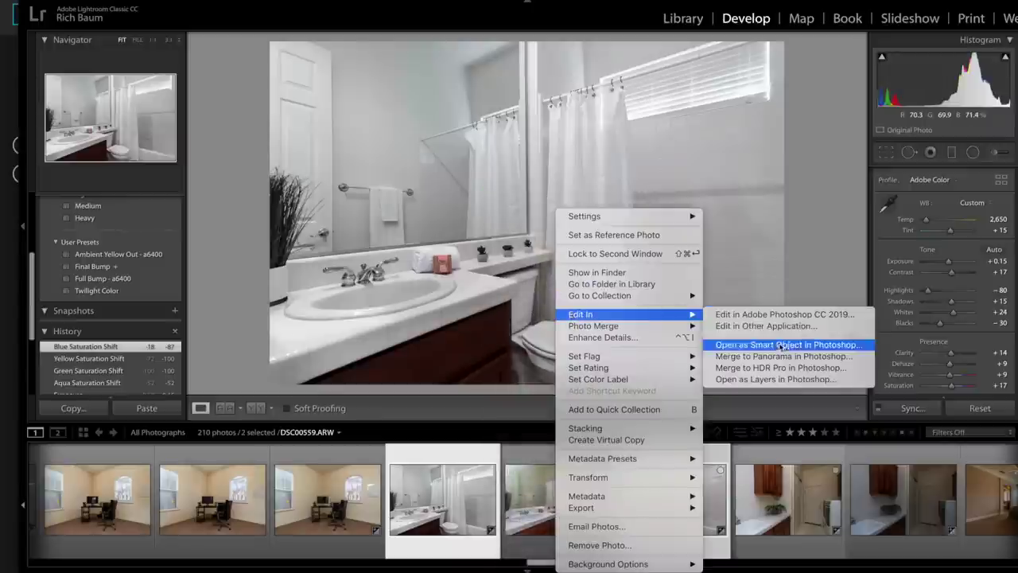
Step: Open the two selected bathroom photos as layers in Photoshop and add a black mask to the DSC00559.ARW layer
{"action": "left_click", "coordinate": [775, 381]}
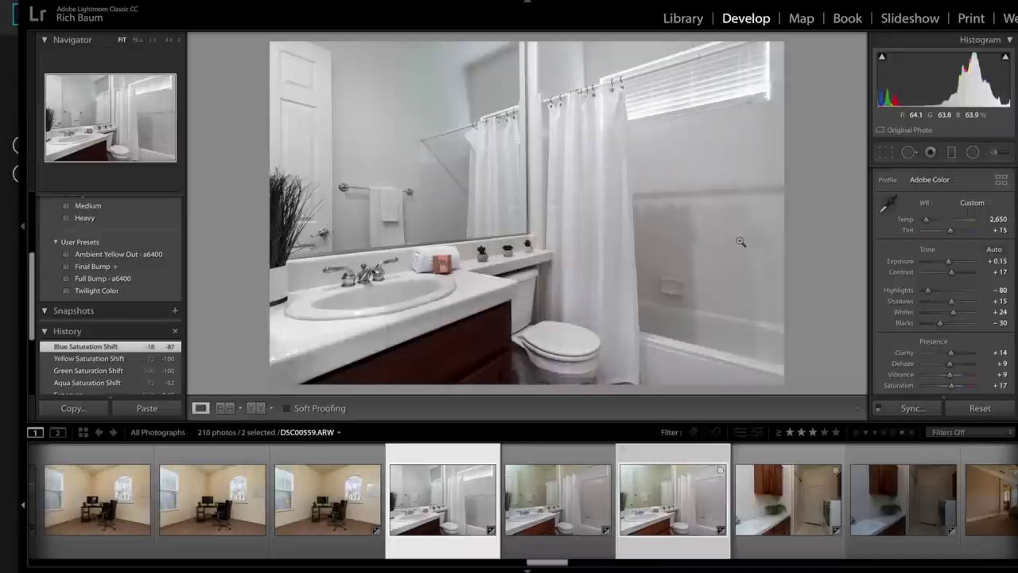
{"action": "mouse_move", "coordinate": [318, 565]}
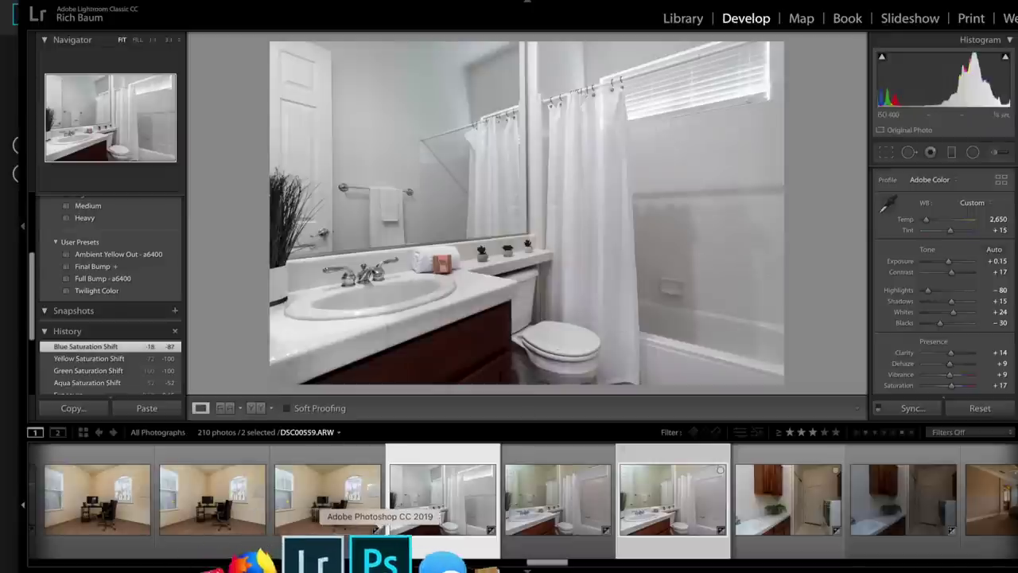
{"action": "left_click", "coordinate": [363, 561]}
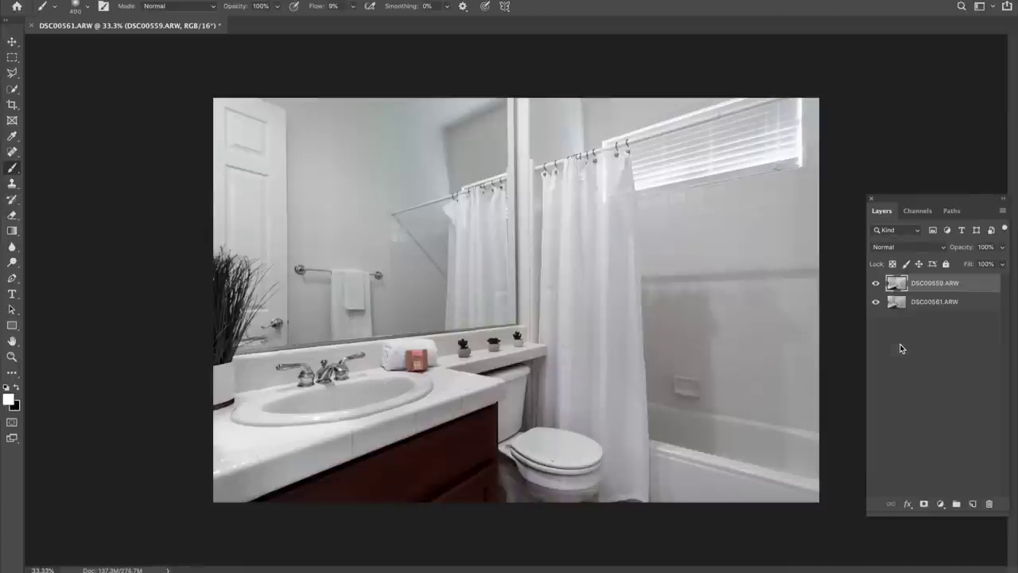
{"action": "left_click", "coordinate": [923, 506], "text": "alt"}
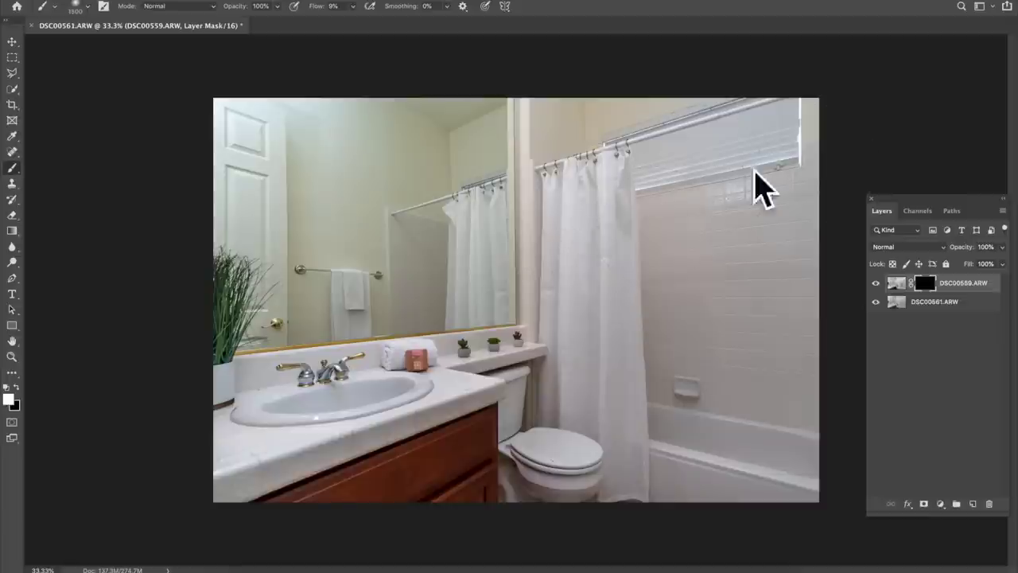
Step: Paint white on the layer mask over the window, tiled tub wall and mirror to blend in the DSC00559.ARW exposure
{"action": "left_click_drag", "start_coordinate": [655, 191], "coordinate": [763, 147]}
{"action": "mouse_move", "coordinate": [660, 181]}
{"action": "left_mouse_down"}
{"action": "mouse_move", "coordinate": [784, 102]}
{"action": "mouse_move", "coordinate": [747, 111]}
{"action": "left_mouse_up"}
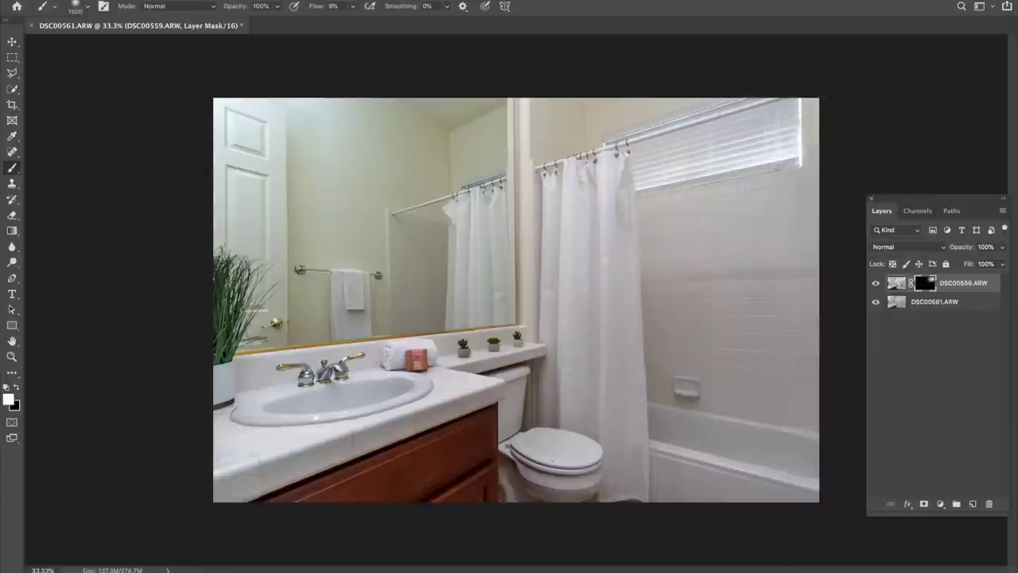
{"action": "left_click_drag", "start_coordinate": [763, 302], "coordinate": [741, 287]}
{"action": "key", "text": "x"}
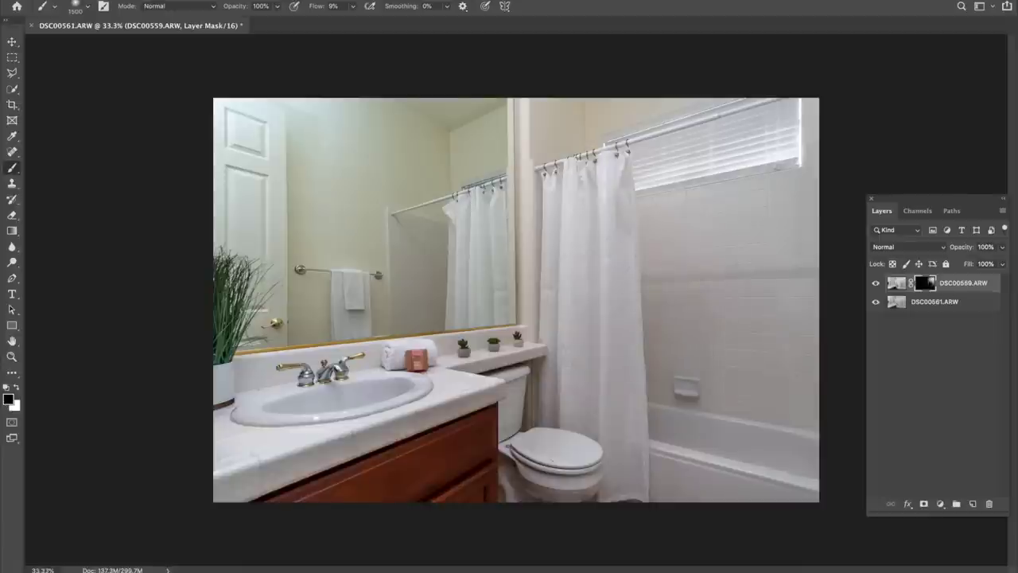
{"action": "key", "text": "x"}
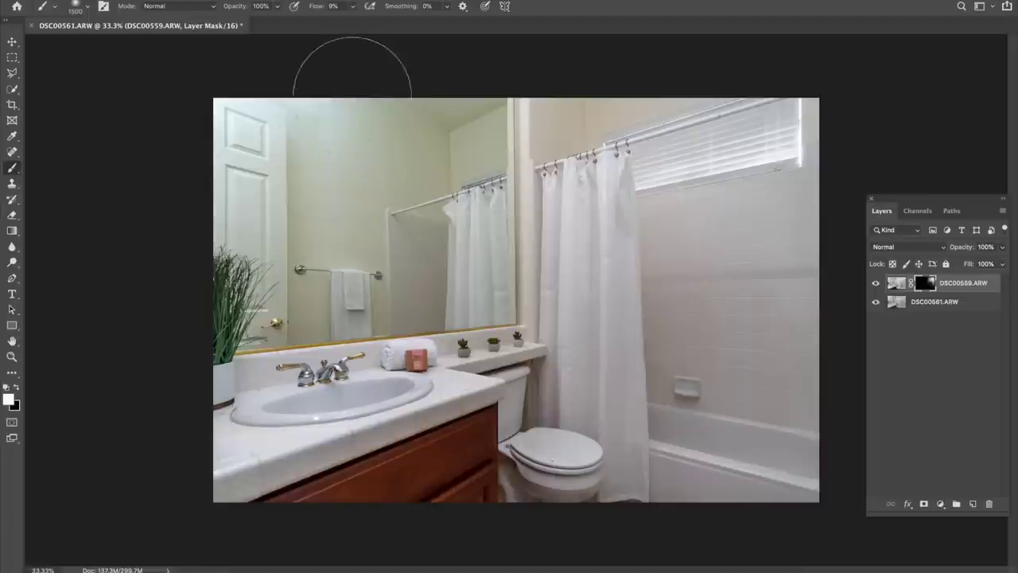
{"action": "mouse_move", "coordinate": [272, 117]}
{"action": "left_mouse_down"}
{"action": "mouse_move", "coordinate": [309, 107]}
{"action": "mouse_move", "coordinate": [276, 123]}
{"action": "mouse_move", "coordinate": [270, 97]}
{"action": "mouse_move", "coordinate": [290, 102]}
{"action": "mouse_move", "coordinate": [236, 120]}
{"action": "mouse_move", "coordinate": [316, 94]}
{"action": "mouse_move", "coordinate": [471, 104]}
{"action": "left_mouse_up"}
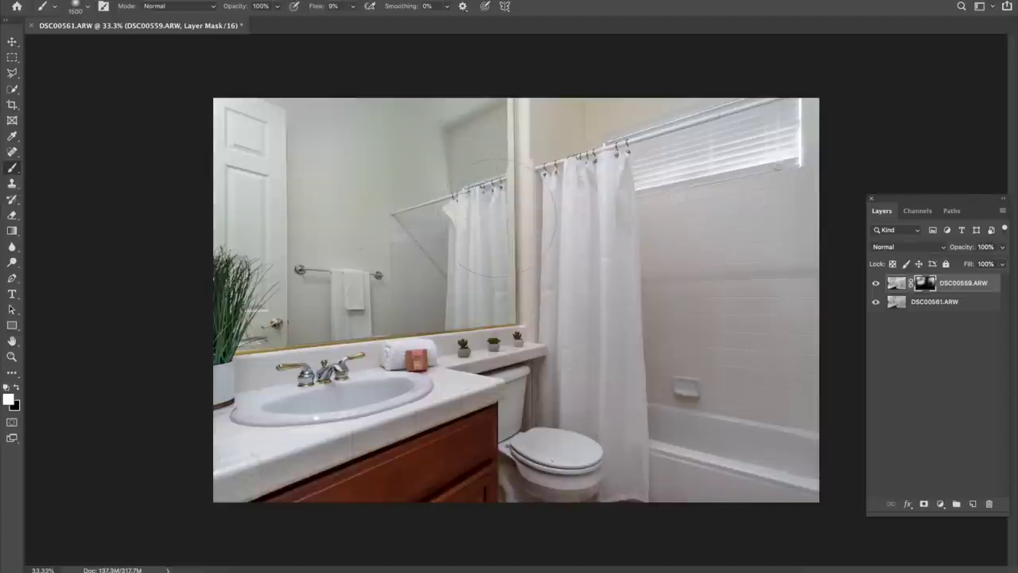
Step: Close the blended bathroom document and switch back to Lightroom Classic
{"action": "left_click", "coordinate": [32, 25]}
{"action": "left_click", "coordinate": [466, 183]}
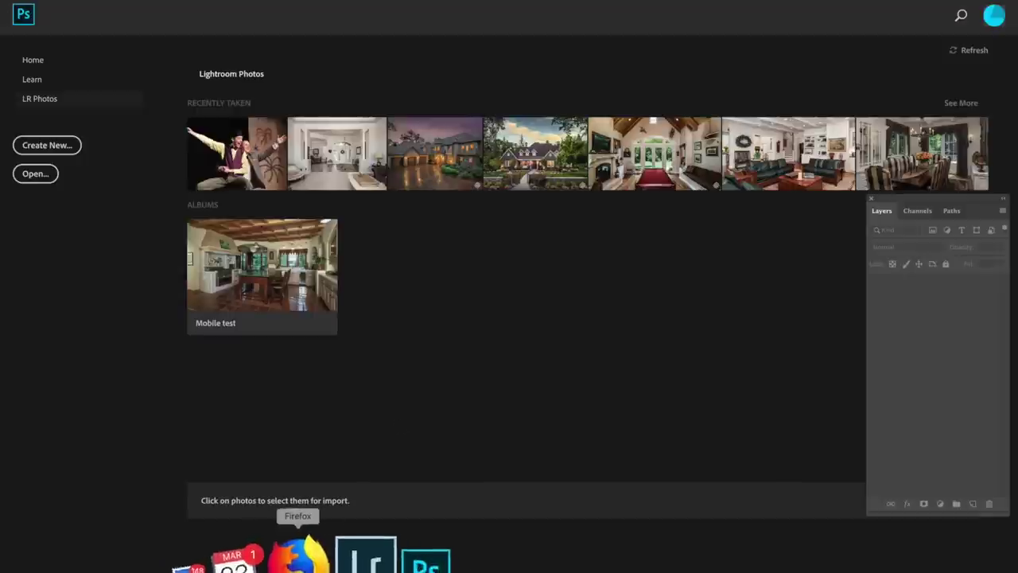
{"action": "left_click", "coordinate": [338, 561]}
Step: Select the dark laundry room photo DSC00563.ARW and set its exposure to +0.50
{"action": "scroll", "coordinate": [583, 493], "scroll_direction": "right", "scroll_amount": 5}
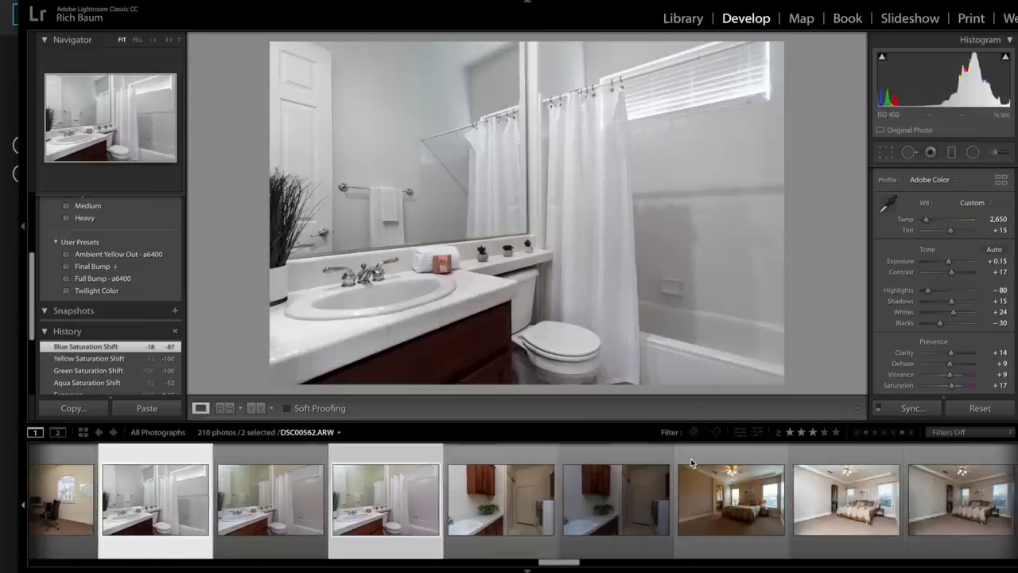
{"action": "left_click", "coordinate": [583, 493]}
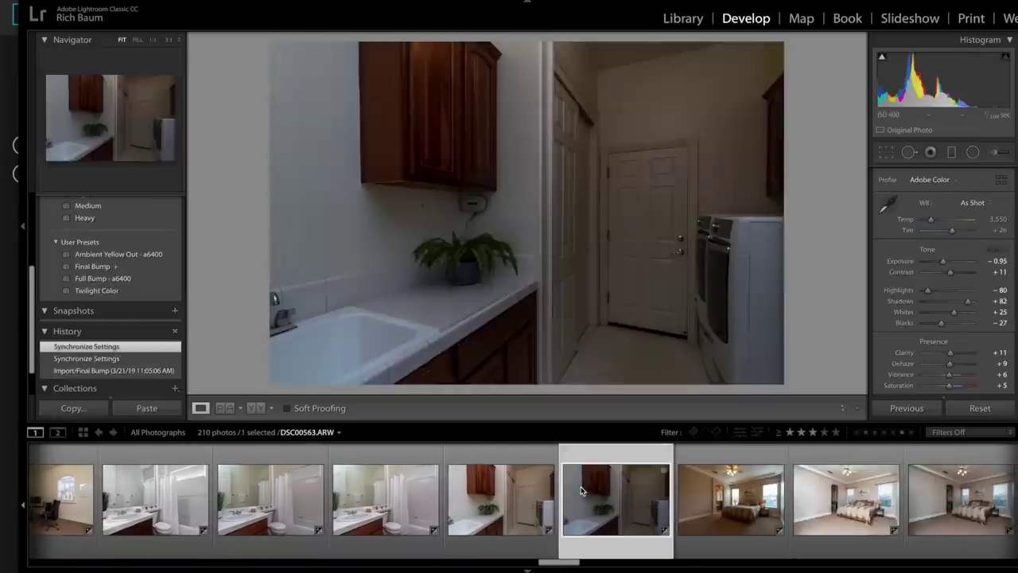
{"action": "left_click_drag", "start_coordinate": [945, 267], "coordinate": [950, 265]}
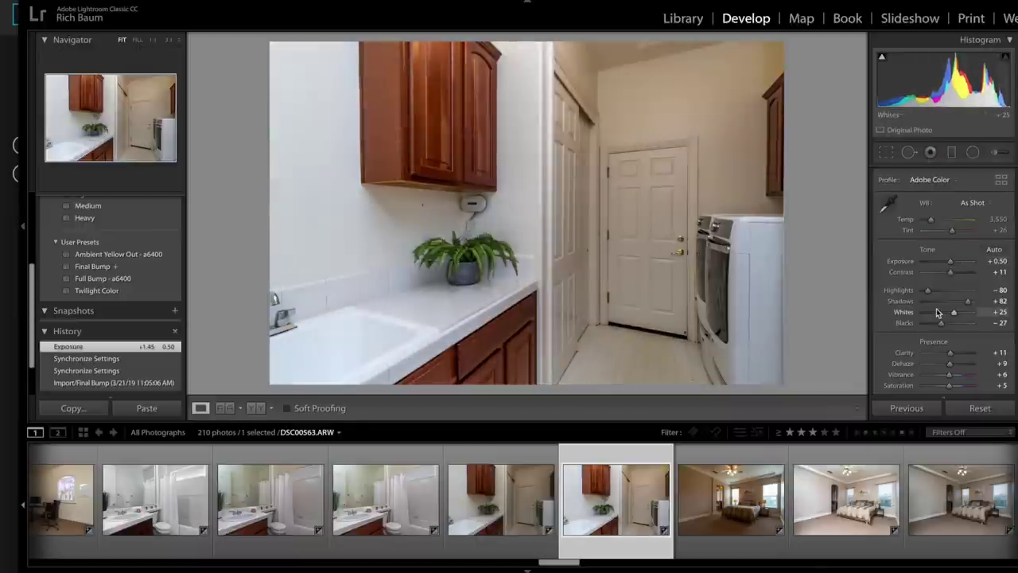
Step: Add a graduated filter over the washer and back-door side of the laundry room with exposure 1.01, saturation -100 and temperature -16
{"action": "left_click", "coordinate": [951, 152]}
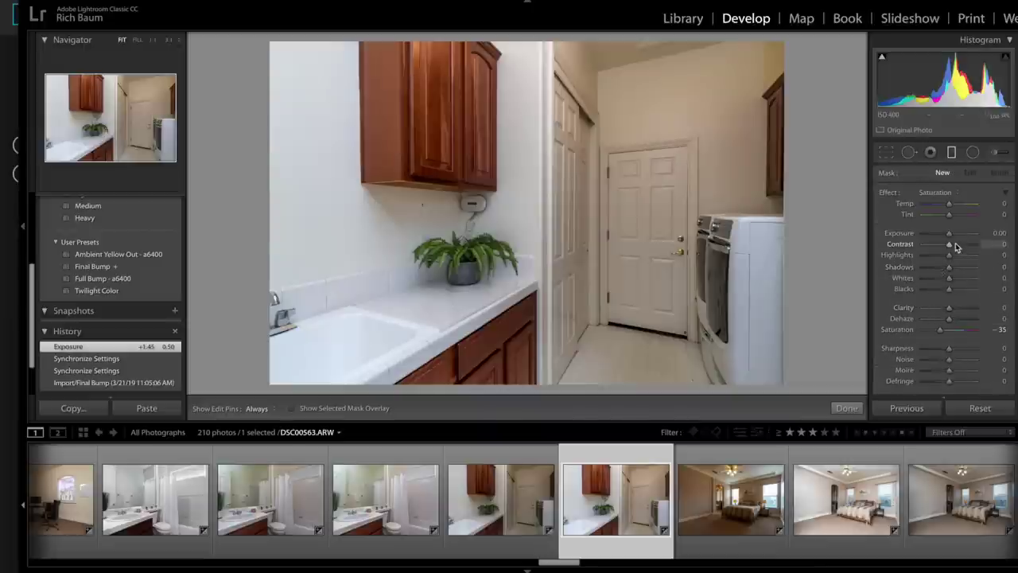
{"action": "left_click_drag", "start_coordinate": [949, 232], "coordinate": [955, 233]}
{"action": "left_click_drag", "start_coordinate": [802, 195], "coordinate": [519, 198]}
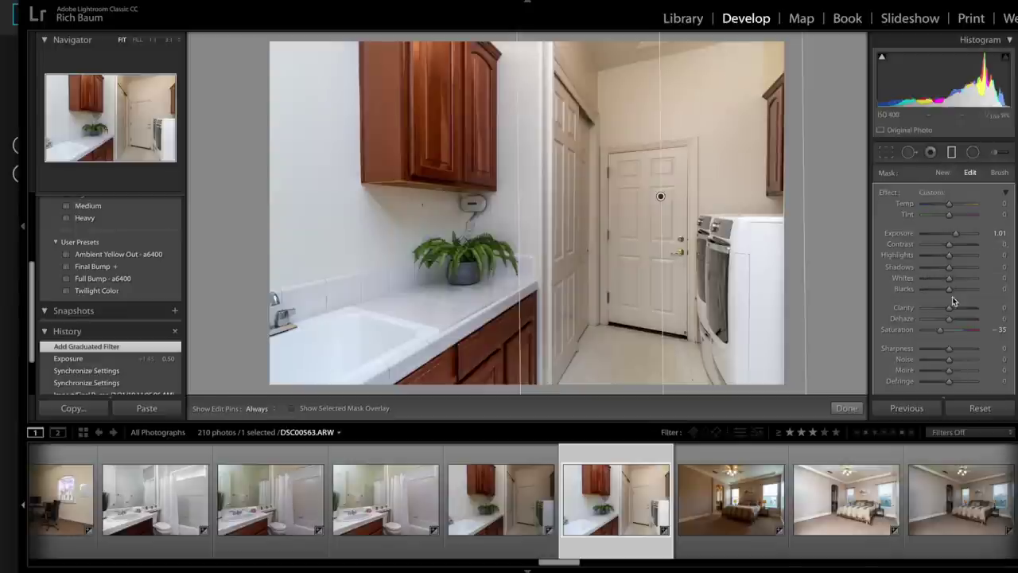
{"action": "left_click_drag", "start_coordinate": [939, 329], "coordinate": [918, 327]}
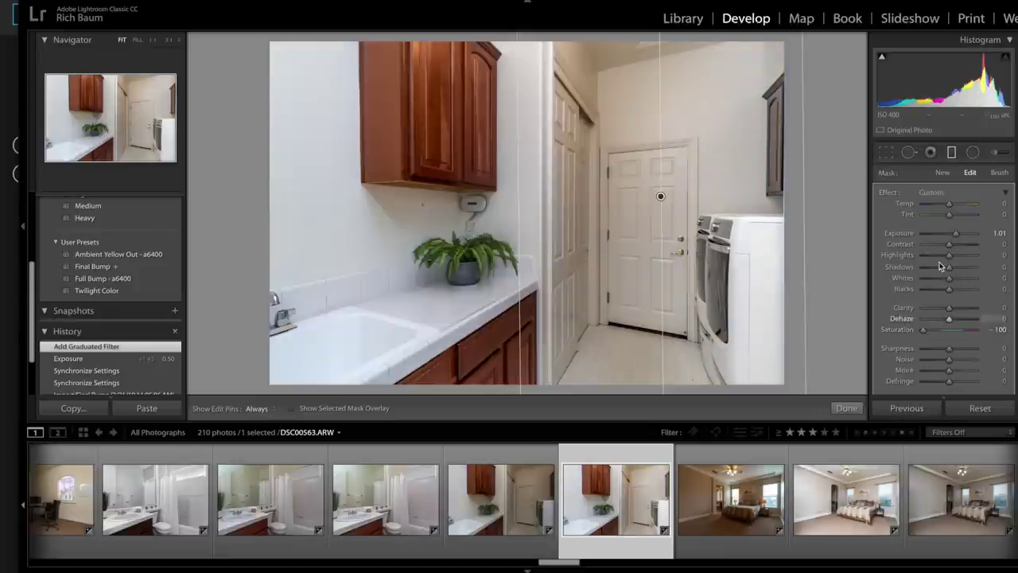
{"action": "left_click_drag", "start_coordinate": [949, 203], "coordinate": [946, 208]}
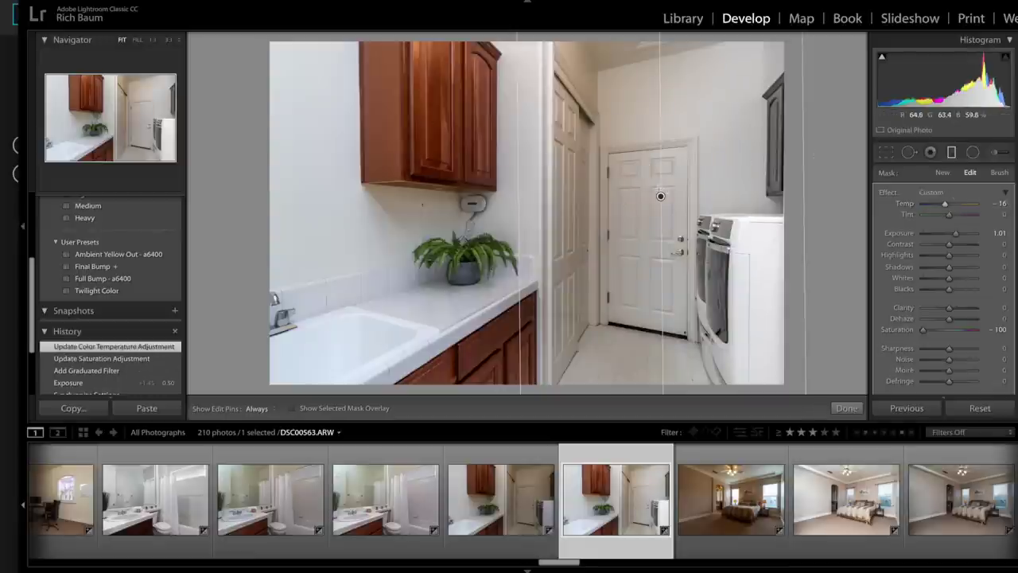
Step: Apply the Full Bump - a6400 preset to the bedroom photo DSC00567.ARW
{"action": "scroll", "coordinate": [660, 514], "scroll_direction": "down", "scroll_amount": 3}
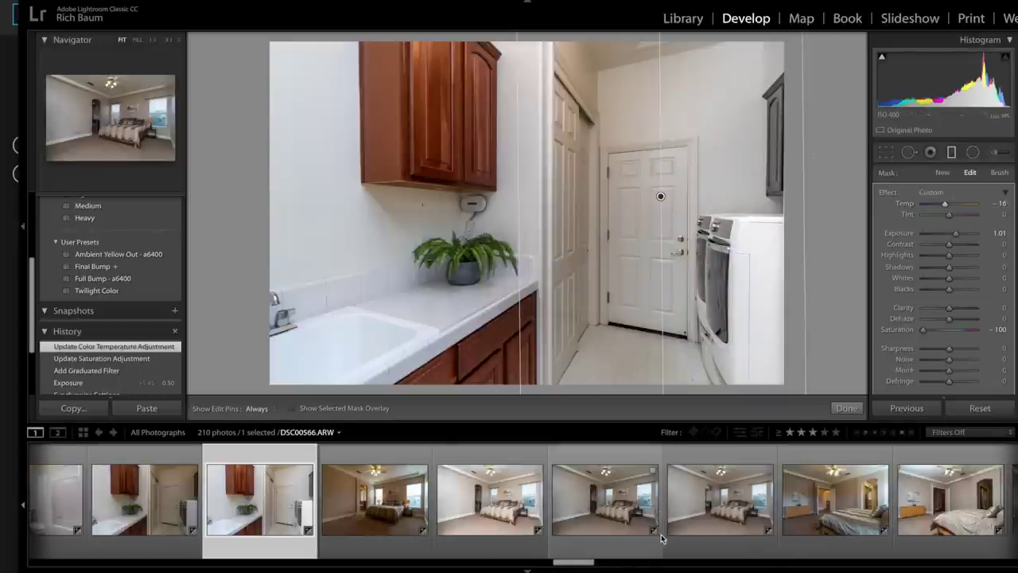
{"action": "left_click", "coordinate": [694, 517]}
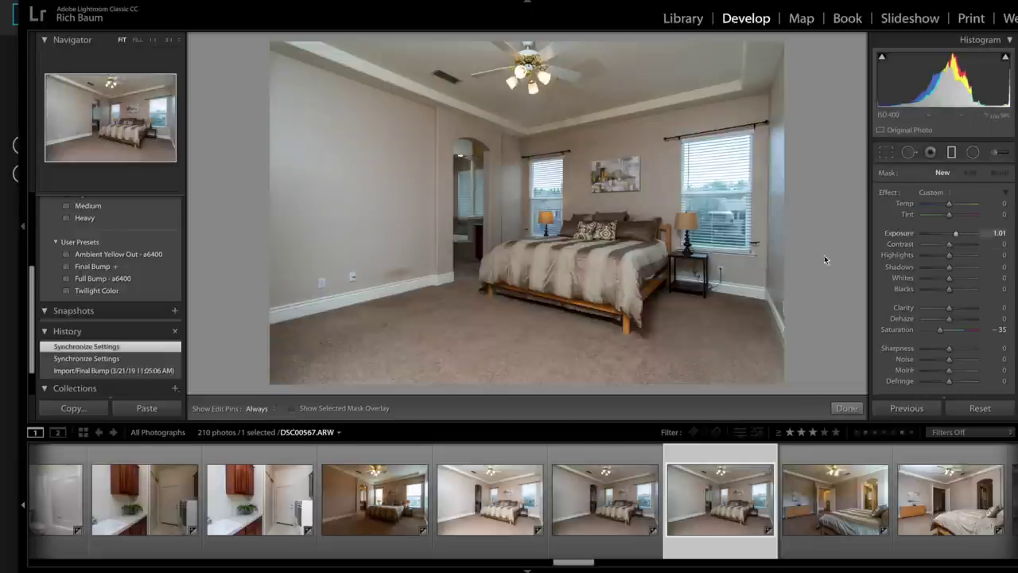
{"action": "left_click", "coordinate": [96, 279]}
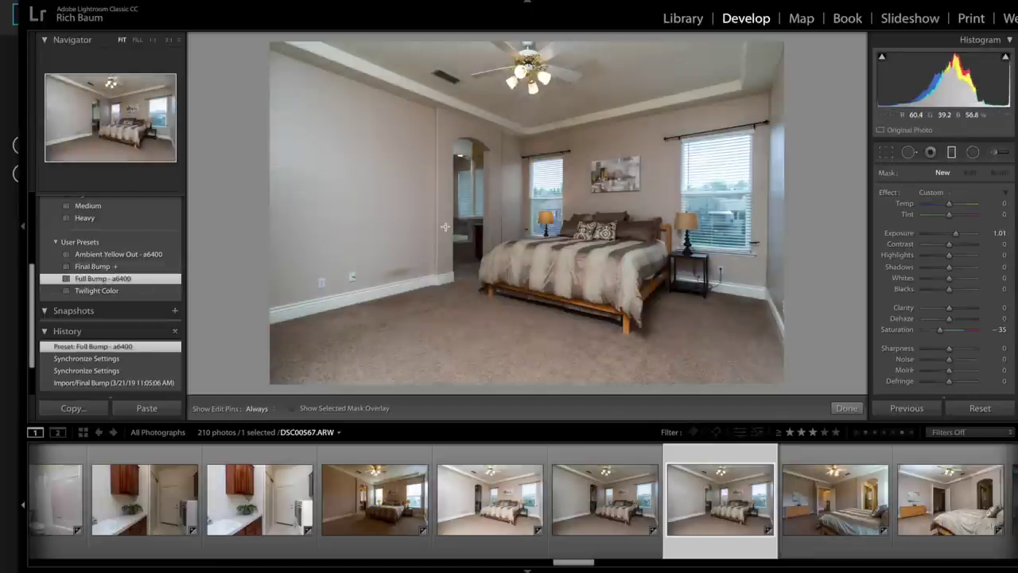
Step: Apply the Ambient Yellow Out - a6400 preset to the bedroom photo DSC00564.ARW and set its exposure to +0.25
{"action": "left_click", "coordinate": [391, 506]}
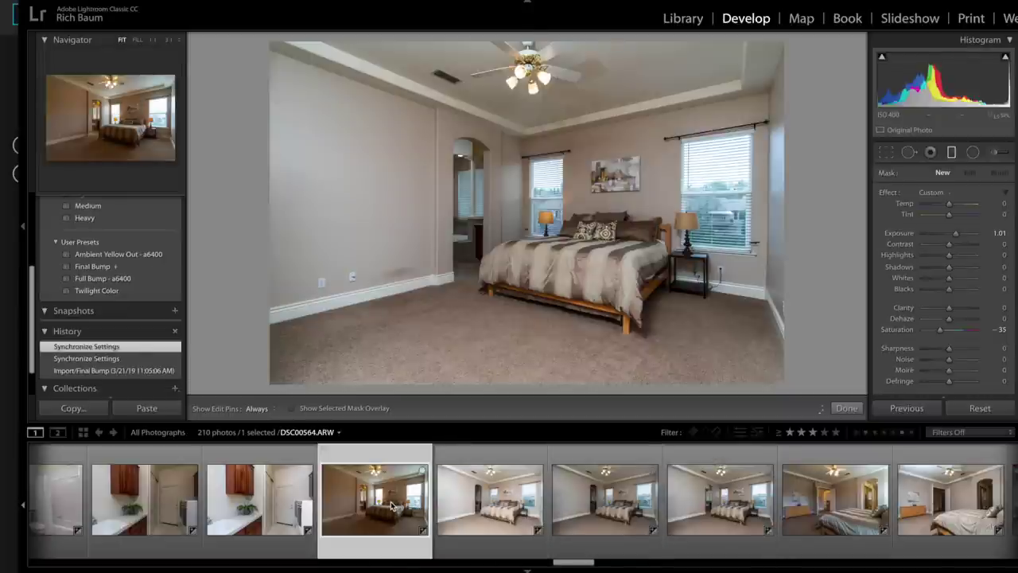
{"action": "left_click", "coordinate": [97, 254]}
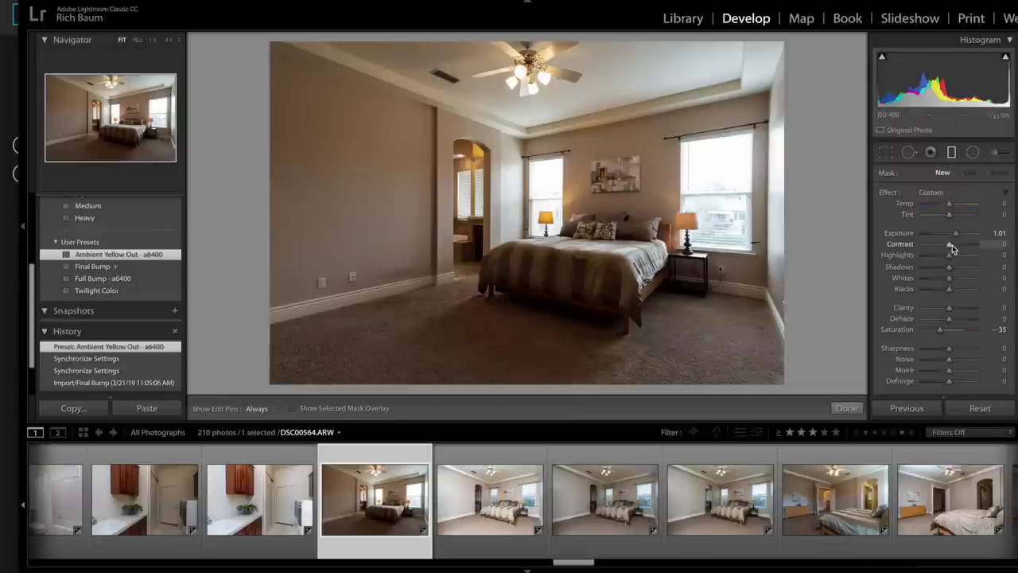
{"action": "left_click", "coordinate": [951, 157]}
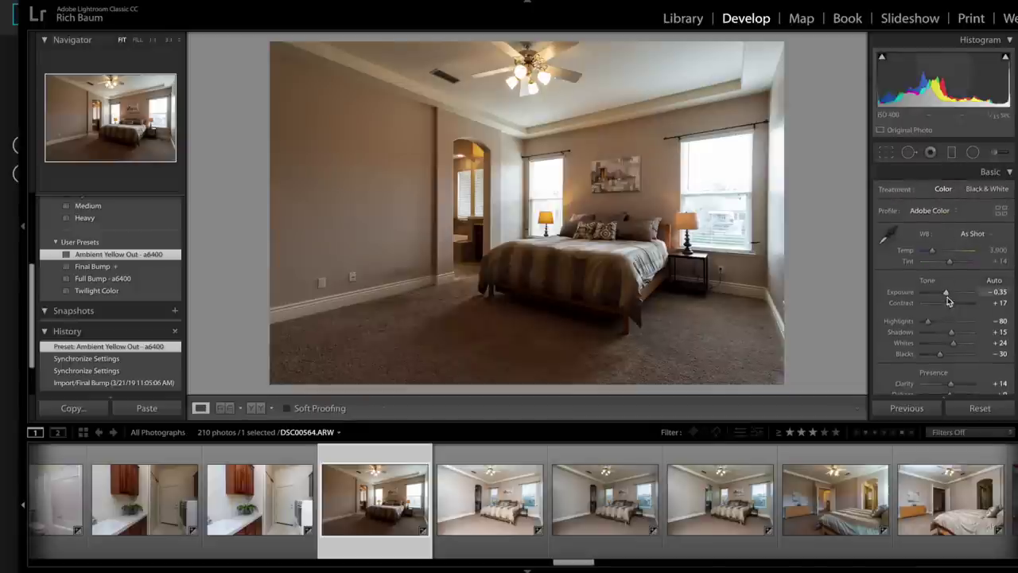
{"action": "left_click_drag", "start_coordinate": [946, 293], "coordinate": [949, 293]}
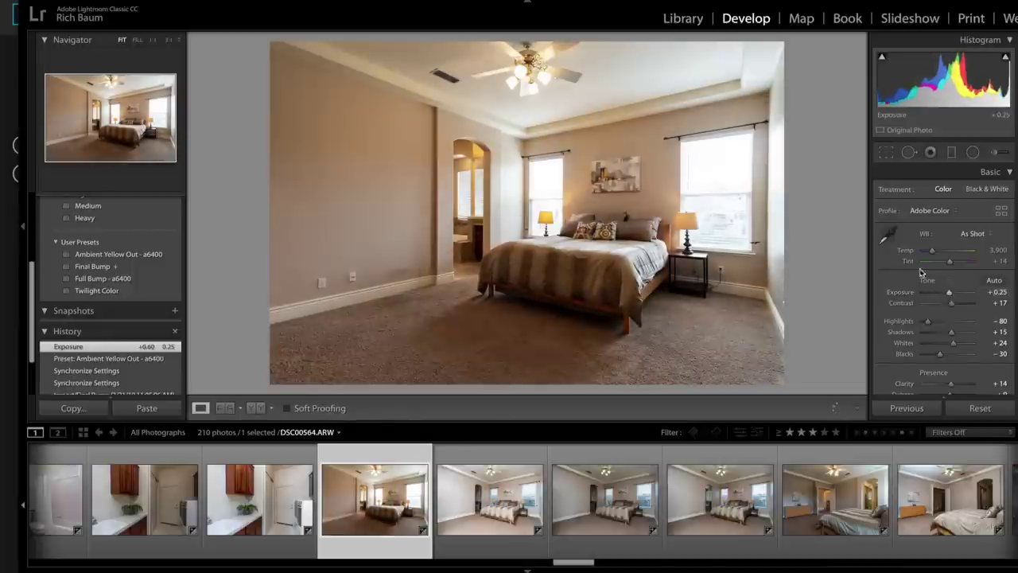
Step: Set a custom white balance by sampling the wall just above the baseboard beside the archway, and view DSC00567.ARW for comparison
{"action": "left_click", "coordinate": [887, 235]}
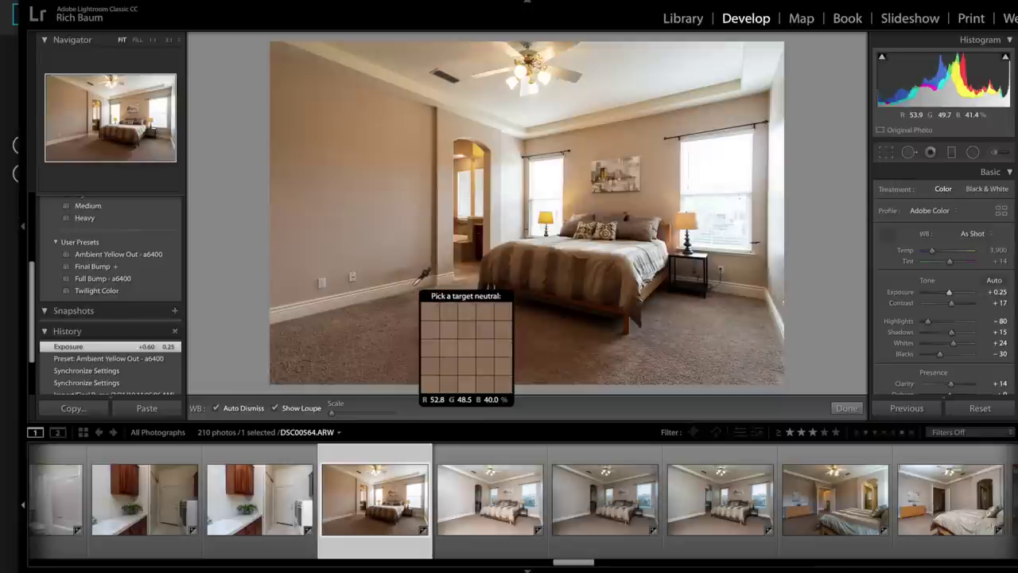
{"action": "left_click", "coordinate": [414, 281]}
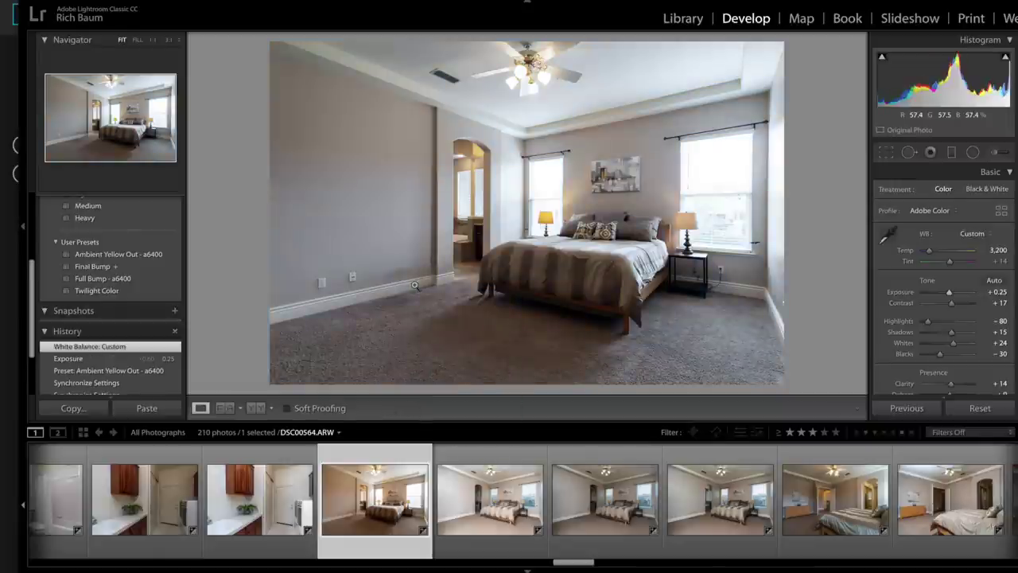
{"action": "left_click", "coordinate": [709, 487]}
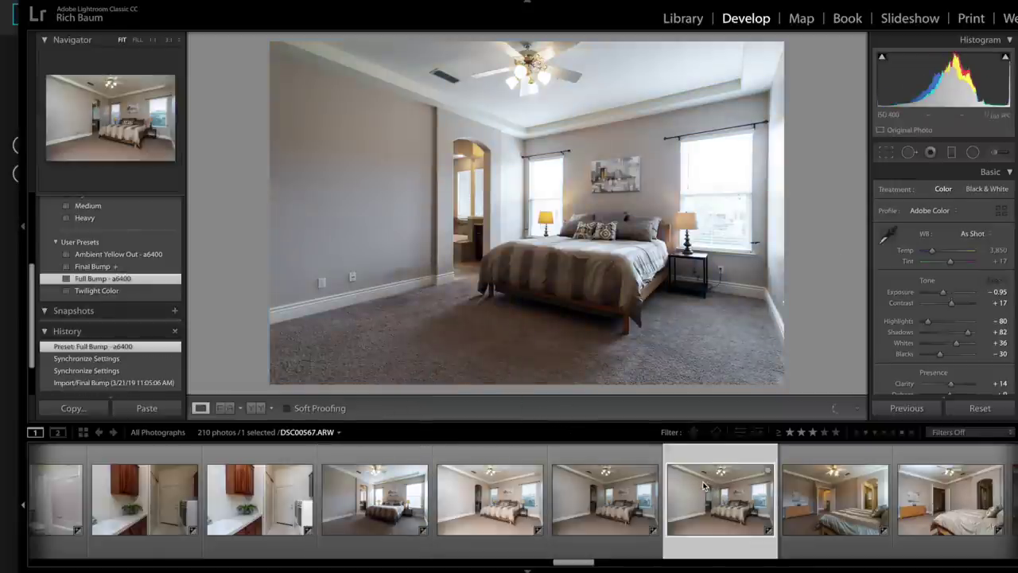
Step: Brighten DSC00564.ARW by setting its exposure to +0.40 and shadows to +51
{"action": "left_click", "coordinate": [403, 514]}
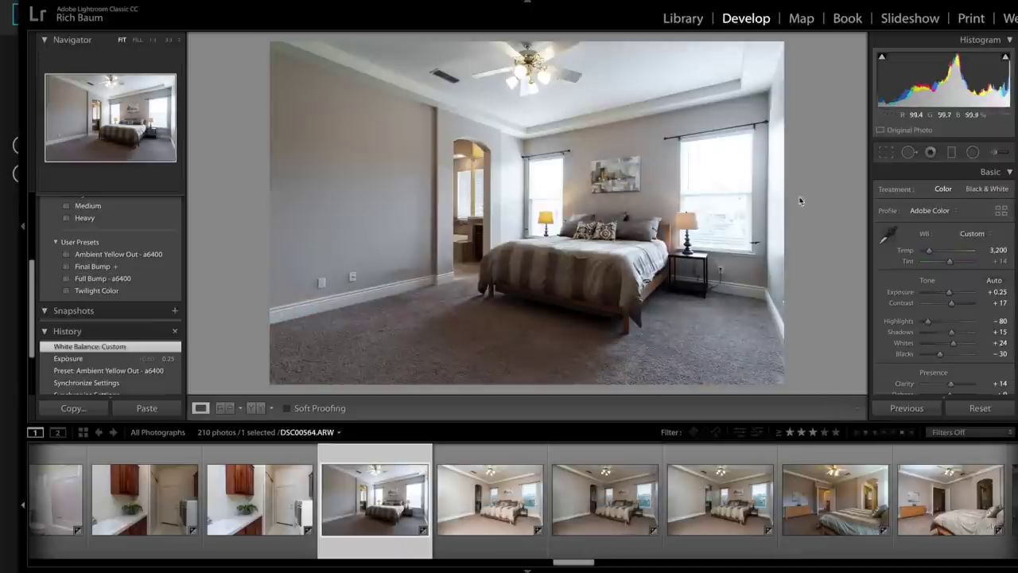
{"action": "left_click_drag", "start_coordinate": [950, 295], "coordinate": [950, 295]}
{"action": "left_click_drag", "start_coordinate": [953, 332], "coordinate": [958, 333]}
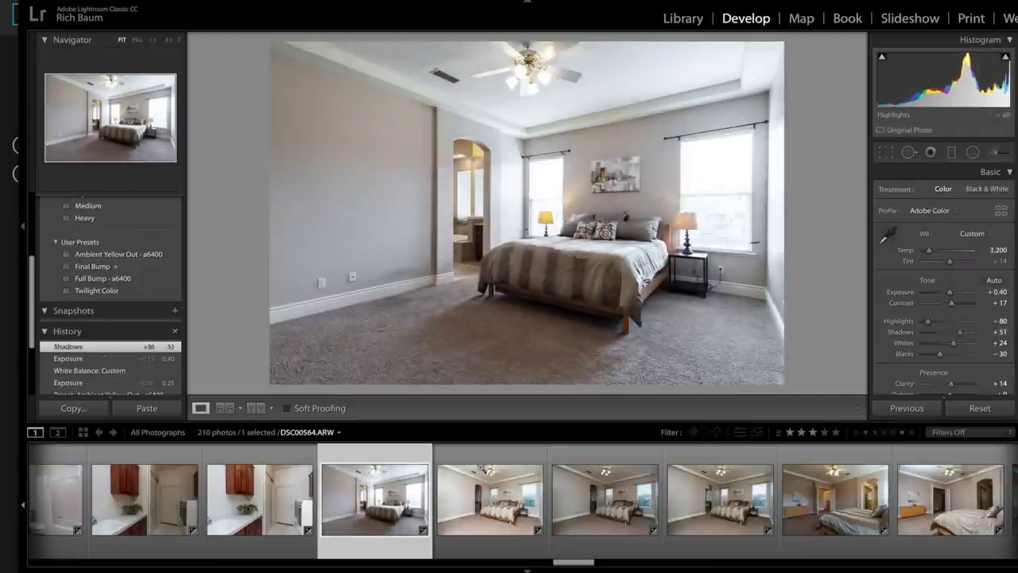
Step: Open DSC00564.ARW and DSC00567.ARW together as Photoshop layers and add a black mask to the DSC00564.ARW layer
{"action": "left_click", "coordinate": [706, 499], "text": "super"}
{"action": "right_click", "coordinate": [487, 186]}
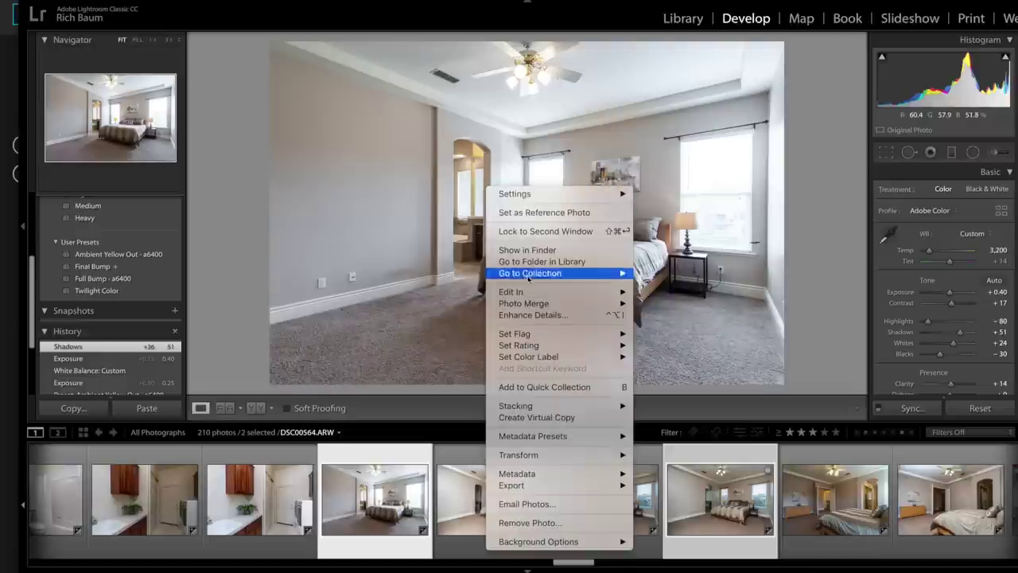
{"action": "mouse_move", "coordinate": [526, 293]}
{"action": "left_click", "coordinate": [705, 357]}
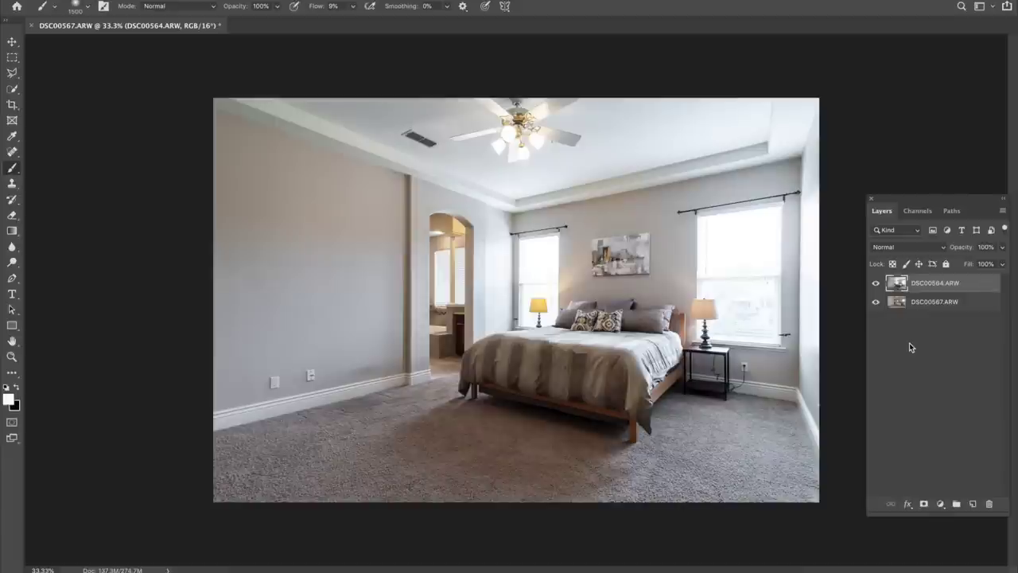
{"action": "left_click", "coordinate": [923, 504], "text": "alt"}
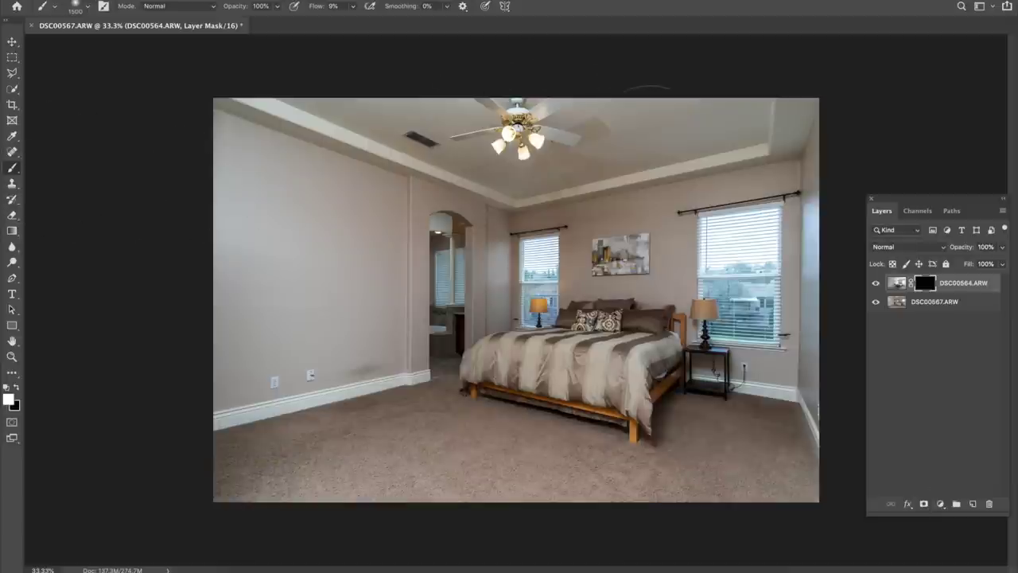
Step: Paint white on the mask over the bedroom ceiling and around the fan to reveal the brighter DSC00564.ARW exposure
{"action": "mouse_move", "coordinate": [668, 187]}
{"action": "left_mouse_down"}
{"action": "mouse_move", "coordinate": [573, 171]}
{"action": "mouse_move", "coordinate": [656, 164]}
{"action": "left_mouse_up"}
{"action": "mouse_move", "coordinate": [660, 109]}
{"action": "left_mouse_down"}
{"action": "mouse_move", "coordinate": [689, 106]}
{"action": "mouse_move", "coordinate": [707, 123]}
{"action": "left_mouse_up"}
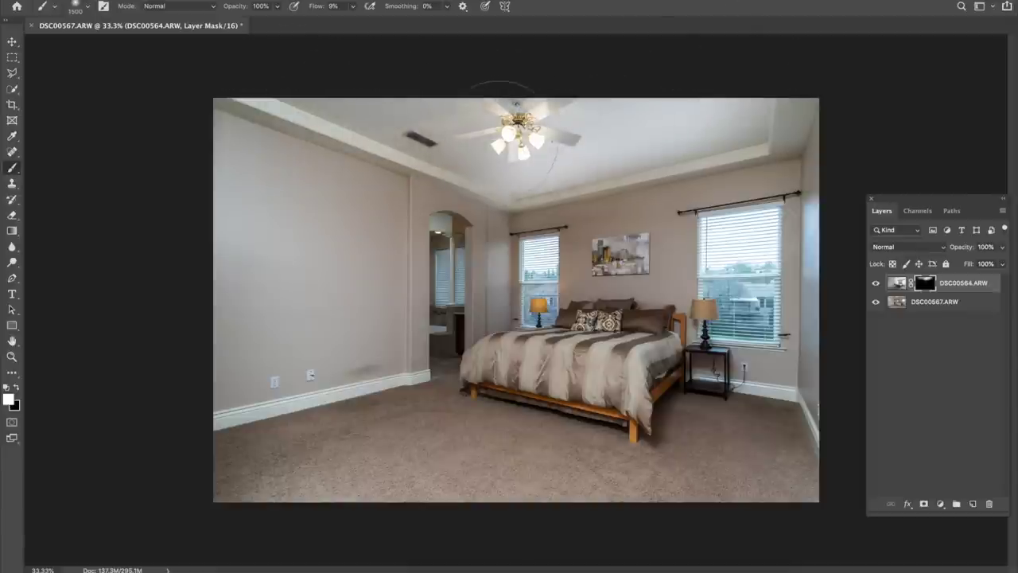
{"action": "left_click_drag", "start_coordinate": [517, 199], "coordinate": [716, 169]}
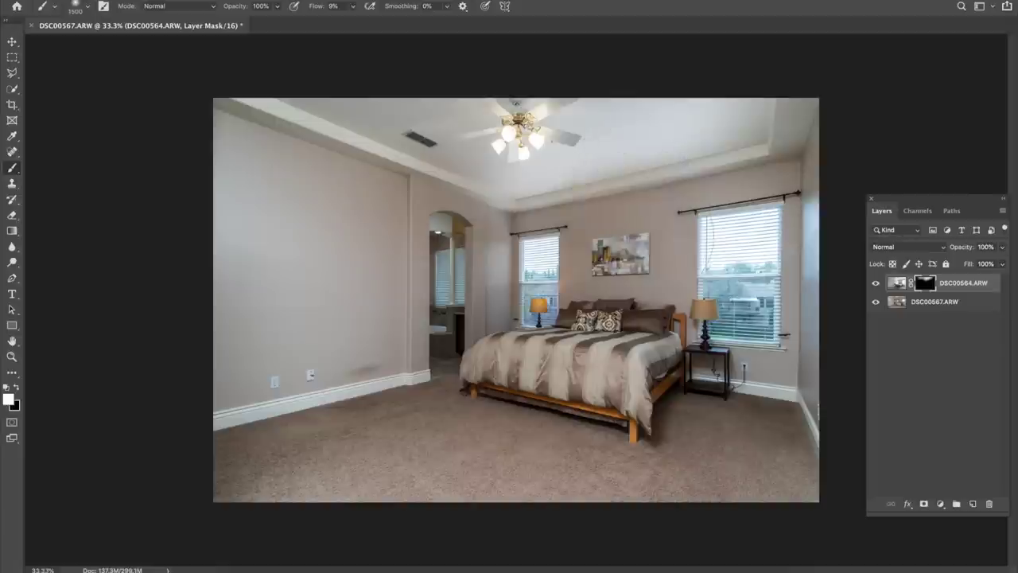
Step: Paint white on the mask over the bed, the archway and the carpet beside the nightstand to blend in DSC00564.ARW
{"action": "mouse_move", "coordinate": [549, 334]}
{"action": "left_mouse_down"}
{"action": "mouse_move", "coordinate": [592, 401]}
{"action": "mouse_move", "coordinate": [581, 429]}
{"action": "left_mouse_up"}
{"action": "mouse_move", "coordinate": [649, 379]}
{"action": "left_mouse_down"}
{"action": "mouse_move", "coordinate": [751, 333]}
{"action": "mouse_move", "coordinate": [700, 329]}
{"action": "left_mouse_up"}
{"action": "mouse_move", "coordinate": [450, 222]}
{"action": "left_mouse_down"}
{"action": "mouse_move", "coordinate": [439, 334]}
{"action": "mouse_move", "coordinate": [493, 238]}
{"action": "mouse_move", "coordinate": [445, 334]}
{"action": "mouse_move", "coordinate": [457, 223]}
{"action": "mouse_move", "coordinate": [438, 287]}
{"action": "mouse_move", "coordinate": [449, 354]}
{"action": "mouse_move", "coordinate": [493, 326]}
{"action": "mouse_move", "coordinate": [457, 286]}
{"action": "left_mouse_up"}
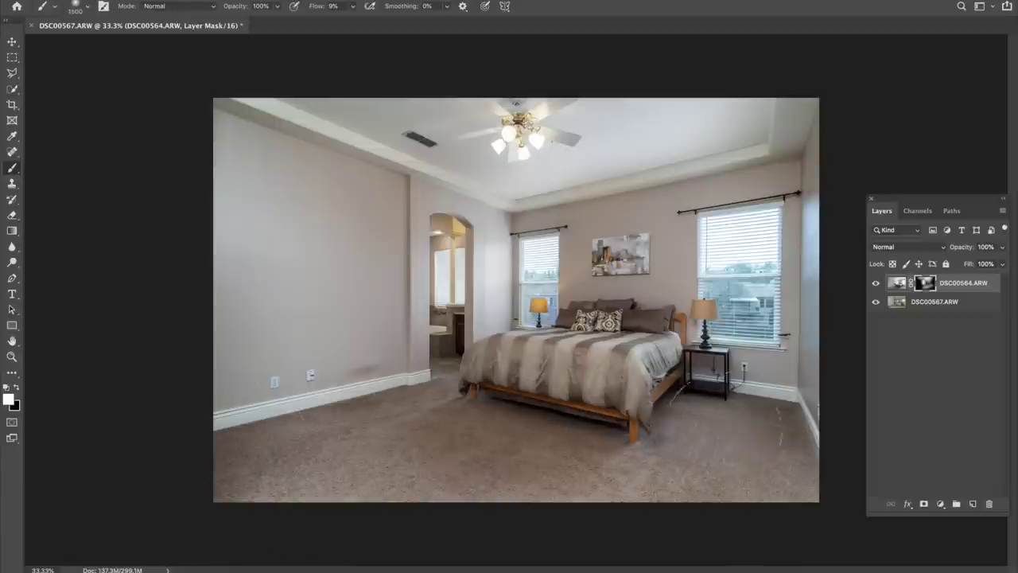
{"action": "left_click_drag", "start_coordinate": [684, 402], "coordinate": [732, 429]}
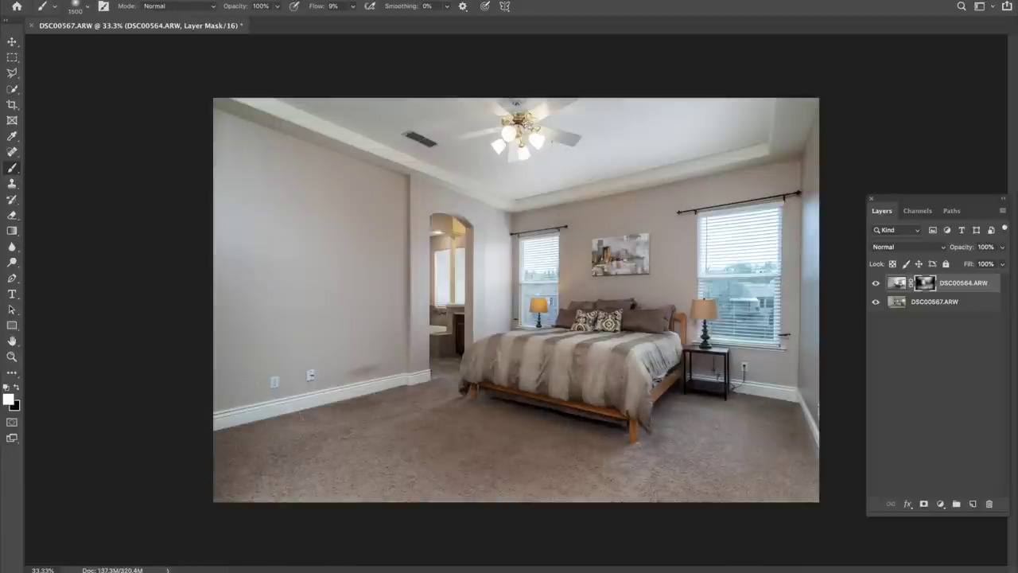
Step: Paint black on the mask over the ceiling by the fan, then restore white as the foreground colour with an 800 px brush
{"action": "key", "text": "x"}
{"action": "left_click_drag", "start_coordinate": [593, 144], "coordinate": [616, 148]}
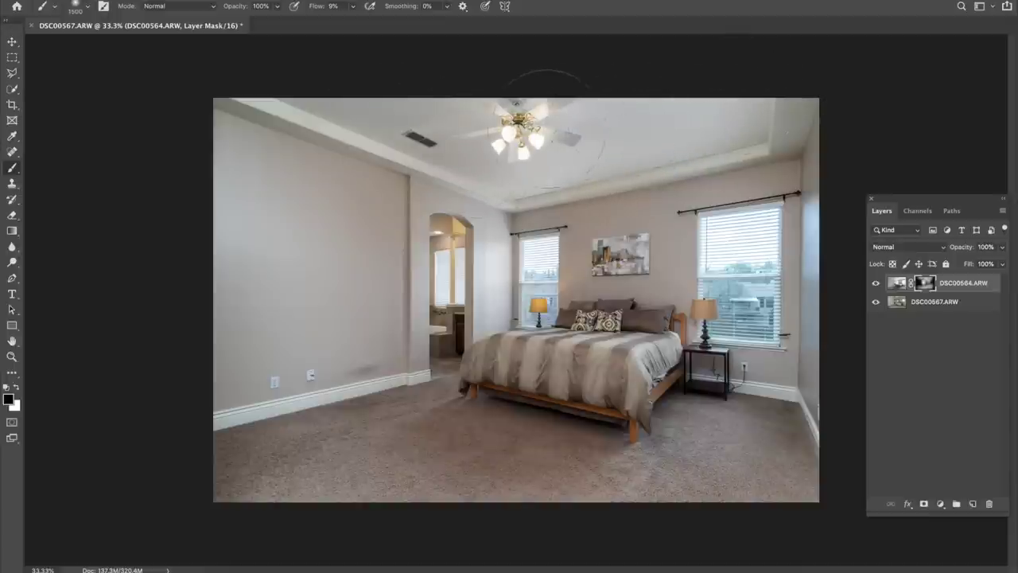
{"action": "key", "text": "x"}
{"action": "key", "text": "bracketleft"}
{"action": "key", "text": "bracketleft"}
{"action": "key", "text": "bracketleft"}
{"action": "key", "text": "bracketleft"}
{"action": "key", "text": "bracketleft"}
{"action": "key", "text": "bracketleft"}
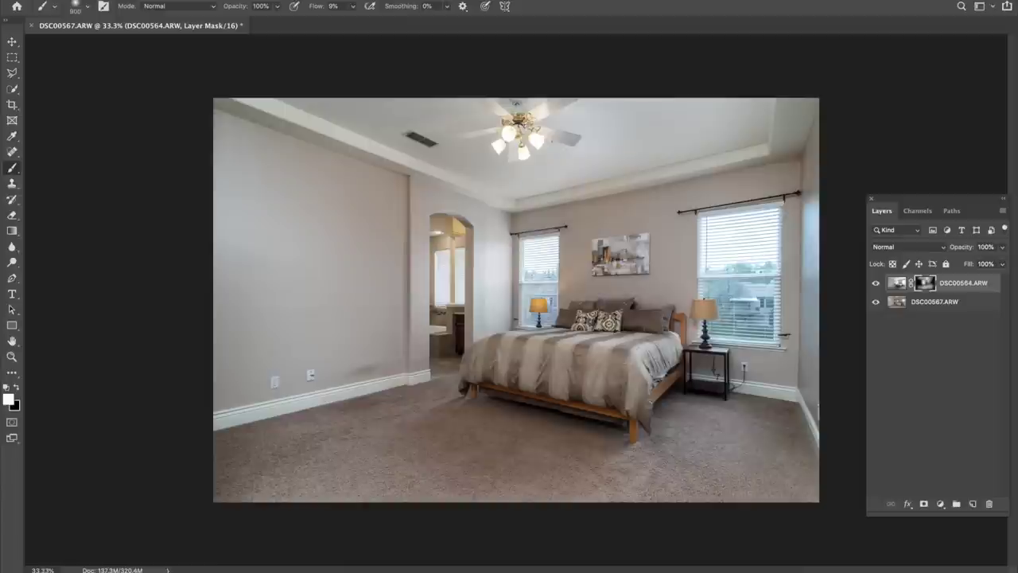
Step: Close the DSC00567.ARW document without saving its changes
{"action": "left_click", "coordinate": [31, 26]}
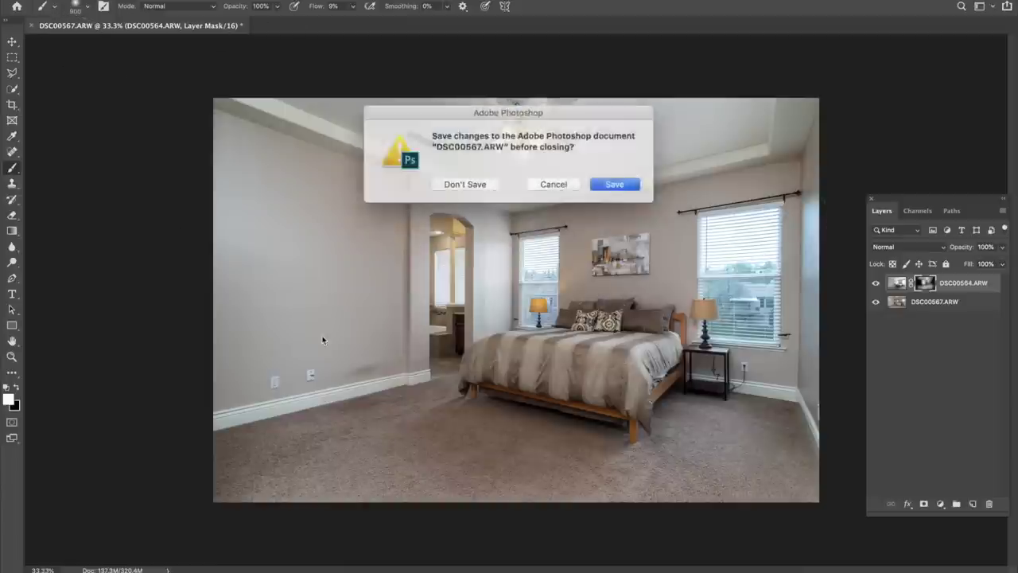
{"action": "left_click", "coordinate": [463, 183]}
{"action": "mouse_move", "coordinate": [242, 569]}
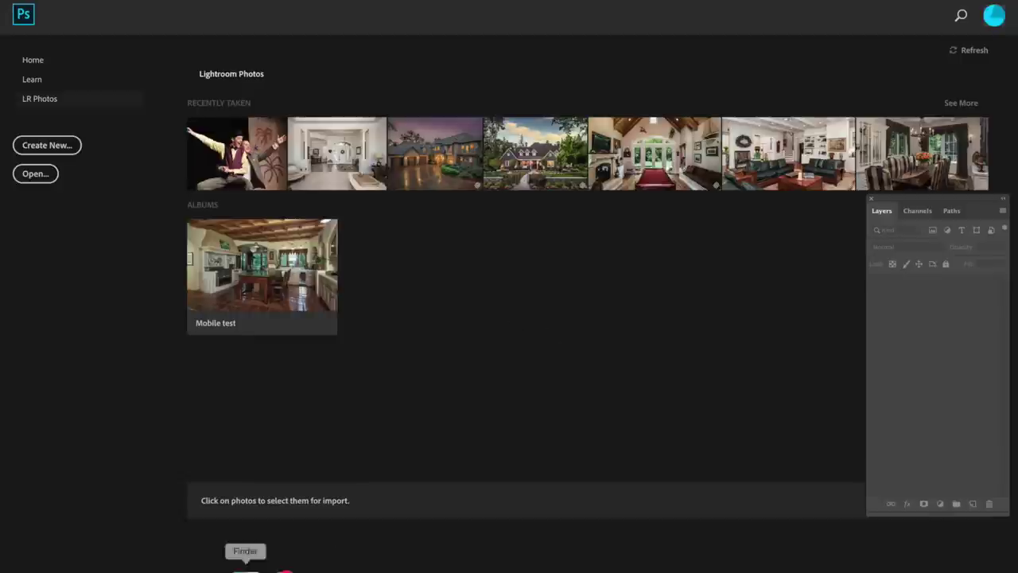
Step: Switch to Lightroom and set the exposure of DSC00571.ARW, the bedroom view with the dresser, to -0.70
{"action": "left_click", "coordinate": [338, 556]}
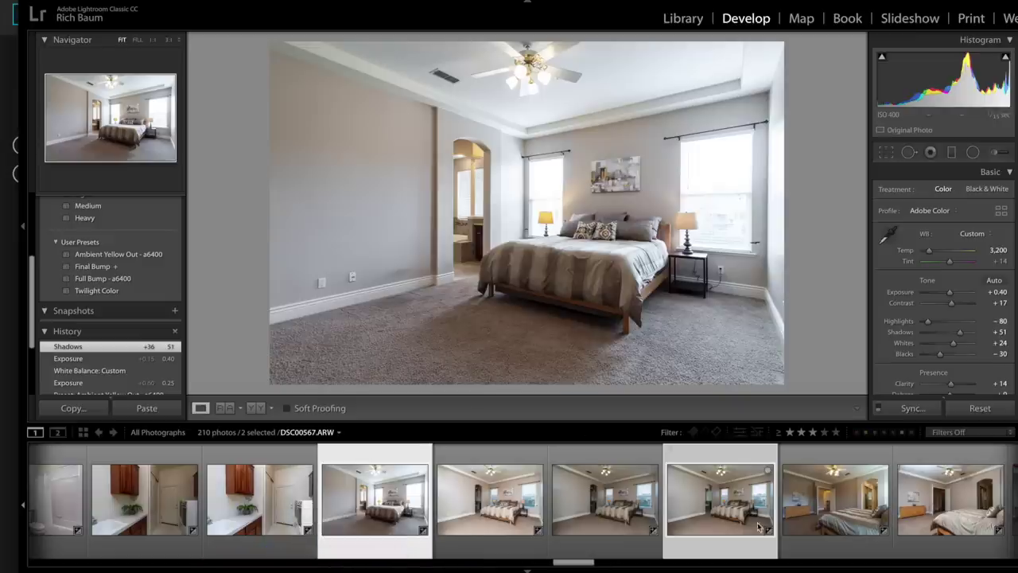
{"action": "scroll", "coordinate": [797, 501], "scroll_direction": "down", "scroll_amount": 3}
{"action": "scroll", "coordinate": [797, 501], "scroll_direction": "down", "scroll_amount": 3}
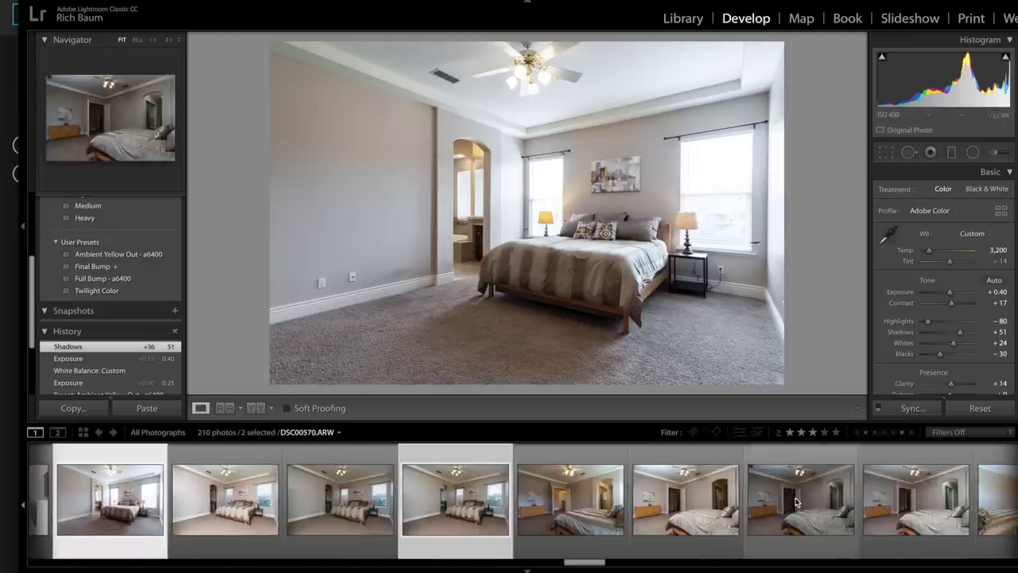
{"action": "left_click", "coordinate": [843, 509]}
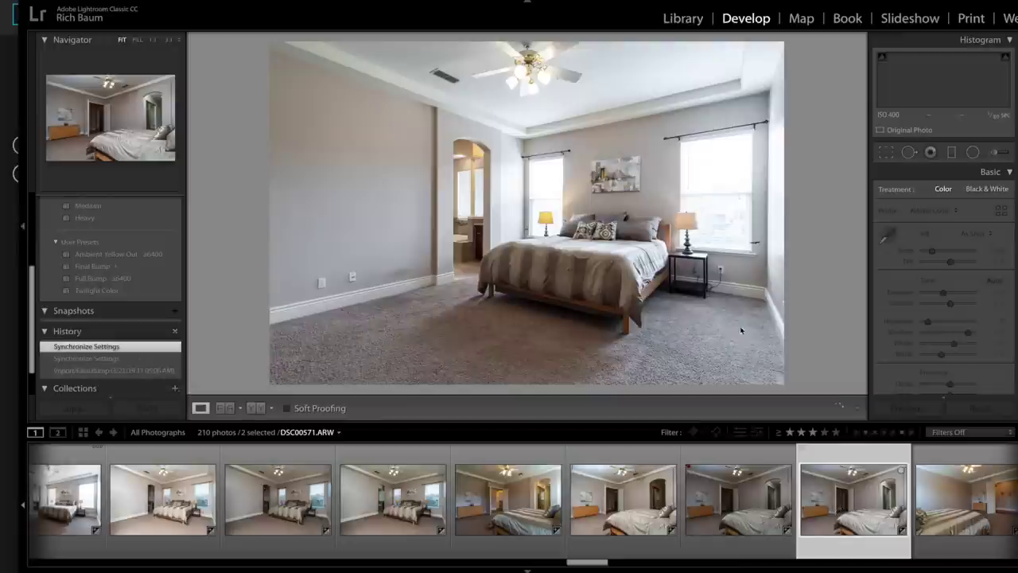
{"action": "left_click_drag", "start_coordinate": [943, 292], "coordinate": [945, 293]}
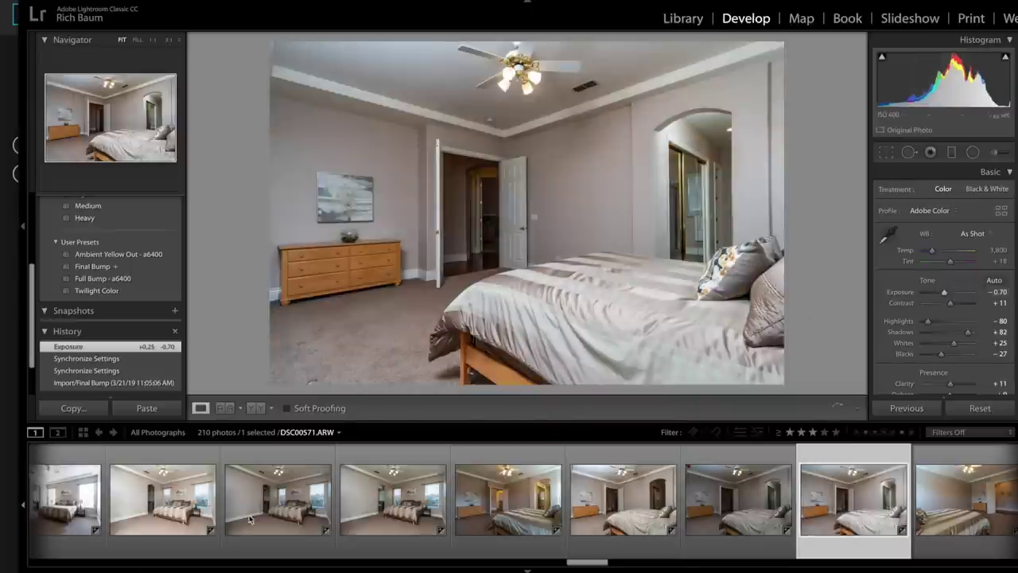
Step: Apply the Ambient Yellow Out - a6400 preset to DSC00568.ARW and set its orange saturation to -58 and yellow saturation to -56
{"action": "left_click", "coordinate": [475, 522]}
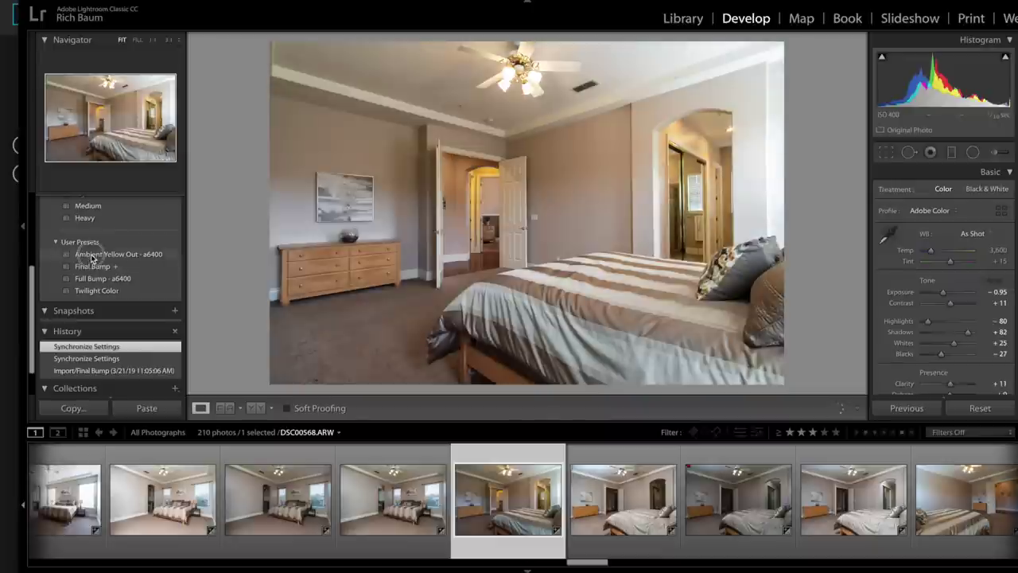
{"action": "left_click", "coordinate": [95, 253]}
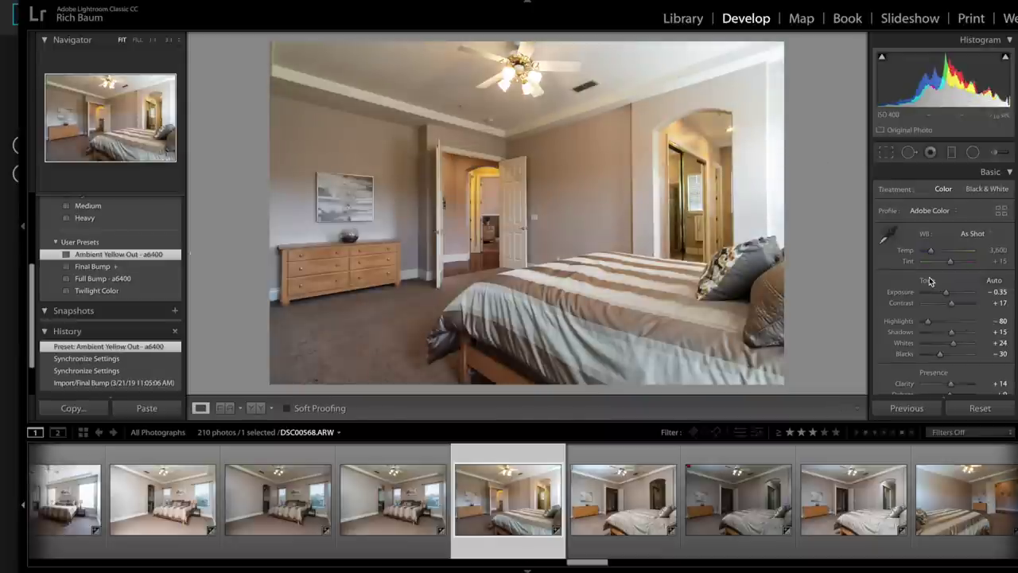
{"action": "scroll", "coordinate": [927, 282], "scroll_direction": "down", "scroll_amount": 1}
{"action": "scroll", "coordinate": [926, 282], "scroll_direction": "down", "scroll_amount": 6}
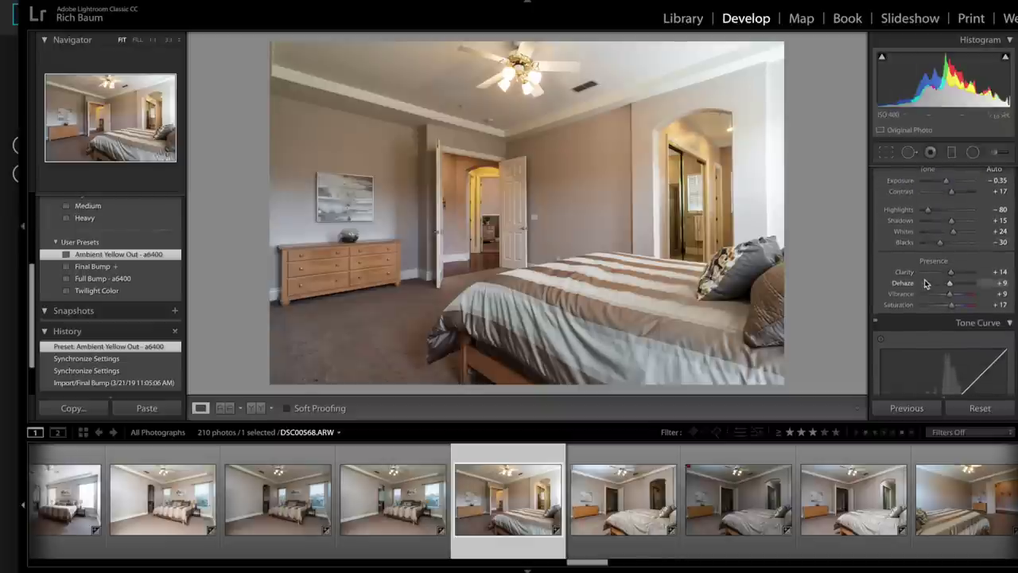
{"action": "scroll", "coordinate": [924, 279], "scroll_direction": "down", "scroll_amount": 5}
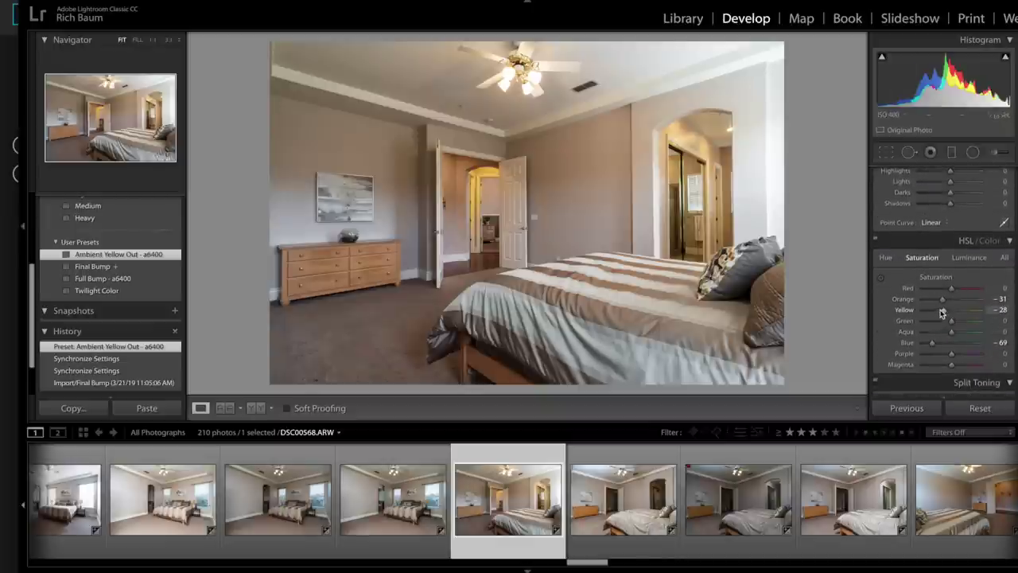
{"action": "left_click_drag", "start_coordinate": [941, 301], "coordinate": [937, 312]}
Step: Open DSC00568.ARW and DSC00571.ARW together as Photoshop layers and add a black mask to the DSC00568.ARW layer
{"action": "left_click", "coordinate": [735, 506]}
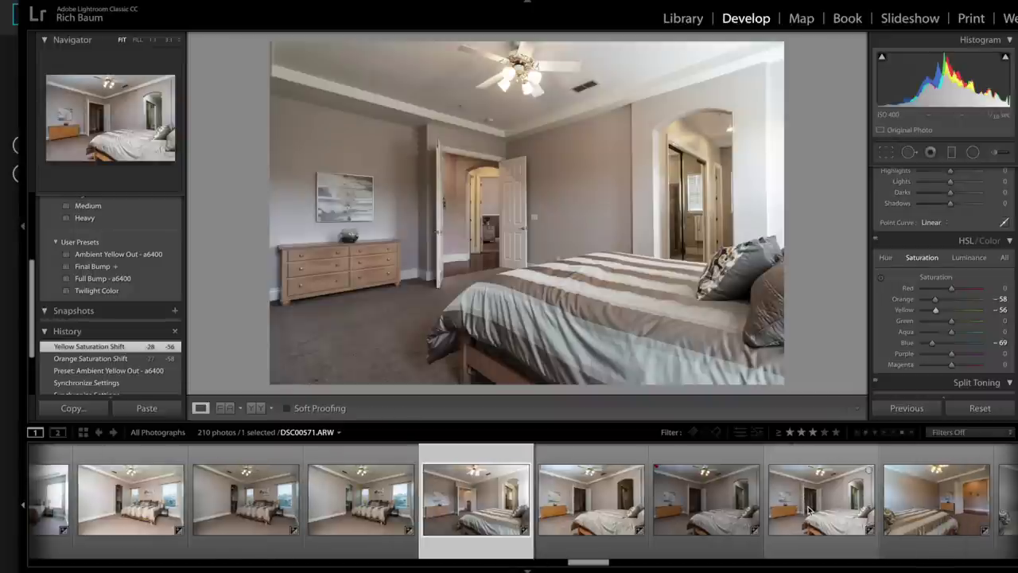
{"action": "left_click", "coordinate": [807, 503], "text": "ctrl"}
{"action": "key", "text": "ctrl"}
{"action": "key", "text": "alt"}
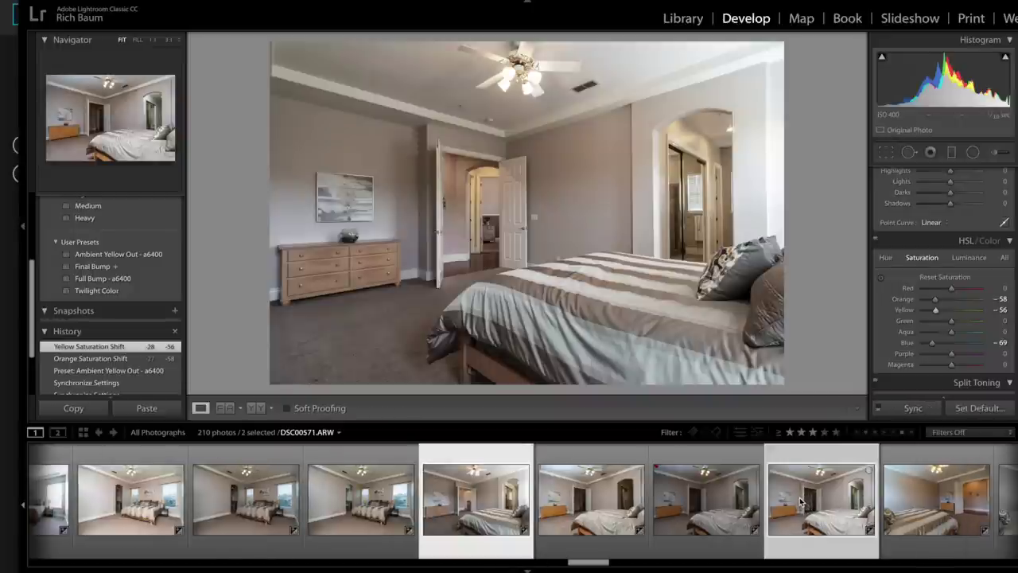
{"action": "key", "text": "alt+Tab"}
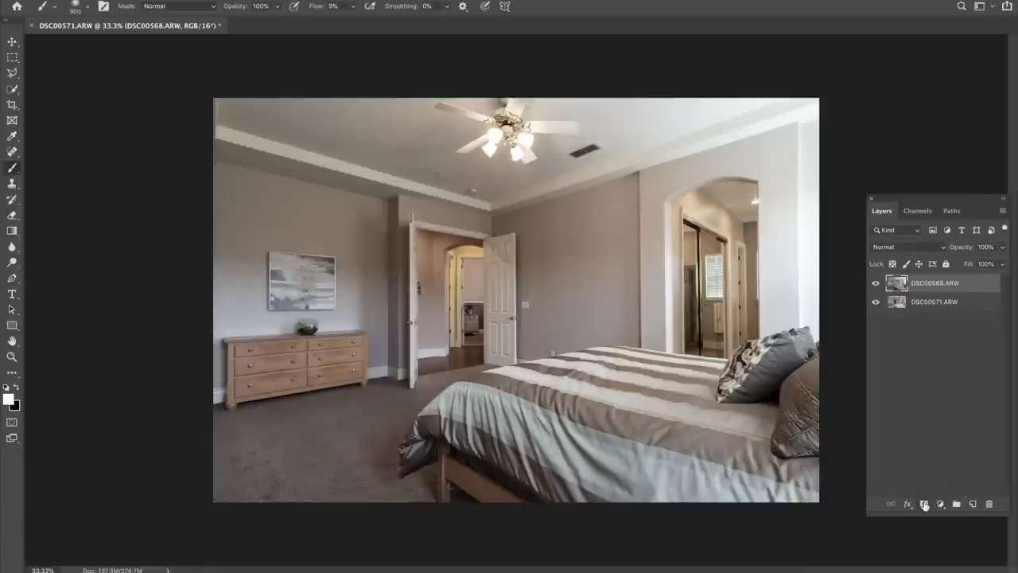
{"action": "left_click", "coordinate": [924, 504], "text": "alt"}
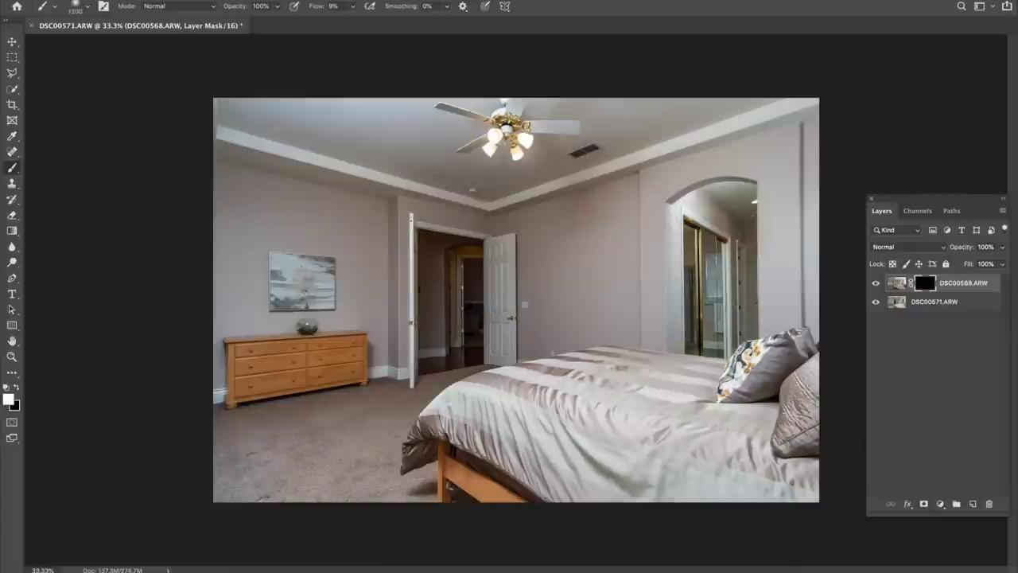
Step: Paint white on the mask over the mirrored archway, the open doorway, the ceiling and the foot of the bed to blend in DSC00568.ARW
{"action": "mouse_move", "coordinate": [700, 249]}
{"action": "left_mouse_down"}
{"action": "mouse_move", "coordinate": [728, 232]}
{"action": "mouse_move", "coordinate": [716, 262]}
{"action": "mouse_move", "coordinate": [730, 271]}
{"action": "mouse_move", "coordinate": [712, 326]}
{"action": "mouse_move", "coordinate": [669, 318]}
{"action": "mouse_move", "coordinate": [669, 286]}
{"action": "left_mouse_up"}
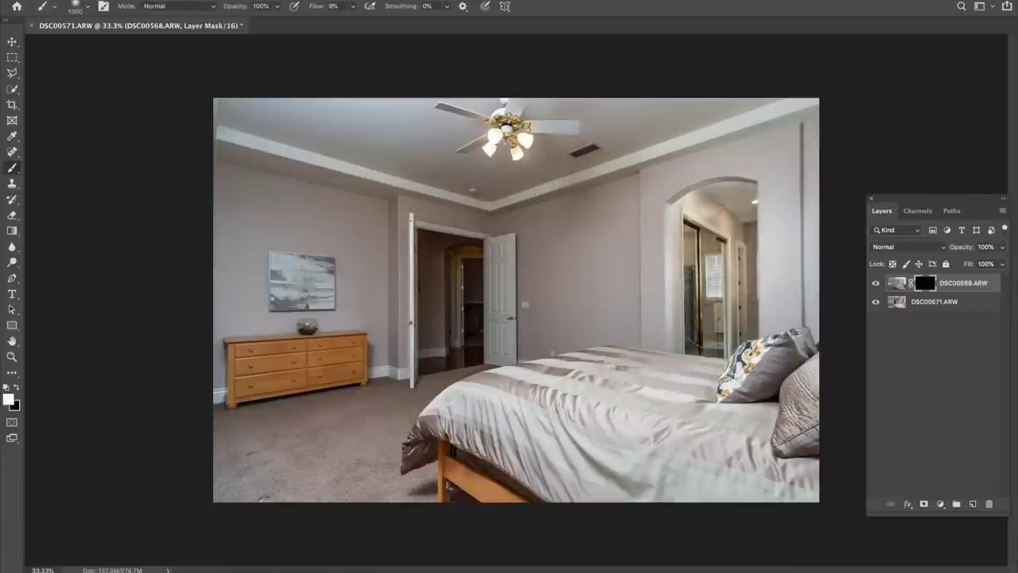
{"action": "mouse_move", "coordinate": [366, 307]}
{"action": "left_mouse_down"}
{"action": "mouse_move", "coordinate": [445, 262]}
{"action": "mouse_move", "coordinate": [451, 239]}
{"action": "mouse_move", "coordinate": [453, 358]}
{"action": "mouse_move", "coordinate": [450, 246]}
{"action": "mouse_move", "coordinate": [596, 163]}
{"action": "mouse_move", "coordinate": [593, 179]}
{"action": "mouse_move", "coordinate": [404, 100]}
{"action": "mouse_move", "coordinate": [319, 101]}
{"action": "mouse_move", "coordinate": [407, 99]}
{"action": "mouse_move", "coordinate": [469, 83]}
{"action": "mouse_move", "coordinate": [369, 120]}
{"action": "left_mouse_up"}
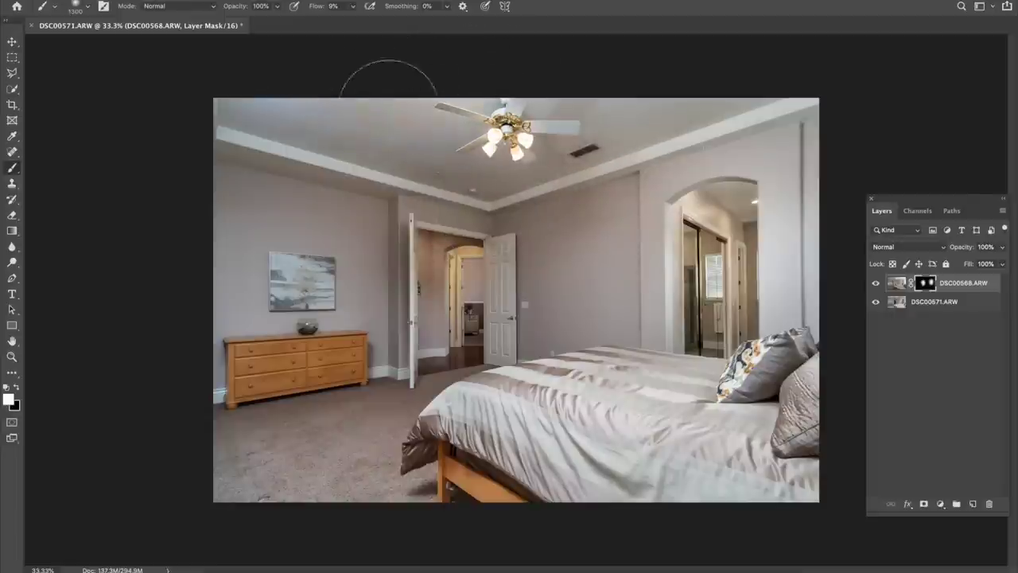
{"action": "mouse_move", "coordinate": [525, 89]}
{"action": "left_mouse_down"}
{"action": "mouse_move", "coordinate": [553, 90]}
{"action": "mouse_move", "coordinate": [593, 140]}
{"action": "mouse_move", "coordinate": [652, 79]}
{"action": "mouse_move", "coordinate": [714, 88]}
{"action": "left_mouse_up"}
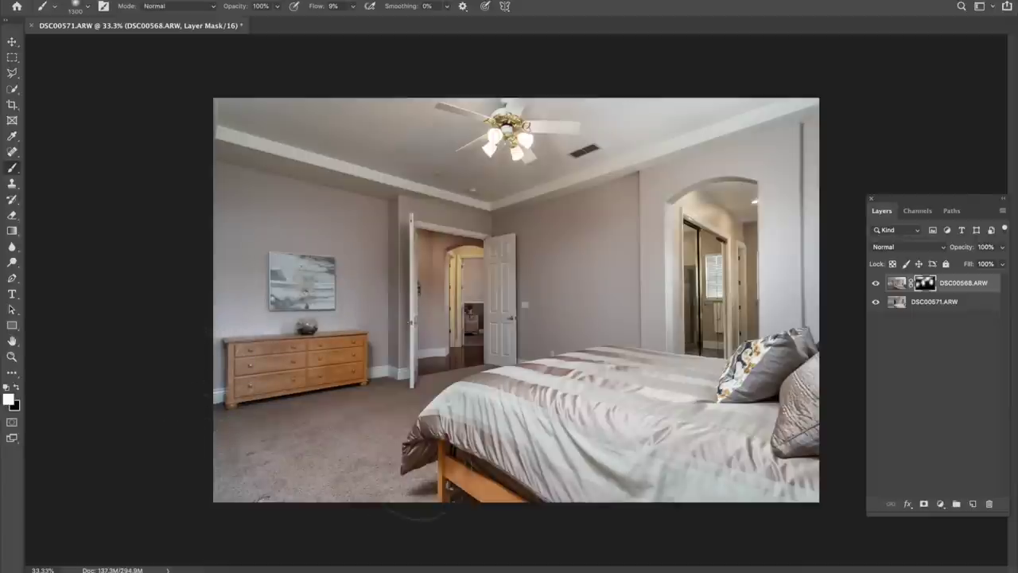
{"action": "mouse_move", "coordinate": [405, 477]}
{"action": "left_mouse_down"}
{"action": "mouse_move", "coordinate": [501, 453]}
{"action": "mouse_move", "coordinate": [540, 473]}
{"action": "mouse_move", "coordinate": [469, 477]}
{"action": "left_mouse_up"}
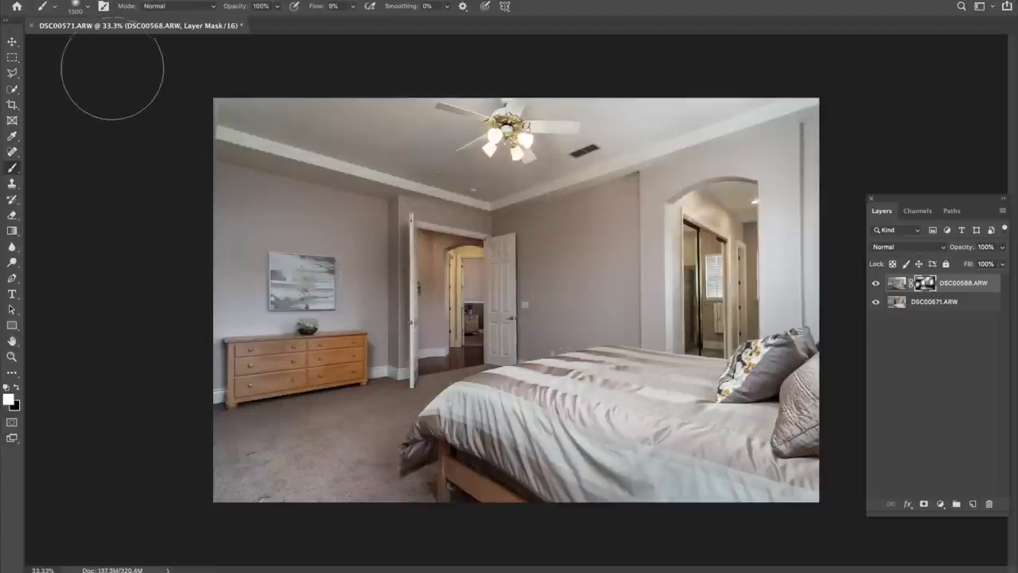
Step: Close the DSC00571.ARW document without saving its changes and delete the e-mail shown in the notification
{"action": "left_click", "coordinate": [31, 25]}
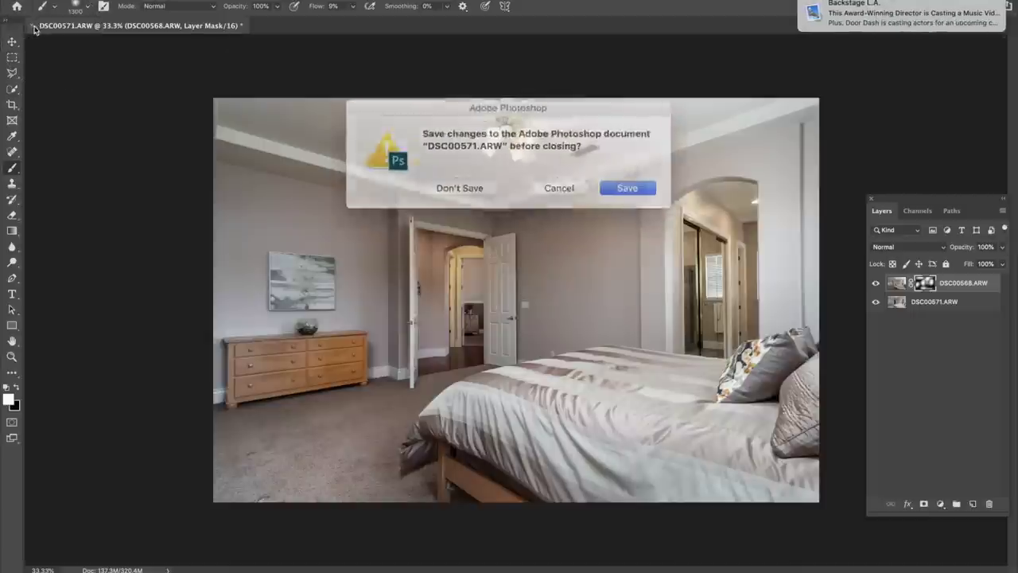
{"action": "left_click", "coordinate": [468, 183]}
{"action": "mouse_move", "coordinate": [892, 5]}
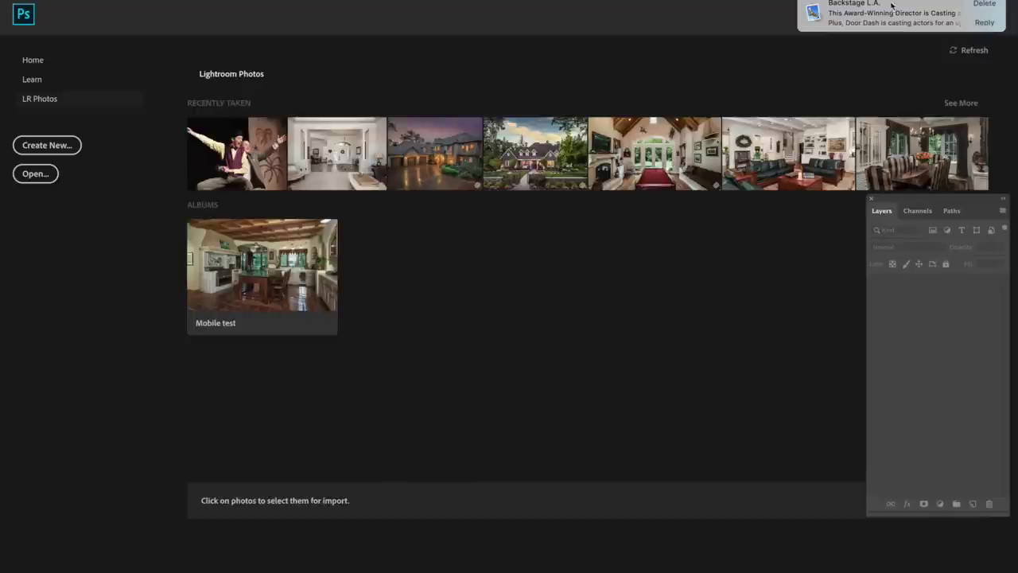
{"action": "left_click", "coordinate": [975, 6]}
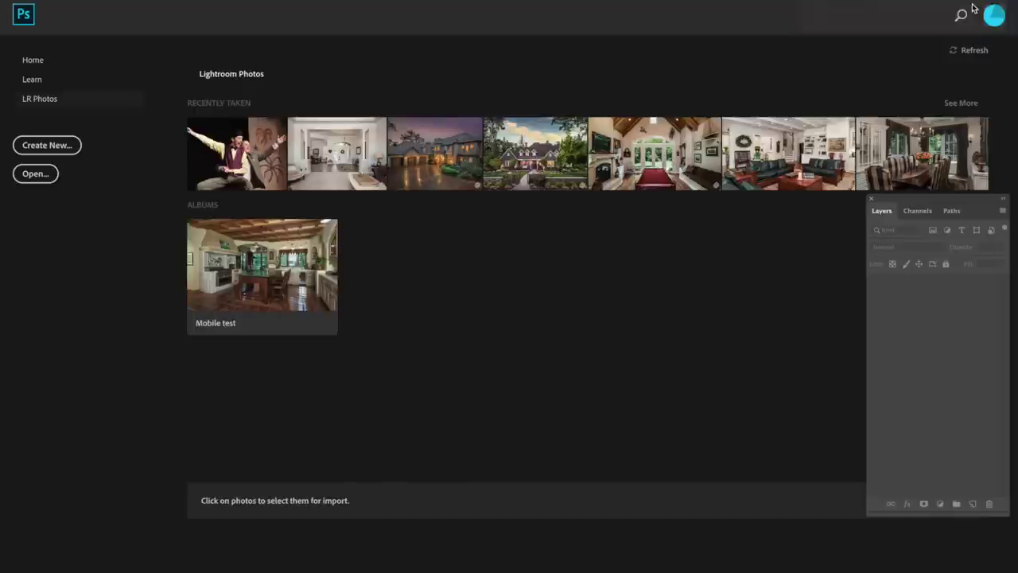
Step: Switch to Lightroom and set the exposure of DSC00574.ARW, the bedroom view with the open white door, to -0.40
{"action": "left_click", "coordinate": [336, 552]}
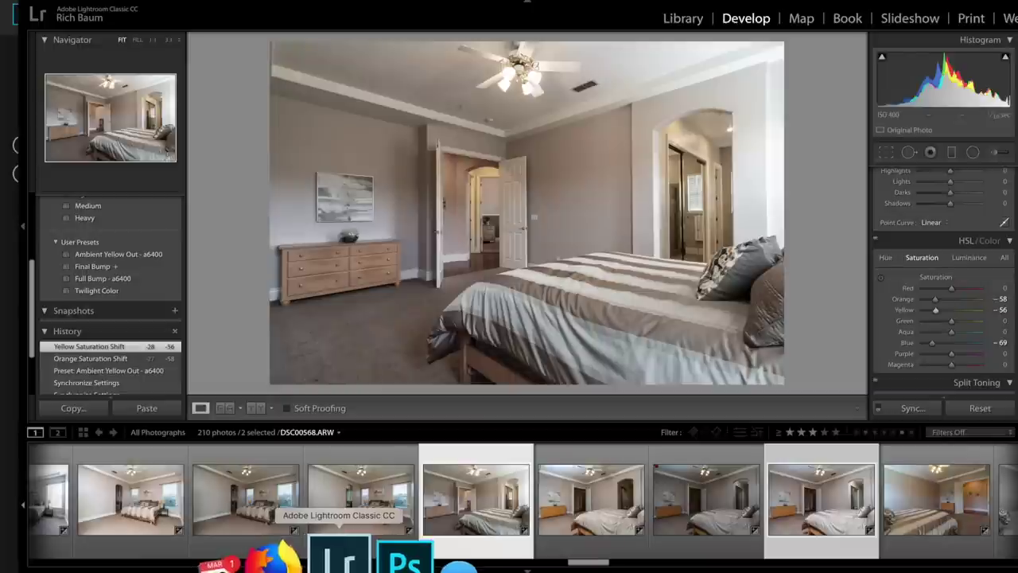
{"action": "left_click", "coordinate": [598, 509]}
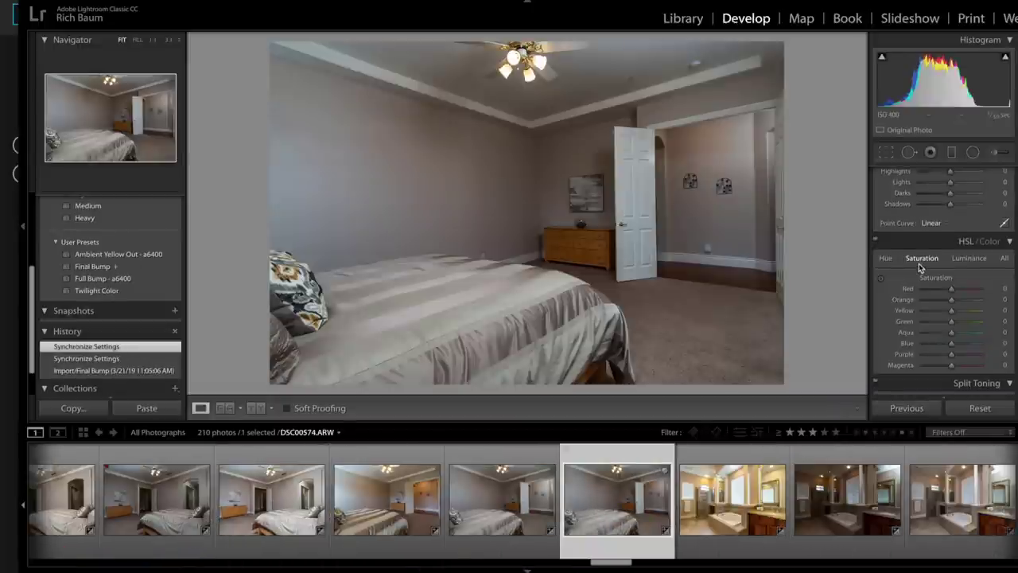
{"action": "scroll", "coordinate": [923, 270], "scroll_direction": "up", "scroll_amount": 8}
{"action": "left_click_drag", "start_coordinate": [939, 294], "coordinate": [945, 297]}
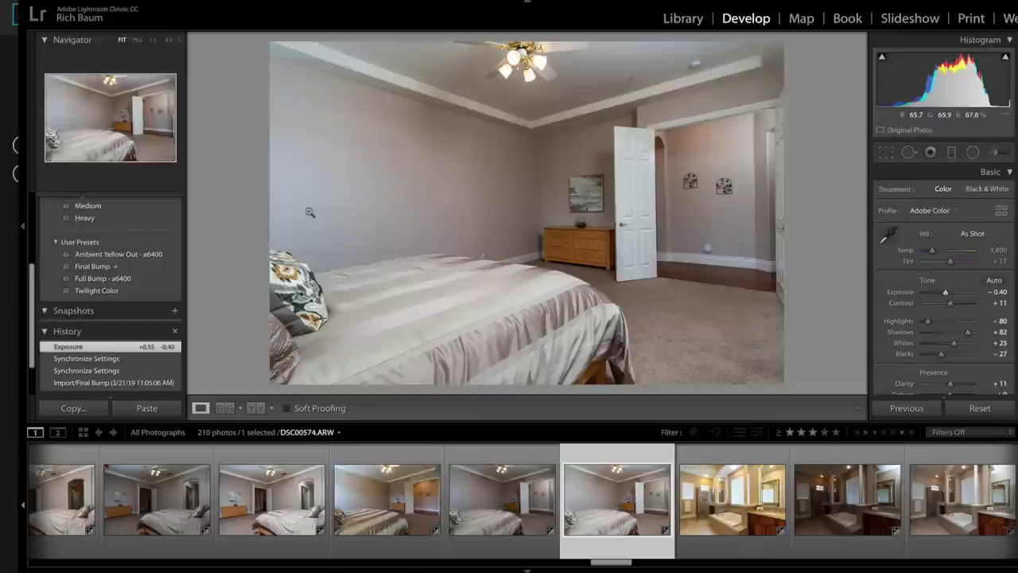
Step: Apply the Ambient Yellow Out - a6400 preset to DSC00572.ARW and set its orange saturation to -65 and yellow saturation to -45
{"action": "left_click", "coordinate": [392, 509]}
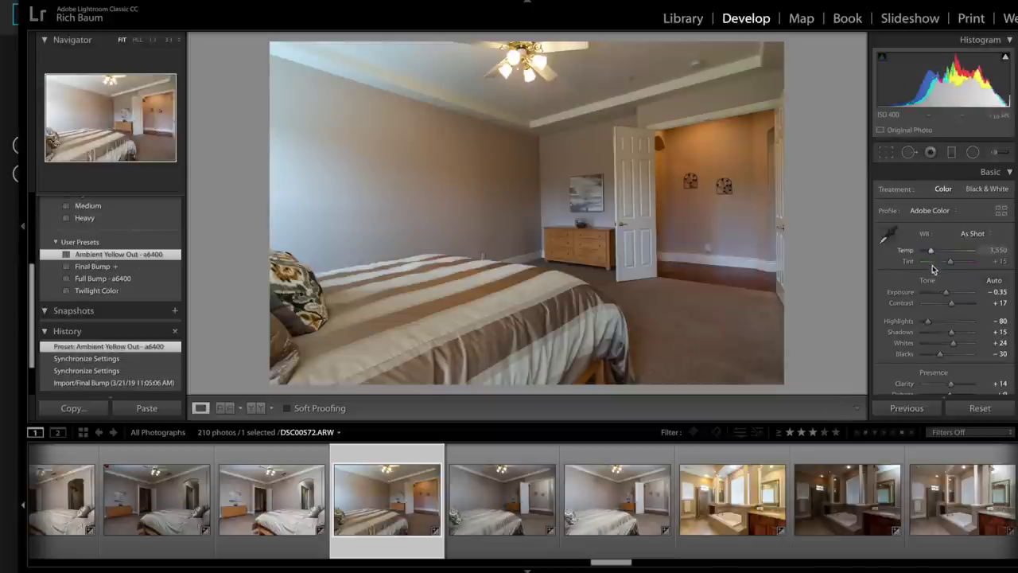
{"action": "scroll", "coordinate": [934, 292], "scroll_direction": "down", "scroll_amount": 10}
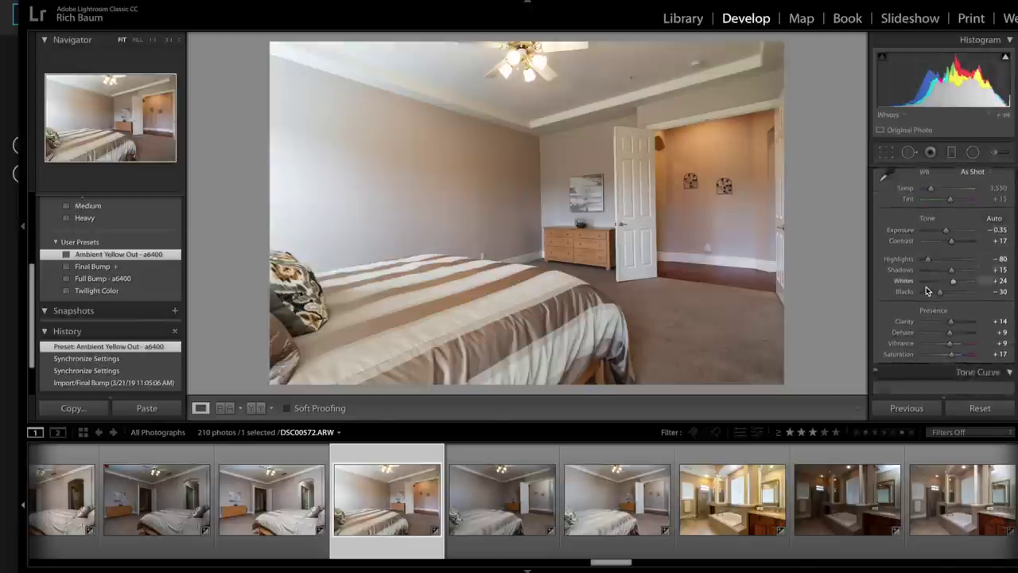
{"action": "scroll", "coordinate": [943, 309], "scroll_direction": "down", "scroll_amount": 5}
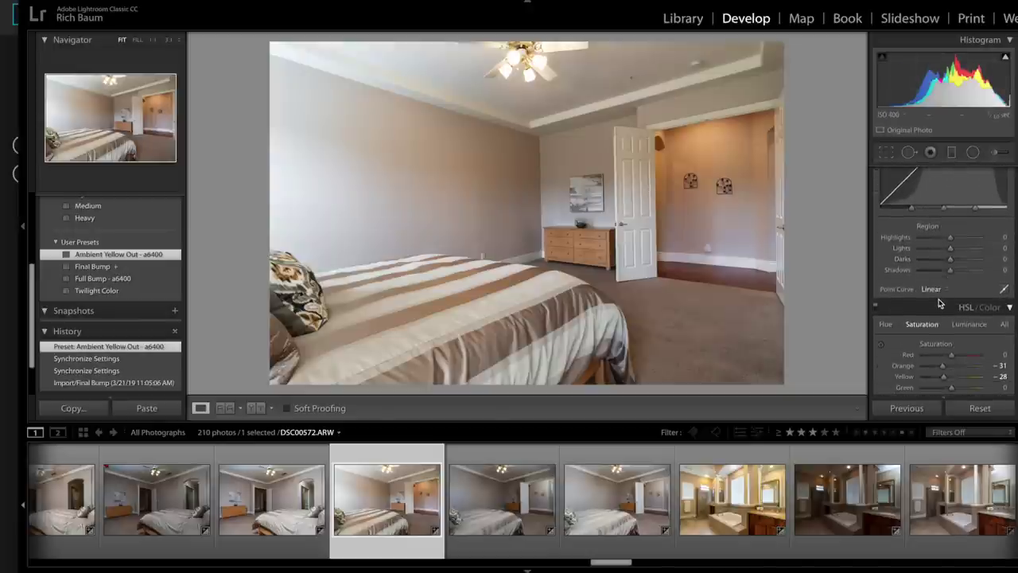
{"action": "scroll", "coordinate": [939, 306], "scroll_direction": "down", "scroll_amount": 1}
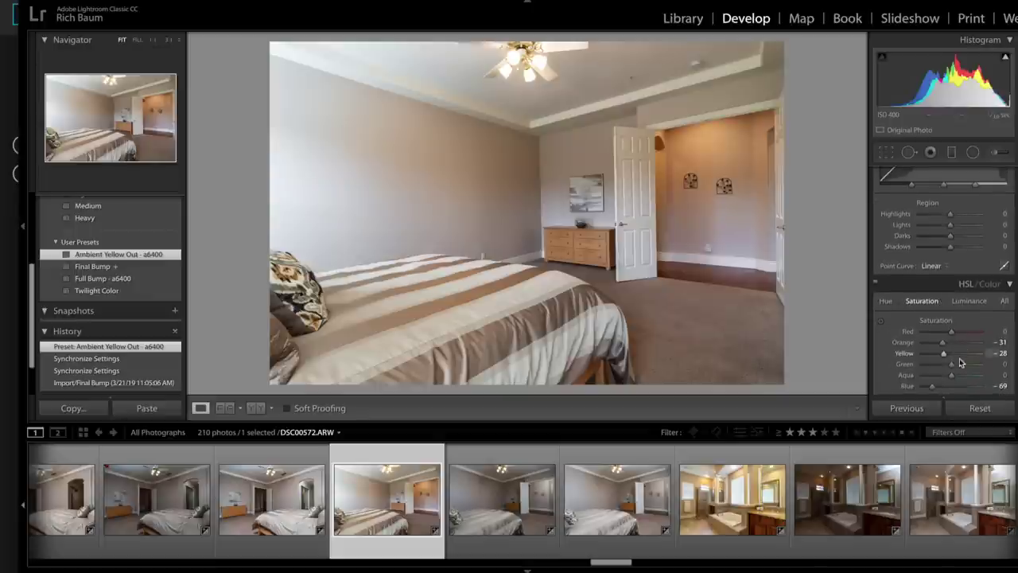
{"action": "mouse_move", "coordinate": [943, 346]}
{"action": "left_mouse_down"}
{"action": "mouse_move", "coordinate": [927, 344]}
{"action": "mouse_move", "coordinate": [938, 355]}
{"action": "left_mouse_up"}
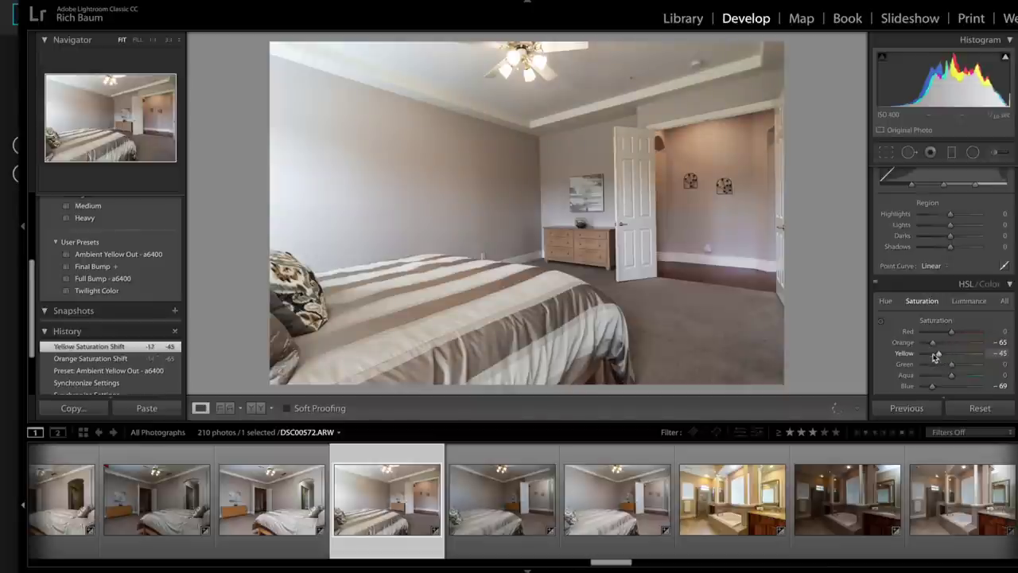
Step: Open DSC00572.ARW and DSC00574.ARW together as layers in Photoshop and add a black mask to the DSC00572.ARW layer
{"action": "left_click", "coordinate": [629, 506], "text": "ctrl"}
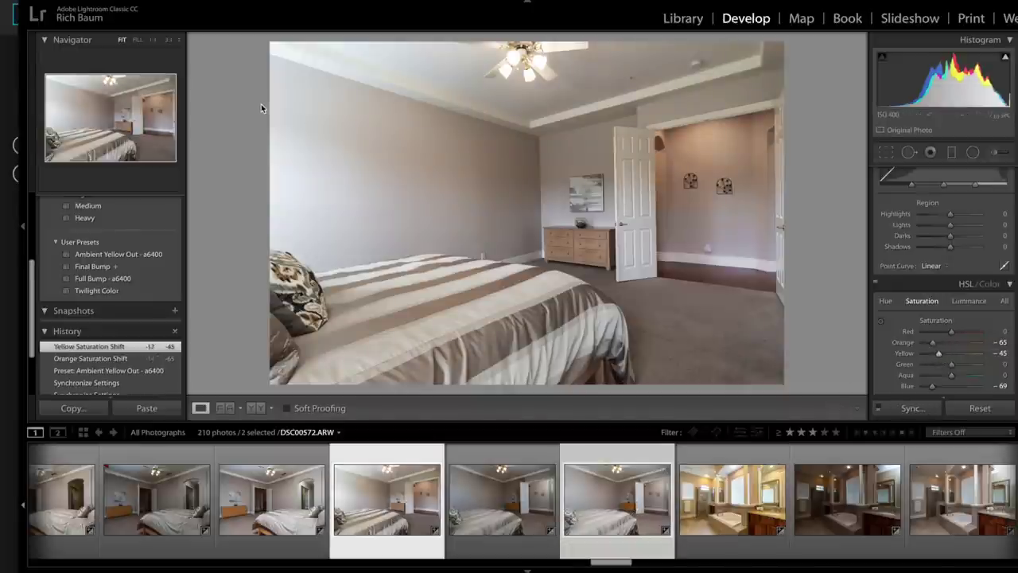
{"action": "key", "text": "ctrl+1"}
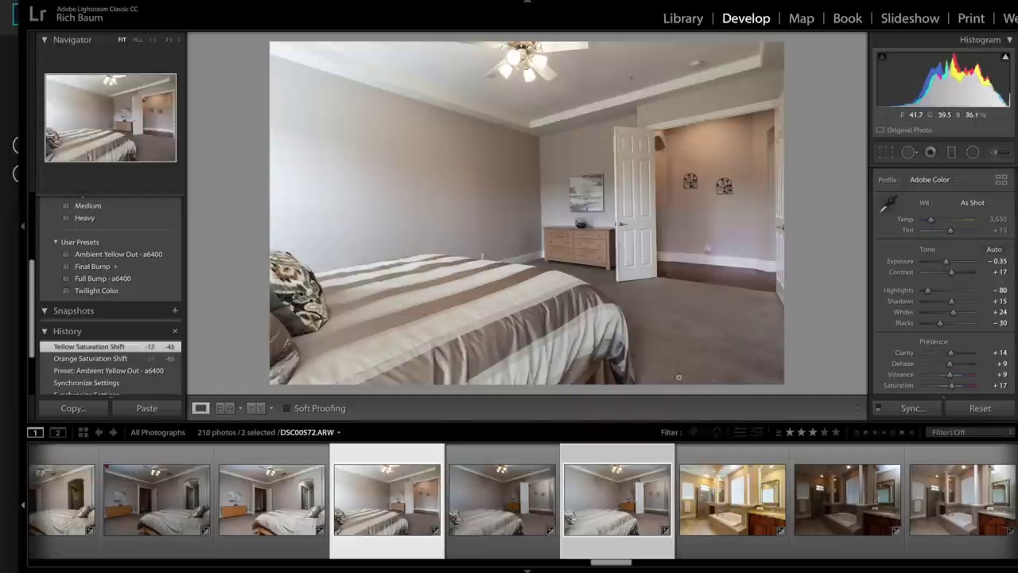
{"action": "mouse_move", "coordinate": [466, 560]}
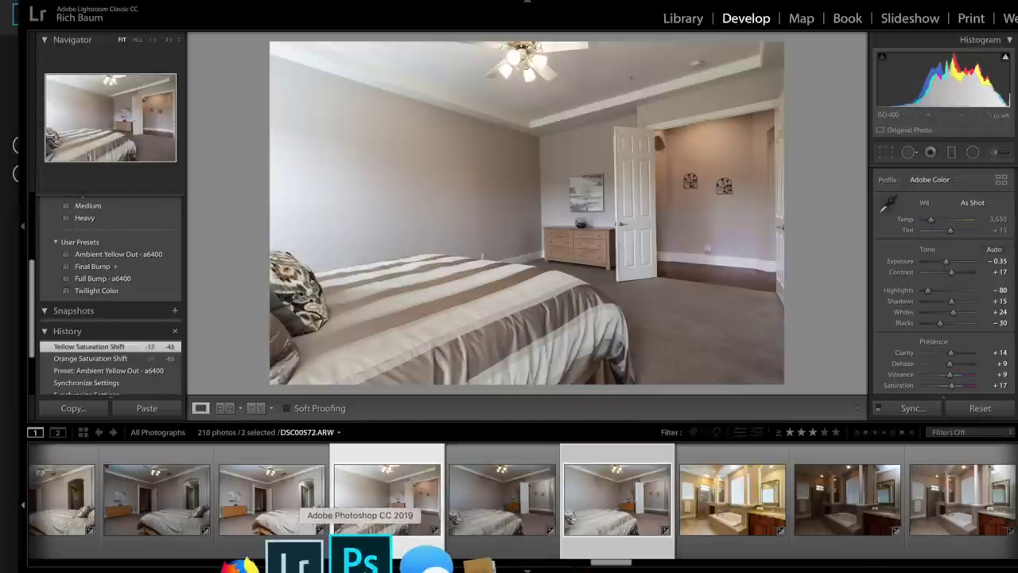
{"action": "left_click", "coordinate": [357, 559]}
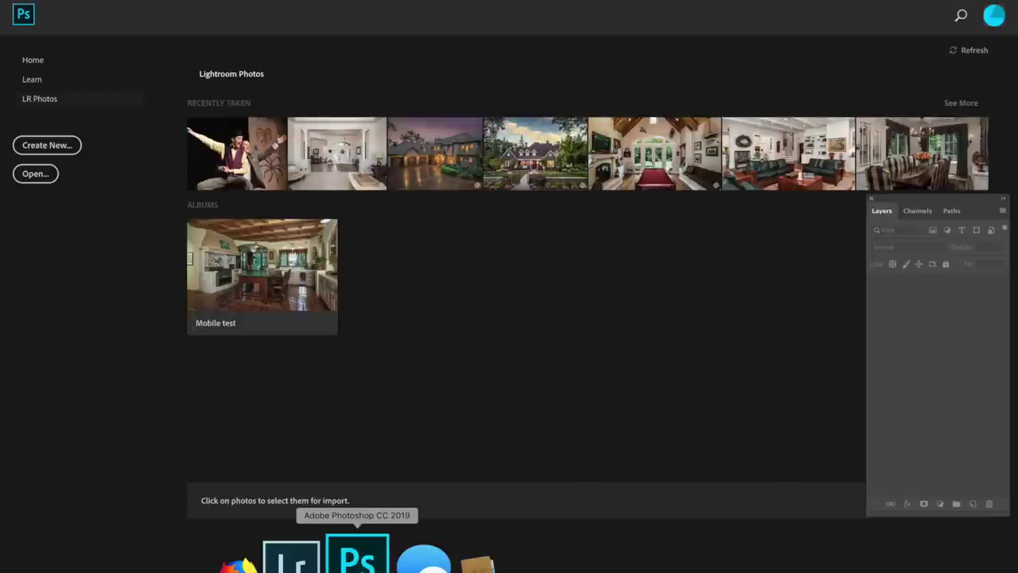
{"action": "left_click", "coordinate": [318, 557]}
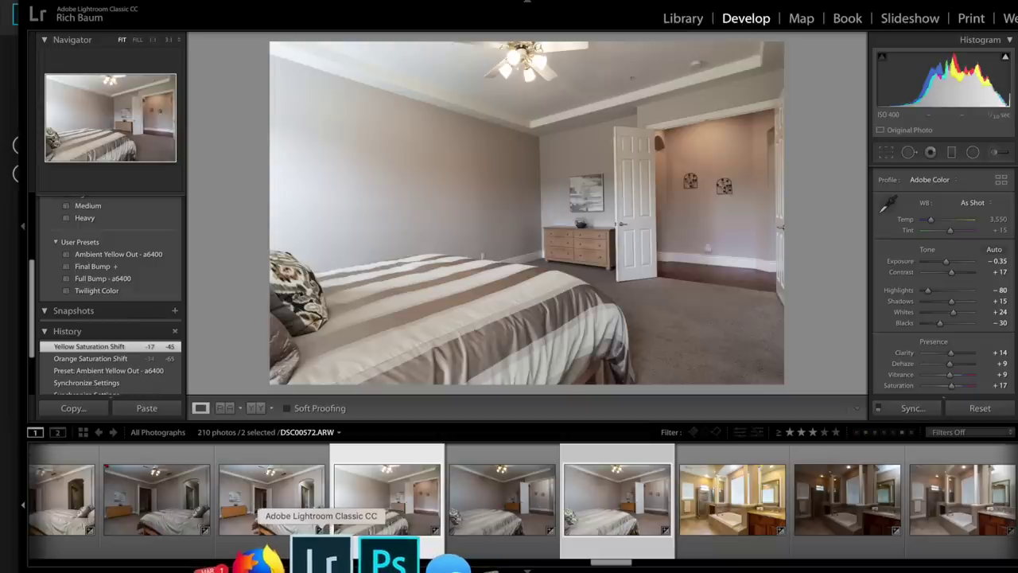
{"action": "key", "text": "alt"}
{"action": "left_click", "coordinate": [358, 561]}
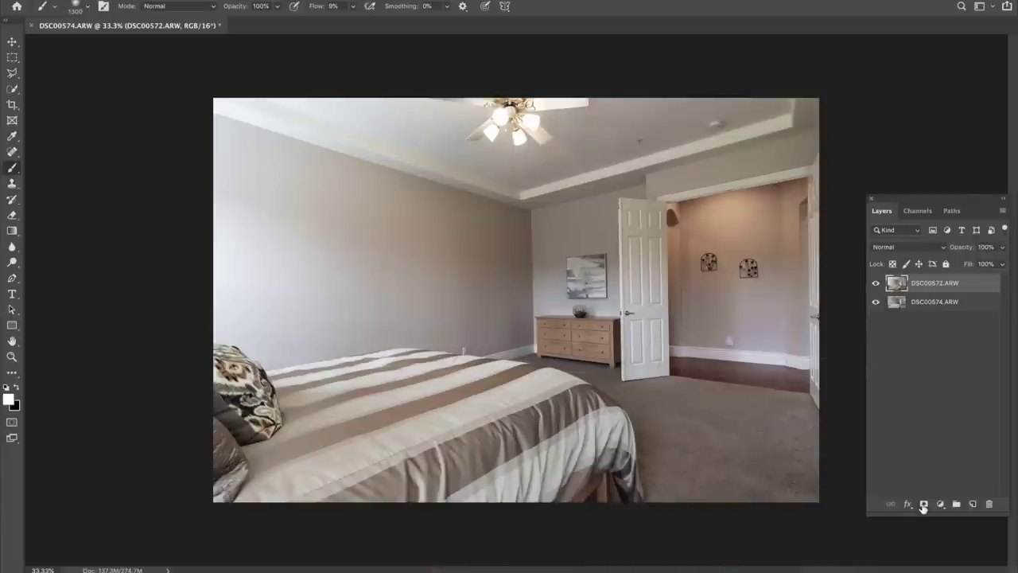
{"action": "left_click", "coordinate": [924, 505], "text": "alt"}
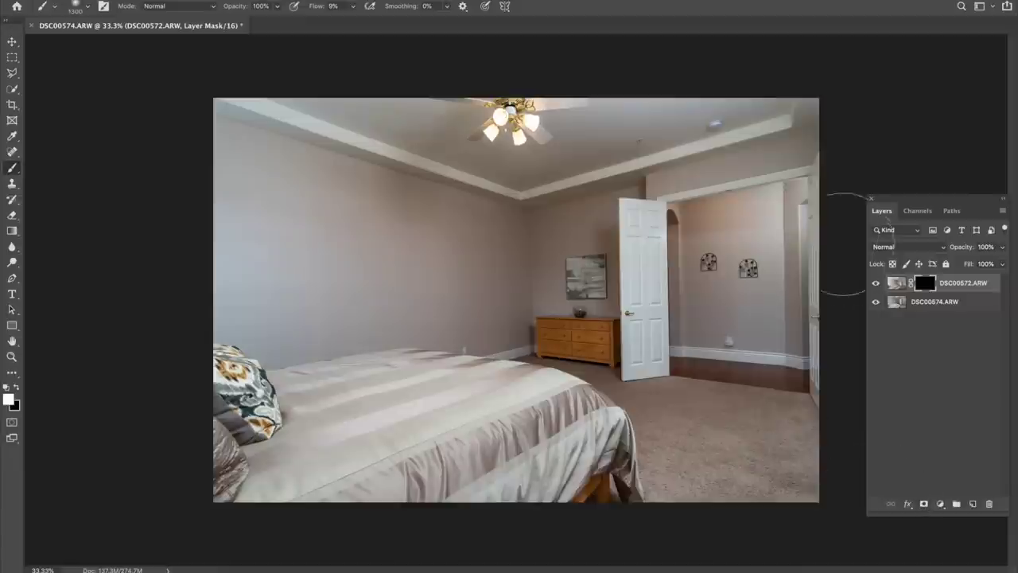
Step: Paint white on the mask over the ceiling, the doorway, the bed and the far wall's picture to blend in DSC00572.ARW
{"action": "mouse_move", "coordinate": [517, 247]}
{"action": "left_mouse_down"}
{"action": "mouse_move", "coordinate": [572, 286]}
{"action": "mouse_move", "coordinate": [636, 194]}
{"action": "mouse_move", "coordinate": [406, 163]}
{"action": "left_mouse_up"}
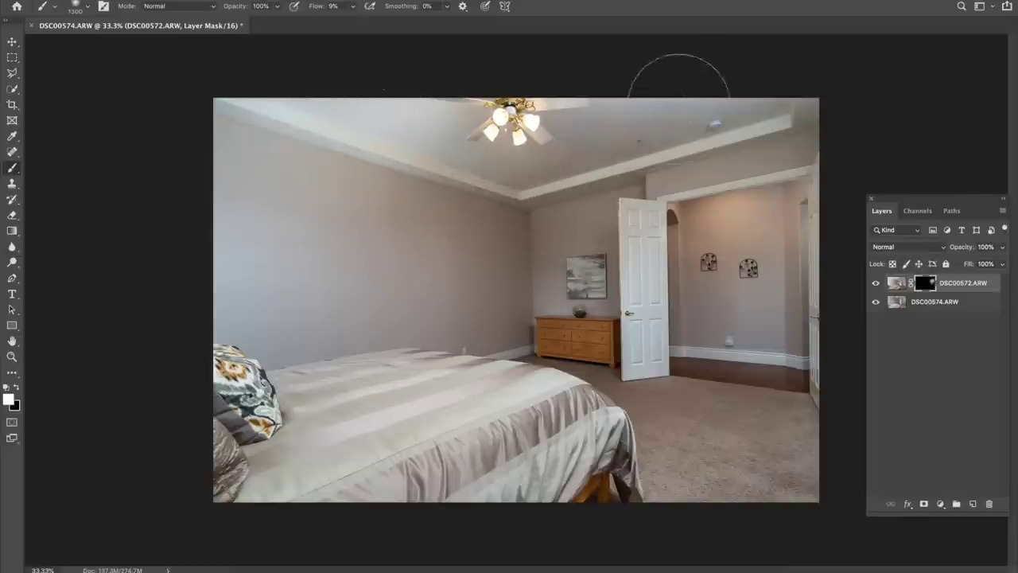
{"action": "mouse_move", "coordinate": [374, 414]}
{"action": "left_mouse_down"}
{"action": "mouse_move", "coordinate": [318, 398]}
{"action": "mouse_move", "coordinate": [382, 382]}
{"action": "mouse_move", "coordinate": [334, 390]}
{"action": "mouse_move", "coordinate": [397, 397]}
{"action": "mouse_move", "coordinate": [334, 402]}
{"action": "mouse_move", "coordinate": [374, 390]}
{"action": "mouse_move", "coordinate": [347, 374]}
{"action": "mouse_move", "coordinate": [517, 342]}
{"action": "left_mouse_up"}
{"action": "left_click_drag", "start_coordinate": [469, 389], "coordinate": [493, 383]}
{"action": "left_click_drag", "start_coordinate": [609, 314], "coordinate": [616, 267]}
{"action": "mouse_move", "coordinate": [628, 429]}
{"action": "left_mouse_down"}
{"action": "mouse_move", "coordinate": [644, 473]}
{"action": "mouse_move", "coordinate": [493, 525]}
{"action": "mouse_move", "coordinate": [529, 521]}
{"action": "left_mouse_up"}
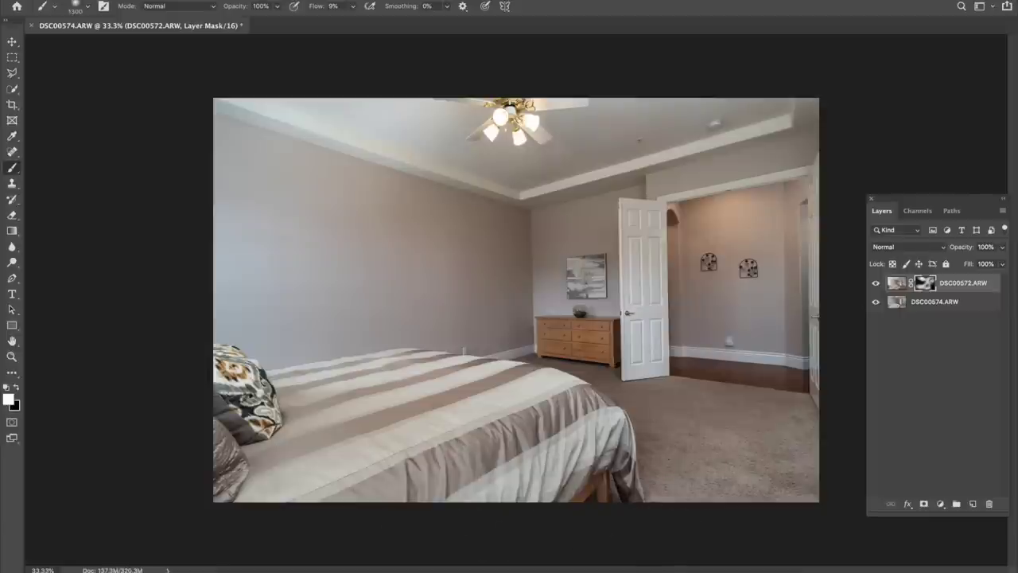
Step: Close the DSC00574.ARW document without saving its changes and switch to Lightroom
{"action": "left_click", "coordinate": [31, 25]}
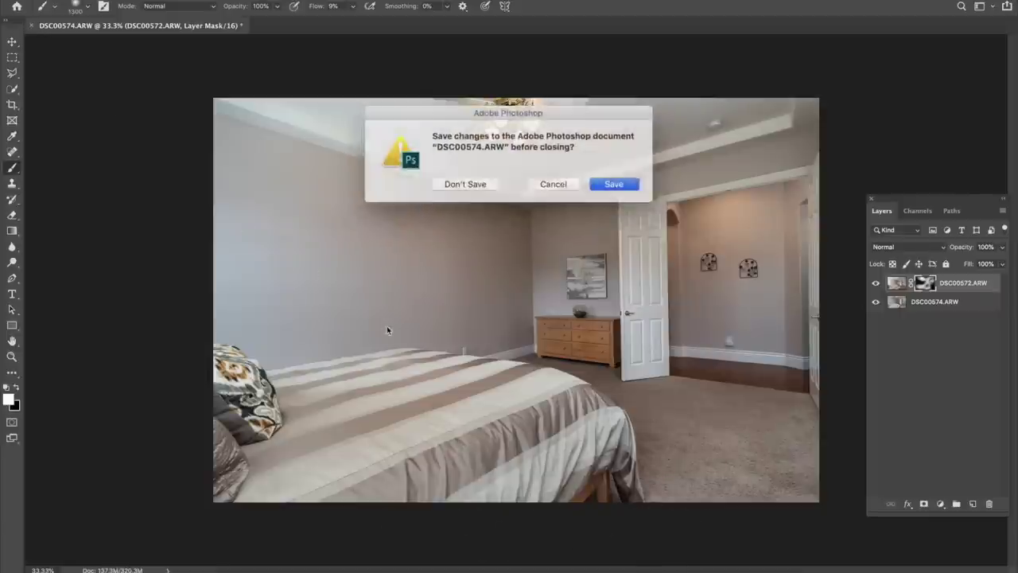
{"action": "left_click", "coordinate": [472, 183]}
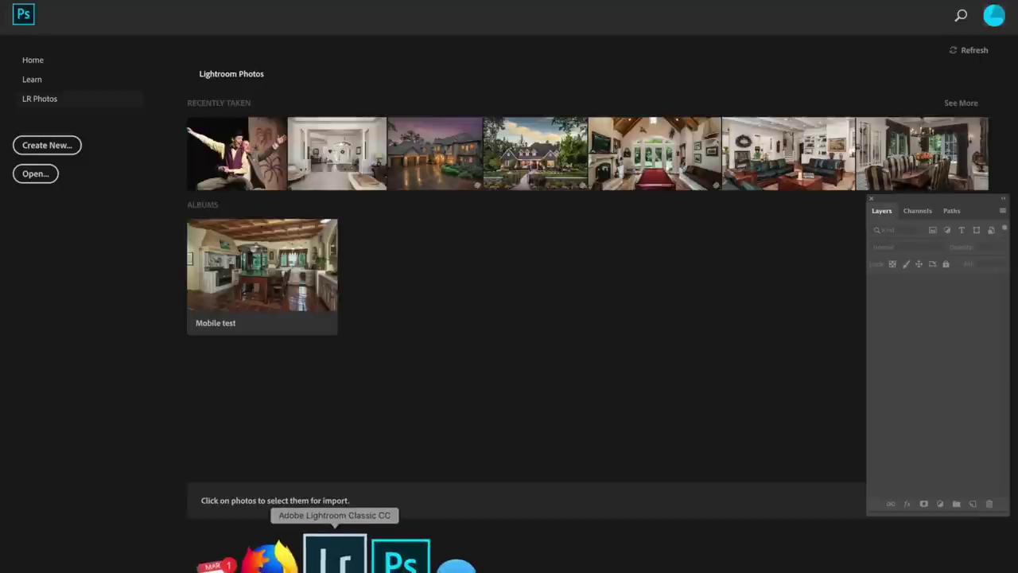
{"action": "left_click", "coordinate": [336, 554]}
Step: Set the exposure of DSC00578.ARW, the bathroom shot with the photographer in the mirror, to -0.40
{"action": "scroll", "coordinate": [773, 485], "scroll_direction": "down", "scroll_amount": 2}
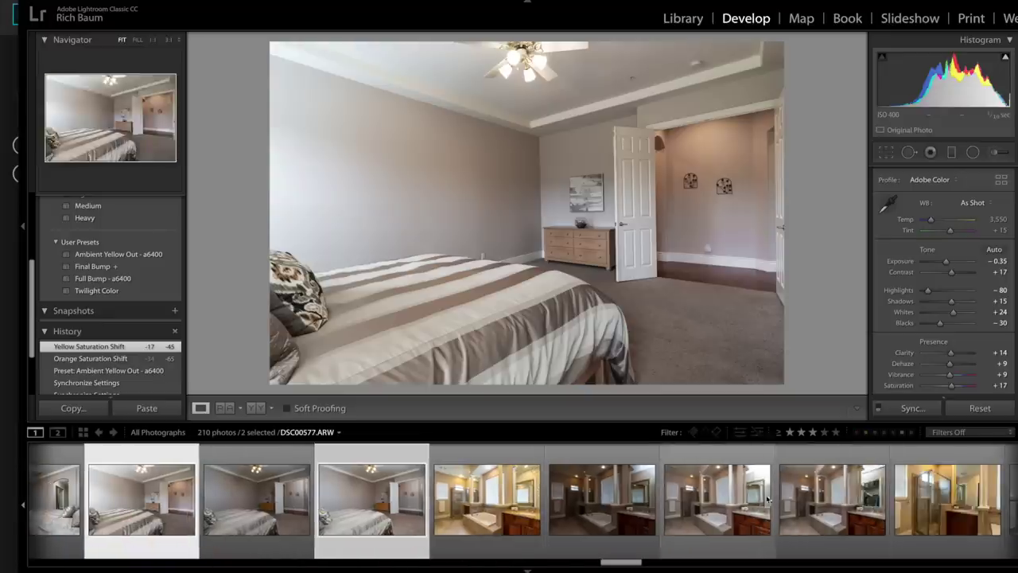
{"action": "left_click", "coordinate": [805, 493]}
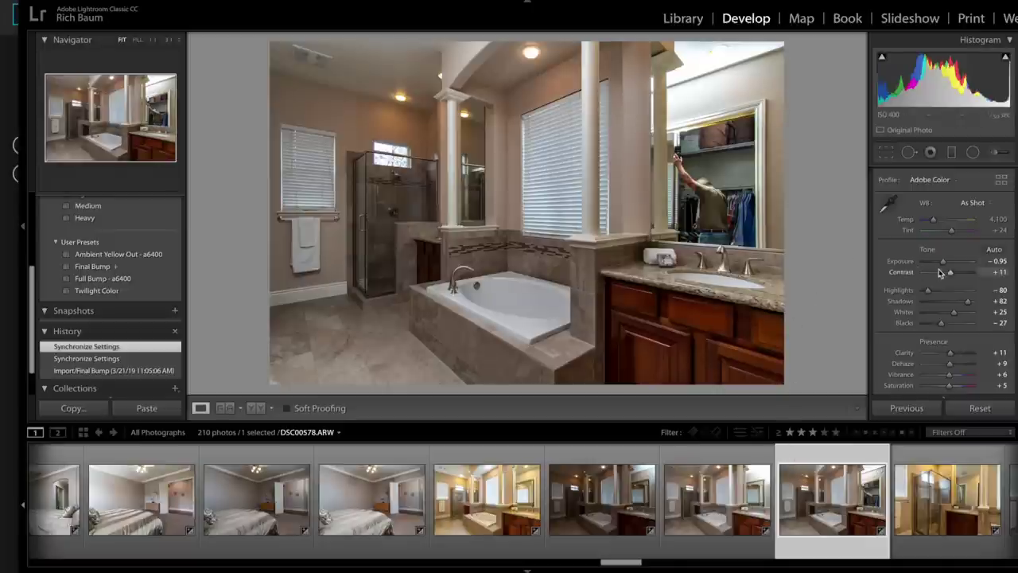
{"action": "left_click_drag", "start_coordinate": [944, 262], "coordinate": [946, 267]}
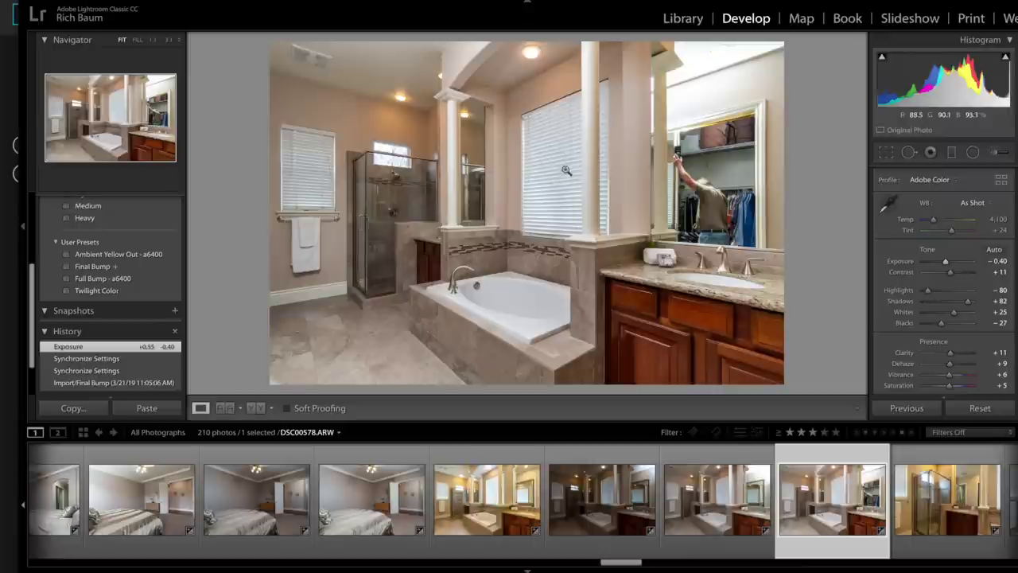
Step: Apply the Ambient Yellow Out - a6400 preset to DSC00575.ARW and sample its white balance from the white bathtub
{"action": "left_click", "coordinate": [458, 511]}
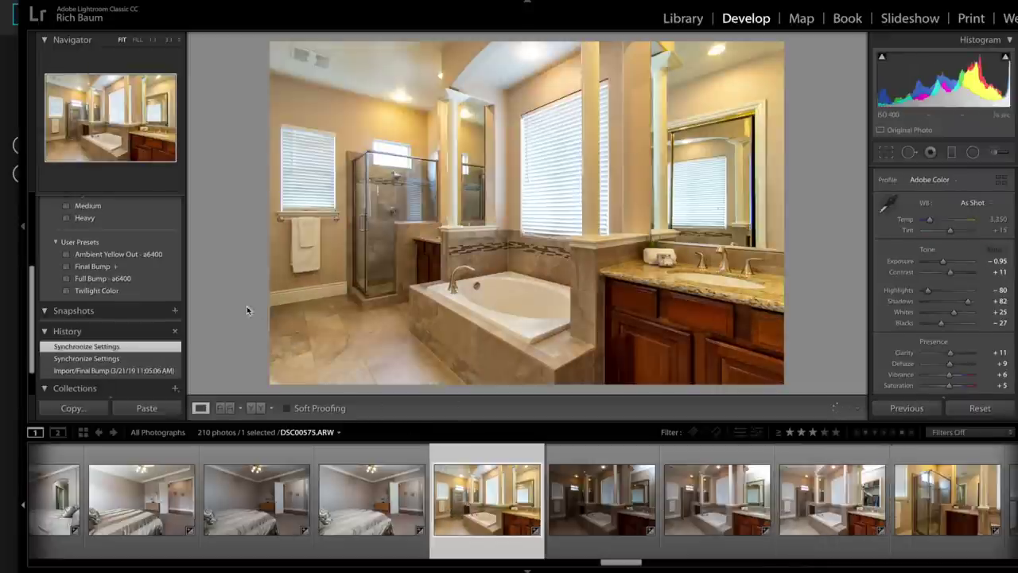
{"action": "left_click", "coordinate": [136, 255]}
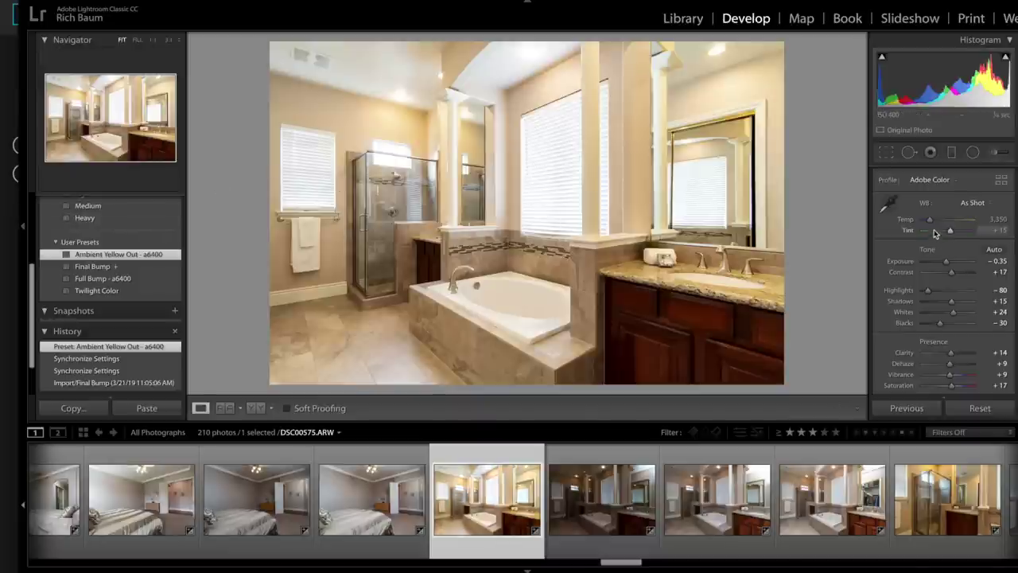
{"action": "left_click", "coordinate": [886, 205]}
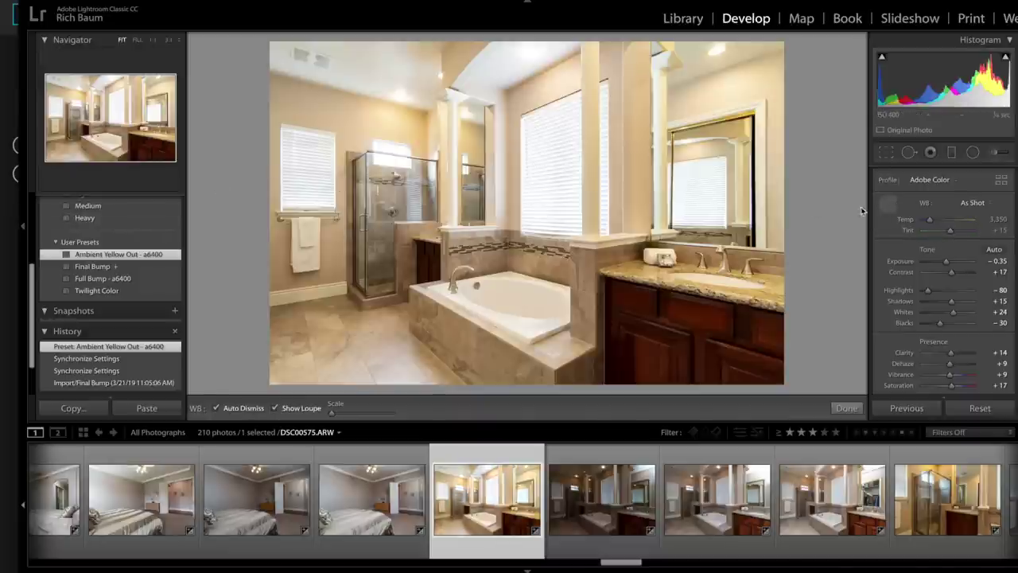
{"action": "left_click", "coordinate": [516, 307]}
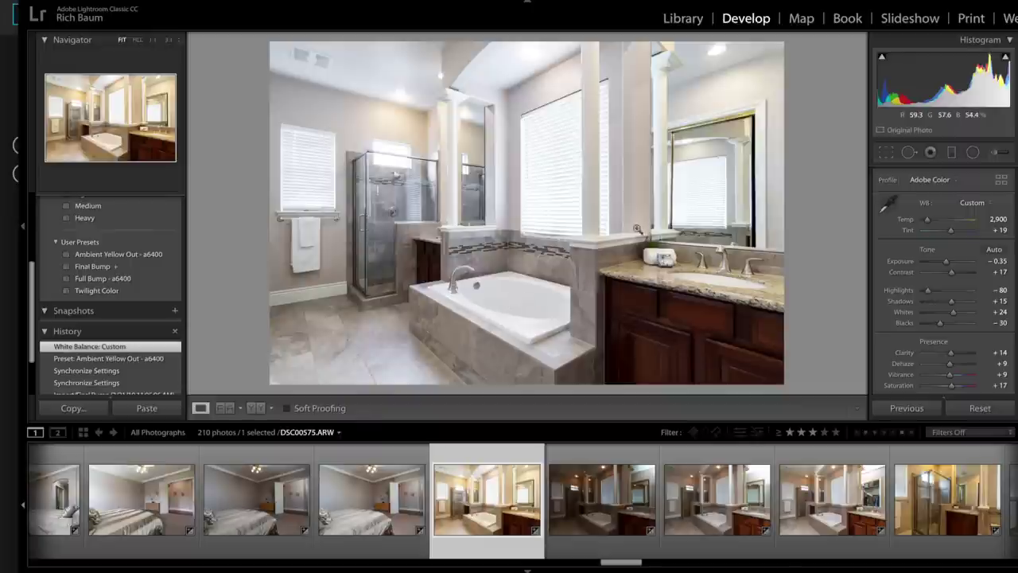
Step: Set the temperature of DSC00575.ARW to 3,286 and its exposure to -1.00
{"action": "left_click_drag", "start_coordinate": [924, 219], "coordinate": [930, 222]}
{"action": "left_click_drag", "start_coordinate": [948, 263], "coordinate": [945, 263]}
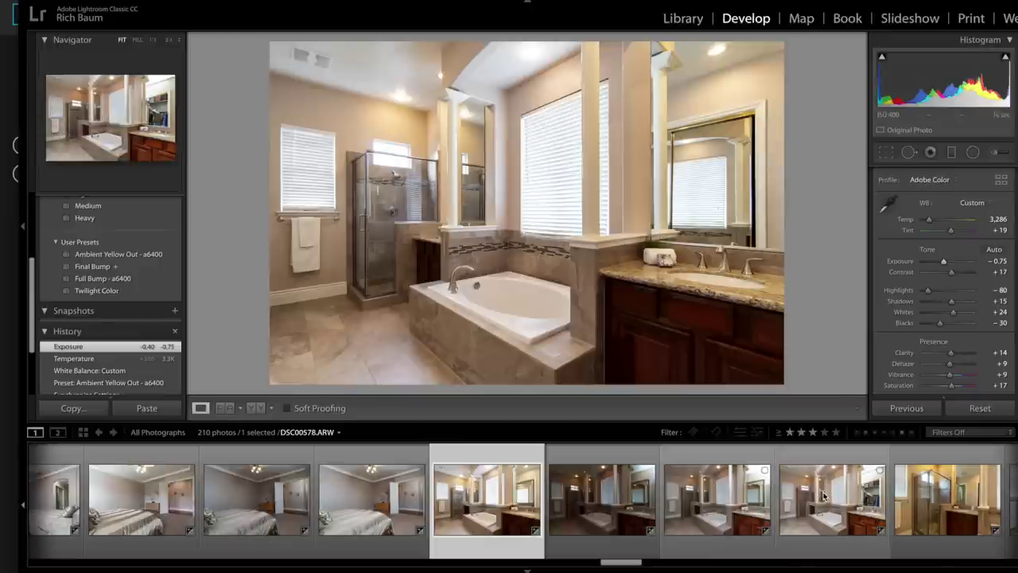
{"action": "left_click_drag", "start_coordinate": [946, 265], "coordinate": [945, 265]}
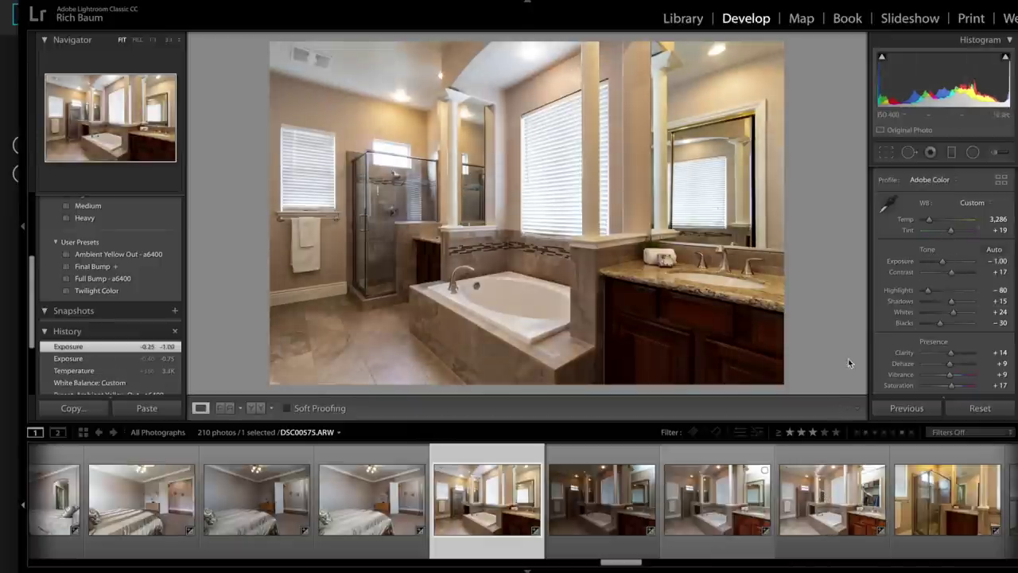
Step: Open DSC00575.ARW and DSC00578.ARW together as layers in Photoshop and add a black mask to the DSC00575.ARW layer
{"action": "left_click", "coordinate": [820, 493], "text": "ctrl"}
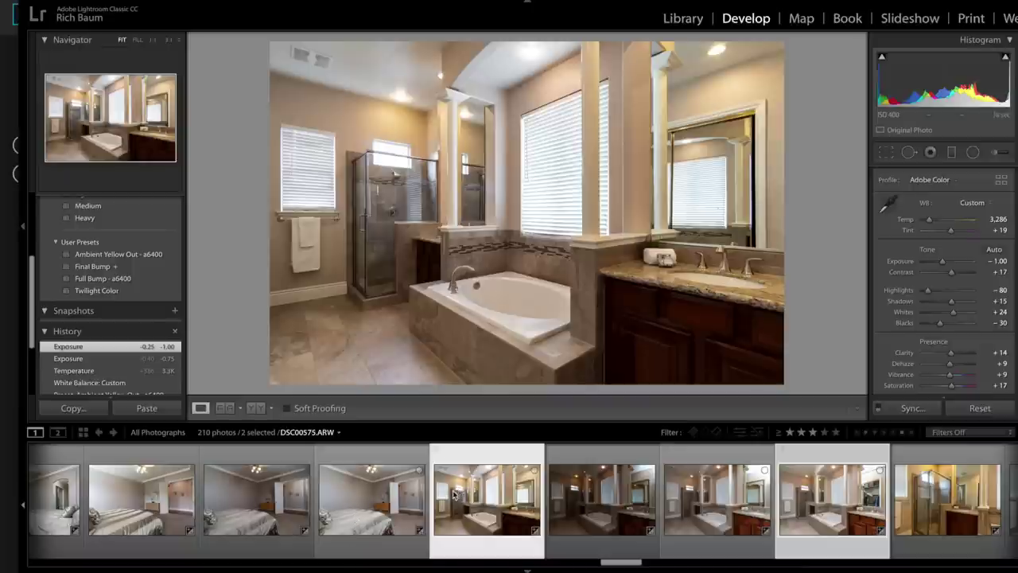
{"action": "key", "text": "alt"}
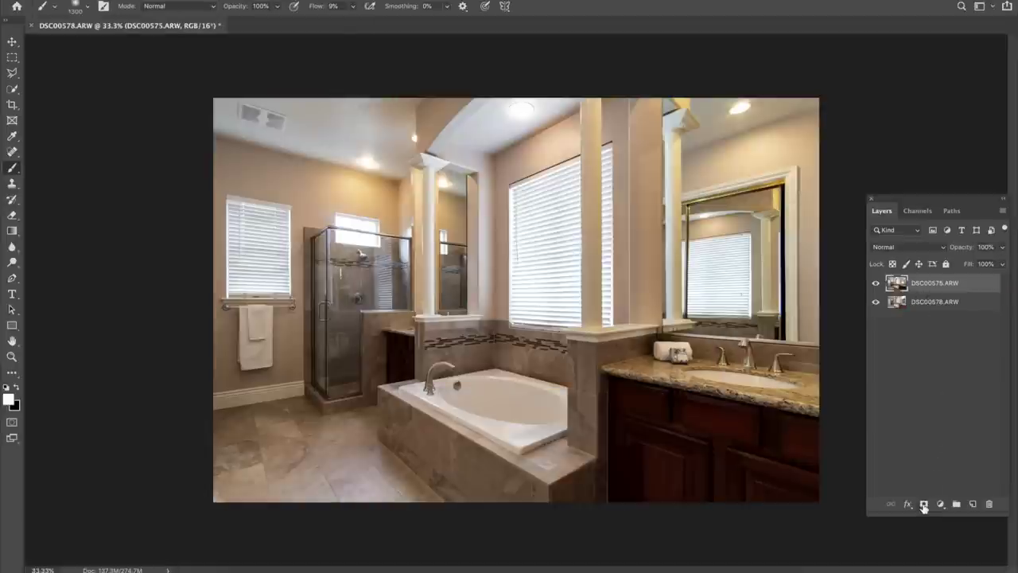
{"action": "left_click", "coordinate": [924, 504]}
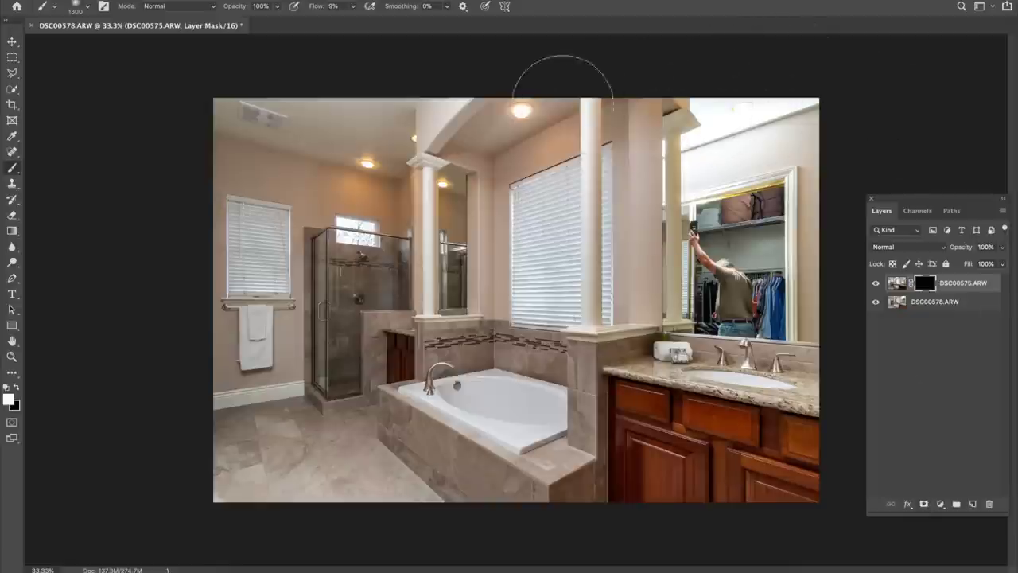
Step: Enlarge the brush to 1900, paint white on the mask over the mirror to hide the photographer, and compare with the layer hidden
{"action": "key", "text": "bracketright"}
{"action": "key", "text": "bracketright"}
{"action": "key", "text": "bracketright"}
{"action": "key", "text": "bracketright"}
{"action": "key", "text": "bracketright"}
{"action": "key", "text": "bracketright"}
{"action": "mouse_move", "coordinate": [714, 127]}
{"action": "left_mouse_down"}
{"action": "mouse_move", "coordinate": [724, 199]}
{"action": "mouse_move", "coordinate": [708, 160]}
{"action": "mouse_move", "coordinate": [732, 254]}
{"action": "mouse_move", "coordinate": [724, 270]}
{"action": "mouse_move", "coordinate": [735, 278]}
{"action": "mouse_move", "coordinate": [727, 286]}
{"action": "left_mouse_up"}
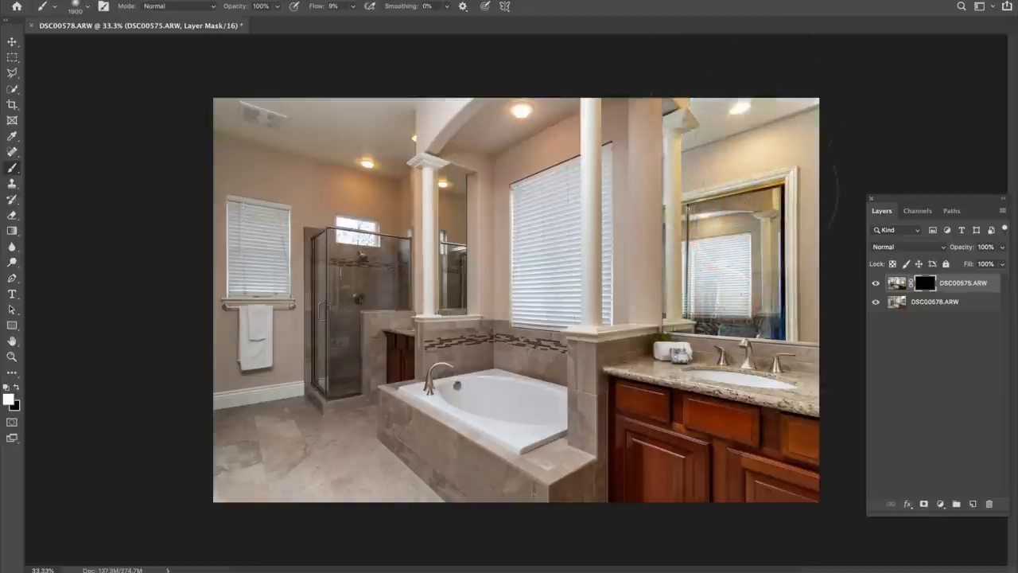
{"action": "left_click_drag", "start_coordinate": [692, 326], "coordinate": [716, 302]}
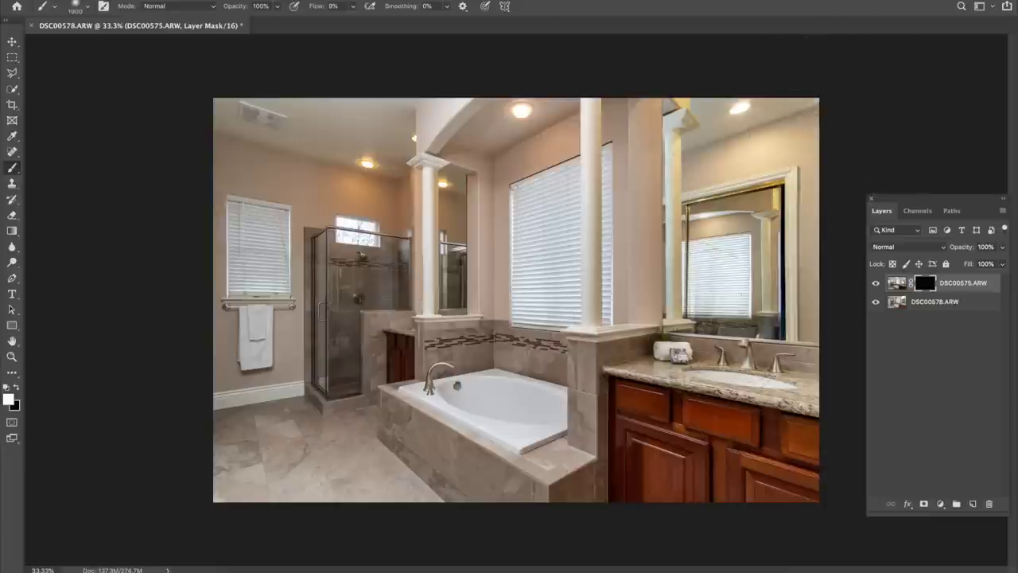
{"action": "left_click", "coordinate": [877, 284]}
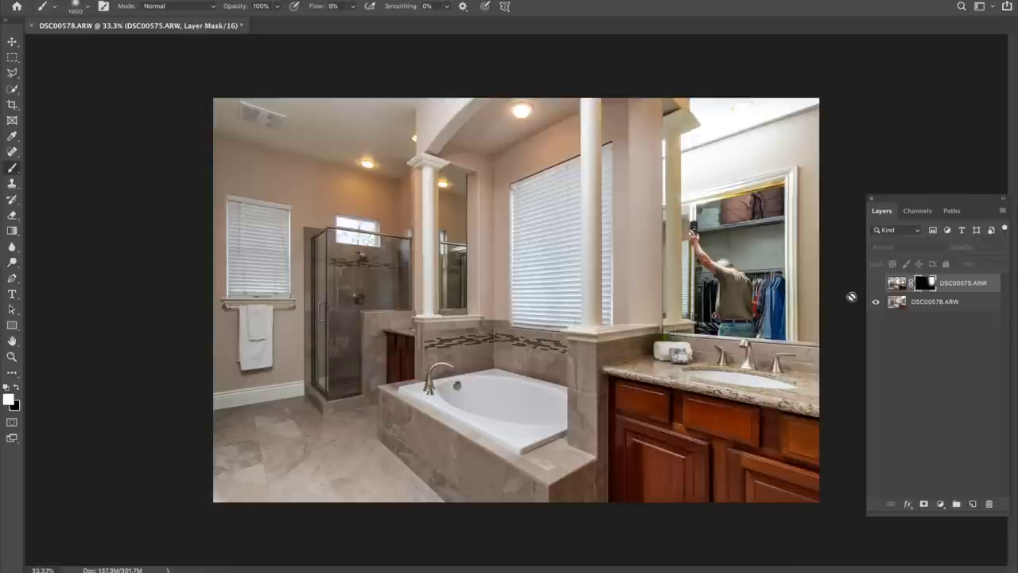
{"action": "left_click", "coordinate": [876, 284]}
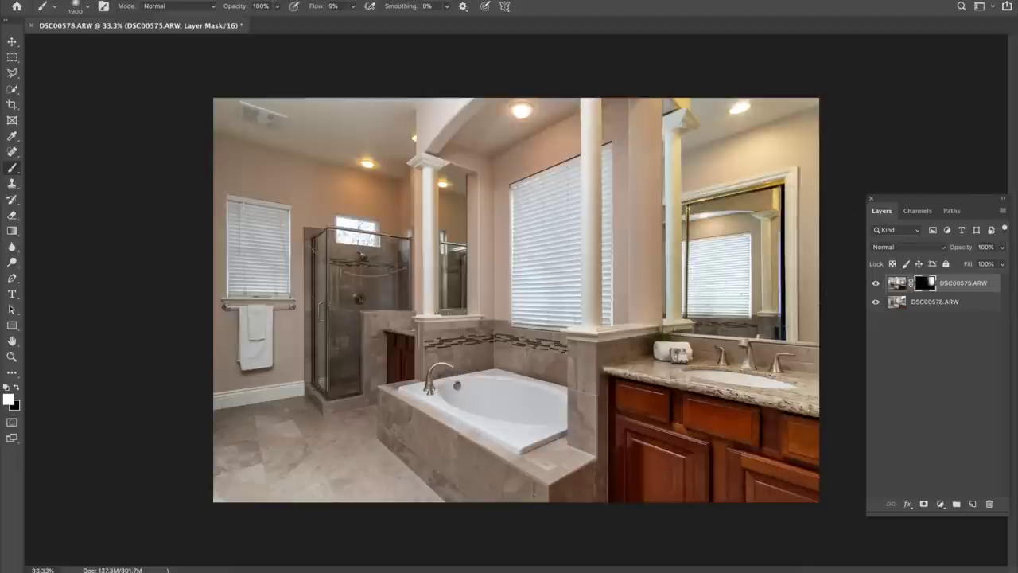
Step: Paint white on the mask over the ceiling, the arch and the shower area to blend in DSC00575.ARW
{"action": "left_click_drag", "start_coordinate": [362, 171], "coordinate": [350, 179]}
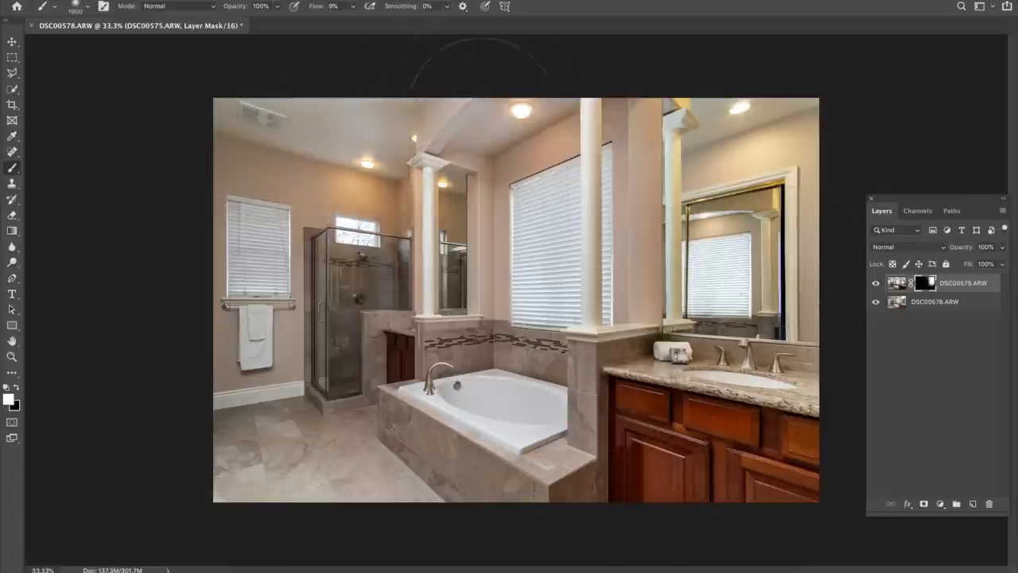
{"action": "mouse_move", "coordinate": [479, 105]}
{"action": "left_mouse_down"}
{"action": "mouse_move", "coordinate": [454, 108]}
{"action": "mouse_move", "coordinate": [437, 116]}
{"action": "mouse_move", "coordinate": [469, 103]}
{"action": "left_mouse_up"}
{"action": "left_click_drag", "start_coordinate": [342, 223], "coordinate": [389, 239]}
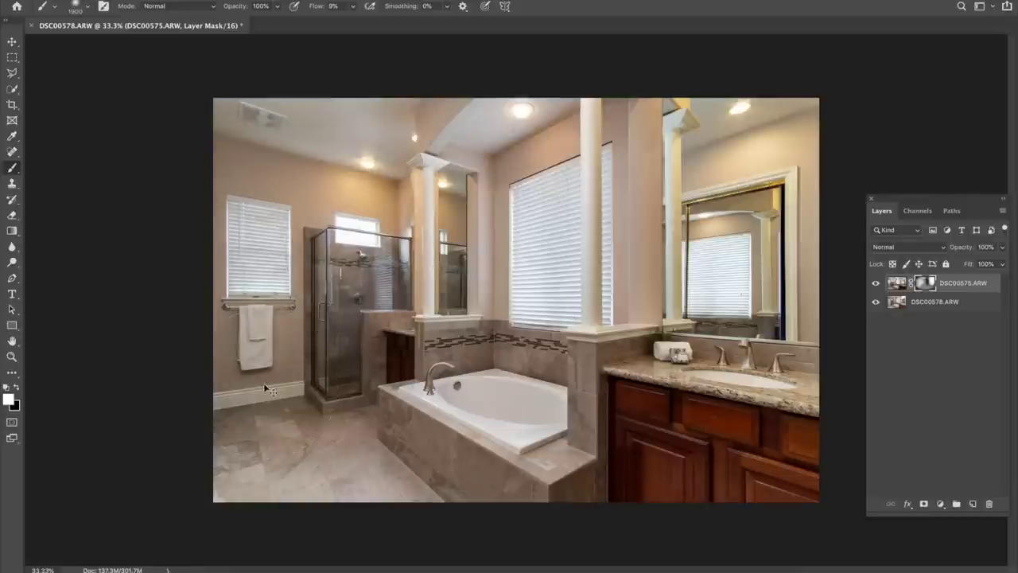
Step: Paint black on the mask with a size 900 brush over the shower's window and glass reflections, and save the document
{"action": "key", "text": "ctrl+plus"}
{"action": "key", "text": "ctrl+plus"}
{"action": "key", "text": "ctrl+plus"}
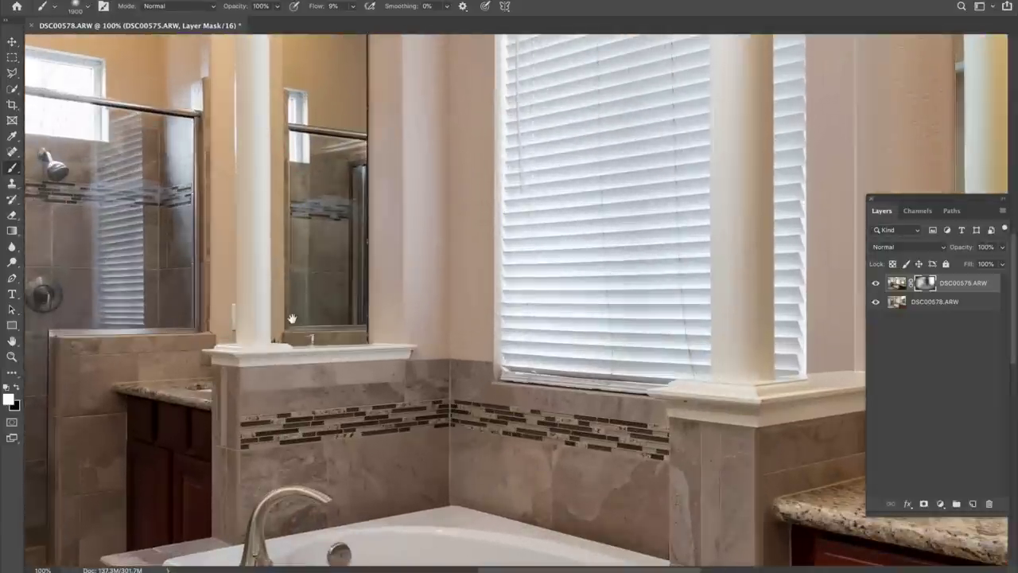
{"action": "left_click_drag", "start_coordinate": [292, 318], "coordinate": [539, 286]}
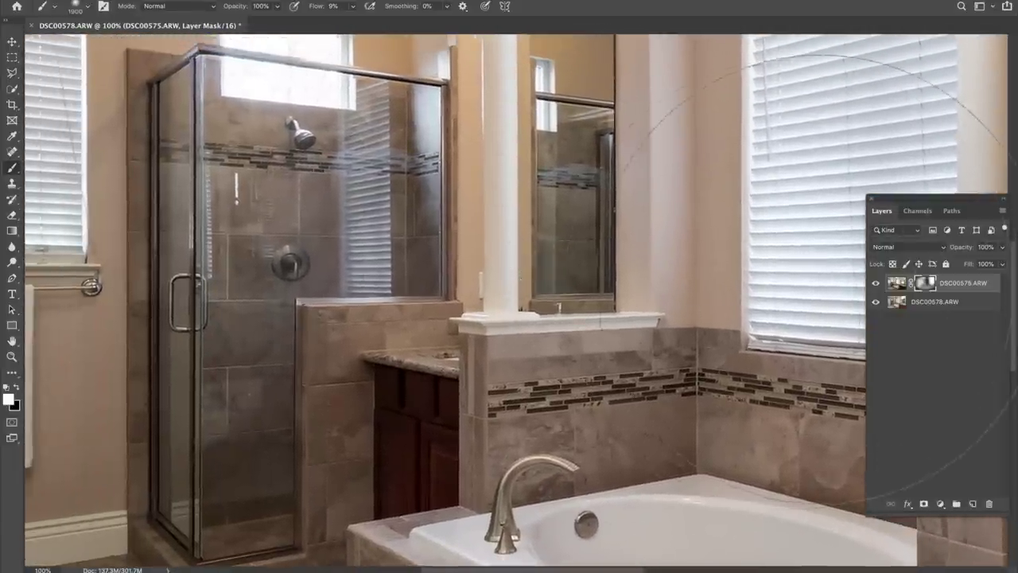
{"action": "left_click", "coordinate": [877, 284]}
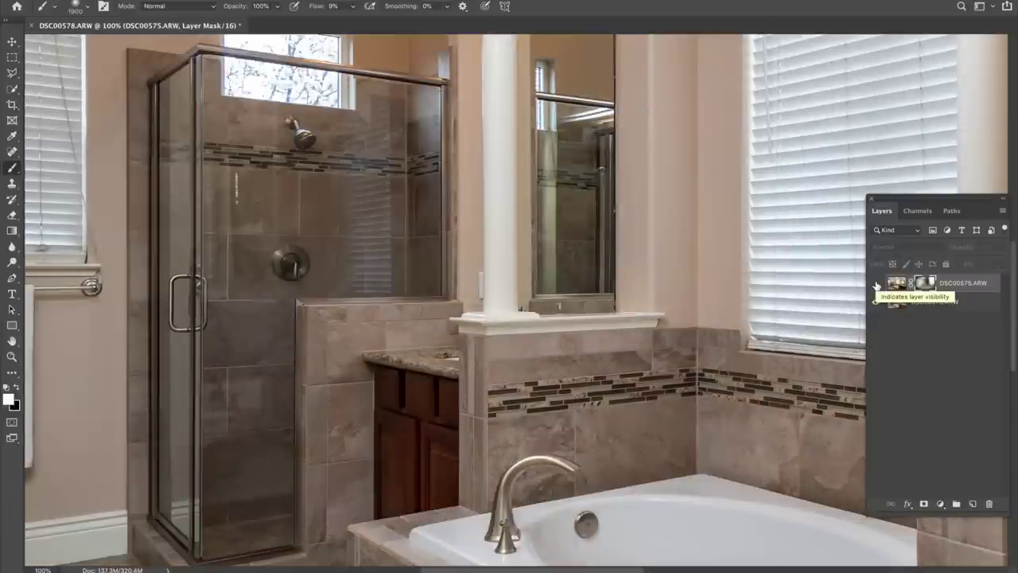
{"action": "left_click", "coordinate": [877, 284]}
{"action": "key", "text": "x"}
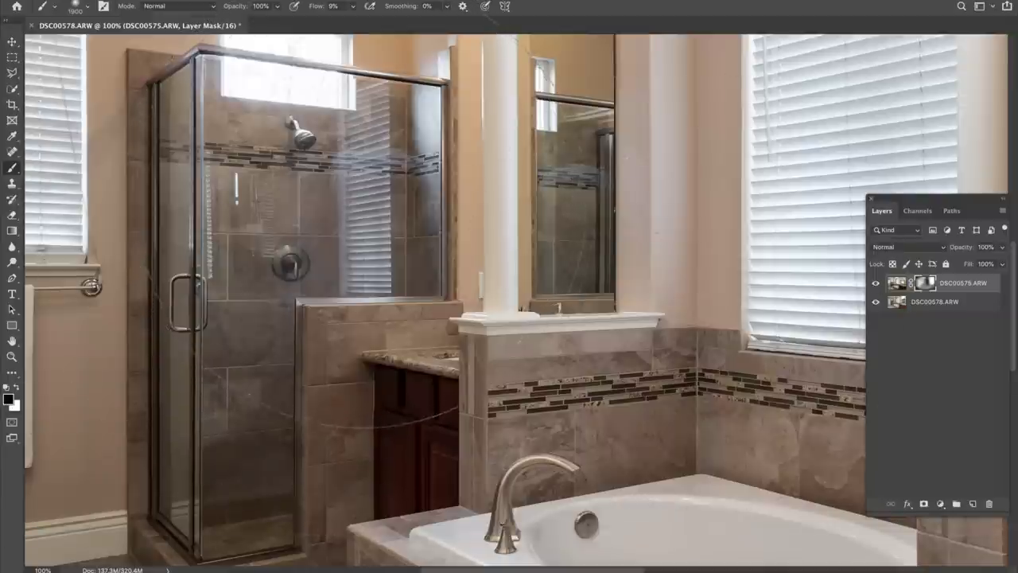
{"action": "key", "text": "bracketleft"}
{"action": "key", "text": "bracketleft"}
{"action": "key", "text": "bracketleft"}
{"action": "key", "text": "bracketleft"}
{"action": "key", "text": "bracketleft"}
{"action": "key", "text": "bracketleft"}
{"action": "key", "text": "bracketleft"}
{"action": "key", "text": "bracketleft"}
{"action": "key", "text": "bracketleft"}
{"action": "key", "text": "bracketleft"}
{"action": "mouse_move", "coordinate": [358, 136]}
{"action": "left_mouse_down"}
{"action": "mouse_move", "coordinate": [413, 127]}
{"action": "mouse_move", "coordinate": [406, 135]}
{"action": "mouse_move", "coordinate": [413, 111]}
{"action": "mouse_move", "coordinate": [334, 88]}
{"action": "left_mouse_up"}
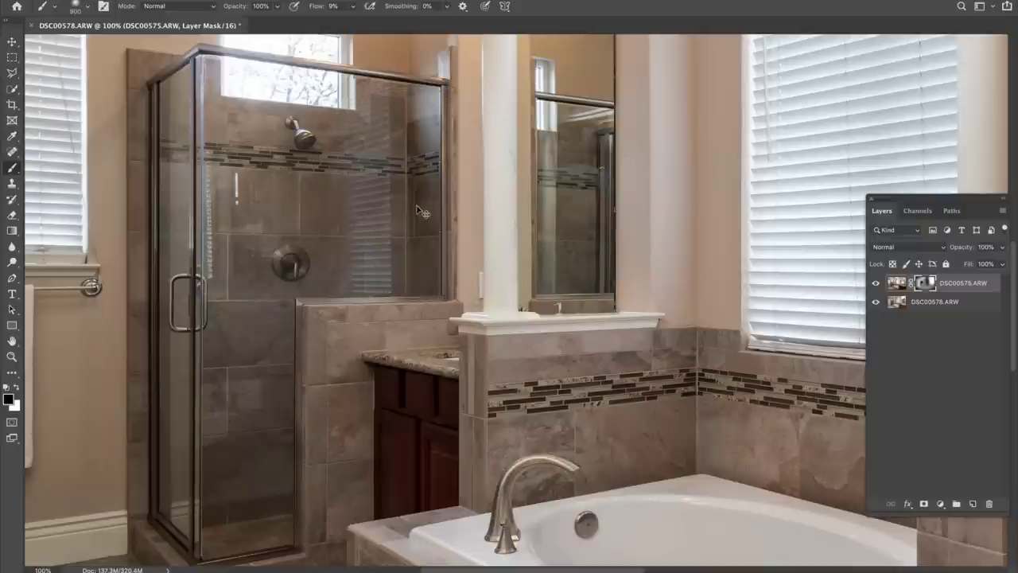
{"action": "key", "text": "super+s"}
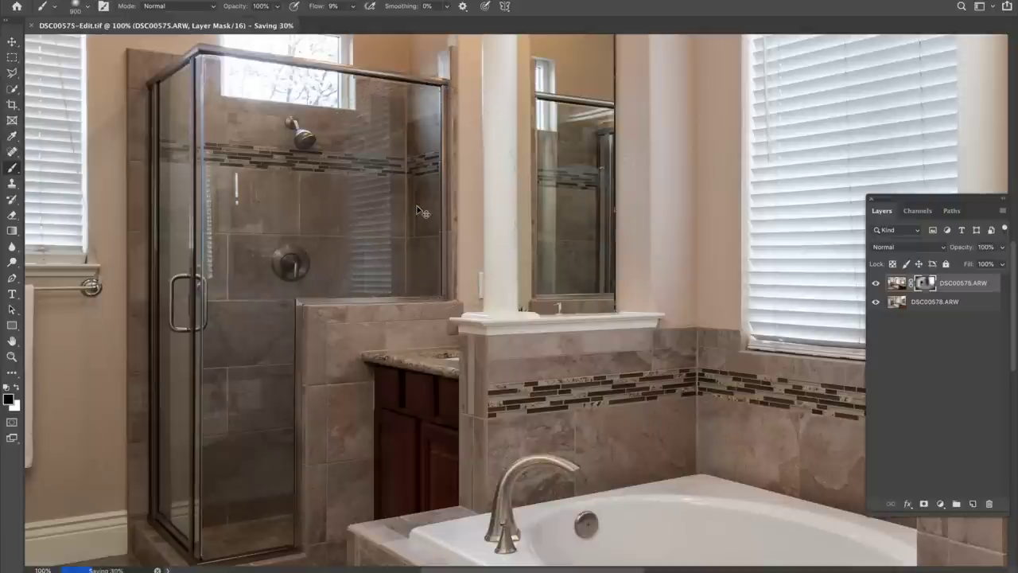
Step: Quit Photoshop after the background save, switch to Lightroom and set the exposure of the shower photo DSC00581.ARW to -0.60
{"action": "key", "text": "super+q"}
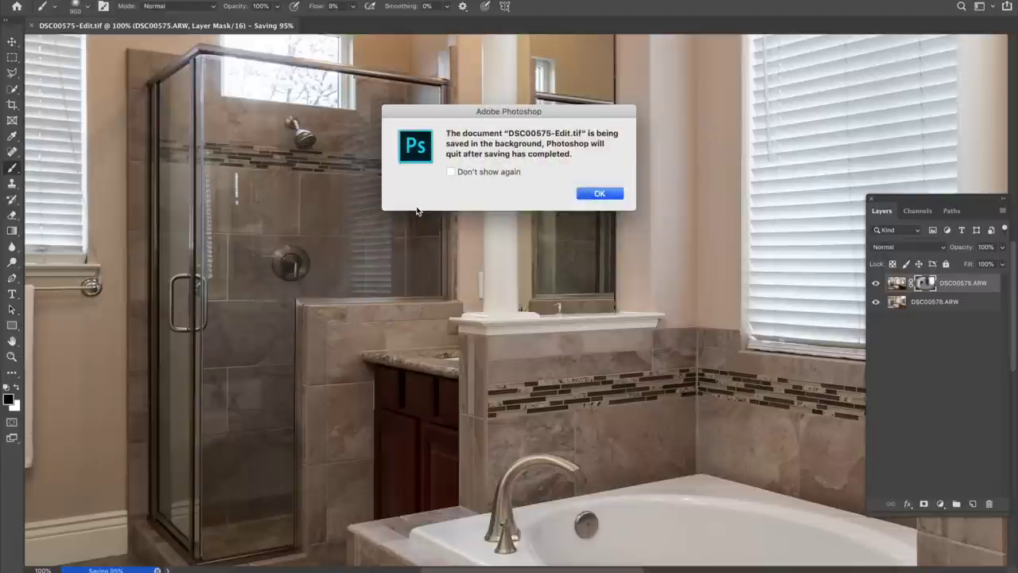
{"action": "left_click", "coordinate": [590, 193]}
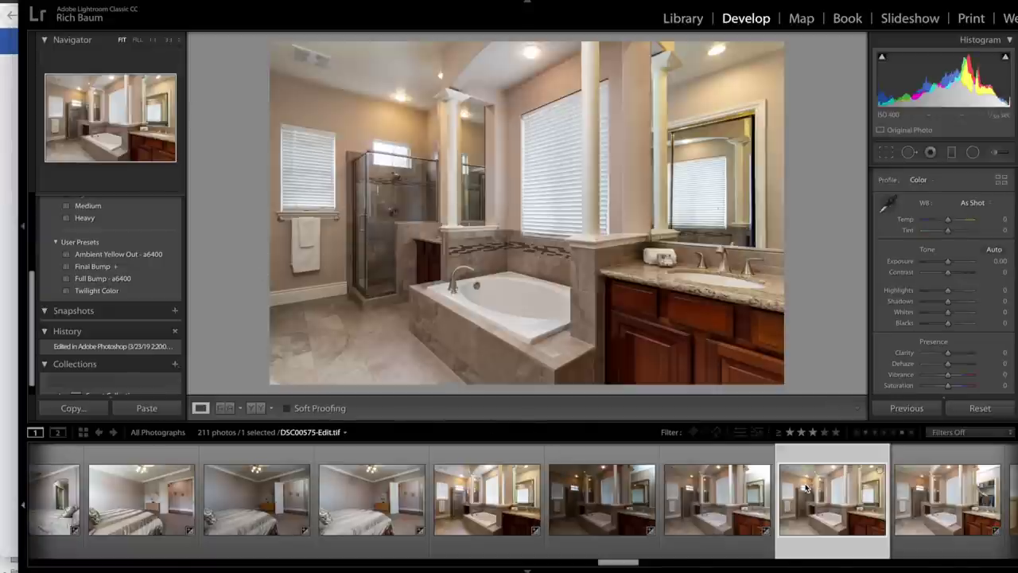
{"action": "scroll", "coordinate": [802, 489], "scroll_direction": "down", "scroll_amount": 5}
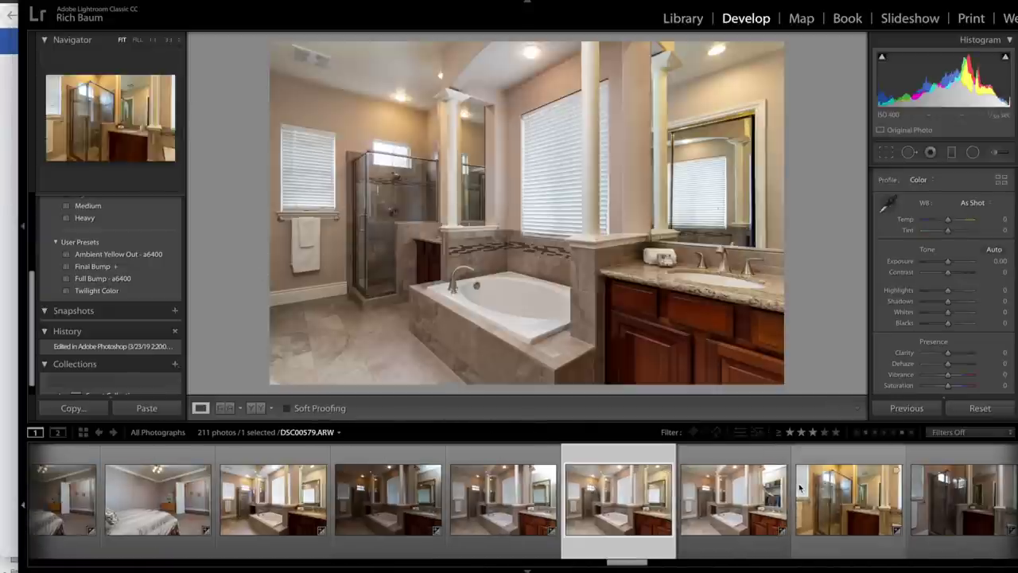
{"action": "scroll", "coordinate": [795, 488], "scroll_direction": "down", "scroll_amount": 5}
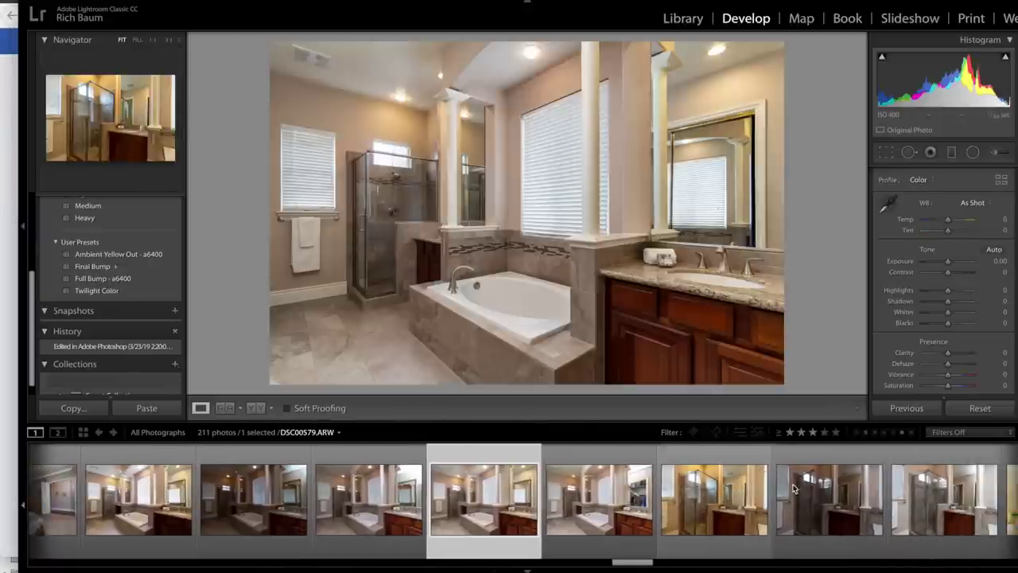
{"action": "left_click", "coordinate": [827, 493]}
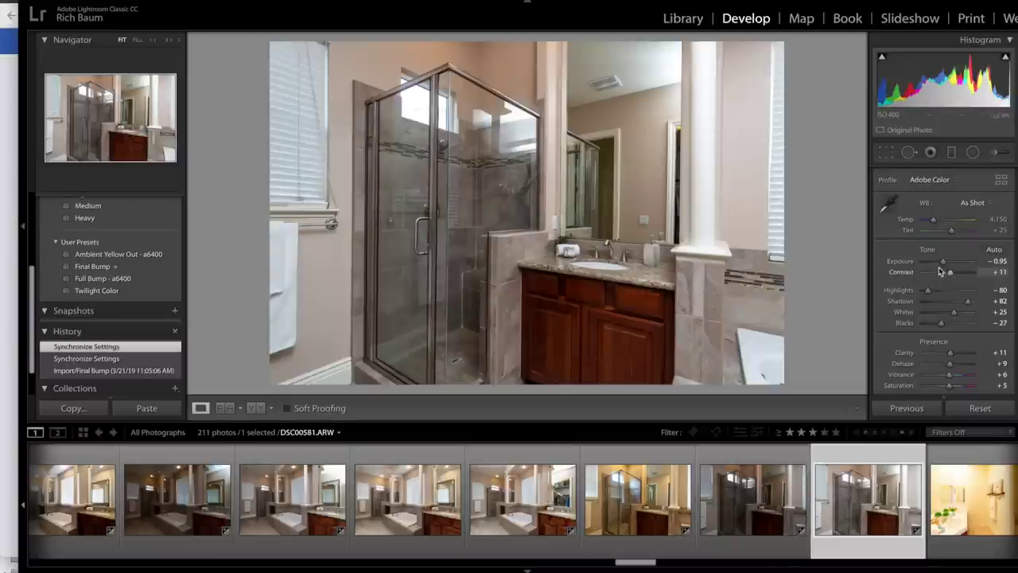
{"action": "left_click_drag", "start_coordinate": [943, 262], "coordinate": [946, 265]}
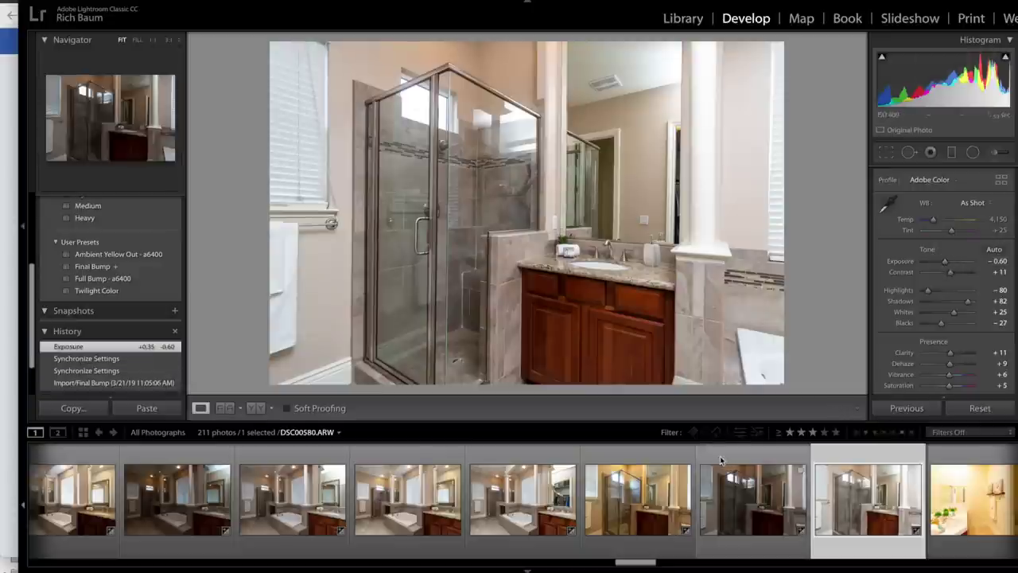
Step: Add DSC00579.ARW to the selection, apply the Ambient Yellow Out - a6400 preset to it and set its temperature to 3,113
{"action": "left_click", "coordinate": [643, 513], "text": "ctrl"}
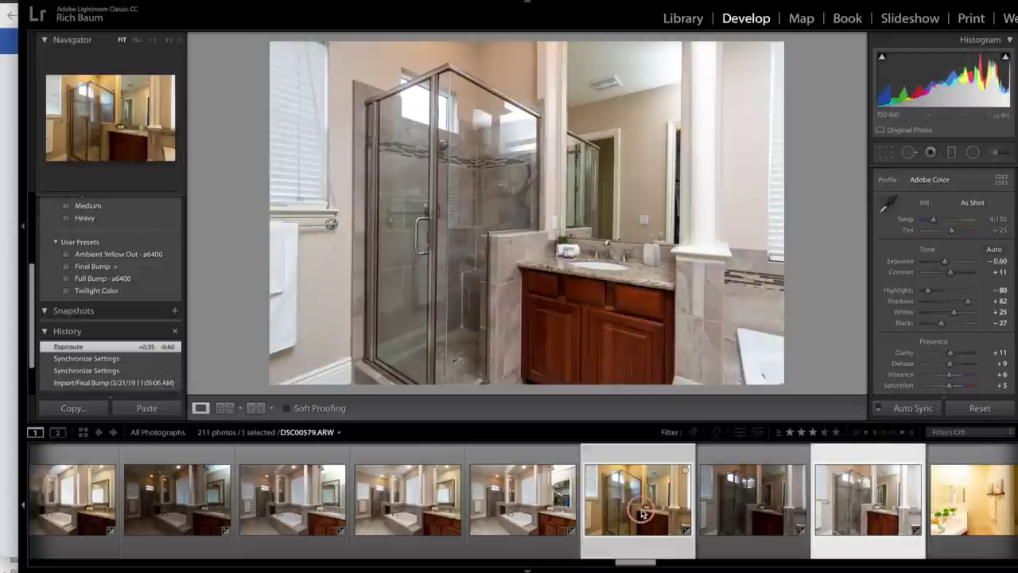
{"action": "left_click", "coordinate": [636, 503]}
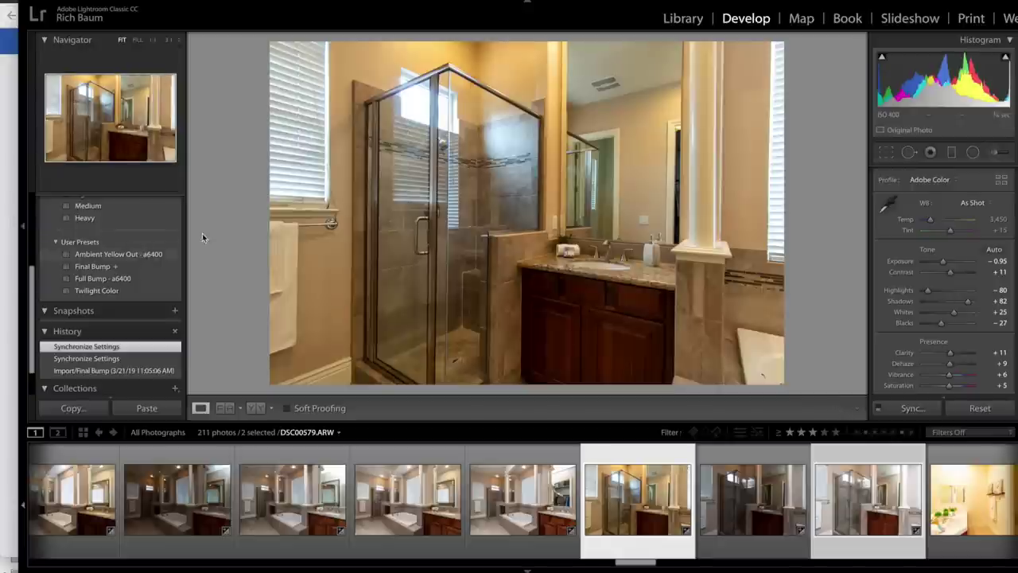
{"action": "left_click", "coordinate": [156, 253]}
{"action": "left_click_drag", "start_coordinate": [932, 218], "coordinate": [929, 222]}
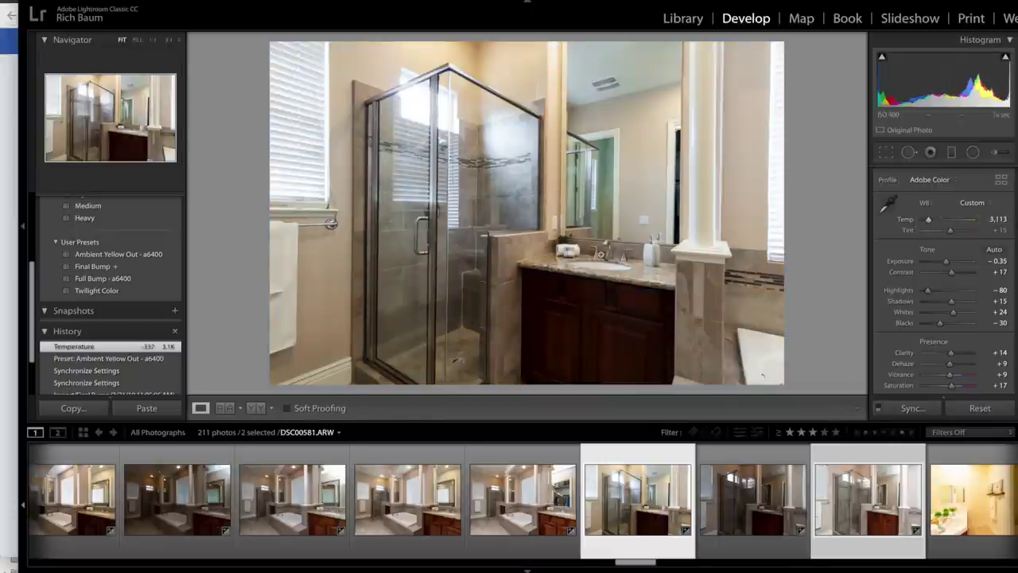
Step: In Photoshop, add a black mask to the DSC00579.ARW layer and paint white on it over the shower's glass reflections
{"action": "key", "text": "alt"}
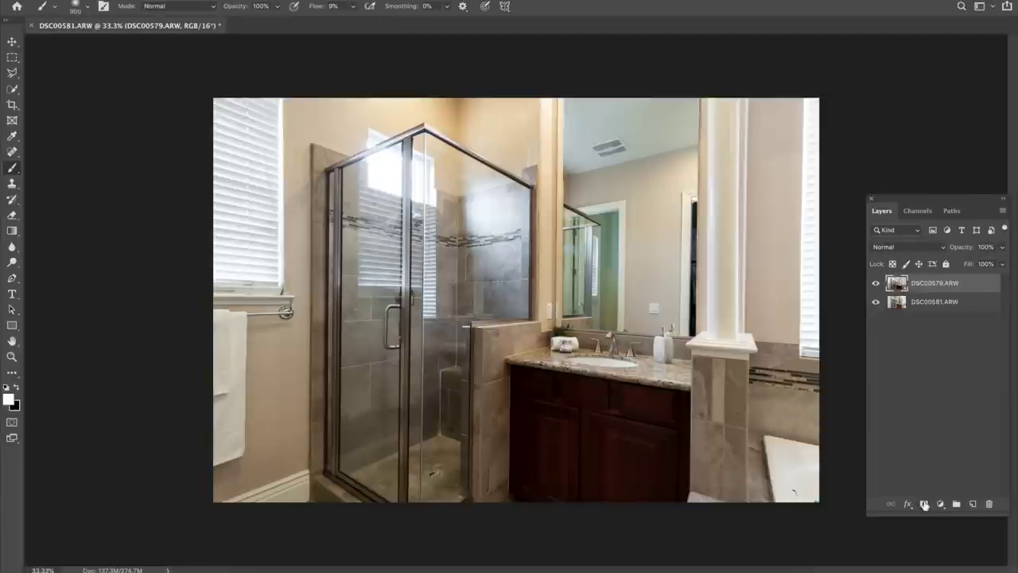
{"action": "left_click", "coordinate": [925, 504], "text": "alt"}
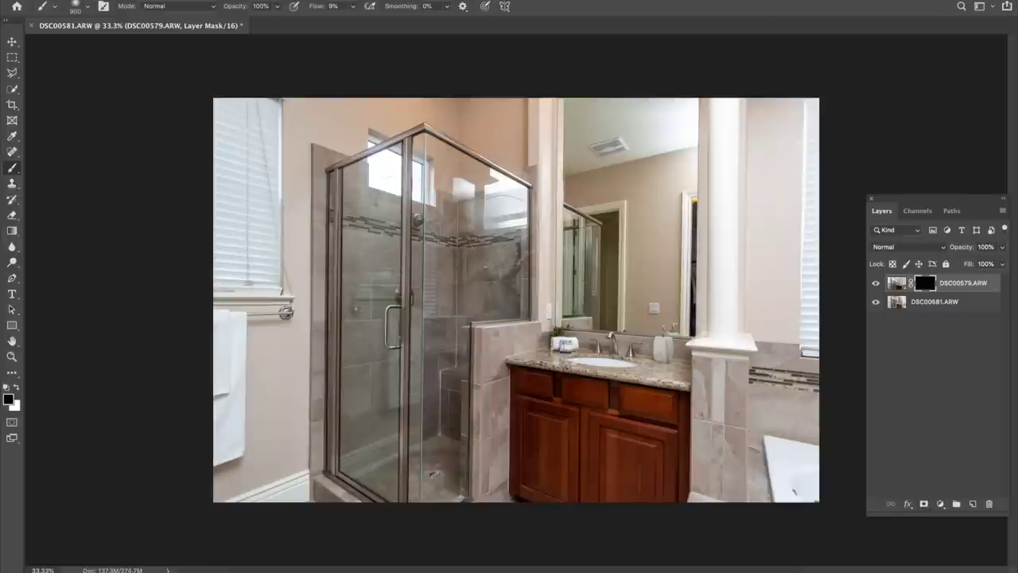
{"action": "key", "text": "z"}
{"action": "key", "text": "x"}
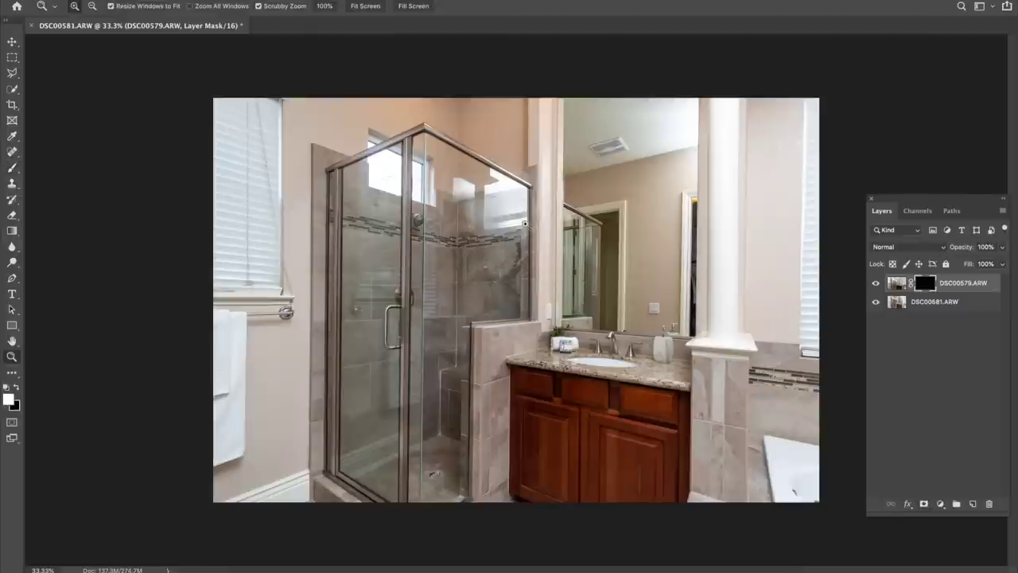
{"action": "left_click", "coordinate": [13, 168]}
{"action": "mouse_move", "coordinate": [487, 257]}
{"action": "left_mouse_down"}
{"action": "mouse_move", "coordinate": [503, 267]}
{"action": "mouse_move", "coordinate": [517, 250]}
{"action": "left_mouse_up"}
{"action": "mouse_move", "coordinate": [468, 437]}
{"action": "left_mouse_down"}
{"action": "mouse_move", "coordinate": [453, 390]}
{"action": "mouse_move", "coordinate": [485, 374]}
{"action": "left_mouse_up"}
{"action": "mouse_move", "coordinate": [600, 287]}
{"action": "left_mouse_down"}
{"action": "mouse_move", "coordinate": [602, 239]}
{"action": "mouse_move", "coordinate": [593, 231]}
{"action": "mouse_move", "coordinate": [612, 214]}
{"action": "left_mouse_up"}
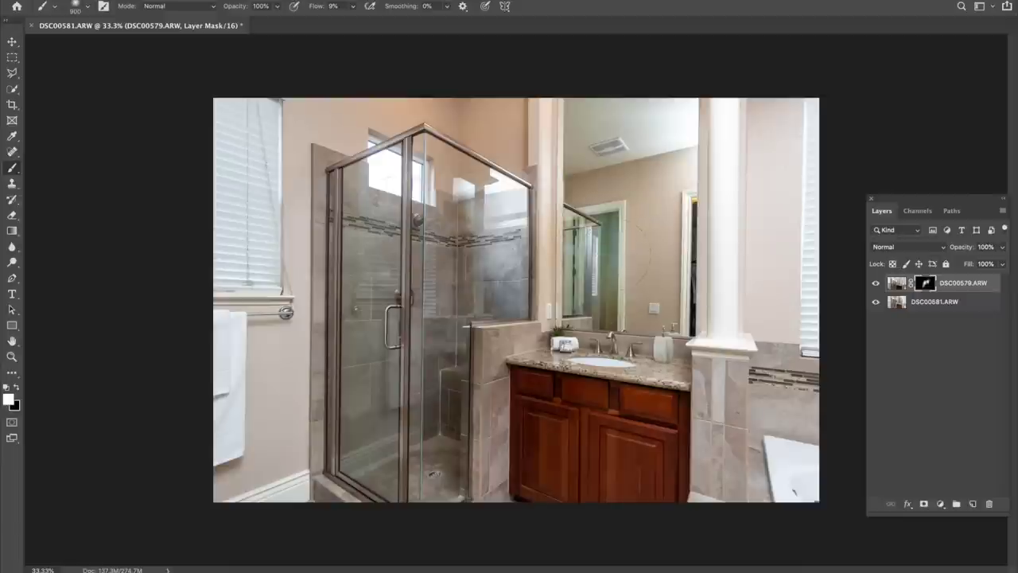
{"action": "key", "text": "ctrl+z"}
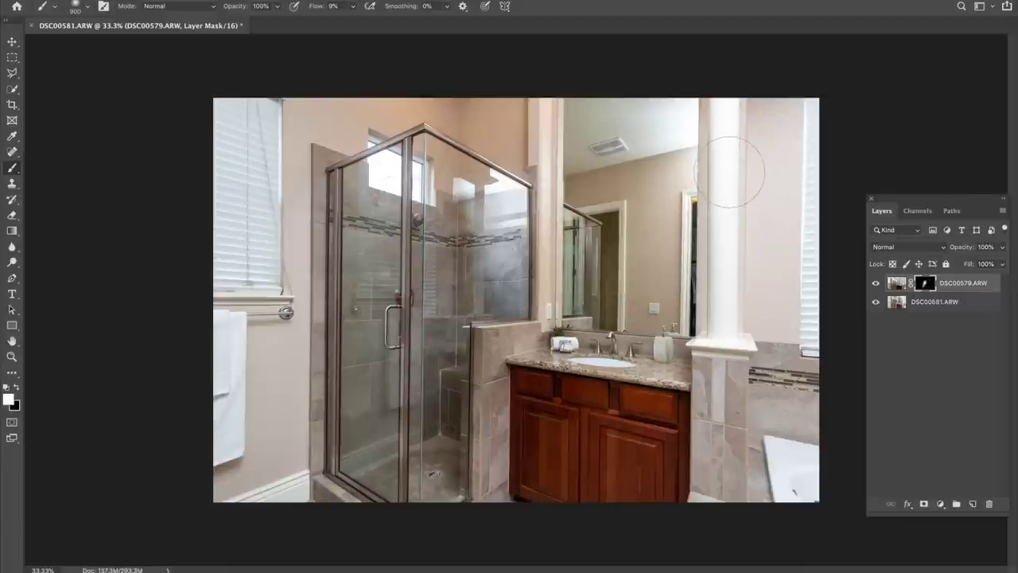
Step: Enlarge the brush to 1500, paint white on the mask over the column and the walls around the shower, and save the document
{"action": "key", "text": "bracketright"}
{"action": "key", "text": "bracketright"}
{"action": "key", "text": "bracketright"}
{"action": "key", "text": "bracketright"}
{"action": "key", "text": "bracketright"}
{"action": "key", "text": "bracketright"}
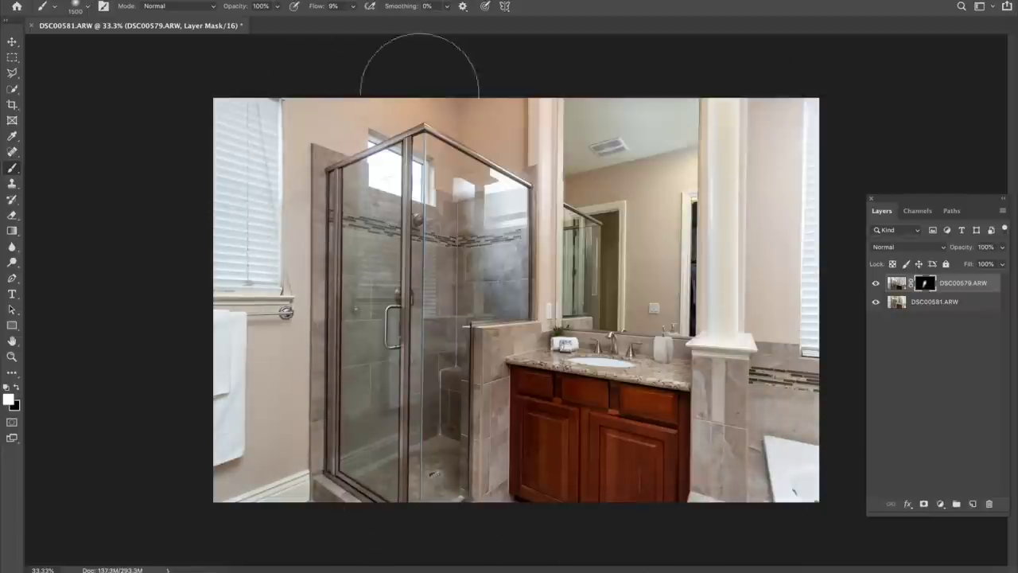
{"action": "left_click_drag", "start_coordinate": [238, 342], "coordinate": [270, 374]}
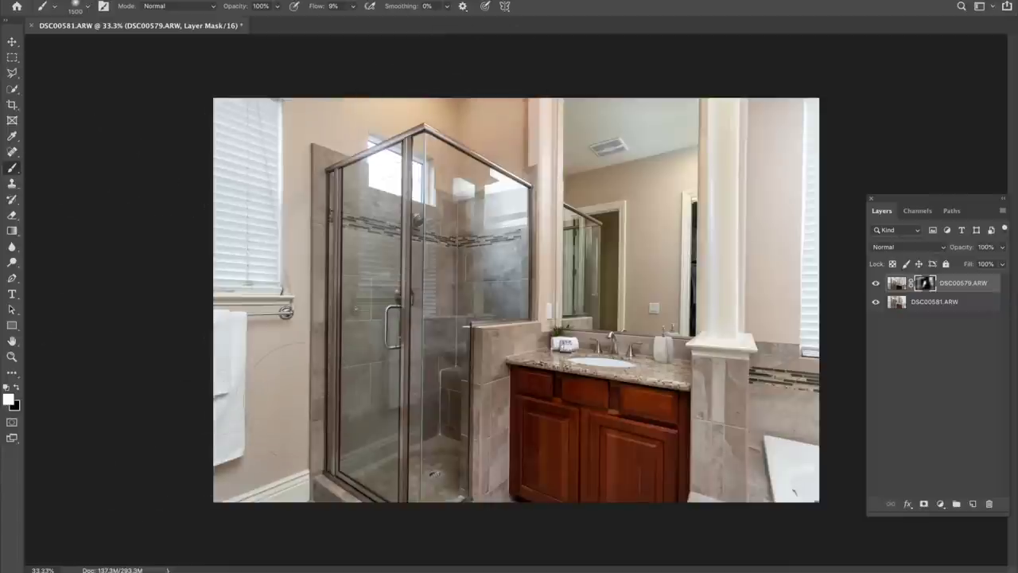
{"action": "key", "text": "ctrl+s"}
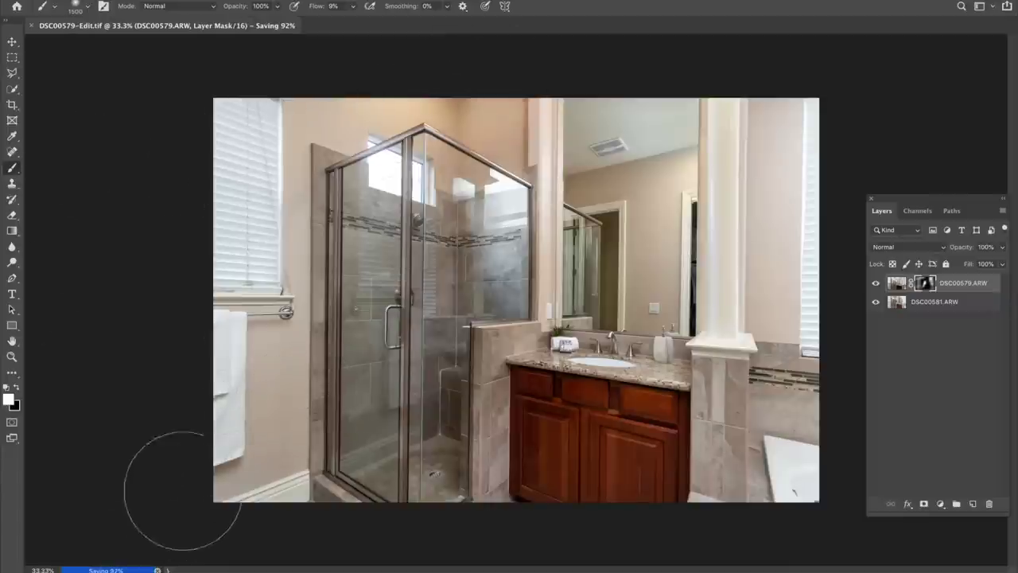
Step: Switch to Lightroom and set the exposure of the bedroom photo DSC00591.ARW to -0.25
{"action": "left_click", "coordinate": [344, 557]}
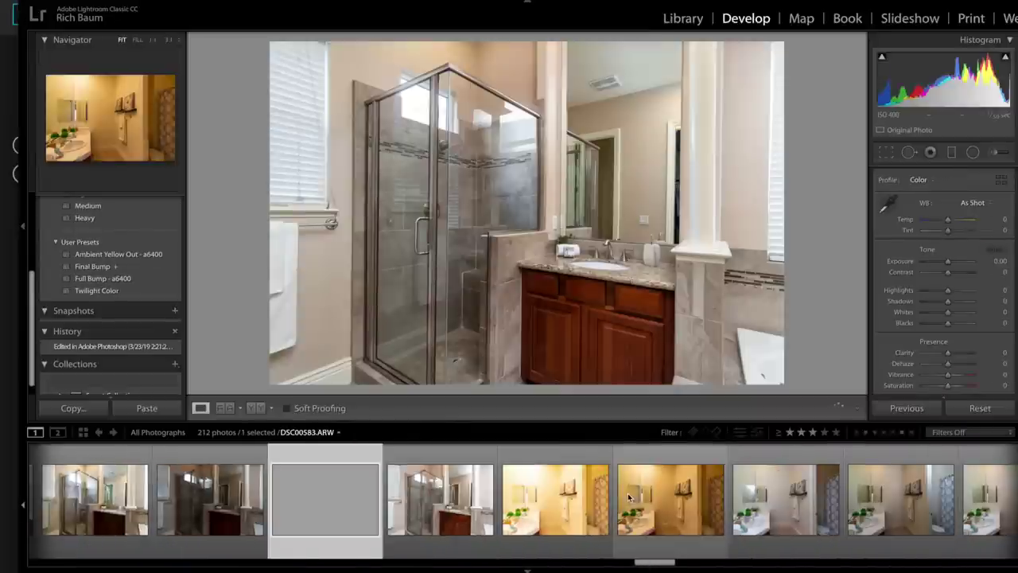
{"action": "key", "text": "Right"}
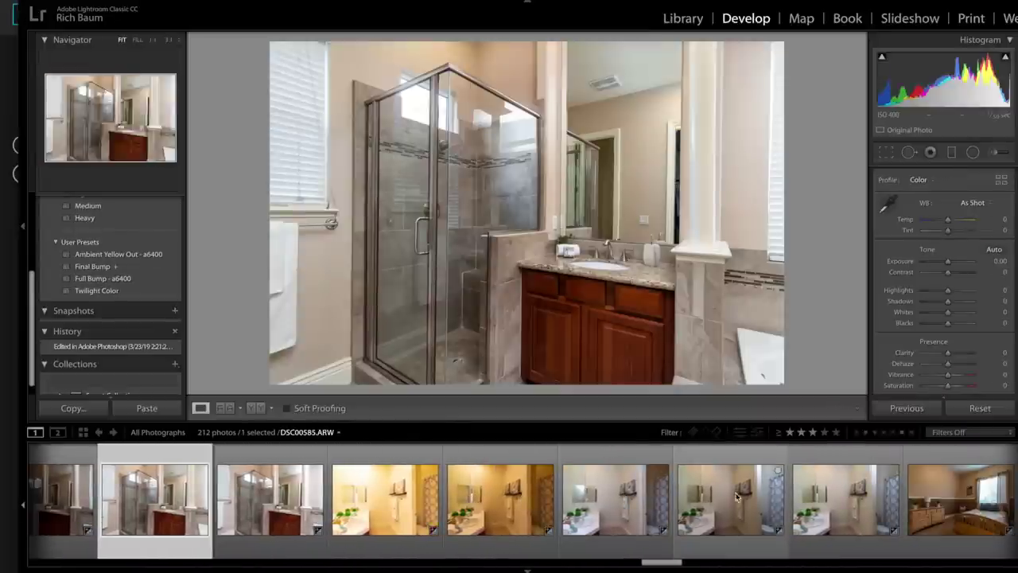
{"action": "left_click", "coordinate": [802, 502]}
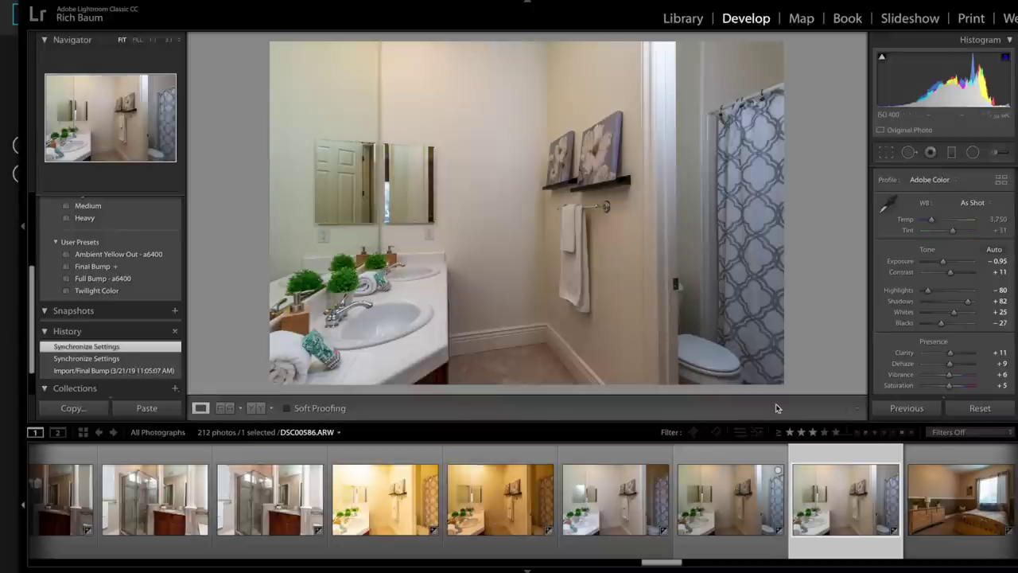
{"action": "scroll", "coordinate": [771, 455], "scroll_direction": "down", "scroll_amount": 5}
{"action": "scroll", "coordinate": [771, 455], "scroll_direction": "down", "scroll_amount": 1}
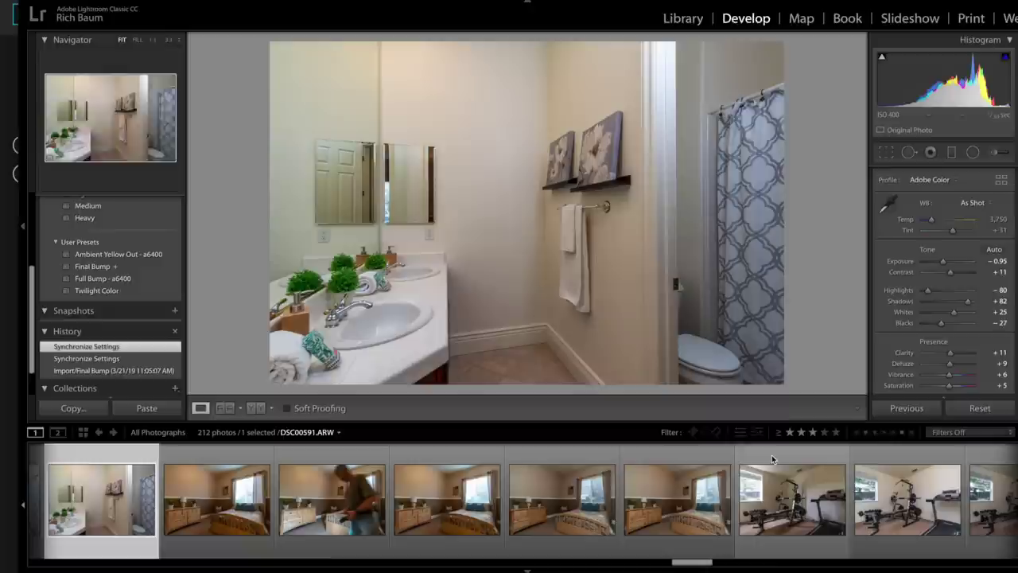
{"action": "left_click", "coordinate": [682, 469]}
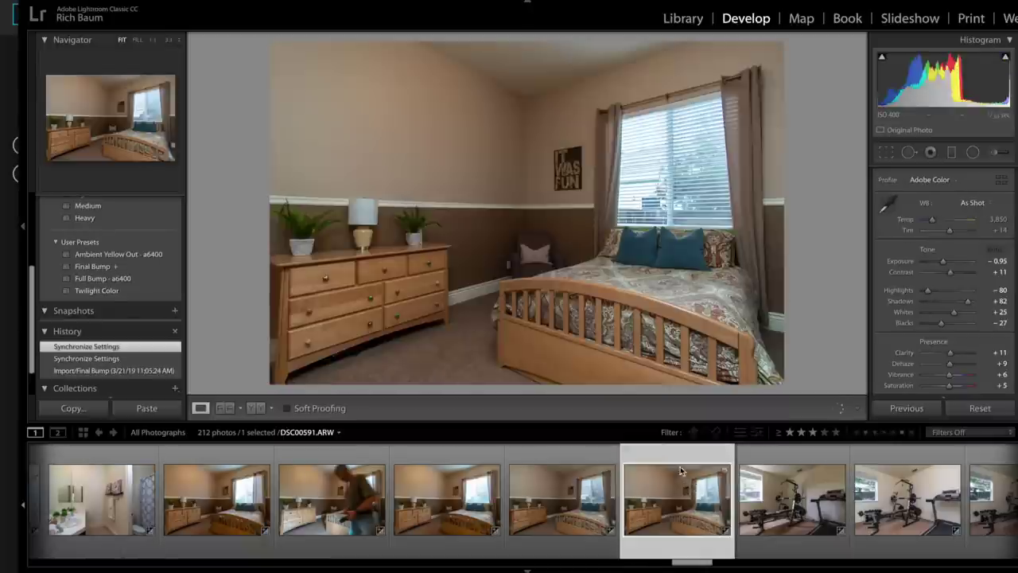
{"action": "left_click_drag", "start_coordinate": [942, 259], "coordinate": [946, 260]}
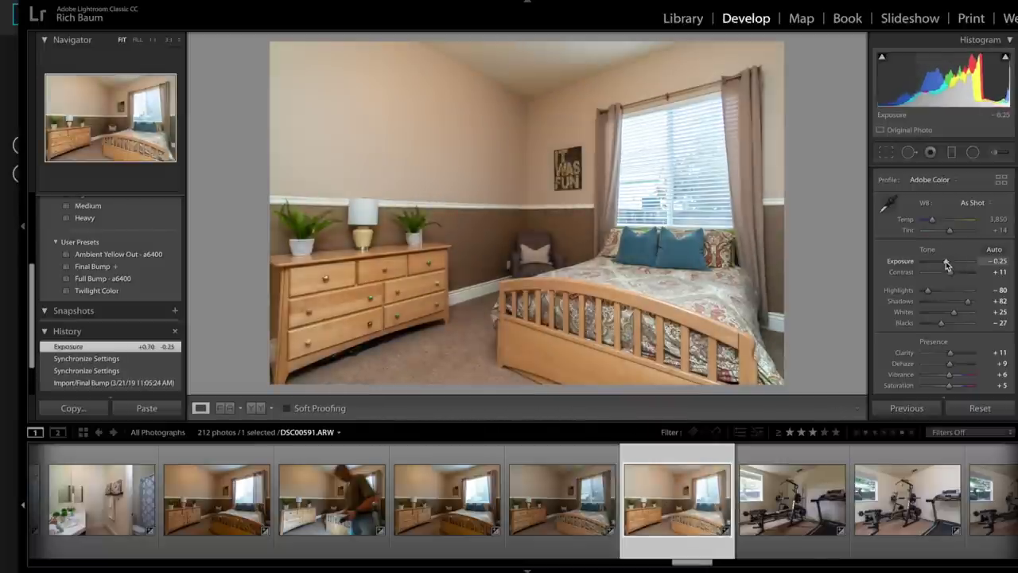
Step: Apply the Ambient Yellow Out - a6400 preset to the bedroom photo DSC00589.ARW
{"action": "left_click", "coordinate": [430, 506]}
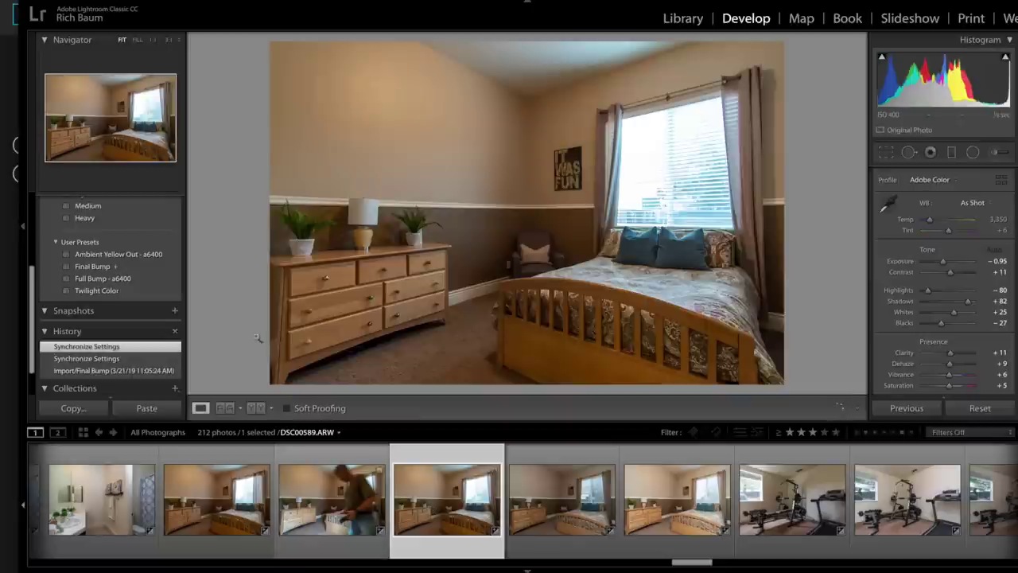
{"action": "left_click", "coordinate": [118, 255]}
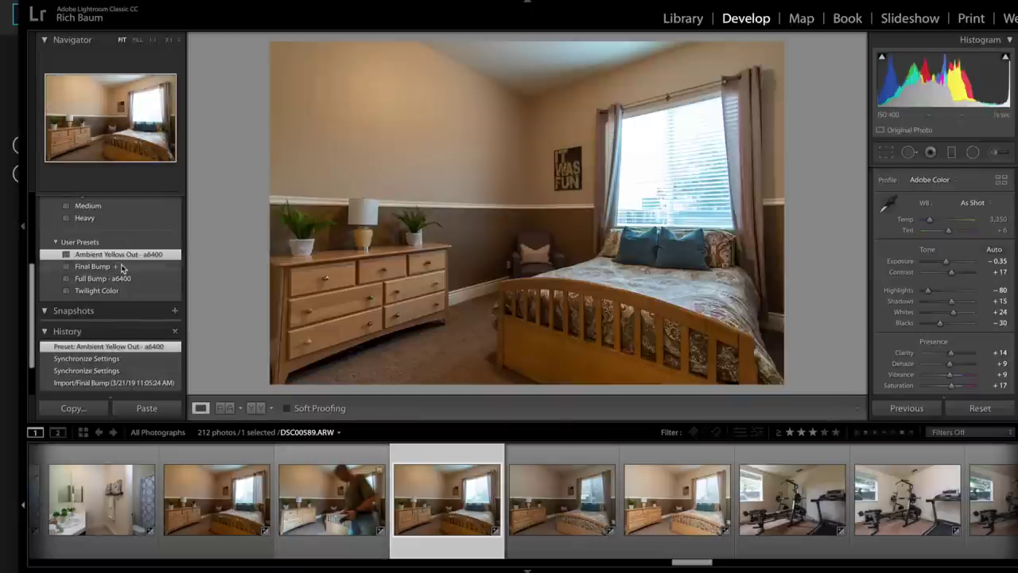
Step: Open DSC00589.ARW and DSC00591.ARW together as layers in Photoshop and add a black mask to the DSC00589.ARW layer
{"action": "left_click", "coordinate": [660, 491], "text": "ctrl"}
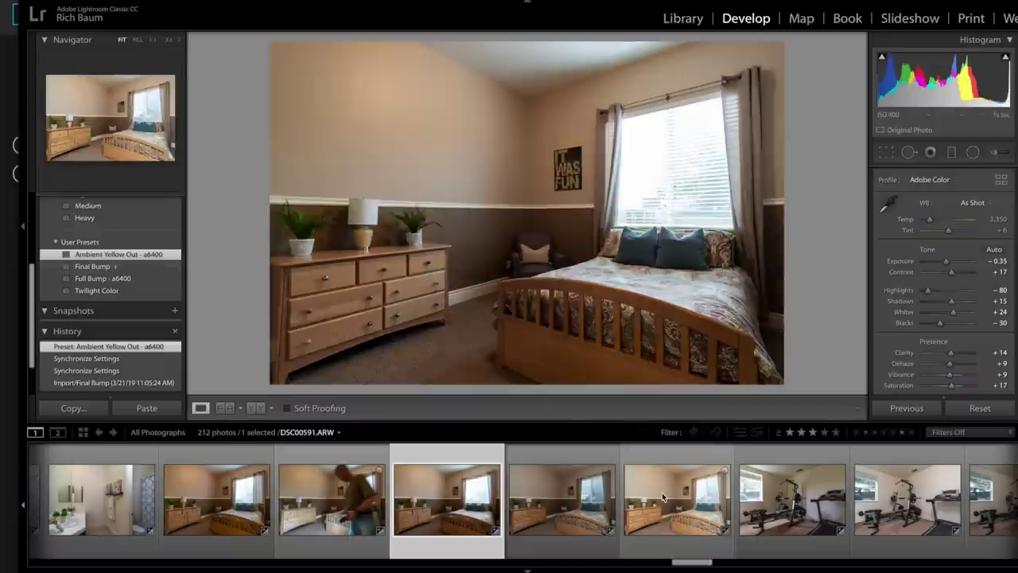
{"action": "key", "text": "ctrl+e"}
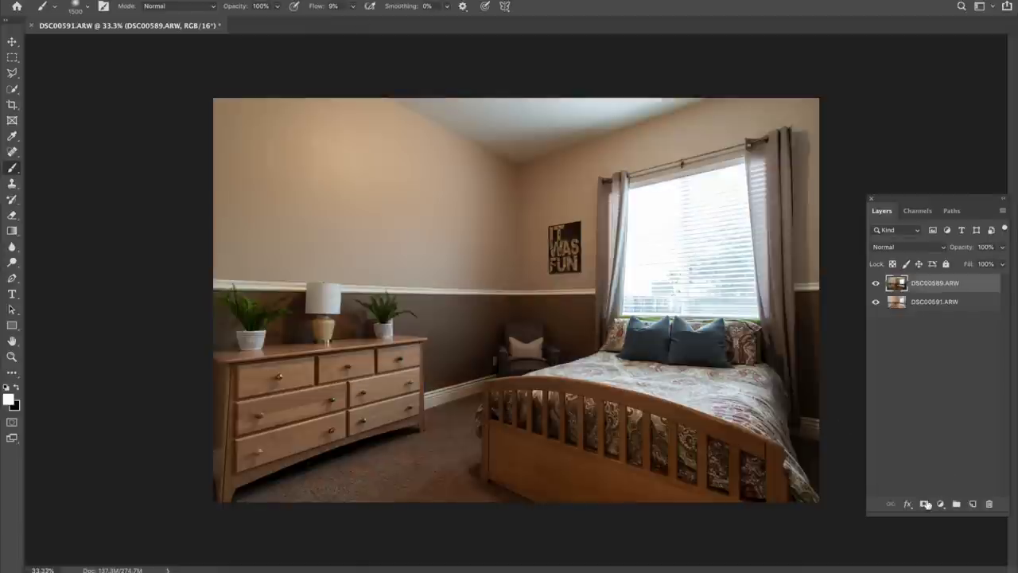
{"action": "left_click", "coordinate": [923, 504], "text": "alt"}
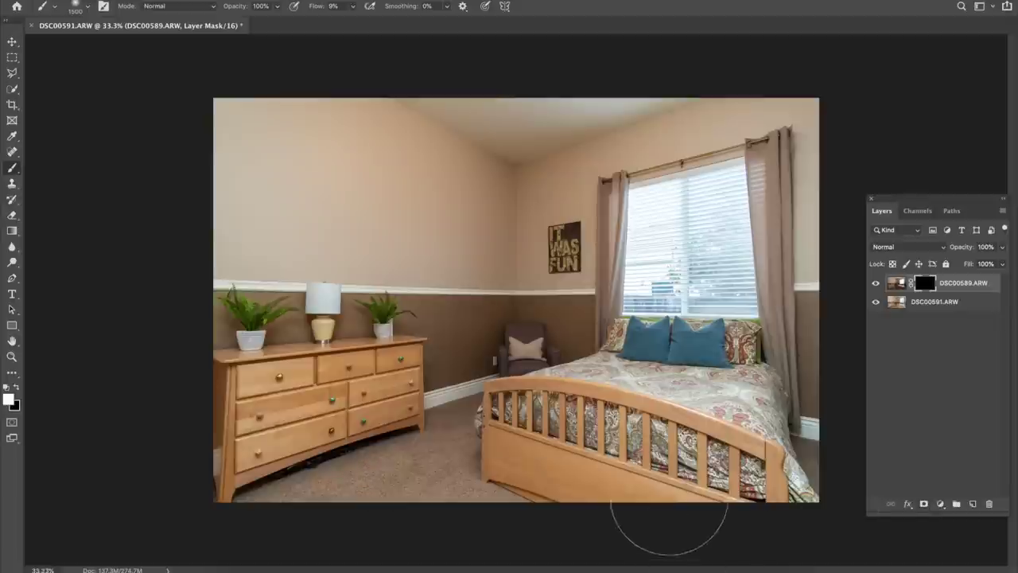
Step: Enlarge the brush to 2300 and paint white on the mask over the bedroom's floor, furniture, walls and ceiling
{"action": "key", "text": "bracketright"}
{"action": "key", "text": "bracketright"}
{"action": "key", "text": "bracketright"}
{"action": "key", "text": "bracketright"}
{"action": "key", "text": "bracketright"}
{"action": "key", "text": "bracketright"}
{"action": "key", "text": "bracketright"}
{"action": "key", "text": "bracketright"}
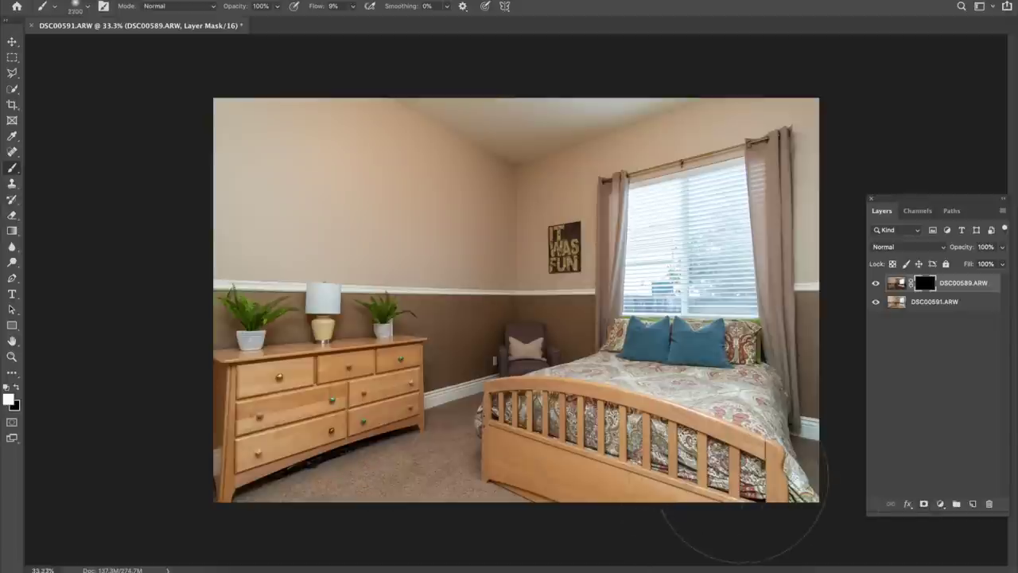
{"action": "mouse_move", "coordinate": [589, 398]}
{"action": "left_mouse_down"}
{"action": "mouse_move", "coordinate": [605, 390]}
{"action": "mouse_move", "coordinate": [509, 373]}
{"action": "mouse_move", "coordinate": [763, 381]}
{"action": "mouse_move", "coordinate": [644, 413]}
{"action": "mouse_move", "coordinate": [270, 437]}
{"action": "mouse_move", "coordinate": [281, 294]}
{"action": "mouse_move", "coordinate": [418, 398]}
{"action": "left_mouse_up"}
{"action": "mouse_move", "coordinate": [417, 458]}
{"action": "left_mouse_down"}
{"action": "mouse_move", "coordinate": [290, 147]}
{"action": "mouse_move", "coordinate": [725, 64]}
{"action": "mouse_move", "coordinate": [684, 64]}
{"action": "mouse_move", "coordinate": [808, 64]}
{"action": "mouse_move", "coordinate": [775, 183]}
{"action": "mouse_move", "coordinate": [803, 120]}
{"action": "mouse_move", "coordinate": [557, 119]}
{"action": "mouse_move", "coordinate": [529, 167]}
{"action": "mouse_move", "coordinate": [465, 136]}
{"action": "mouse_move", "coordinate": [489, 262]}
{"action": "left_mouse_up"}
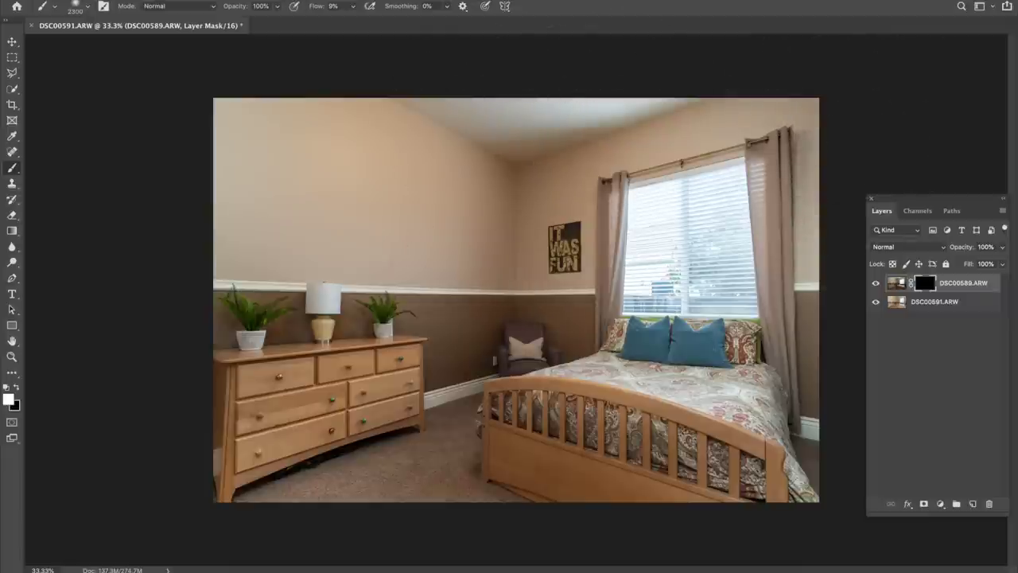
{"action": "mouse_move", "coordinate": [415, 453]}
{"action": "left_mouse_down"}
{"action": "mouse_move", "coordinate": [410, 527]}
{"action": "mouse_move", "coordinate": [233, 536]}
{"action": "mouse_move", "coordinate": [244, 569]}
{"action": "mouse_move", "coordinate": [682, 568]}
{"action": "mouse_move", "coordinate": [801, 328]}
{"action": "left_mouse_up"}
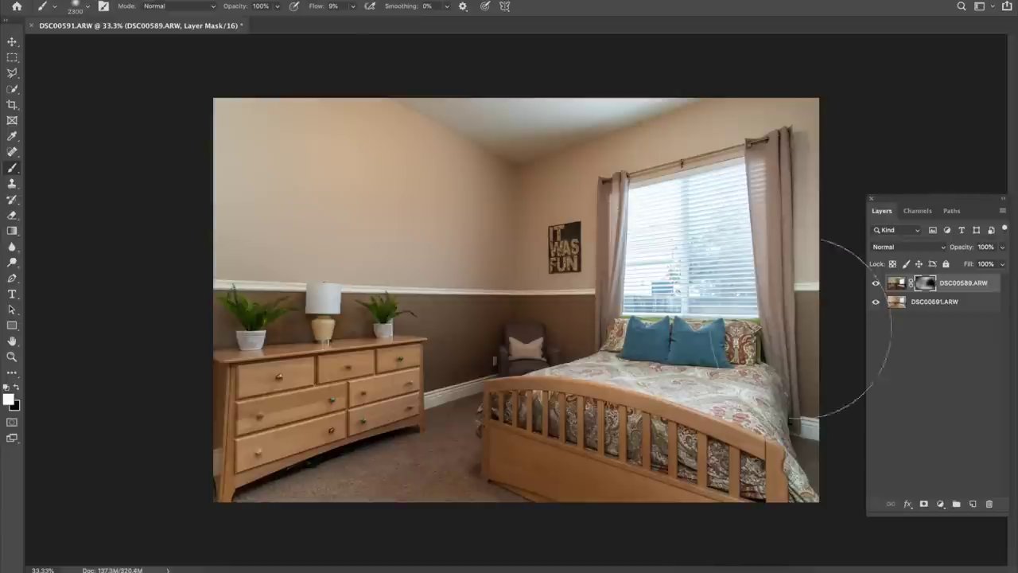
Step: Close the layered bedroom document without saving its changes
{"action": "left_click", "coordinate": [34, 26]}
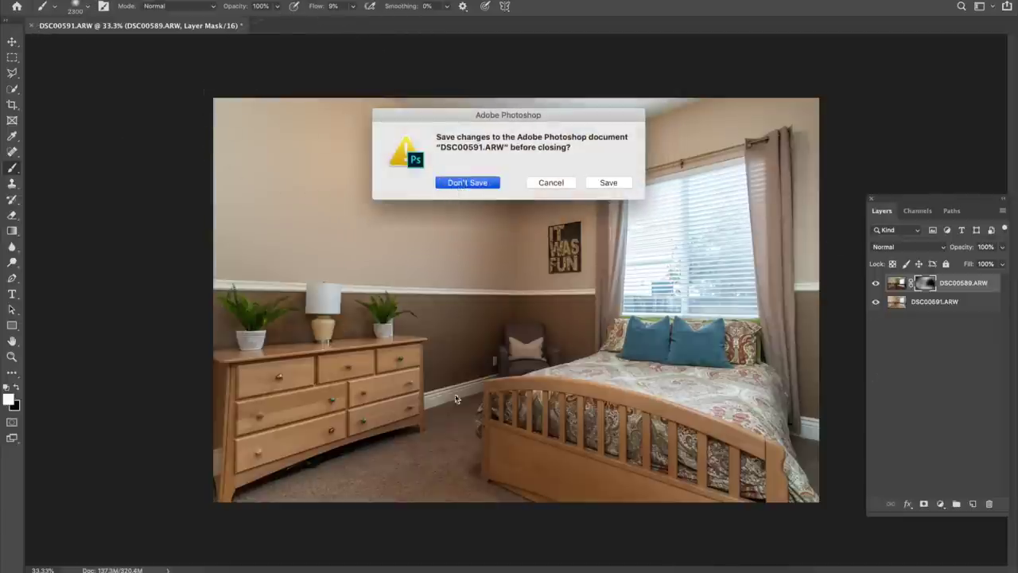
{"action": "key", "text": "Return"}
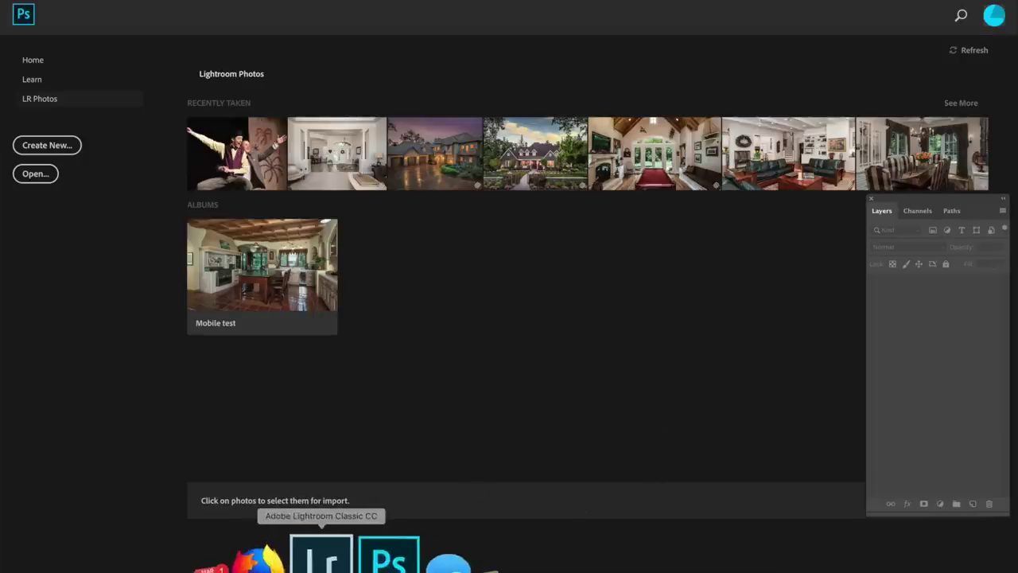
Step: Switch to Lightroom and select the third home gym photo, the one before the dark exposure
{"action": "left_click", "coordinate": [325, 557]}
{"action": "scroll", "coordinate": [879, 495], "scroll_direction": "down", "scroll_amount": 1}
{"action": "scroll", "coordinate": [879, 495], "scroll_direction": "down", "scroll_amount": 1}
{"action": "scroll", "coordinate": [879, 500], "scroll_direction": "down", "scroll_amount": 2}
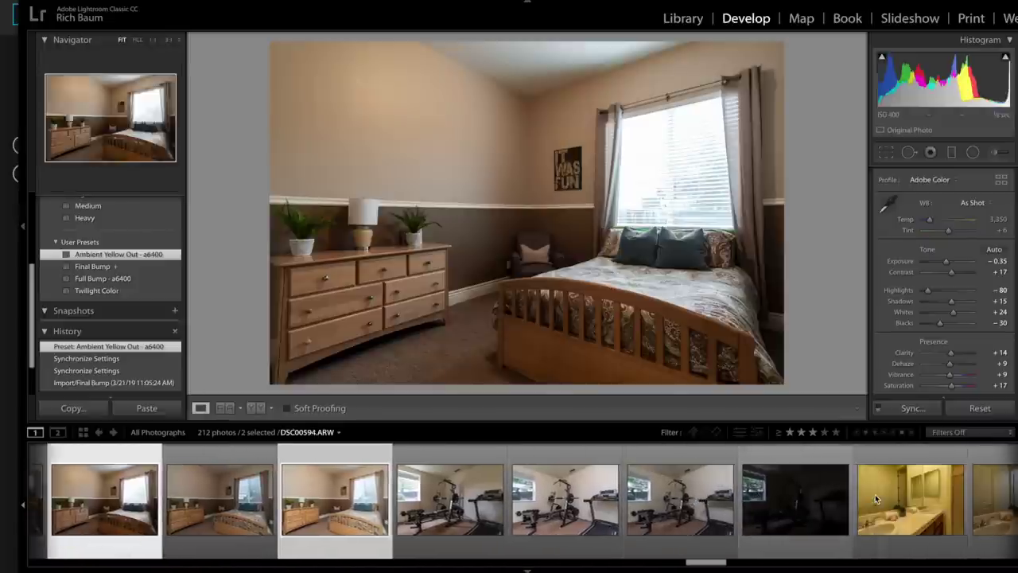
{"action": "left_click", "coordinate": [708, 510]}
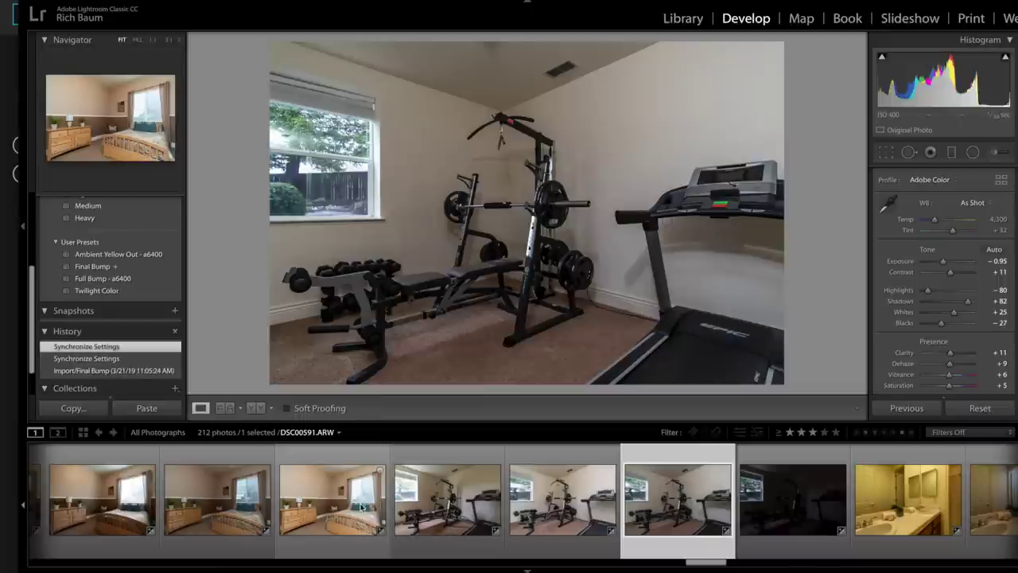
Step: Open DSC00592.ARW and the selected gym exposure together as layers in Photoshop and add a black mask to the DSC00592.ARW layer
{"action": "left_click", "coordinate": [402, 509], "text": "ctrl"}
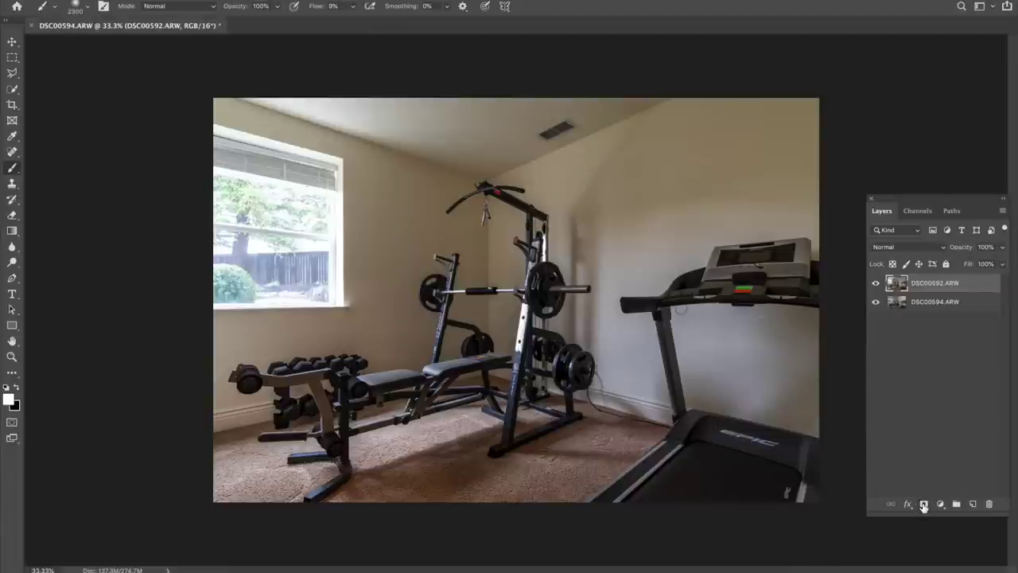
{"action": "left_click", "coordinate": [923, 504], "text": "alt"}
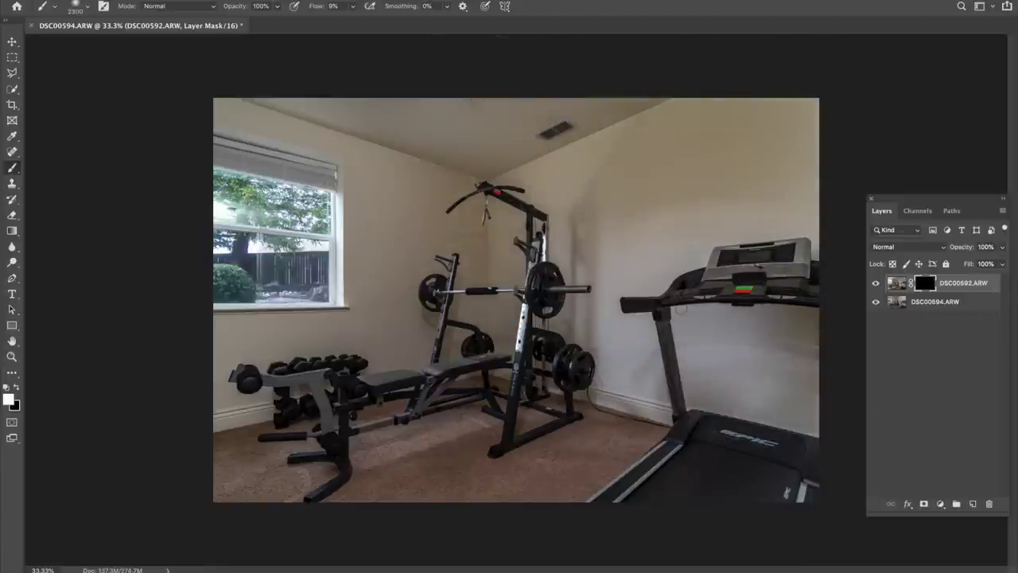
Step: Paint white on the DSC00592.ARW mask over the gym's window wall, ceiling, floor and equipment with the 2300 brush
{"action": "mouse_move", "coordinate": [334, 191]}
{"action": "left_mouse_down"}
{"action": "mouse_move", "coordinate": [231, 199]}
{"action": "mouse_move", "coordinate": [221, 174]}
{"action": "mouse_move", "coordinate": [148, 182]}
{"action": "mouse_move", "coordinate": [138, 164]}
{"action": "left_mouse_up"}
{"action": "mouse_move", "coordinate": [263, 485]}
{"action": "left_mouse_down"}
{"action": "mouse_move", "coordinate": [462, 493]}
{"action": "mouse_move", "coordinate": [413, 438]}
{"action": "left_mouse_up"}
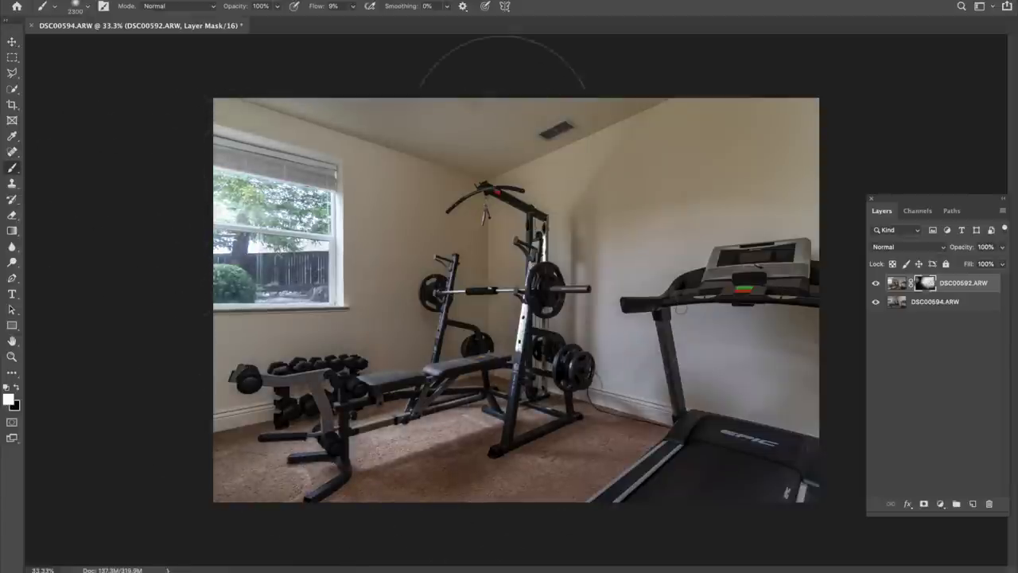
{"action": "left_click_drag", "start_coordinate": [454, 127], "coordinate": [470, 127]}
{"action": "mouse_move", "coordinate": [463, 324]}
{"action": "left_mouse_down"}
{"action": "mouse_move", "coordinate": [485, 358]}
{"action": "mouse_move", "coordinate": [533, 341]}
{"action": "mouse_move", "coordinate": [499, 329]}
{"action": "left_mouse_up"}
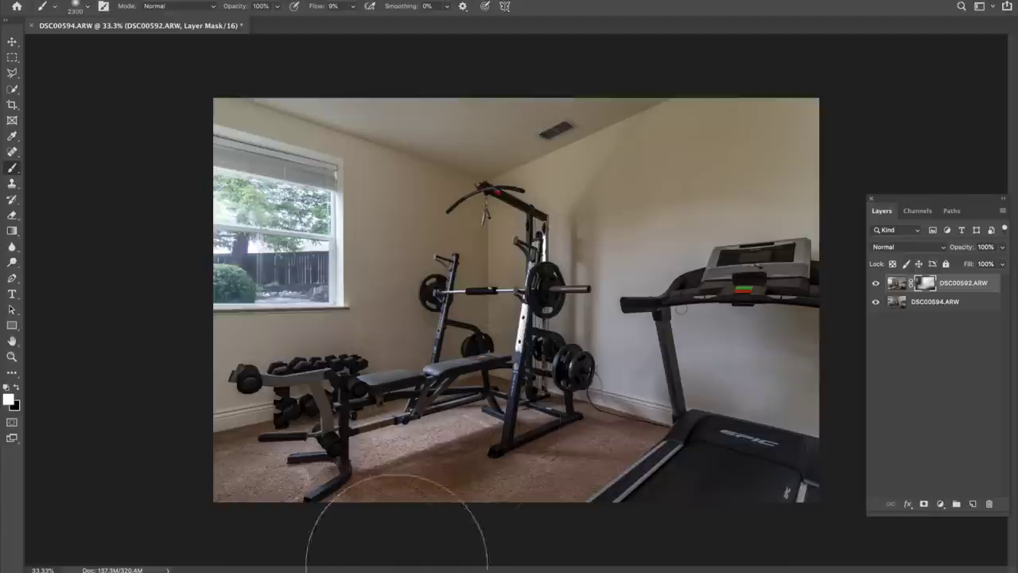
Step: Close the layered gym document in Photoshop without saving its changes and switch to Lightroom
{"action": "mouse_move", "coordinate": [349, 567]}
{"action": "left_click", "coordinate": [340, 563]}
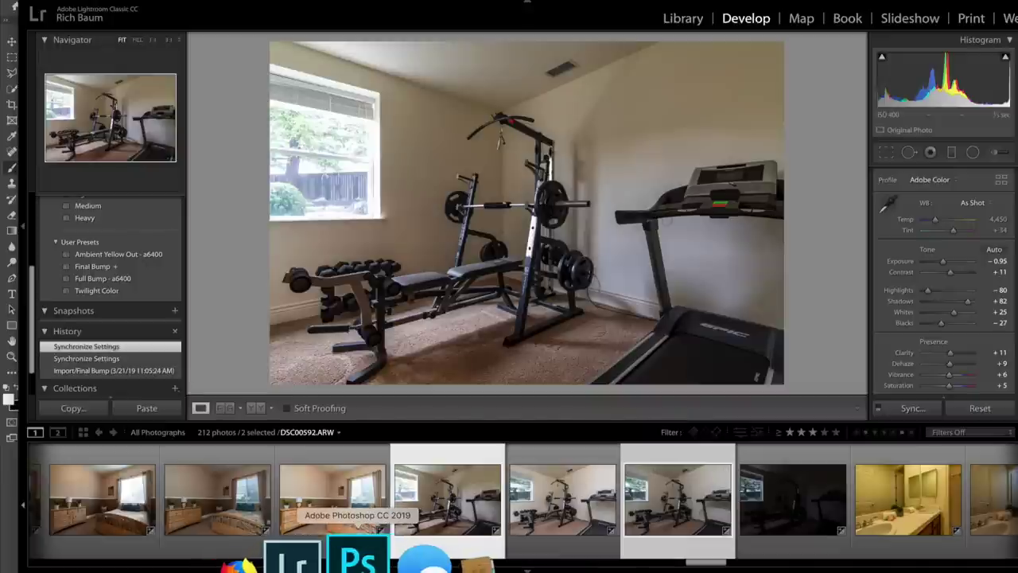
{"action": "left_click", "coordinate": [347, 560]}
{"action": "left_click", "coordinate": [31, 25]}
{"action": "left_click", "coordinate": [447, 184]}
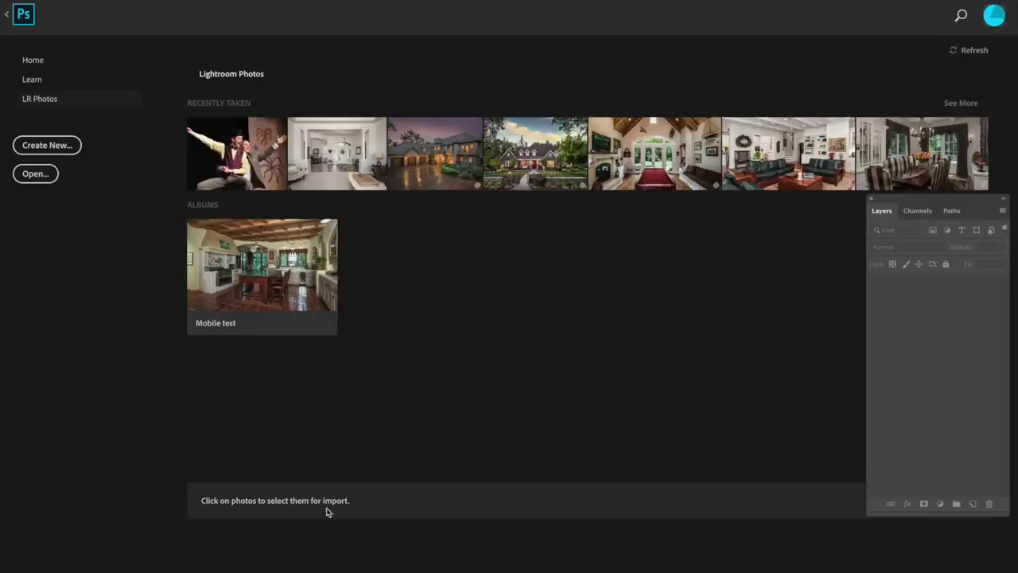
{"action": "left_click", "coordinate": [336, 550]}
Step: Select the bathroom flash photo DSC00603.ARW and set its exposure to −0.30
{"action": "scroll", "coordinate": [737, 494], "scroll_direction": "down", "scroll_amount": 5}
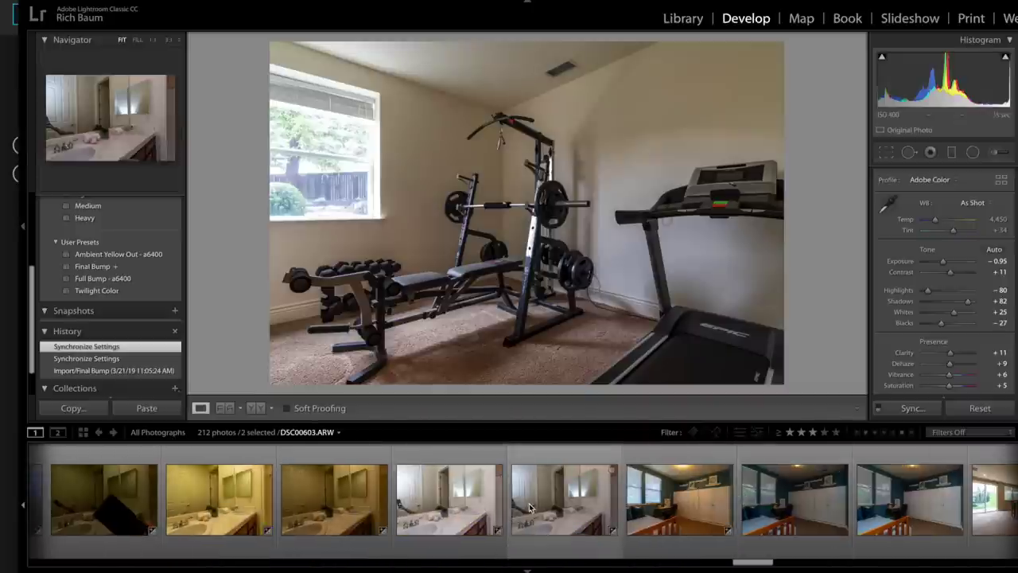
{"action": "left_click", "coordinate": [533, 509]}
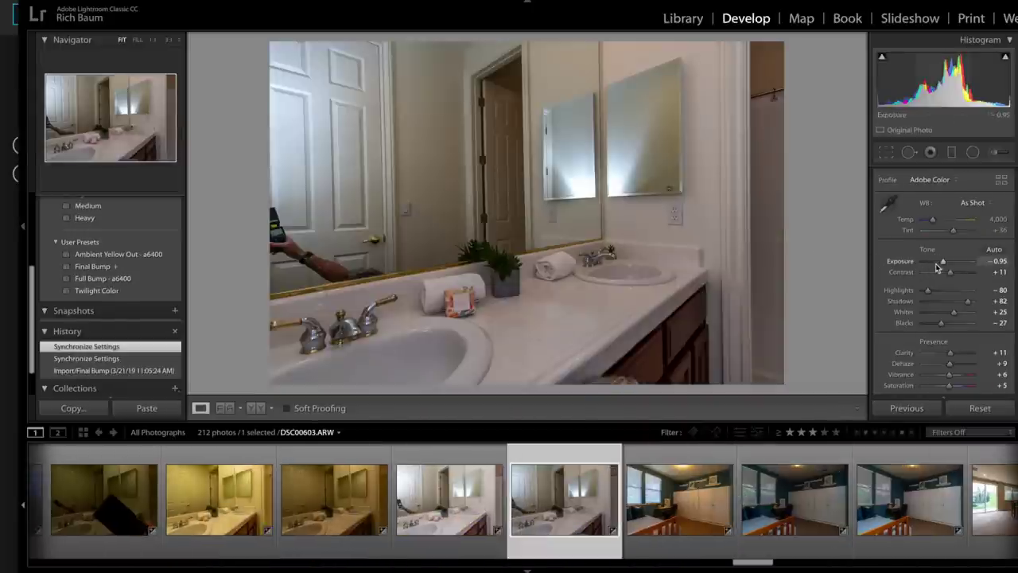
{"action": "left_click_drag", "start_coordinate": [943, 264], "coordinate": [947, 267]}
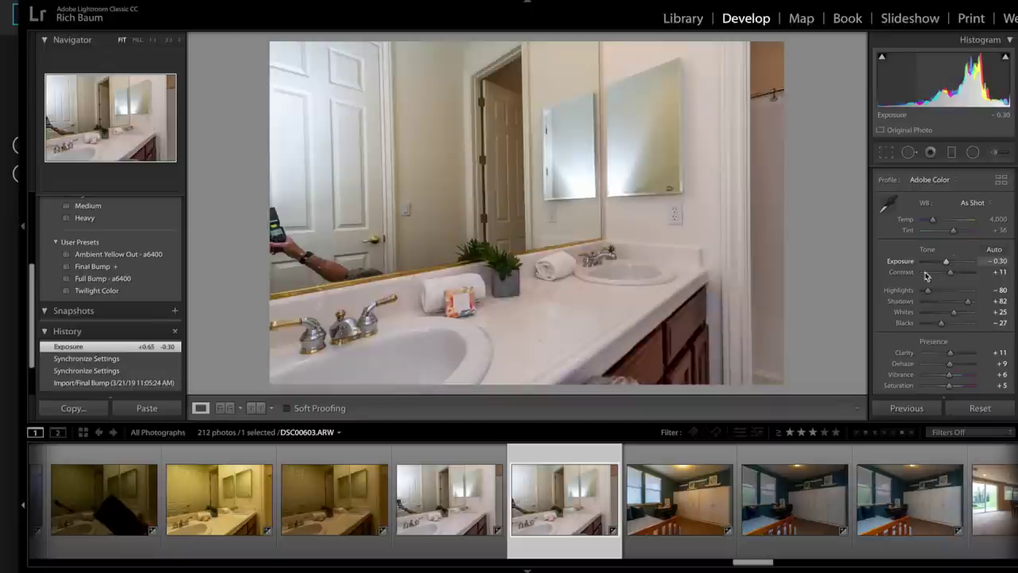
Step: Apply the Ambient Yellow Out - a6400 preset to DSC00600.ARW, sample white balance from the far sink, and reset the exposure to 0
{"action": "left_click", "coordinate": [247, 501]}
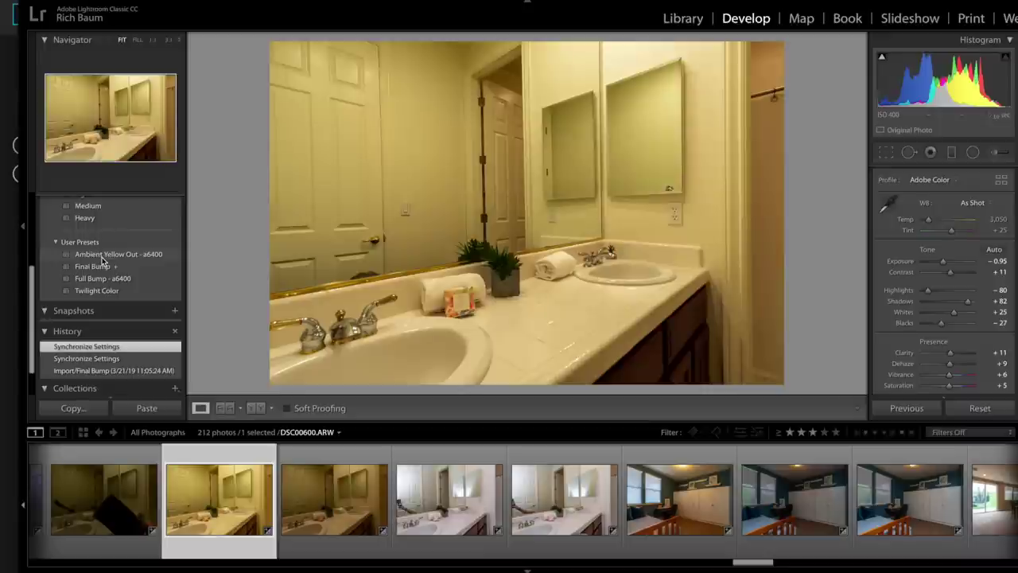
{"action": "left_click", "coordinate": [102, 255]}
{"action": "left_click", "coordinate": [885, 205]}
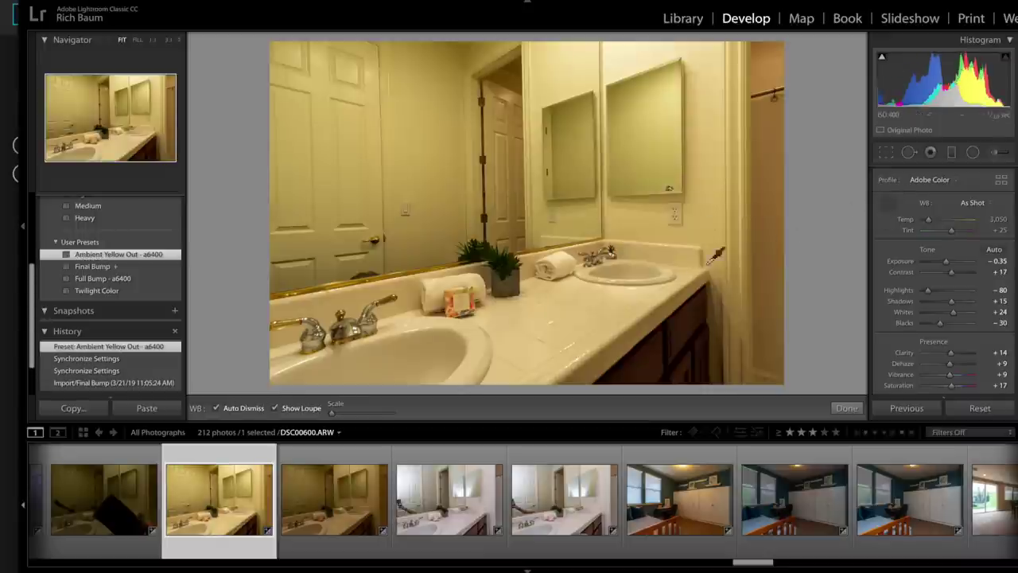
{"action": "left_click", "coordinate": [643, 271]}
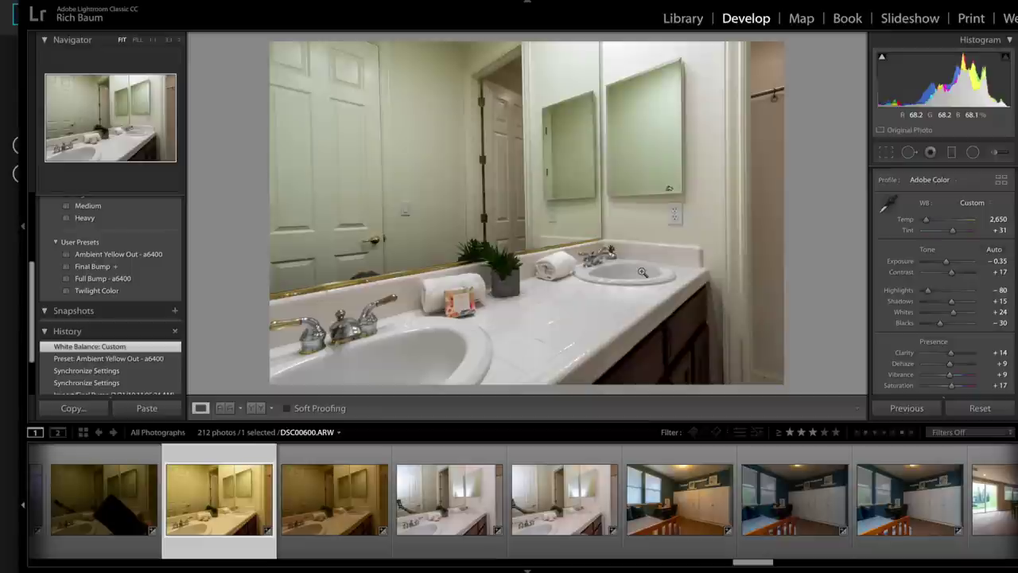
{"action": "double_click", "coordinate": [947, 263]}
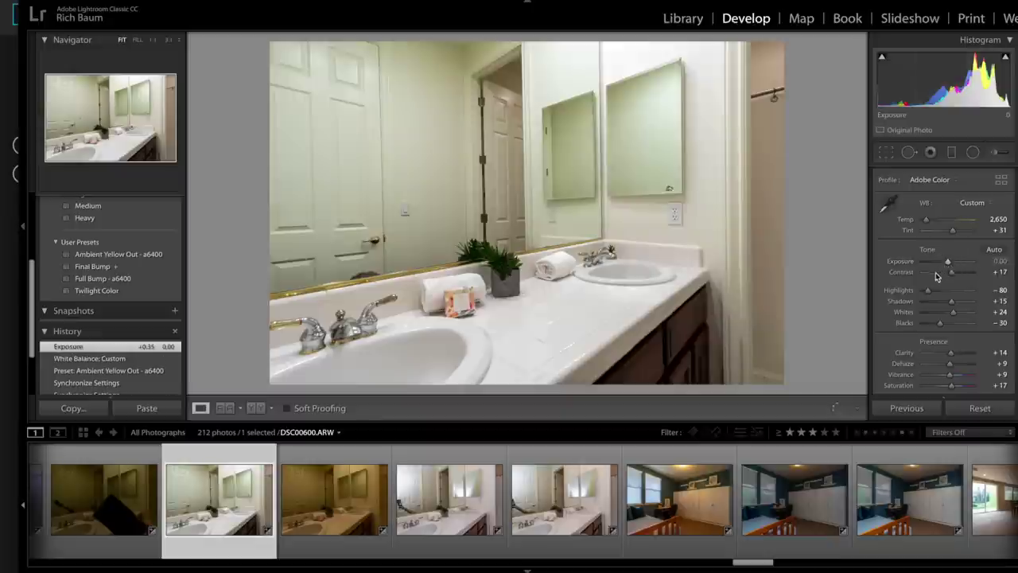
Step: Reduce the saturation of greens to −100 and yellows to −66 in DSC00600.ARW
{"action": "scroll", "coordinate": [937, 278], "scroll_direction": "down", "scroll_amount": 1}
{"action": "scroll", "coordinate": [936, 279], "scroll_direction": "down", "scroll_amount": 6}
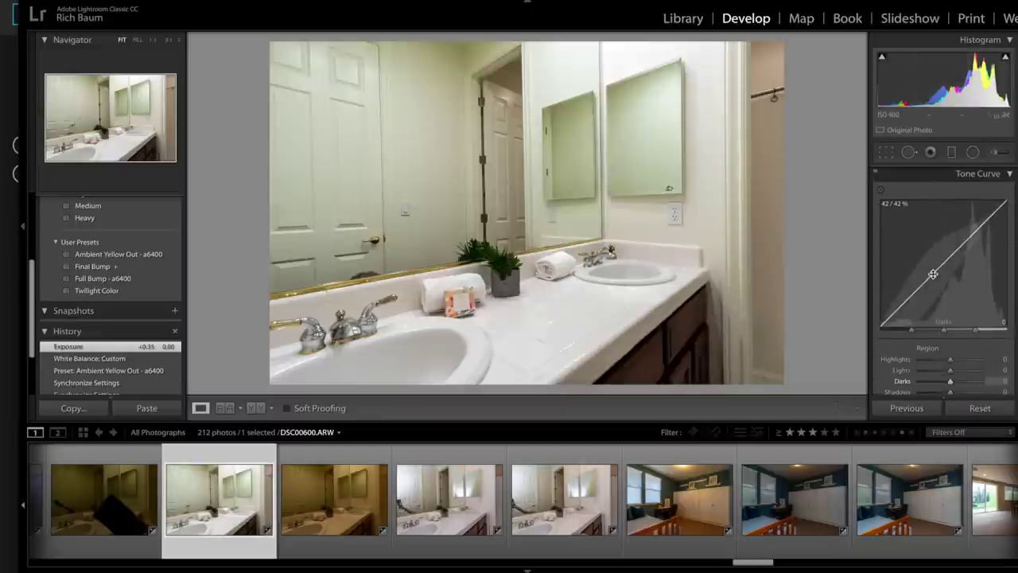
{"action": "scroll", "coordinate": [936, 278], "scroll_direction": "down", "scroll_amount": 3}
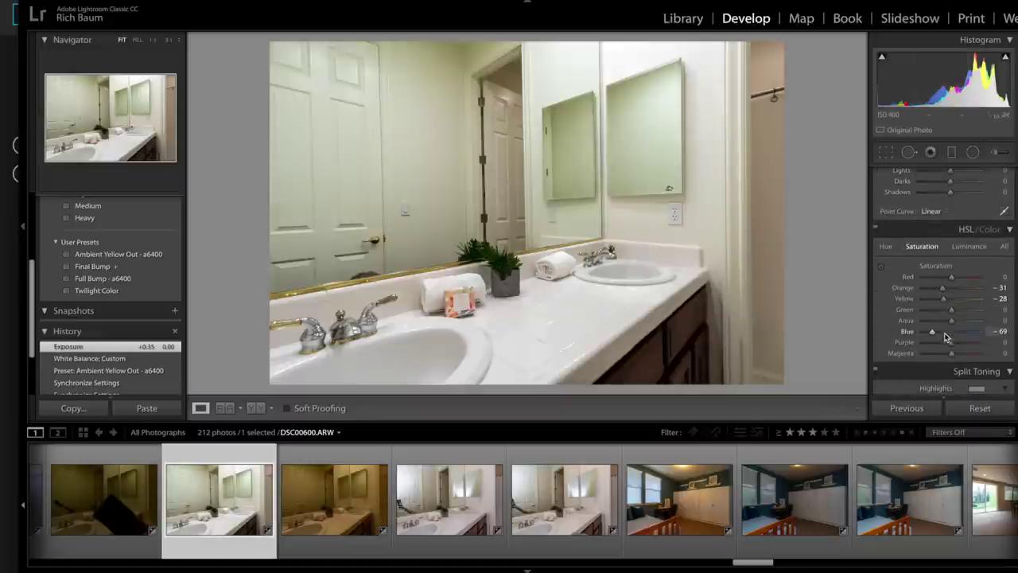
{"action": "mouse_move", "coordinate": [950, 311]}
{"action": "left_mouse_down"}
{"action": "mouse_move", "coordinate": [904, 298]}
{"action": "mouse_move", "coordinate": [934, 307]}
{"action": "left_mouse_up"}
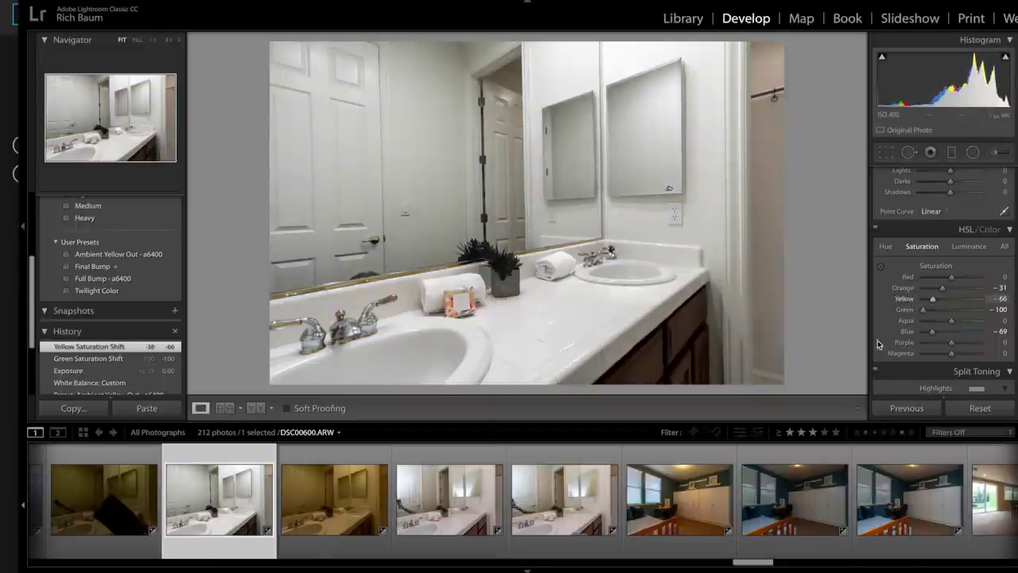
Step: Open DSC00600.ARW and DSC00603.ARW together as layers in Photoshop and add a black mask to the DSC00600.ARW layer
{"action": "left_click", "coordinate": [566, 504], "text": "ctrl"}
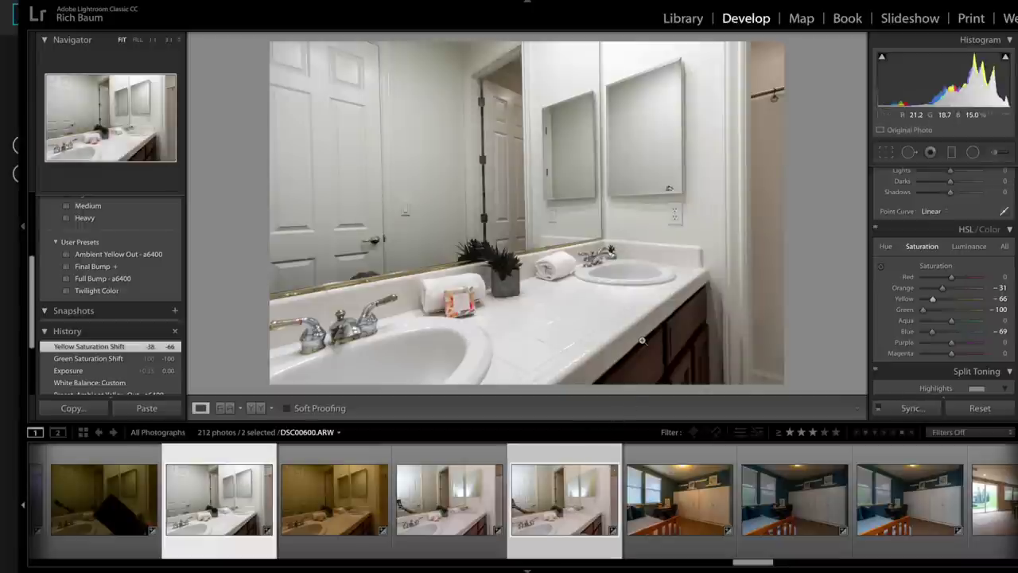
{"action": "key", "text": "ctrl+1"}
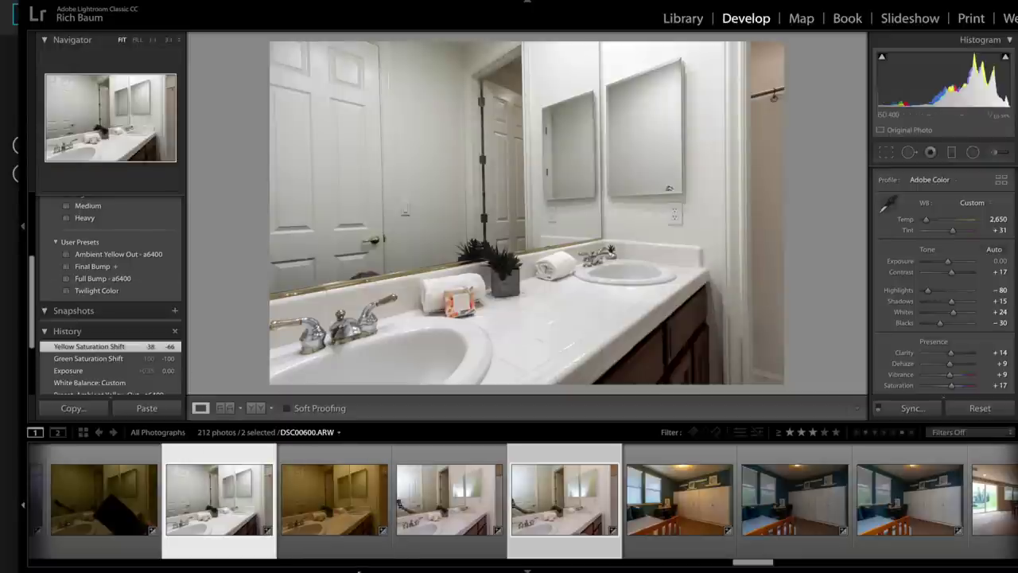
{"action": "left_click", "coordinate": [362, 560]}
{"action": "left_click", "coordinate": [326, 561]}
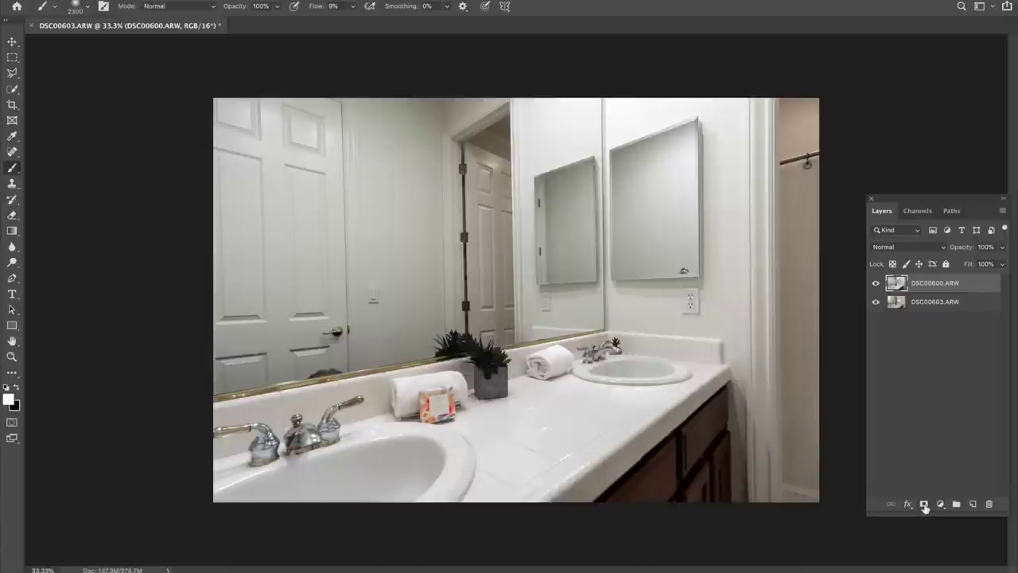
{"action": "left_click", "coordinate": [923, 504], "text": "alt"}
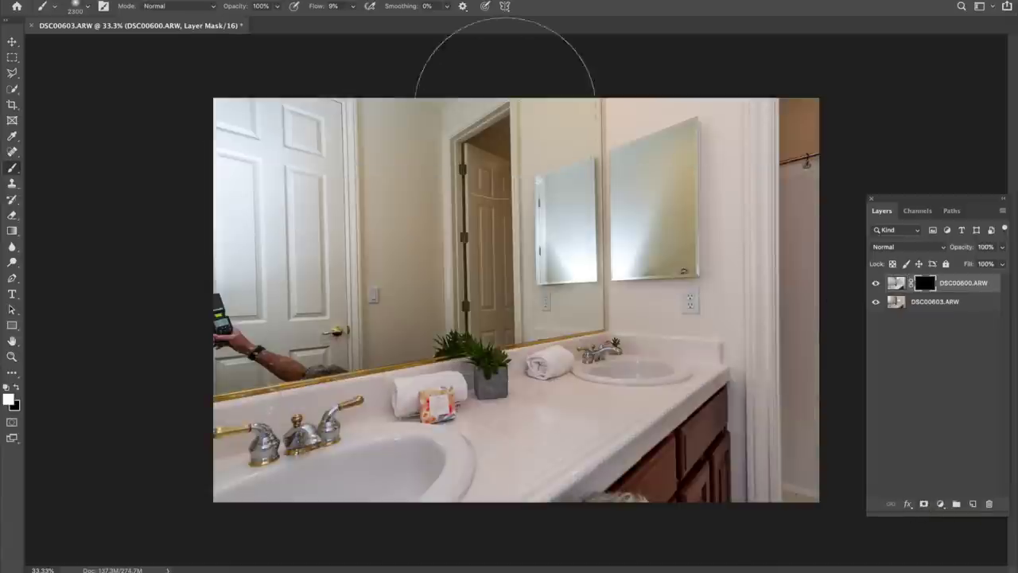
Step: Paint white on the mask over the bathroom's reflected photographer, doors, mirrors, flash glare and walls
{"action": "mouse_move", "coordinate": [249, 205]}
{"action": "left_mouse_down"}
{"action": "mouse_move", "coordinate": [126, 265]}
{"action": "mouse_move", "coordinate": [90, 357]}
{"action": "mouse_move", "coordinate": [233, 309]}
{"action": "mouse_move", "coordinate": [202, 341]}
{"action": "mouse_move", "coordinate": [239, 345]}
{"action": "mouse_move", "coordinate": [250, 321]}
{"action": "left_mouse_up"}
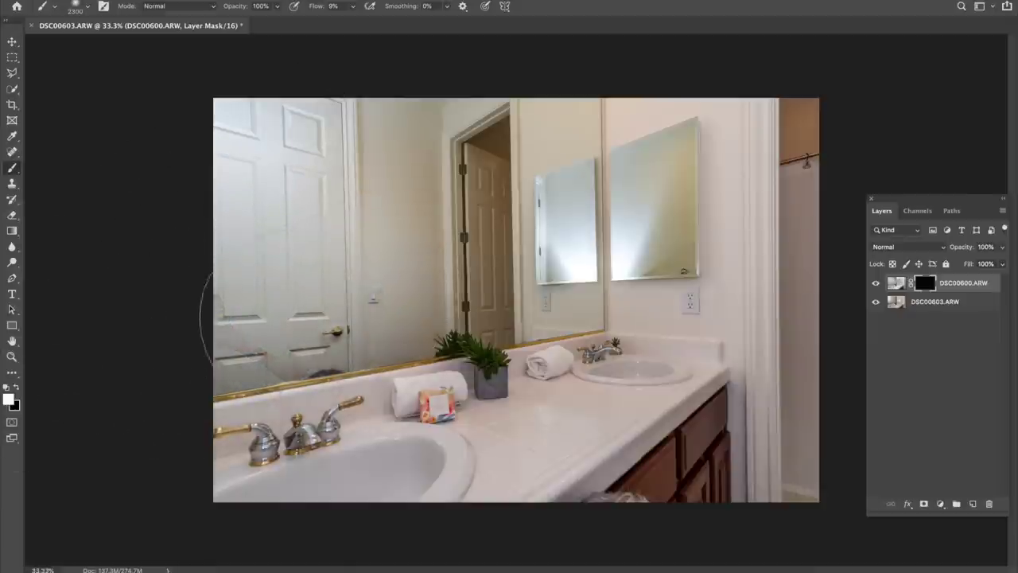
{"action": "mouse_move", "coordinate": [477, 187]}
{"action": "left_mouse_down"}
{"action": "mouse_move", "coordinate": [489, 219]}
{"action": "mouse_move", "coordinate": [494, 211]}
{"action": "left_mouse_up"}
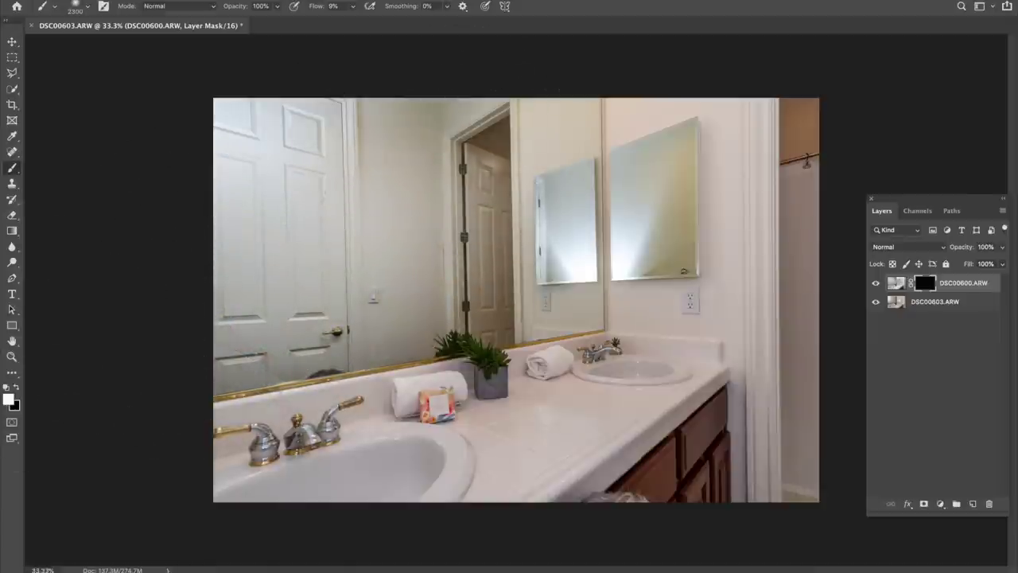
{"action": "mouse_move", "coordinate": [628, 119]}
{"action": "left_mouse_down"}
{"action": "mouse_move", "coordinate": [567, 222]}
{"action": "mouse_move", "coordinate": [676, 207]}
{"action": "mouse_move", "coordinate": [577, 259]}
{"action": "left_mouse_up"}
{"action": "mouse_move", "coordinate": [636, 159]}
{"action": "left_mouse_down"}
{"action": "mouse_move", "coordinate": [785, 170]}
{"action": "mouse_move", "coordinate": [784, 254]}
{"action": "mouse_move", "coordinate": [784, 239]}
{"action": "left_mouse_up"}
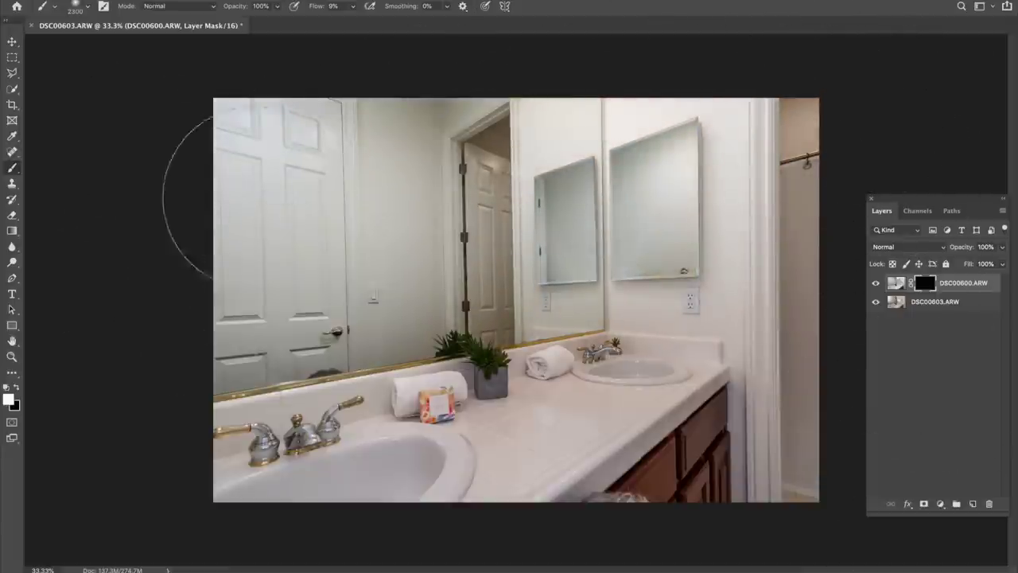
Step: Close the layered bathroom document without saving its changes and switch to Lightroom
{"action": "left_click", "coordinate": [33, 26]}
{"action": "left_click", "coordinate": [446, 185]}
{"action": "mouse_move", "coordinate": [336, 570]}
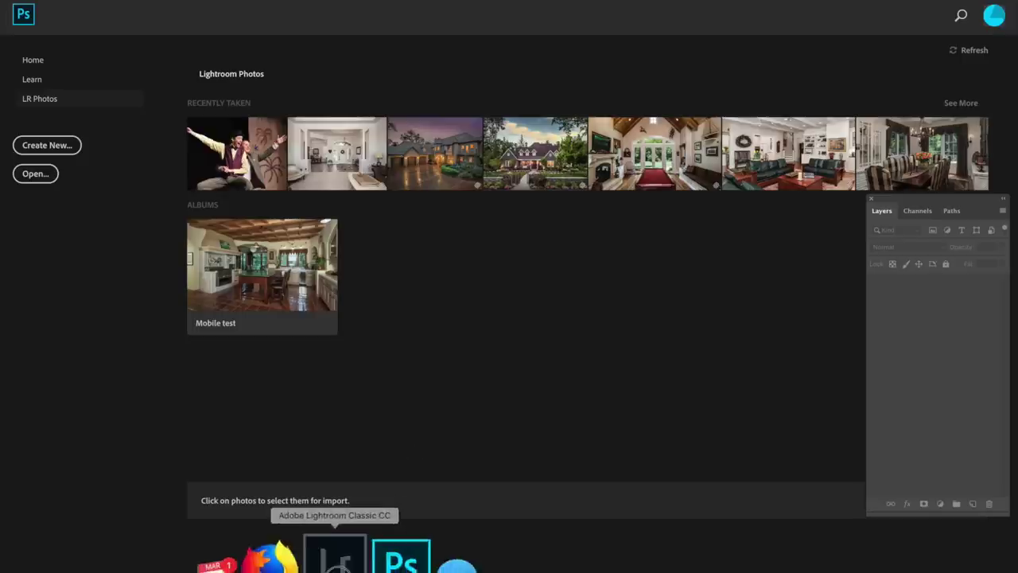
{"action": "left_click", "coordinate": [337, 545]}
Step: Select the blue bedroom photo DSC00606.ARW and set its exposure to −0.15
{"action": "scroll", "coordinate": [500, 544], "scroll_direction": "down", "scroll_amount": 5}
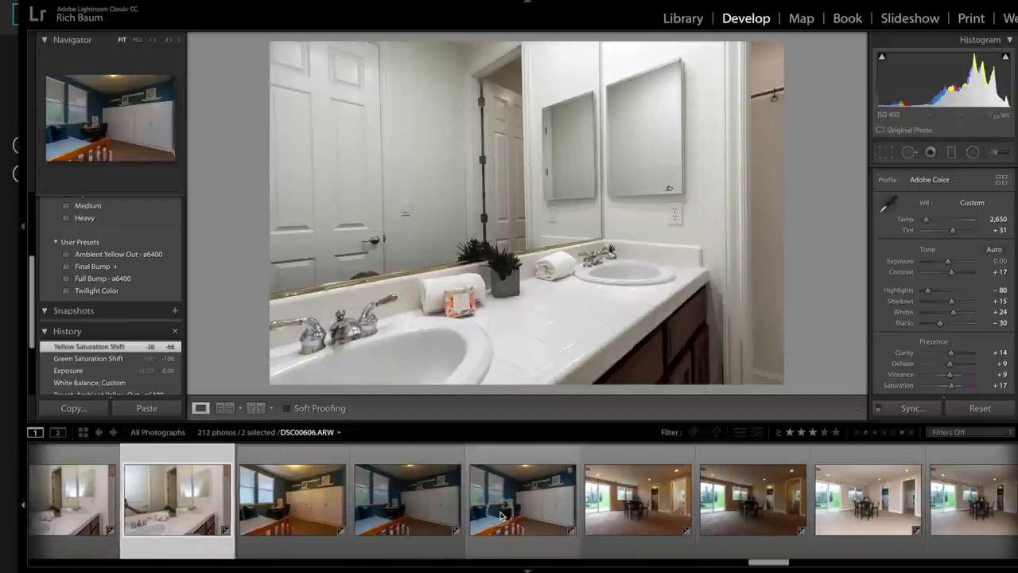
{"action": "left_click", "coordinate": [500, 544]}
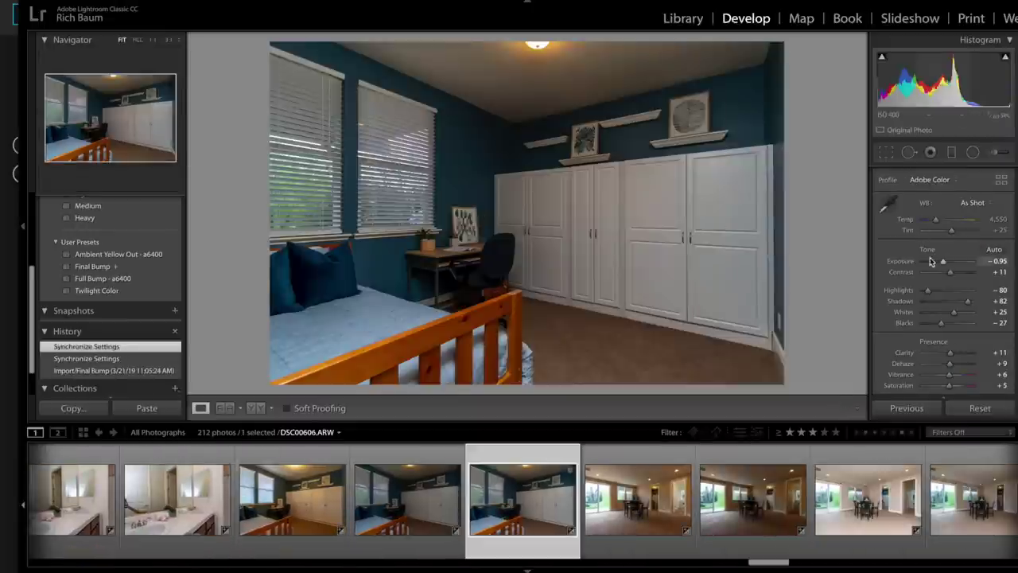
{"action": "left_click_drag", "start_coordinate": [943, 264], "coordinate": [950, 262]}
Step: Select DSC00614.ARW, the last dining room photo in the series, and set its exposure to −0.80
{"action": "mouse_move", "coordinate": [587, 538]}
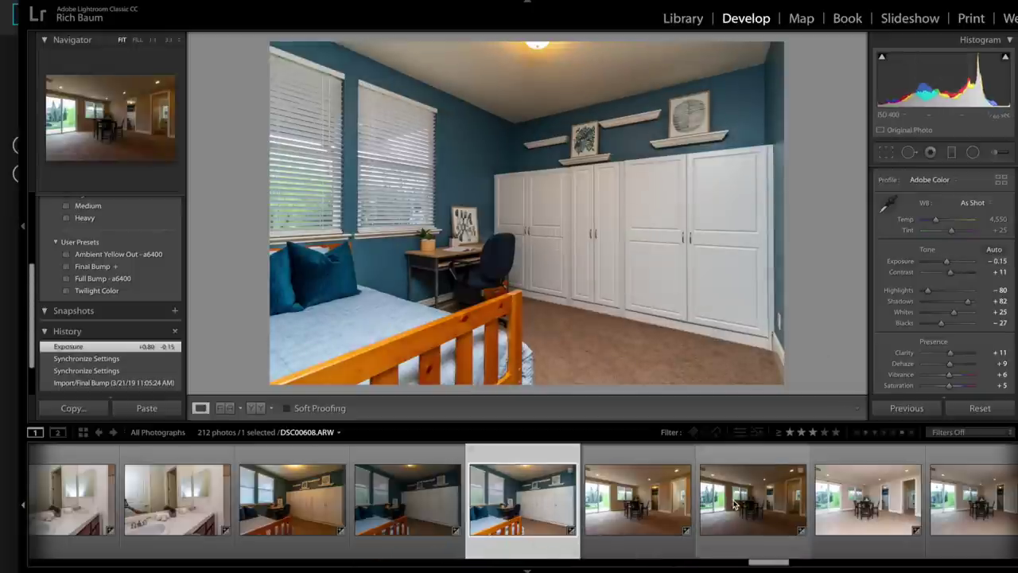
{"action": "scroll", "coordinate": [736, 502], "scroll_direction": "down", "scroll_amount": 5}
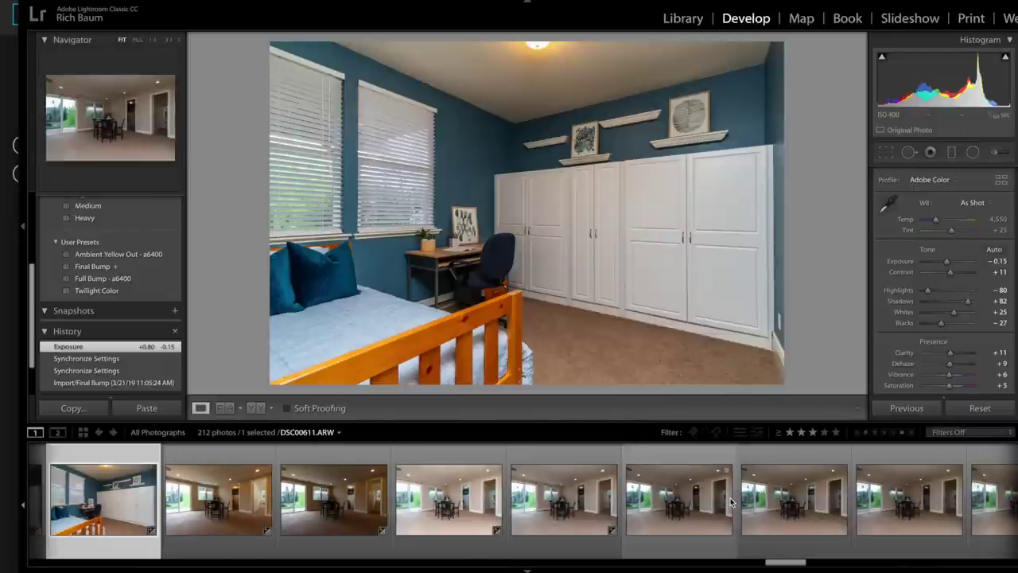
{"action": "scroll", "coordinate": [732, 501], "scroll_direction": "down", "scroll_amount": 2}
{"action": "left_click", "coordinate": [823, 495]}
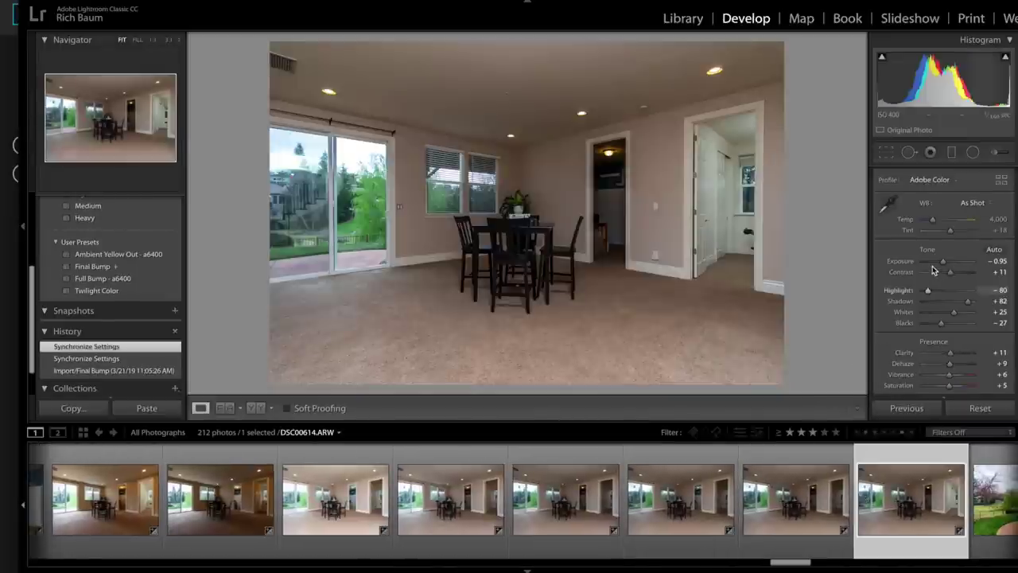
{"action": "left_click_drag", "start_coordinate": [944, 265], "coordinate": [945, 267]}
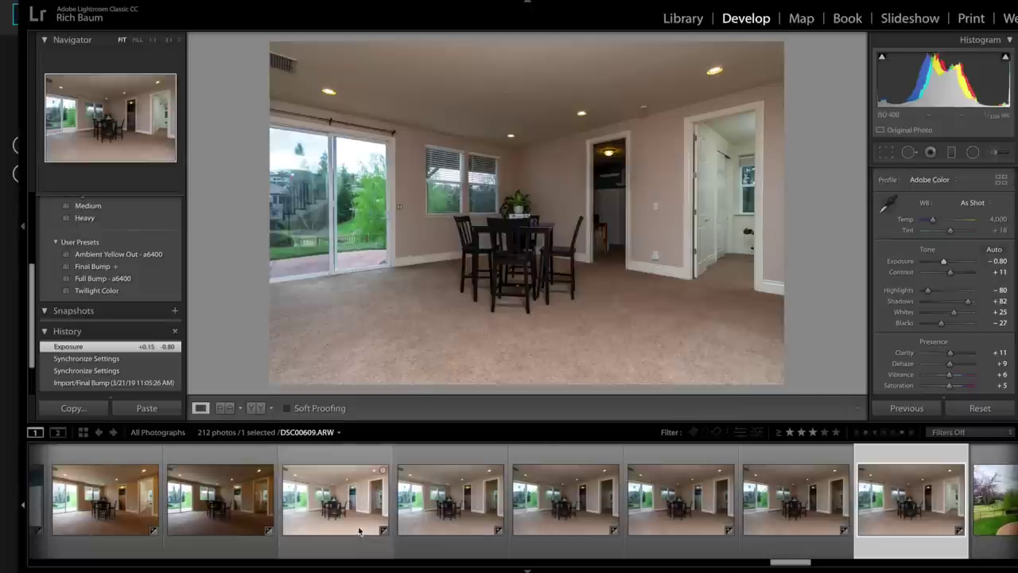
Step: Apply the Ambient Yellow Out - a6400 preset to DSC00607.ARW, sample white balance from the baseboard beside the right doorway, and set the exposure to −0.15
{"action": "left_click", "coordinate": [145, 517]}
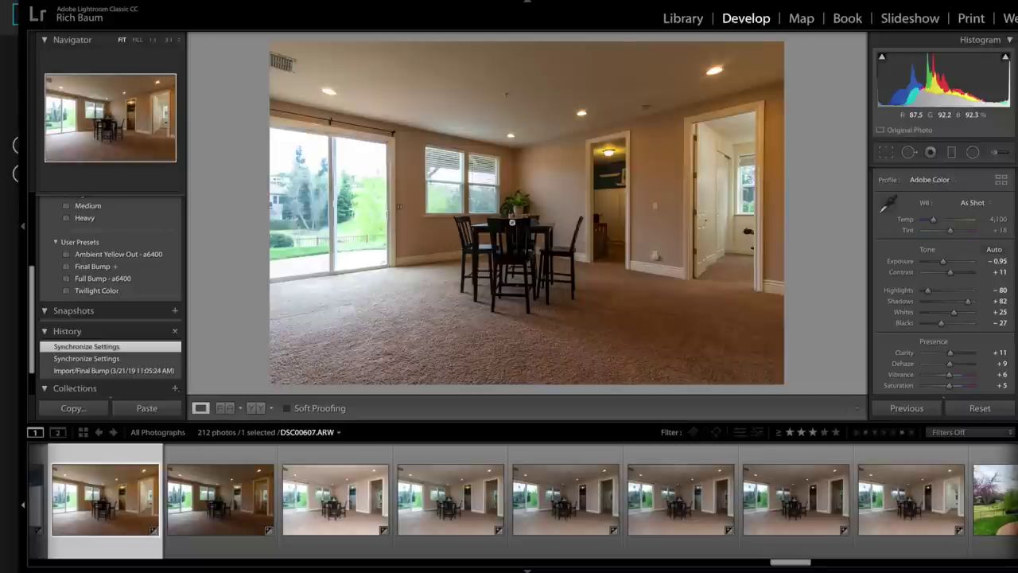
{"action": "left_click", "coordinate": [106, 256]}
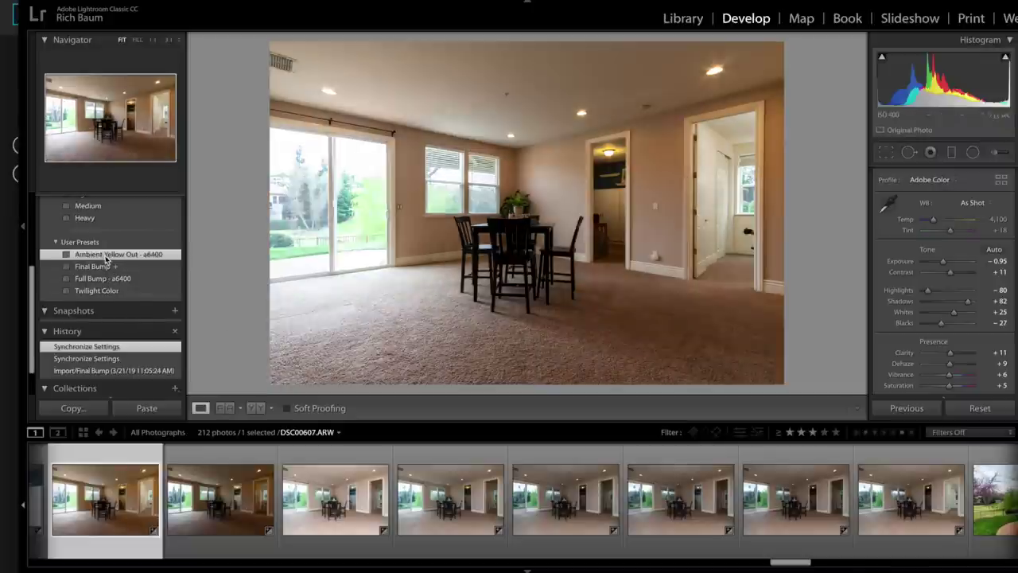
{"action": "left_click_drag", "start_coordinate": [945, 262], "coordinate": [945, 263]}
{"action": "left_click", "coordinate": [889, 210]}
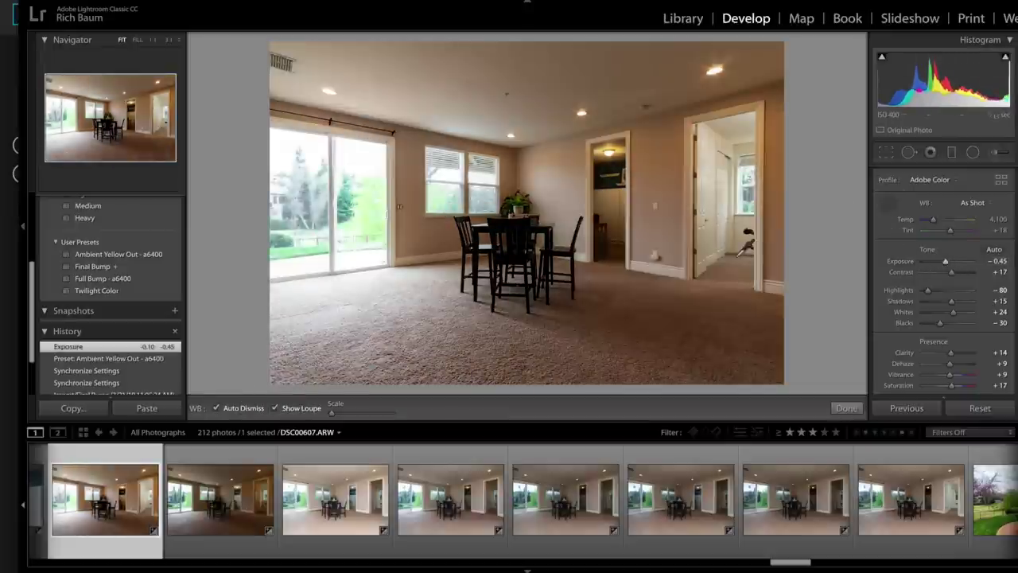
{"action": "left_click", "coordinate": [669, 270]}
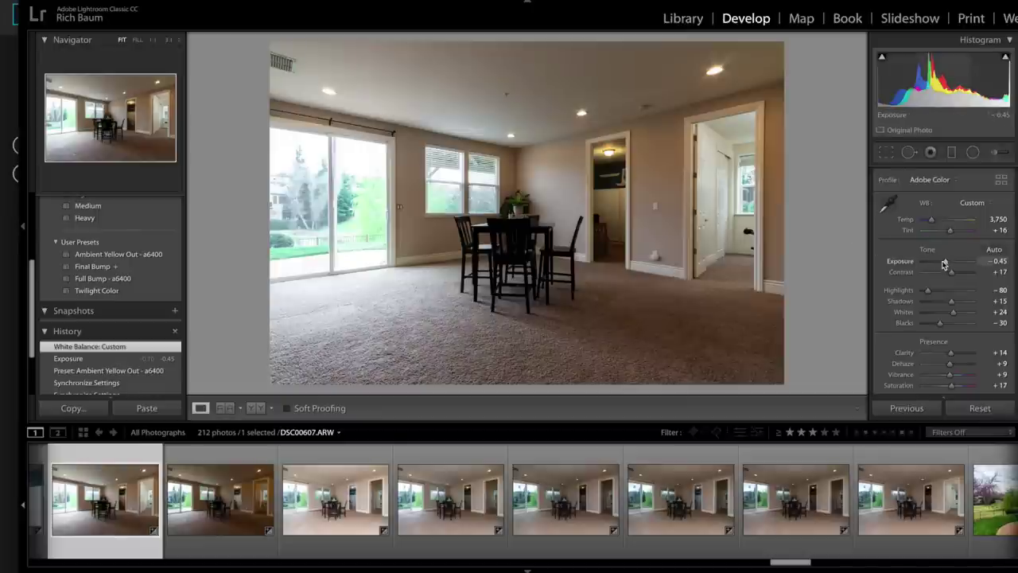
{"action": "left_click_drag", "start_coordinate": [945, 264], "coordinate": [947, 264]}
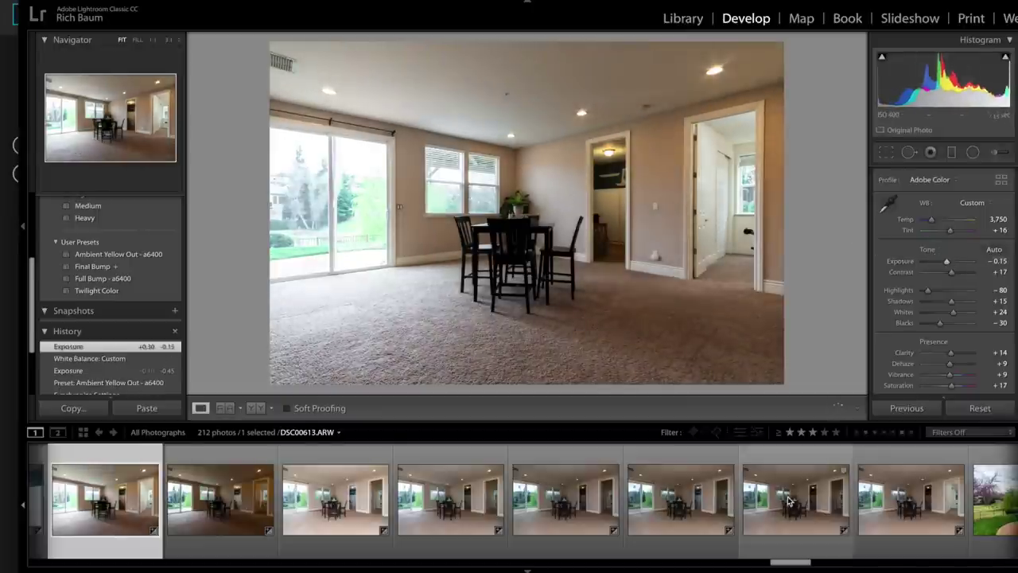
Step: Open DSC00607.ARW and DSC00614.ARW as layers of one Photoshop document and add a black mask to the DSC00607.ARW layer
{"action": "left_click", "coordinate": [880, 497], "text": "ctrl"}
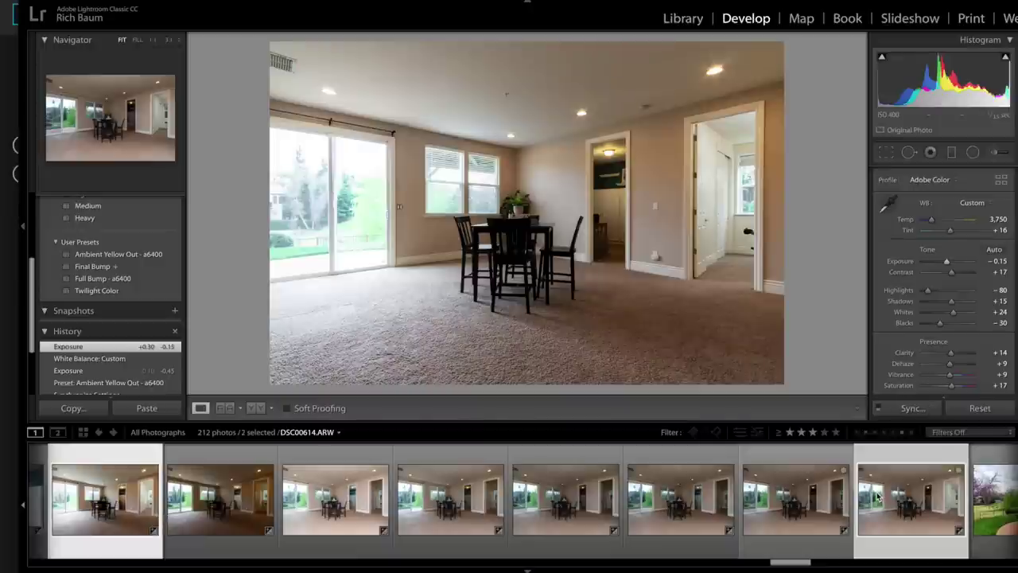
{"action": "key", "text": "ctrl+e"}
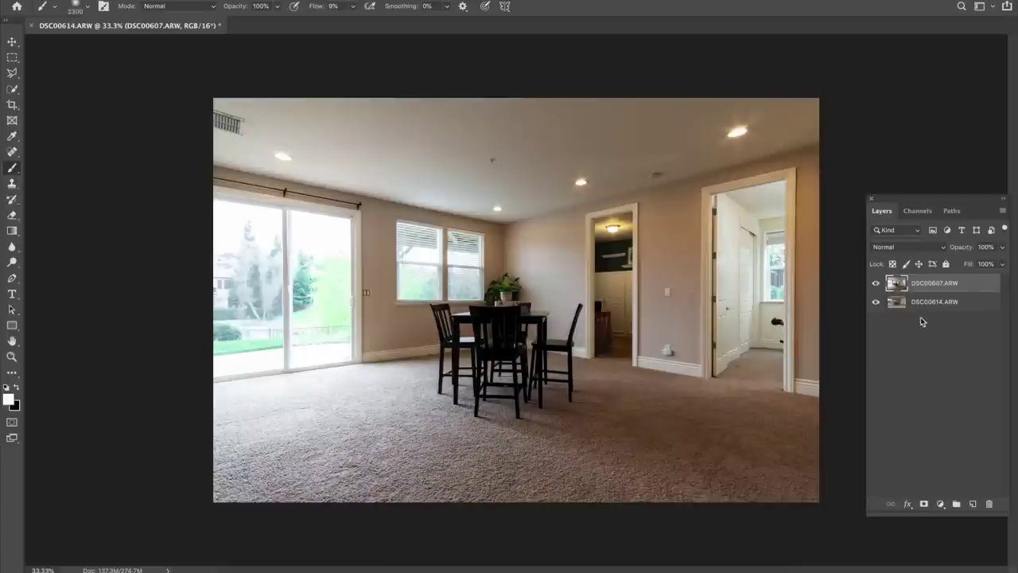
{"action": "left_click", "coordinate": [923, 505], "text": "alt"}
Step: Paint white with a smaller soft brush at 9% flow on the DSC00607.ARW mask over the dark doorway, ceiling, walls, carpet and sliding-door reflection
{"action": "key", "text": "bracketleft"}
{"action": "key", "text": "bracketleft"}
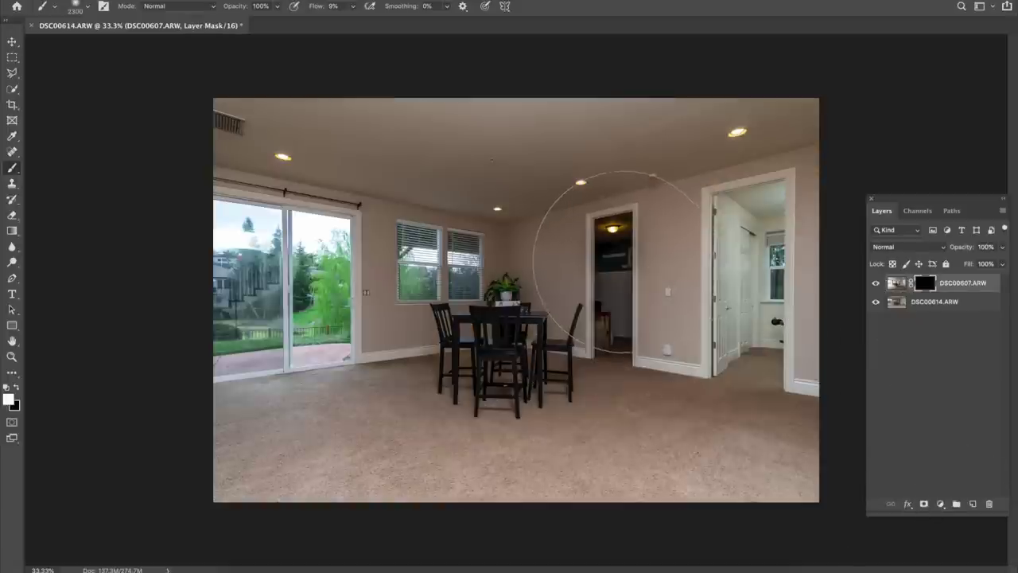
{"action": "key", "text": "bracketleft"}
{"action": "key", "text": "bracketleft"}
{"action": "key", "text": "bracketleft"}
{"action": "key", "text": "bracketleft"}
{"action": "key", "text": "bracketleft"}
{"action": "mouse_move", "coordinate": [602, 224]}
{"action": "left_mouse_down"}
{"action": "mouse_move", "coordinate": [610, 237]}
{"action": "mouse_move", "coordinate": [603, 248]}
{"action": "left_mouse_up"}
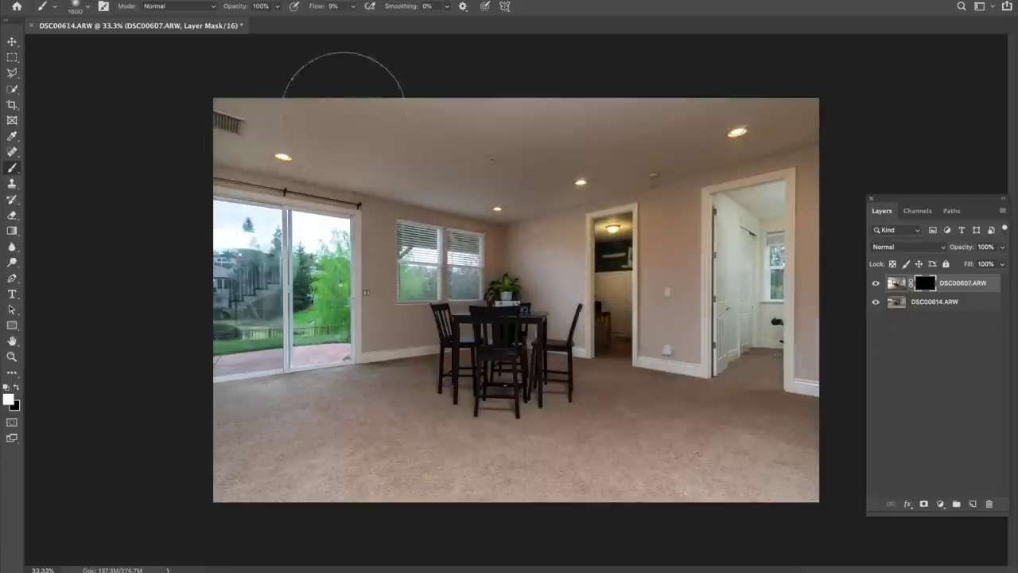
{"action": "left_click_drag", "start_coordinate": [318, 239], "coordinate": [282, 254]}
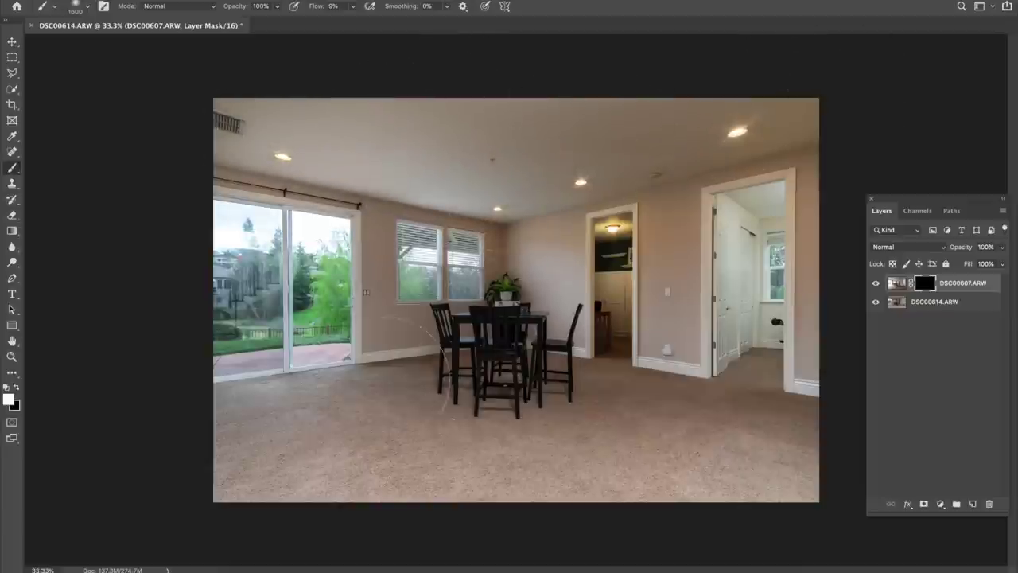
{"action": "mouse_move", "coordinate": [522, 432]}
{"action": "left_mouse_down"}
{"action": "mouse_move", "coordinate": [512, 366]}
{"action": "mouse_move", "coordinate": [545, 374]}
{"action": "mouse_move", "coordinate": [473, 389]}
{"action": "left_mouse_up"}
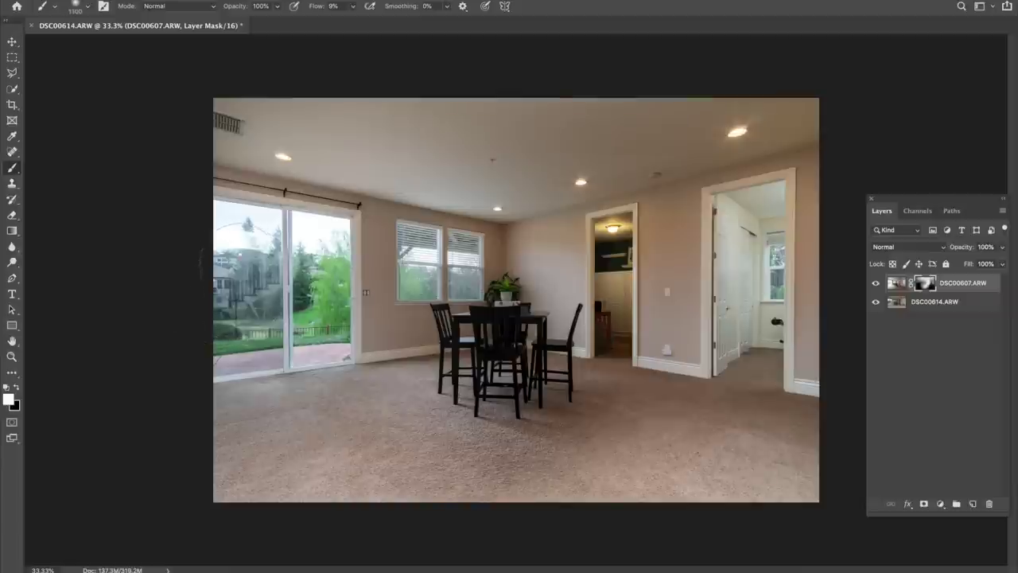
{"action": "left_click_drag", "start_coordinate": [241, 252], "coordinate": [229, 284]}
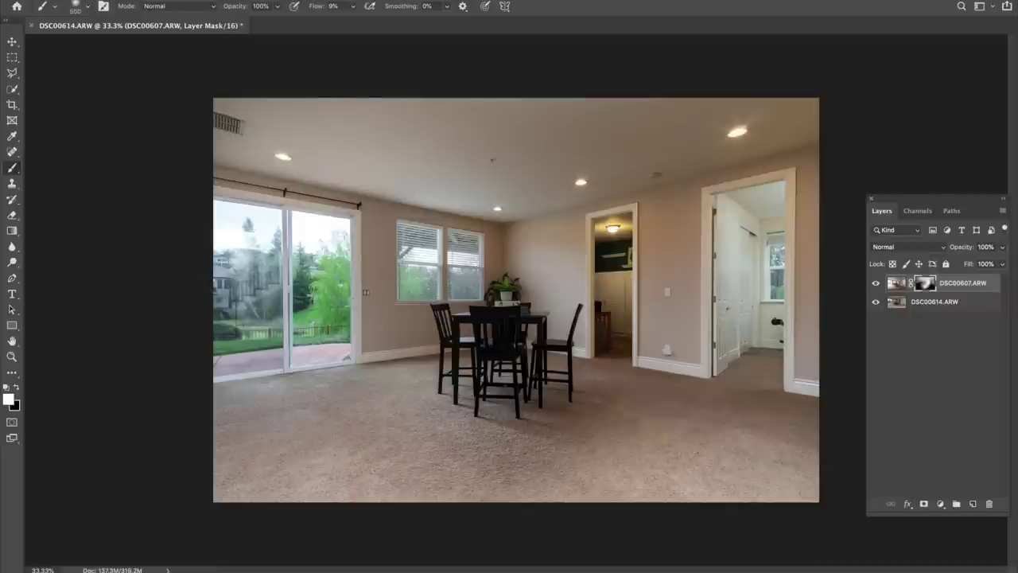
Step: Close the blended dining room document and switch to Lightroom
{"action": "left_click", "coordinate": [33, 26]}
{"action": "left_click", "coordinate": [477, 181]}
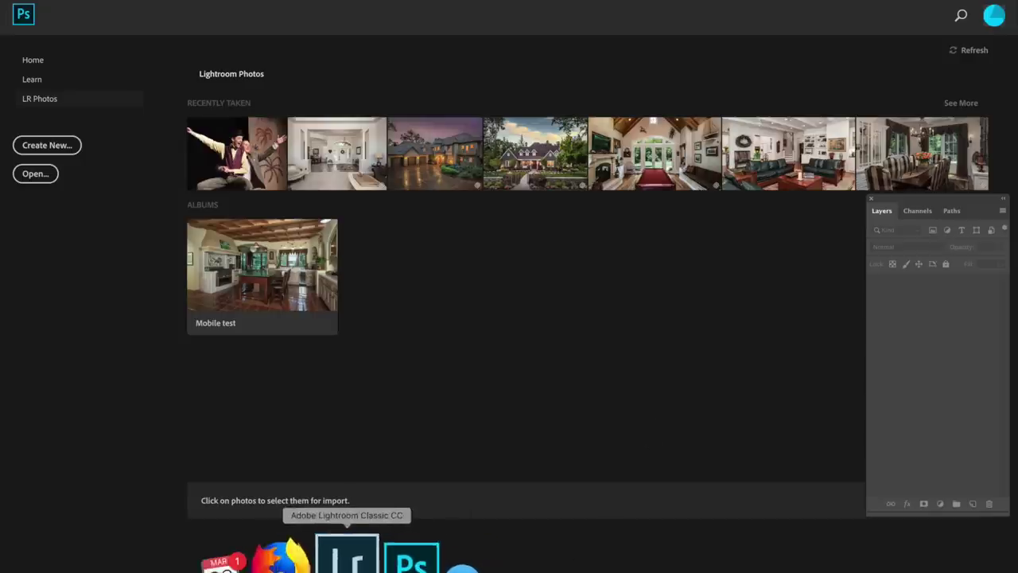
{"action": "left_click", "coordinate": [340, 552]}
Step: Select the backyard lawn photo DSC00617.ARW, apply Auto Upright, and set the vertical transform to +8
{"action": "scroll", "coordinate": [603, 529], "scroll_direction": "right", "scroll_amount": 10}
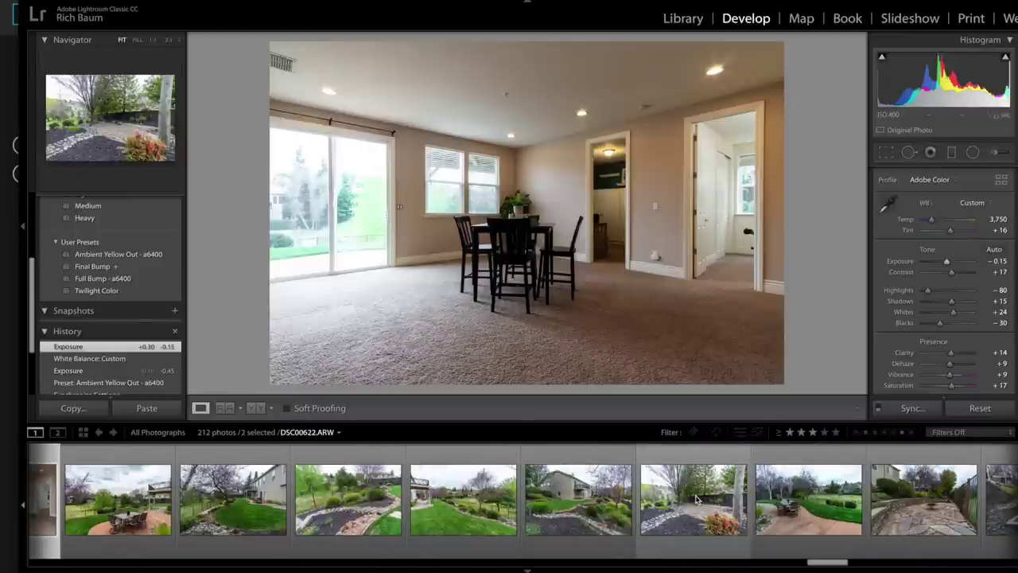
{"action": "left_click", "coordinate": [126, 499]}
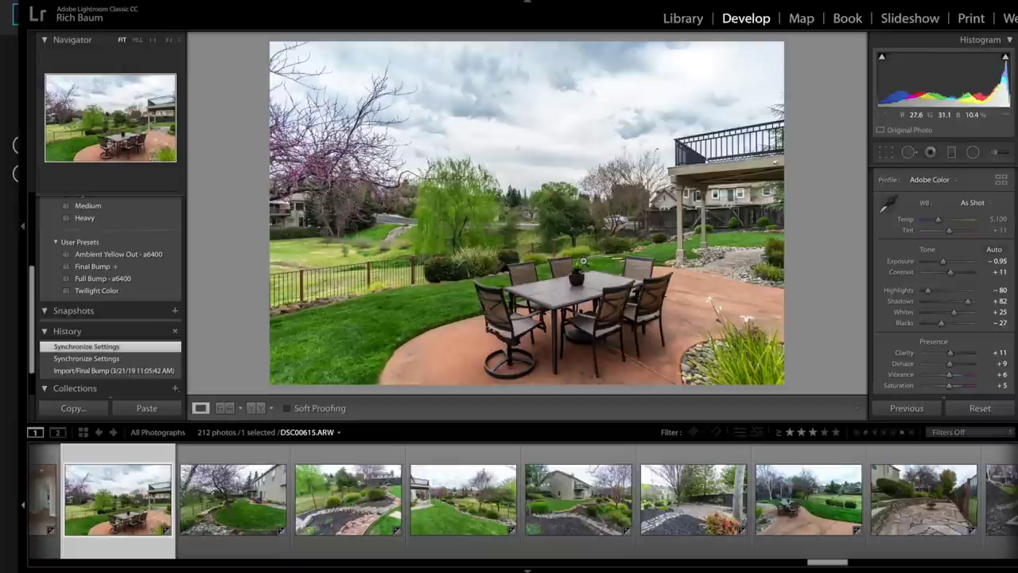
{"action": "key", "text": "Right"}
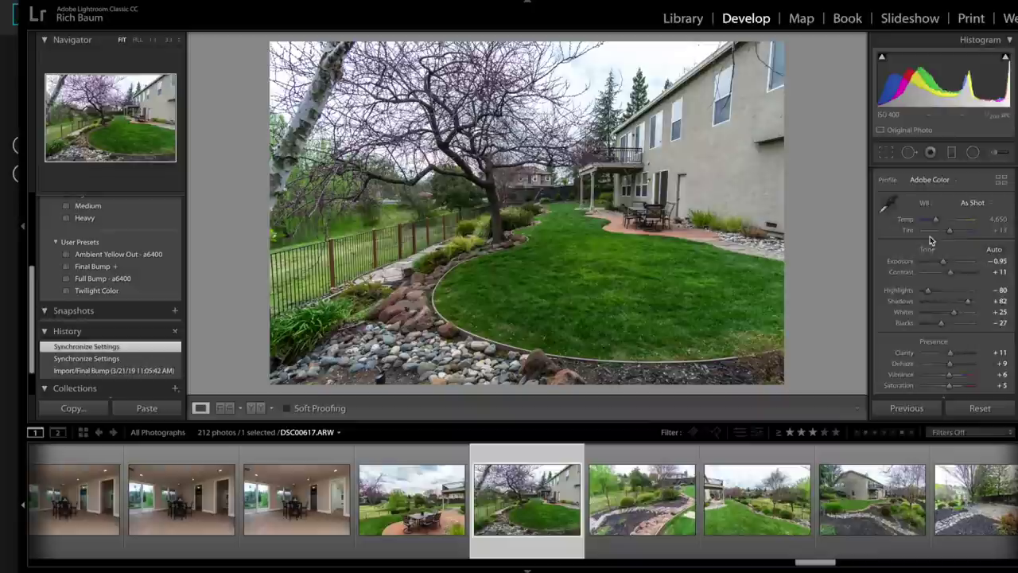
{"action": "scroll", "coordinate": [925, 235], "scroll_direction": "down", "scroll_amount": 5}
{"action": "left_click", "coordinate": [941, 236]}
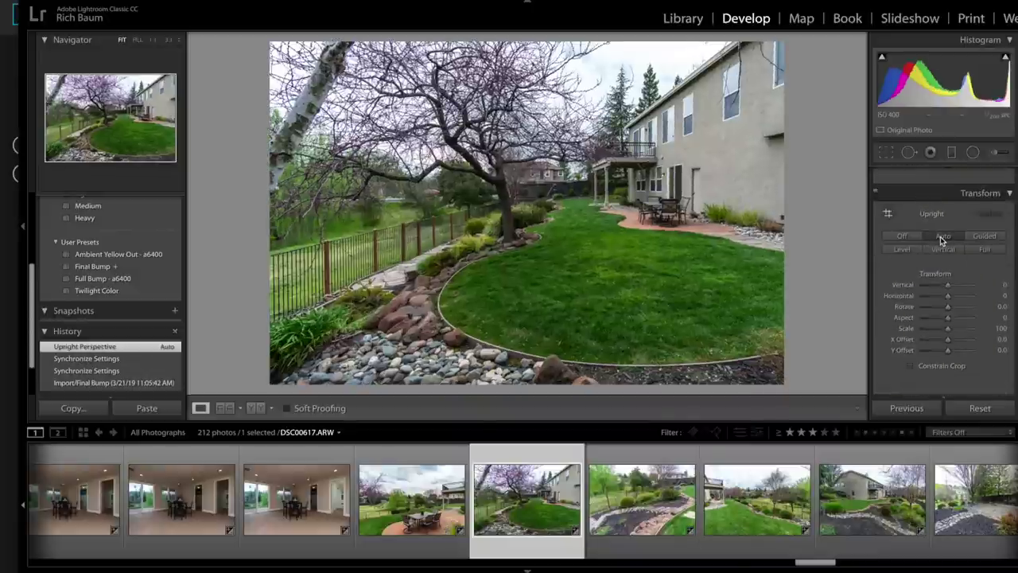
{"action": "left_click", "coordinate": [948, 286]}
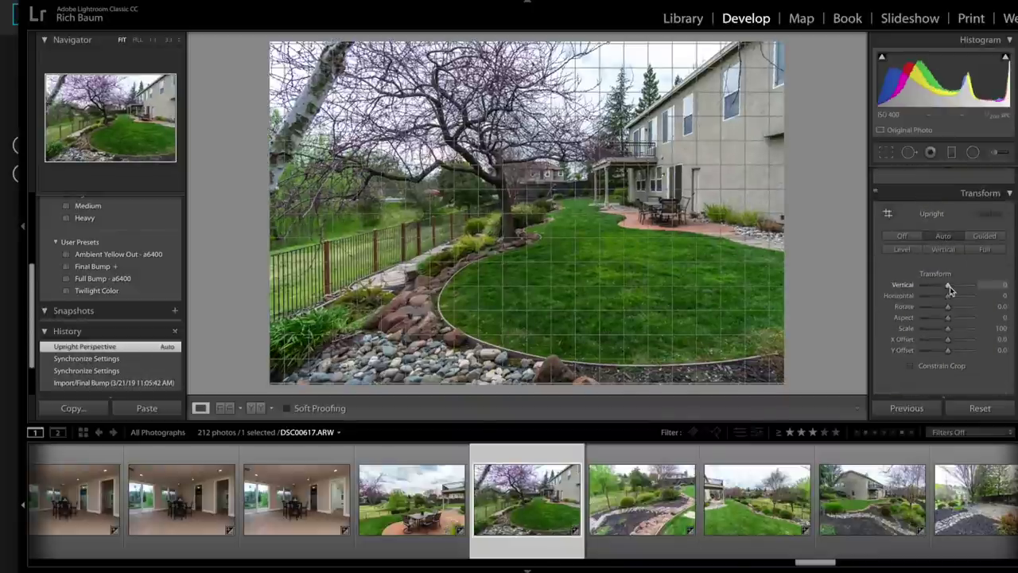
{"action": "left_click_drag", "start_coordinate": [948, 287], "coordinate": [949, 288]}
{"action": "left_click", "coordinate": [492, 90]}
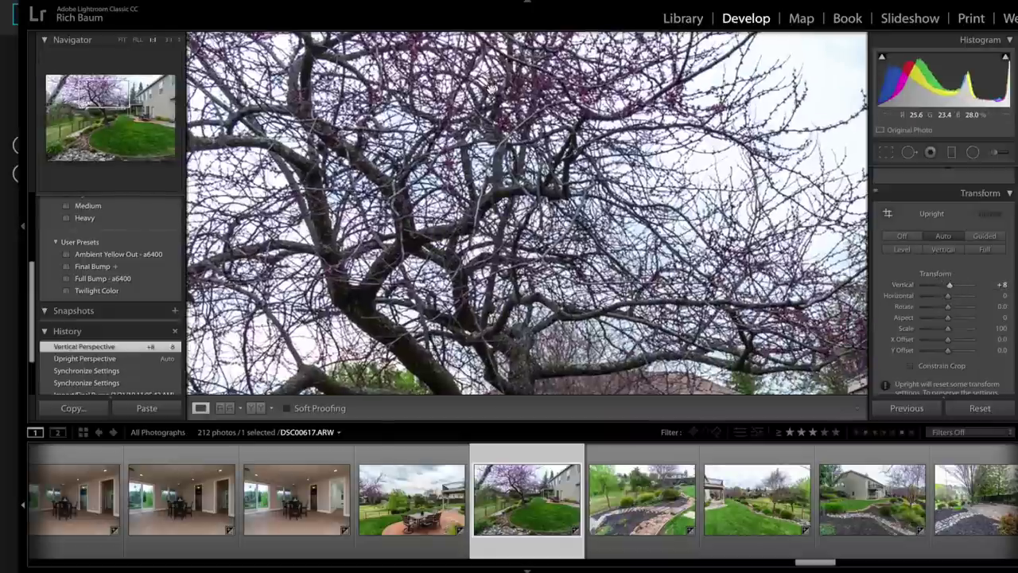
{"action": "left_click", "coordinate": [498, 104]}
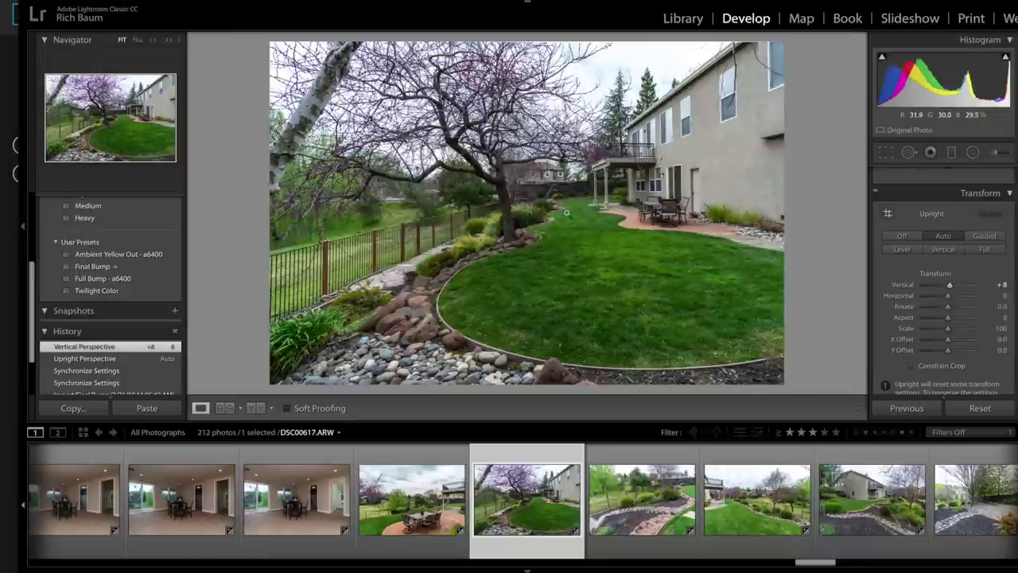
Step: Look through the following backyard photos, select the garage cabinet photo DSC00627.ARW, and set its exposure to 0.00
{"action": "left_click", "coordinate": [634, 513]}
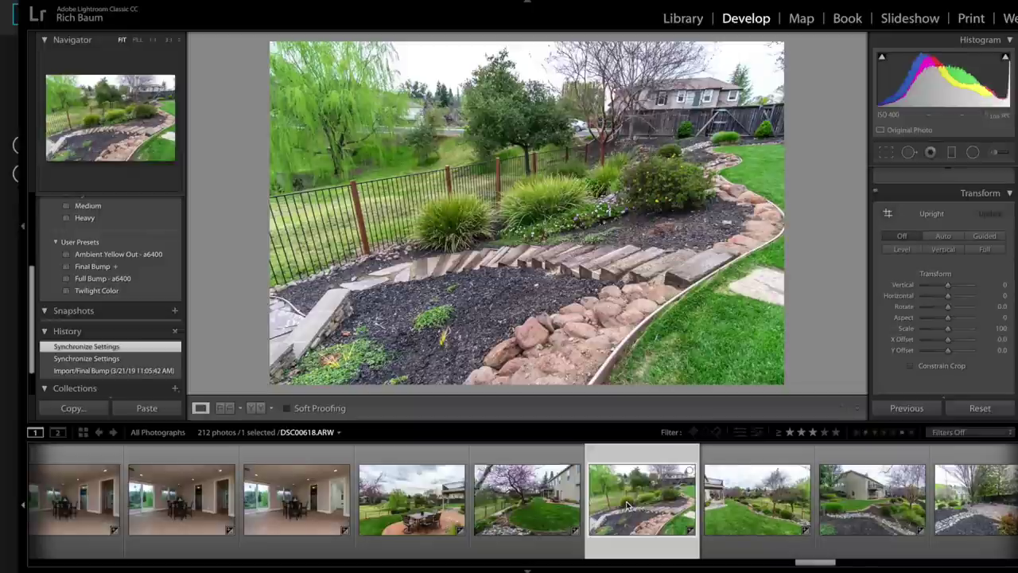
{"action": "left_click", "coordinate": [754, 497]}
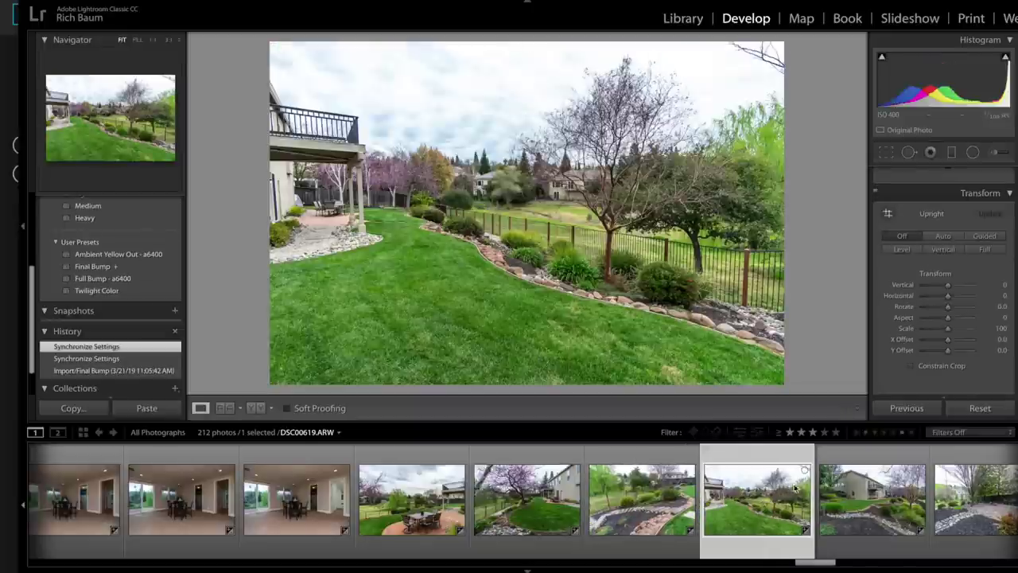
{"action": "left_click", "coordinate": [875, 489]}
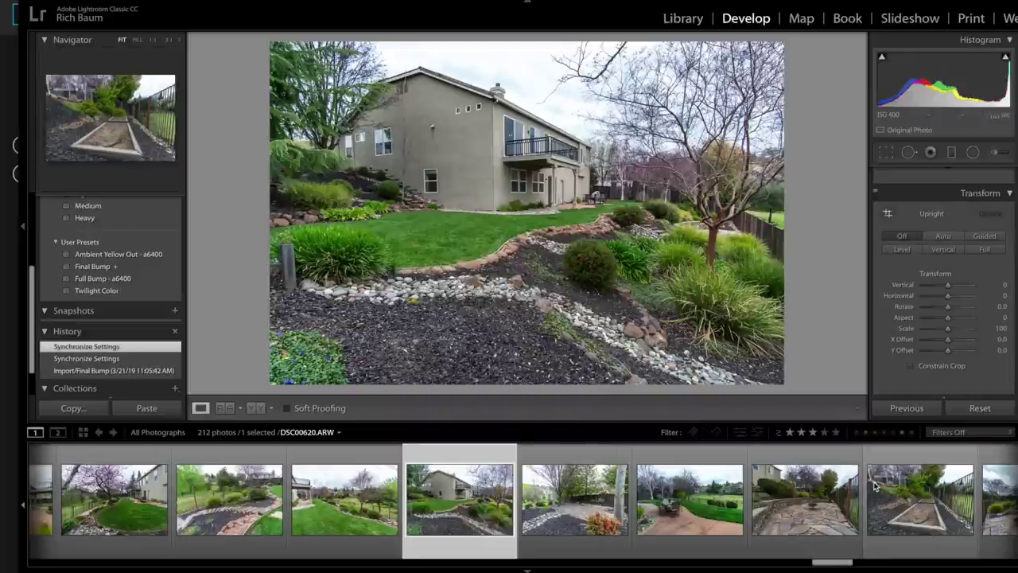
{"action": "scroll", "coordinate": [875, 487], "scroll_direction": "down", "scroll_amount": 3}
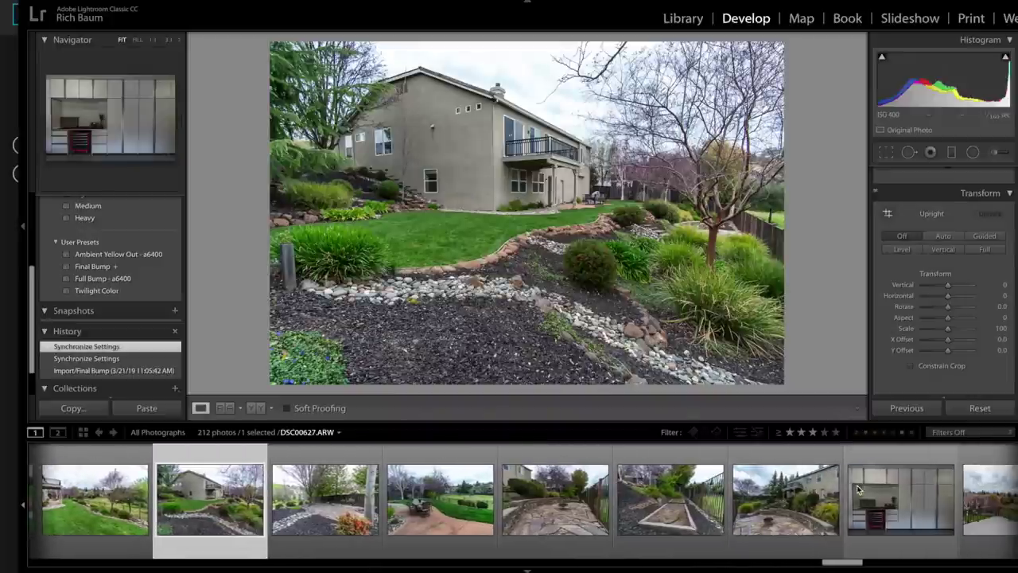
{"action": "scroll", "coordinate": [859, 489], "scroll_direction": "down", "scroll_amount": 3}
{"action": "left_click", "coordinate": [561, 513]}
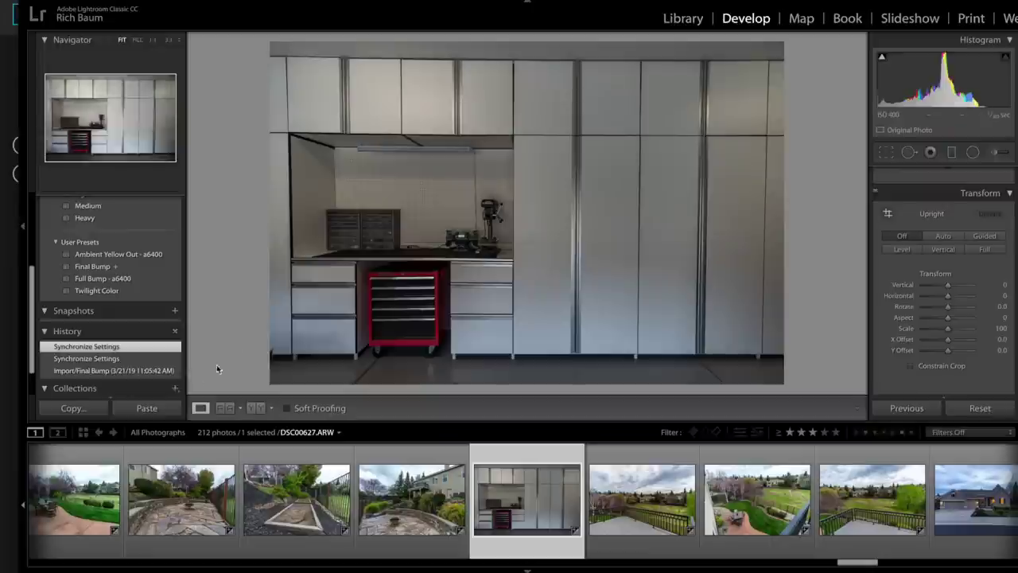
{"action": "scroll", "coordinate": [961, 271], "scroll_direction": "up", "scroll_amount": 10}
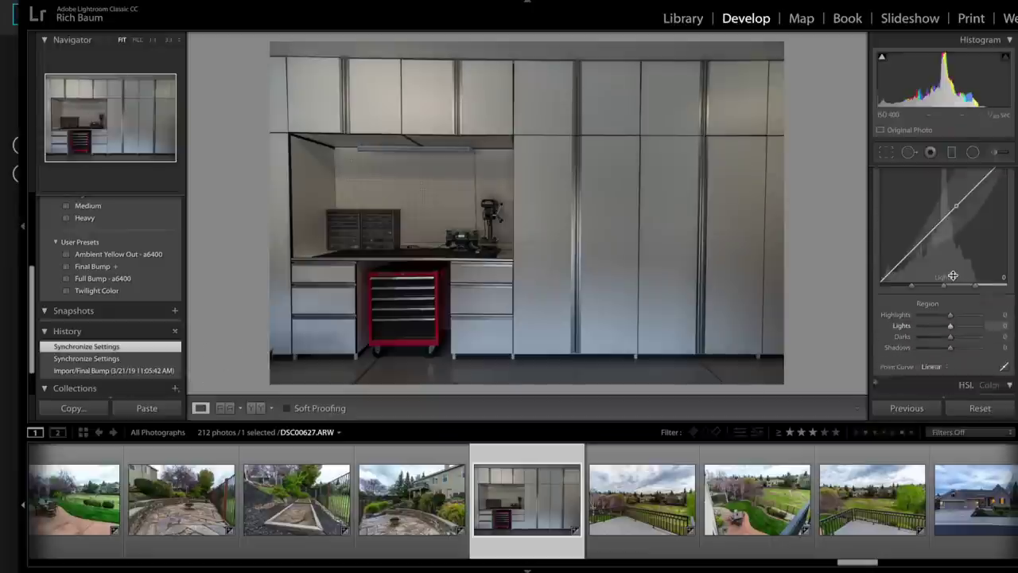
{"action": "left_click_drag", "start_coordinate": [943, 295], "coordinate": [947, 293]}
Step: Straighten the garage cabinet photo with Auto Upright
{"action": "scroll", "coordinate": [946, 303], "scroll_direction": "down", "scroll_amount": 10}
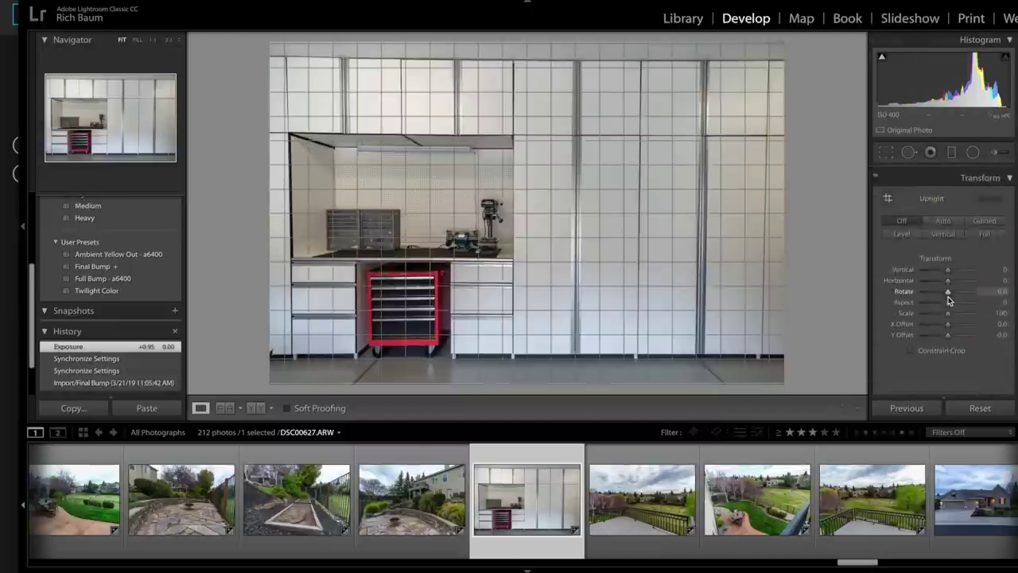
{"action": "scroll", "coordinate": [948, 300], "scroll_direction": "down", "scroll_amount": 2}
{"action": "left_click", "coordinate": [944, 177]}
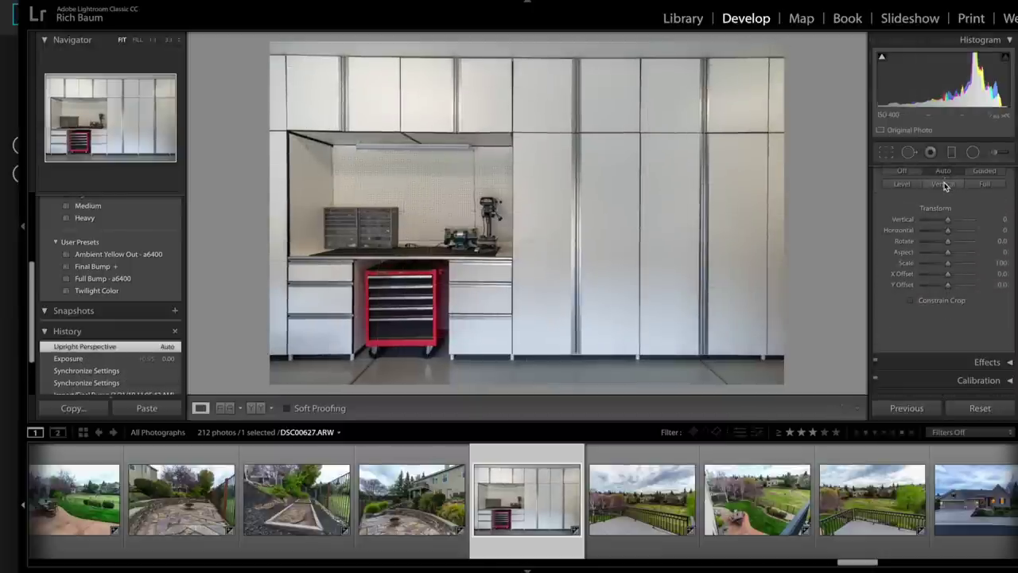
Step: Select the twilight front entrance photo DSC00634.ARW and set its exposure to 0.00 and temperature to 7,110
{"action": "scroll", "coordinate": [795, 497], "scroll_direction": "down", "scroll_amount": 2}
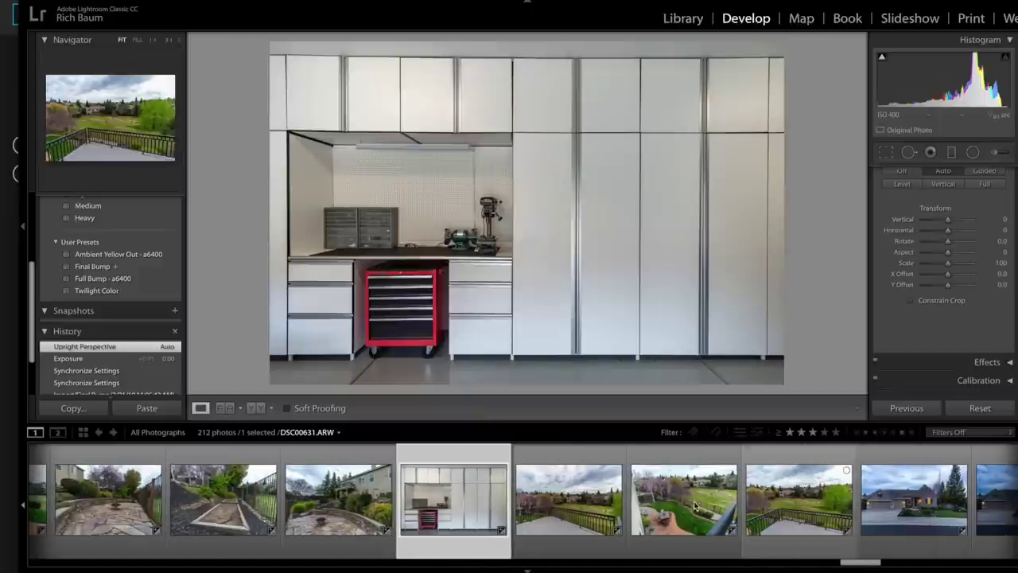
{"action": "scroll", "coordinate": [694, 506], "scroll_direction": "down", "scroll_amount": 10}
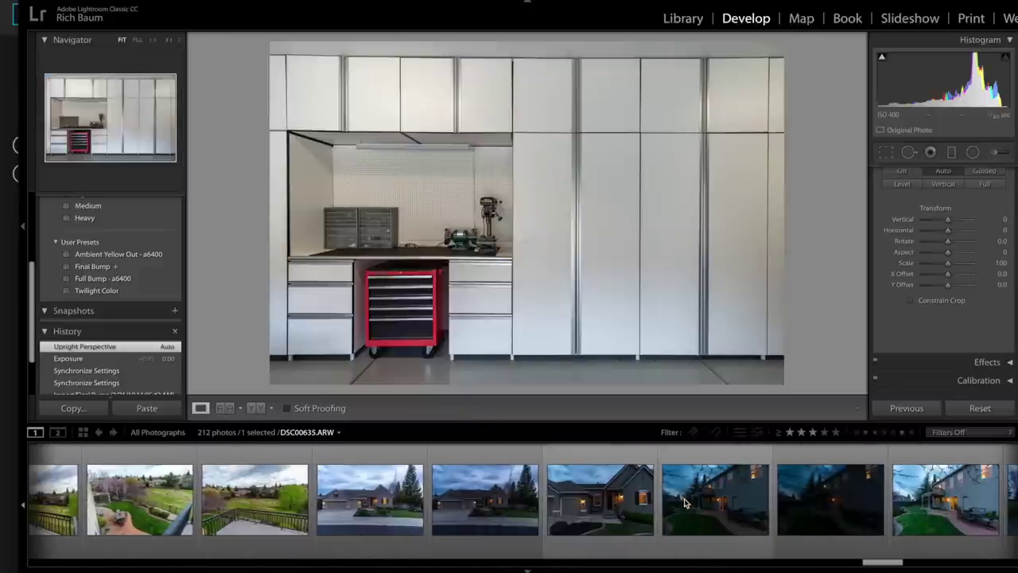
{"action": "left_click", "coordinate": [627, 513]}
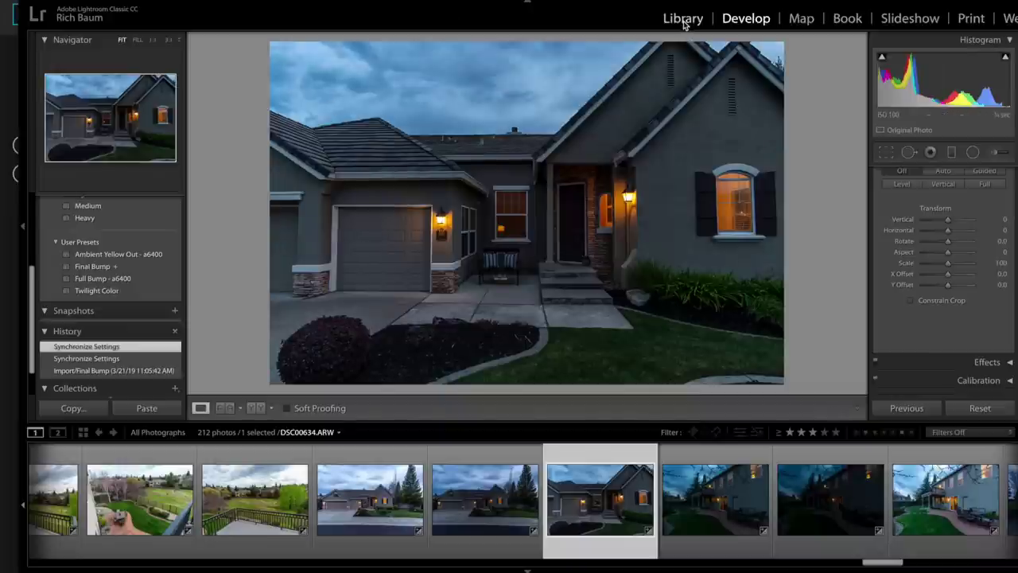
{"action": "scroll", "coordinate": [948, 298], "scroll_direction": "up", "scroll_amount": 15}
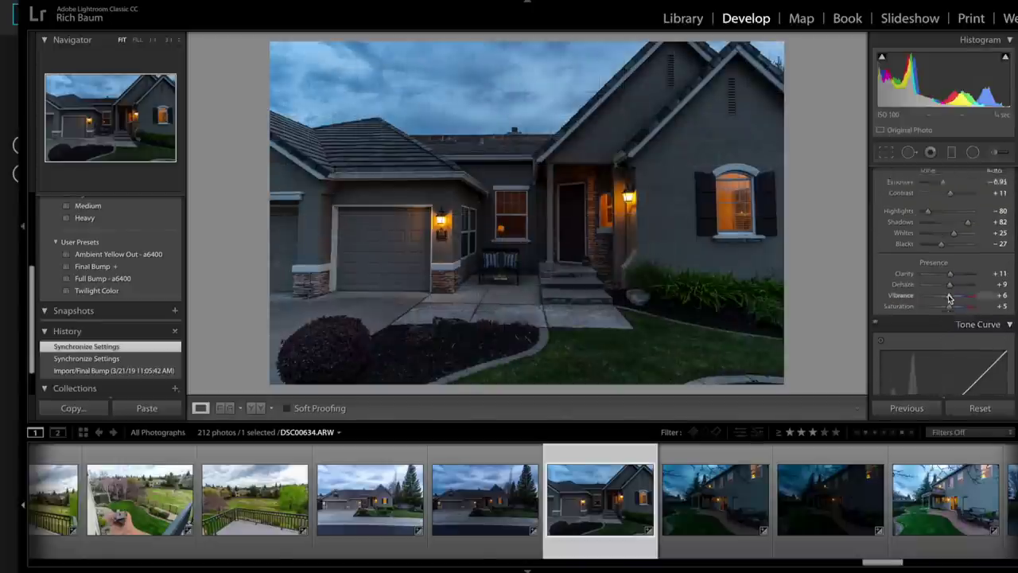
{"action": "left_click_drag", "start_coordinate": [942, 291], "coordinate": [948, 295]}
{"action": "left_click_drag", "start_coordinate": [946, 253], "coordinate": [948, 253]}
Step: Set the front entrance photo's orange saturation to −48 and yellow saturation to −14
{"action": "scroll", "coordinate": [942, 262], "scroll_direction": "down", "scroll_amount": 5}
{"action": "scroll", "coordinate": [941, 265], "scroll_direction": "down", "scroll_amount": 5}
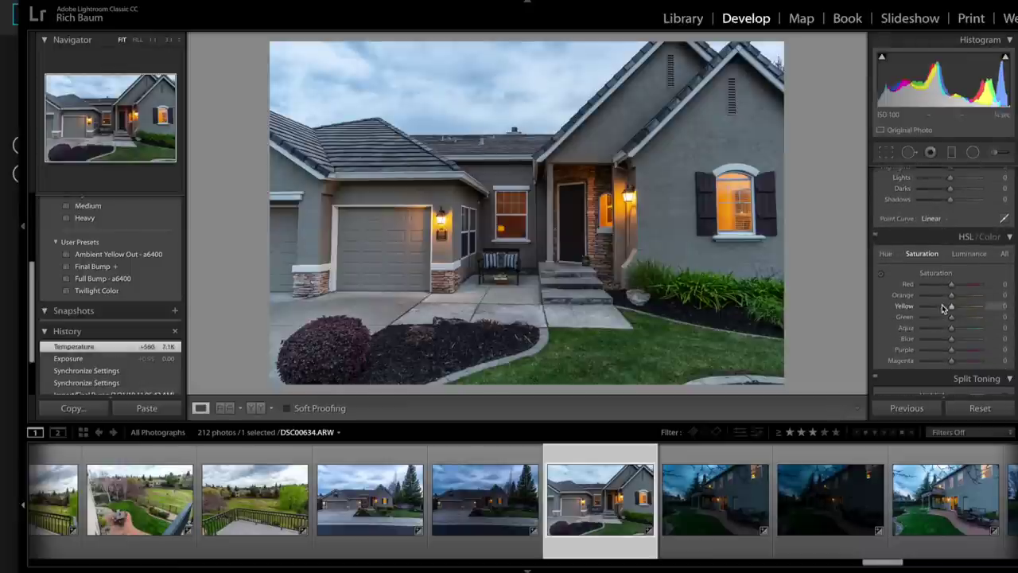
{"action": "mouse_move", "coordinate": [952, 299]}
{"action": "left_mouse_down"}
{"action": "mouse_move", "coordinate": [938, 299]}
{"action": "mouse_move", "coordinate": [946, 309]}
{"action": "left_mouse_up"}
Step: Set the Adjustment Brush to exposure 1.83 and saturation −45, and paint a first stroke across the sky above the roof
{"action": "left_click", "coordinate": [993, 154]}
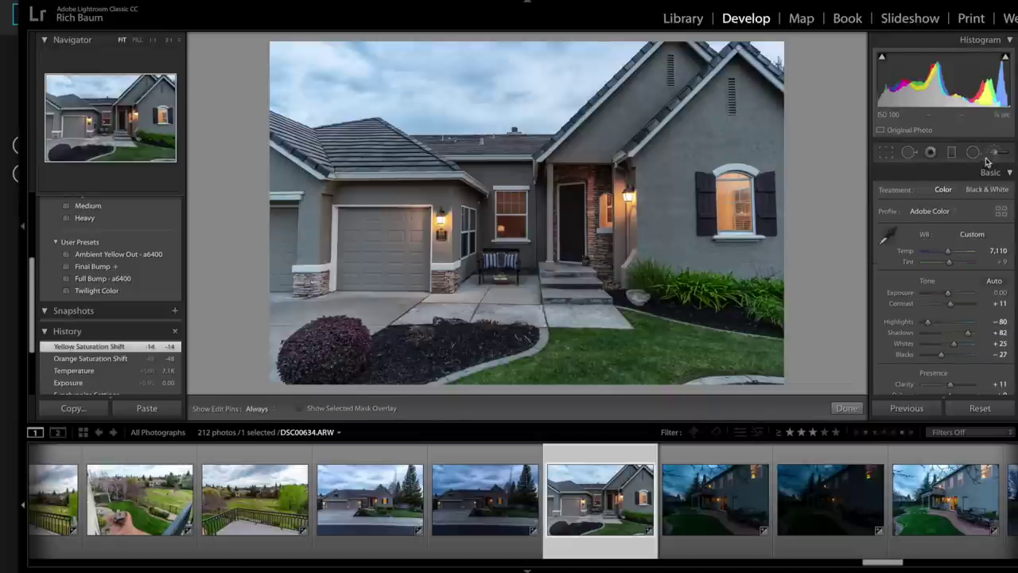
{"action": "left_click_drag", "start_coordinate": [956, 236], "coordinate": [961, 233]}
{"action": "left_click_drag", "start_coordinate": [938, 330], "coordinate": [938, 331]}
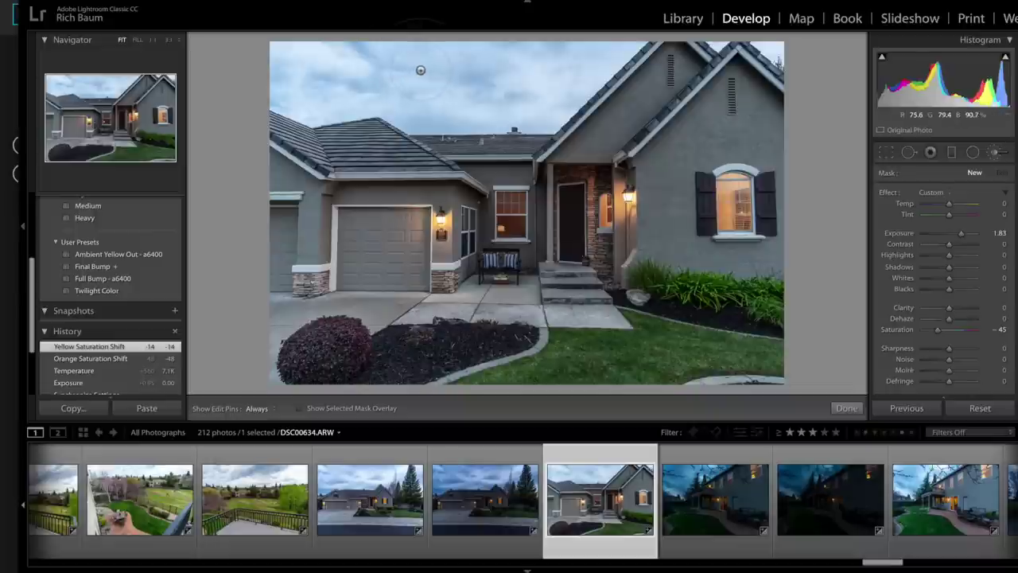
{"action": "mouse_move", "coordinate": [430, 65]}
{"action": "left_mouse_down"}
{"action": "mouse_move", "coordinate": [489, 70]}
{"action": "mouse_move", "coordinate": [306, 67]}
{"action": "left_mouse_up"}
Step: Set the brush flow to 100 with Auto Mask enabled and paint the whole sky along the rooflines until it is nearly white
{"action": "scroll", "coordinate": [946, 286], "scroll_direction": "down", "scroll_amount": 5}
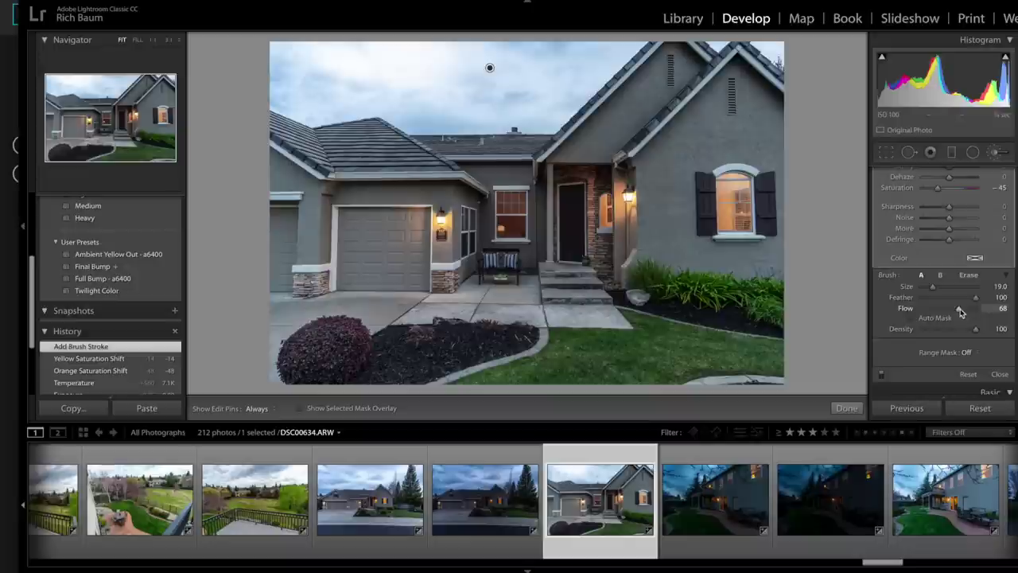
{"action": "left_click_drag", "start_coordinate": [574, 49], "coordinate": [509, 80]}
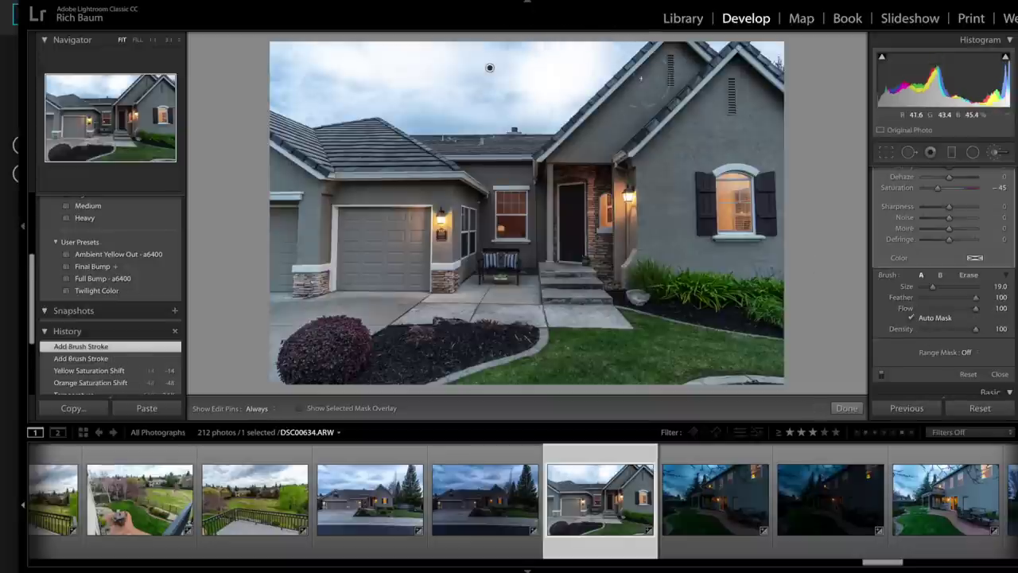
{"action": "mouse_move", "coordinate": [486, 72]}
{"action": "left_mouse_down"}
{"action": "mouse_move", "coordinate": [244, 76]}
{"action": "mouse_move", "coordinate": [310, 61]}
{"action": "left_mouse_up"}
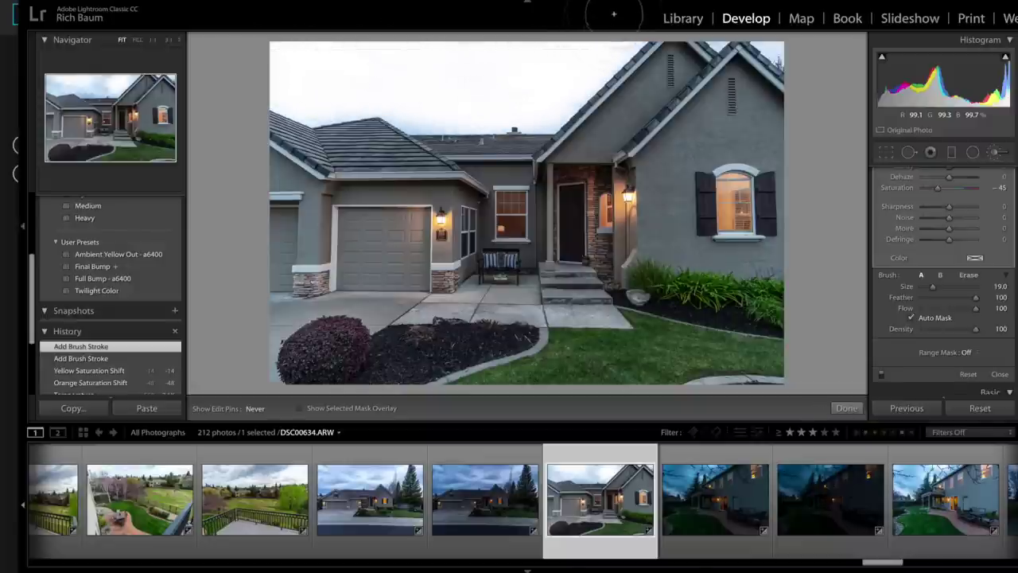
{"action": "left_click_drag", "start_coordinate": [490, 67], "coordinate": [479, 53]}
{"action": "left_click_drag", "start_coordinate": [370, 86], "coordinate": [428, 87]}
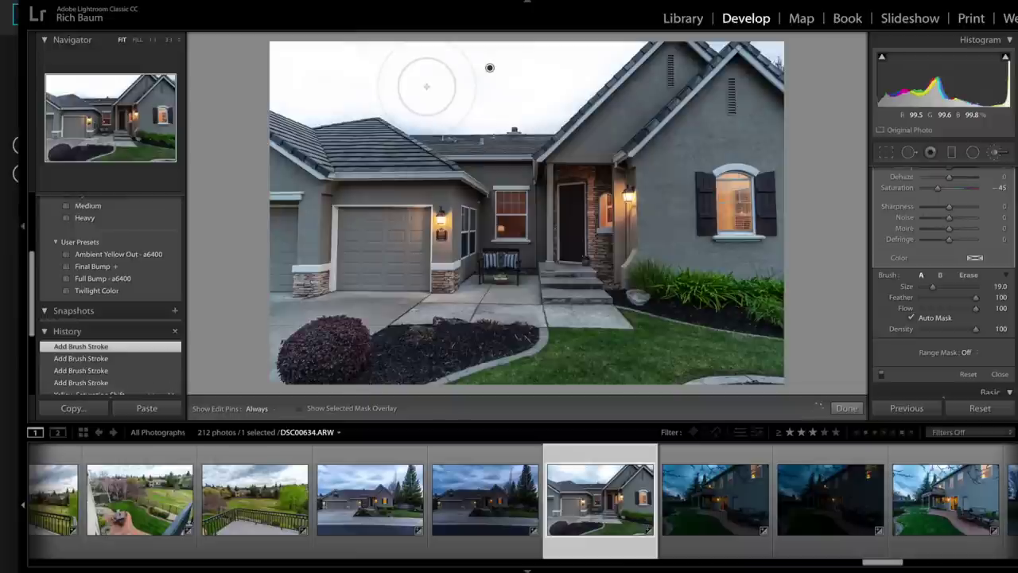
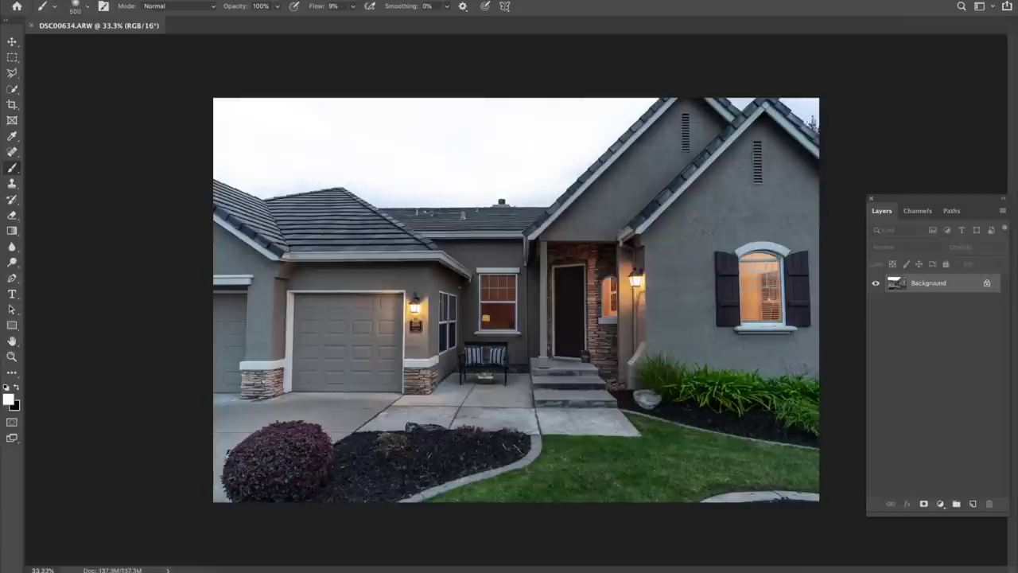
Step: Show the recorded actions and run the Sky Extraction for Overcast action on the front entrance photo
{"action": "left_click", "coordinate": [374, 1]}
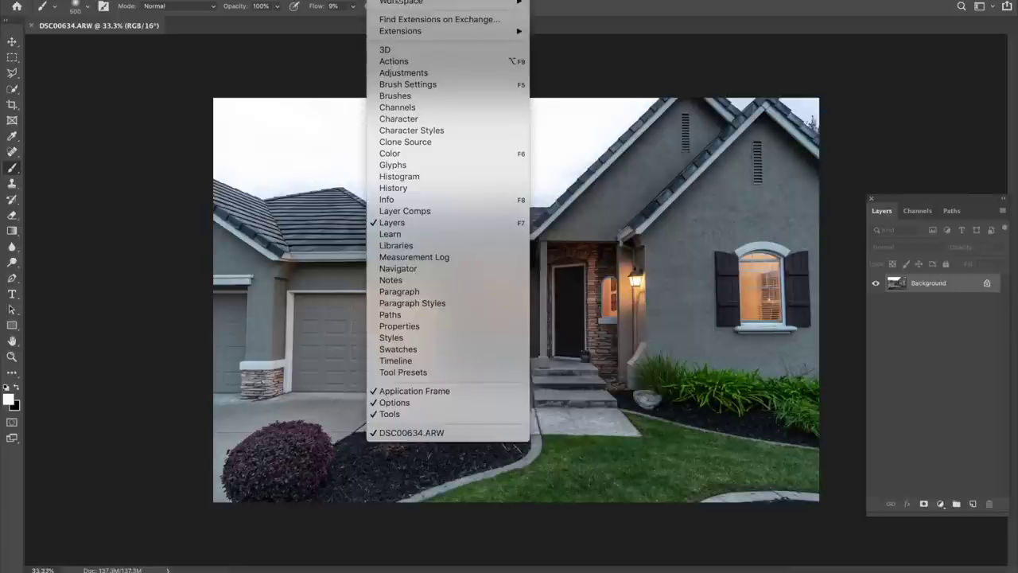
{"action": "left_click", "coordinate": [421, 61]}
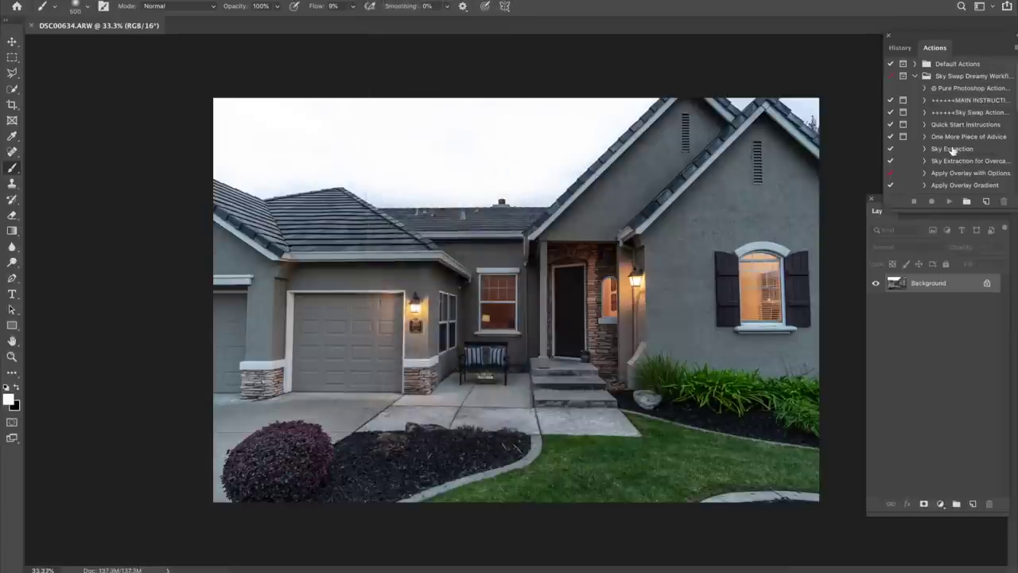
{"action": "left_click", "coordinate": [948, 161]}
{"action": "left_click", "coordinate": [949, 202]}
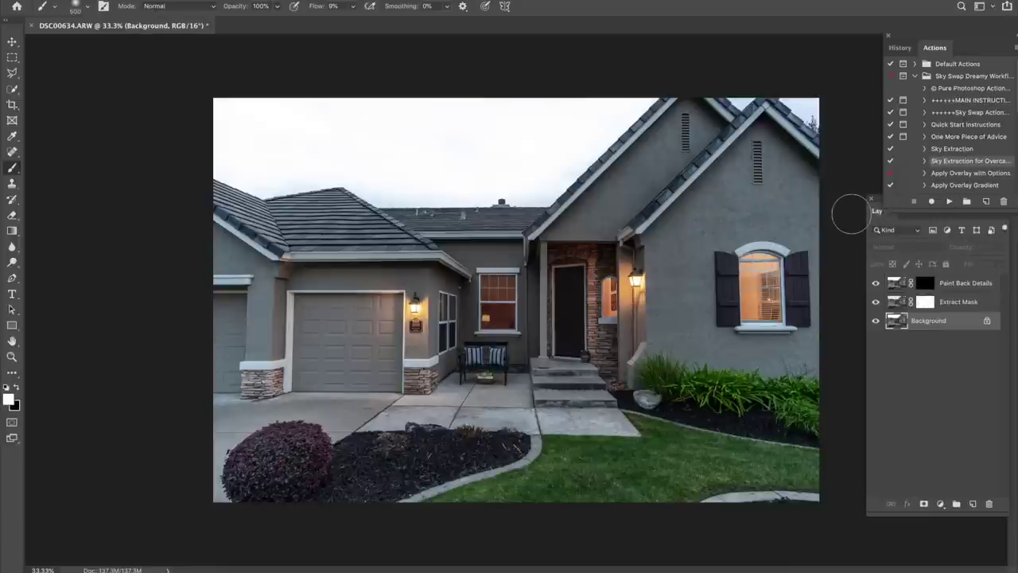
Step: Run the Apply Overlay with Options action and place the purple sunset image RB105538.jpg, browsing the sky folder as icons
{"action": "left_click", "coordinate": [945, 174]}
{"action": "left_click", "coordinate": [949, 202]}
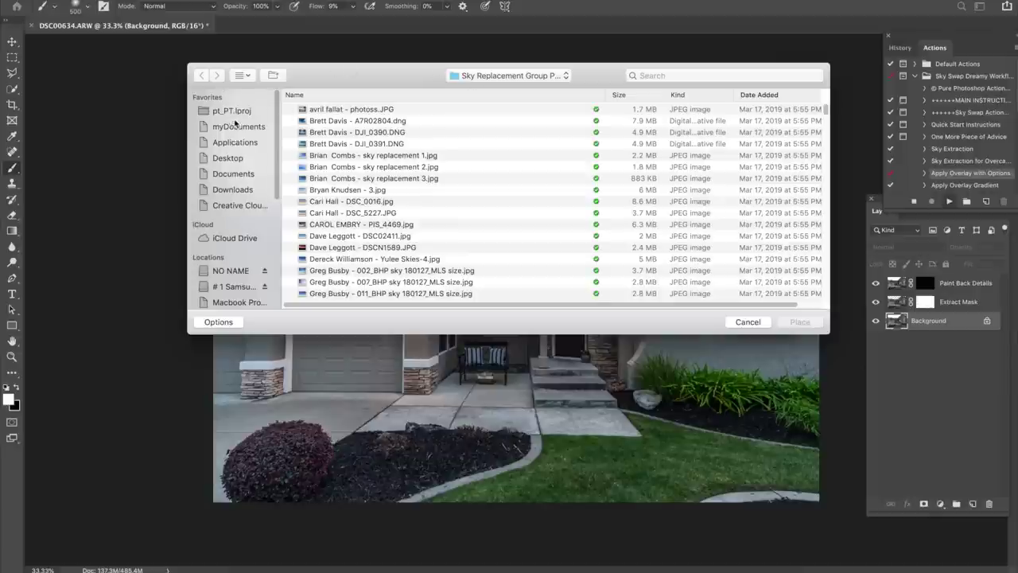
{"action": "left_click", "coordinate": [241, 75]}
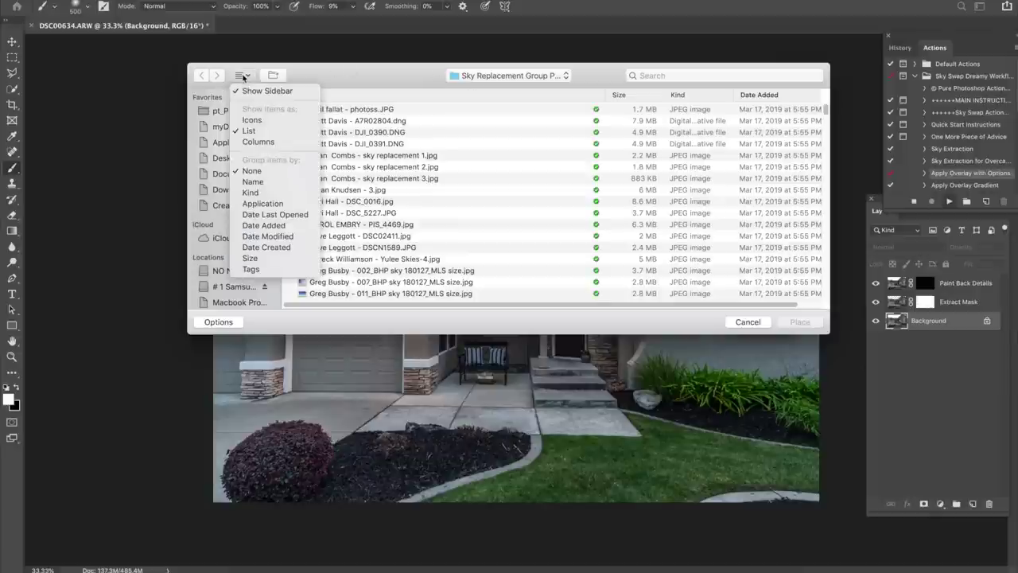
{"action": "left_click", "coordinate": [251, 120]}
{"action": "scroll", "coordinate": [504, 195], "scroll_direction": "down", "scroll_amount": 5}
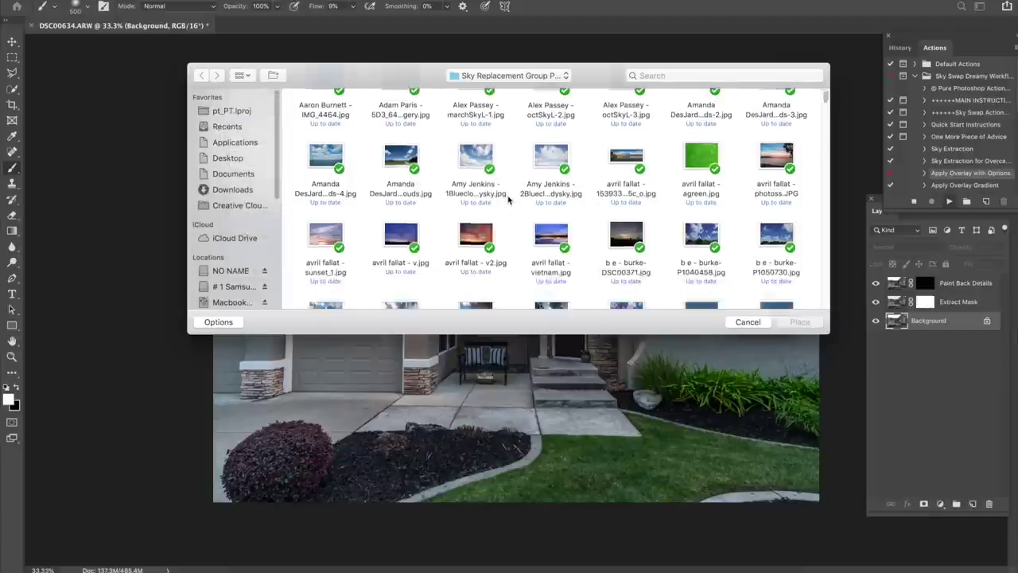
{"action": "scroll", "coordinate": [503, 196], "scroll_direction": "down", "scroll_amount": 20}
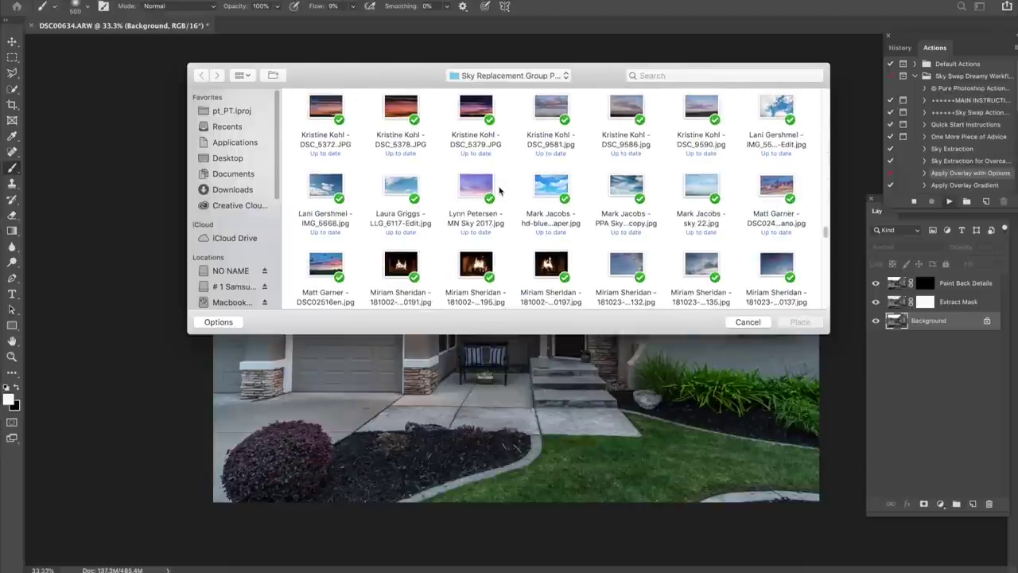
{"action": "scroll", "coordinate": [499, 191], "scroll_direction": "down", "scroll_amount": 10}
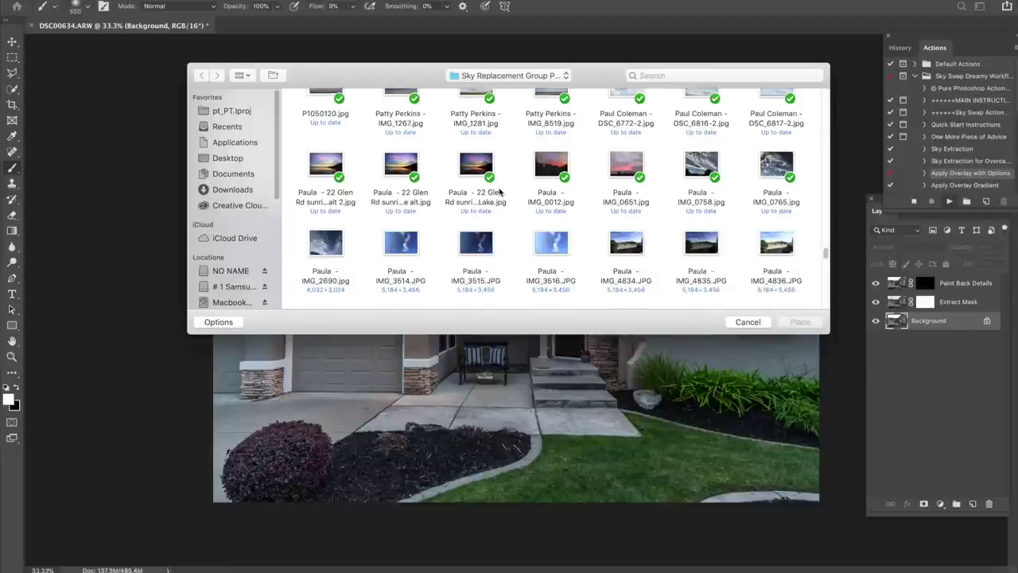
{"action": "scroll", "coordinate": [499, 191], "scroll_direction": "down", "scroll_amount": 5}
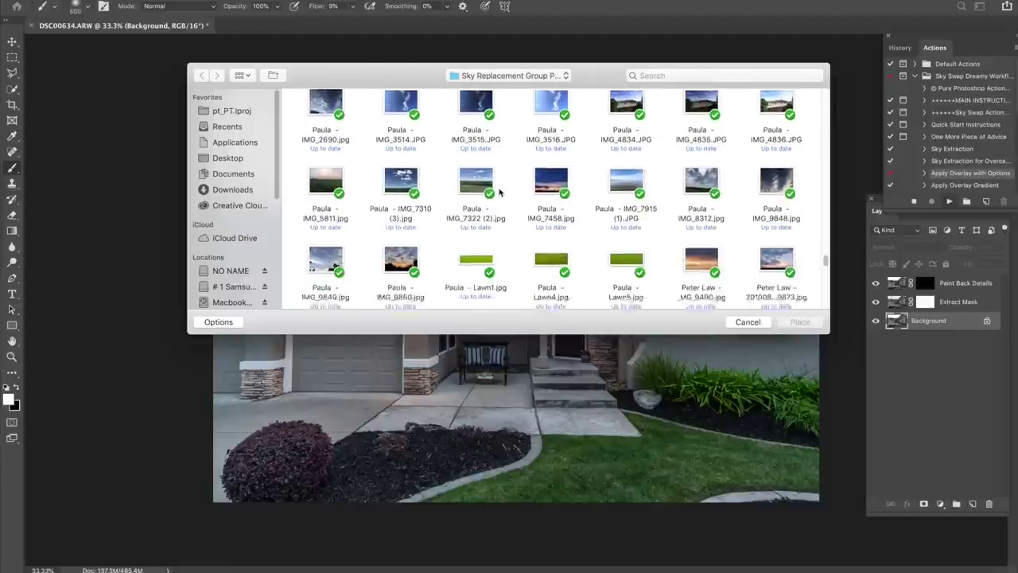
{"action": "scroll", "coordinate": [499, 192], "scroll_direction": "down", "scroll_amount": 4}
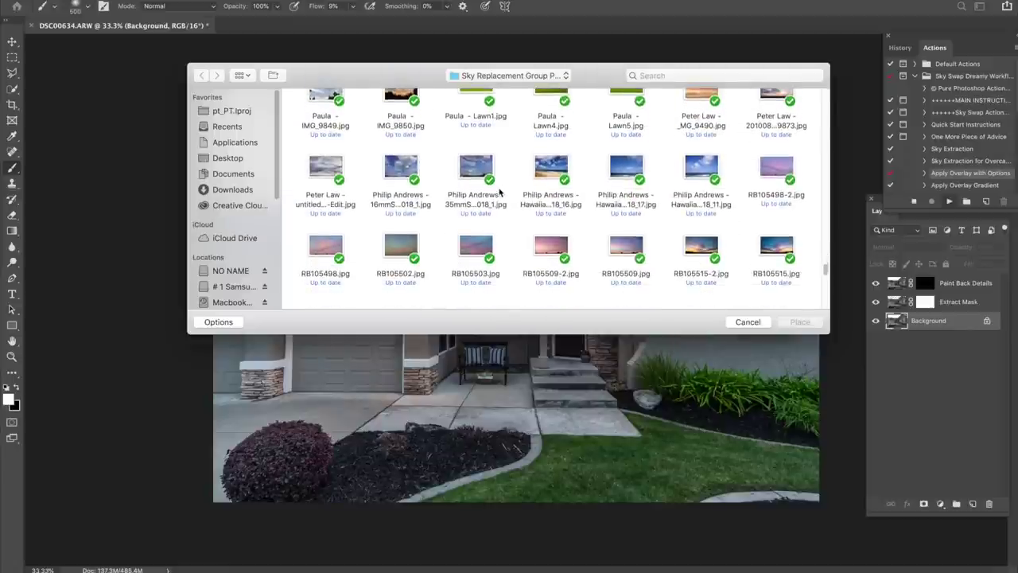
{"action": "scroll", "coordinate": [499, 191], "scroll_direction": "down", "scroll_amount": 3}
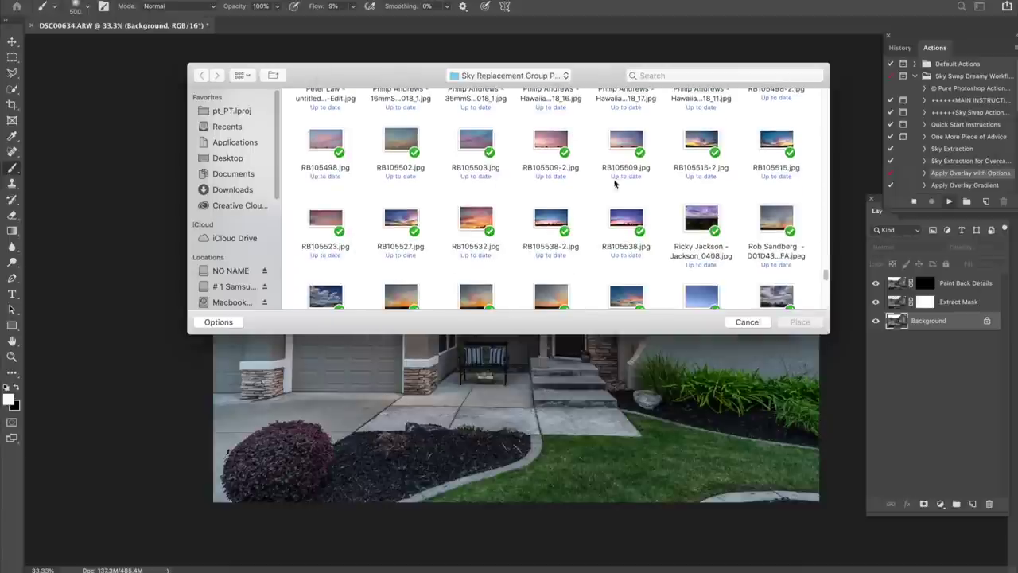
{"action": "left_click", "coordinate": [625, 221]}
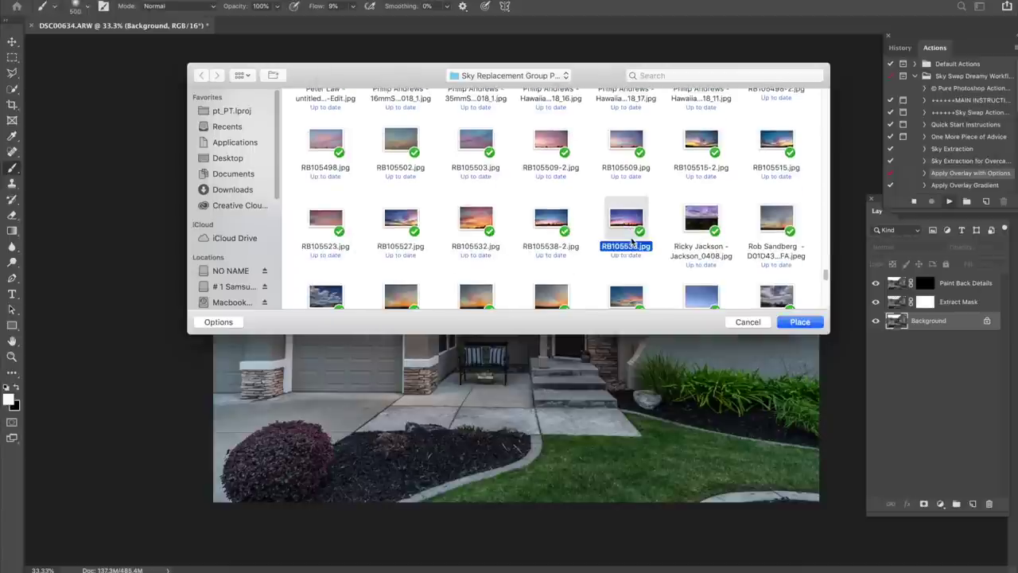
{"action": "left_click", "coordinate": [787, 322]}
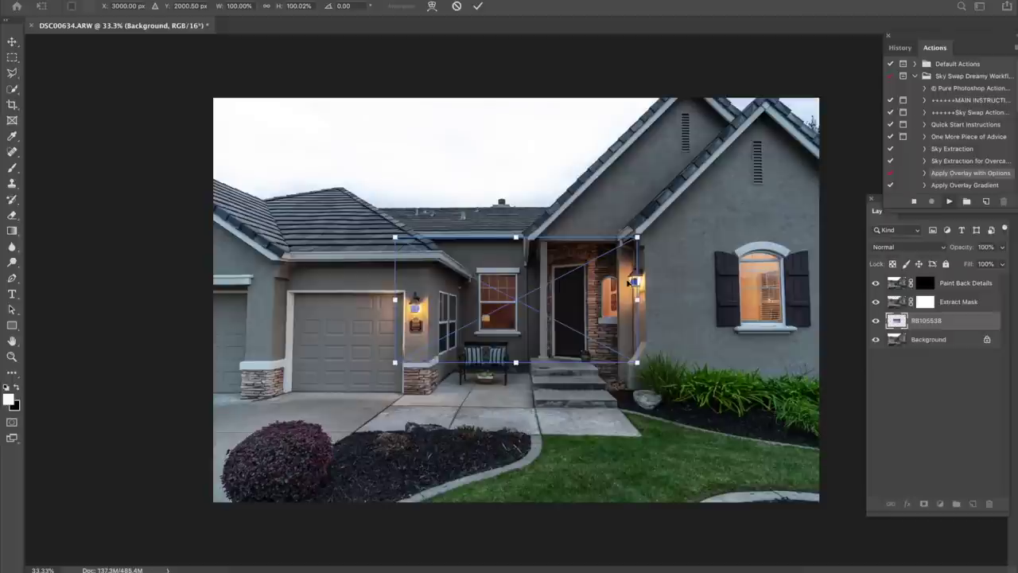
Step: Enlarge and reposition the placed sunset image so it covers the whole sky area, and commit the placement
{"action": "left_click_drag", "start_coordinate": [408, 253], "coordinate": [171, 39]}
{"action": "left_click_drag", "start_coordinate": [512, 293], "coordinate": [526, 241]}
{"action": "left_click", "coordinate": [477, 6]}
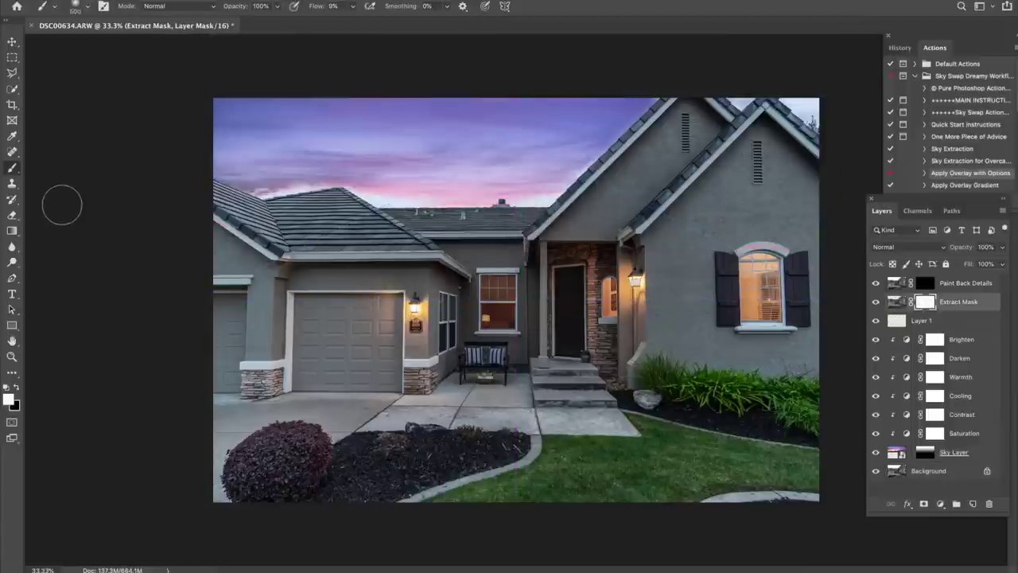
Step: Paint the Extract Mask layer's mask black over the sky and roof peaks with a 1500 px brush at 100% flow
{"action": "key", "text": "x"}
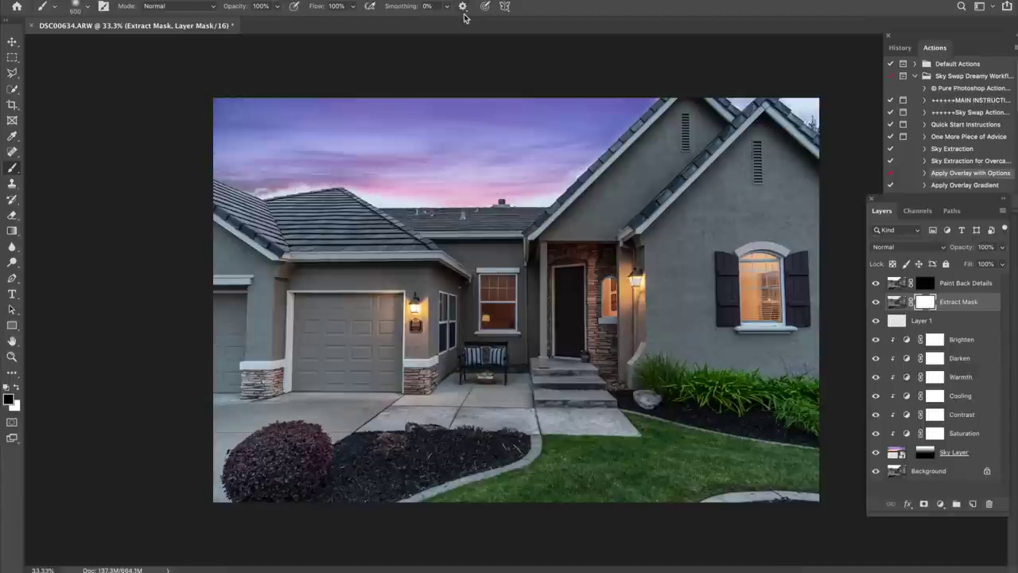
{"action": "key", "text": "bracketright"}
{"action": "key", "text": "bracketright"}
{"action": "key", "text": "bracketright"}
{"action": "key", "text": "bracketright"}
{"action": "key", "text": "bracketright"}
{"action": "key", "text": "bracketright"}
{"action": "mouse_move", "coordinate": [350, 151]}
{"action": "left_mouse_down"}
{"action": "mouse_move", "coordinate": [251, 151]}
{"action": "mouse_move", "coordinate": [311, 148]}
{"action": "left_mouse_up"}
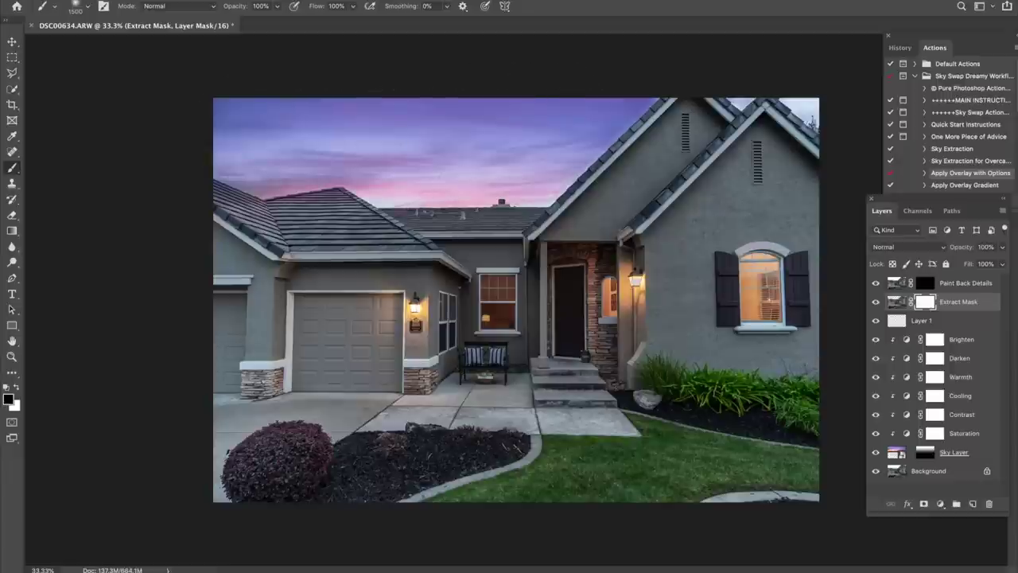
{"action": "mouse_move", "coordinate": [564, 64]}
{"action": "left_mouse_down"}
{"action": "mouse_move", "coordinate": [717, 56]}
{"action": "mouse_move", "coordinate": [559, 126]}
{"action": "left_mouse_up"}
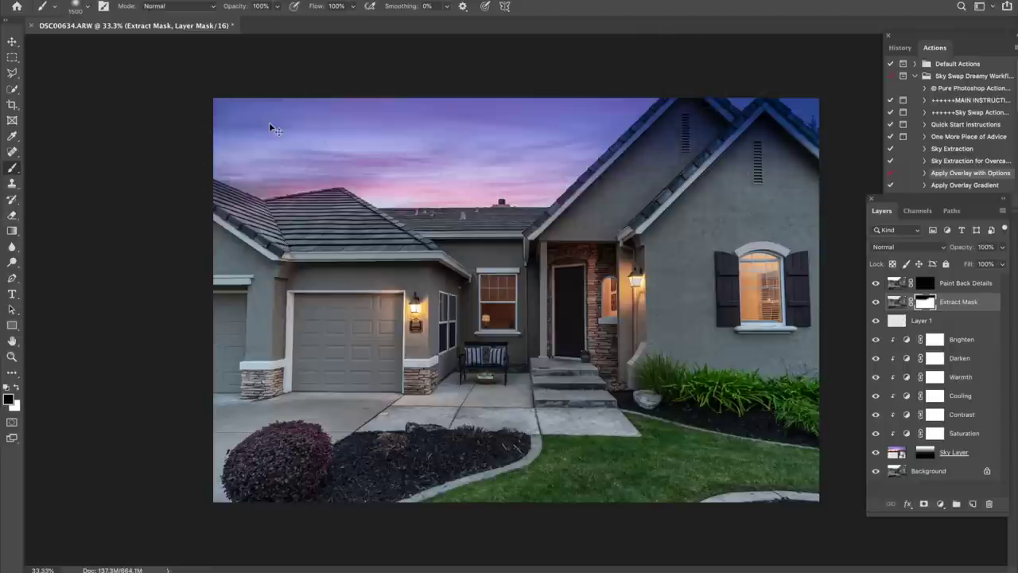
Step: Target the Sky Layer's mask and set the brush to 78% hardness and 300 px for the garage roof
{"action": "key", "text": "ctrl+plus"}
{"action": "key", "text": "ctrl+plus"}
{"action": "left_click_drag", "start_coordinate": [132, 143], "coordinate": [505, 211]}
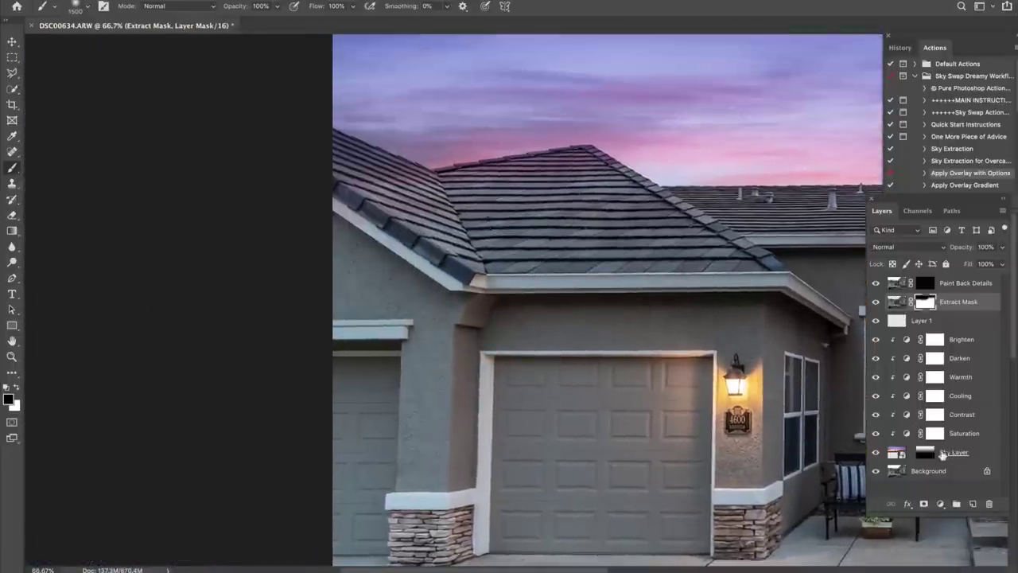
{"action": "left_click", "coordinate": [925, 452]}
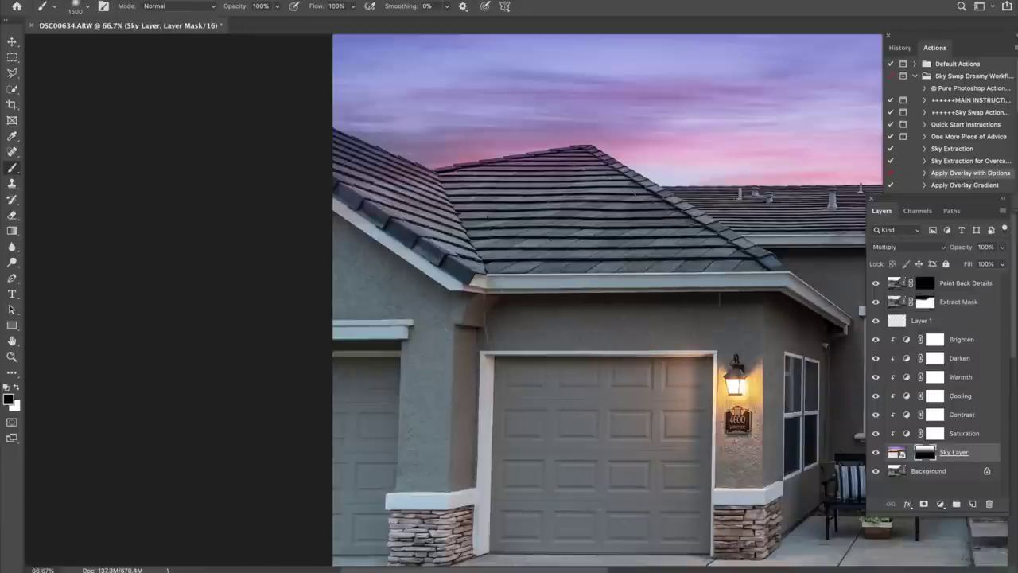
{"action": "right_click", "coordinate": [603, 327]}
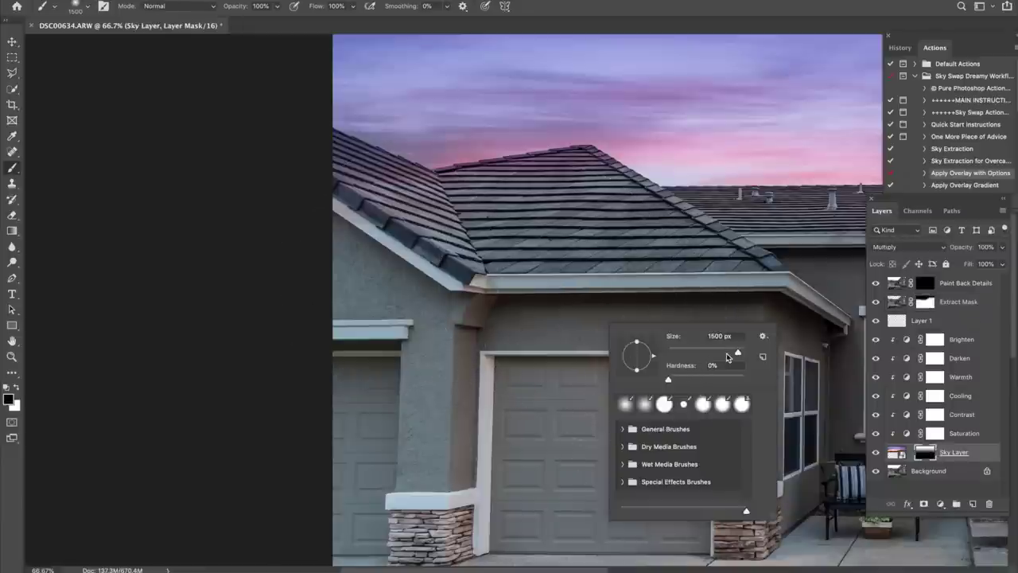
{"action": "left_click_drag", "start_coordinate": [670, 382], "coordinate": [730, 389]}
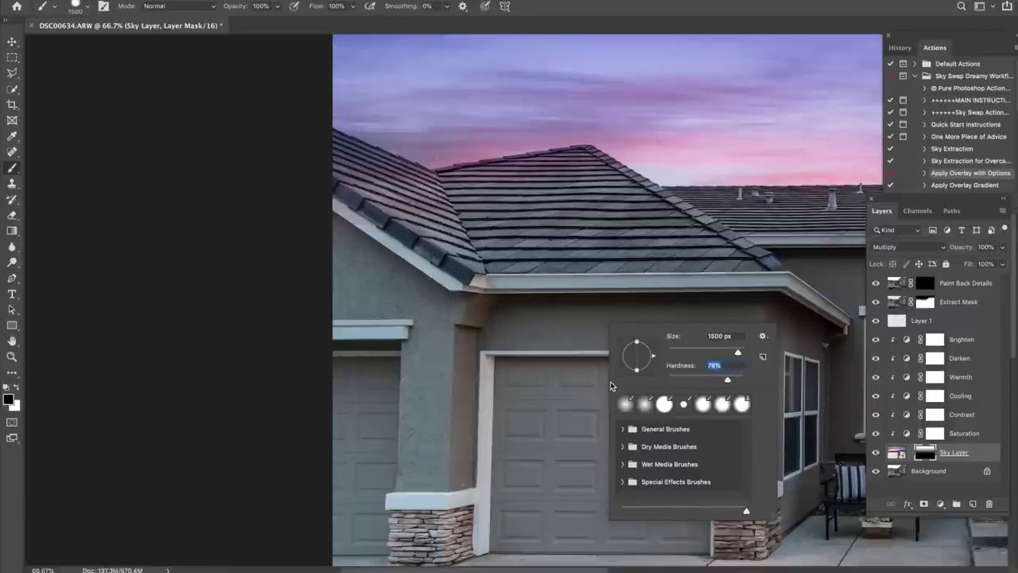
{"action": "left_click", "coordinate": [424, 279]}
{"action": "key", "text": "bracketleft"}
{"action": "key", "text": "bracketleft"}
{"action": "key", "text": "bracketleft"}
{"action": "key", "text": "bracketleft"}
{"action": "key", "text": "bracketleft"}
{"action": "key", "text": "bracketleft"}
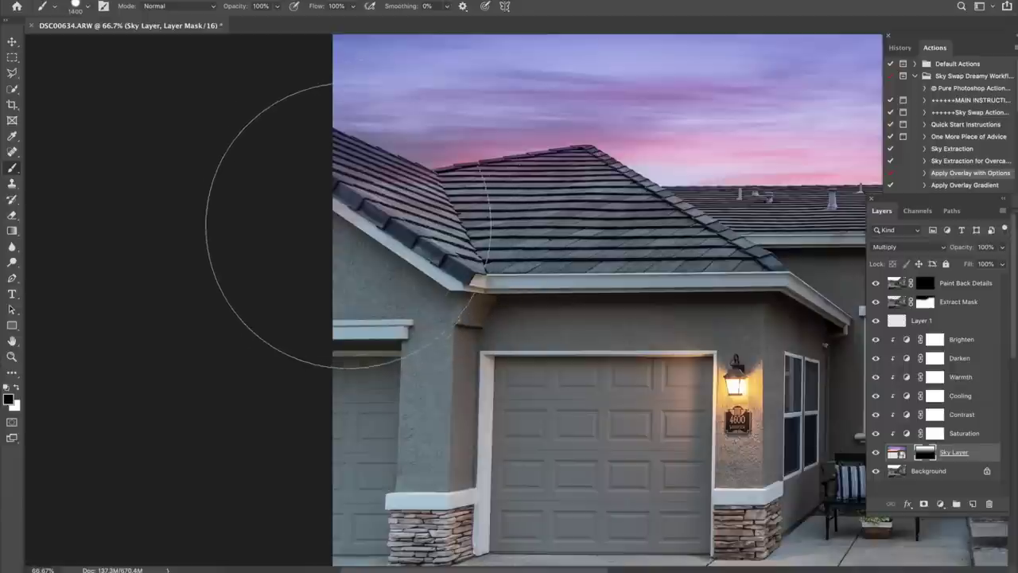
{"action": "key", "text": "bracketleft"}
{"action": "key", "text": "bracketleft"}
{"action": "key", "text": "bracketleft"}
{"action": "key", "text": "bracketleft"}
{"action": "key", "text": "bracketleft"}
{"action": "key", "text": "bracketleft"}
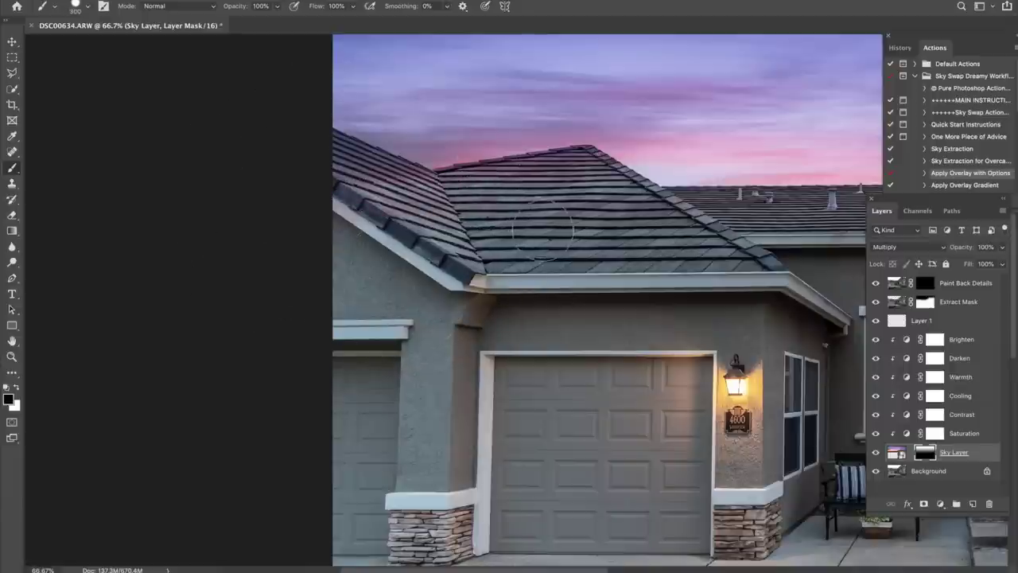
Step: Set the brush to 23% hardness and 700 px, and paint the sky tint off the roofs and gable walls on the Sky Layer's mask
{"action": "right_click", "coordinate": [560, 261]}
{"action": "left_click", "coordinate": [635, 296]}
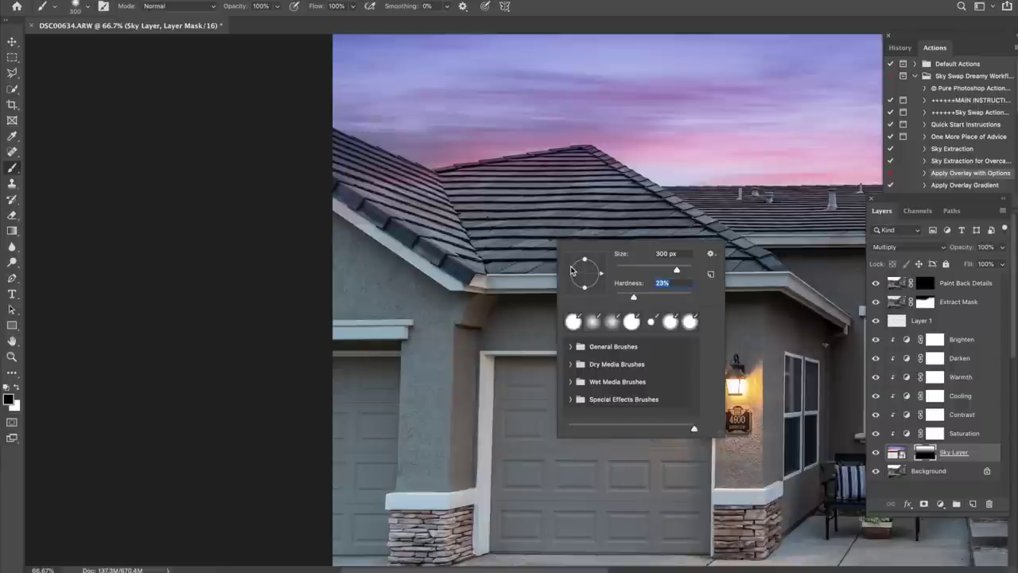
{"action": "key", "text": "Return"}
{"action": "key", "text": "bracketright"}
{"action": "key", "text": "bracketright"}
{"action": "key", "text": "bracketright"}
{"action": "key", "text": "bracketright"}
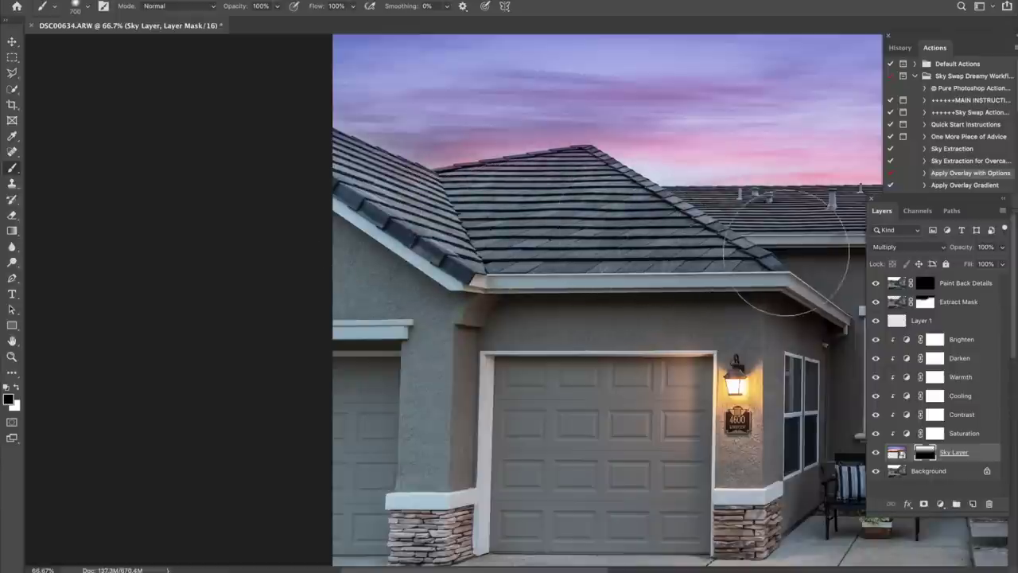
{"action": "left_click_drag", "start_coordinate": [681, 228], "coordinate": [86, 216]}
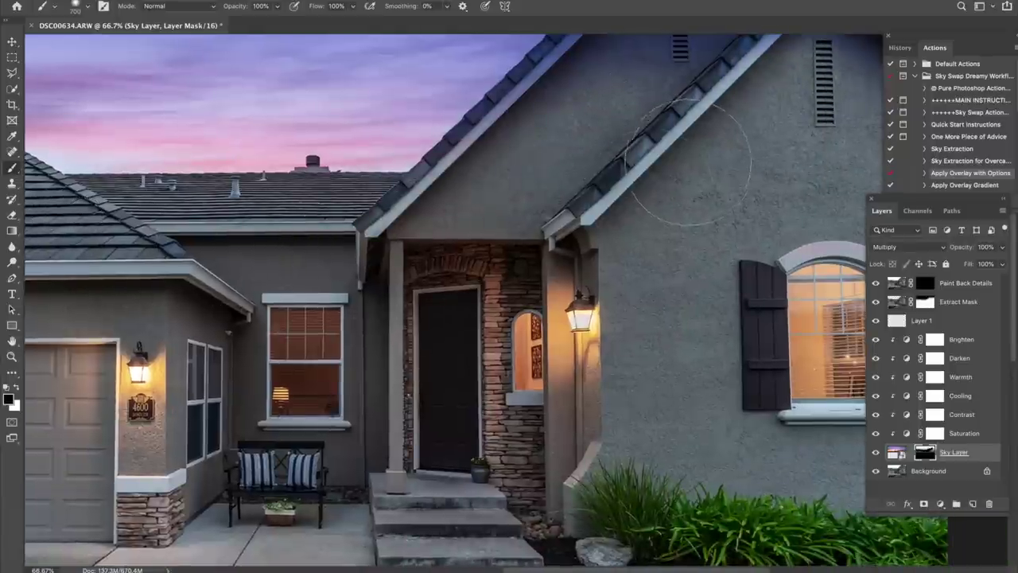
{"action": "left_click_drag", "start_coordinate": [569, 216], "coordinate": [318, 541]}
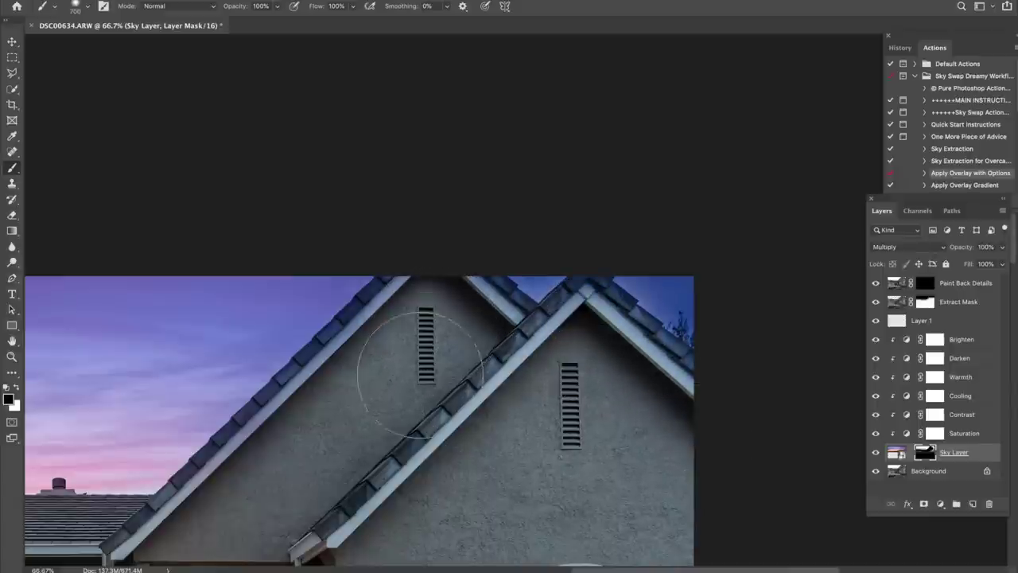
{"action": "key", "text": "ctrl+minus"}
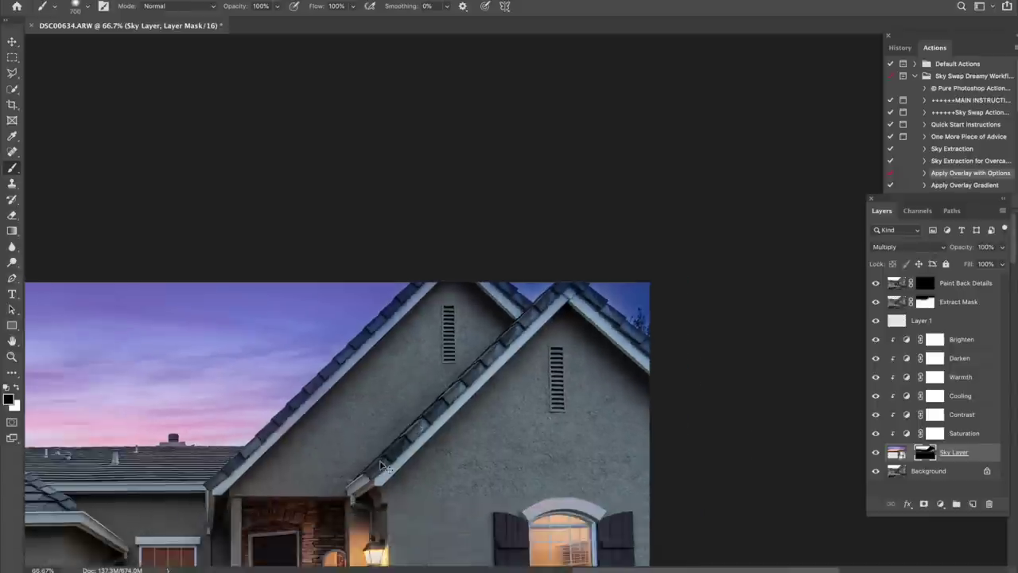
{"action": "key", "text": "ctrl+minus"}
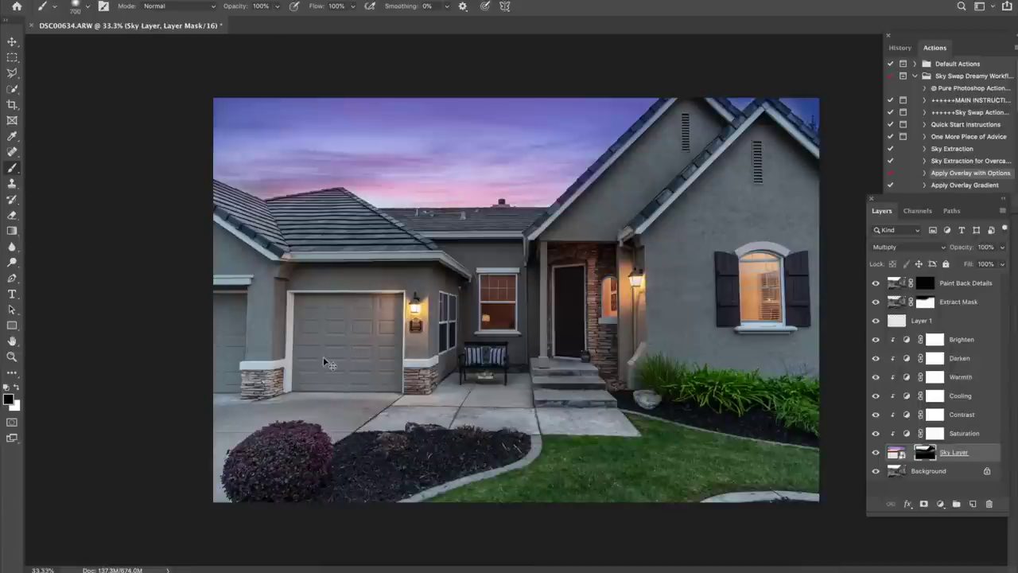
Step: Save and close the sky-replaced front entrance photo and return to Lightroom Classic
{"action": "key", "text": "ctrl+s"}
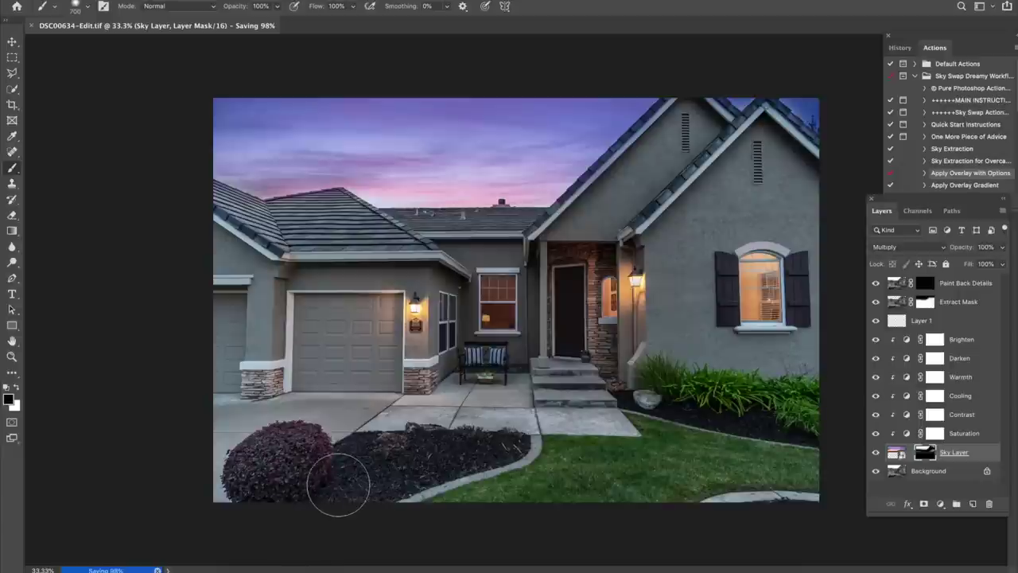
{"action": "key", "text": "ctrl+w"}
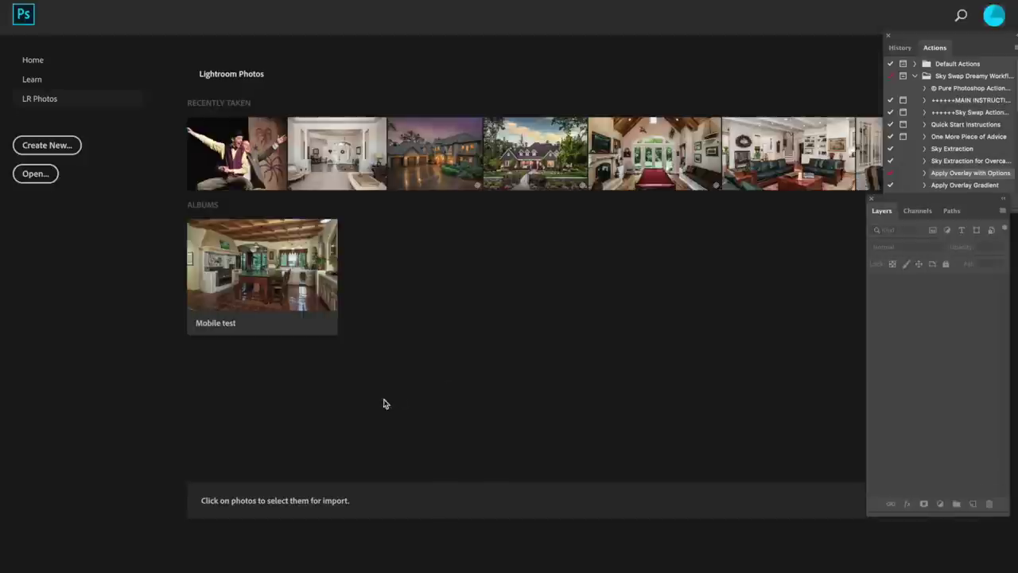
{"action": "left_click", "coordinate": [342, 554]}
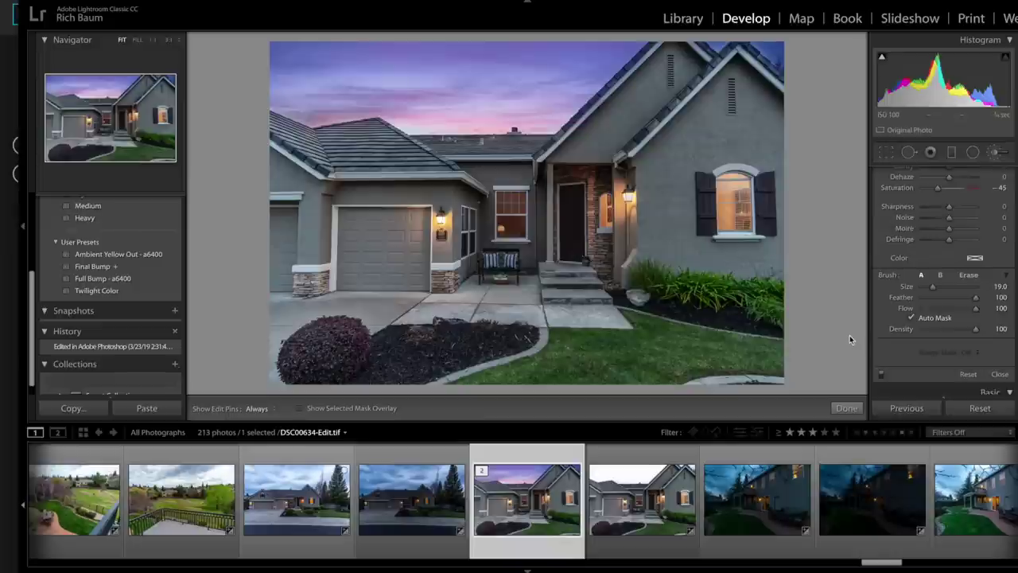
Step: Start a new Adjustment Brush with the Twilight Color preset and paint over the green plants along the front wall
{"action": "left_click", "coordinate": [994, 153]}
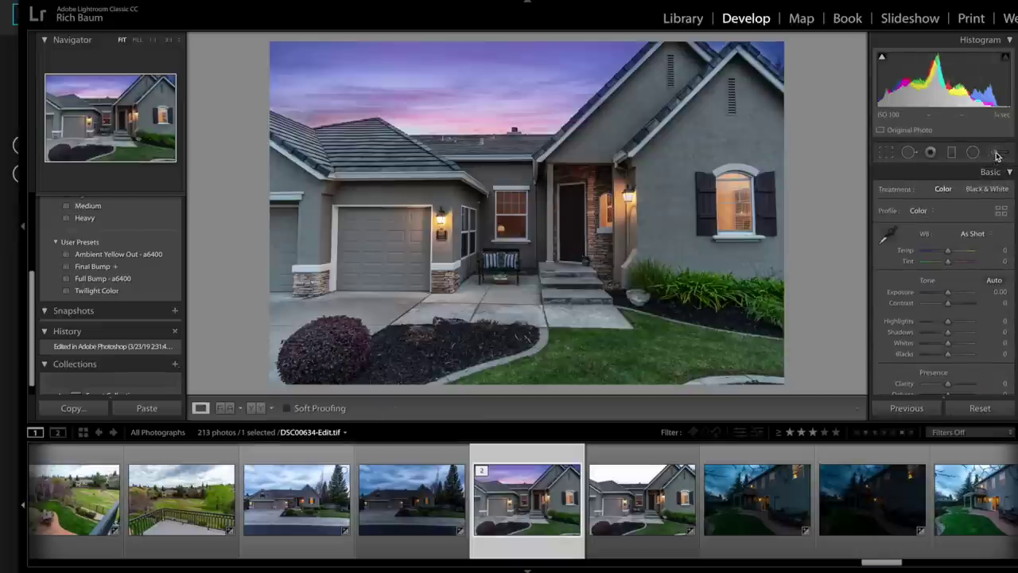
{"action": "left_click", "coordinate": [995, 153]}
{"action": "left_click", "coordinate": [939, 196]}
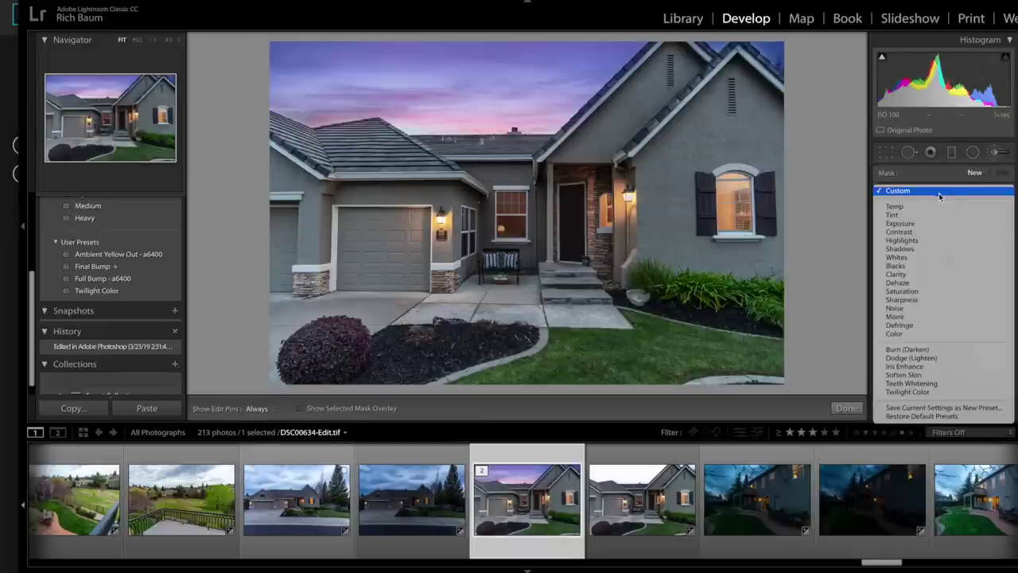
{"action": "left_click", "coordinate": [915, 391]}
{"action": "mouse_move", "coordinate": [647, 294]}
{"action": "left_mouse_down"}
{"action": "mouse_move", "coordinate": [632, 283]}
{"action": "mouse_move", "coordinate": [642, 286]}
{"action": "left_mouse_up"}
{"action": "mouse_move", "coordinate": [672, 318]}
{"action": "left_mouse_down"}
{"action": "mouse_move", "coordinate": [684, 291]}
{"action": "mouse_move", "coordinate": [735, 279]}
{"action": "left_mouse_up"}
{"action": "left_click_drag", "start_coordinate": [716, 322], "coordinate": [783, 278]}
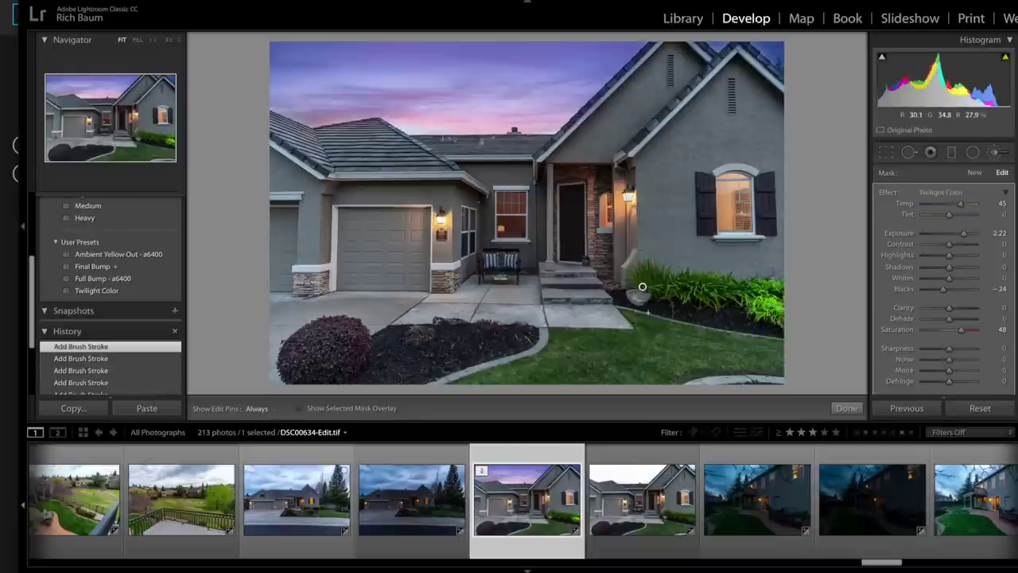
{"action": "key", "text": "alt"}
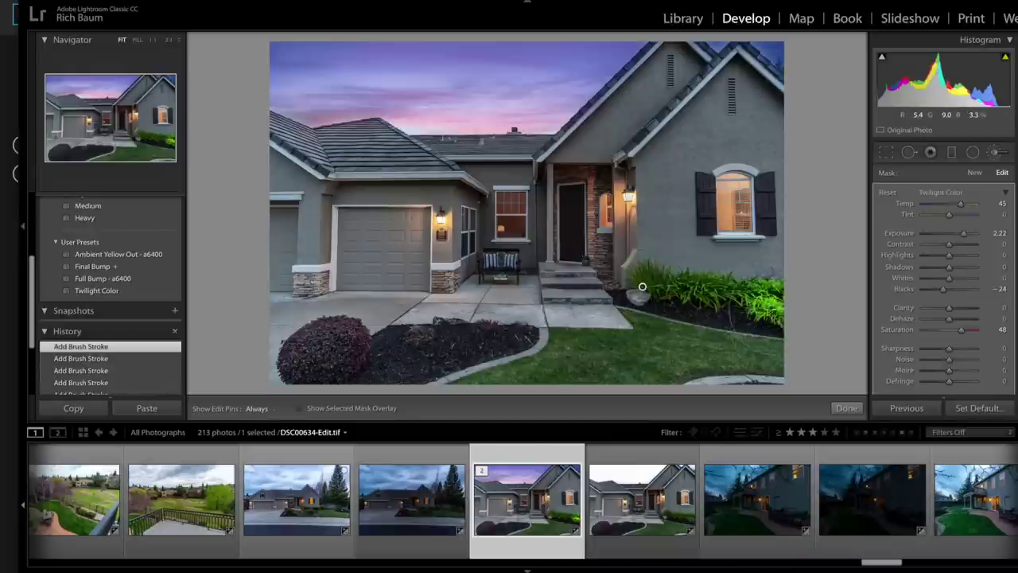
{"action": "key", "text": "h"}
{"action": "key", "text": "h"}
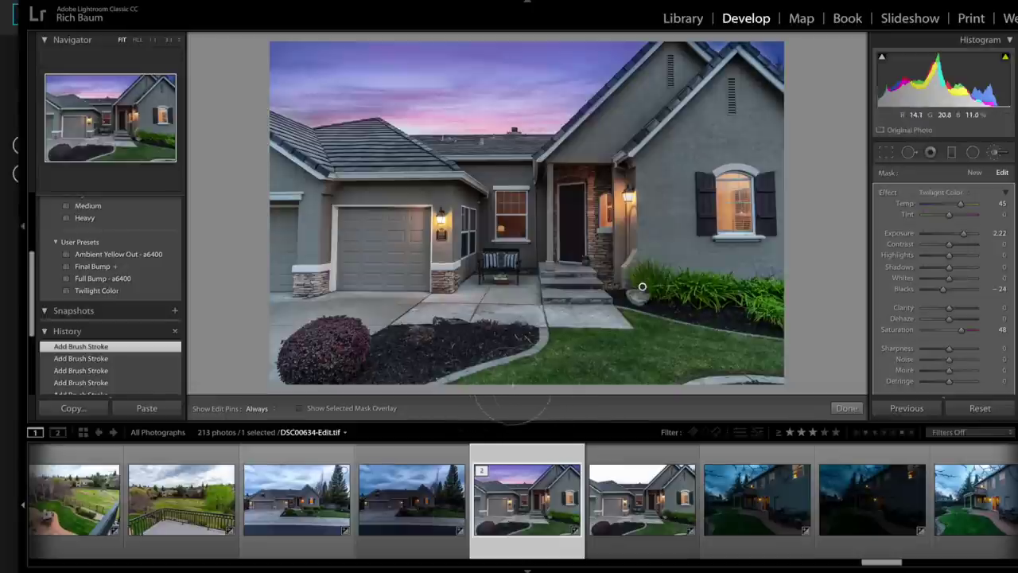
{"action": "mouse_move", "coordinate": [634, 349]}
{"action": "left_mouse_down"}
{"action": "mouse_move", "coordinate": [762, 346]}
{"action": "mouse_move", "coordinate": [741, 324]}
{"action": "left_mouse_up"}
{"action": "key", "text": "ctrl+z"}
{"action": "key", "text": "ctrl+z"}
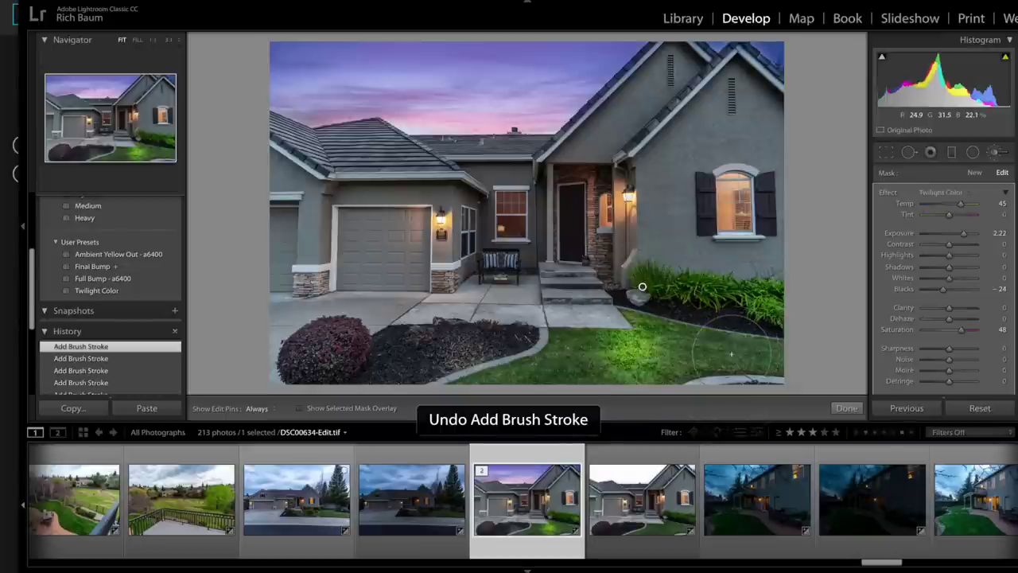
{"action": "key", "text": "ctrl+z"}
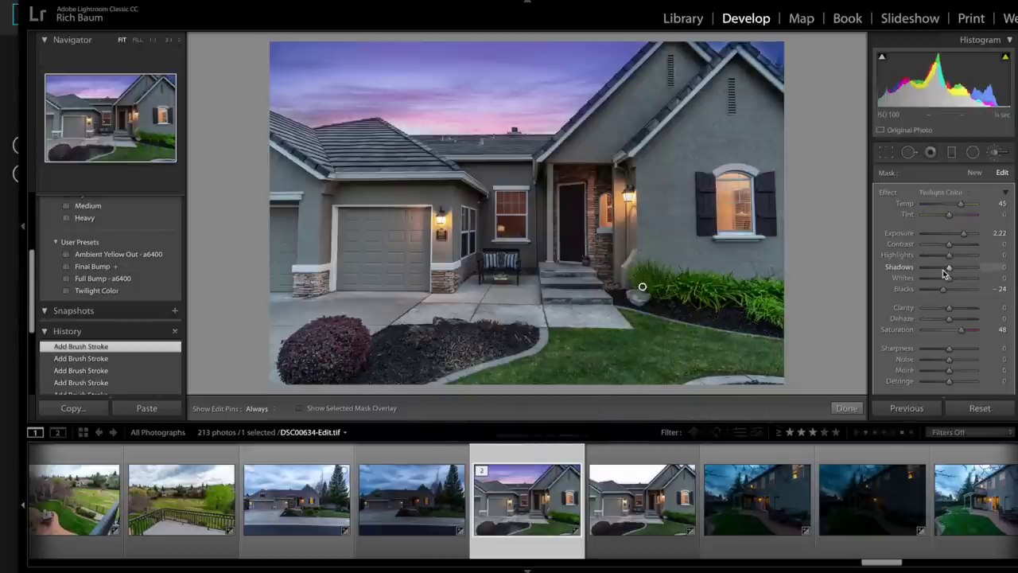
Step: Turn off Auto Mask, set the brush flow to 70, and paint the Twilight Color effect over the mulch bed and front lawn
{"action": "scroll", "coordinate": [951, 263], "scroll_direction": "down", "scroll_amount": 2}
{"action": "scroll", "coordinate": [951, 264], "scroll_direction": "down", "scroll_amount": 5}
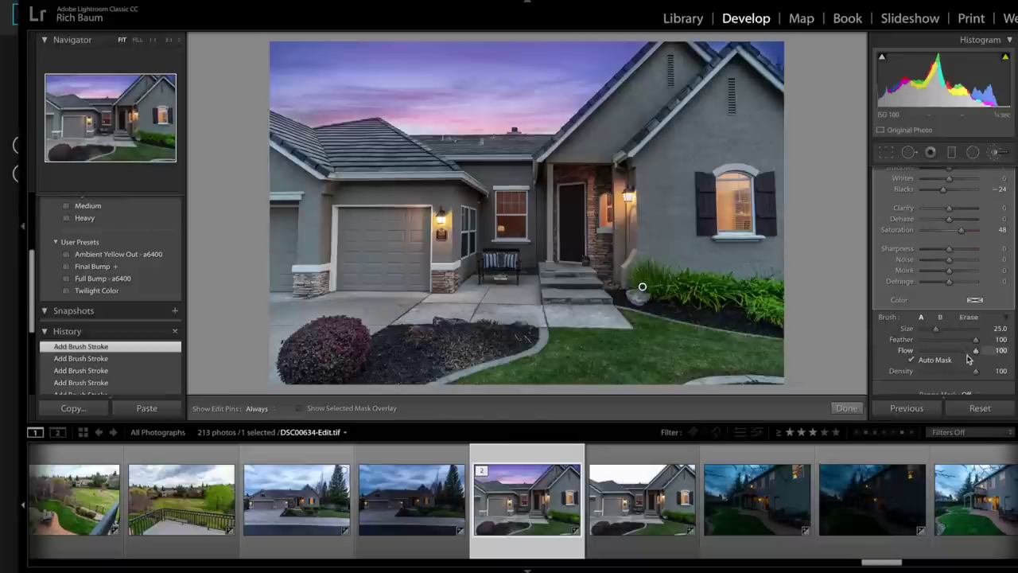
{"action": "left_click_drag", "start_coordinate": [977, 352], "coordinate": [959, 354]}
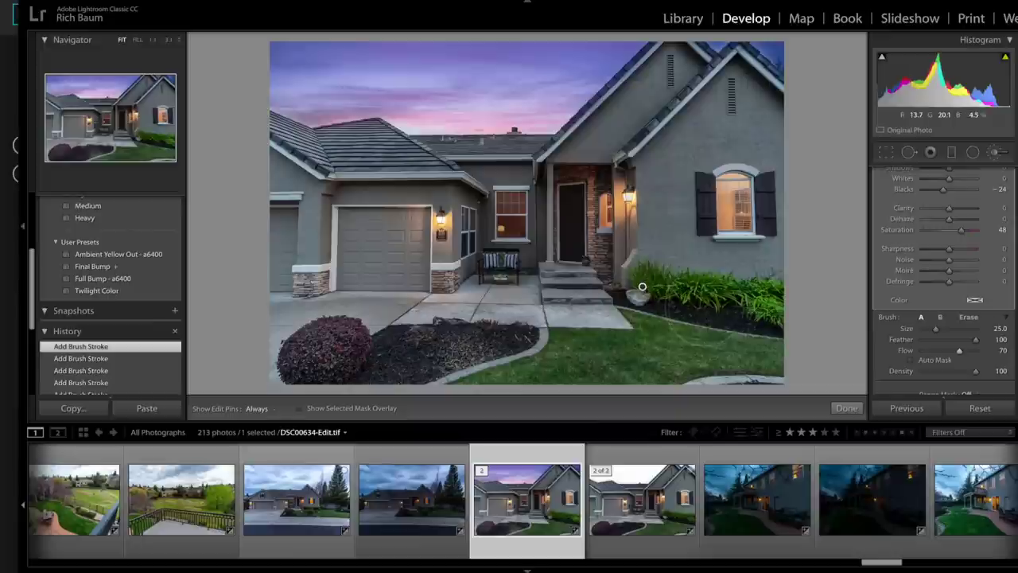
{"action": "left_click_drag", "start_coordinate": [382, 342], "coordinate": [477, 350]}
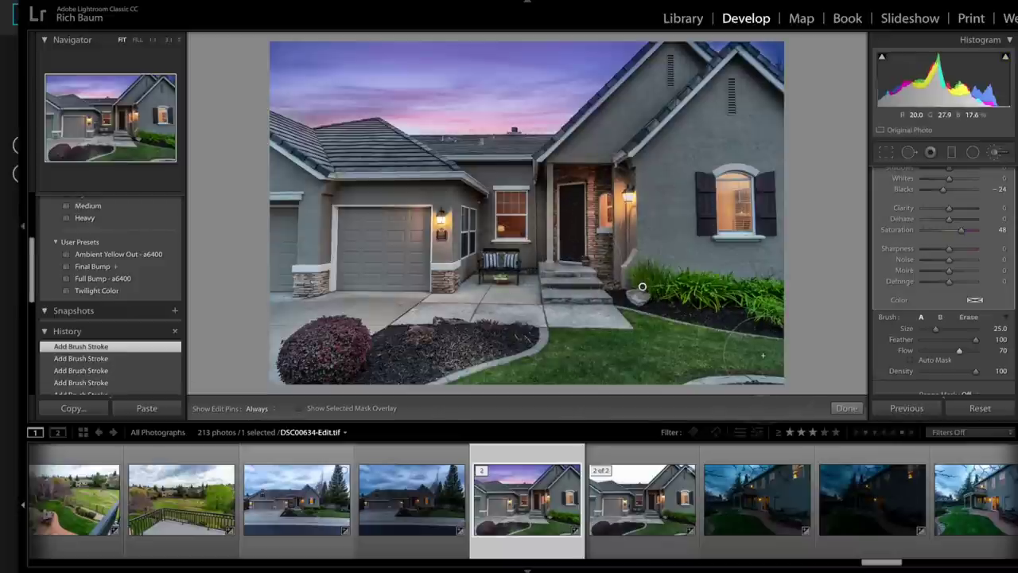
Step: Apply the Medium vignetting preset to the front entrance photo and close the Adjustment Brush
{"action": "scroll", "coordinate": [67, 270], "scroll_direction": "up", "scroll_amount": 1}
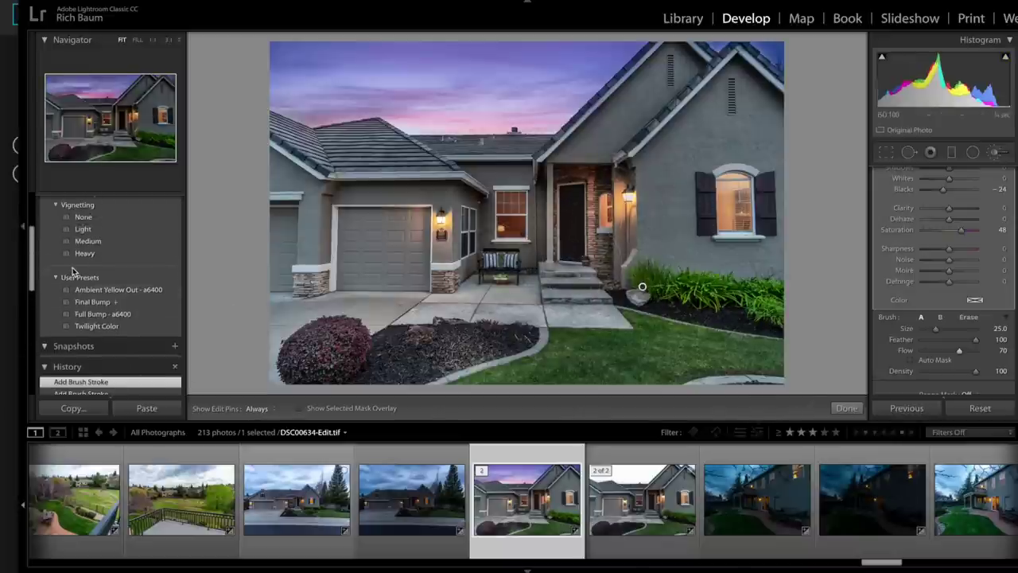
{"action": "left_click", "coordinate": [79, 242]}
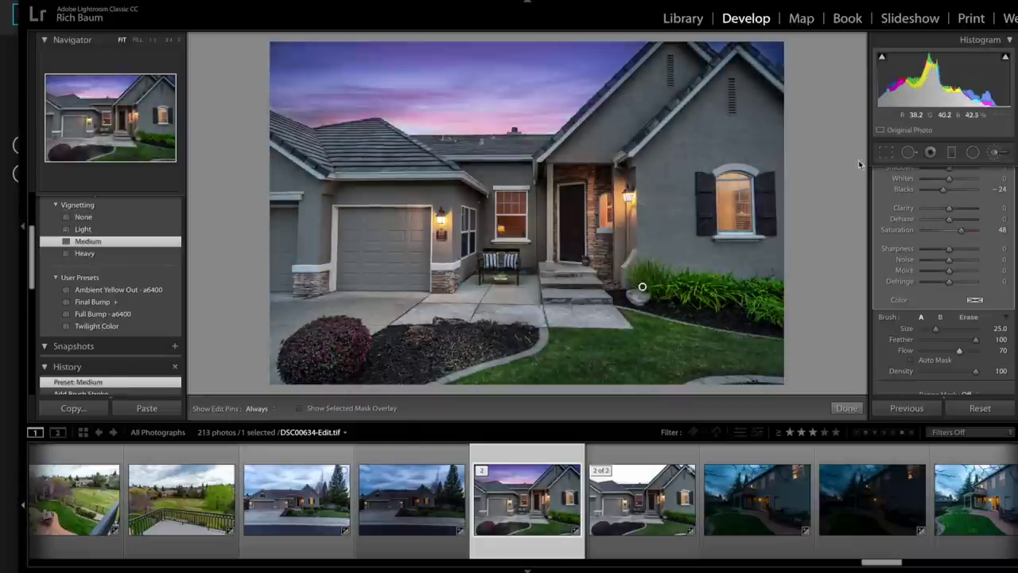
{"action": "scroll", "coordinate": [937, 221], "scroll_direction": "up", "scroll_amount": 3}
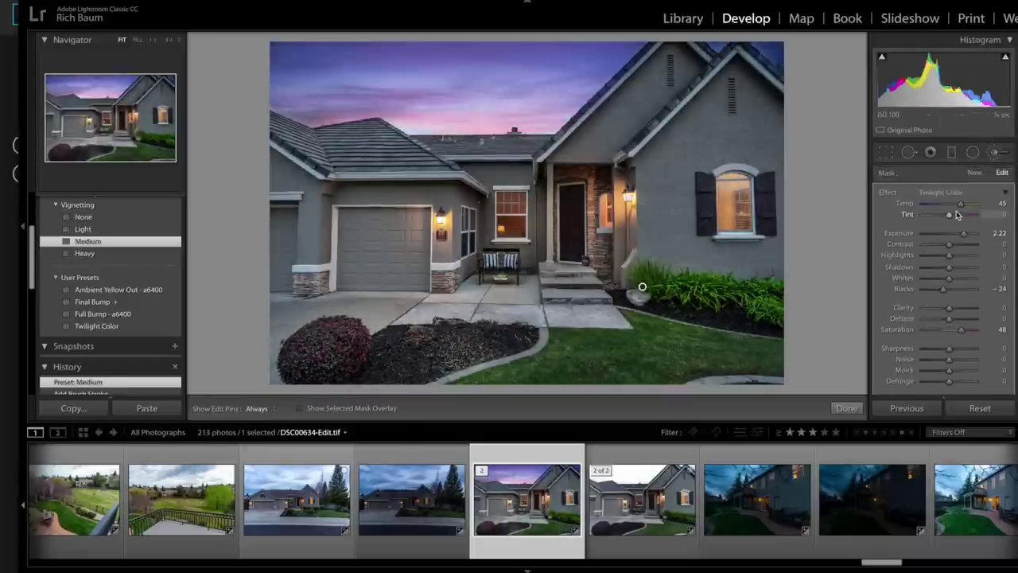
{"action": "left_click", "coordinate": [992, 154]}
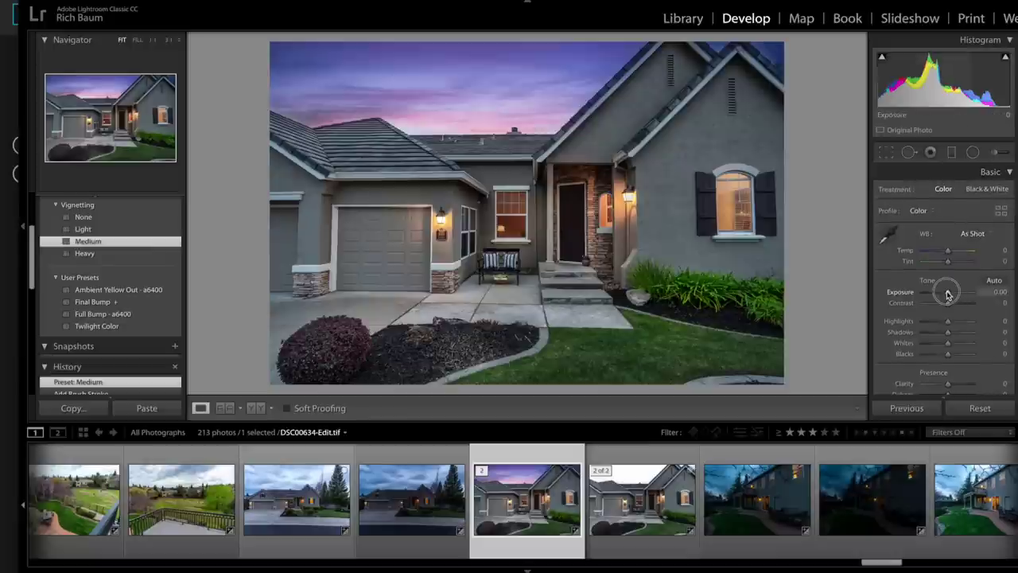
Step: Set the front entrance photo's Exposure to -0.20, Dehaze to +12, Vibrance to +22 and Temp to +3
{"action": "left_click_drag", "start_coordinate": [948, 295], "coordinate": [945, 294]}
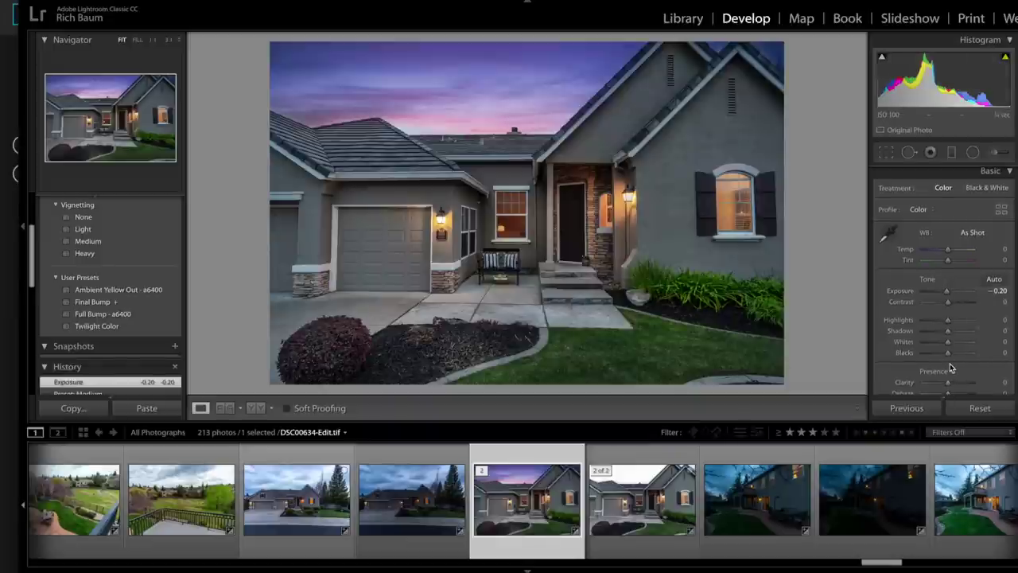
{"action": "scroll", "coordinate": [948, 382], "scroll_direction": "down", "scroll_amount": 1}
{"action": "left_click_drag", "start_coordinate": [949, 372], "coordinate": [954, 380]}
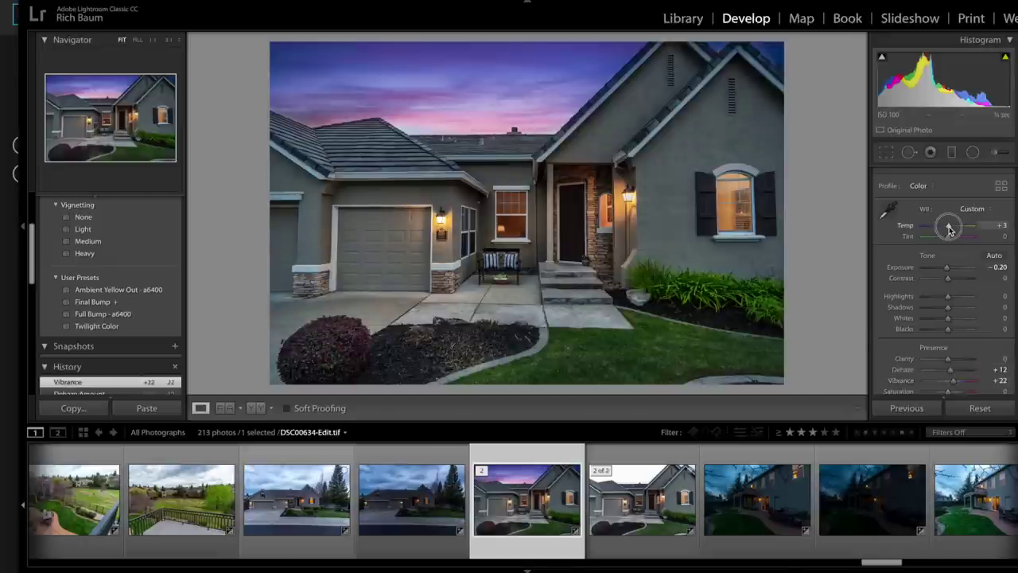
Step: Straighten the front entrance photo's perspective with Auto Upright
{"action": "scroll", "coordinate": [947, 231], "scroll_direction": "down", "scroll_amount": 15}
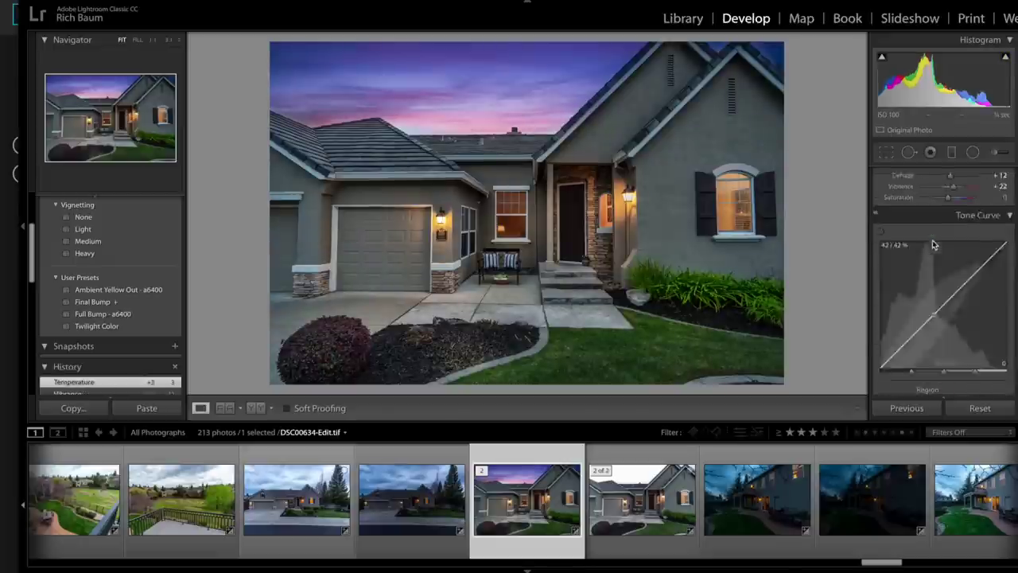
{"action": "scroll", "coordinate": [948, 199], "scroll_direction": "up", "scroll_amount": 1}
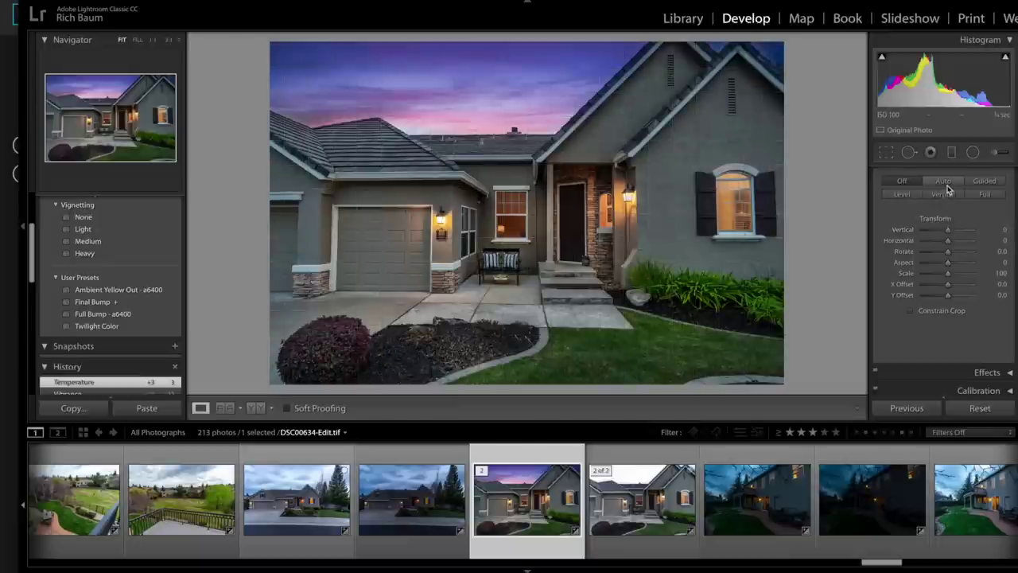
{"action": "left_click", "coordinate": [943, 182]}
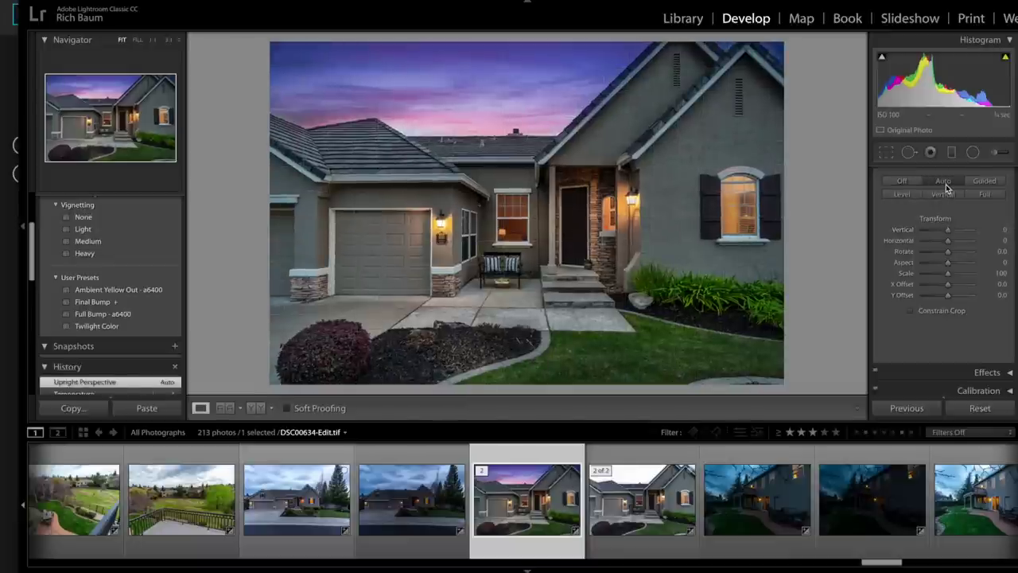
Step: Compare the elevated dusk driveway shots, select DSC00662.ARW and apply the Full Bump - a6400 preset
{"action": "scroll", "coordinate": [725, 513], "scroll_direction": "down", "scroll_amount": 5}
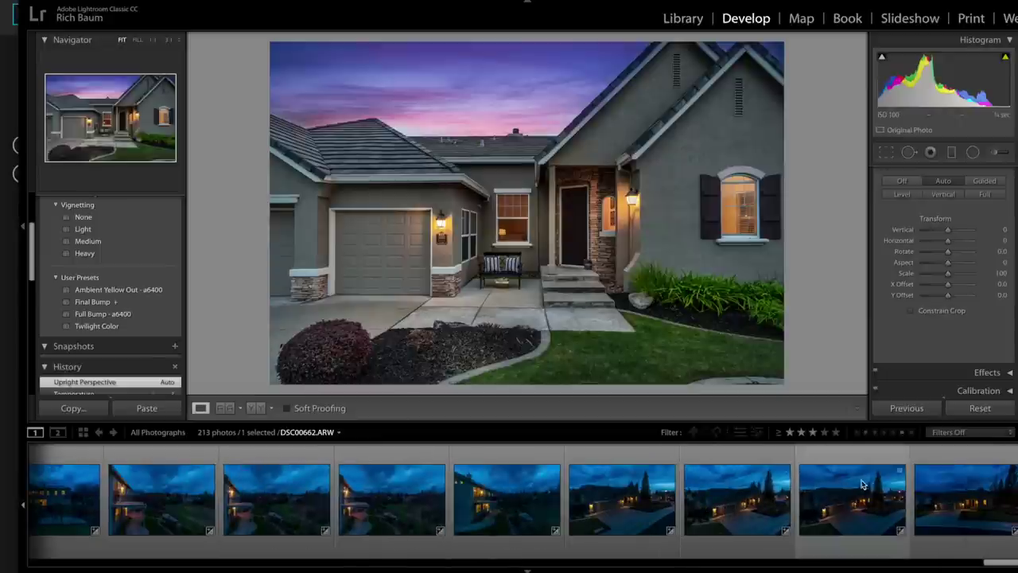
{"action": "left_click", "coordinate": [851, 510]}
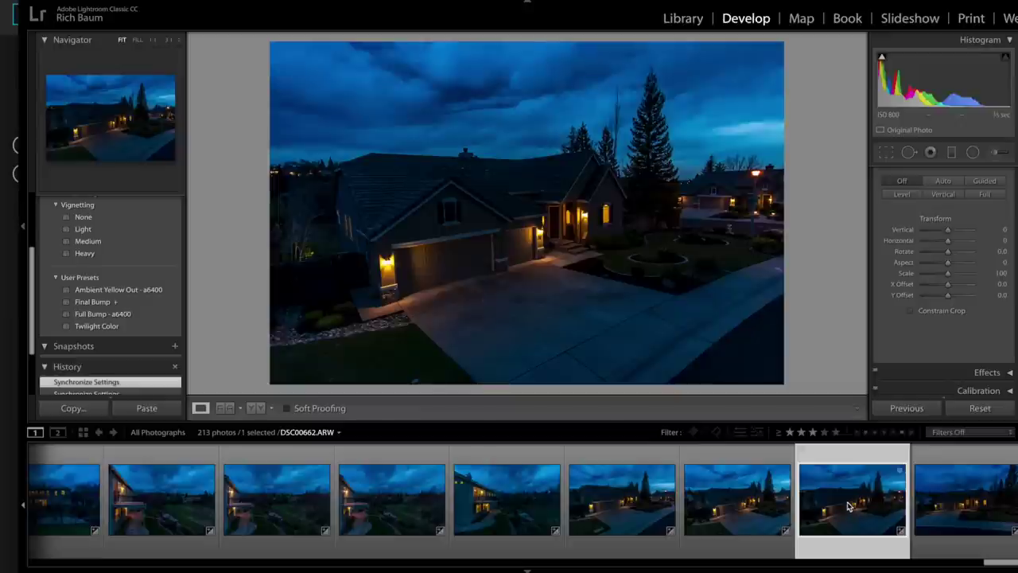
{"action": "left_click", "coordinate": [768, 515]}
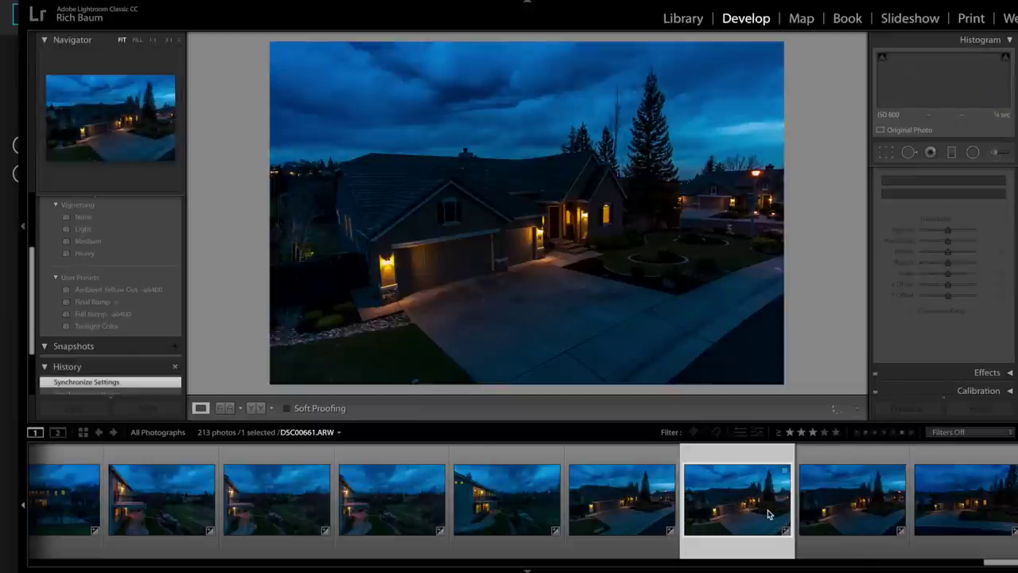
{"action": "left_click", "coordinate": [859, 507]}
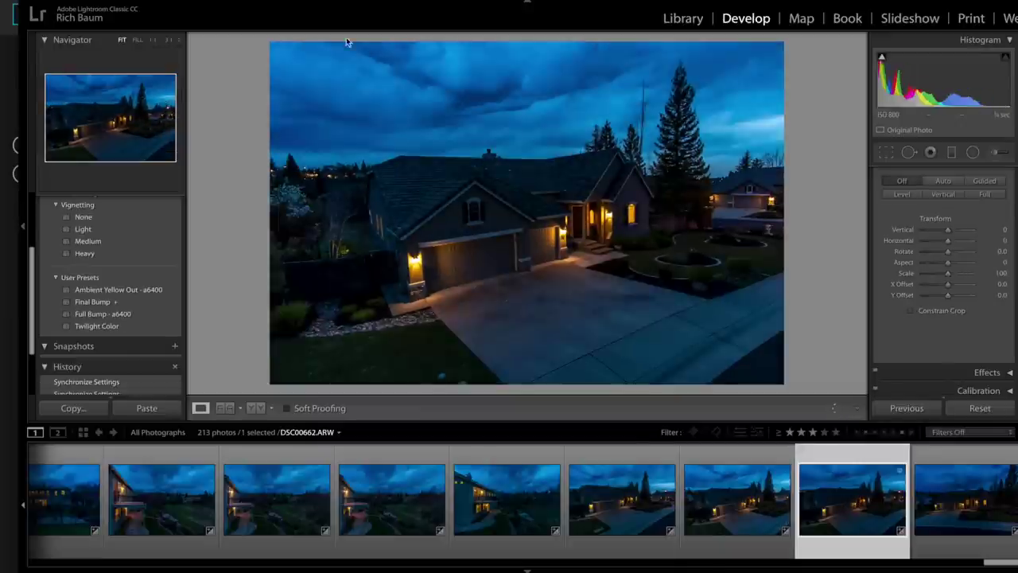
{"action": "left_click", "coordinate": [98, 317]}
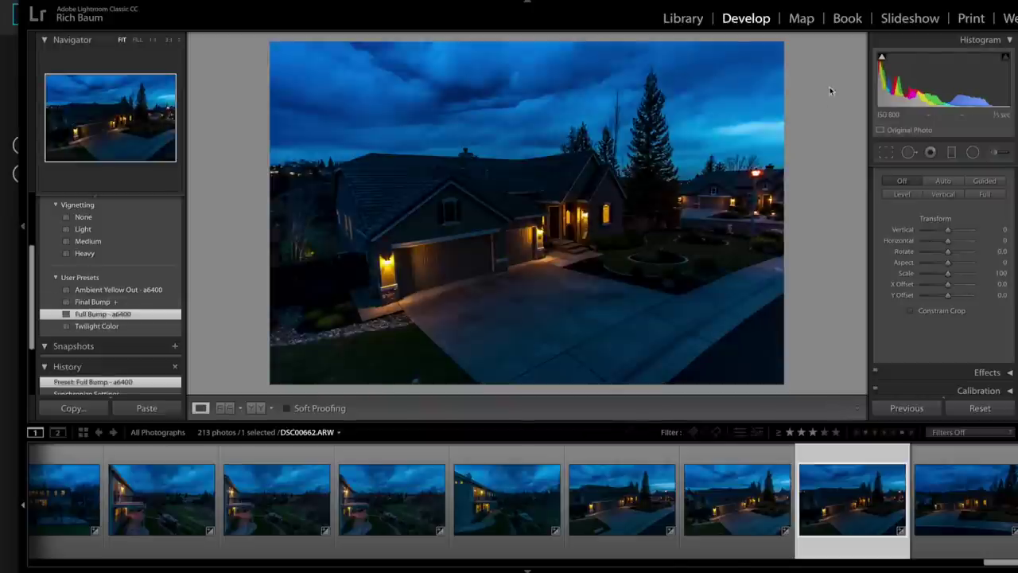
Step: Set the Exposure to +0.60, sample the white balance from the garage door, and set the Temp to 6,321
{"action": "scroll", "coordinate": [952, 221], "scroll_direction": "up", "scroll_amount": 5}
{"action": "scroll", "coordinate": [952, 220], "scroll_direction": "up", "scroll_amount": 10}
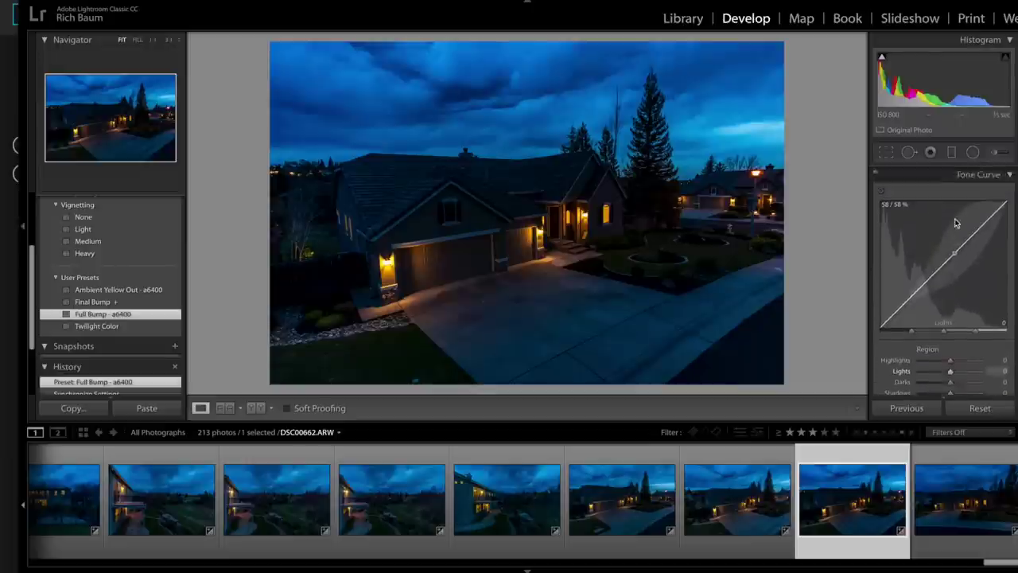
{"action": "left_click_drag", "start_coordinate": [944, 292], "coordinate": [952, 297]}
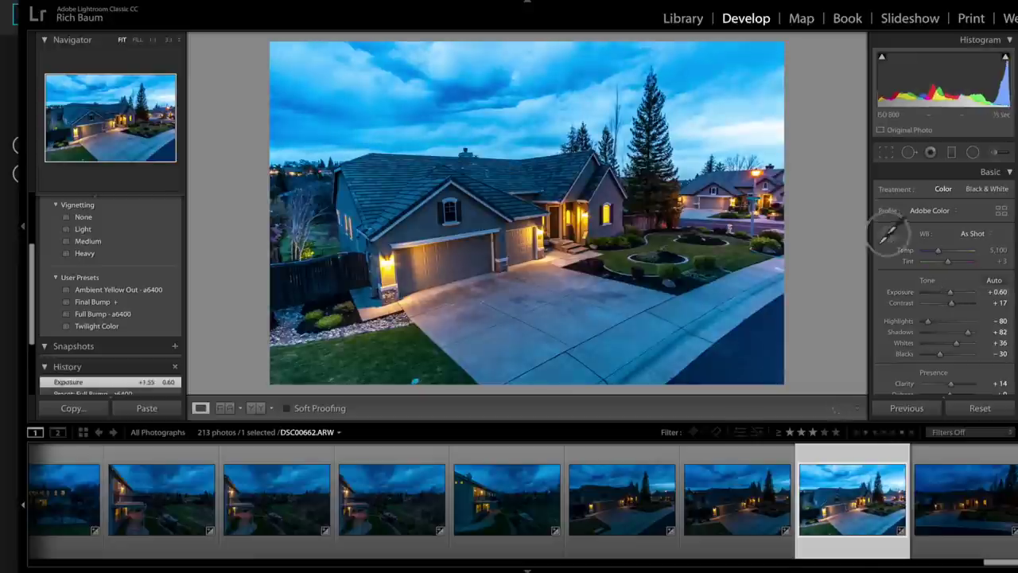
{"action": "left_click", "coordinate": [887, 234]}
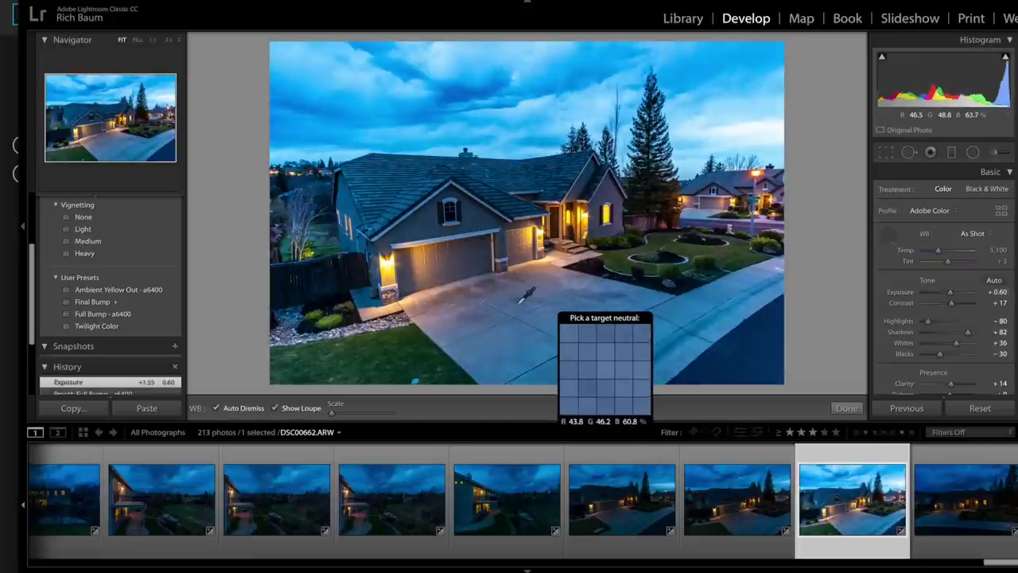
{"action": "left_click", "coordinate": [469, 253]}
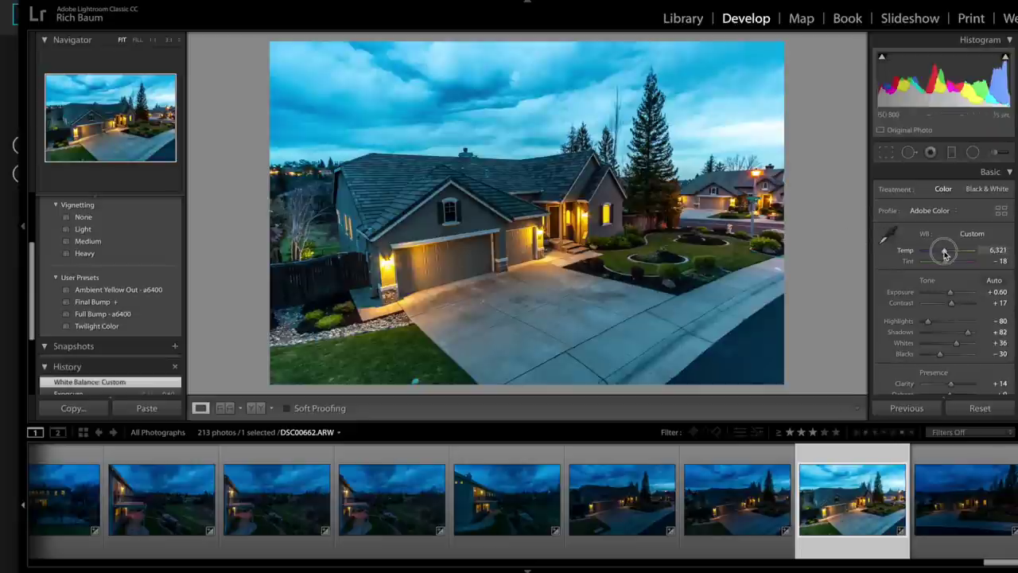
{"action": "left_click_drag", "start_coordinate": [944, 252], "coordinate": [945, 253]}
Step: Set the blue saturation to -100 and the blue luminance to +23 for the dusk driveway shot
{"action": "scroll", "coordinate": [930, 262], "scroll_direction": "down", "scroll_amount": 6}
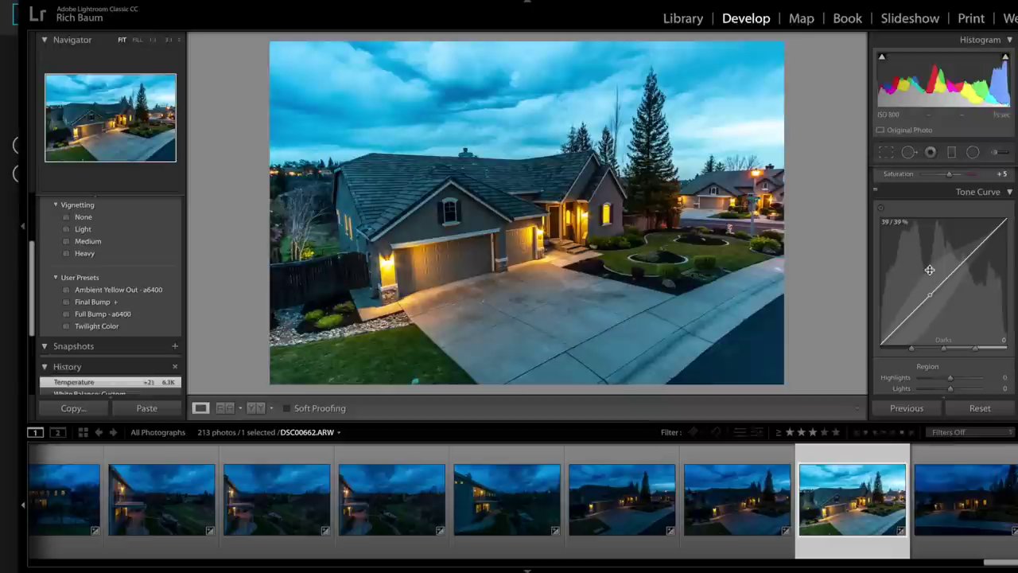
{"action": "scroll", "coordinate": [929, 271], "scroll_direction": "down", "scroll_amount": 5}
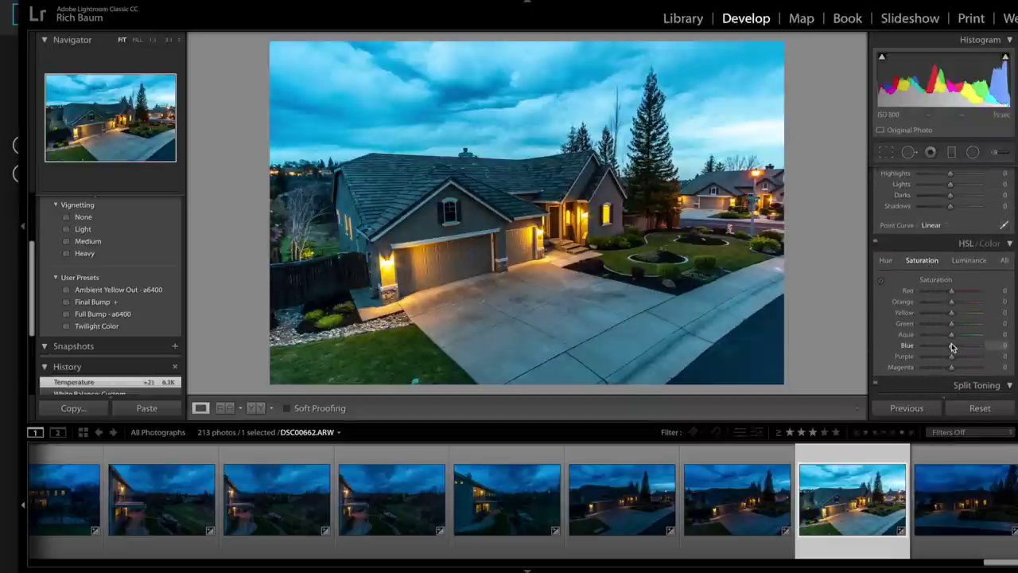
{"action": "left_click_drag", "start_coordinate": [952, 347], "coordinate": [909, 347]}
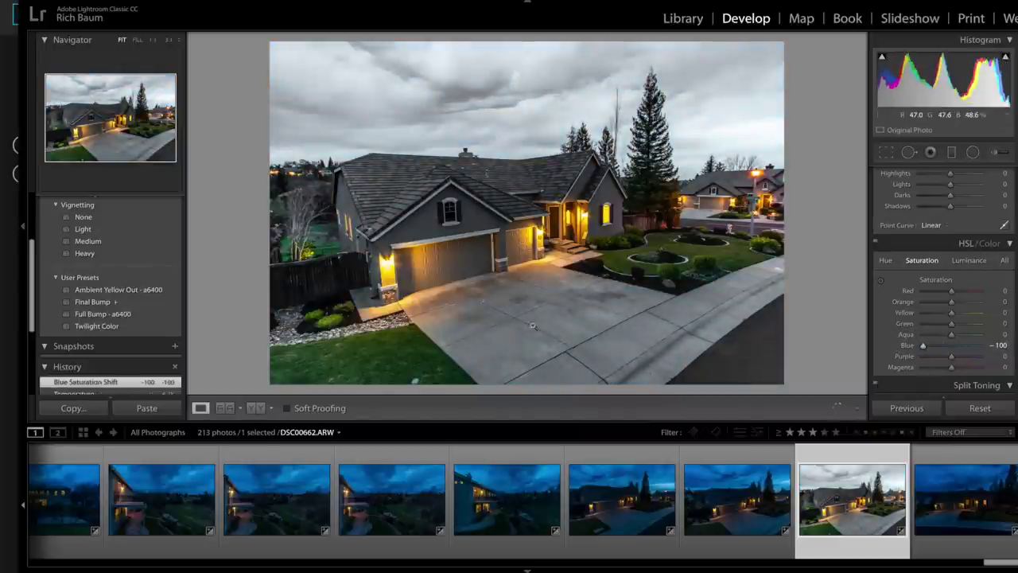
{"action": "left_click", "coordinate": [968, 261]}
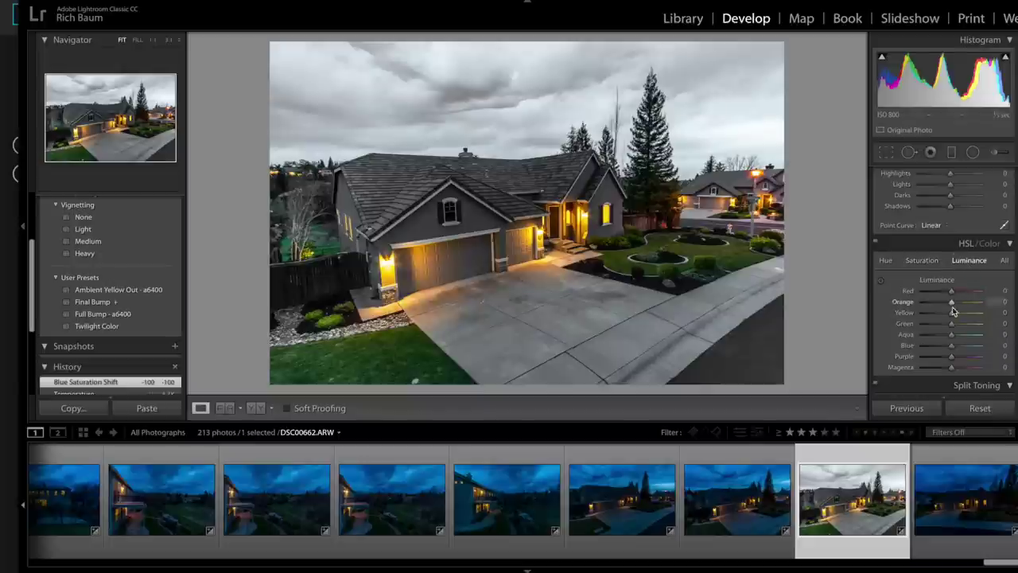
{"action": "mouse_move", "coordinate": [952, 345]}
{"action": "left_mouse_down"}
{"action": "mouse_move", "coordinate": [970, 350]}
{"action": "mouse_move", "coordinate": [957, 344]}
{"action": "left_mouse_up"}
Step: Start an Adjustment Brush with Exposure 1.09 and Saturation -32 and paint over the cloudy sky to whiten it
{"action": "left_click", "coordinate": [992, 155]}
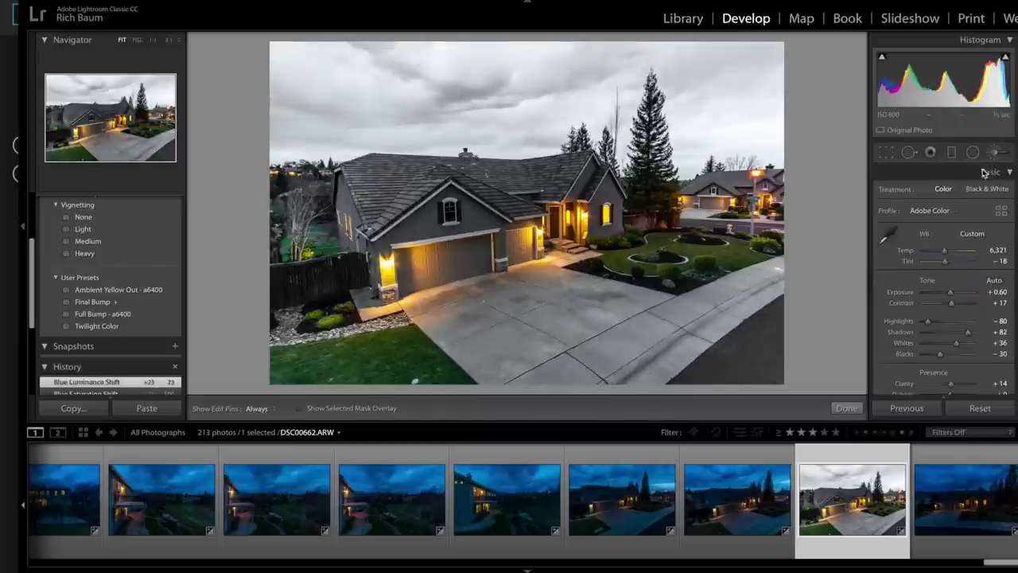
{"action": "left_click", "coordinate": [943, 193]}
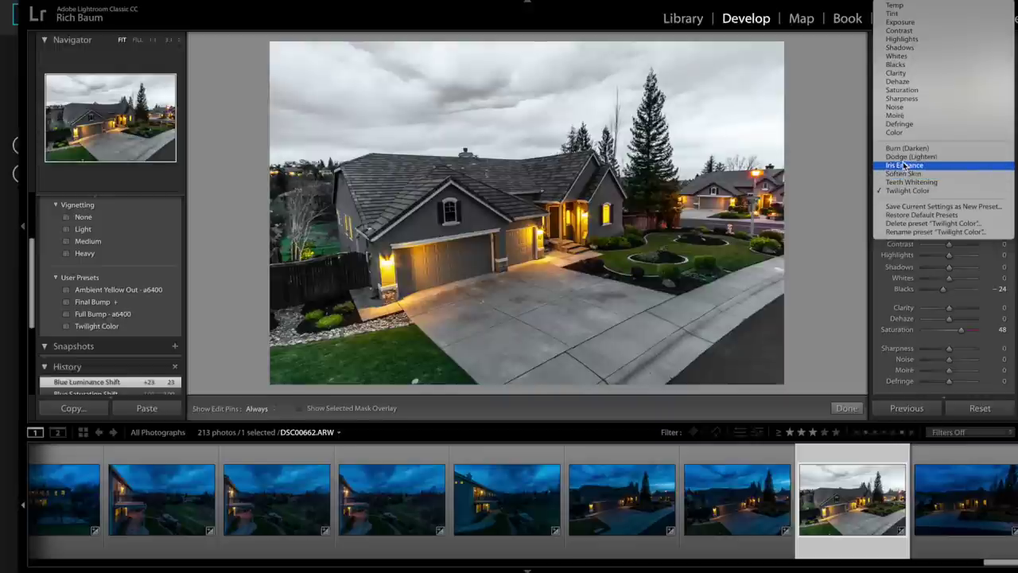
{"action": "left_click", "coordinate": [903, 23]}
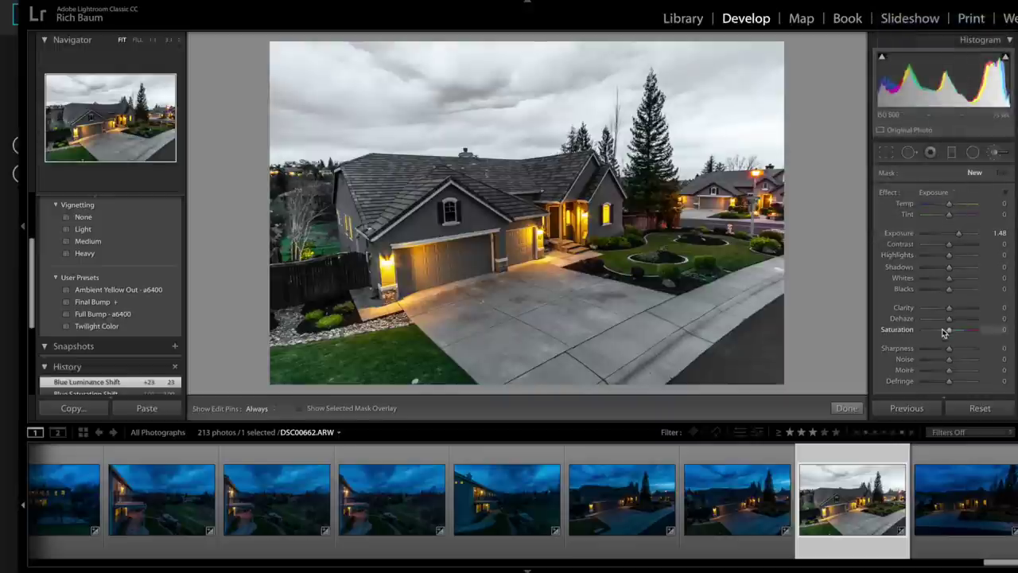
{"action": "left_click_drag", "start_coordinate": [950, 331], "coordinate": [941, 331]}
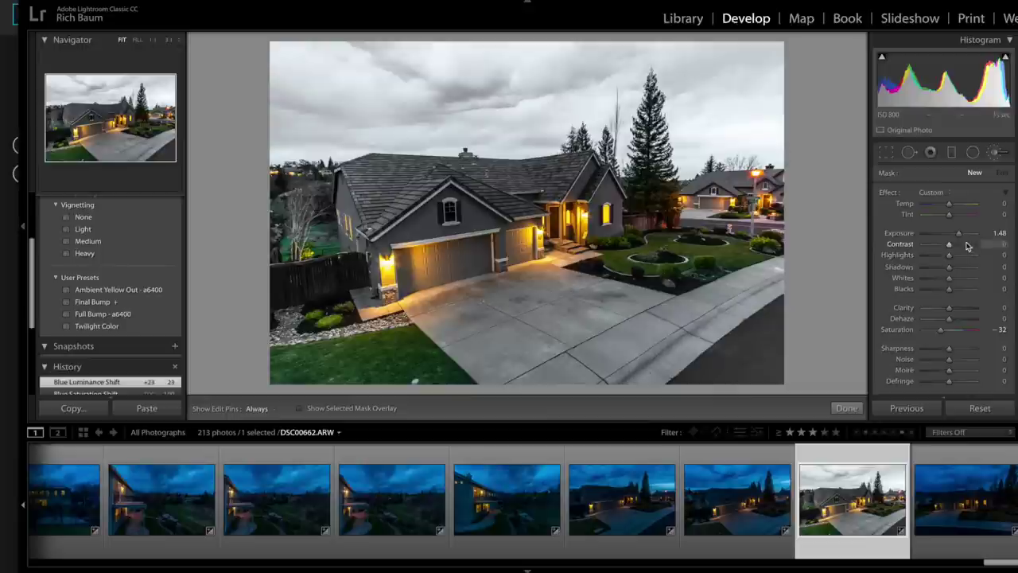
{"action": "key", "text": "h"}
{"action": "mouse_move", "coordinate": [688, 56]}
{"action": "left_mouse_down"}
{"action": "mouse_move", "coordinate": [722, 66]}
{"action": "mouse_move", "coordinate": [325, 66]}
{"action": "mouse_move", "coordinate": [326, 78]}
{"action": "left_mouse_up"}
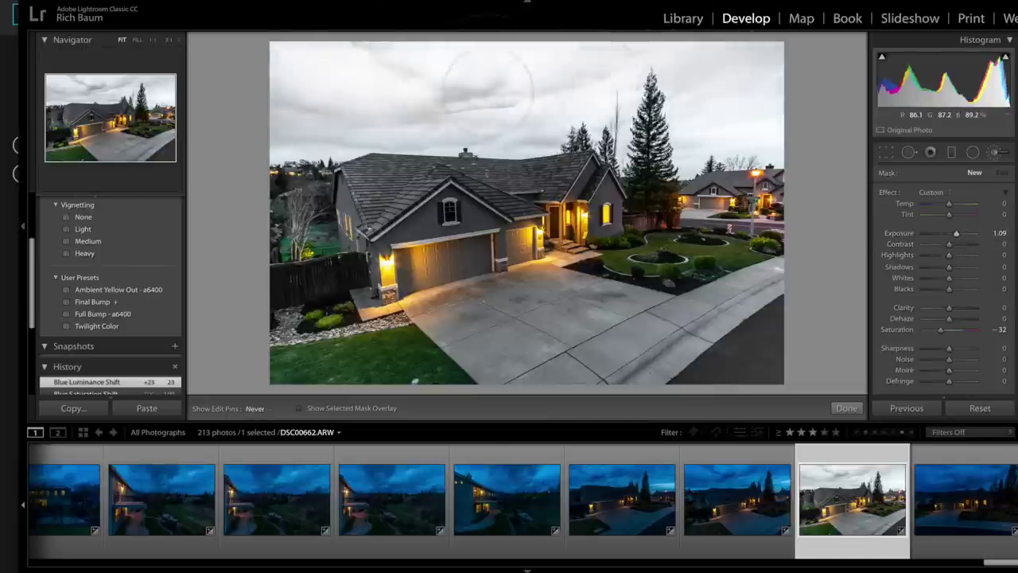
{"action": "mouse_move", "coordinate": [417, 101]}
{"action": "left_mouse_down"}
{"action": "mouse_move", "coordinate": [341, 88]}
{"action": "mouse_move", "coordinate": [386, 91]}
{"action": "mouse_move", "coordinate": [298, 123]}
{"action": "mouse_move", "coordinate": [371, 101]}
{"action": "left_mouse_up"}
{"action": "mouse_move", "coordinate": [676, 62]}
{"action": "left_mouse_down"}
{"action": "mouse_move", "coordinate": [727, 91]}
{"action": "mouse_move", "coordinate": [727, 109]}
{"action": "mouse_move", "coordinate": [764, 65]}
{"action": "mouse_move", "coordinate": [550, 63]}
{"action": "mouse_move", "coordinate": [557, 79]}
{"action": "mouse_move", "coordinate": [519, 84]}
{"action": "left_mouse_up"}
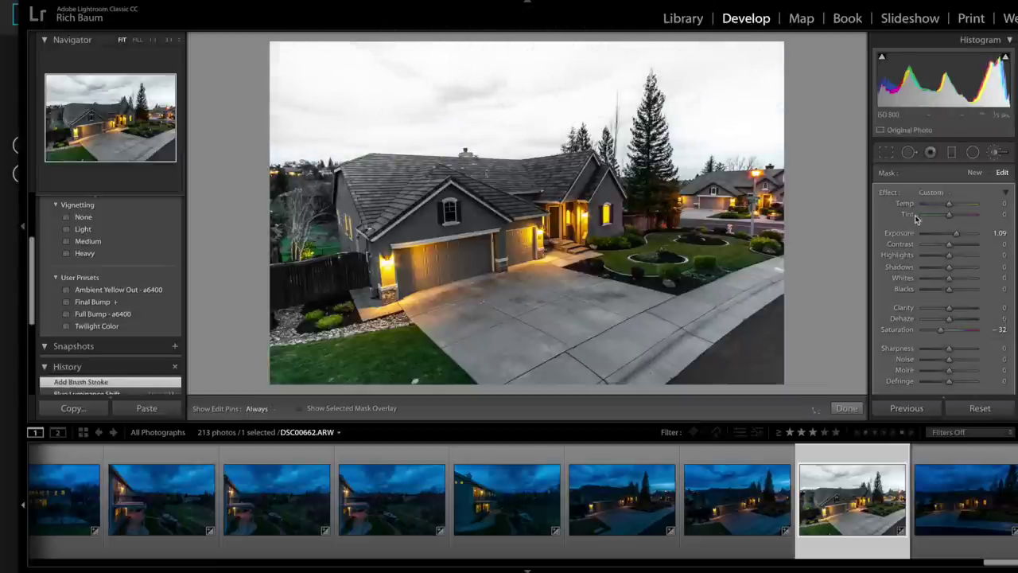
Step: Start a second Adjustment Brush mask with the same settings and paint over the remaining sky to whiten it further
{"action": "left_click", "coordinate": [974, 172]}
{"action": "key", "text": "h"}
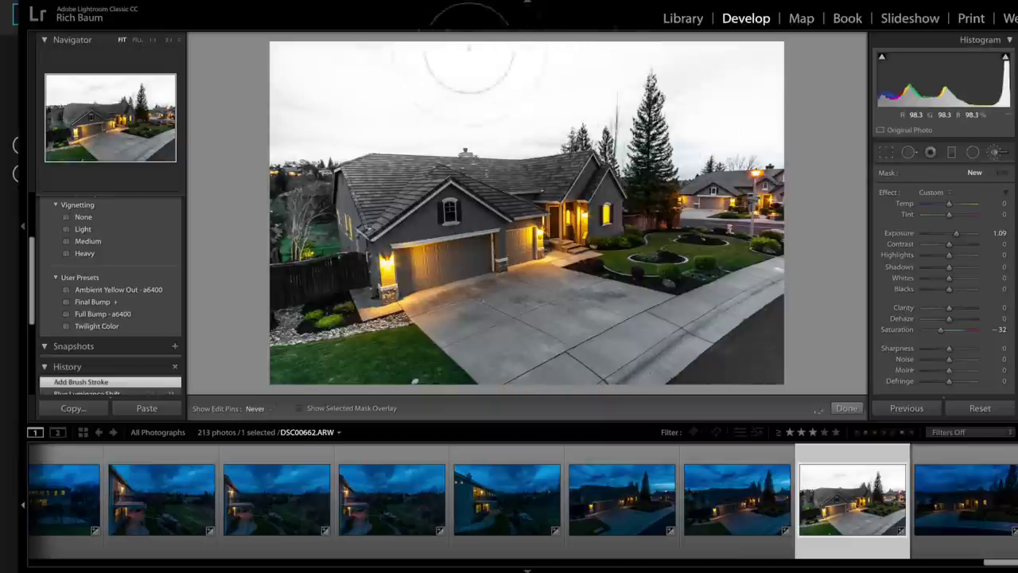
{"action": "key", "text": "h"}
{"action": "left_click_drag", "start_coordinate": [741, 76], "coordinate": [739, 143]}
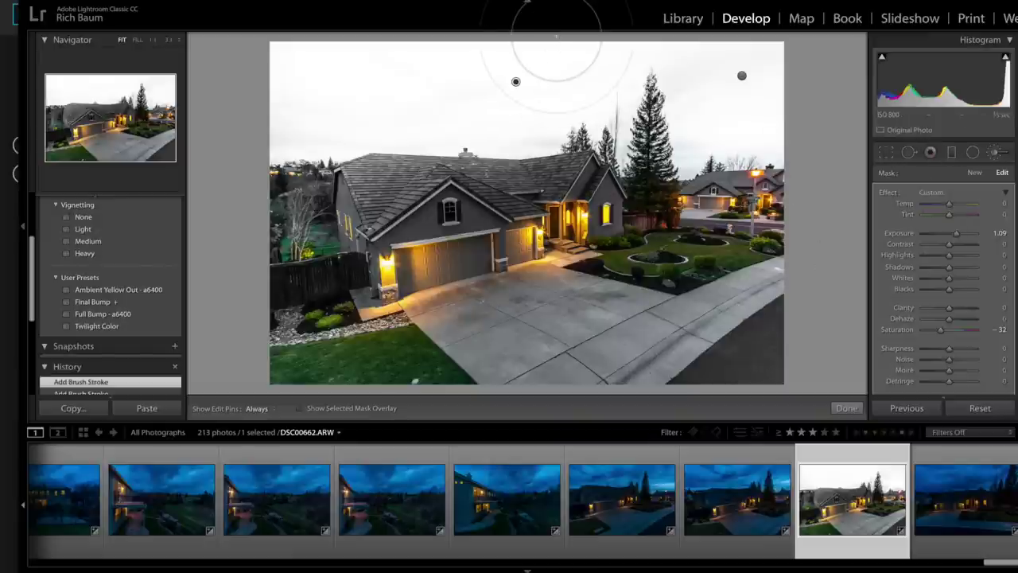
Step: Open DSC00662.ARW from Lightroom in Photoshop and run the Sky Extraction for Overcast action on it
{"action": "key", "text": "super+Tab"}
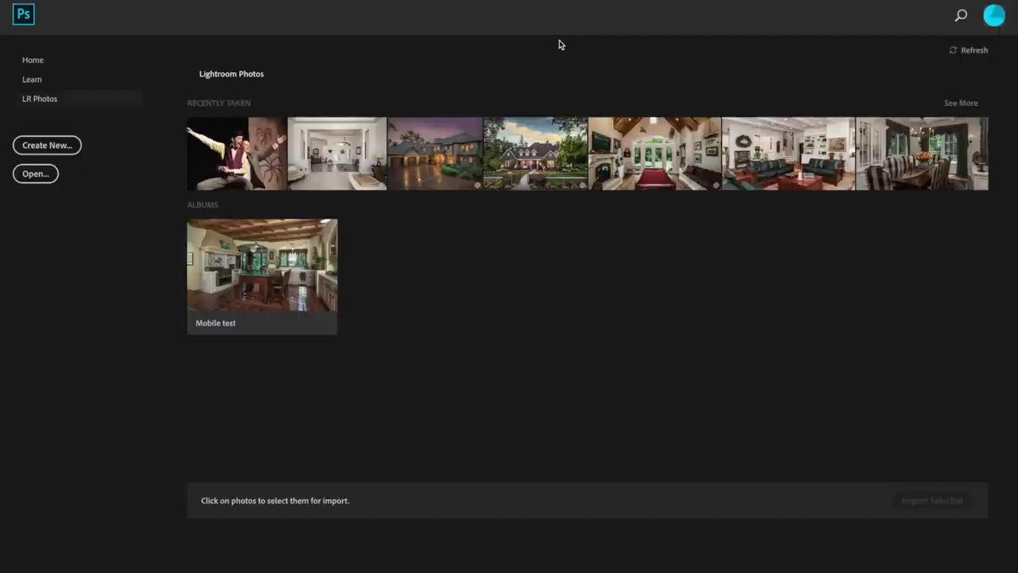
{"action": "mouse_move", "coordinate": [275, 563]}
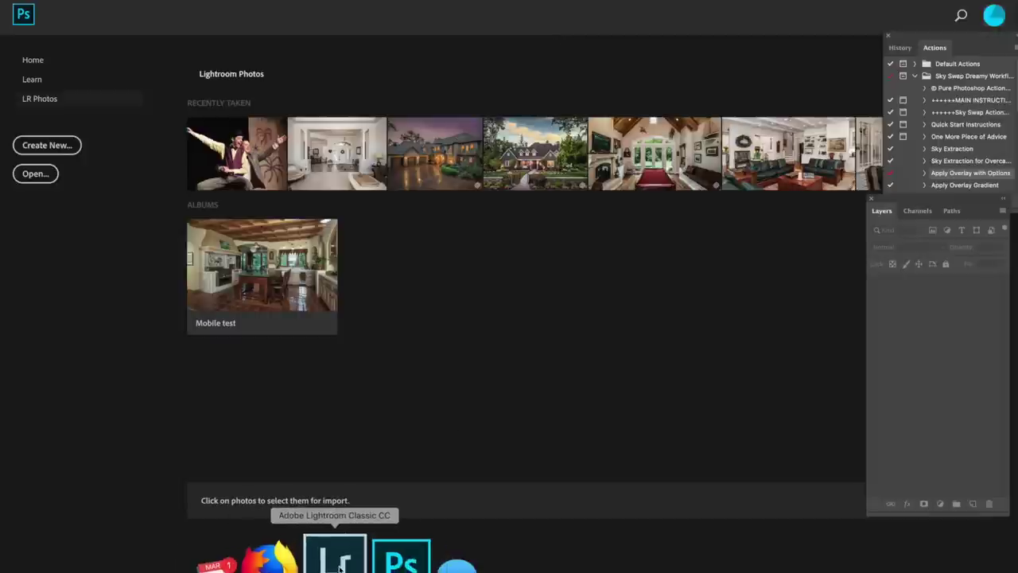
{"action": "left_click", "coordinate": [338, 566]}
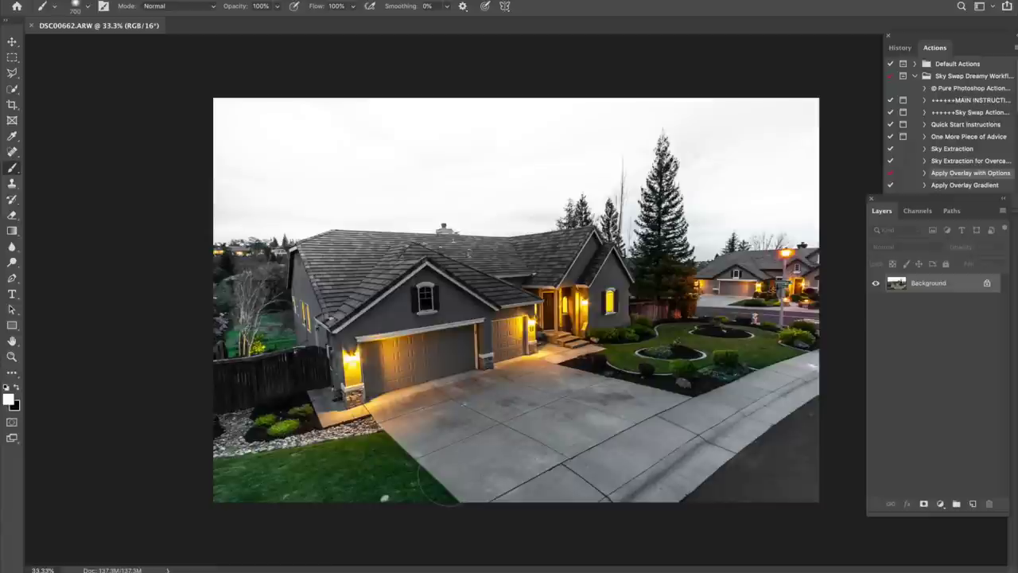
{"action": "left_click", "coordinate": [950, 163]}
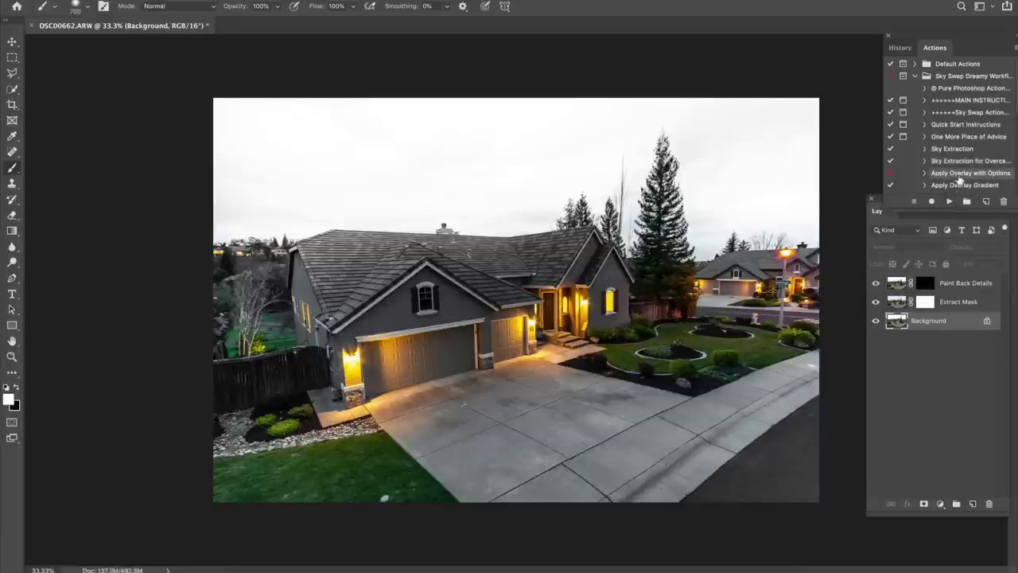
Step: Run the Apply Overlay with Options action and place the purple sunset sky RB105538.jpg from the sky replacement folder
{"action": "left_click", "coordinate": [948, 202]}
{"action": "scroll", "coordinate": [509, 207], "scroll_direction": "down", "scroll_amount": 10}
{"action": "scroll", "coordinate": [533, 208], "scroll_direction": "down", "scroll_amount": 15}
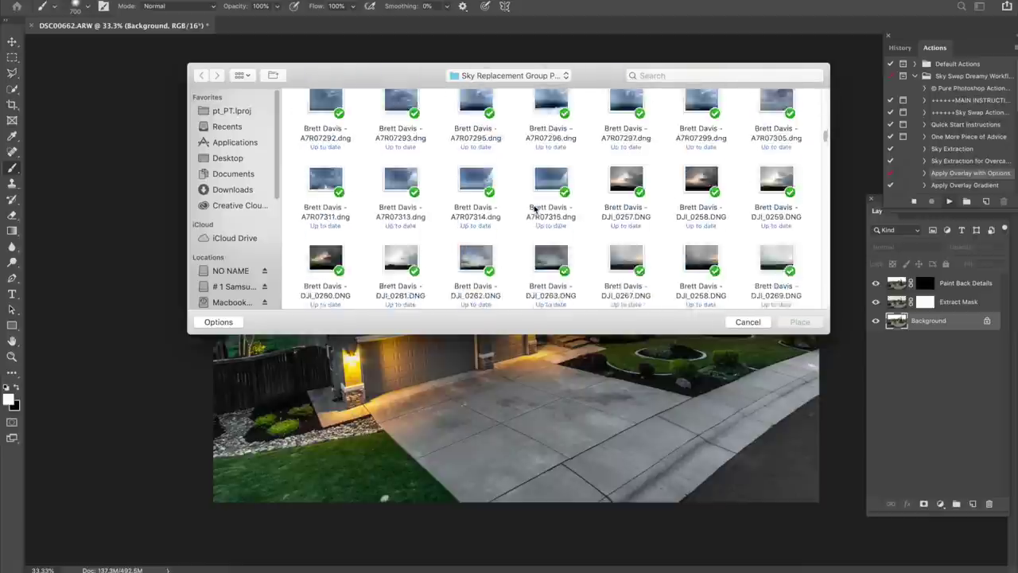
{"action": "scroll", "coordinate": [533, 209], "scroll_direction": "down", "scroll_amount": 20}
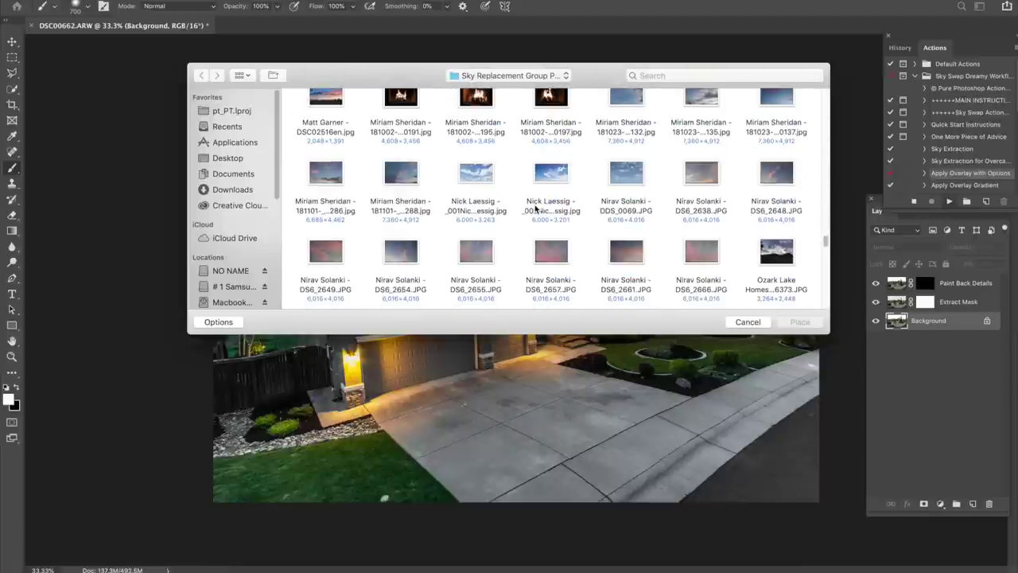
{"action": "scroll", "coordinate": [536, 208], "scroll_direction": "down", "scroll_amount": 15}
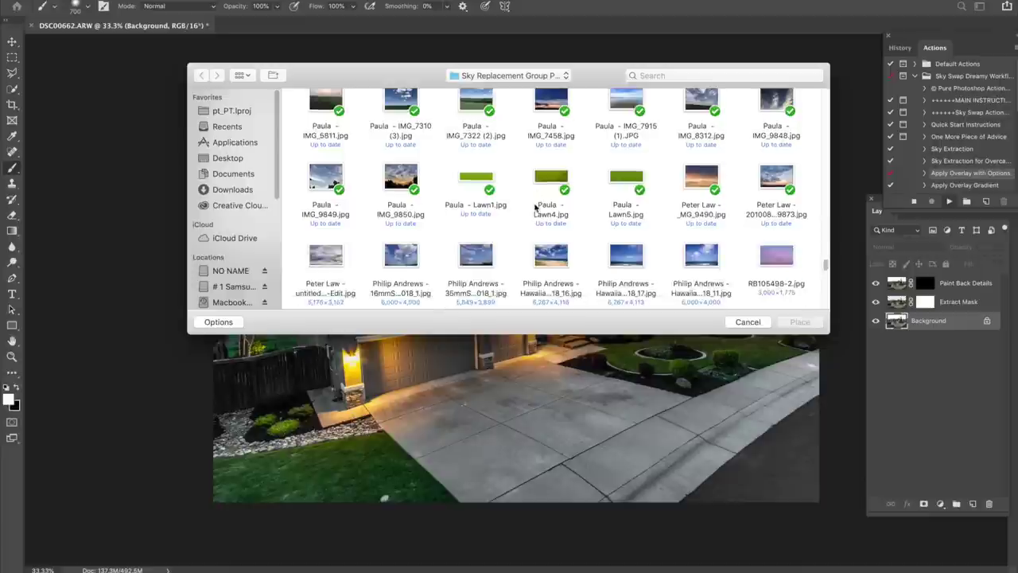
{"action": "scroll", "coordinate": [534, 208], "scroll_direction": "down", "scroll_amount": 2}
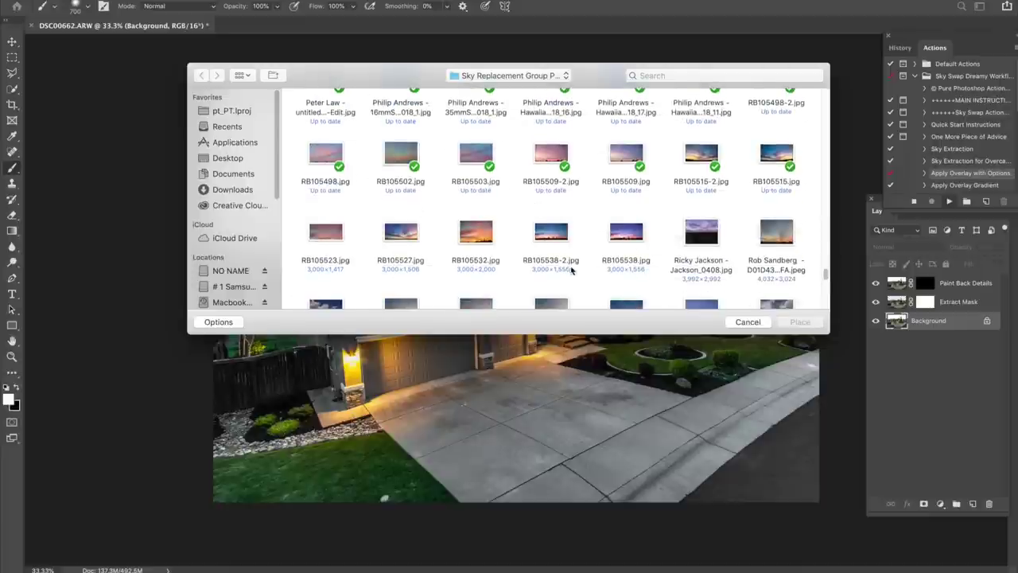
{"action": "left_click", "coordinate": [627, 231]}
{"action": "double_click", "coordinate": [628, 231]}
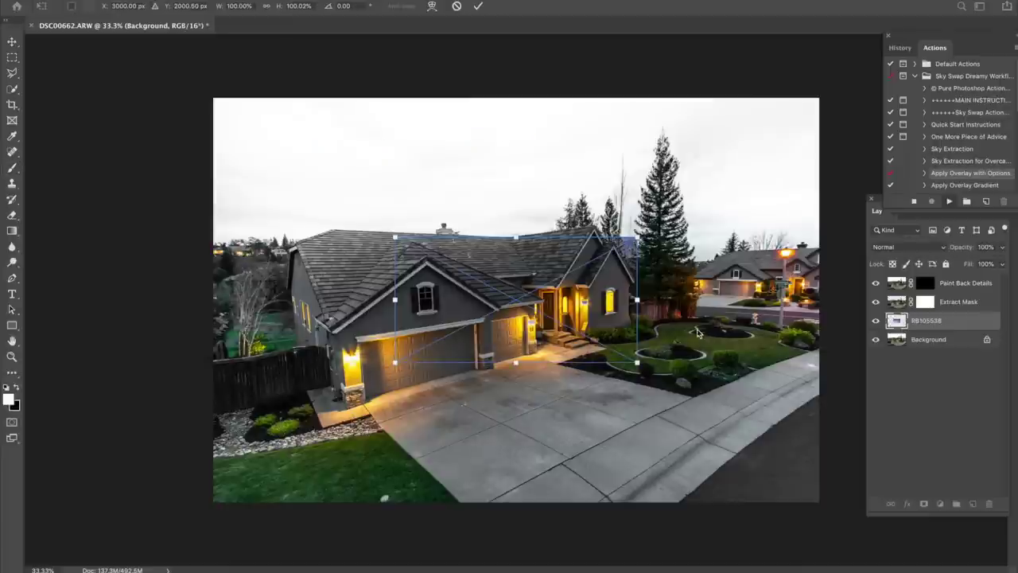
Step: Scale the placed sky to about 286% width and 224% height so it covers the whole sky area, and commit the transformation
{"action": "left_click_drag", "start_coordinate": [692, 298], "coordinate": [763, 296]}
{"action": "left_click_drag", "start_coordinate": [589, 213], "coordinate": [137, 57]}
{"action": "mouse_move", "coordinate": [466, 308]}
{"action": "left_mouse_down"}
{"action": "mouse_move", "coordinate": [476, 239]}
{"action": "mouse_move", "coordinate": [480, 297]}
{"action": "left_mouse_up"}
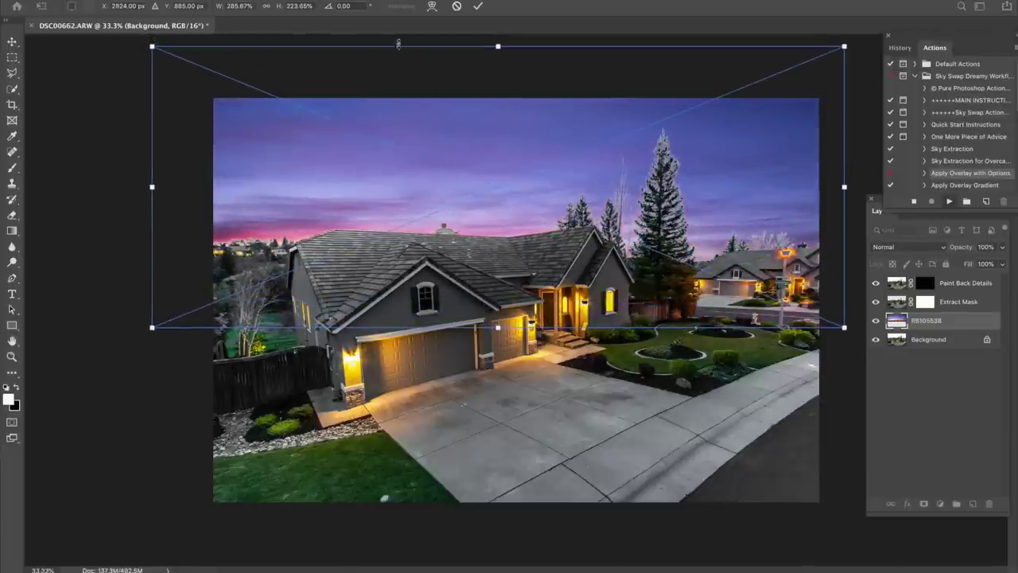
{"action": "left_click", "coordinate": [477, 6]}
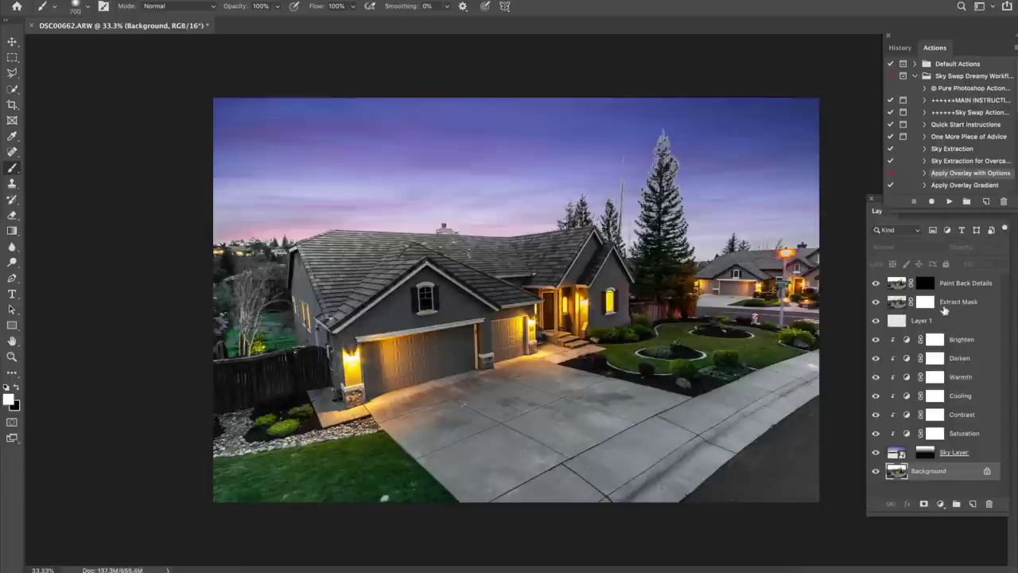
Step: Paint black on the Extract Mask layer's mask over the sky and around the tall trees, and select the Sky Layer's mask
{"action": "left_click", "coordinate": [925, 303]}
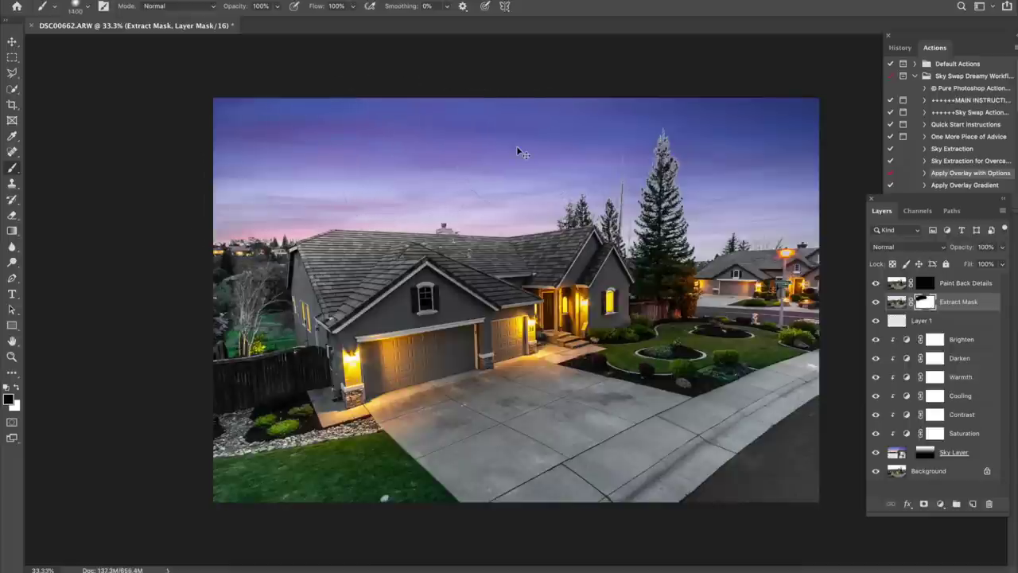
{"action": "key", "text": "ctrl+plus"}
{"action": "key", "text": "ctrl+plus"}
{"action": "key", "text": "ctrl+plus"}
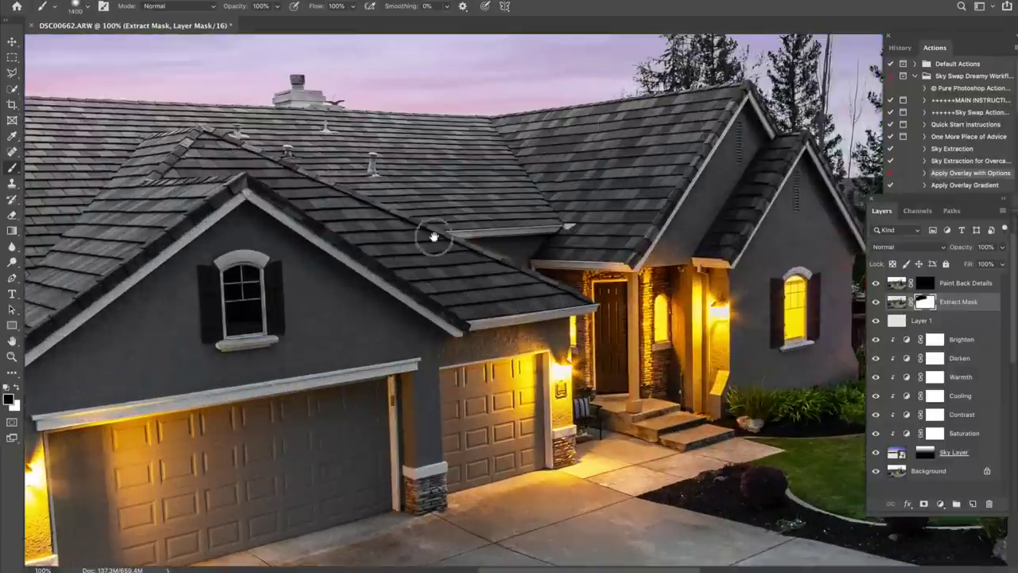
{"action": "left_click_drag", "start_coordinate": [434, 237], "coordinate": [419, 452]}
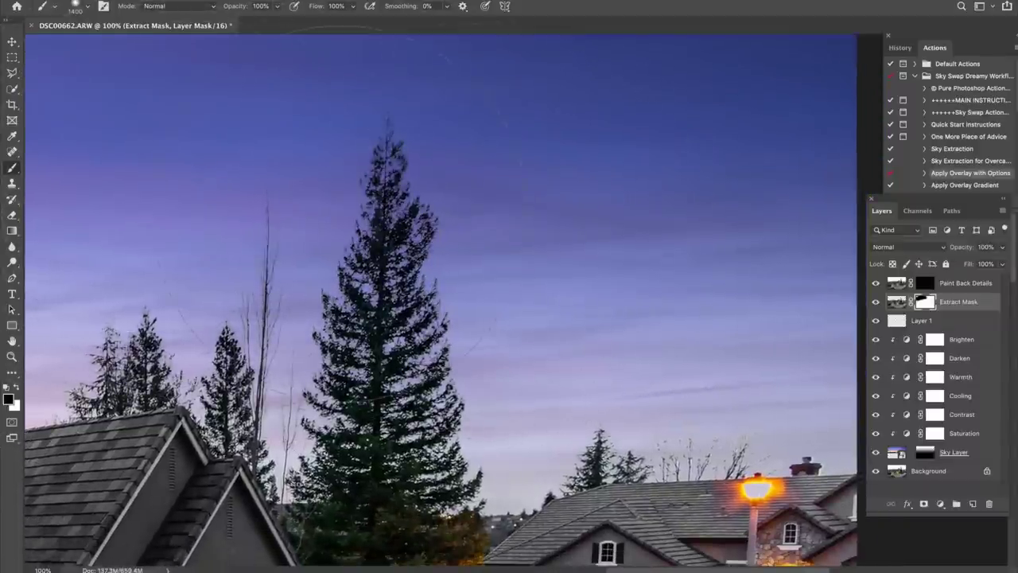
{"action": "left_click", "coordinate": [534, 156]}
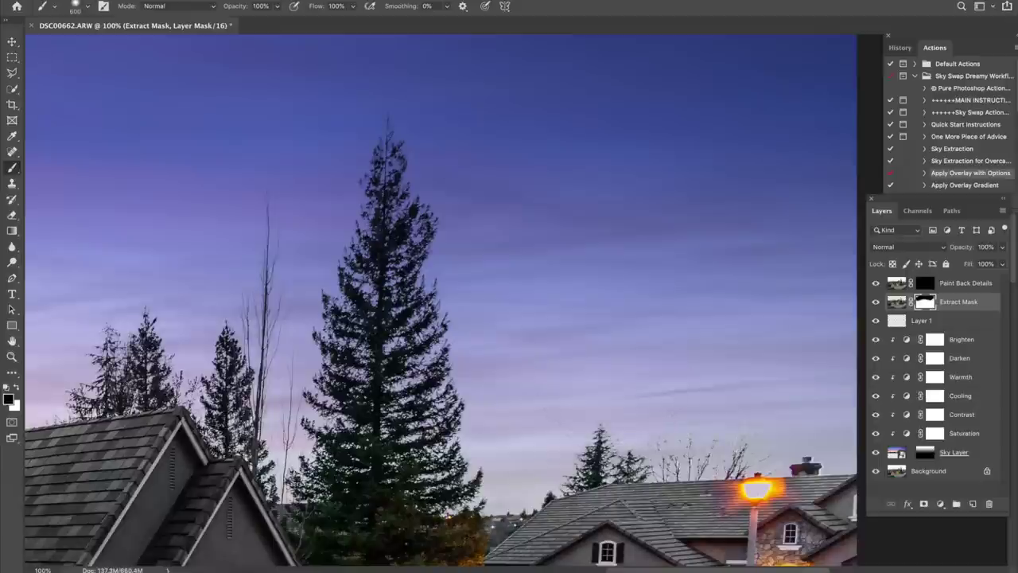
{"action": "key", "text": "ctrl+minus"}
{"action": "key", "text": "ctrl+minus"}
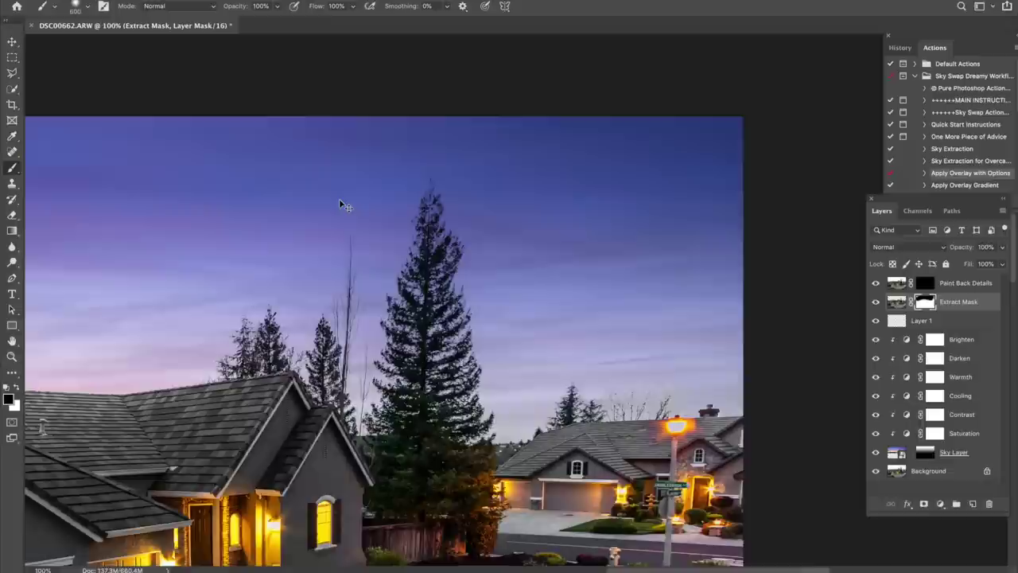
{"action": "key", "text": "ctrl+minus"}
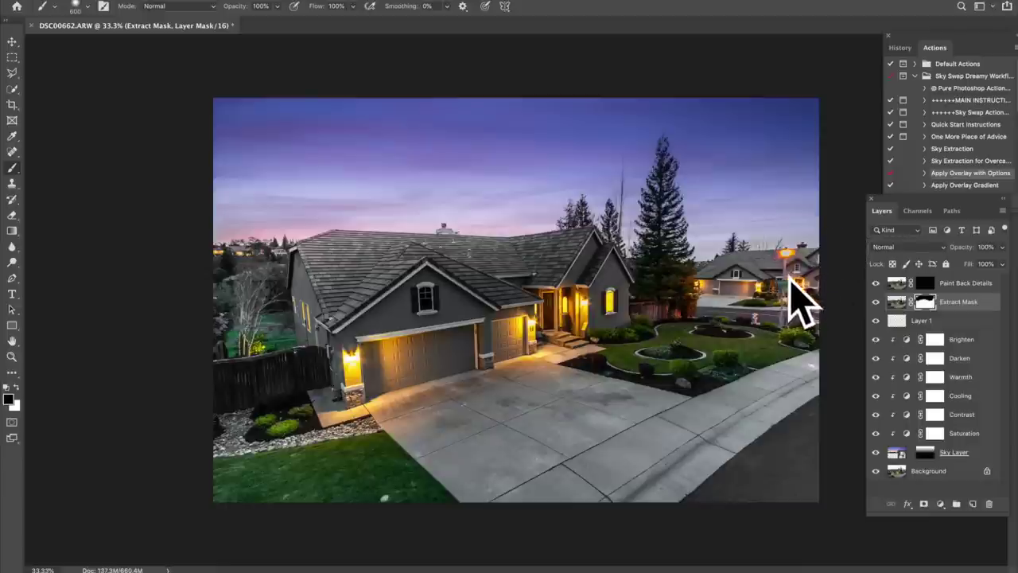
{"action": "left_click", "coordinate": [923, 453]}
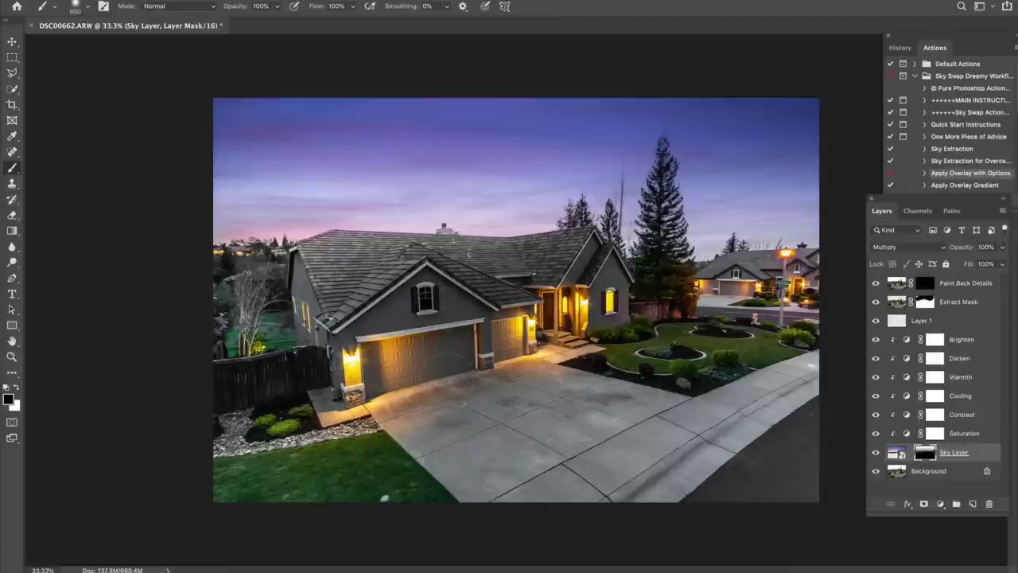
Step: Save and close the layered sky composite in Photoshop and switch back to Lightroom
{"action": "key", "text": "ctrl+s"}
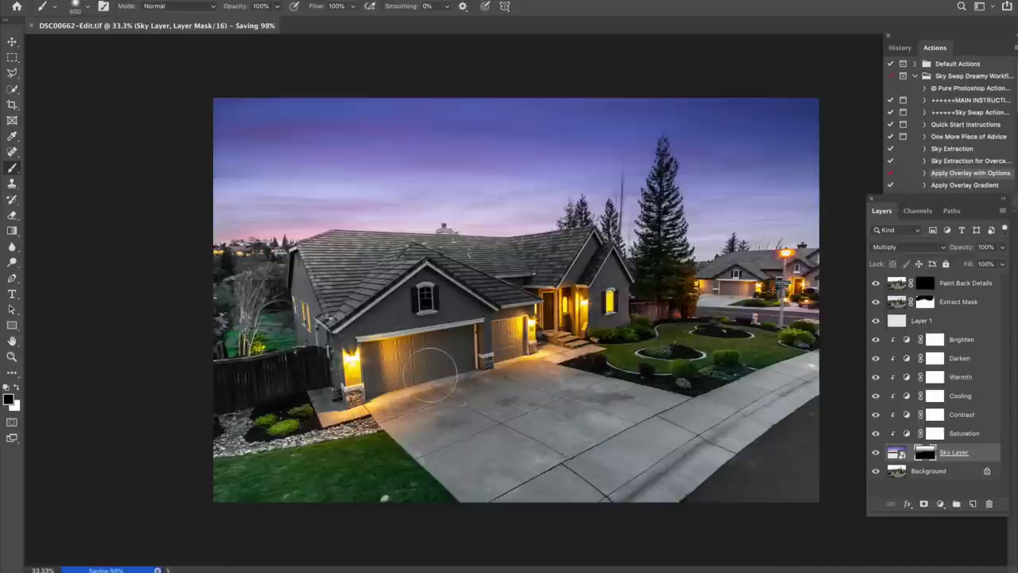
{"action": "key", "text": "ctrl+w"}
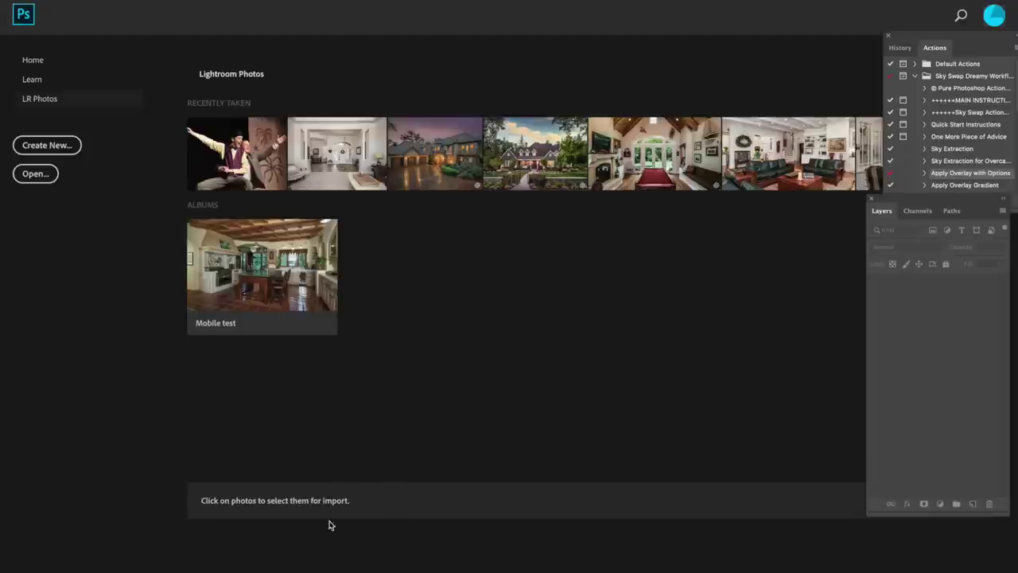
{"action": "left_click", "coordinate": [335, 553]}
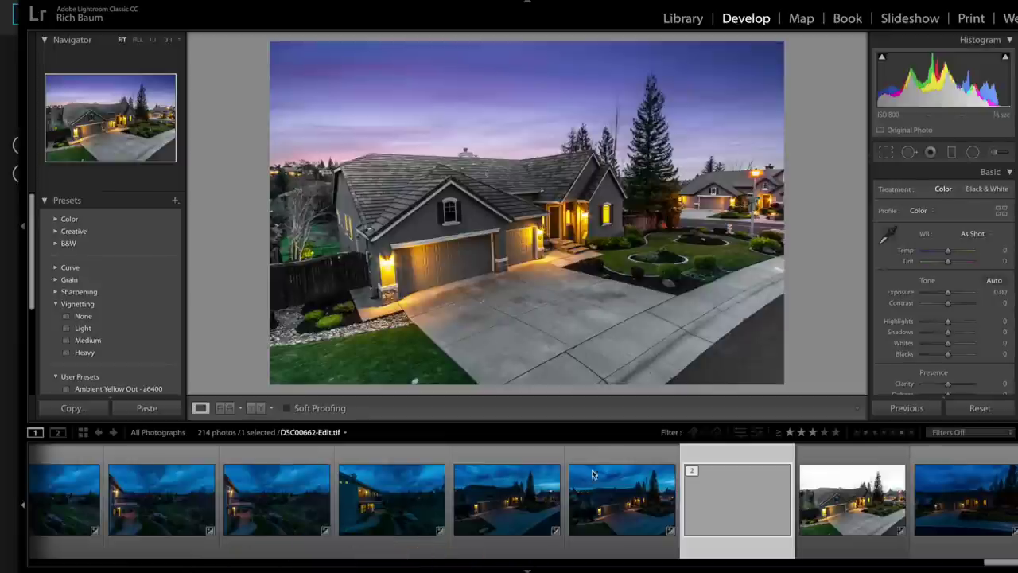
Step: Brighten the shrubs, lawns and fence around the driveway of DSC00662-Edit.tif with an Adjustment Brush using the Twilight Color preset
{"action": "left_click", "coordinate": [994, 155]}
{"action": "left_click_drag", "start_coordinate": [954, 232], "coordinate": [959, 237]}
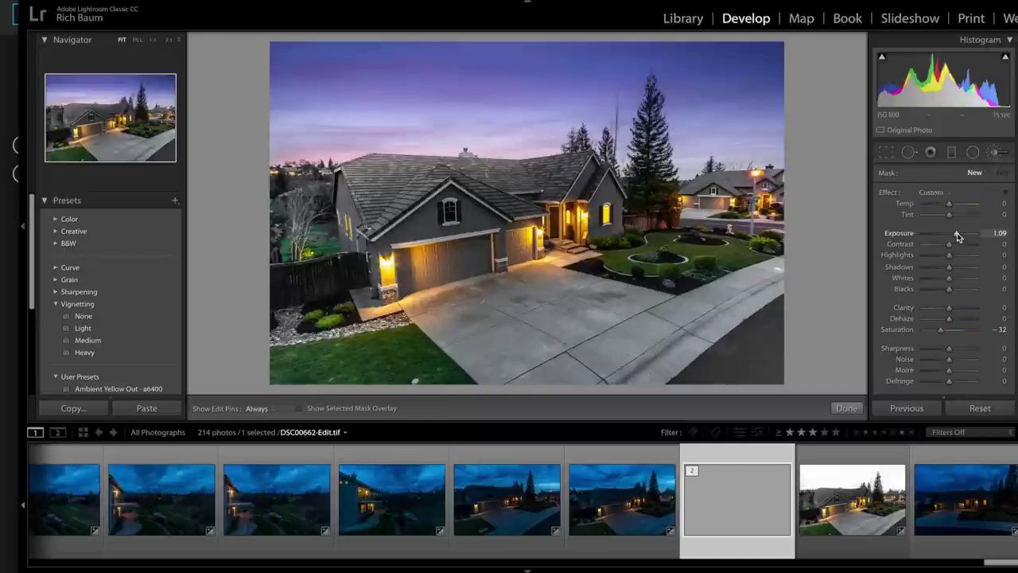
{"action": "left_click", "coordinate": [946, 191]}
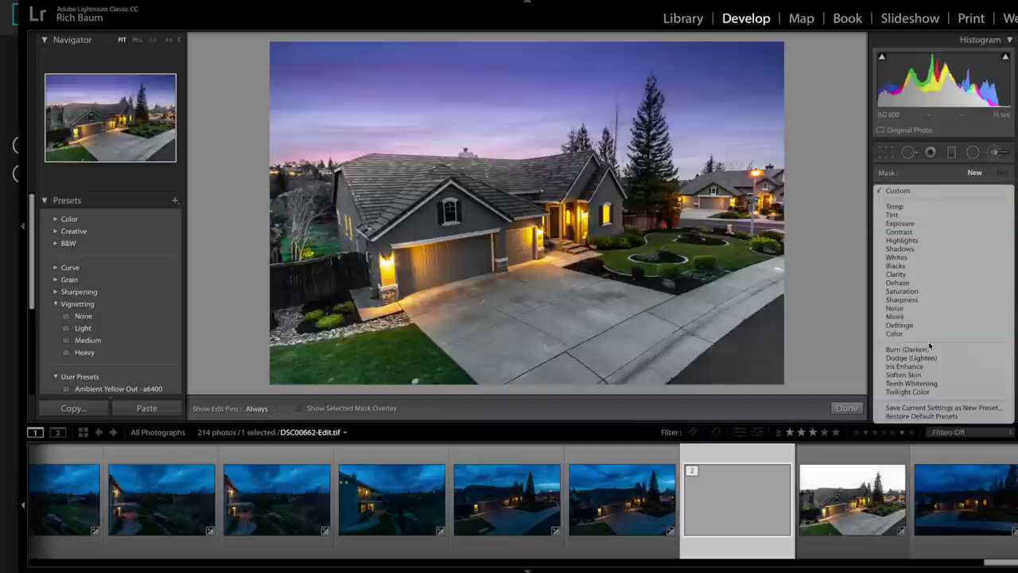
{"action": "left_click", "coordinate": [915, 391]}
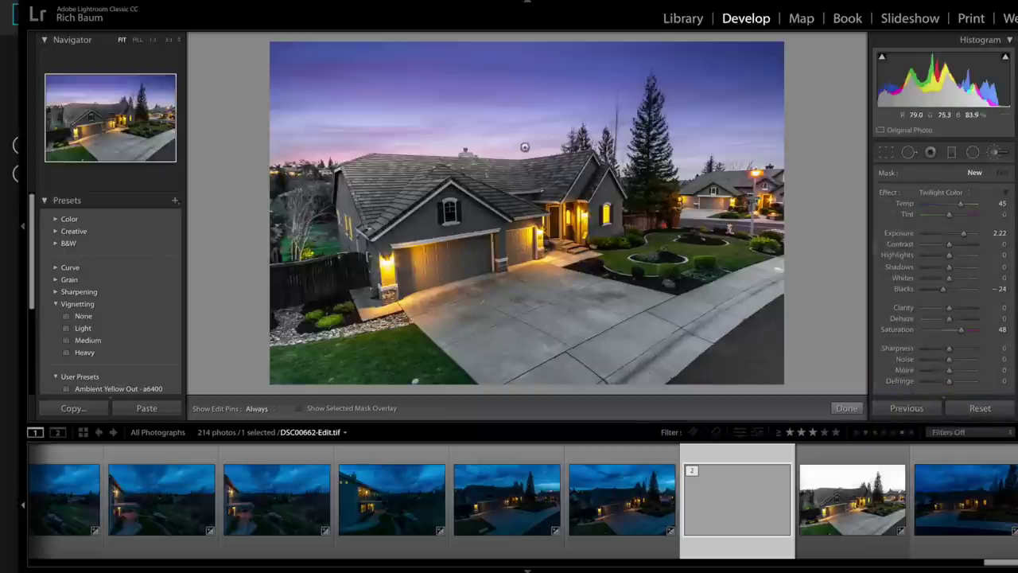
{"action": "scroll", "coordinate": [941, 357], "scroll_direction": "down", "scroll_amount": 5}
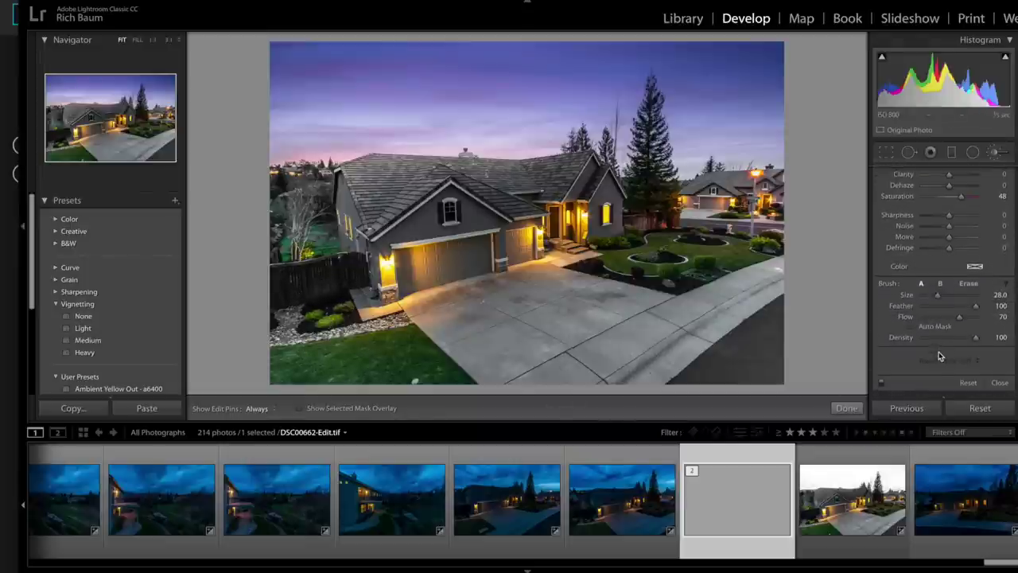
{"action": "mouse_move", "coordinate": [334, 270]}
{"action": "left_mouse_down"}
{"action": "mouse_move", "coordinate": [318, 319]}
{"action": "mouse_move", "coordinate": [342, 307]}
{"action": "left_mouse_up"}
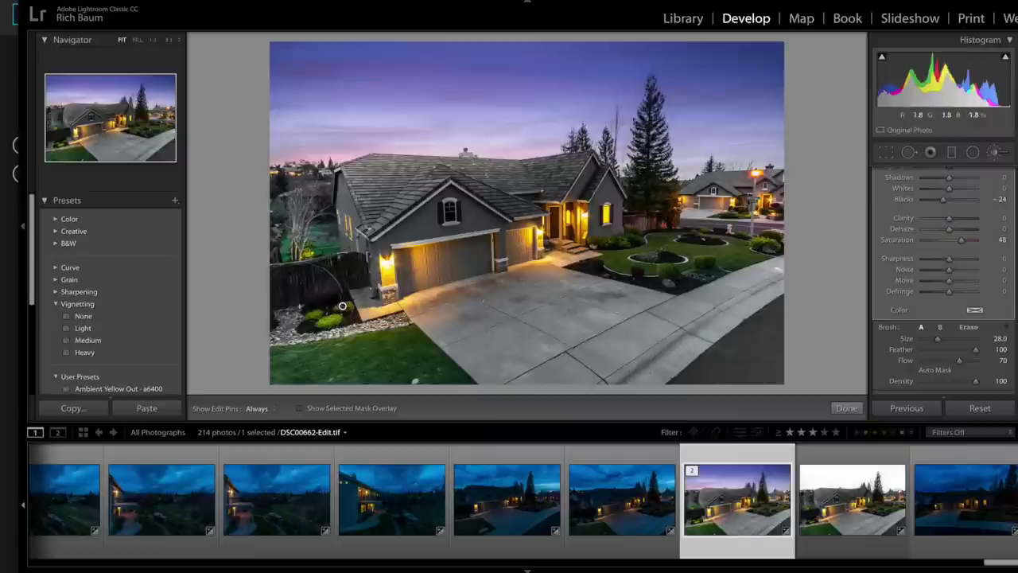
{"action": "key", "text": "h"}
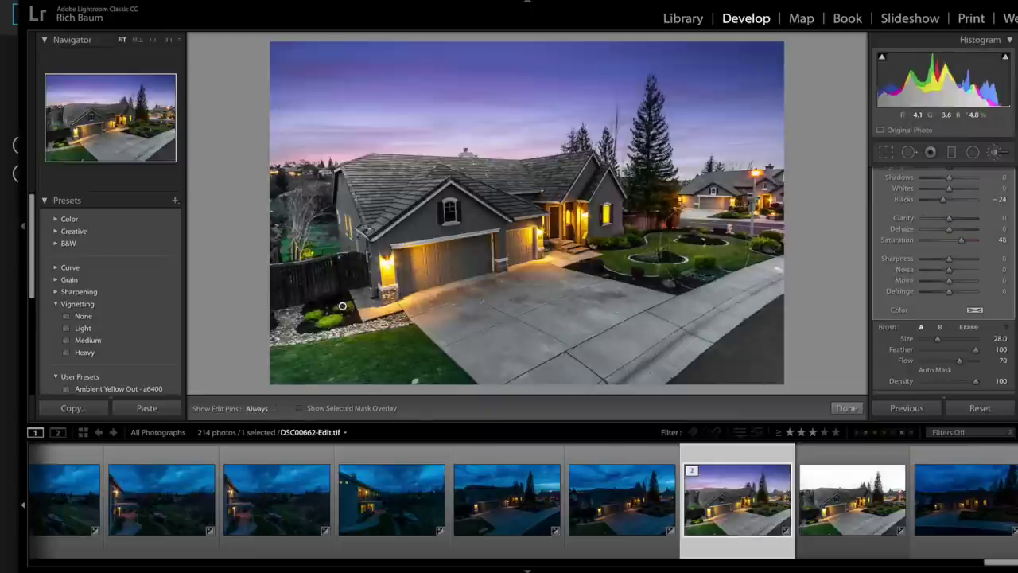
{"action": "key", "text": "h"}
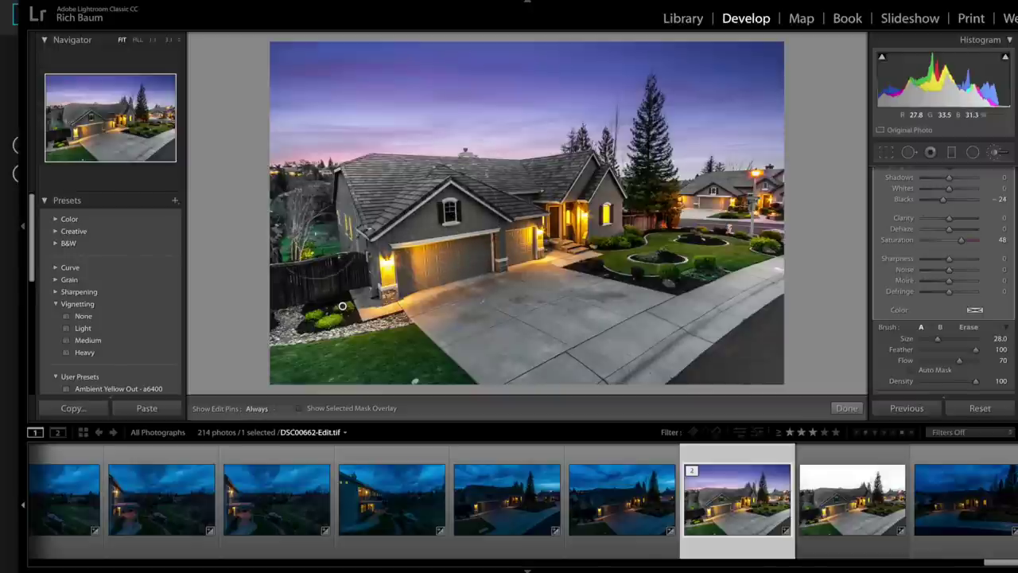
{"action": "left_click_drag", "start_coordinate": [278, 271], "coordinate": [362, 256]}
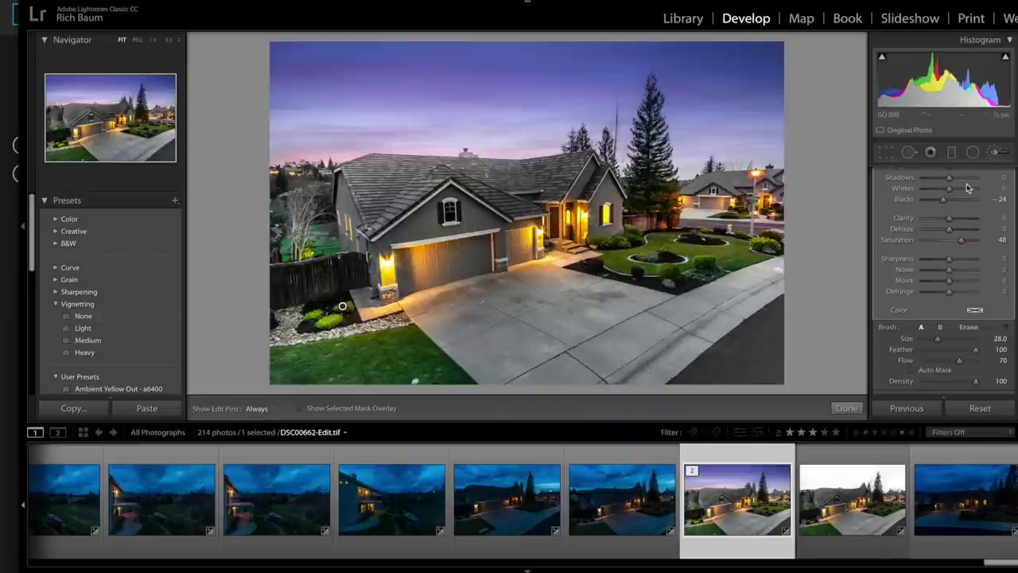
{"action": "left_click", "coordinate": [992, 155]}
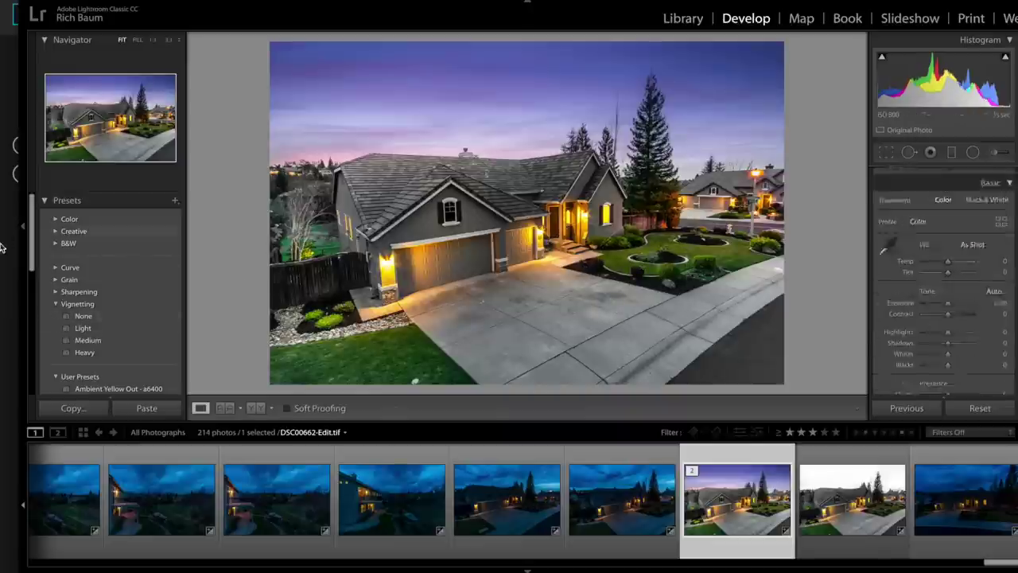
Step: Apply the Medium vignetting preset to the twilight driveway composite and set its Exposure to -0.25
{"action": "left_click", "coordinate": [80, 341]}
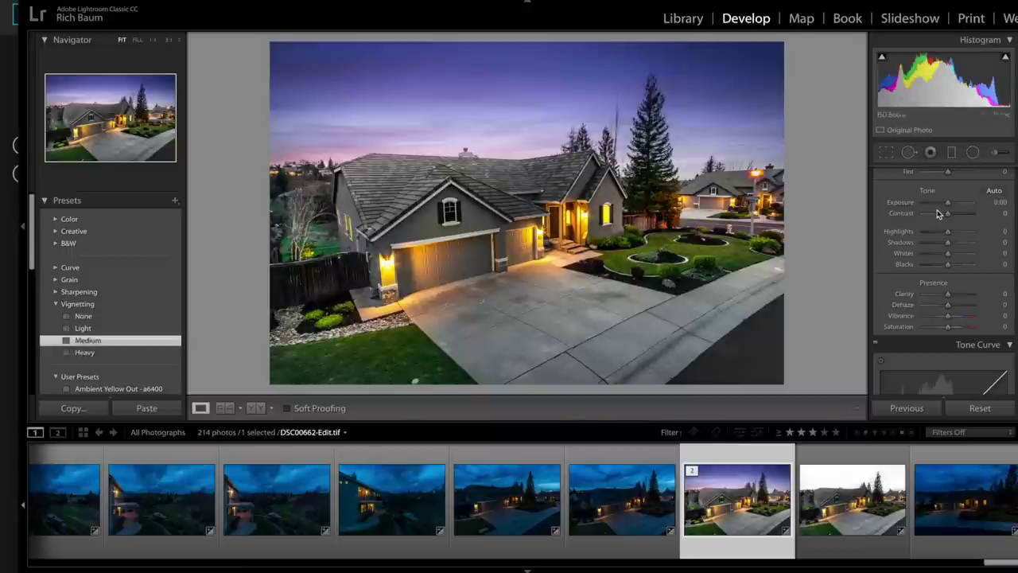
{"action": "left_click_drag", "start_coordinate": [947, 204], "coordinate": [946, 205]}
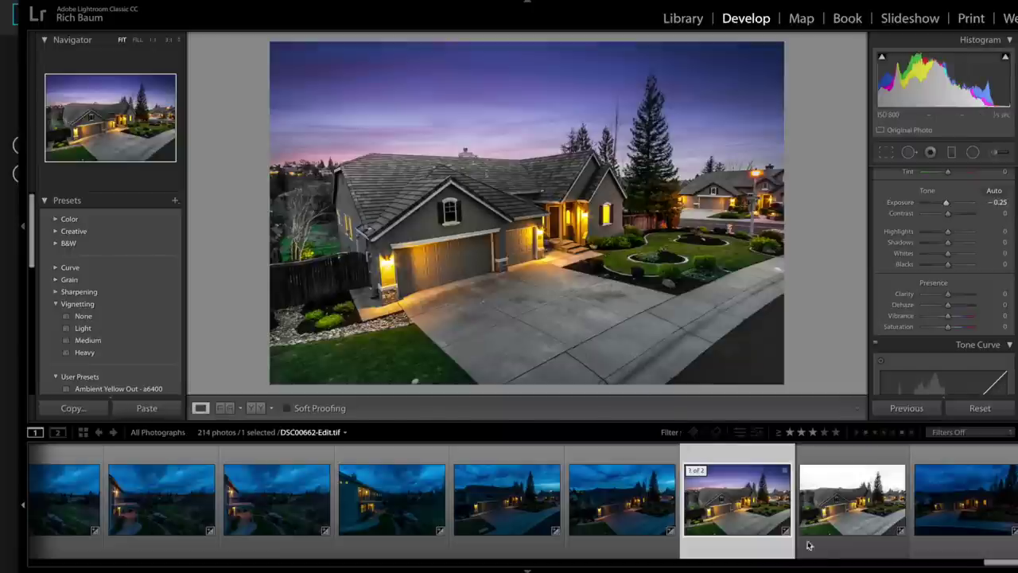
{"action": "scroll", "coordinate": [819, 521], "scroll_direction": "up", "scroll_amount": 5}
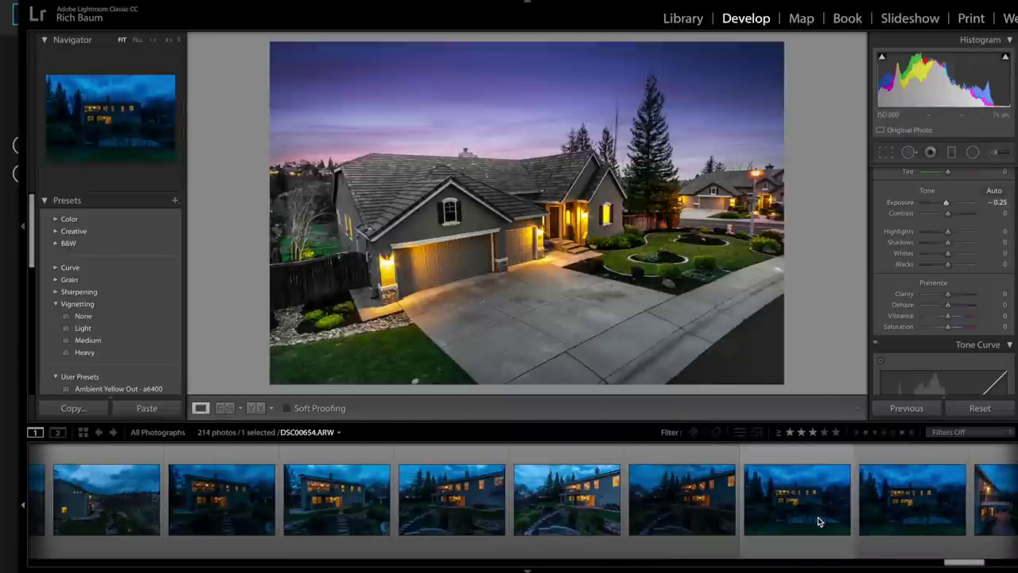